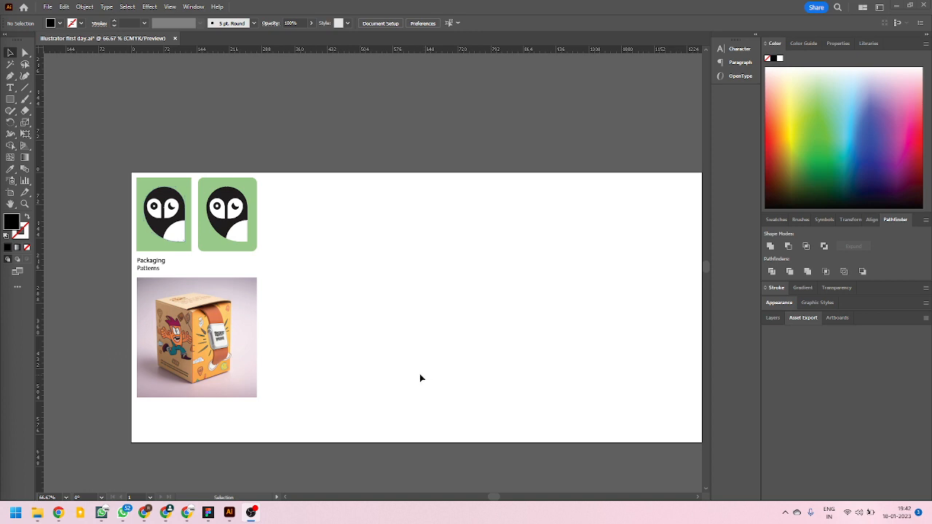
# Add a text heading reading "Specification Sheet" on the artboard beside the rounded green owl logo.
pyautogui.scroll(2, 157, 353)
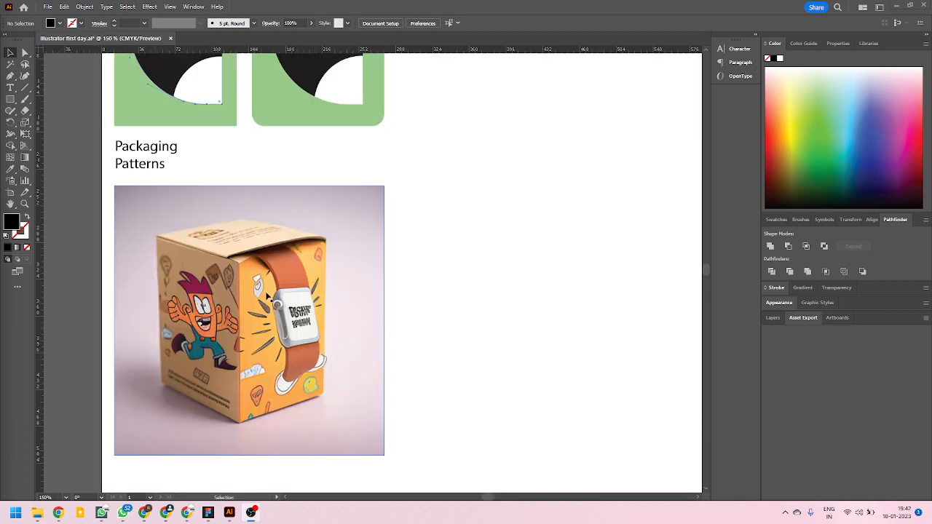
pyautogui.scroll(-1, 129, 389)
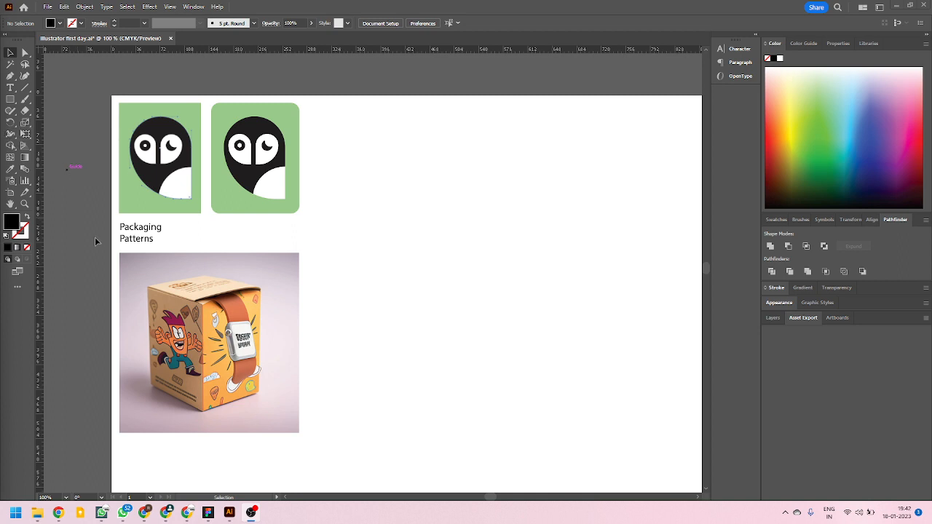
pyautogui.click(11, 87)
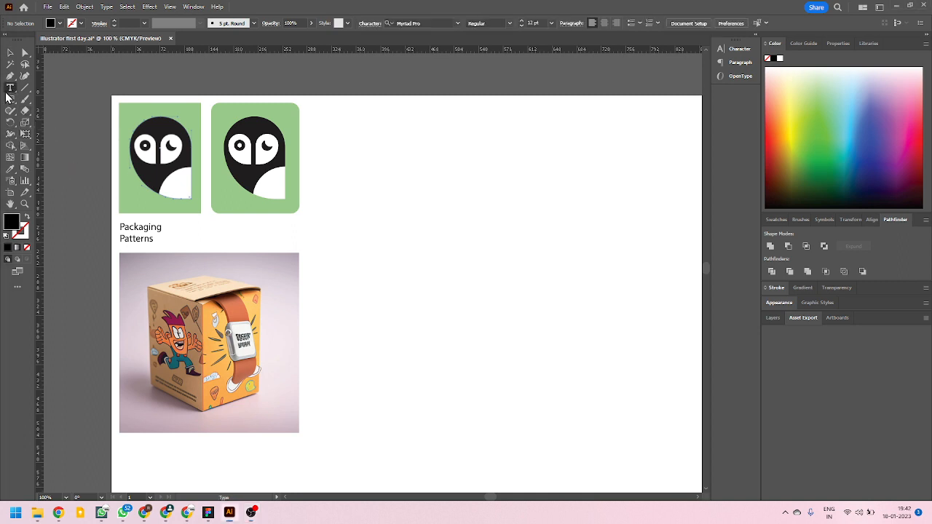
pyautogui.click(329, 117)
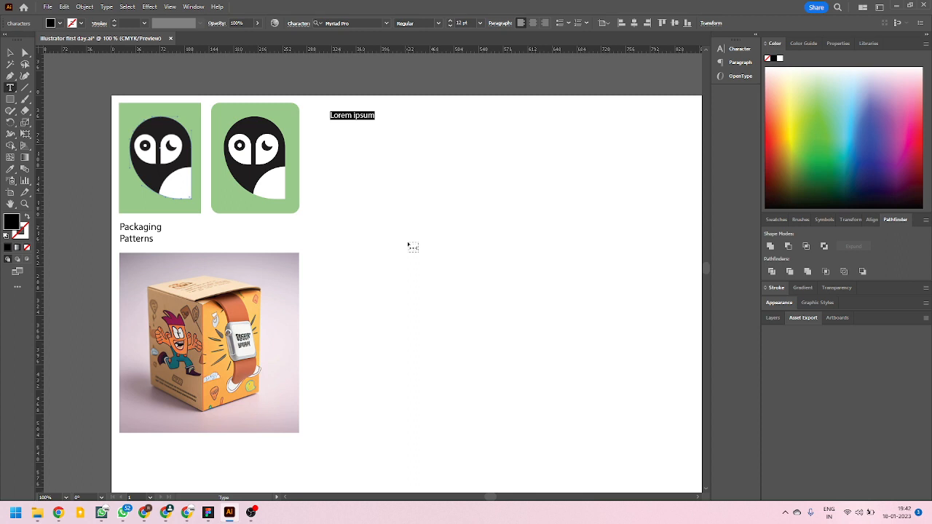
pyautogui.write('Specfic')
pyautogui.write('ation')
pyautogui.write('i')
pyautogui.press('Right')
pyautogui.press('Right')
pyautogui.press('Right')
pyautogui.press('Right')
pyautogui.write('Sheet ')
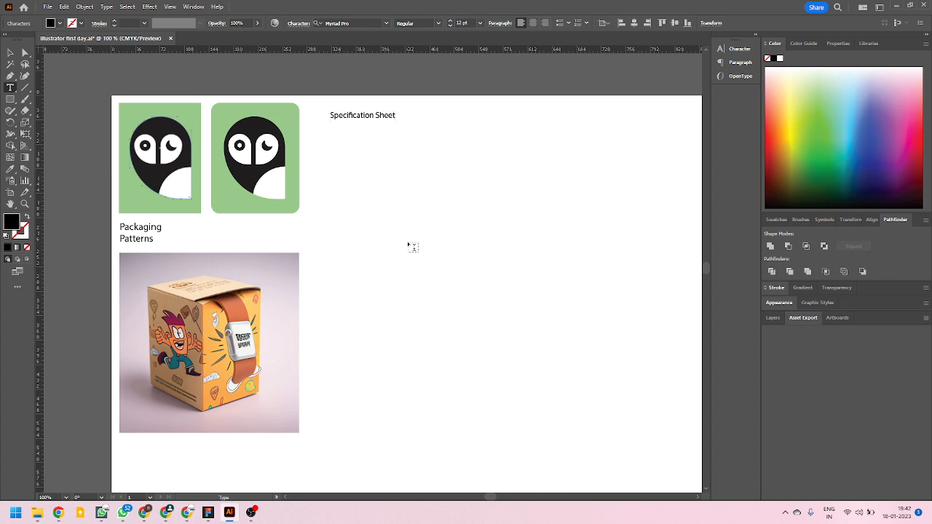
pyautogui.write('h')
# Add the height line "H = 6 Inches" below the Specification Sheet heading, leaving a blank line between them.
pyautogui.press('BackSpace')
pyautogui.write('H = 4')
pyautogui.press('BackSpace')
pyautogui.write('6 Inches')
pyautogui.press('Return')
# Add the lines "W = 4 inches" and "D = 4 inches" below the height line.
pyautogui.write('W =4 inchesDe')
pyautogui.press('BackSpace')
pyautogui.press('BackSpace')
pyautogui.write('D = 4 inches')
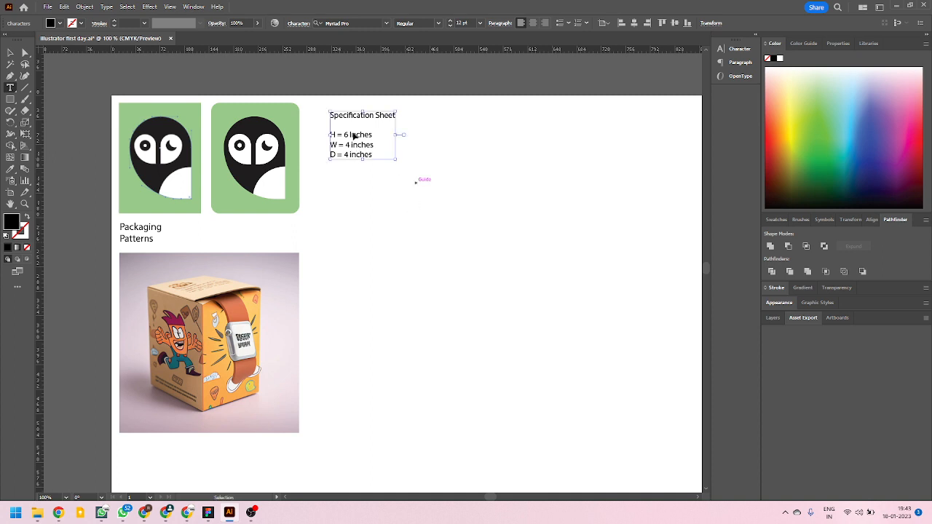
# Change the depth value in the specification text to 2.5 inches and deselect the text.
pyautogui.hscroll(-5, 354, 146)
pyautogui.scroll(4, 456, 158)
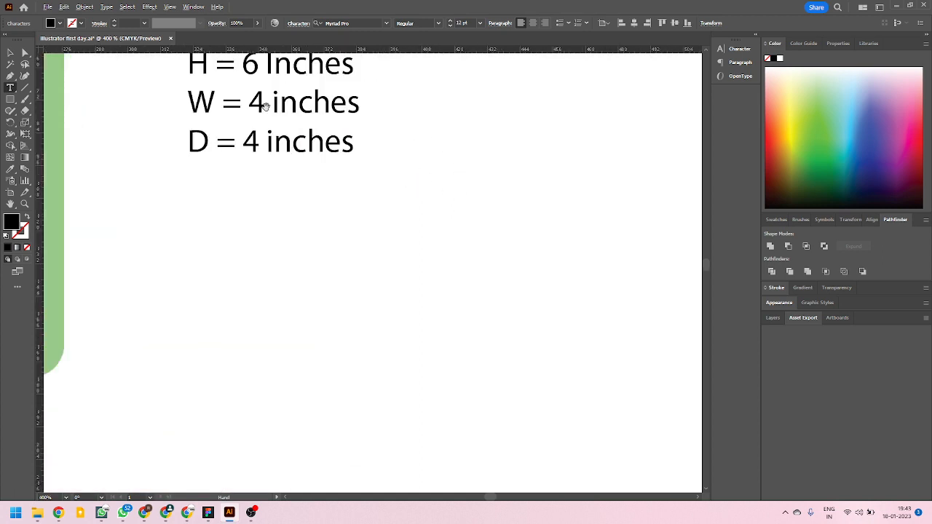
pyautogui.scroll(-3, 433, 270)
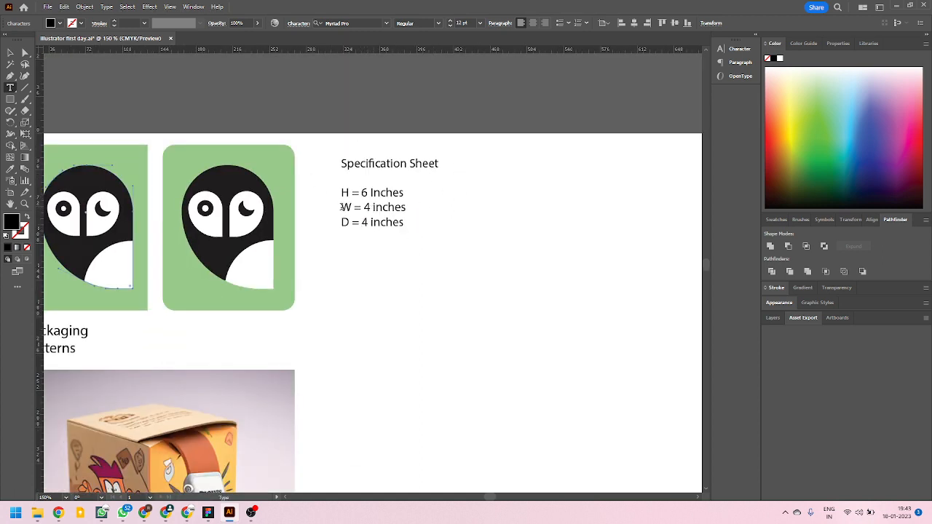
pyautogui.moveTo(342, 207); pyautogui.dragTo(421, 208)
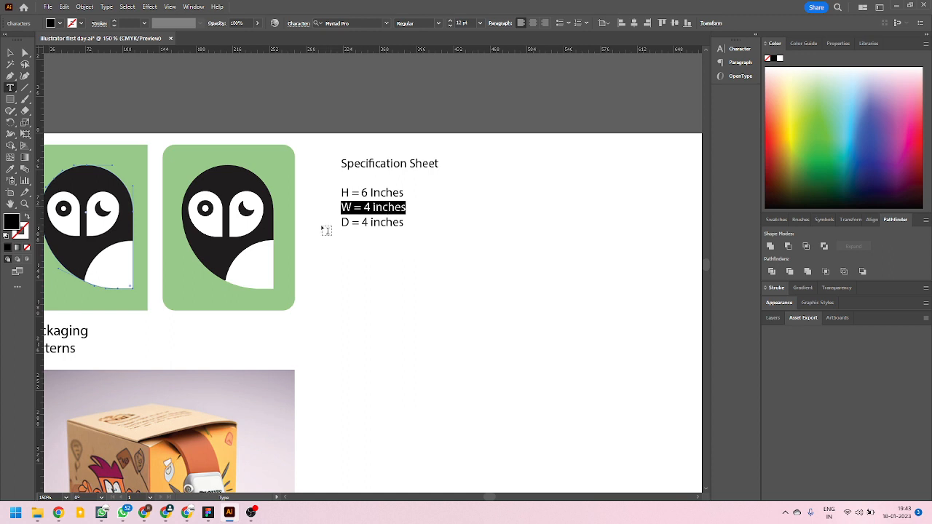
pyautogui.doubleClick(365, 222)
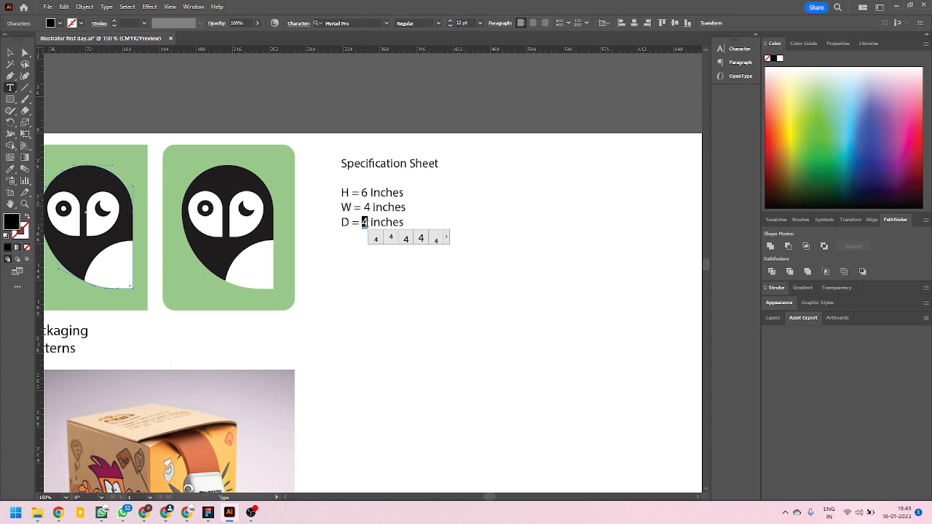
pyautogui.write('2.5')
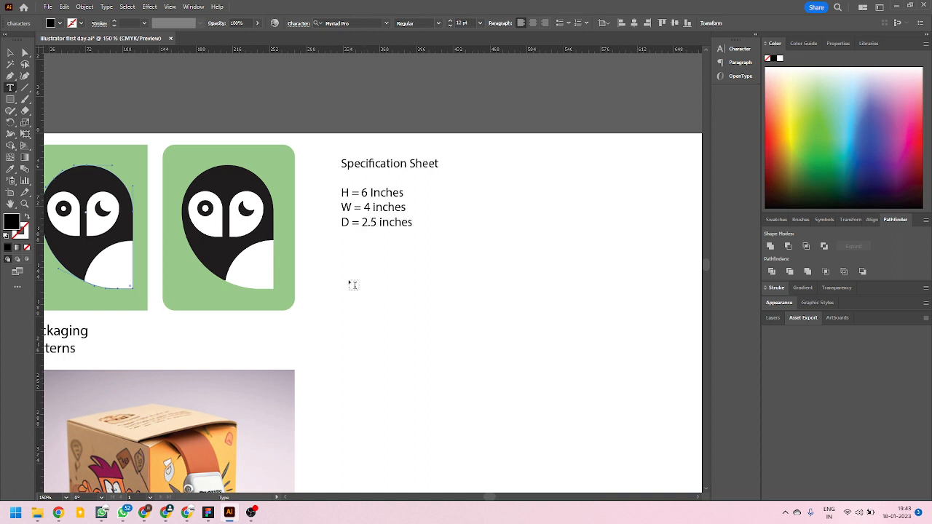
pyautogui.click(10, 55)
pyautogui.click(452, 331)
pyautogui.scroll(-1, 332, 237)
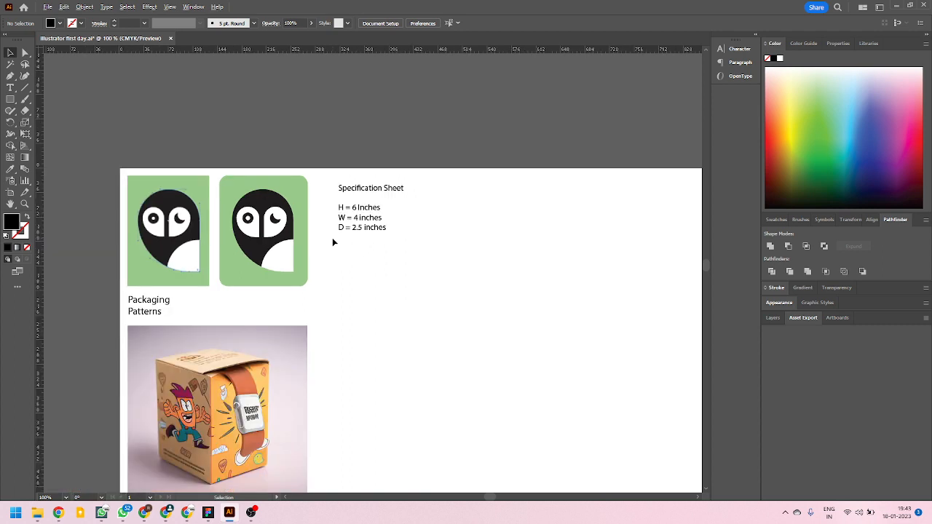
pyautogui.doubleClick(359, 228)
pyautogui.scroll(3, 358, 228)
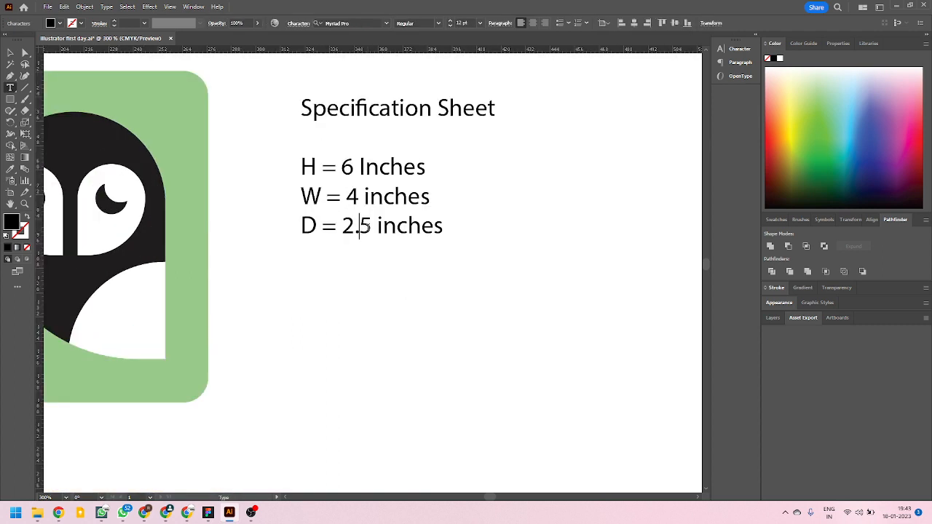
pyautogui.doubleClick(366, 228)
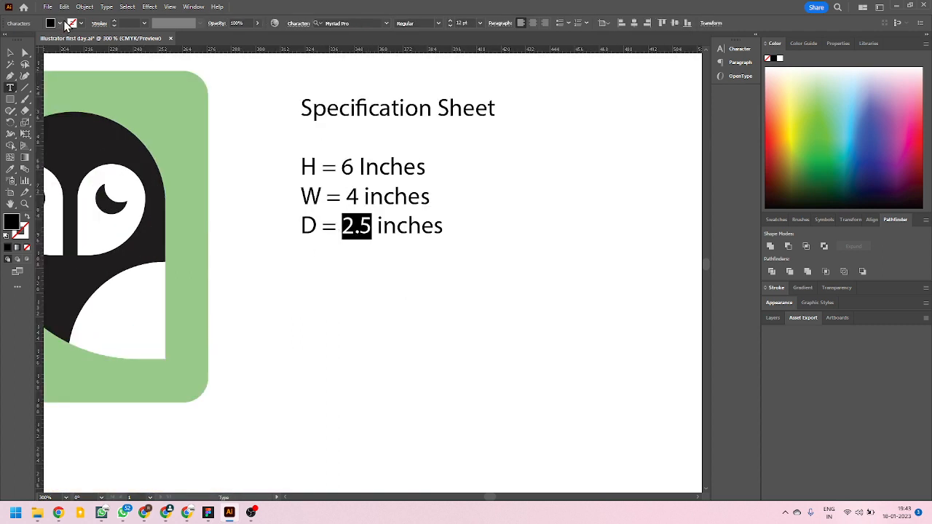
pyautogui.press('Escape')
pyautogui.scroll(-5, 250, 245)
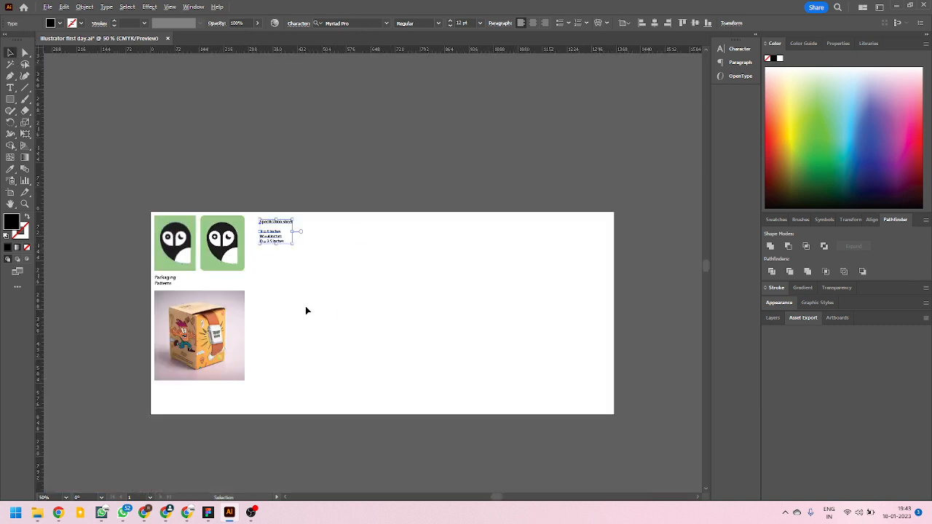
pyautogui.click(294, 301)
# Draw a rectangle about 150 pt wide and 245 pt high below the specification text, dismissing the chat notification.
pyautogui.scroll(2, 294, 300)
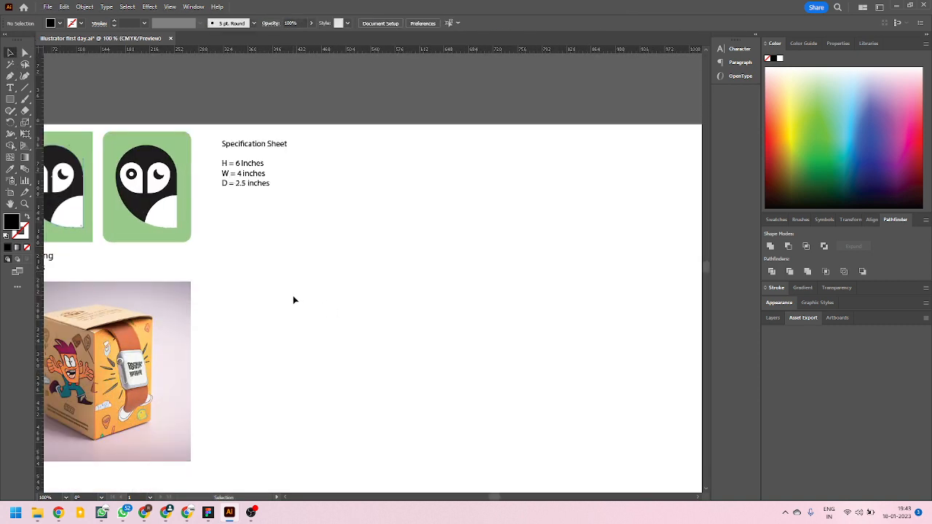
pyautogui.click(11, 100)
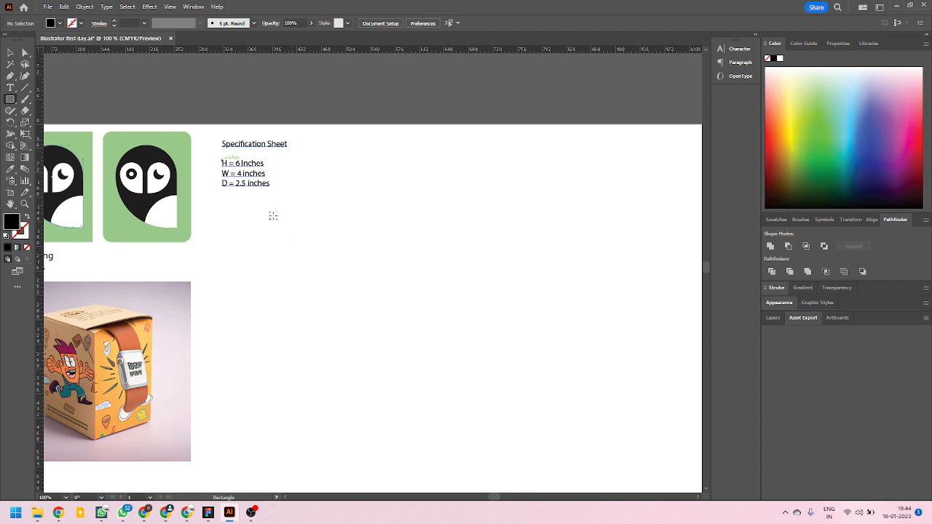
pyautogui.scroll(2, 270, 214)
pyautogui.scroll(-2, 316, 207)
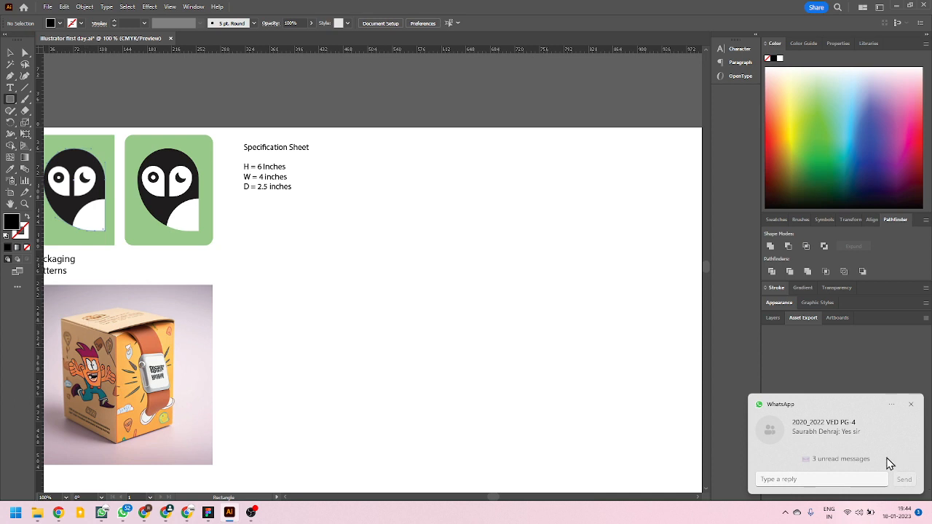
pyautogui.click(911, 404)
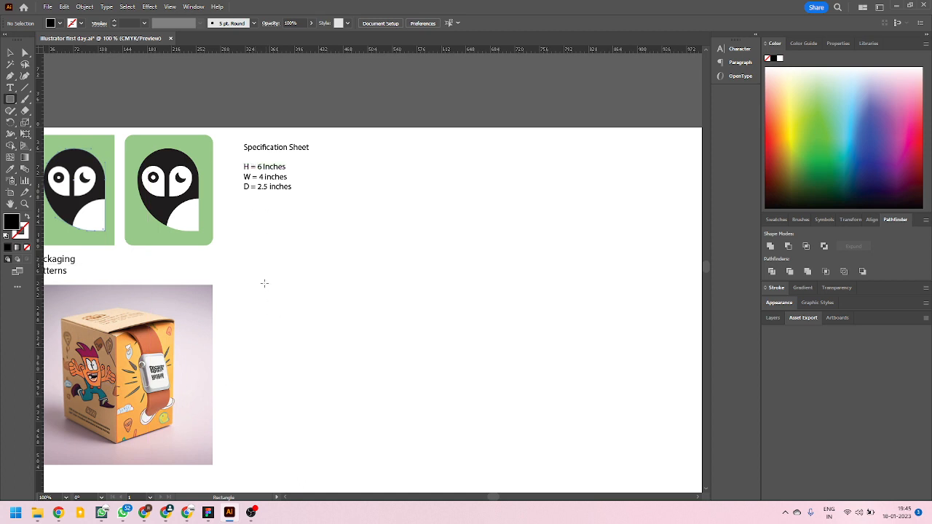
pyautogui.moveTo(268, 257)
pyautogui.mouseDown()
pyautogui.moveTo(307, 374)
pyautogui.moveTo(357, 426)
pyautogui.moveTo(371, 424)
pyautogui.mouseUp()
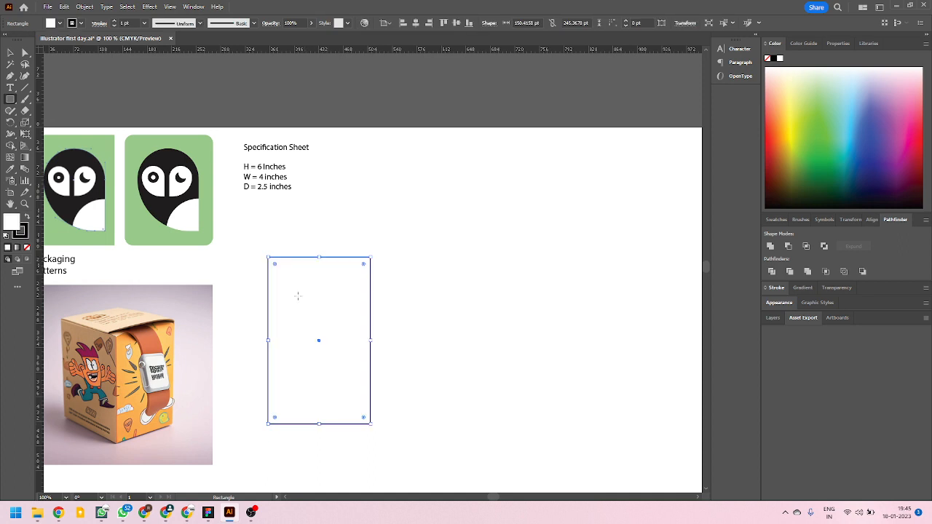
# Move the rectangle so its left edge lines up with the left edge of the specification text.
pyautogui.press('d')
pyautogui.click(11, 53)
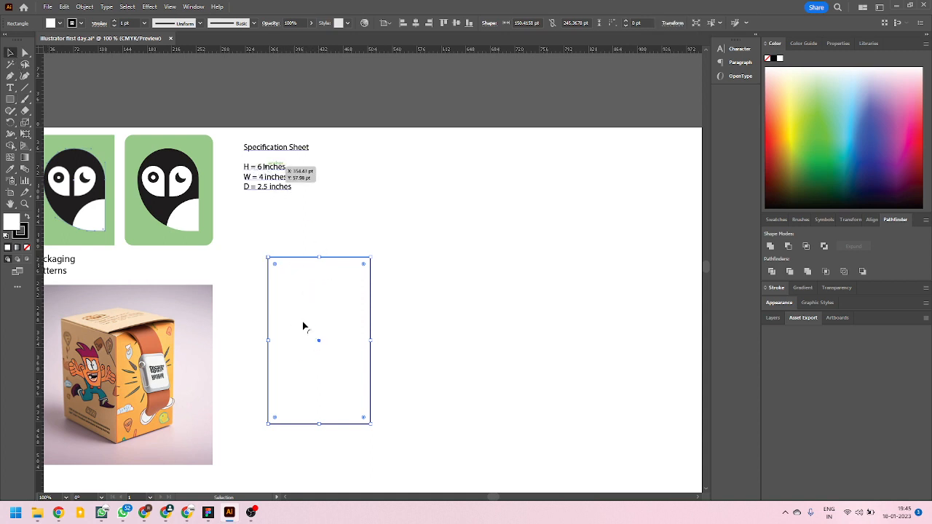
pyautogui.moveTo(302, 321); pyautogui.dragTo(282, 317)
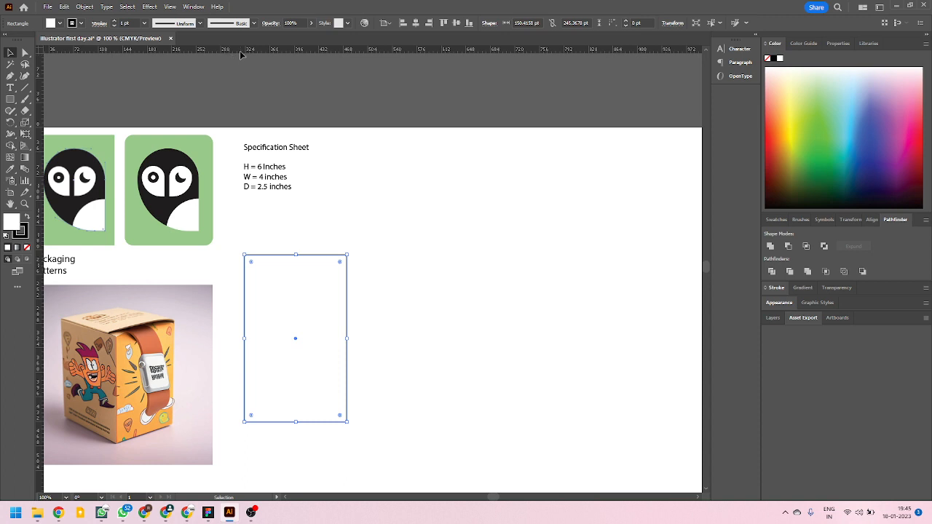
# Hide the rulers and show them again.
pyautogui.press('a')
pyautogui.hotkey('ctrl', 'r')
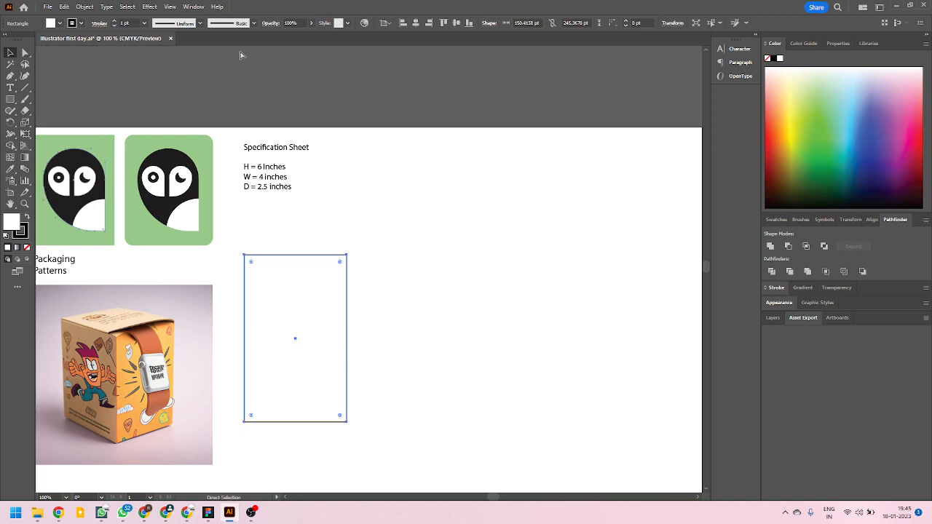
pyautogui.hotkey('ctrl', 'r')
pyautogui.press('v')
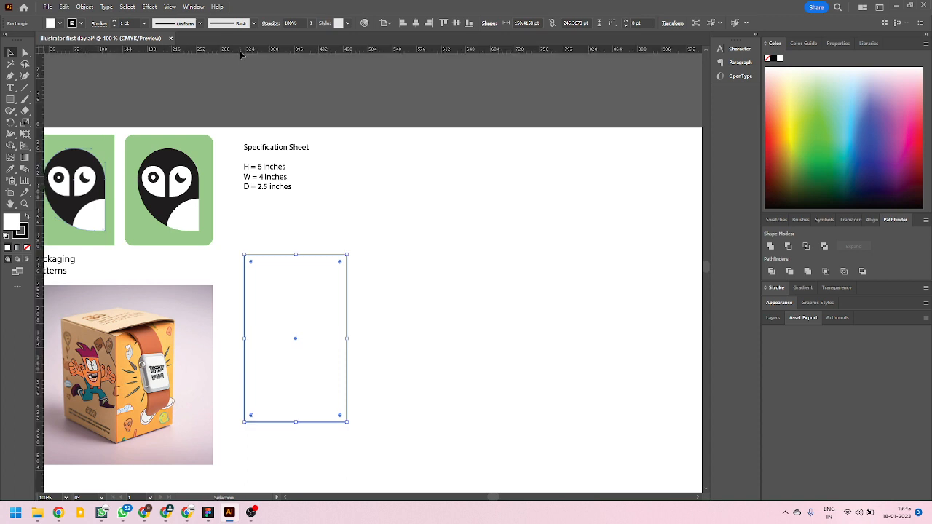
# Change the ruler units to Millimeters.
pyautogui.rightClick(241, 52)
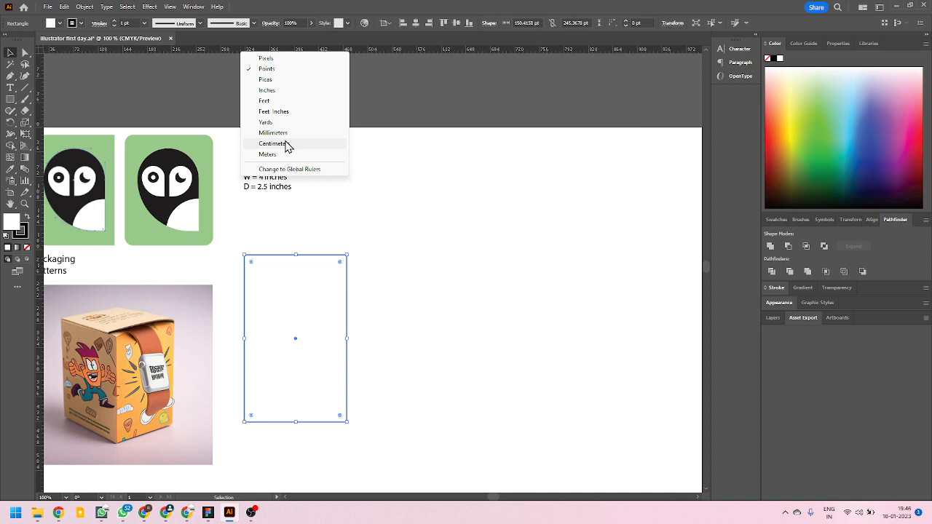
pyautogui.click(320, 222)
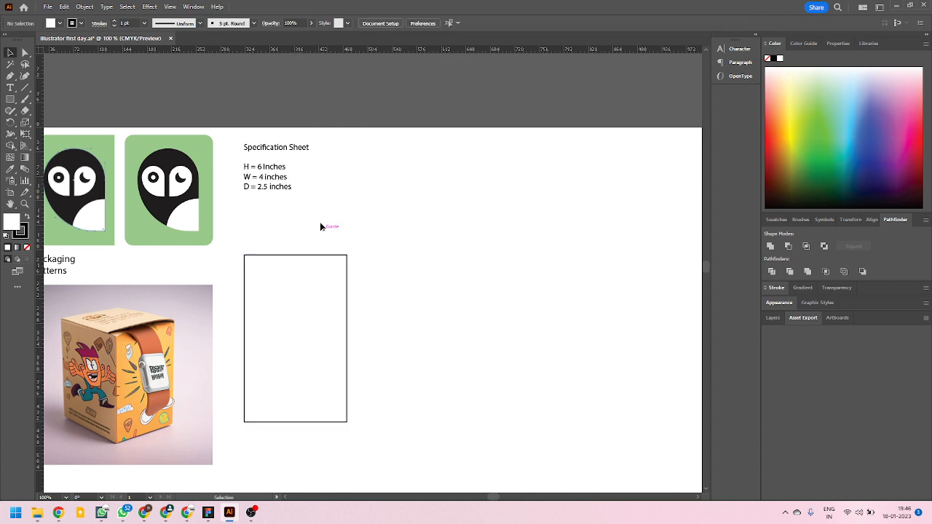
pyautogui.click(265, 175)
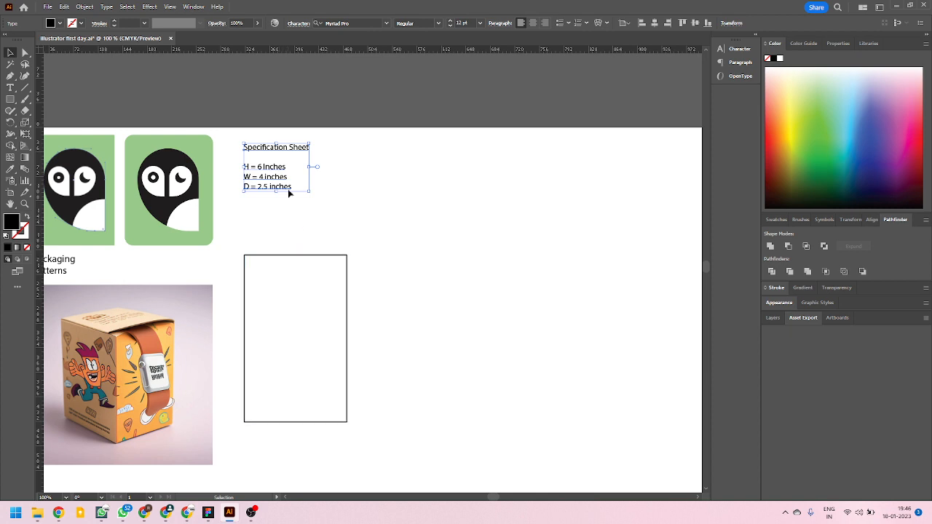
pyautogui.rightClick(260, 50)
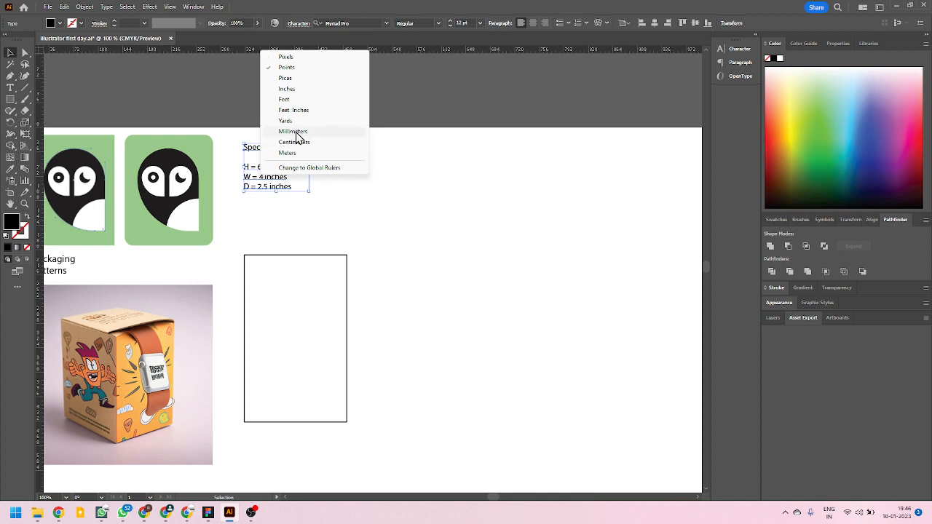
pyautogui.click(295, 135)
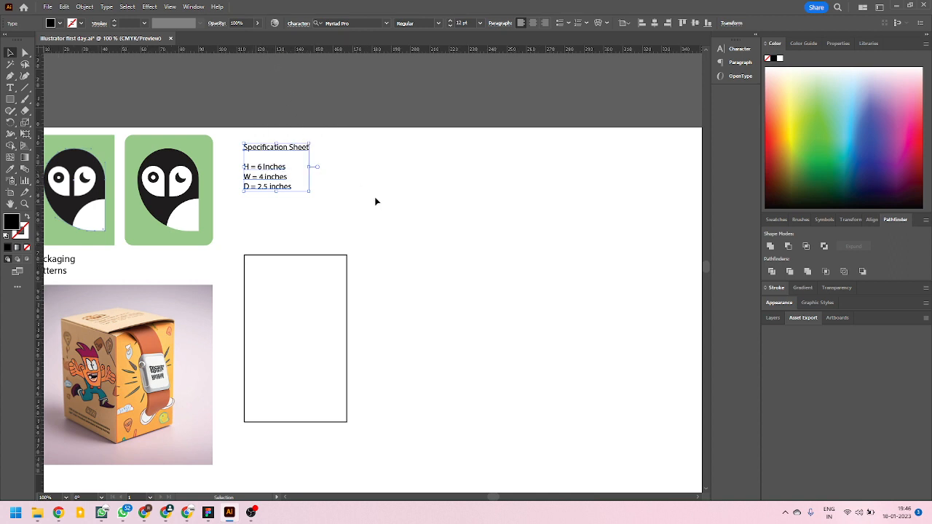
# Set the rectangle's width to 4 inches with proportions unconstrained, and dismiss the chat notification.
pyautogui.click(317, 259)
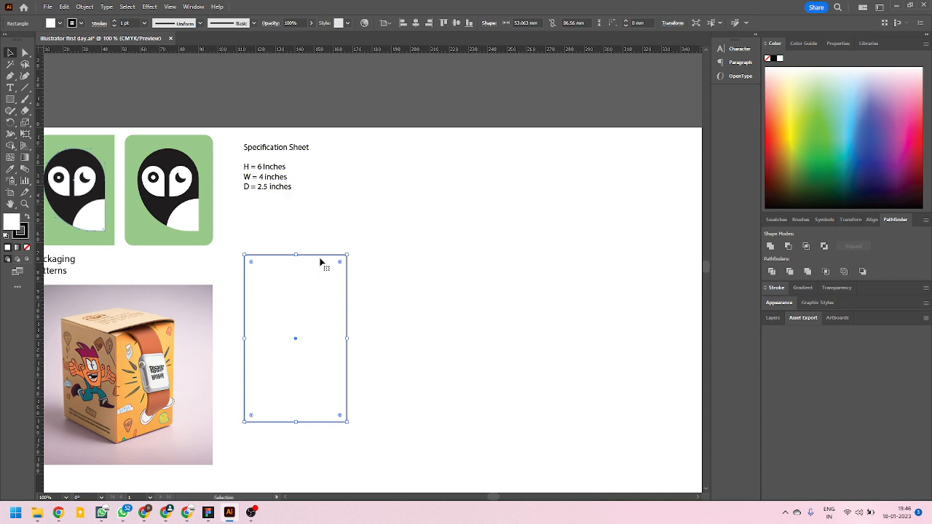
pyautogui.click(670, 26)
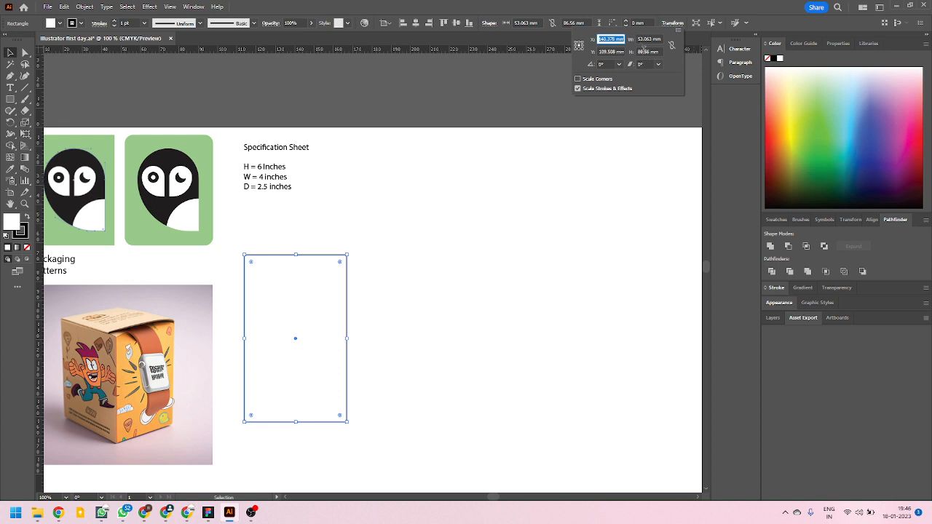
pyautogui.click(656, 40)
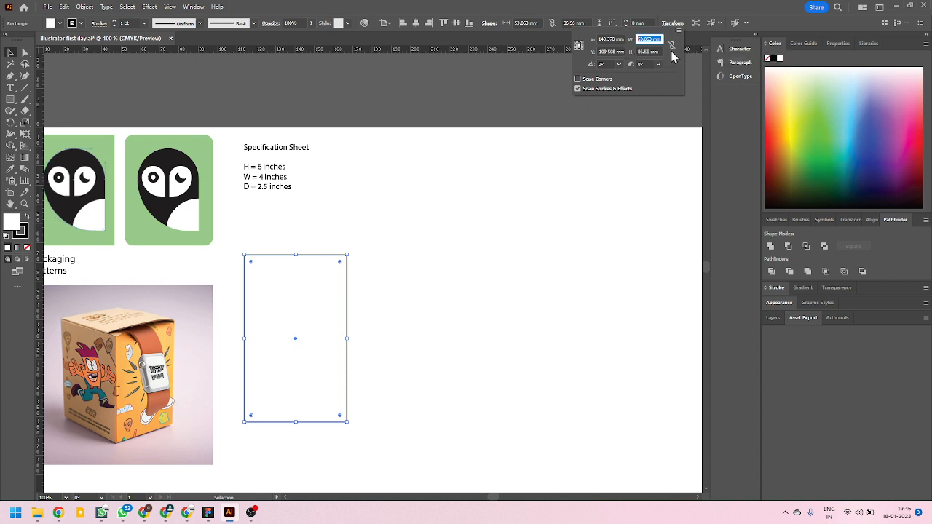
pyautogui.click(672, 45)
pyautogui.click(649, 39)
pyautogui.write('4in')
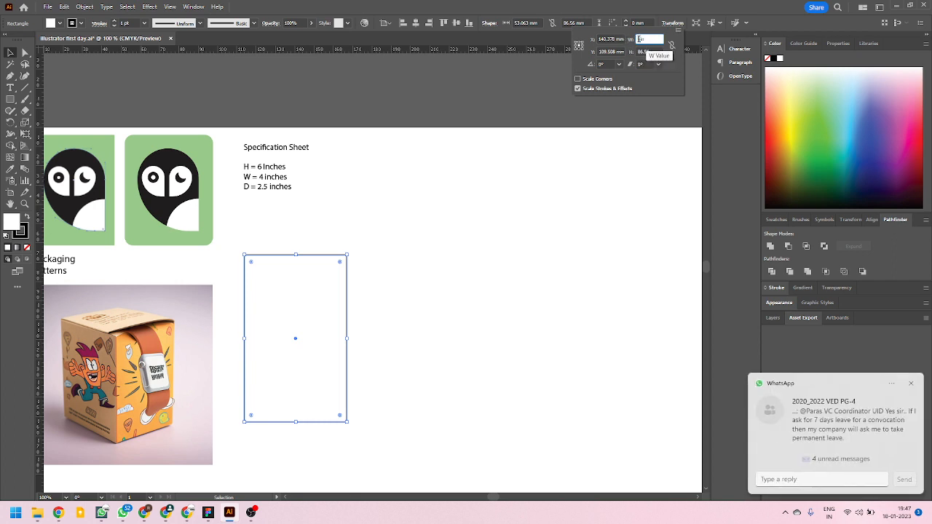
pyautogui.click(911, 384)
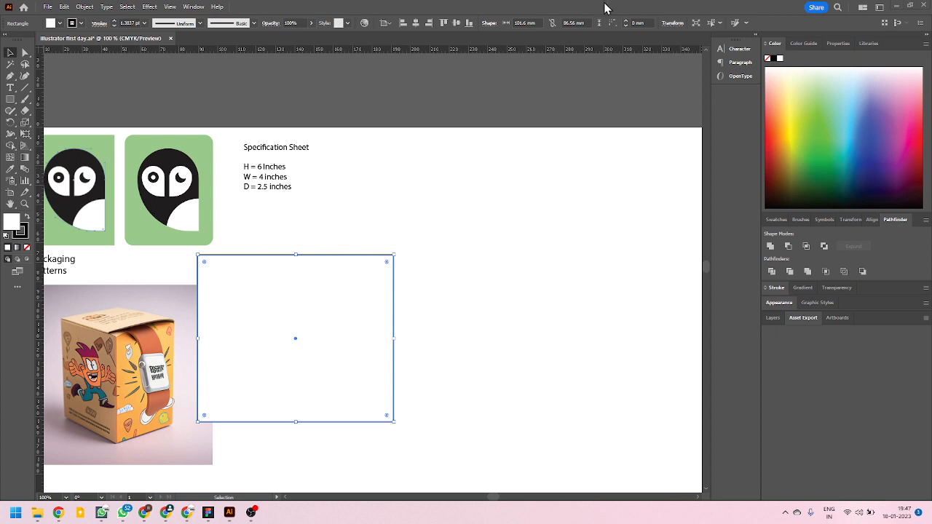
# Set the rectangle's height to 6 inches.
pyautogui.click(673, 23)
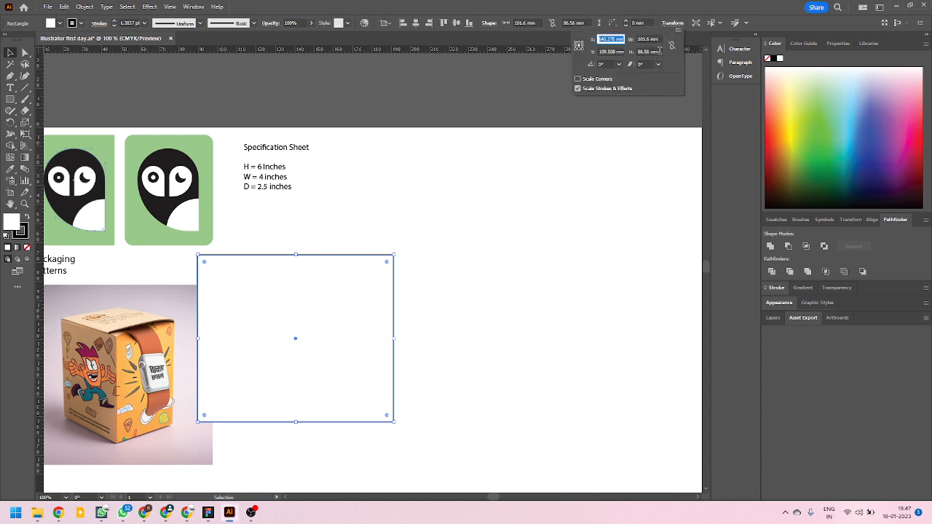
pyautogui.click(660, 52)
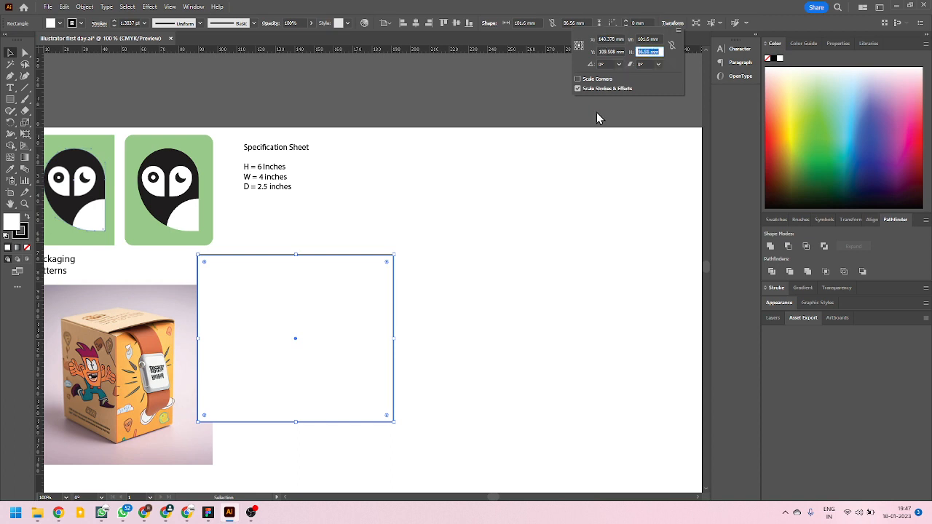
pyautogui.write('4')
pyautogui.write('in')
pyautogui.press('Return')
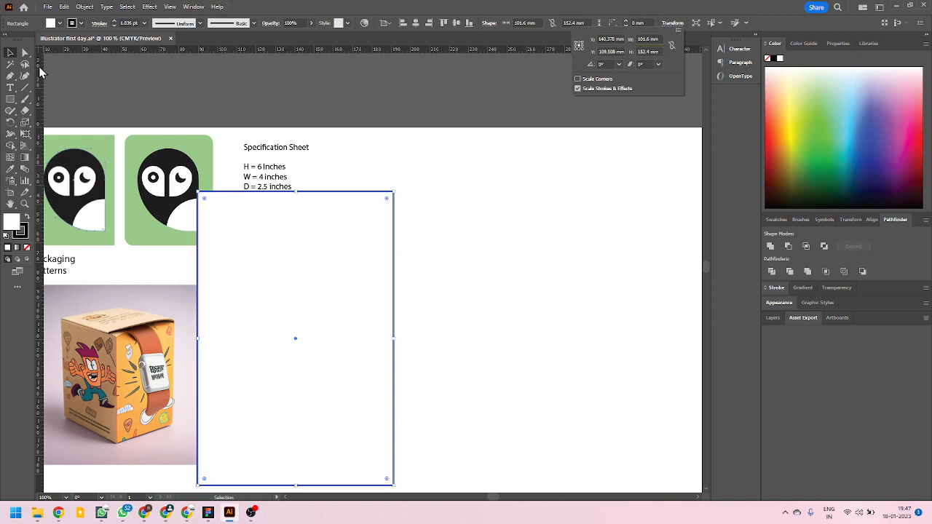
# Move the rectangle off the package photo into the empty middle of the artboard.
pyautogui.click(10, 53)
pyautogui.scroll(-2, 156, 303)
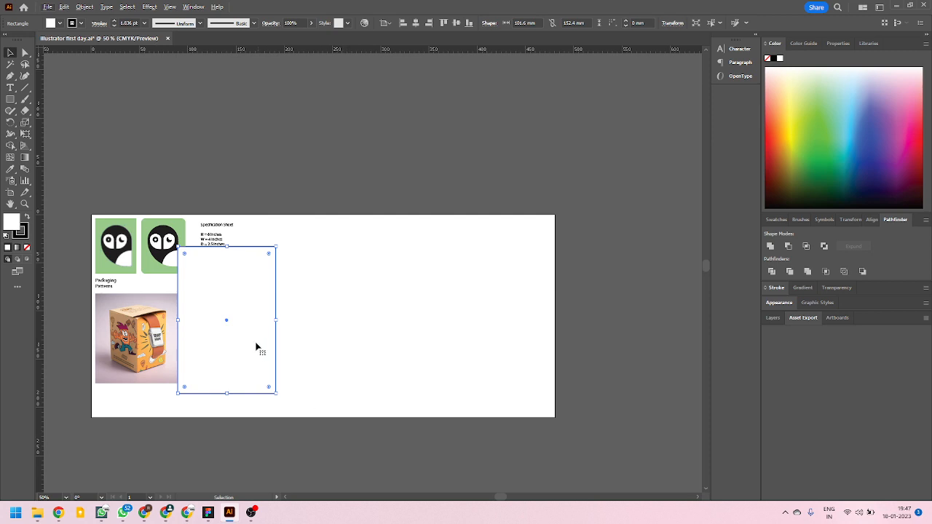
pyautogui.moveTo(257, 345); pyautogui.dragTo(341, 342)
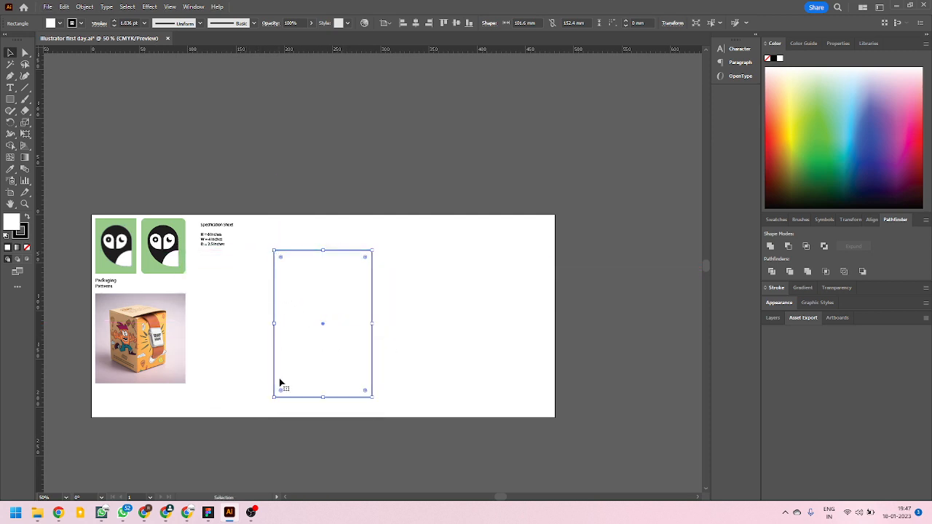
# Enlarge the artboard downward and to the right to about 719 × 343 mm, and return to the Selection tool.
pyautogui.click(9, 194)
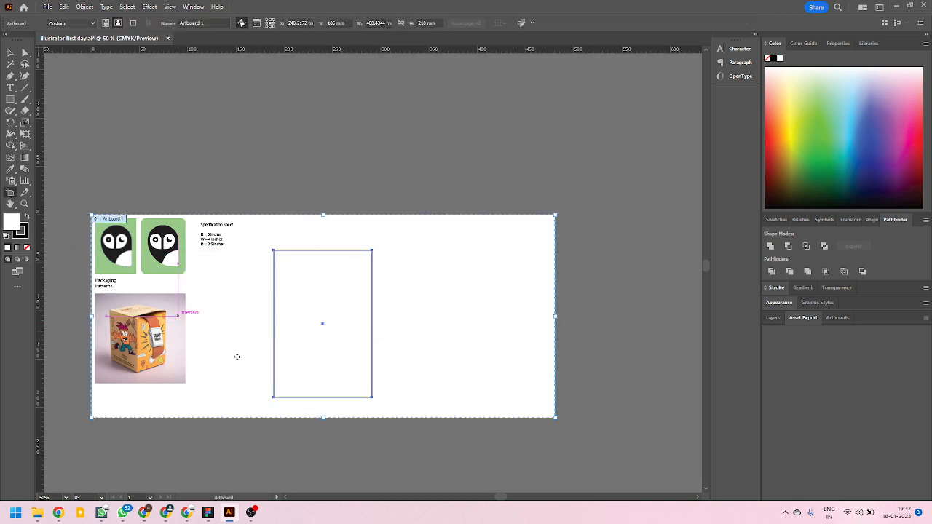
pyautogui.scroll(-2, 267, 350)
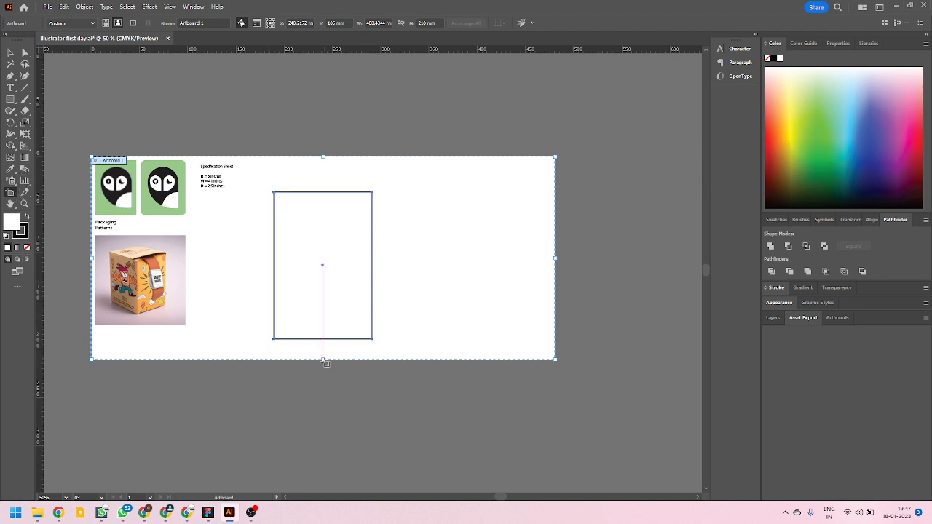
pyautogui.moveTo(322, 359); pyautogui.dragTo(336, 490)
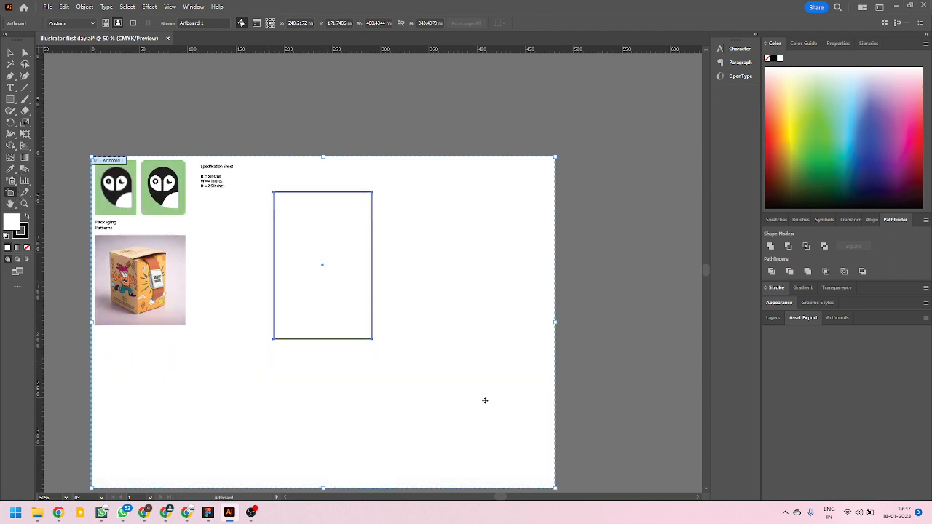
pyautogui.moveTo(556, 324); pyautogui.dragTo(654, 329)
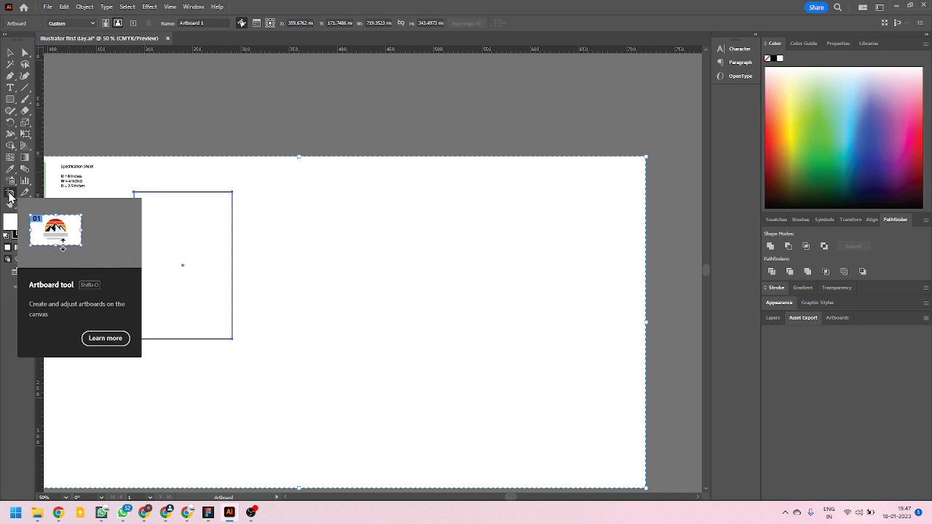
pyautogui.moveTo(282, 269); pyautogui.dragTo(452, 265)
pyautogui.click(13, 54)
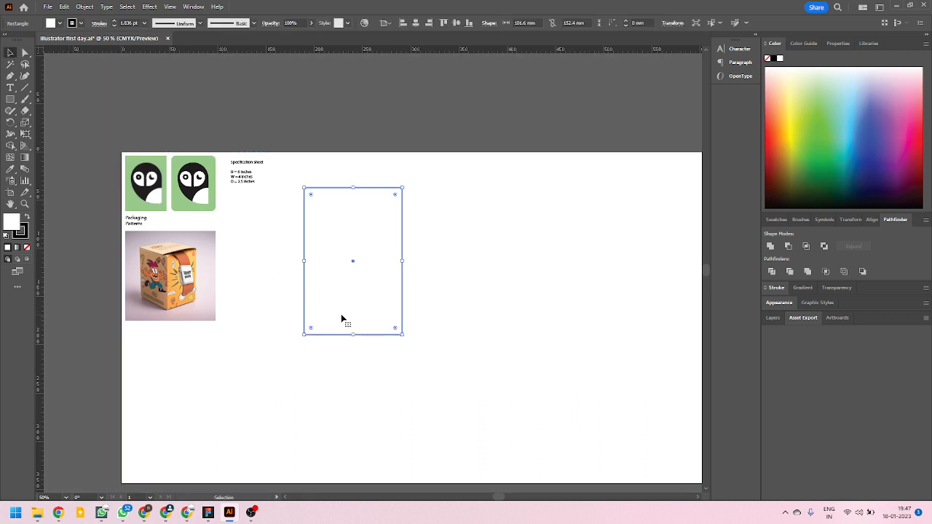
# Move the rectangle down so its top is level with the package photo, and place a copy to its right at the same height.
pyautogui.moveTo(317, 230); pyautogui.dragTo(309, 276)
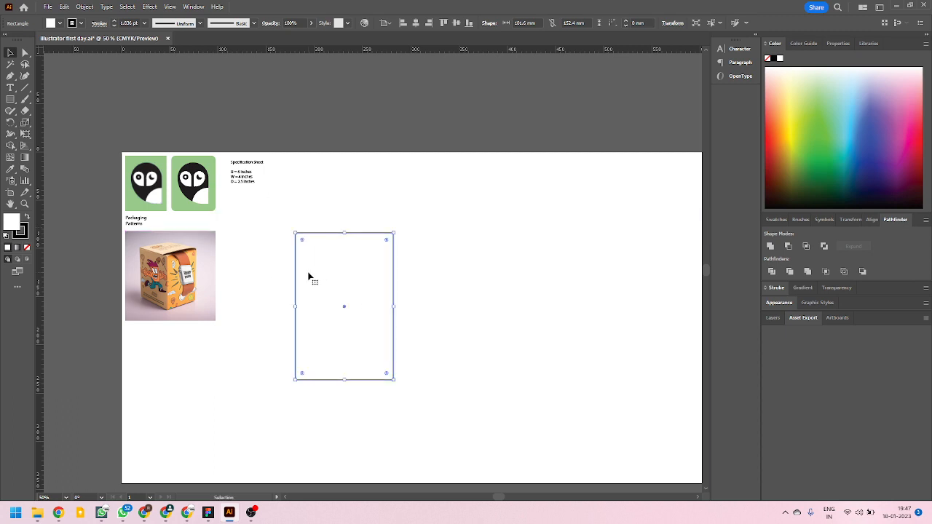
pyautogui.scroll(2, 338, 310)
pyautogui.scroll(-2, 328, 302)
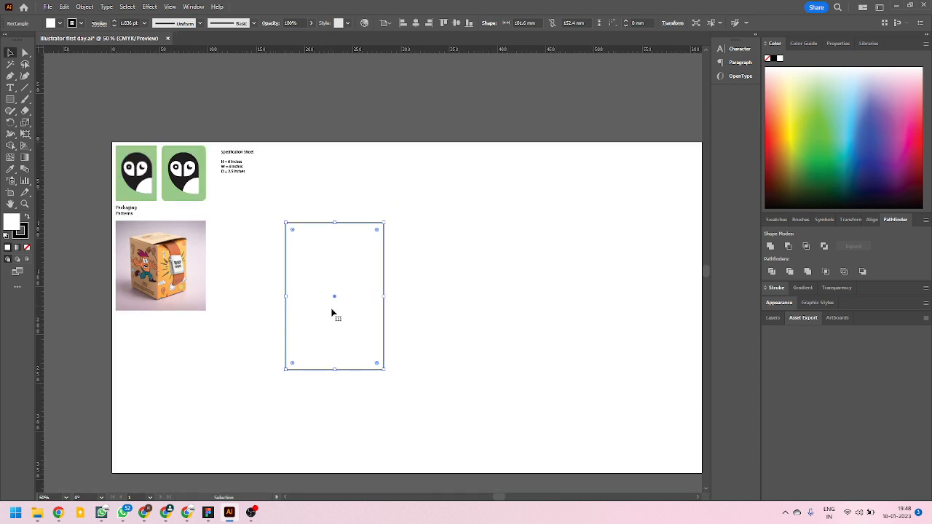
pyautogui.scroll(1, 370, 335)
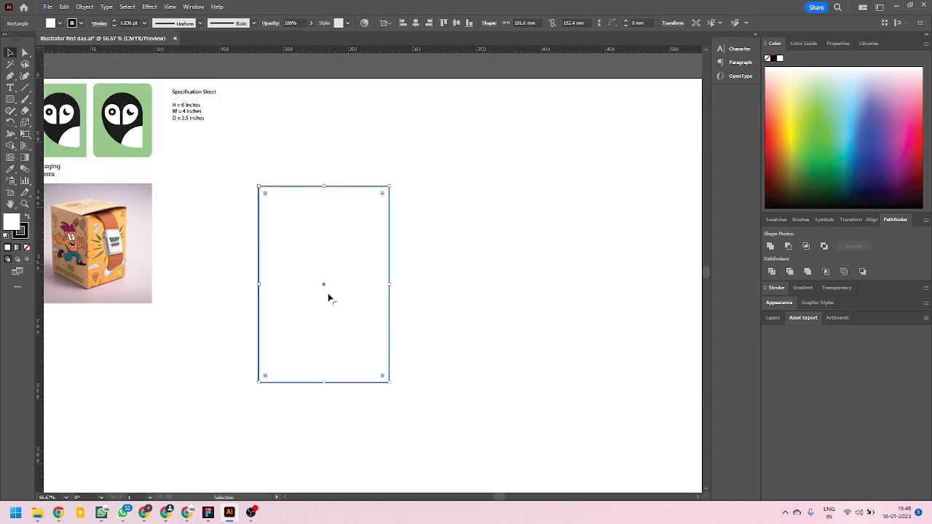
pyautogui.scroll(-1, 328, 298)
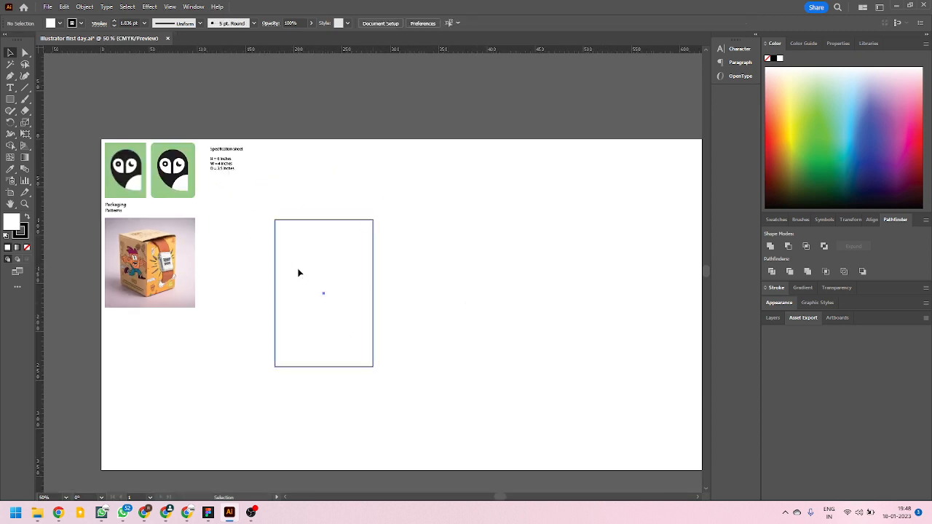
pyautogui.moveTo(295, 282); pyautogui.dragTo(460, 282)
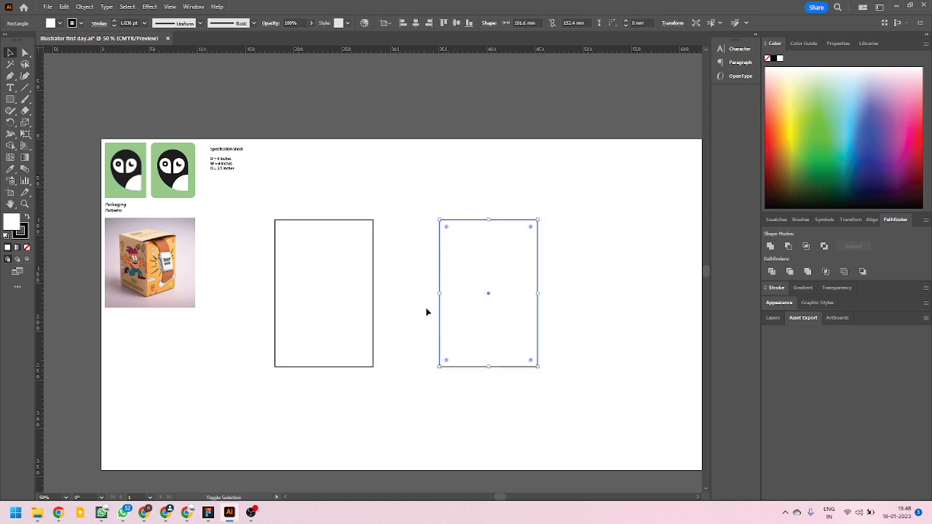
# Set the copied rectangle's width to 2.5 inches, matching the specified depth, and deselect it.
pyautogui.scroll(2, 166, 297)
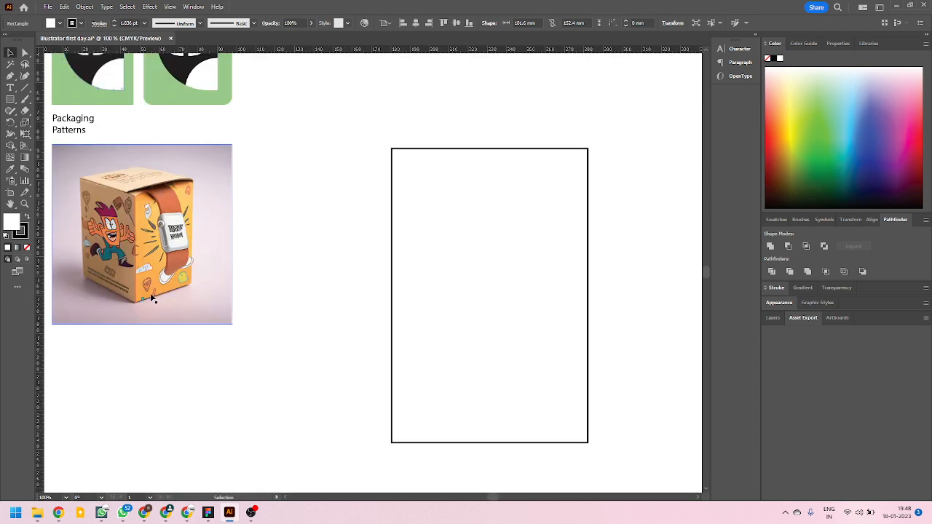
pyautogui.scroll(-2, 162, 295)
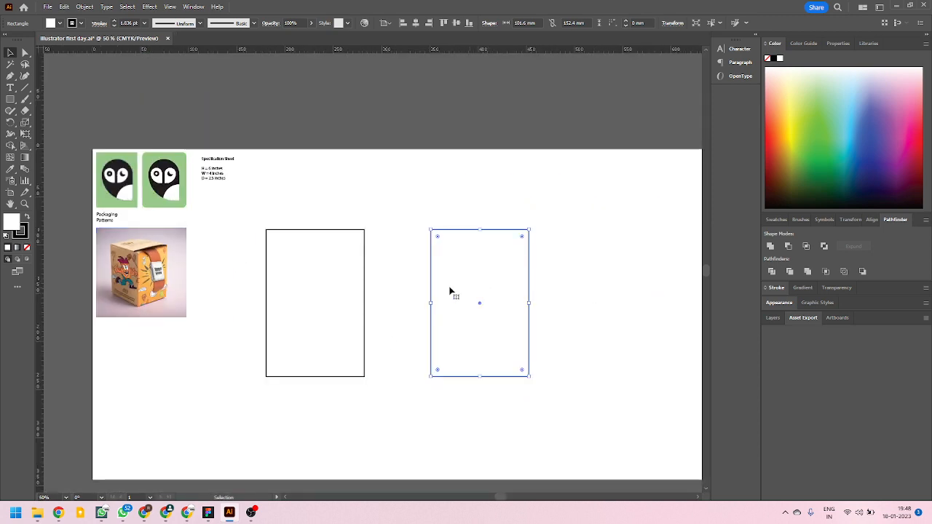
pyautogui.scroll(4, 218, 182)
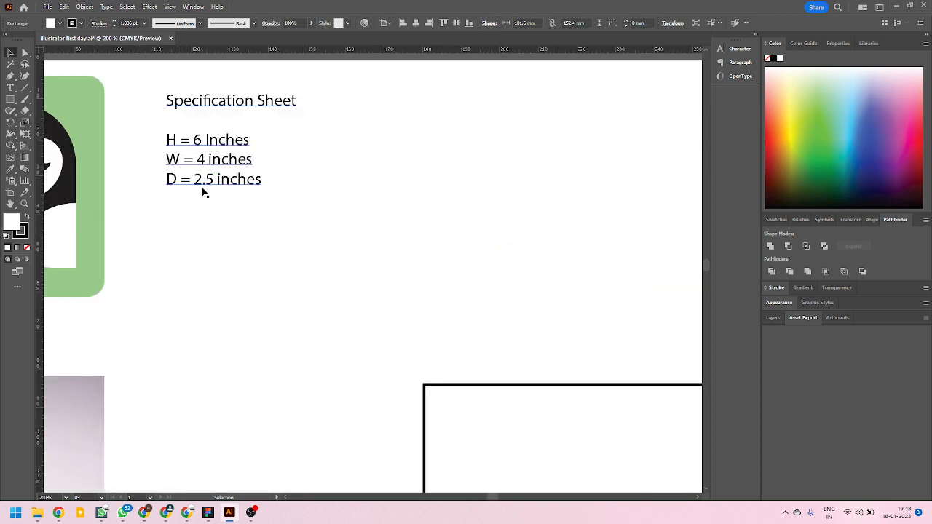
pyautogui.scroll(-3, 154, 203)
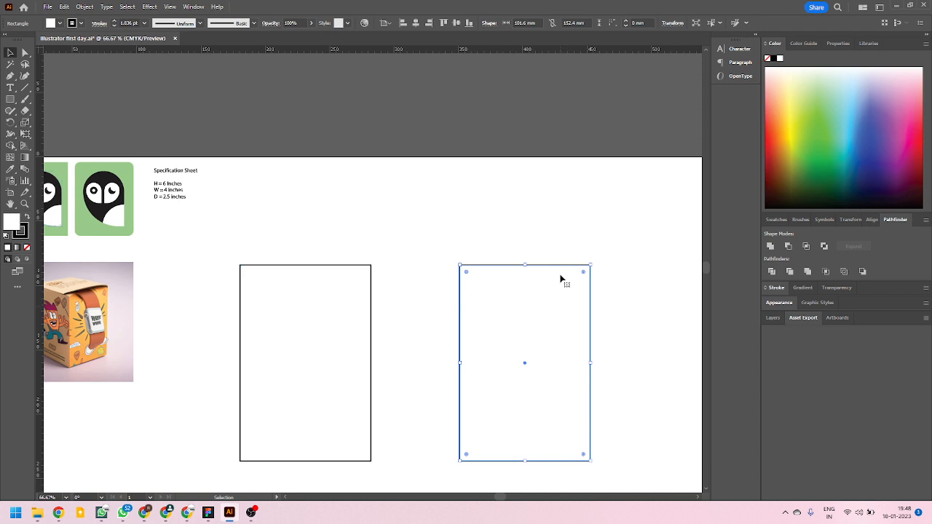
pyautogui.click(672, 23)
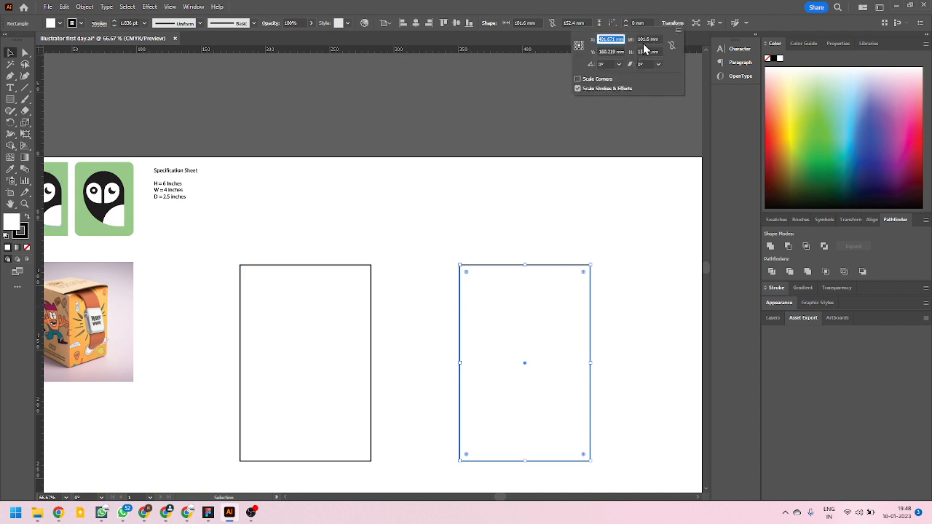
pyautogui.click(655, 38)
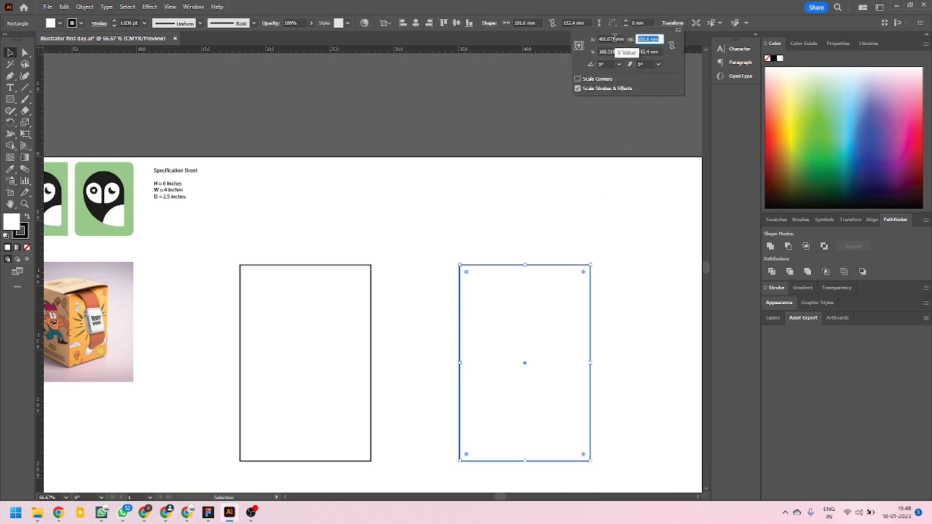
pyautogui.write('2.5in')
pyautogui.press('Return')
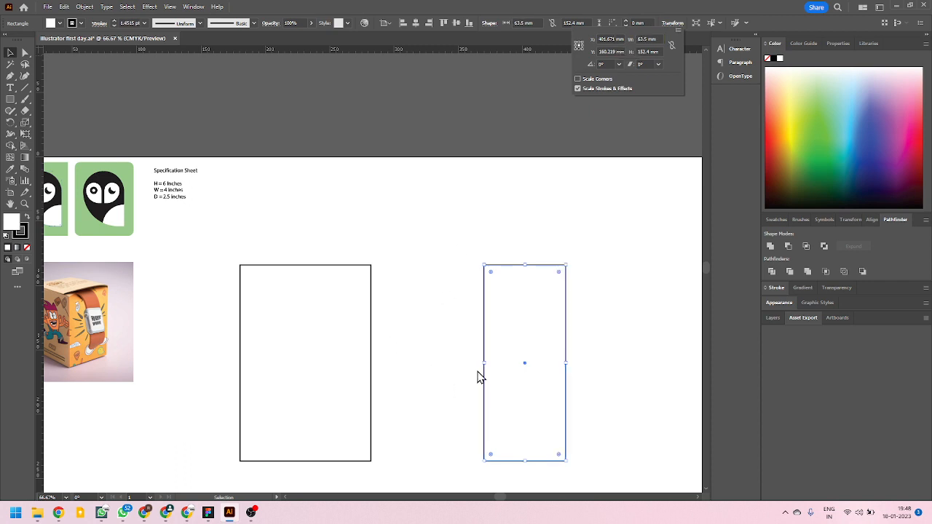
pyautogui.click(22, 52)
pyautogui.click(456, 291)
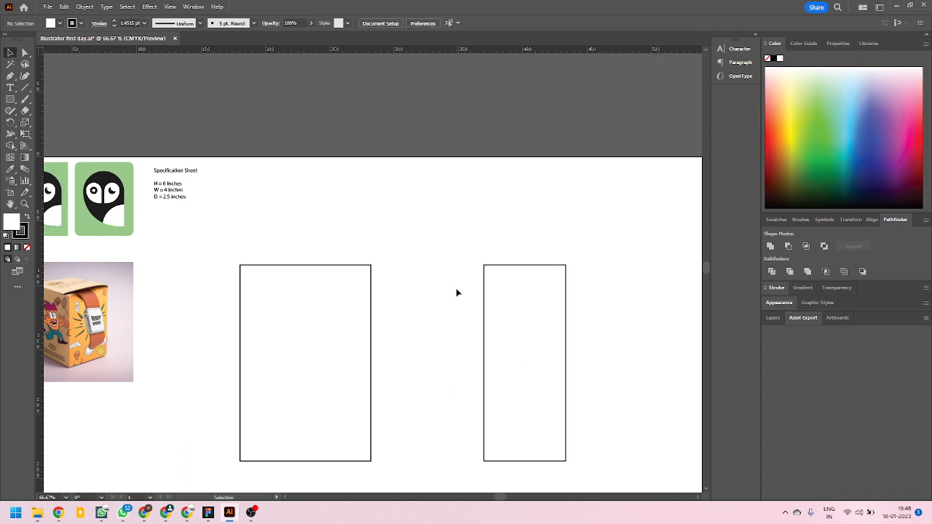
# Move the narrow panel closer to the wide one, and place a copy of it further right at the same height.
pyautogui.scroll(-2, 357, 298)
pyautogui.scroll(1, 408, 319)
pyautogui.moveTo(427, 333); pyautogui.dragTo(366, 331)
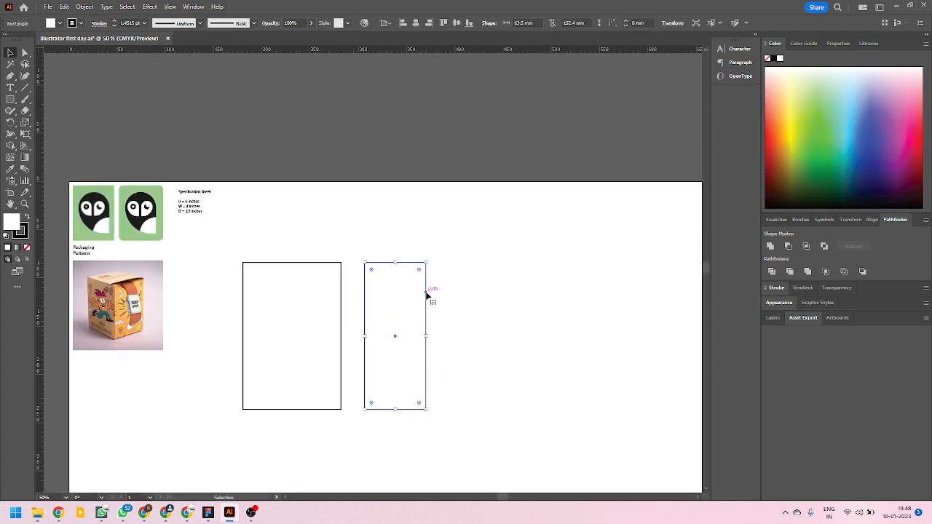
pyautogui.moveTo(427, 294); pyautogui.dragTo(519, 295)
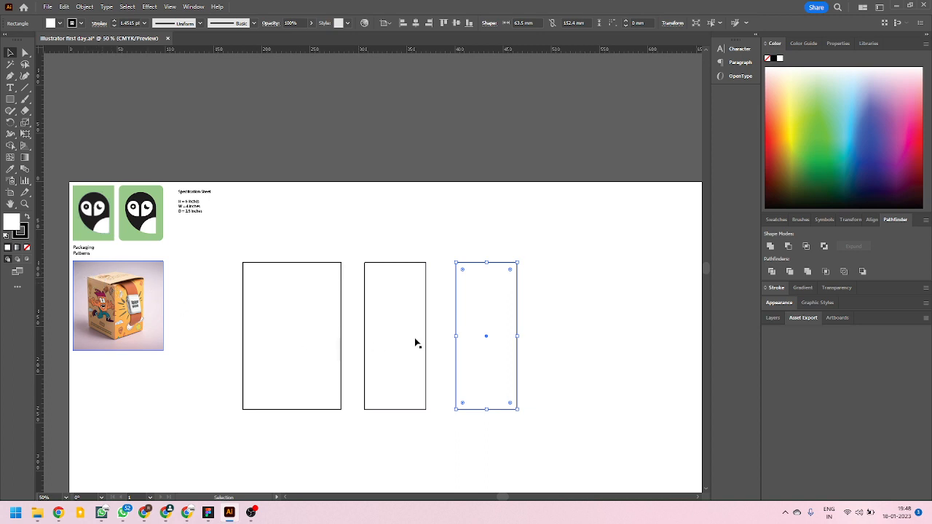
# Resize the new copy to 4 inches wide and 2.5 inches high, and deselect it.
pyautogui.click(672, 23)
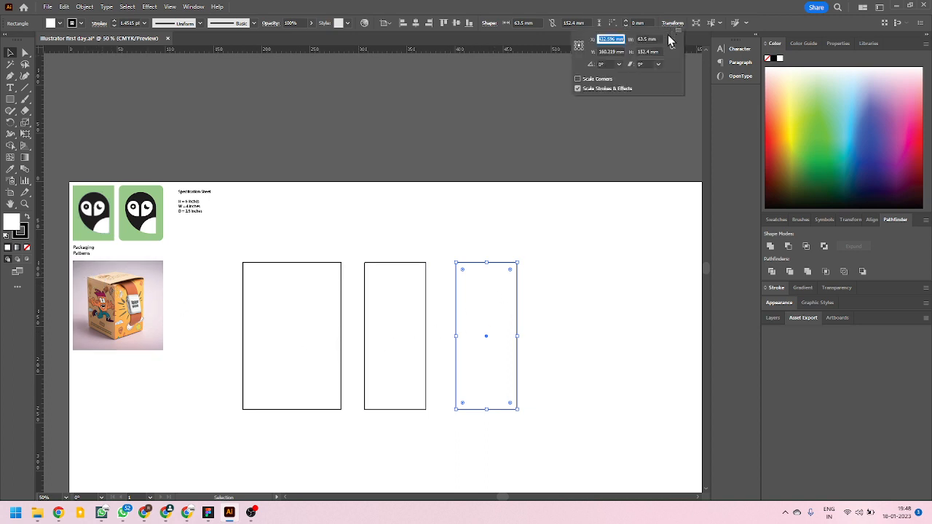
pyautogui.click(657, 38)
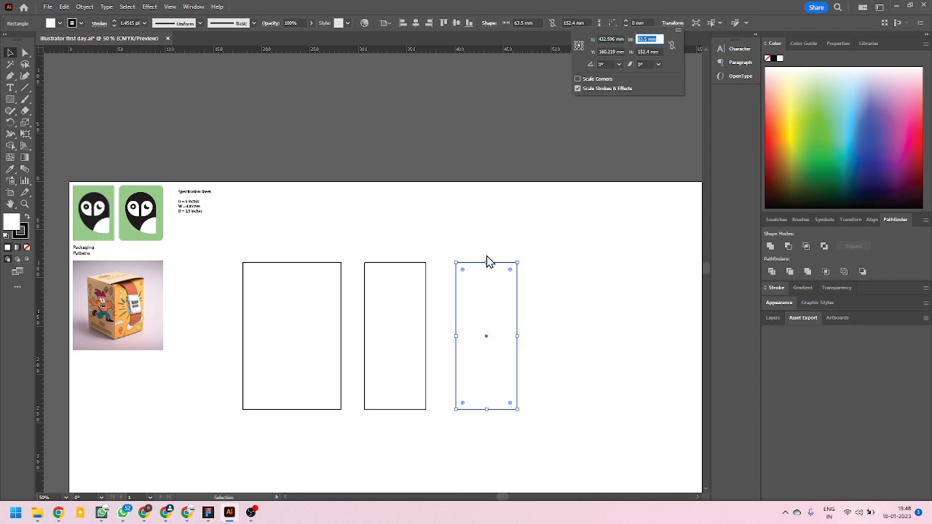
pyautogui.write('4in')
pyautogui.press('Tab')
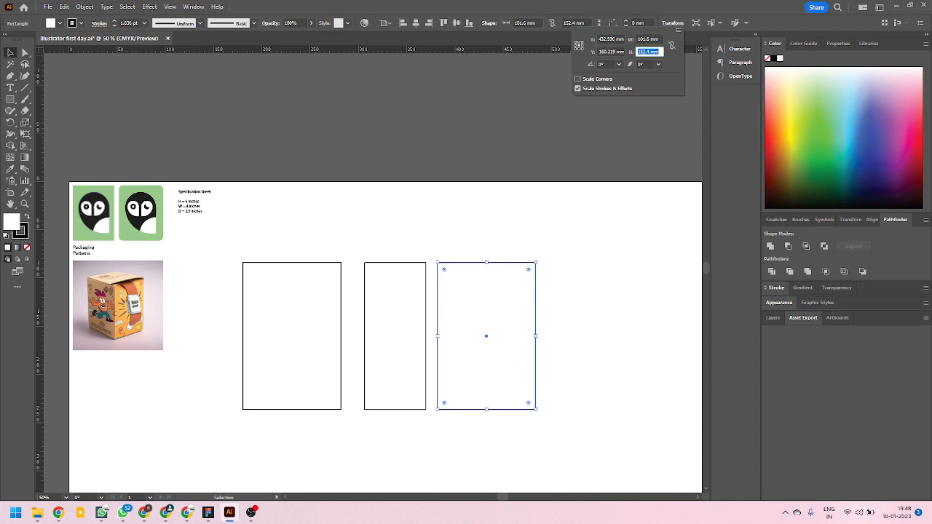
pyautogui.write('2.5in')
pyautogui.press('Return')
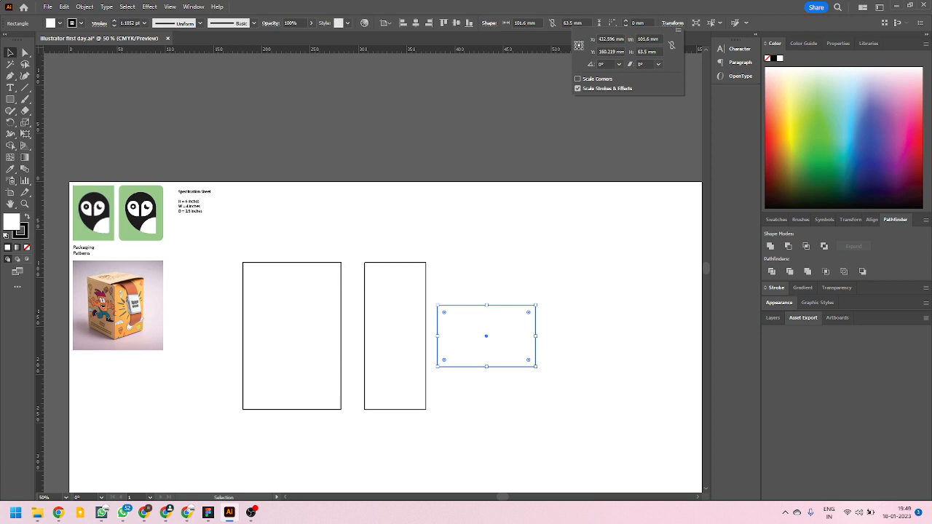
pyautogui.click(469, 317)
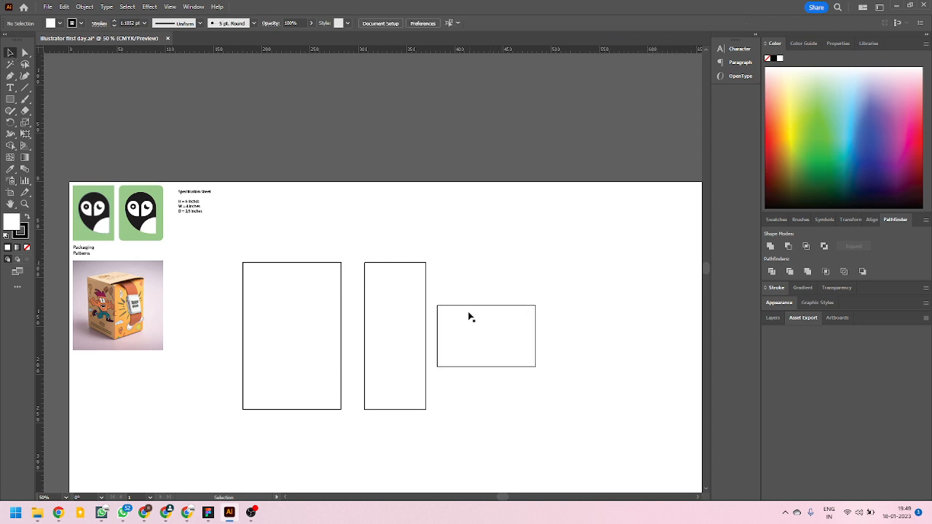
# Move the 4 × 2.5 inch panel above the gap between the two tall panels, and lower it closer to their top edges.
pyautogui.moveTo(466, 307); pyautogui.dragTo(333, 181)
pyautogui.scroll(4, 330, 259)
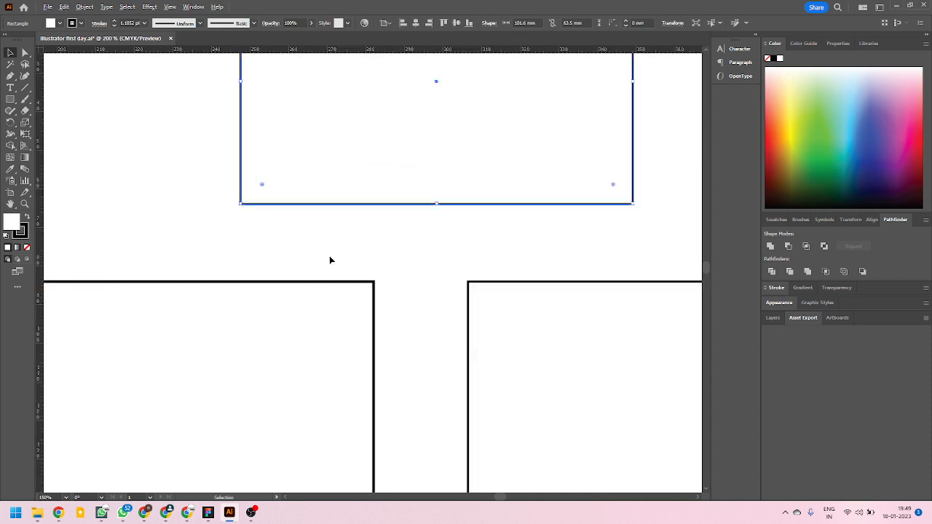
pyautogui.scroll(-4, 341, 250)
pyautogui.scroll(2, 318, 241)
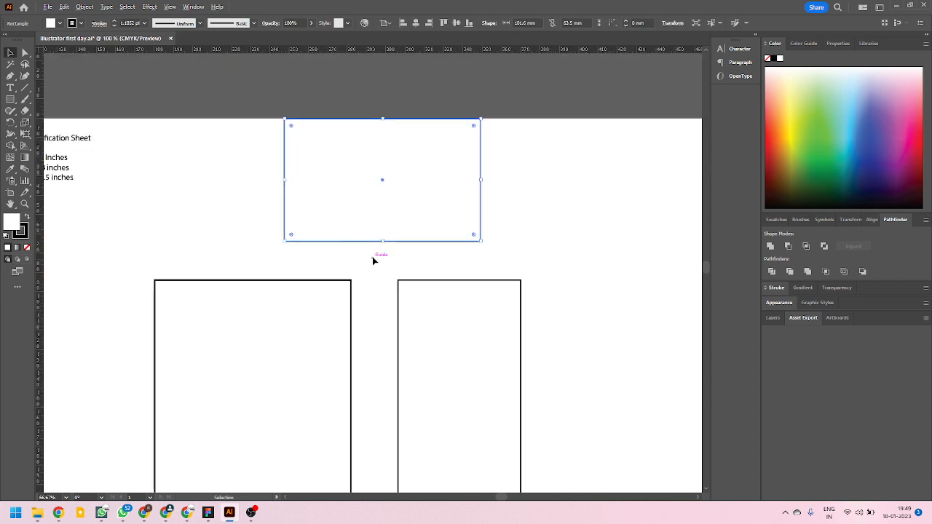
pyautogui.scroll(3, 373, 261)
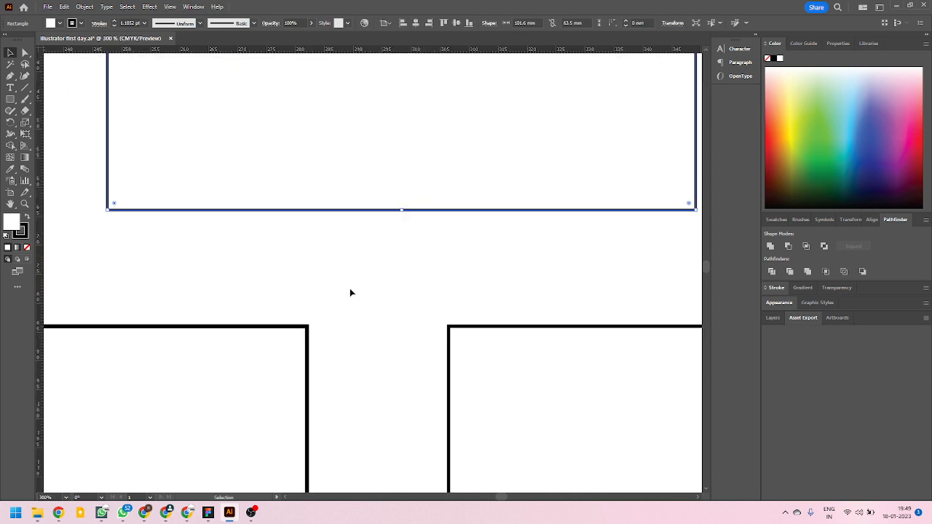
pyautogui.click(290, 261)
pyautogui.moveTo(292, 212); pyautogui.dragTo(291, 272)
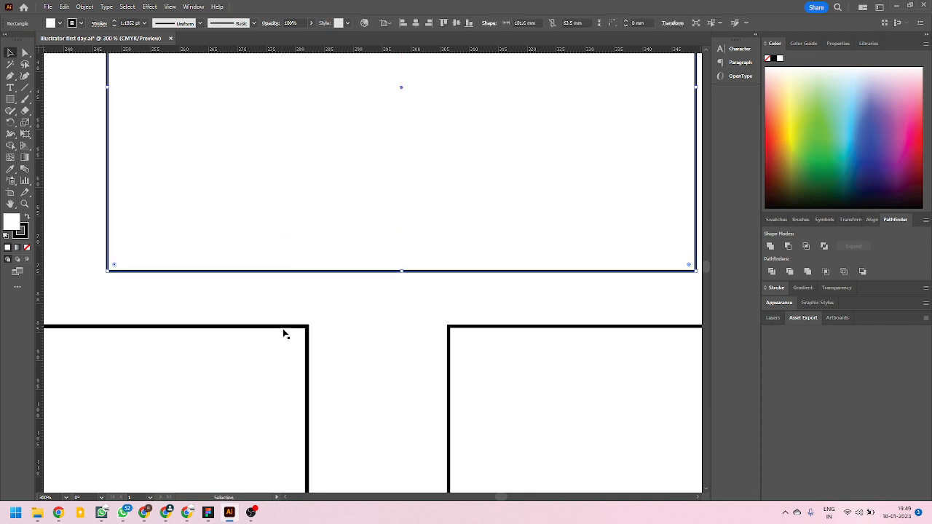
pyautogui.scroll(-2, 306, 328)
pyautogui.scroll(2, 367, 343)
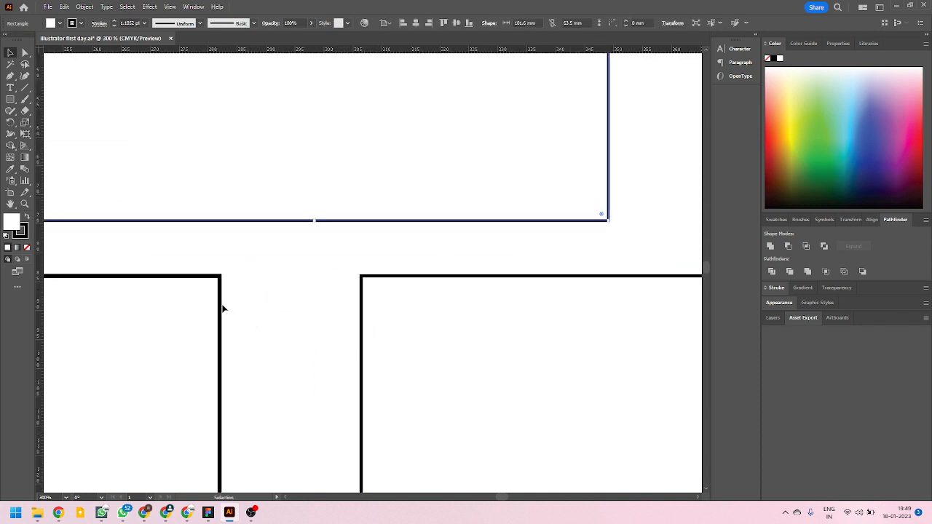
# Check the Scale Strokes & Effects option in the general preferences, and leave the dialog without saving changes.
pyautogui.scroll(-3, 384, 299)
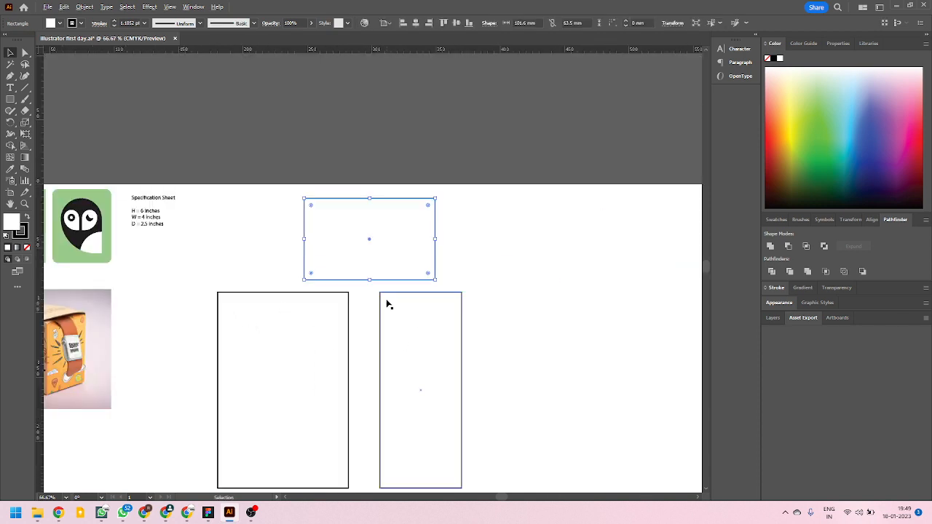
pyautogui.scroll(1, 385, 348)
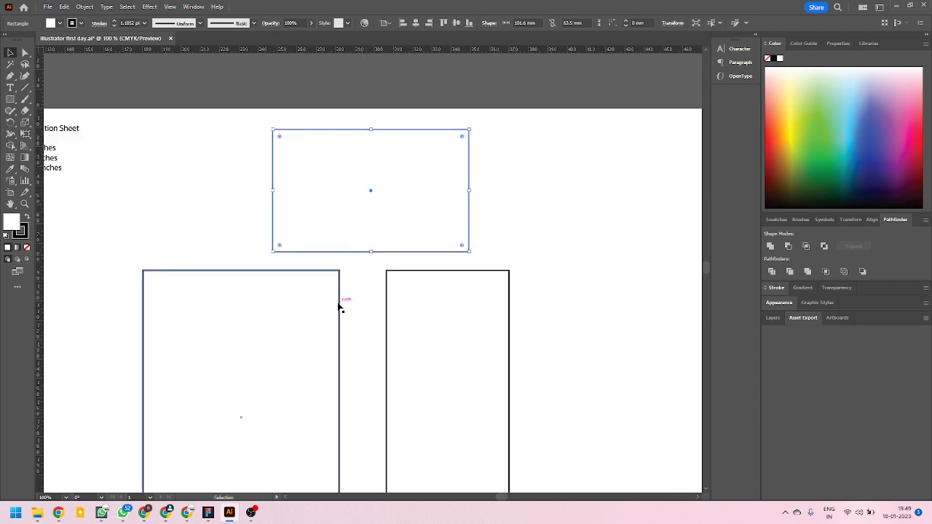
pyautogui.press('a')
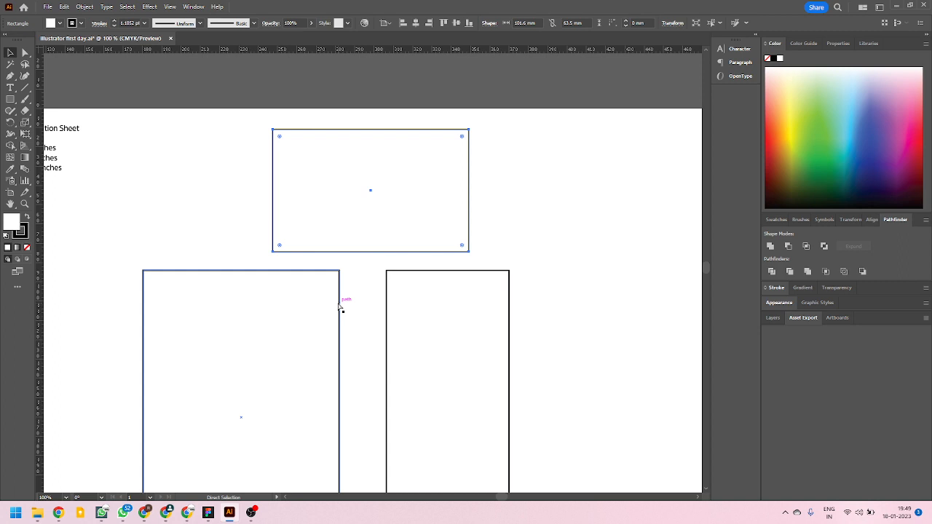
pyautogui.hotkey('ctrl', 'k')
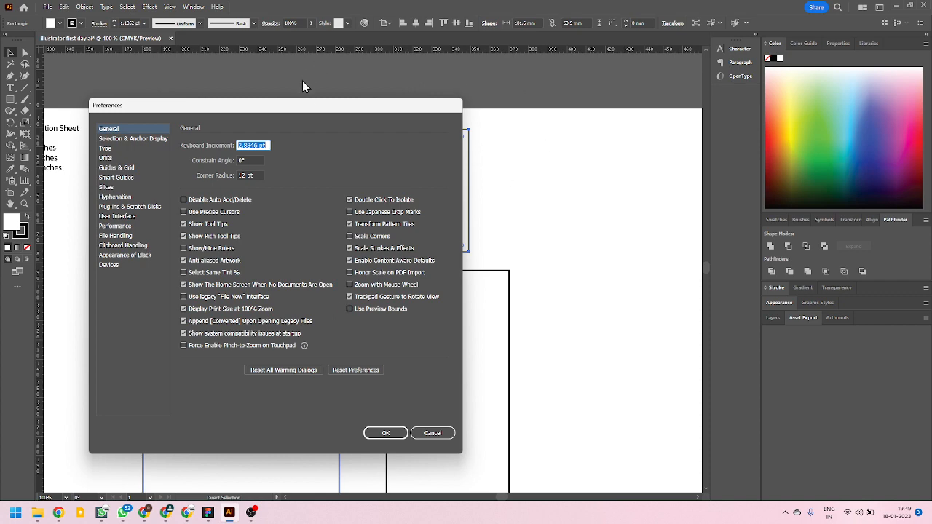
pyautogui.moveTo(303, 110); pyautogui.dragTo(400, 119)
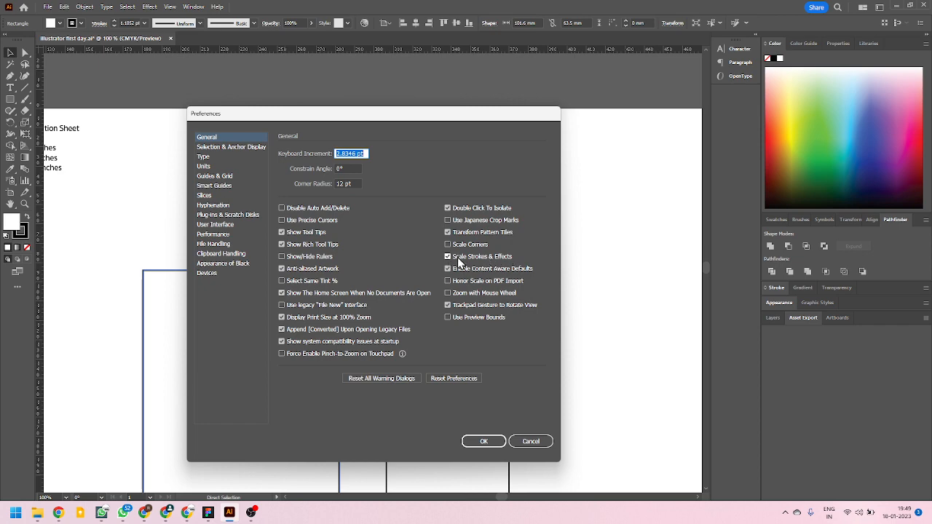
pyautogui.click(536, 444)
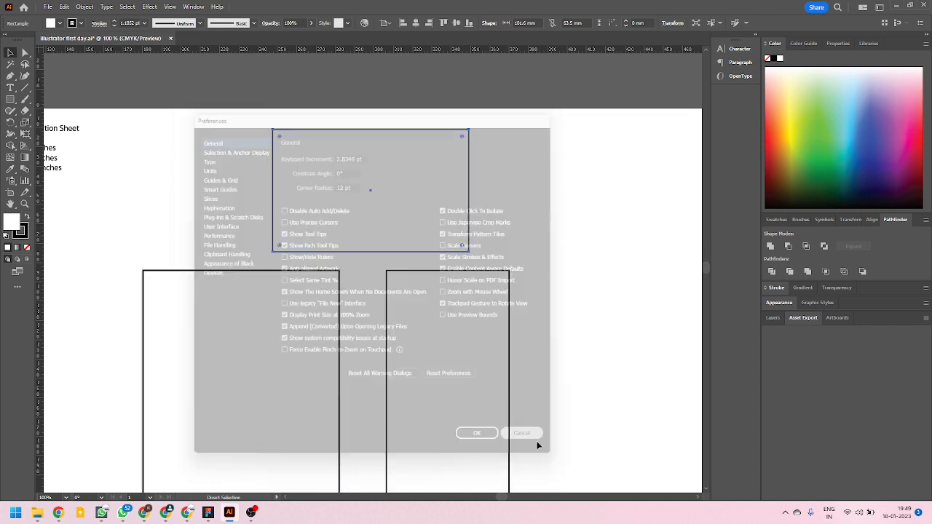
# Draw a test rectangle about 107 × 102 mm in the empty area beside the panels, and set its stroke weight to 10 pt.
pyautogui.scroll(-3, 263, 269)
pyautogui.scroll(2, 473, 306)
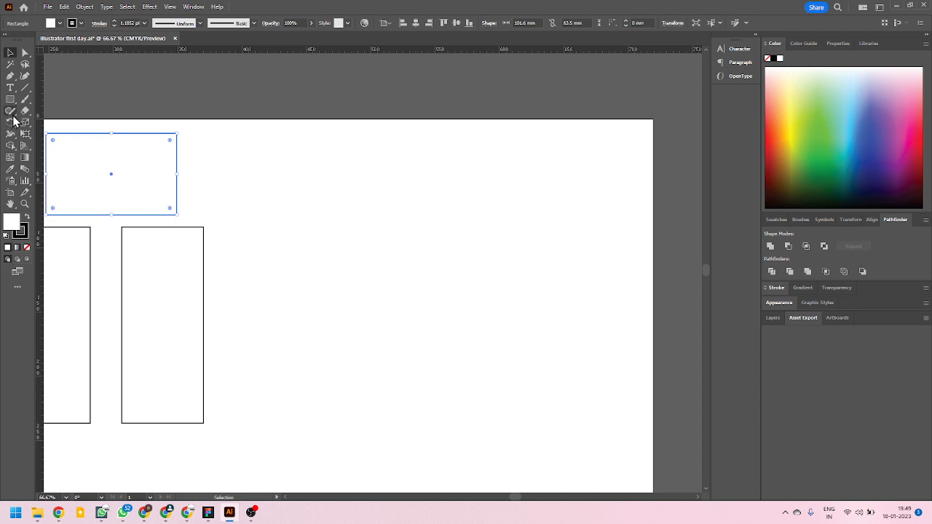
pyautogui.click(12, 100)
pyautogui.moveTo(337, 222)
pyautogui.mouseDown()
pyautogui.moveTo(493, 349)
pyautogui.moveTo(475, 354)
pyautogui.mouseUp()
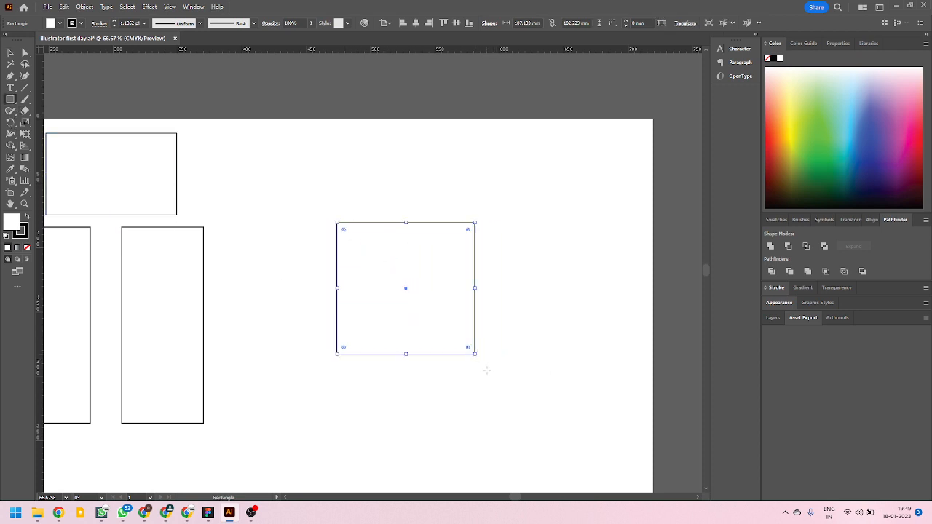
pyautogui.click(777, 288)
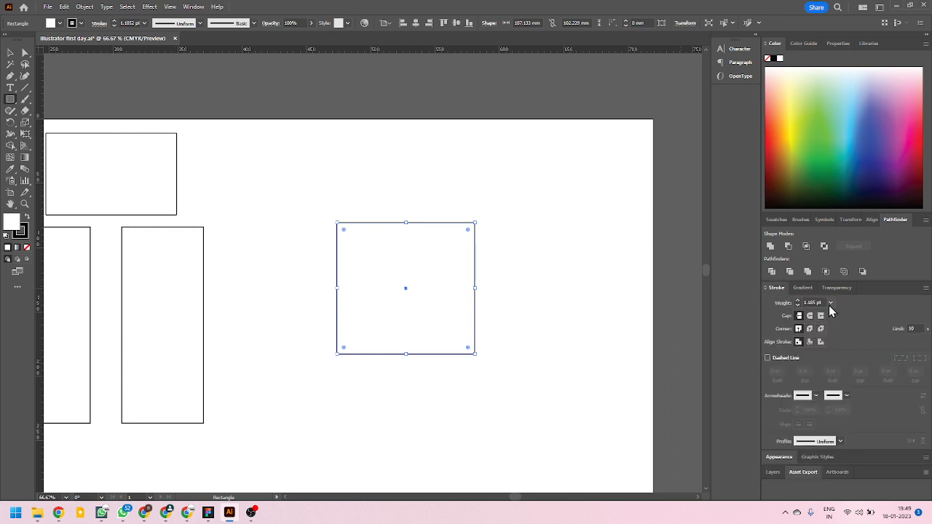
pyautogui.click(831, 302)
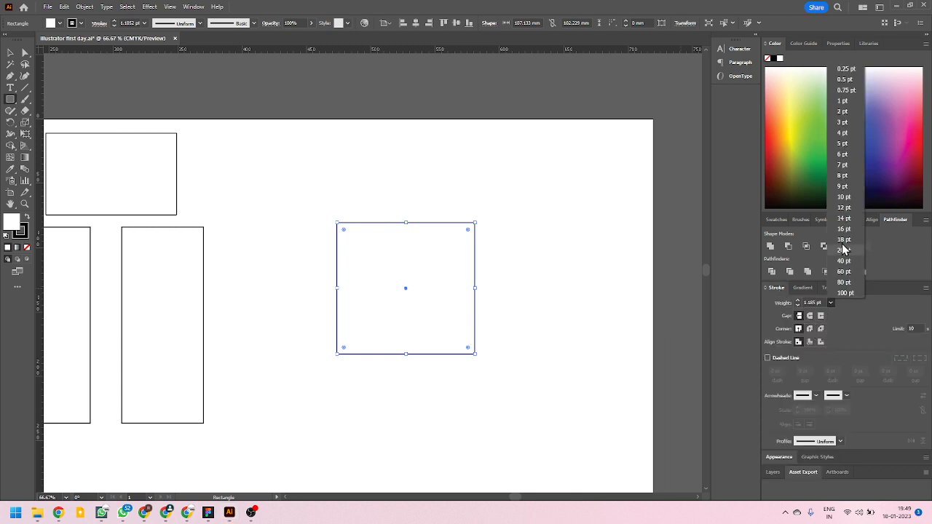
pyautogui.click(844, 197)
# Place a copy of the thick-stroked test rectangle to its right, and scale the copy down to about 52 × 49 mm.
pyautogui.click(12, 53)
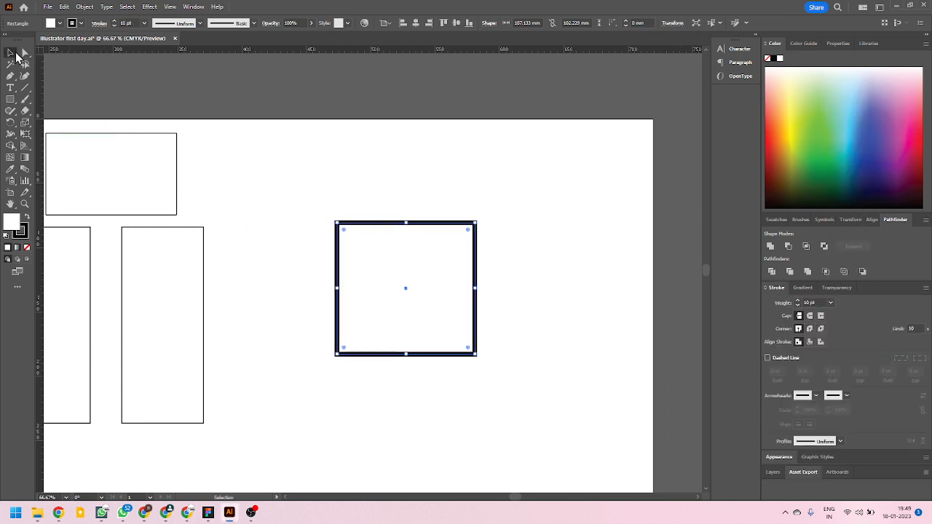
pyautogui.click(261, 204)
pyautogui.moveTo(427, 225); pyautogui.dragTo(585, 223)
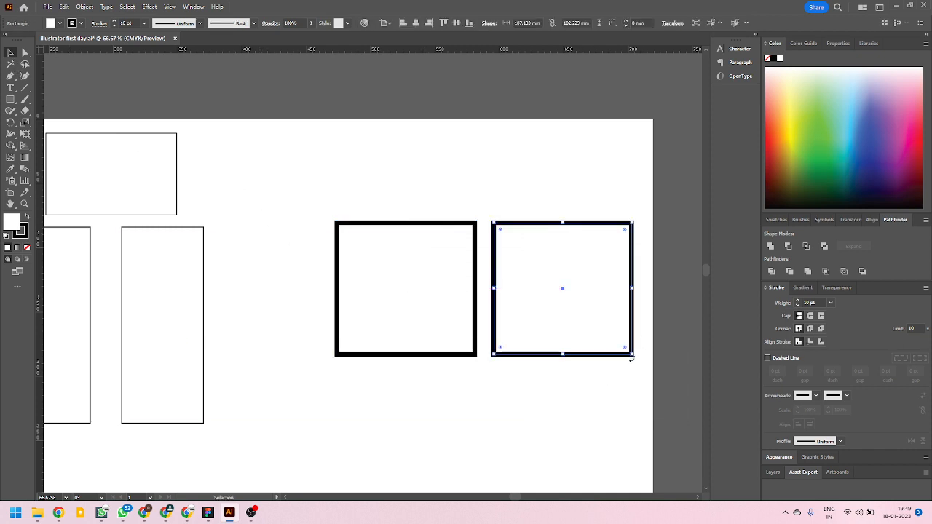
pyautogui.moveTo(633, 354); pyautogui.dragTo(562, 287)
# Move the scaled-down copy closer to the large test rectangle, roughly level with its upper edge, to compare their stroke widths.
pyautogui.keyDown('alt'); pyautogui.scroll(2, 534, 266); pyautogui.keyUp('alt')
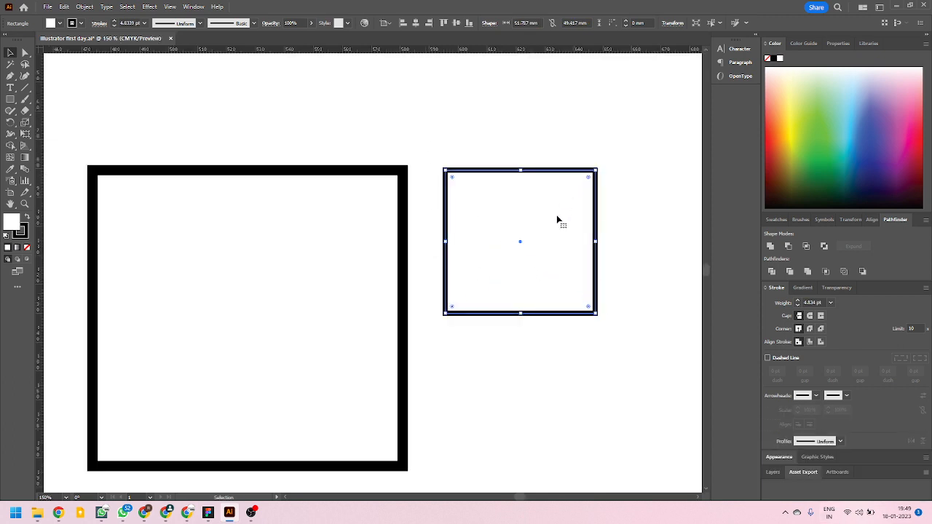
pyautogui.scroll(3, 457, 178)
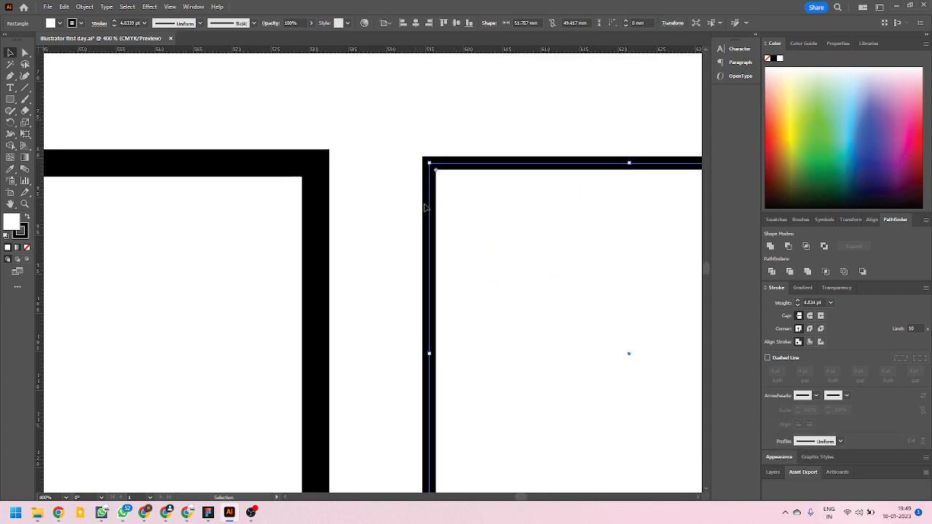
pyautogui.scroll(-1, 435, 210)
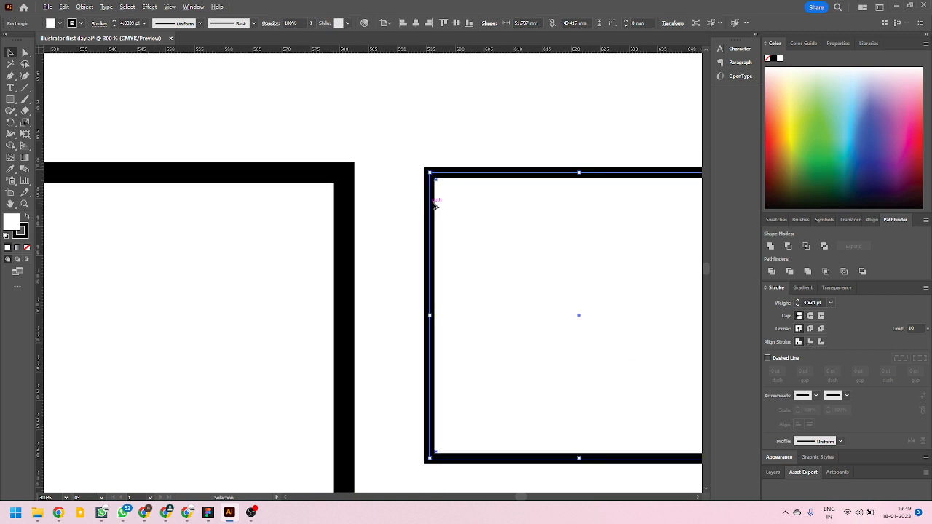
pyautogui.moveTo(458, 178); pyautogui.dragTo(418, 167)
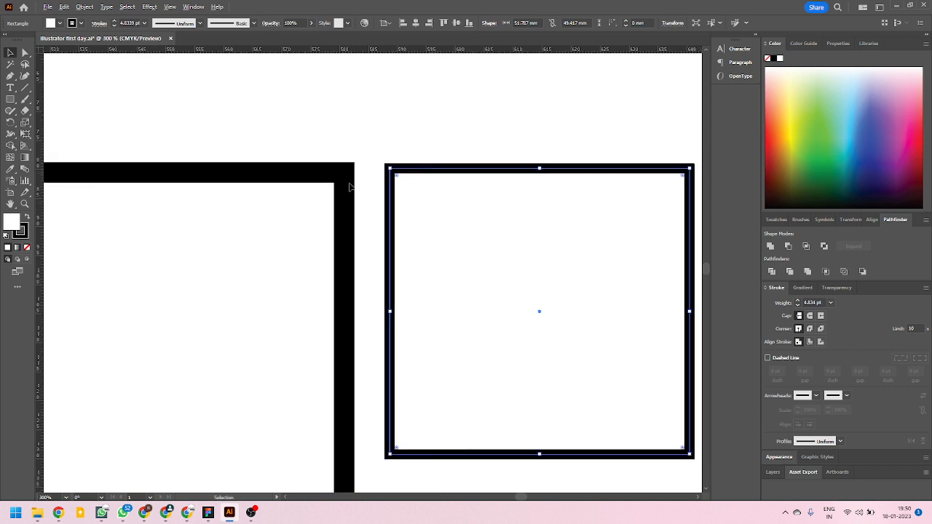
pyautogui.scroll(-4, 419, 252)
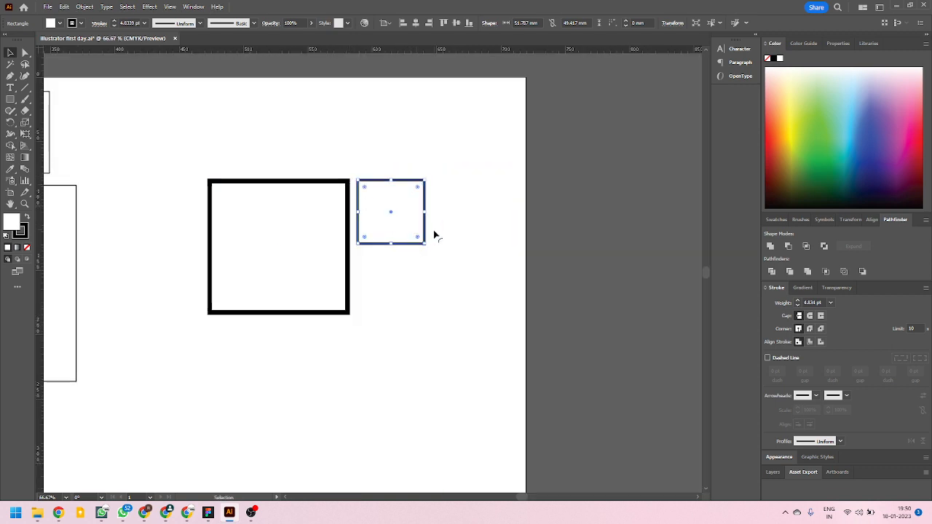
# Turn off Scale Strokes & Effects in the general preferences.
pyautogui.hotkey('ctrl', 'k')
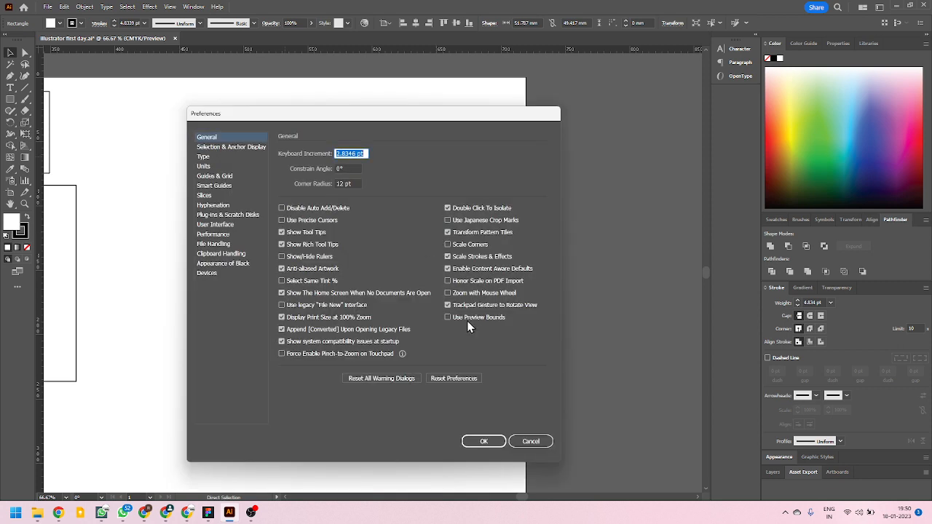
pyautogui.click(448, 257)
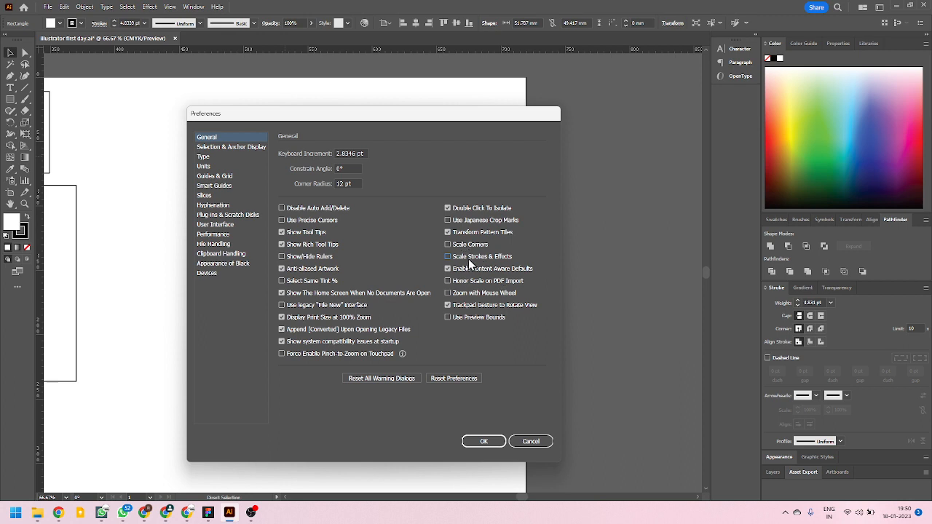
pyautogui.click(485, 442)
# Place another copy of the large test rectangle below it, scaled to about 58 × 47 mm, and delete all the test rectangles.
pyautogui.moveTo(348, 293); pyautogui.dragTo(427, 382)
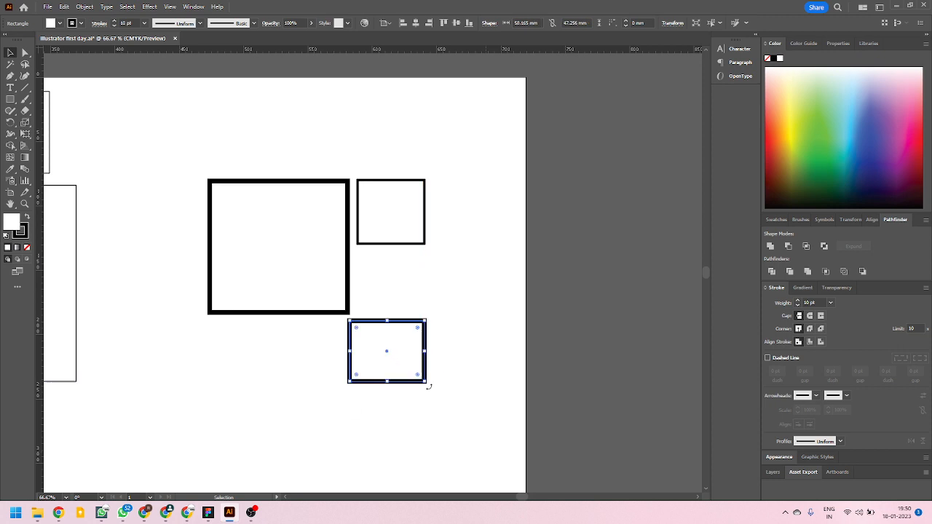
pyautogui.scroll(-1, 471, 327)
pyautogui.moveTo(233, 156); pyautogui.dragTo(490, 432)
pyautogui.press('Delete')
# Set the stroke weight of all three box panels to 1 pt, and deselect them.
pyautogui.moveTo(296, 328); pyautogui.dragTo(529, 360)
pyautogui.scroll(1, 238, 250)
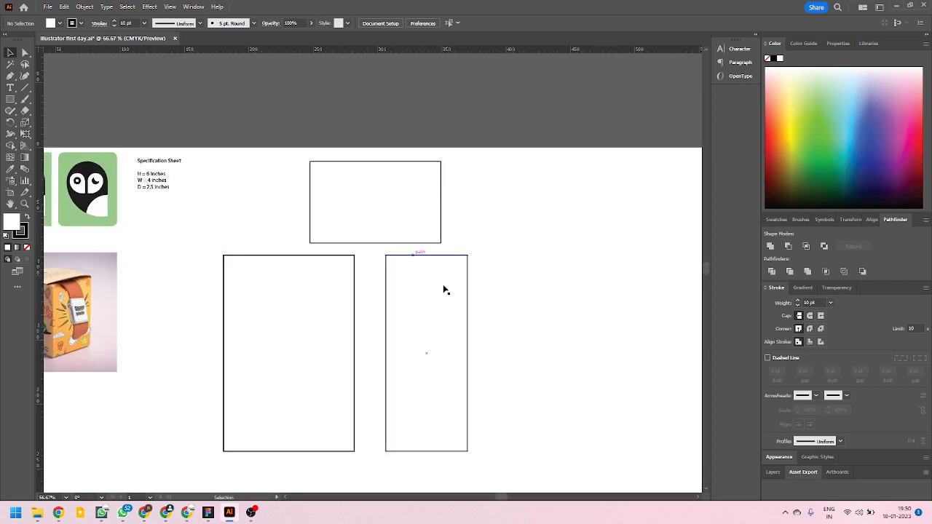
pyautogui.scroll(-2, 412, 308)
pyautogui.scroll(1, 404, 316)
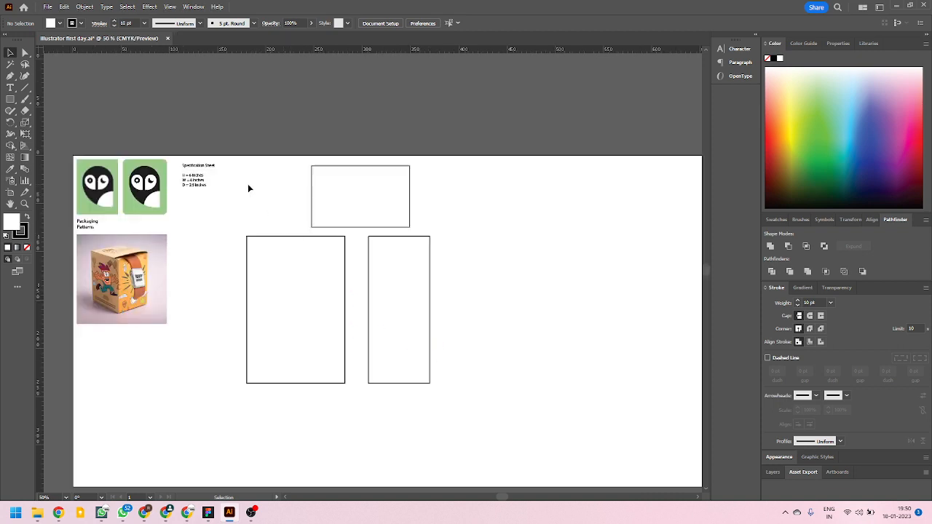
pyautogui.moveTo(248, 184)
pyautogui.mouseDown()
pyautogui.moveTo(414, 375)
pyautogui.moveTo(475, 421)
pyautogui.mouseUp()
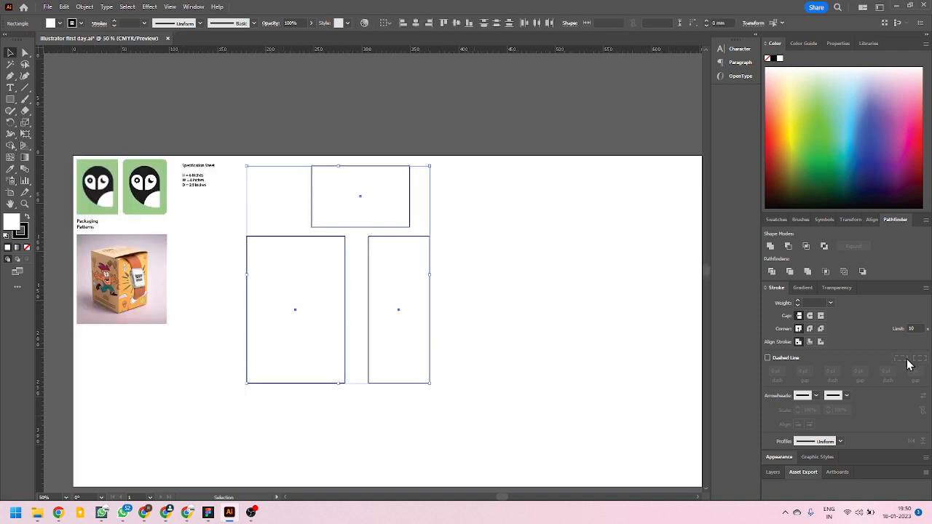
pyautogui.click(831, 304)
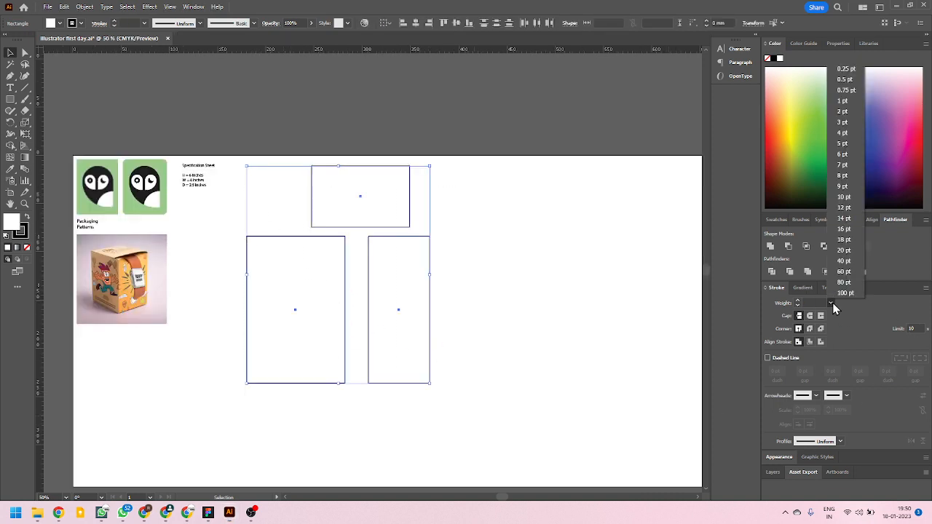
pyautogui.click(845, 101)
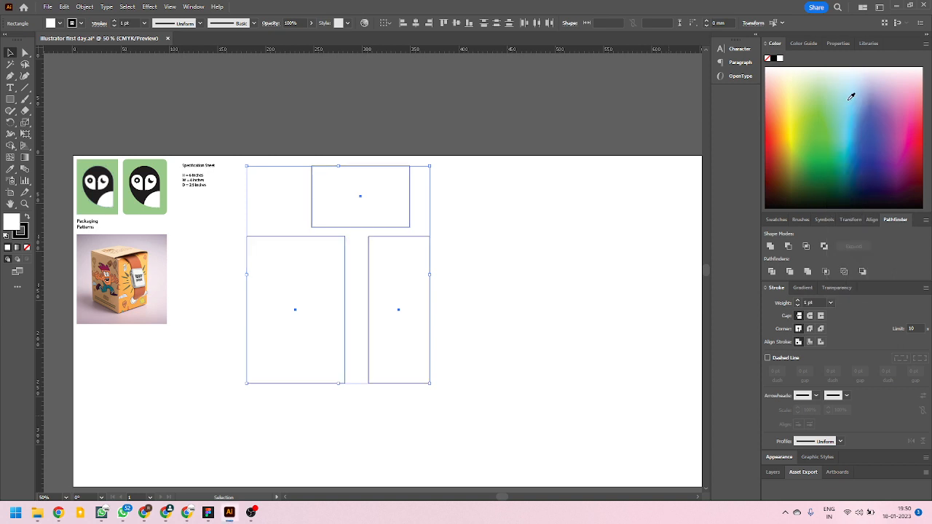
pyautogui.click(566, 326)
# Move the 4 × 2.5 inch panel up, partly beyond the artboard's upper edge, to clear space above the tall panels.
pyautogui.scroll(3, 329, 231)
pyautogui.scroll(-3, 328, 231)
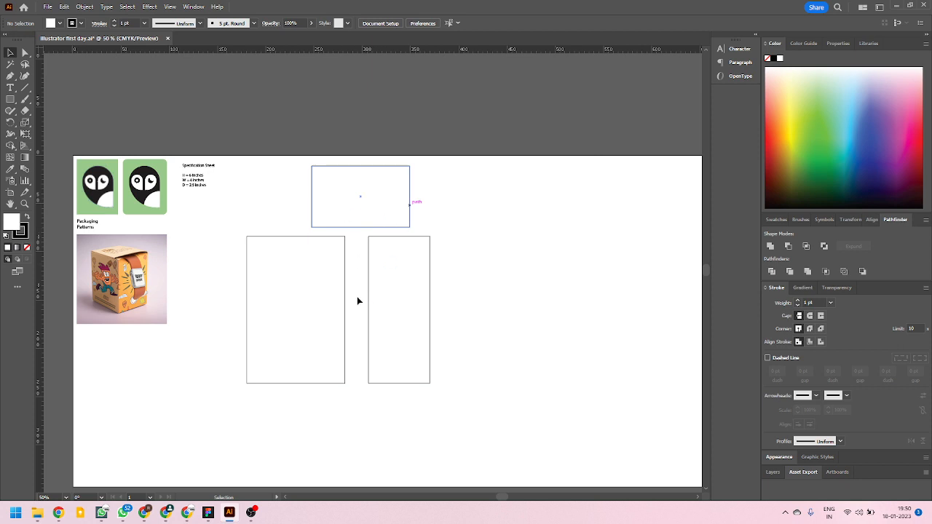
pyautogui.scroll(2, 119, 287)
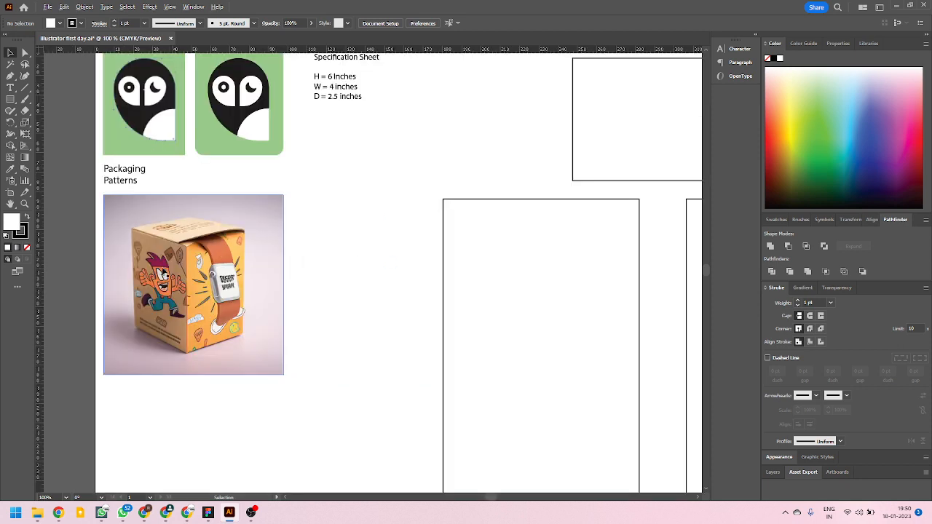
pyautogui.scroll(-1, 165, 293)
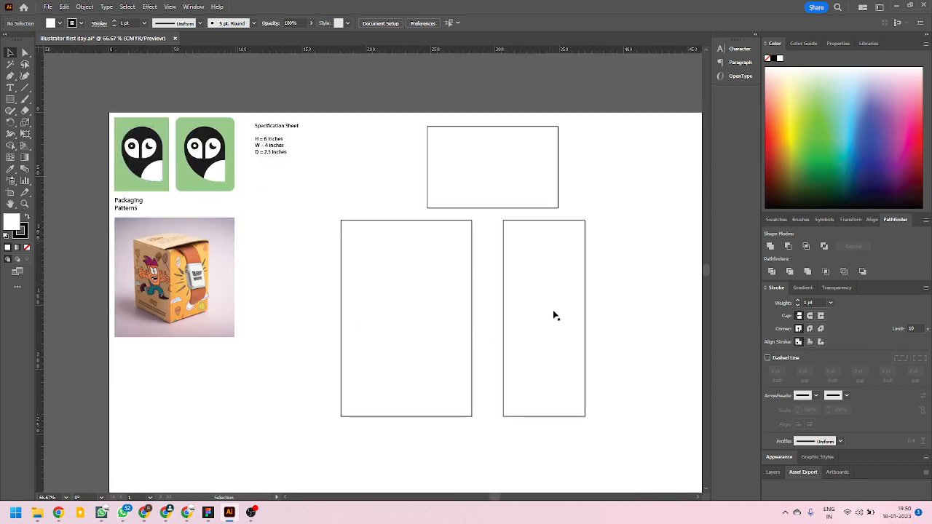
pyautogui.moveTo(559, 201); pyautogui.dragTo(550, 138)
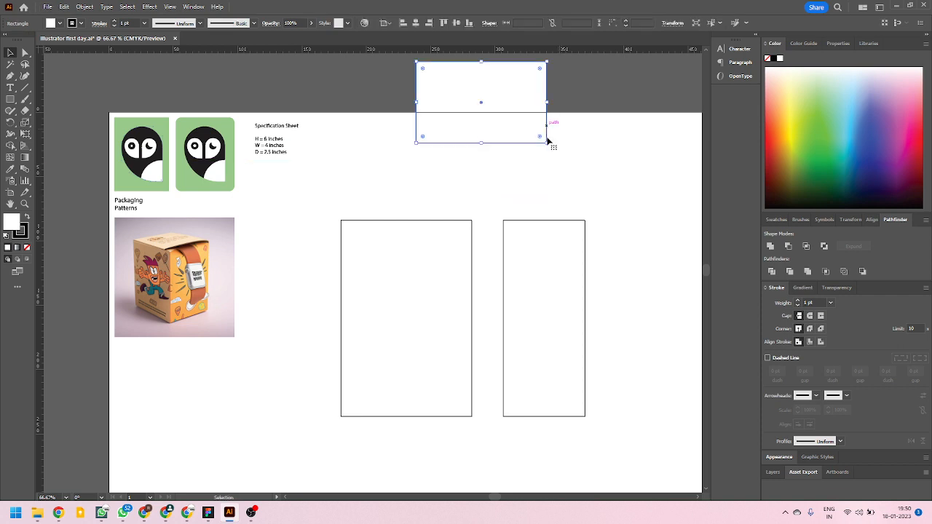
# Move the narrow tall panel flush against the right edge of the wide tall panel.
pyautogui.scroll(-2, 510, 335)
pyautogui.scroll(1, 521, 342)
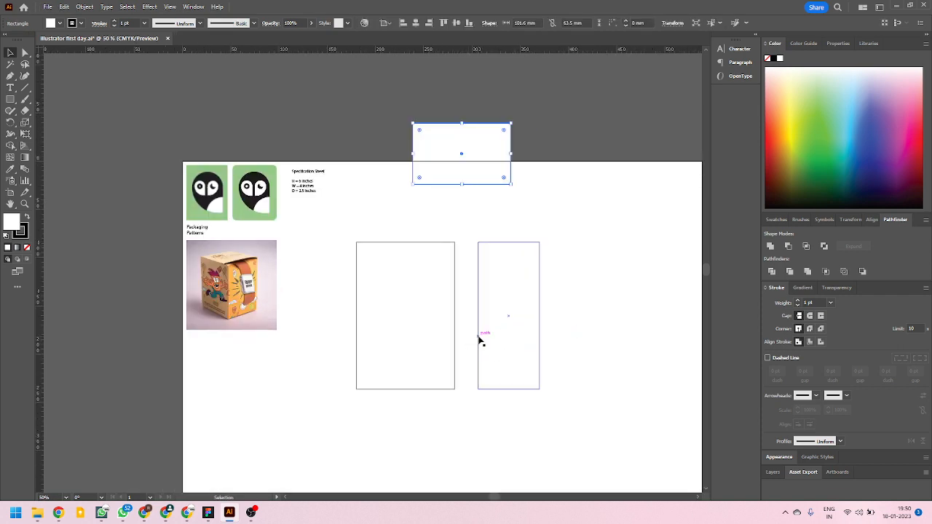
pyautogui.moveTo(481, 337); pyautogui.dragTo(542, 414)
# Copy the joined wide and narrow panels together, place the copy flush on their right to form a four-panel strip, and deselect it.
pyautogui.click(462, 273)
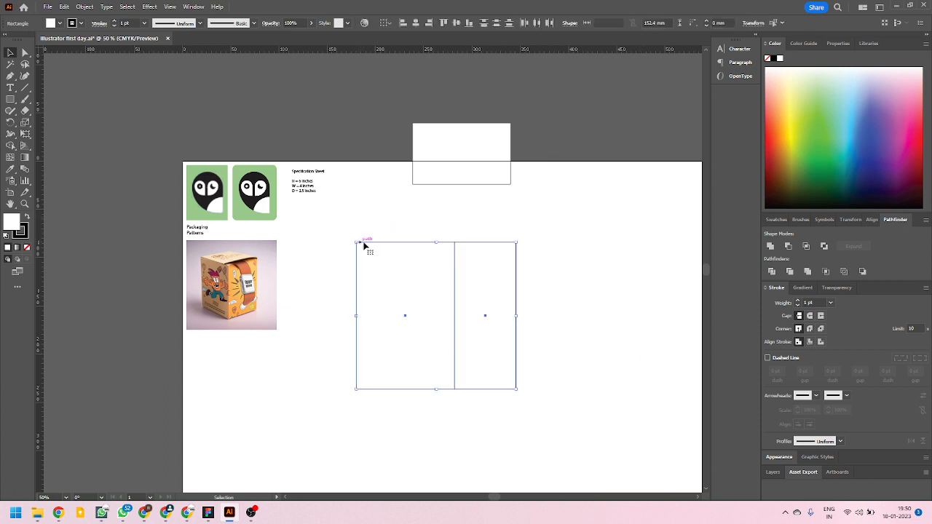
pyautogui.moveTo(366, 246); pyautogui.dragTo(526, 252)
pyautogui.click(581, 435)
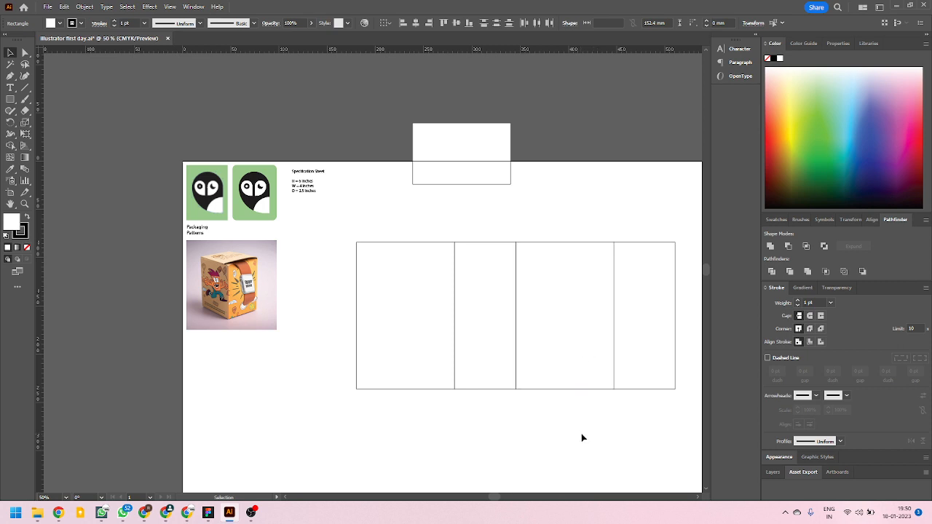
pyautogui.click(400, 319)
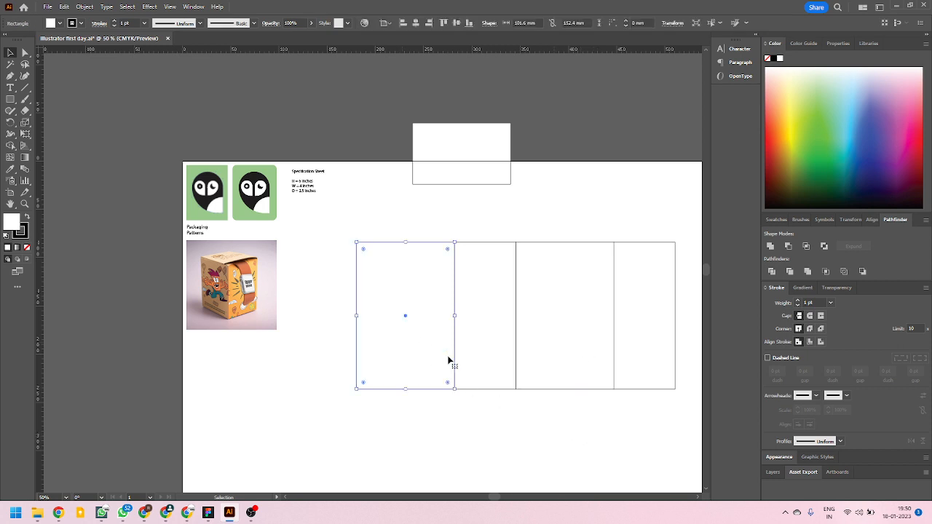
pyautogui.click(479, 327)
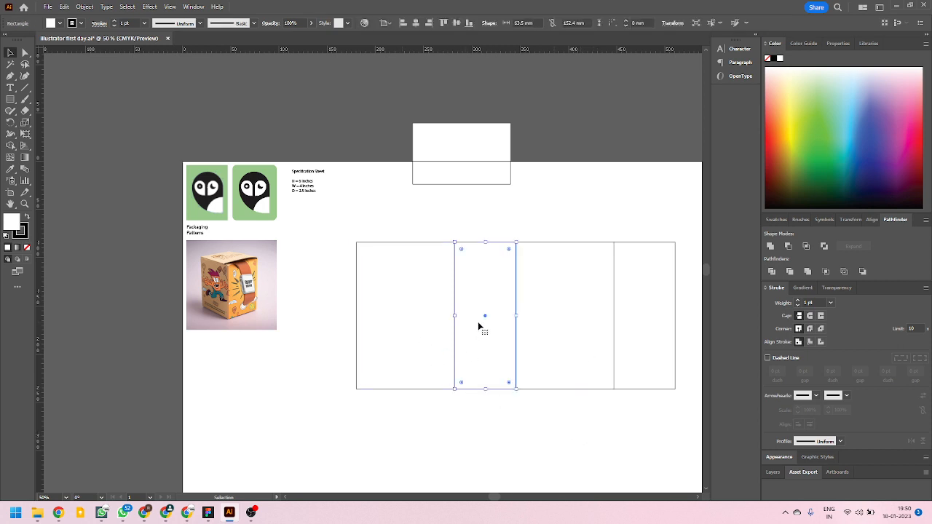
pyautogui.click(571, 335)
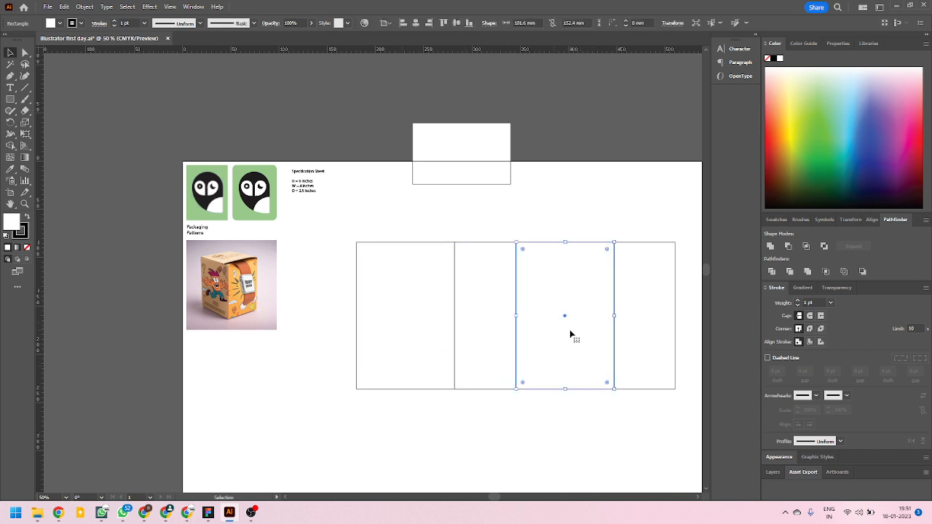
pyautogui.click(638, 332)
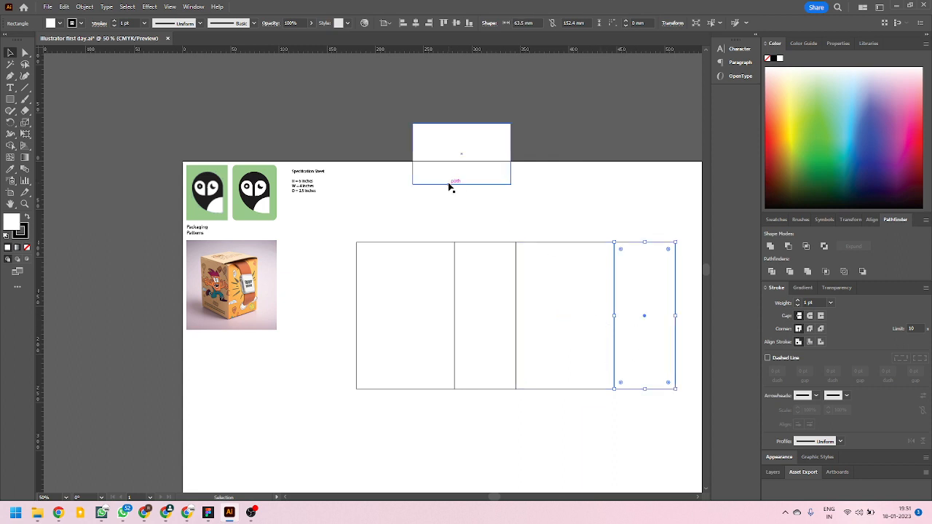
# Move the 4 × 2.5 inch panel flush onto the top edge of the first wide panel.
pyautogui.moveTo(449, 183); pyautogui.dragTo(392, 245)
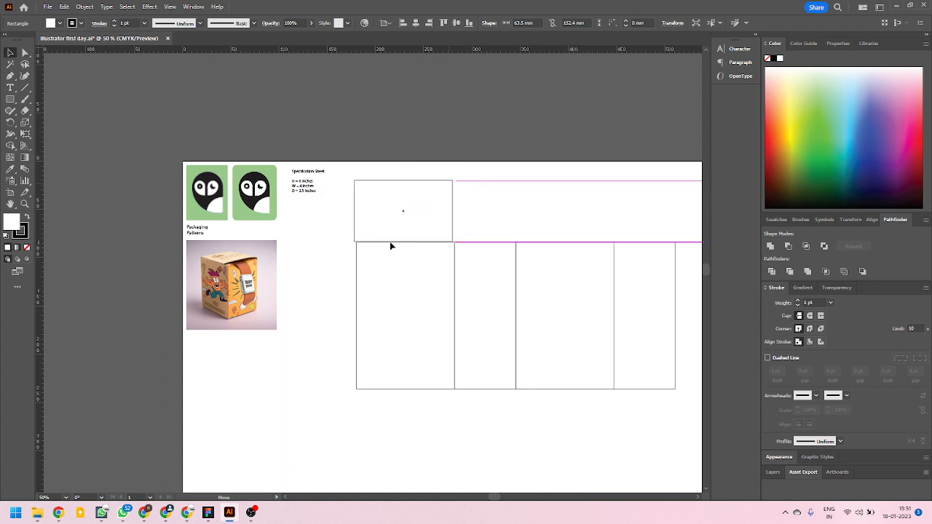
pyautogui.moveTo(394, 246); pyautogui.dragTo(396, 240)
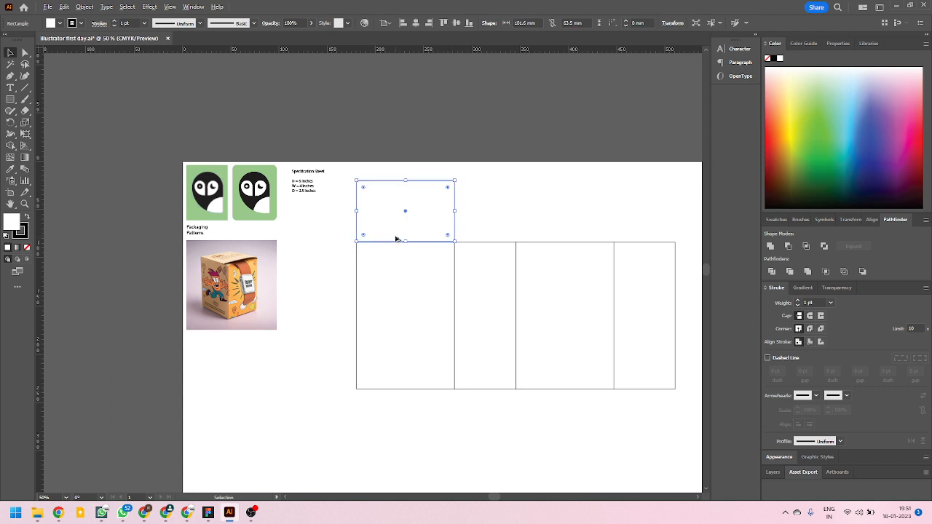
pyautogui.scroll(4, 395, 240)
pyautogui.scroll(-4, 323, 253)
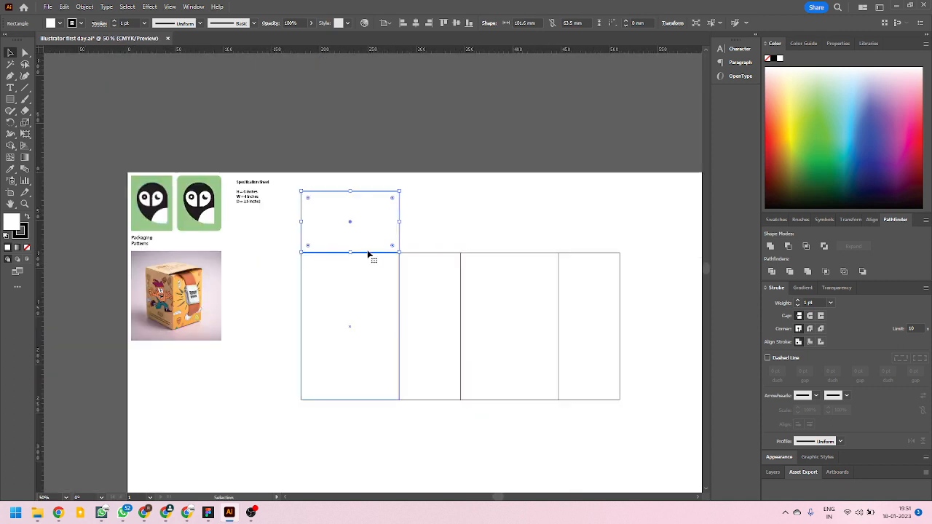
# Move the 4 × 2.5 inch panel above the second wide panel and snap its lower edge exactly onto that panel's top edge.
pyautogui.moveTo(365, 241); pyautogui.dragTo(524, 243)
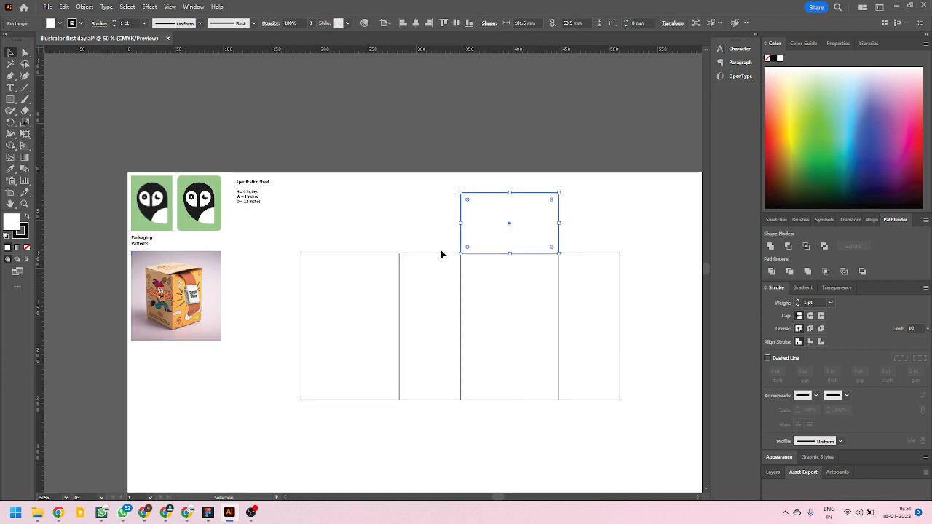
pyautogui.scroll(4, 504, 256)
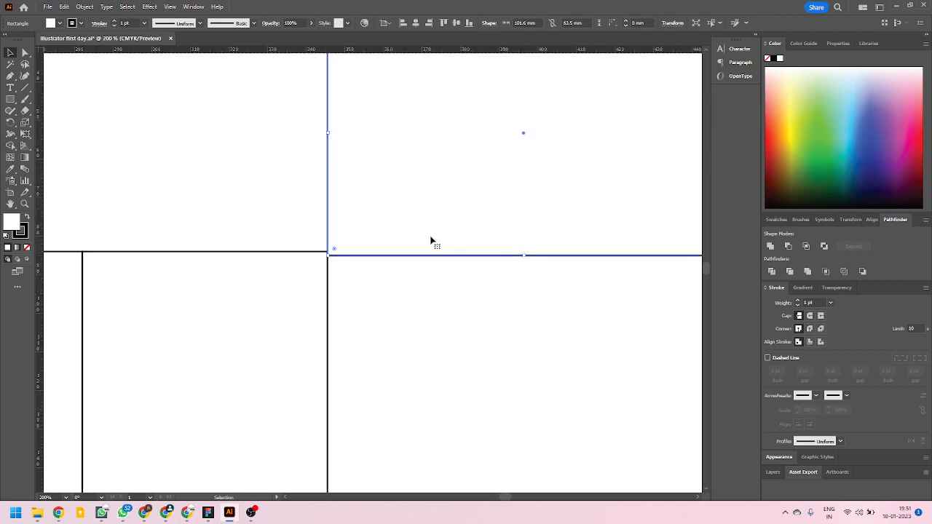
pyautogui.scroll(-4, 434, 237)
pyautogui.moveTo(447, 213)
pyautogui.mouseDown()
pyautogui.moveTo(324, 191)
pyautogui.moveTo(235, 211)
pyautogui.moveTo(448, 205)
pyautogui.mouseUp()
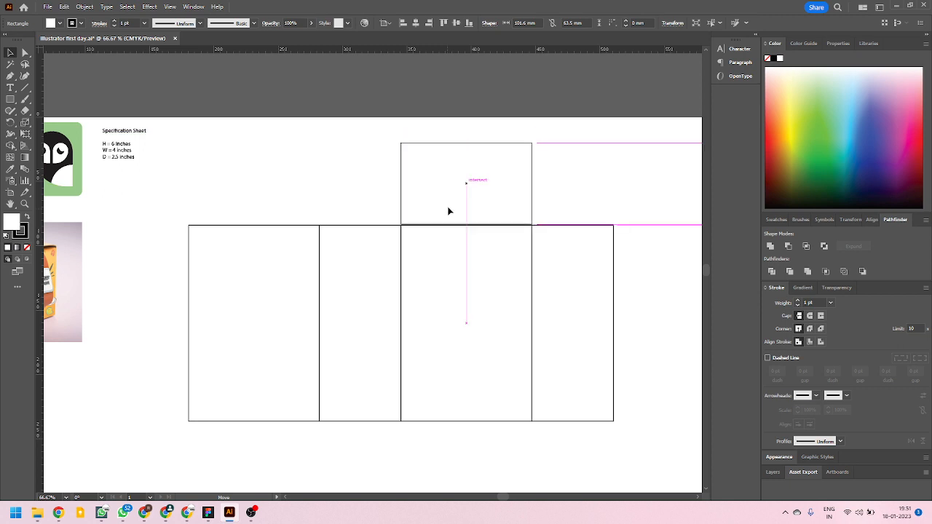
pyautogui.scroll(8, 448, 212)
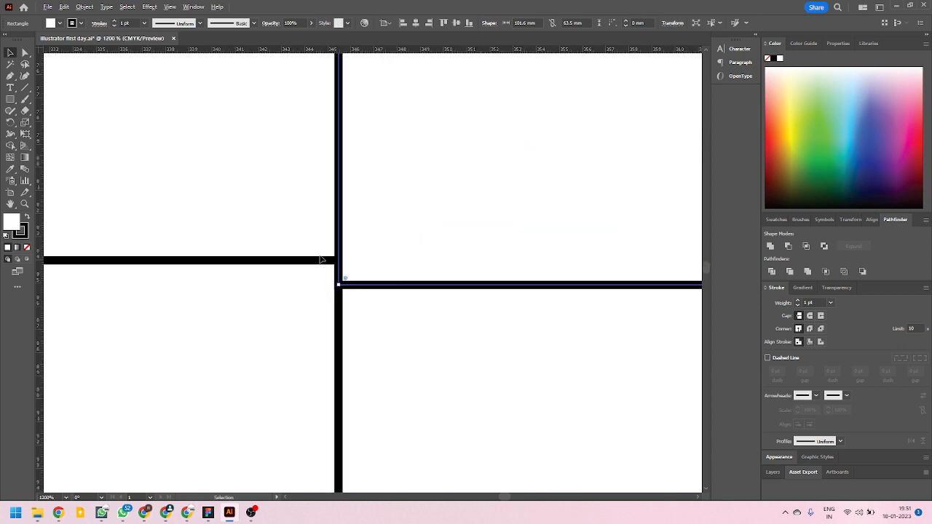
pyautogui.moveTo(357, 289); pyautogui.dragTo(359, 244)
pyautogui.scroll(3, 348, 240)
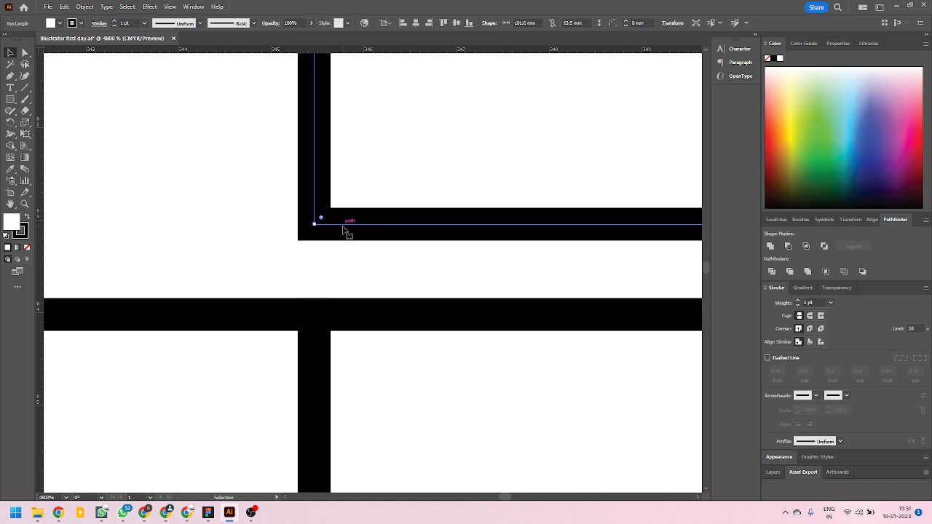
pyautogui.moveTo(346, 231); pyautogui.dragTo(344, 318)
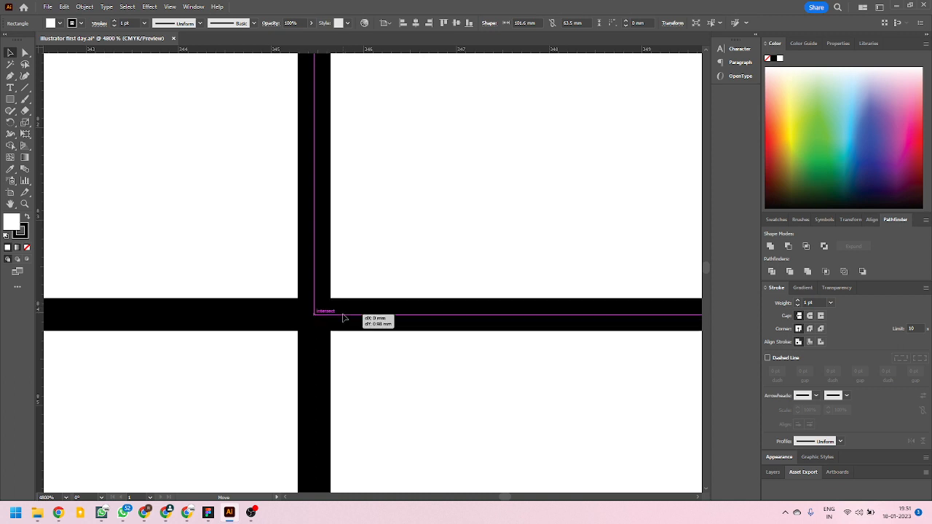
pyautogui.moveTo(344, 317); pyautogui.dragTo(346, 318)
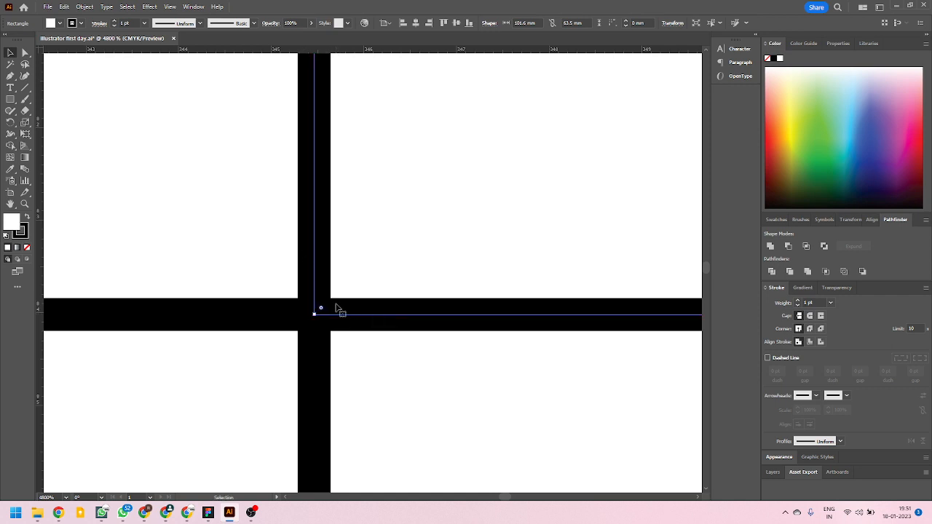
pyautogui.click(170, 7)
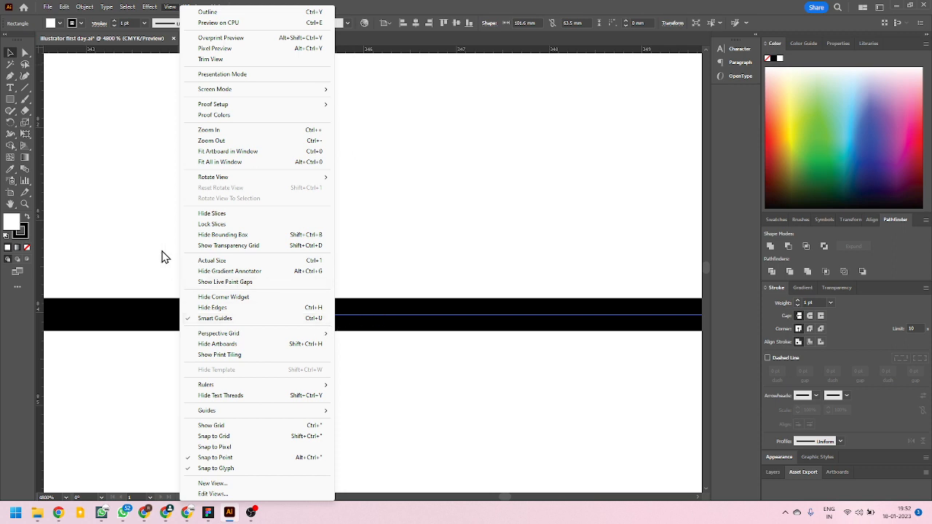
pyautogui.click(144, 232)
pyautogui.scroll(10, 292, 247)
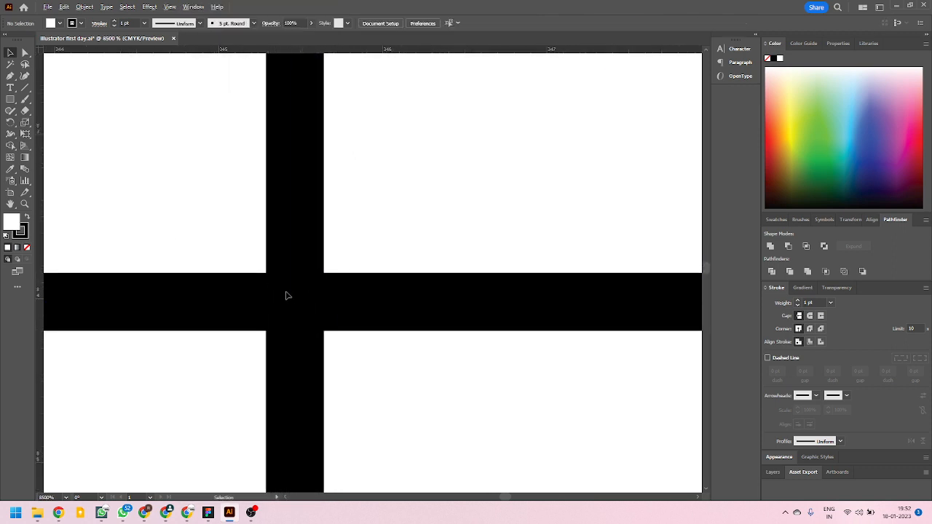
# Copy the 4 × 2.5 inch panel flush beneath the bottom edge of the first wide panel, and deselect it.
pyautogui.scroll(-20, 287, 293)
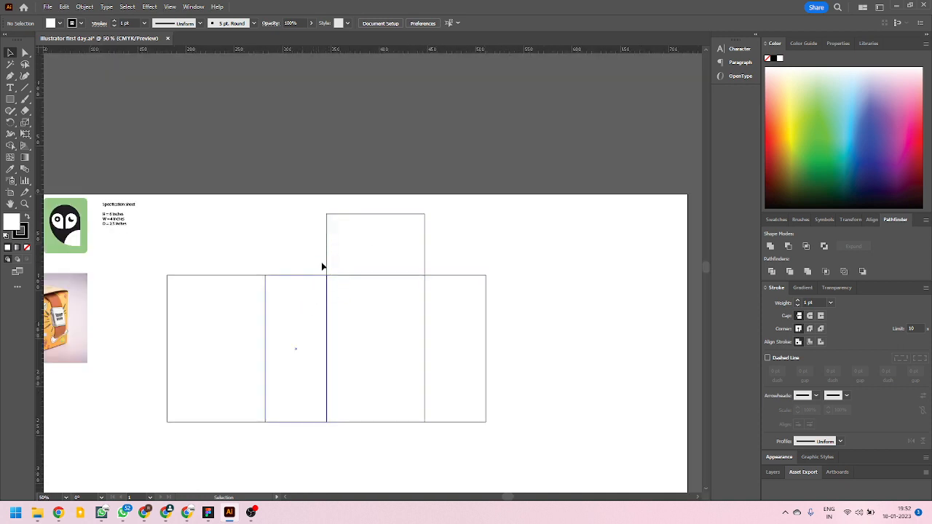
pyautogui.moveTo(368, 217); pyautogui.dragTo(209, 426)
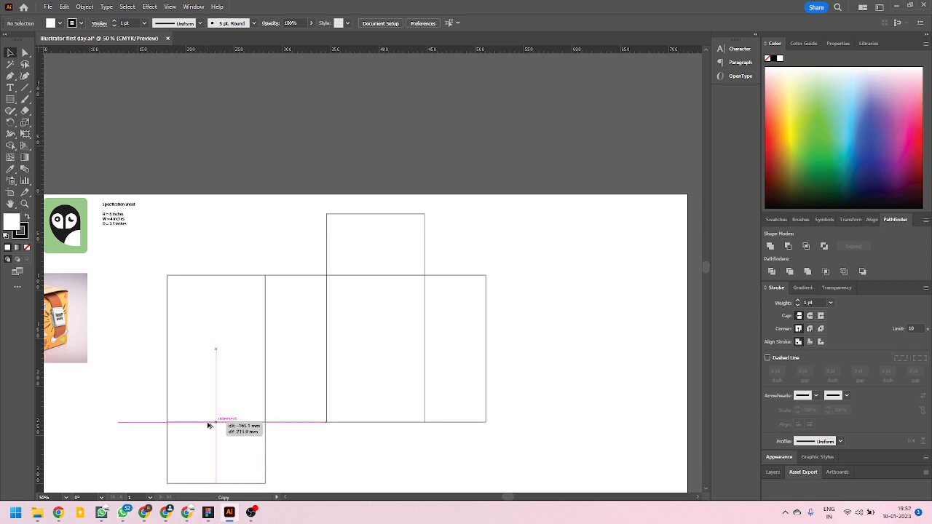
pyautogui.moveTo(209, 425); pyautogui.dragTo(208, 426)
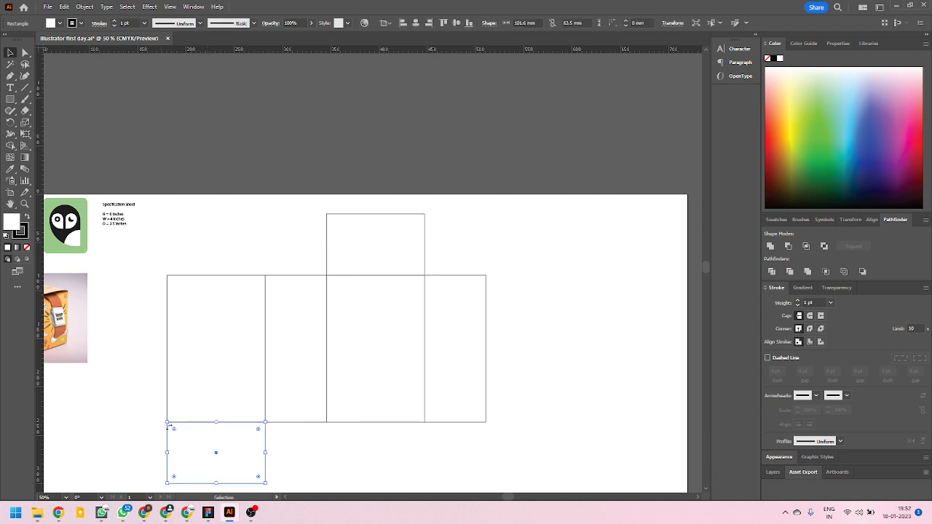
pyautogui.scroll(20, 277, 432)
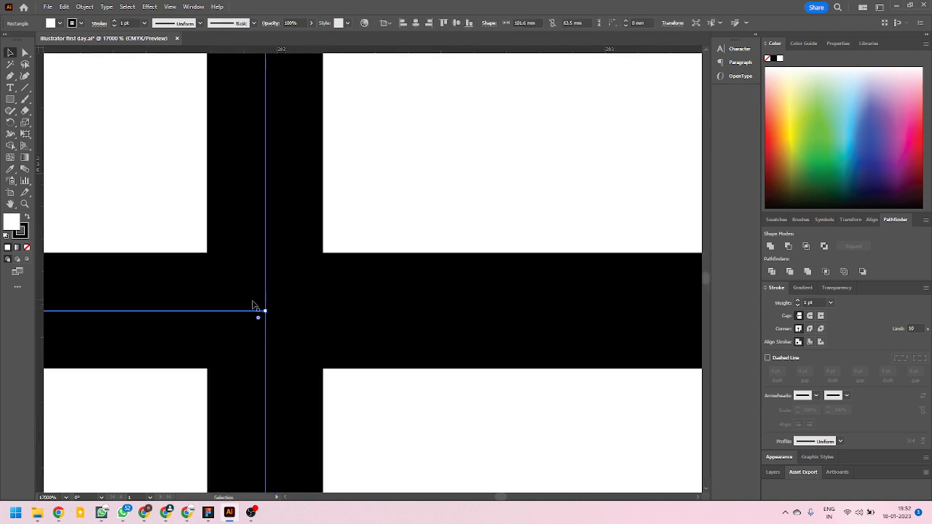
pyautogui.scroll(-20, 277, 308)
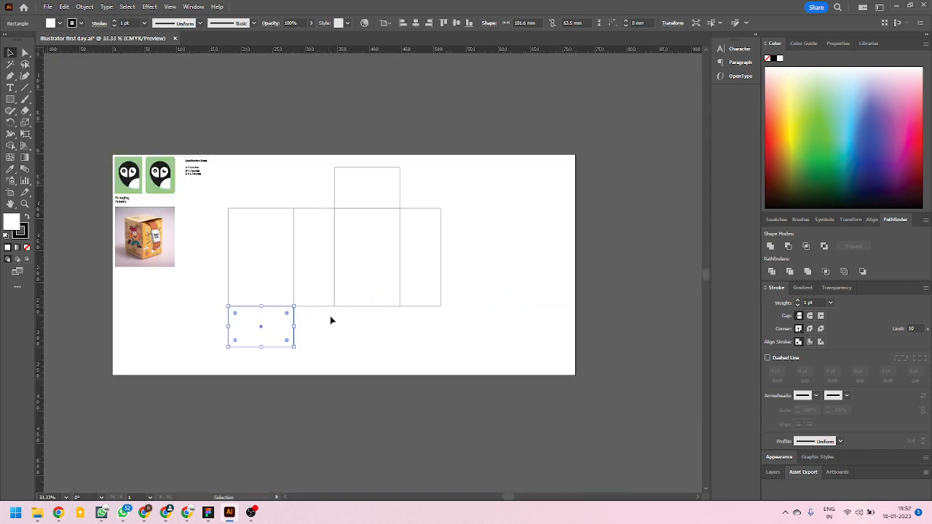
pyautogui.click(328, 309)
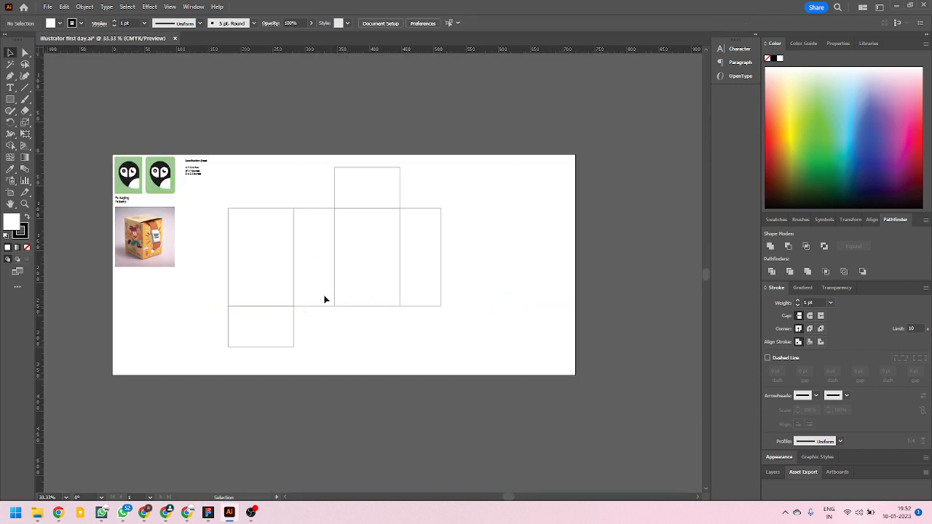
# Select all six box panels and enlarge the artboard downward and to the right from its lower-right corner.
pyautogui.moveTo(227, 164); pyautogui.dragTo(478, 375)
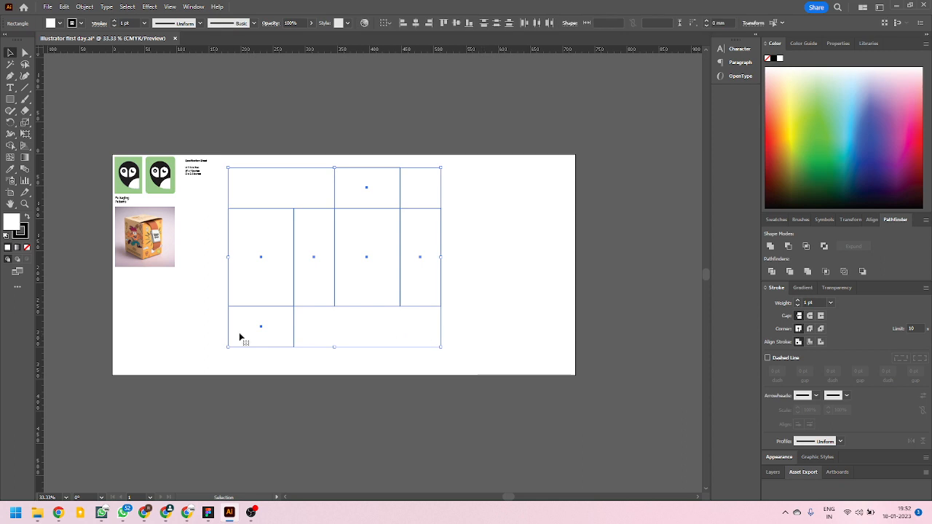
pyautogui.click(11, 193)
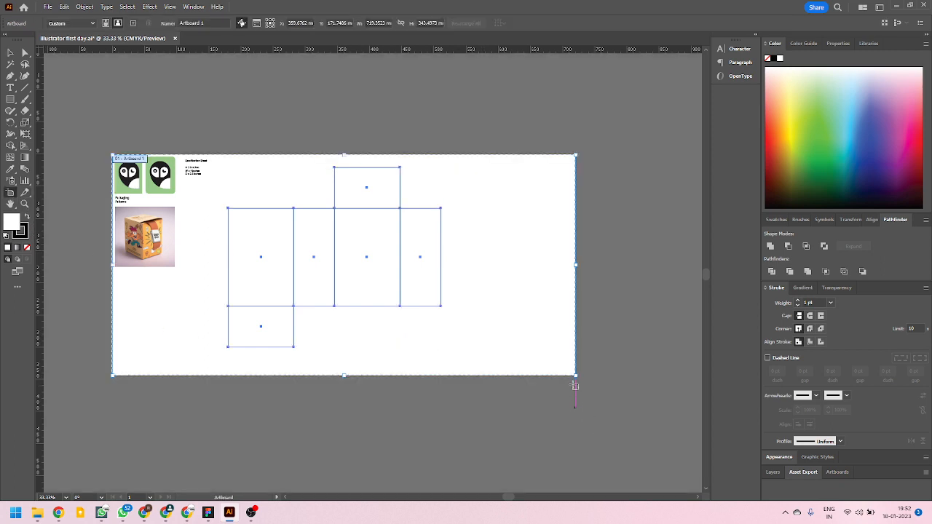
pyautogui.moveTo(575, 376); pyautogui.dragTo(600, 443)
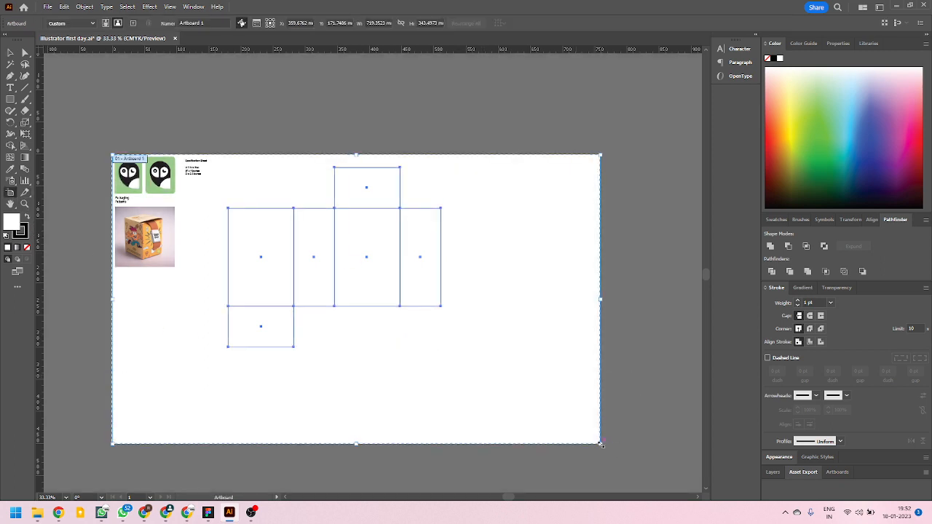
# Move the whole box layout down and right toward the middle of the enlarged artboard, and deselect it.
pyautogui.click(10, 53)
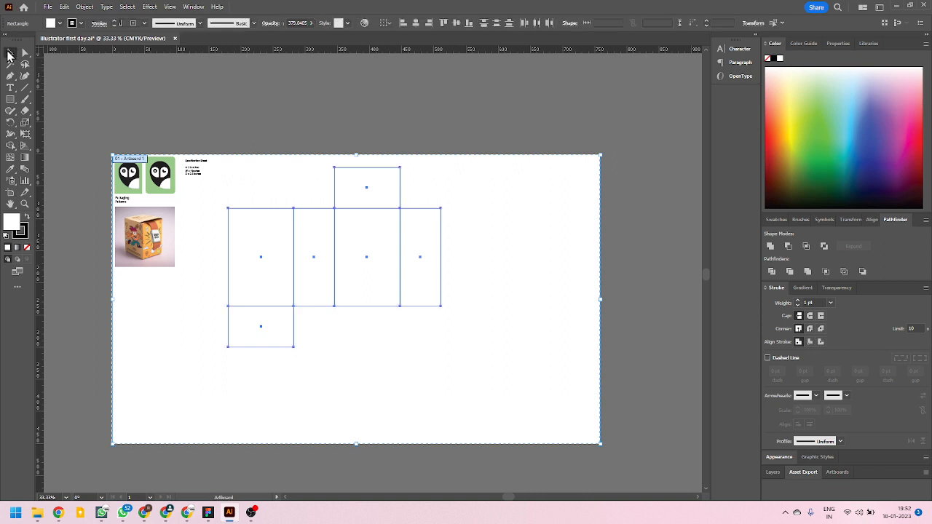
pyautogui.click(241, 178)
pyautogui.click(412, 319)
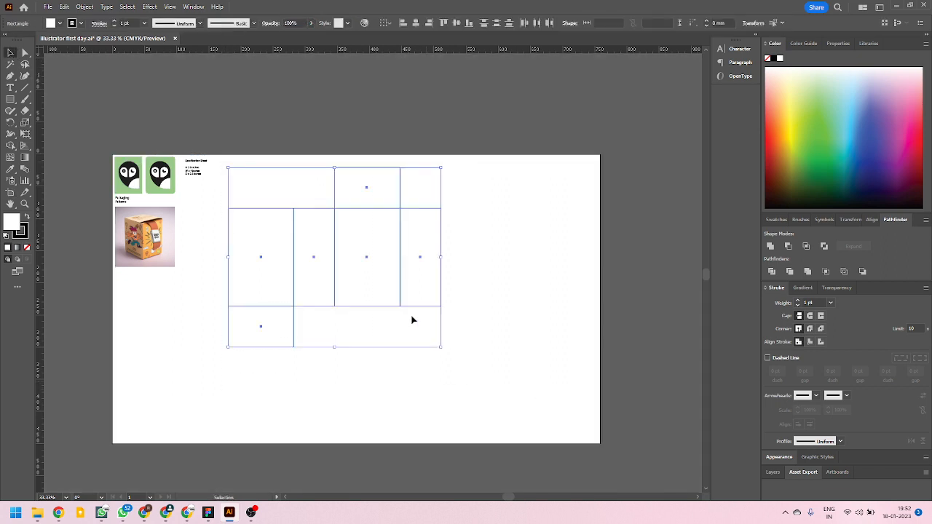
pyautogui.moveTo(400, 287); pyautogui.dragTo(448, 326)
pyautogui.click(449, 386)
pyautogui.scroll(2, 428, 329)
pyautogui.scroll(-2, 429, 356)
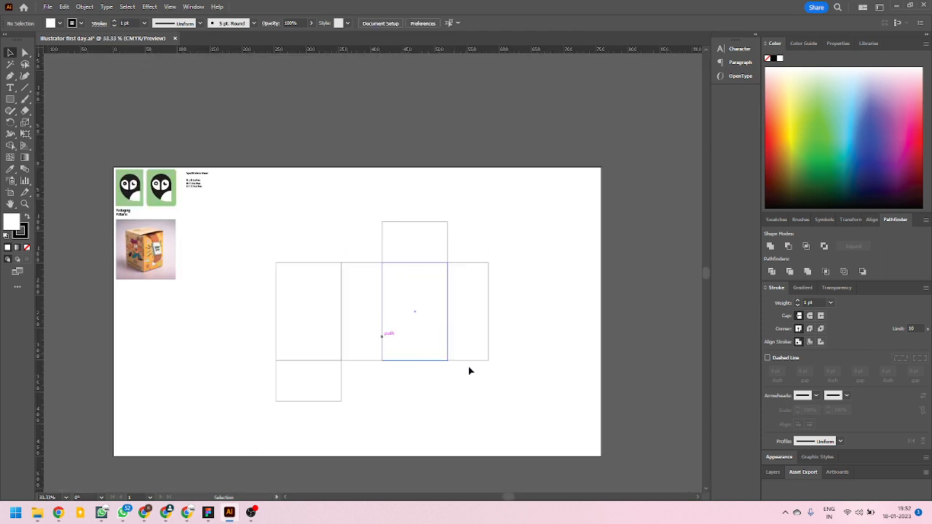
# Add a thin rectangle about 10.4 mm wide and 152.4 mm high flush against the right edge of the last narrow panel.
pyautogui.scroll(2, 504, 332)
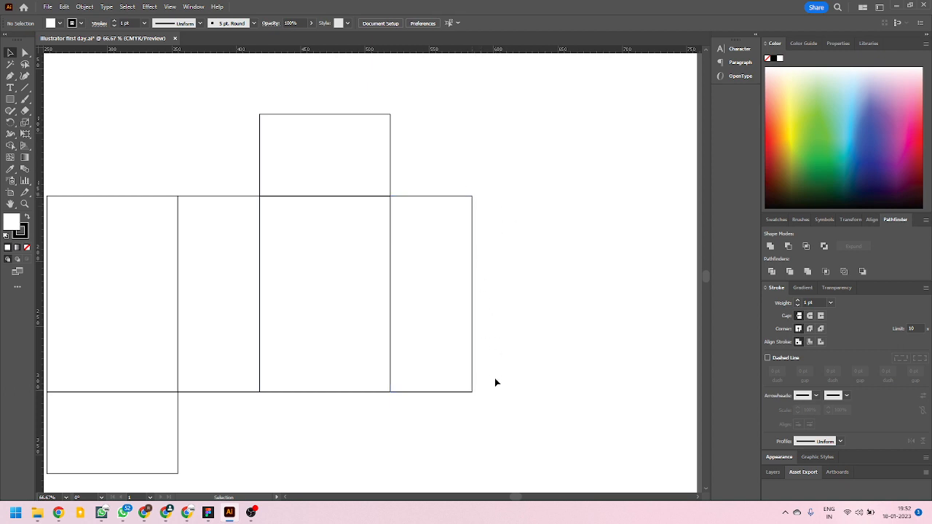
pyautogui.scroll(-1, 503, 351)
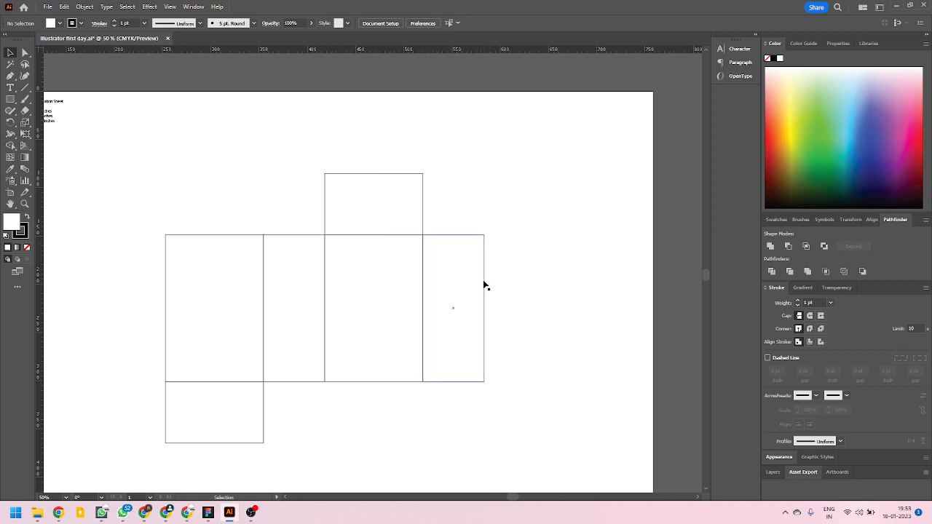
pyautogui.moveTo(486, 285); pyautogui.dragTo(493, 309)
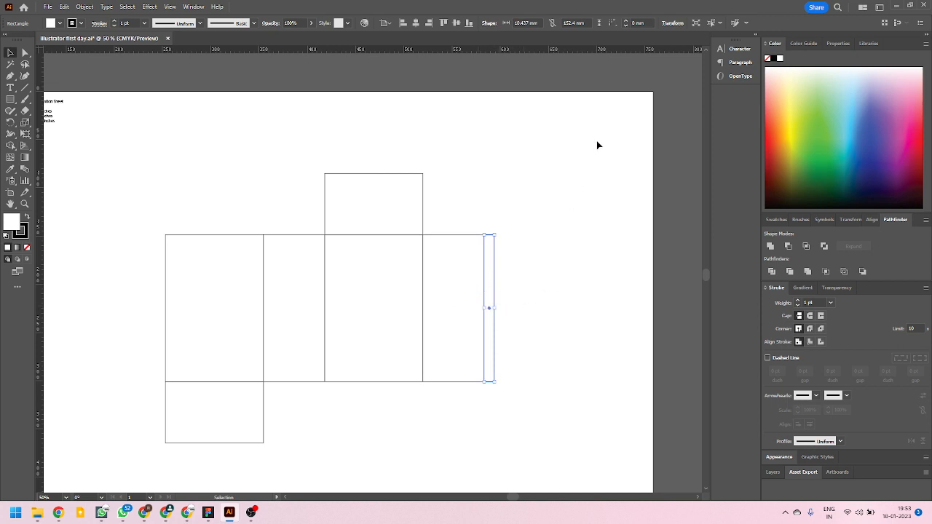
# Set the thin side rectangle's width to 10 mm.
pyautogui.scroll(2, 516, 254)
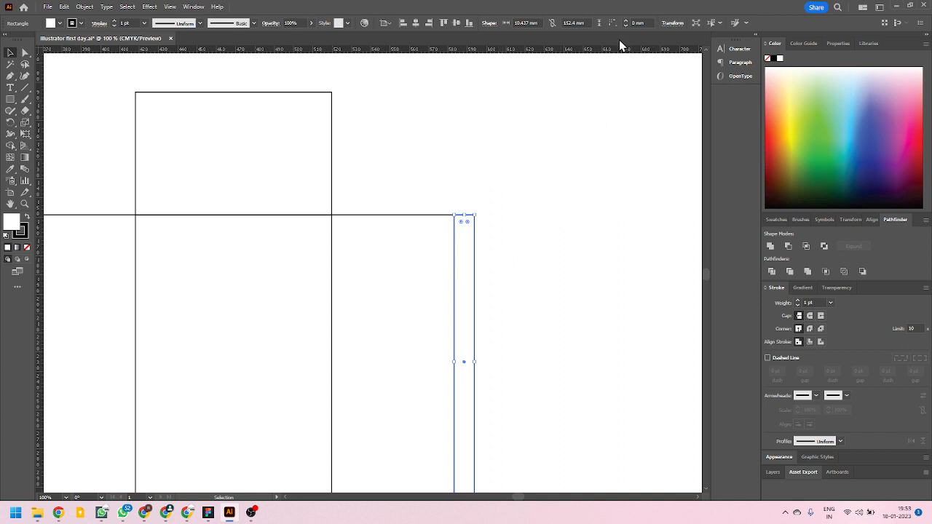
pyautogui.click(672, 23)
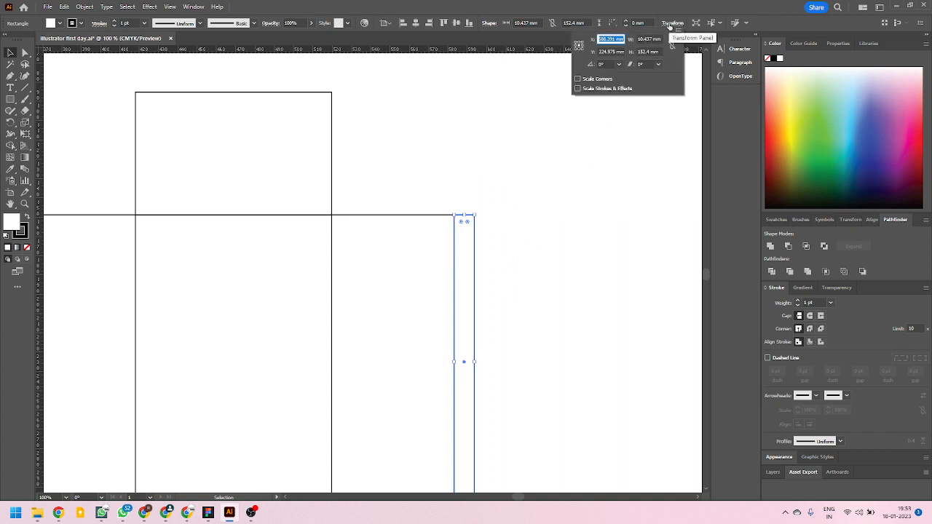
pyautogui.click(660, 38)
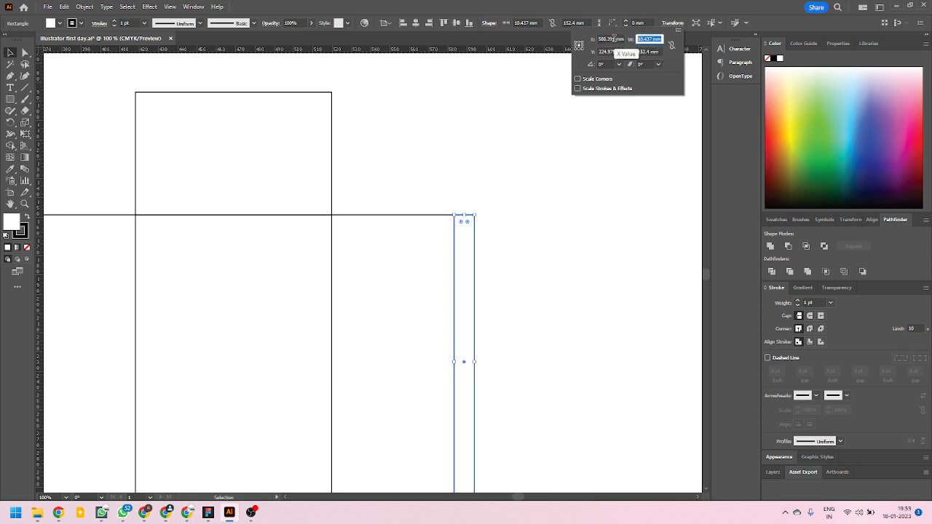
pyautogui.write('10')
pyautogui.press('Return')
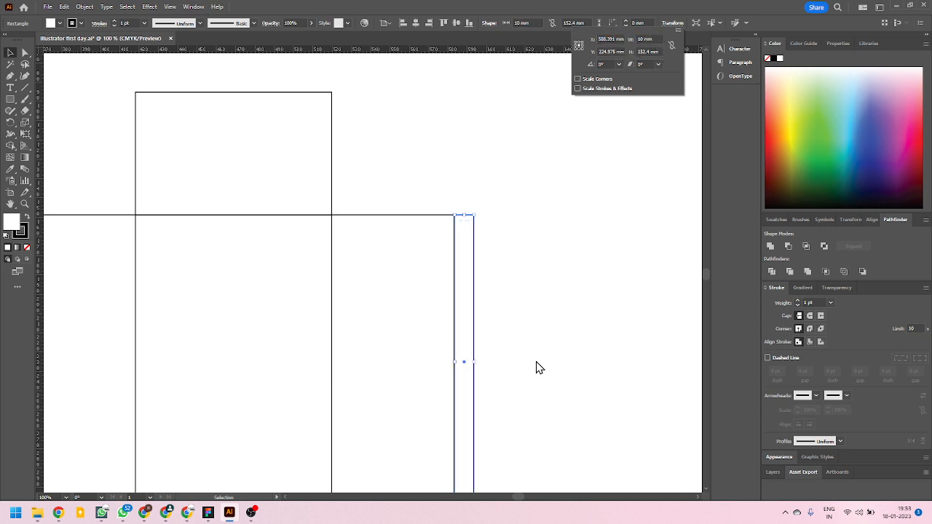
# Move the thin side rectangle left so its edge lies exactly on the last narrow panel's right edge, and deselect it.
pyautogui.click(518, 255)
pyautogui.scroll(5, 452, 196)
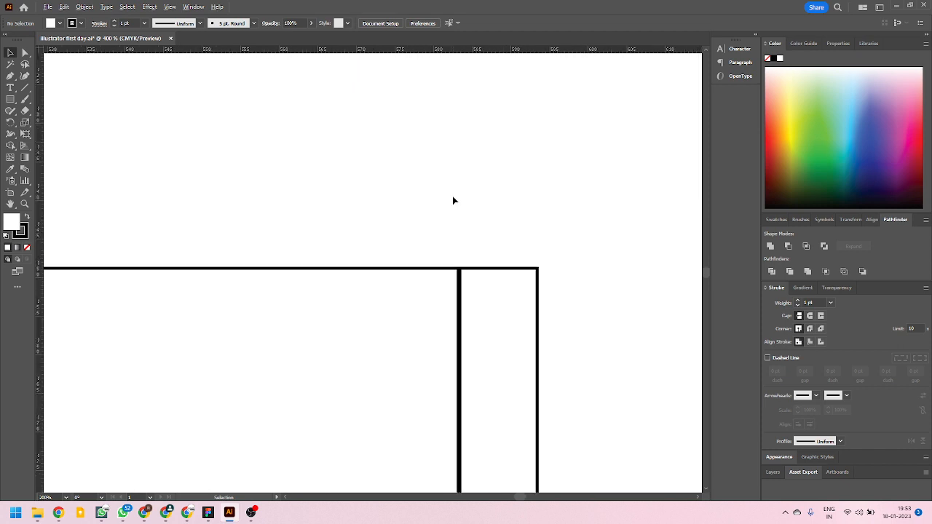
pyautogui.scroll(3, 480, 317)
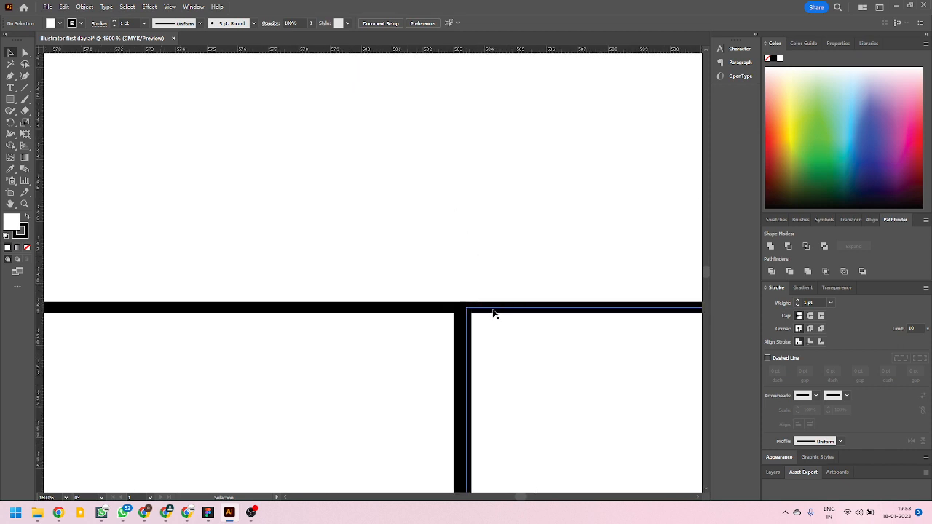
pyautogui.moveTo(493, 314); pyautogui.dragTo(485, 314)
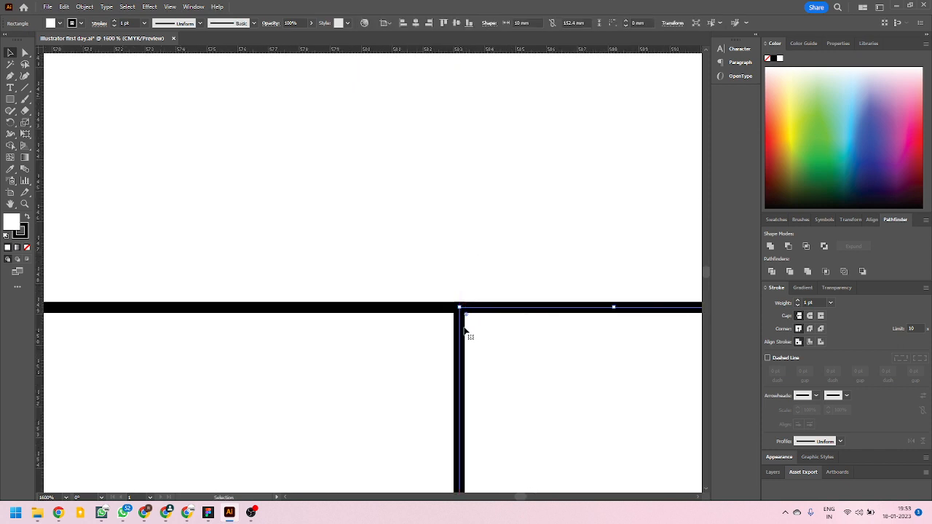
pyautogui.click(445, 228)
pyautogui.scroll(-10, 385, 221)
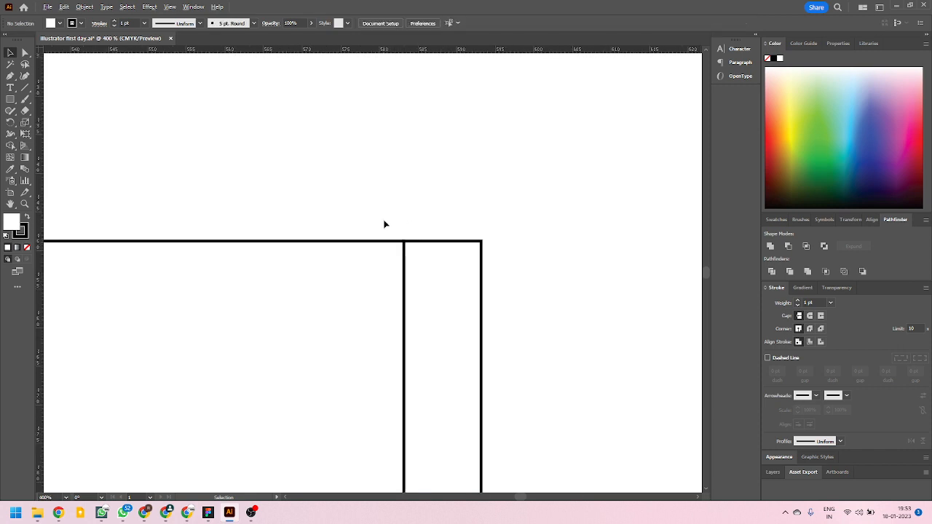
# Examine the whole box layout and how the thin side rectangle meets the last narrow panel.
pyautogui.scroll(2, 410, 302)
pyautogui.scroll(1, 410, 302)
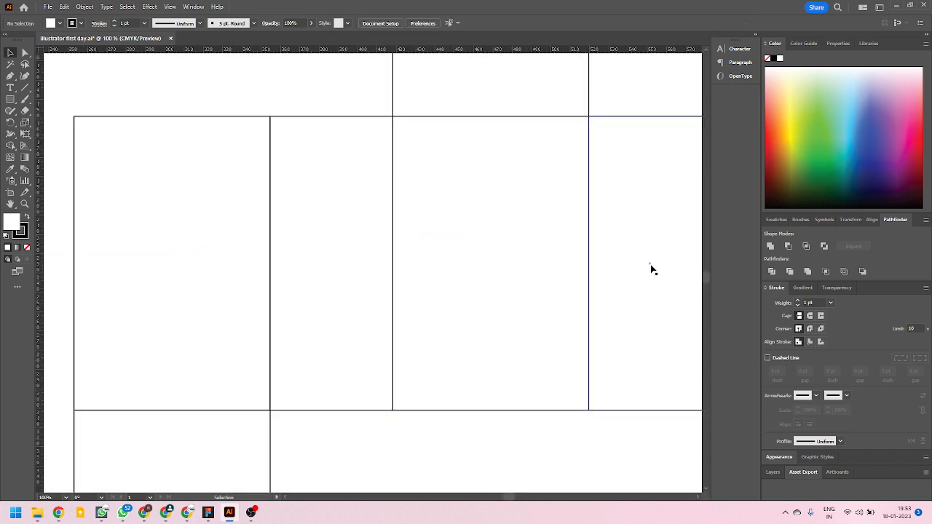
pyautogui.scroll(-3, 485, 275)
pyautogui.scroll(3, 564, 291)
pyautogui.scroll(-1, 612, 293)
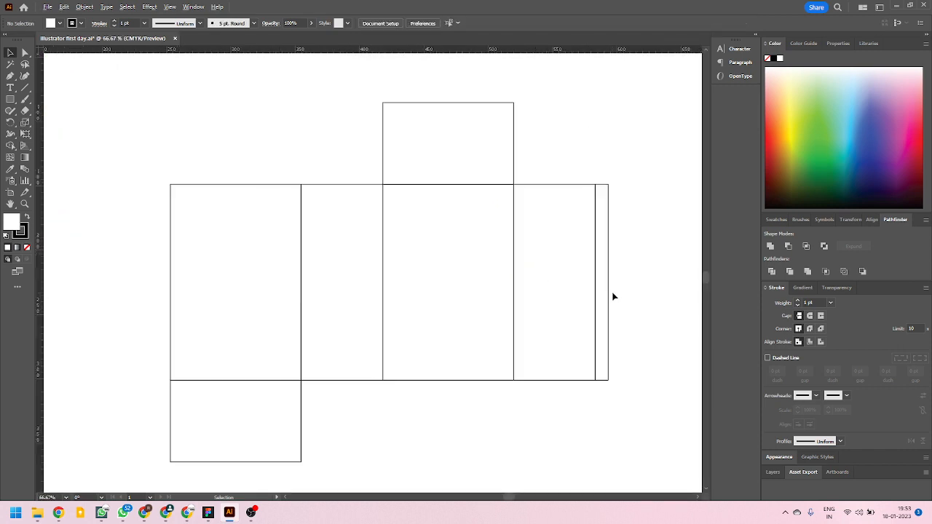
pyautogui.scroll(7, 604, 310)
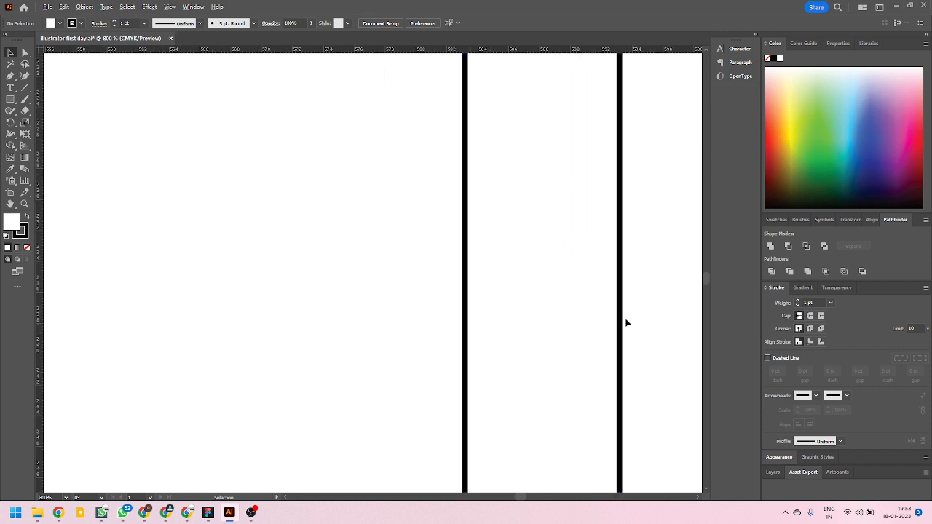
pyautogui.scroll(-7, 623, 324)
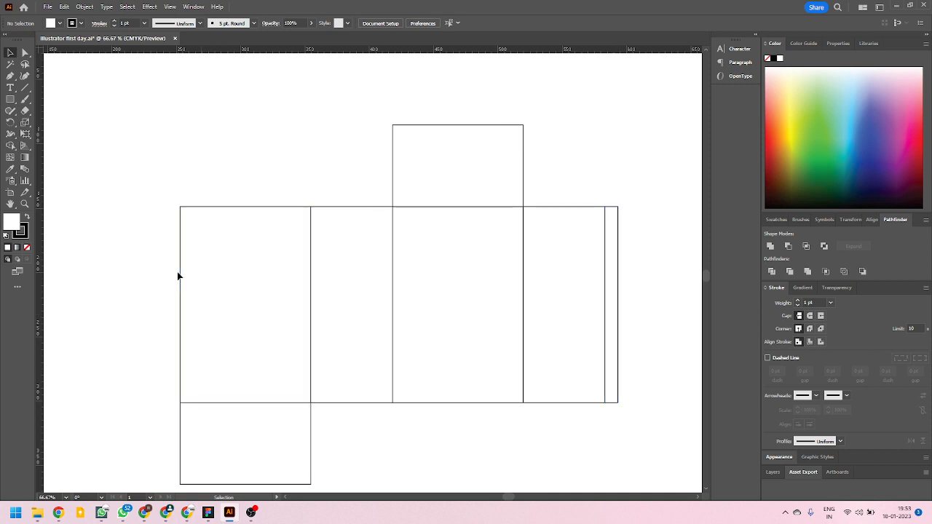
pyautogui.scroll(3, 632, 200)
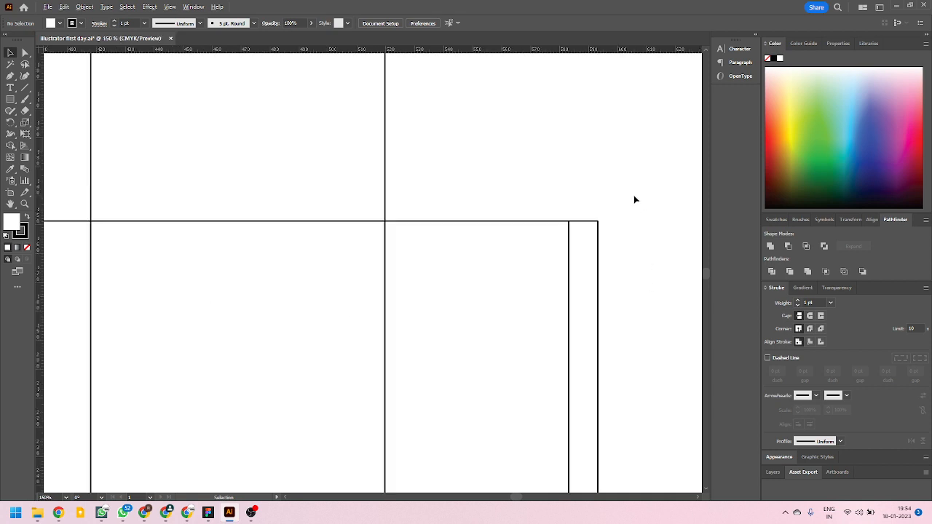
pyautogui.scroll(-2, 627, 230)
pyautogui.scroll(-1, 604, 258)
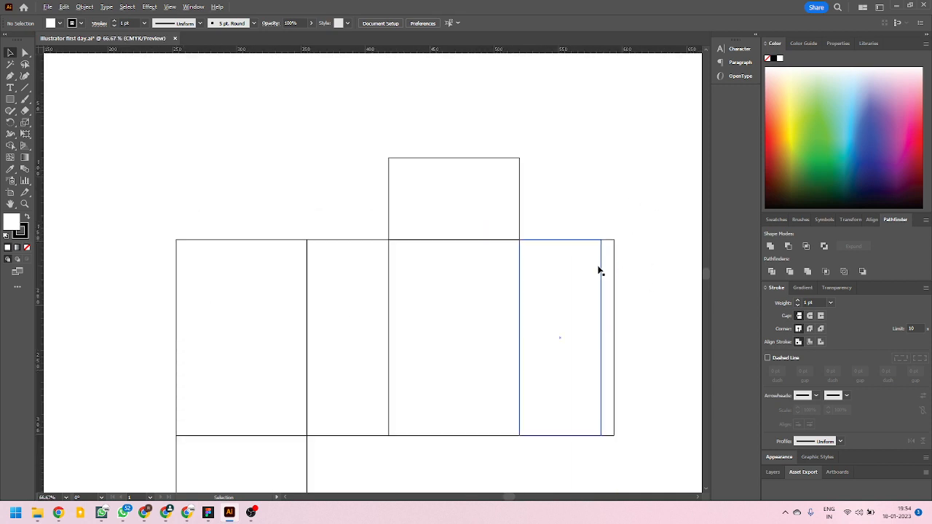
pyautogui.scroll(3, 633, 241)
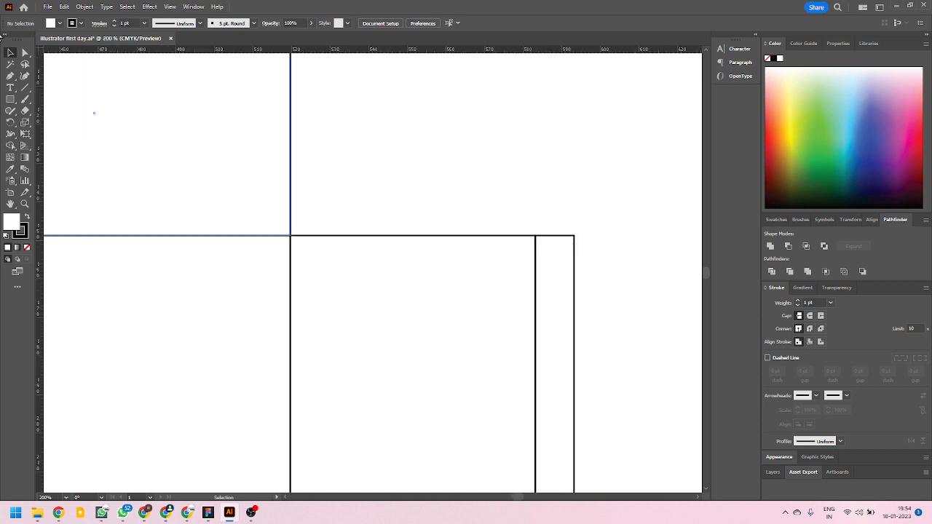
# Select only the upper-right anchor point of the thin side rectangle with the Direct Selection tool.
pyautogui.keyDown('alt'); pyautogui.click(24, 52); pyautogui.keyUp('alt')
pyautogui.scroll(-3, 503, 252)
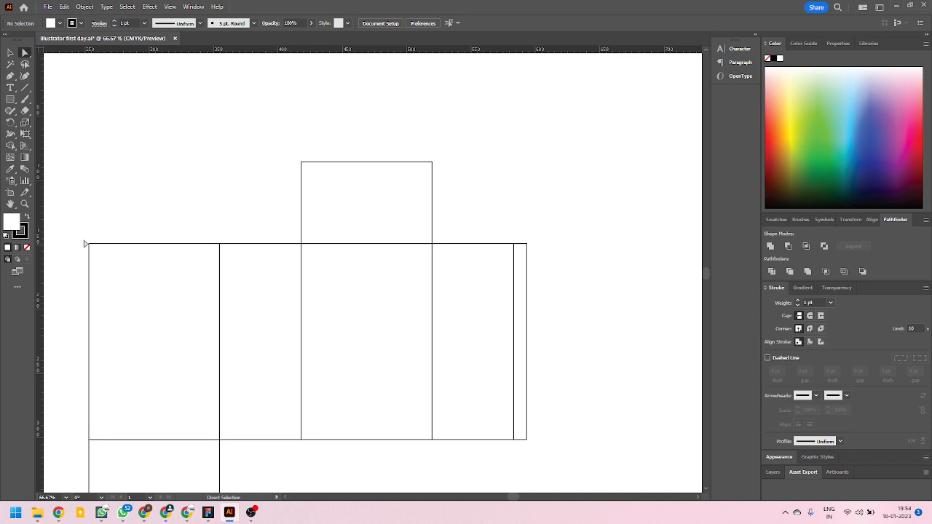
pyautogui.scroll(4, 536, 254)
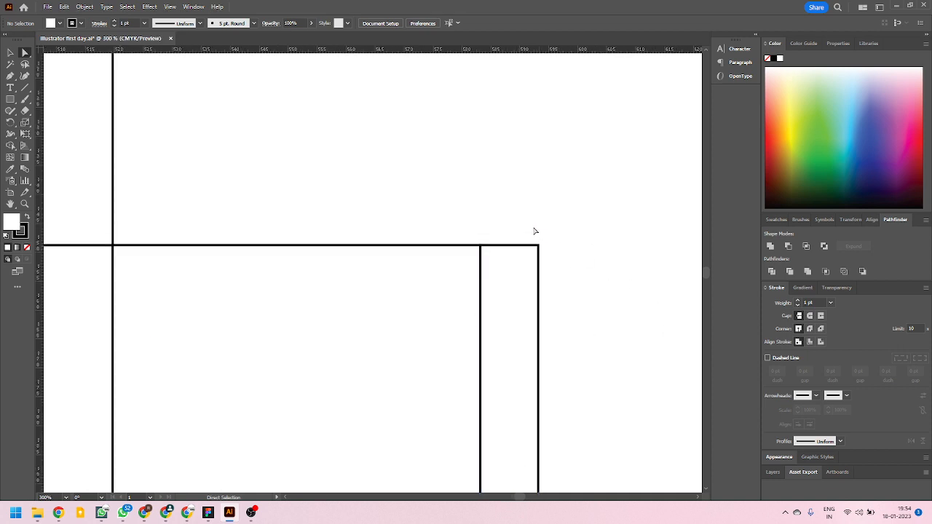
pyautogui.moveTo(551, 265); pyautogui.dragTo(549, 262)
pyautogui.scroll(-2, 531, 257)
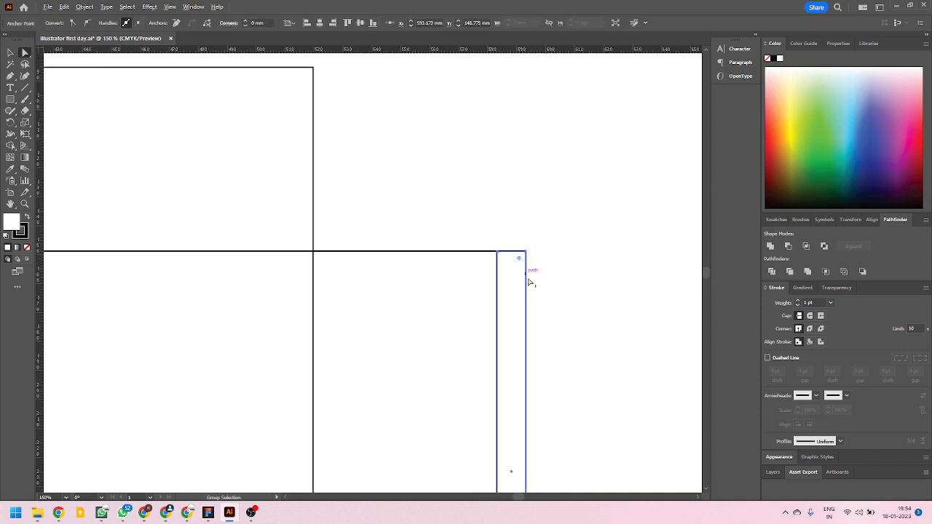
pyautogui.scroll(-2, 530, 282)
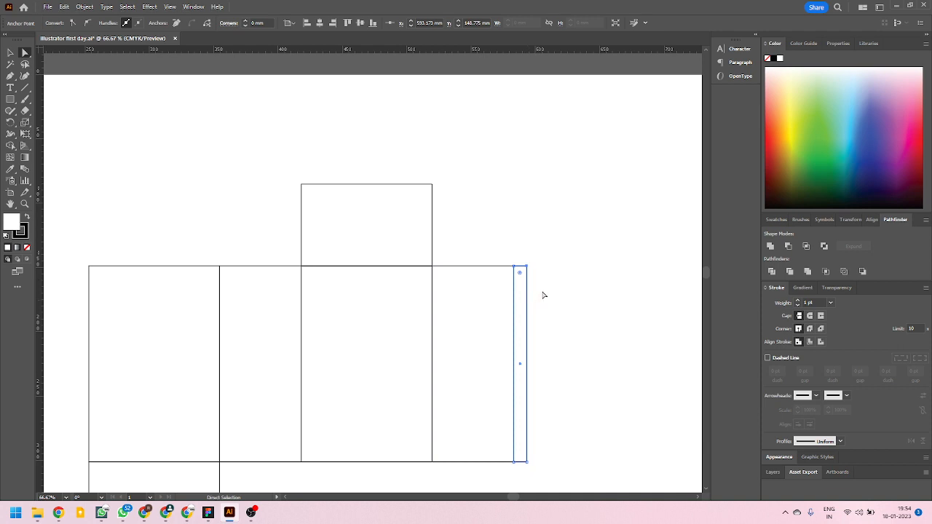
# Try to slant the thin side rectangle's top edge by pulling its upper-right anchor point down freehand.
pyautogui.click(517, 262)
pyautogui.moveTo(516, 248); pyautogui.dragTo(544, 275)
pyautogui.click(564, 266)
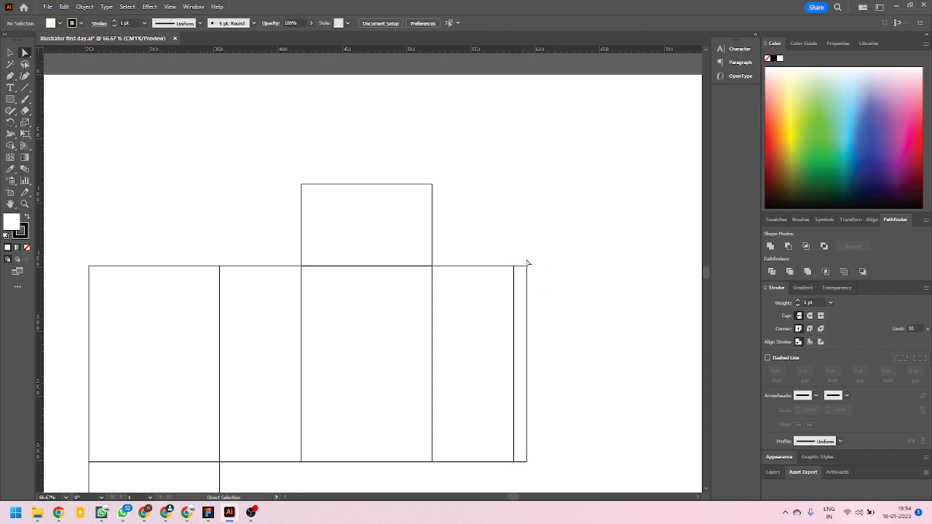
pyautogui.moveTo(527, 266); pyautogui.dragTo(531, 277)
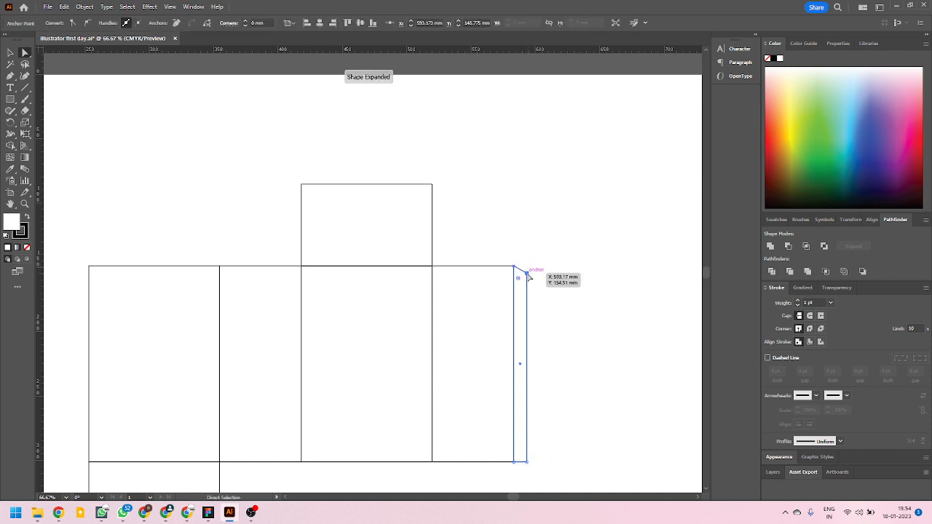
pyautogui.hotkey('ctrl', 'z')
pyautogui.click(550, 278)
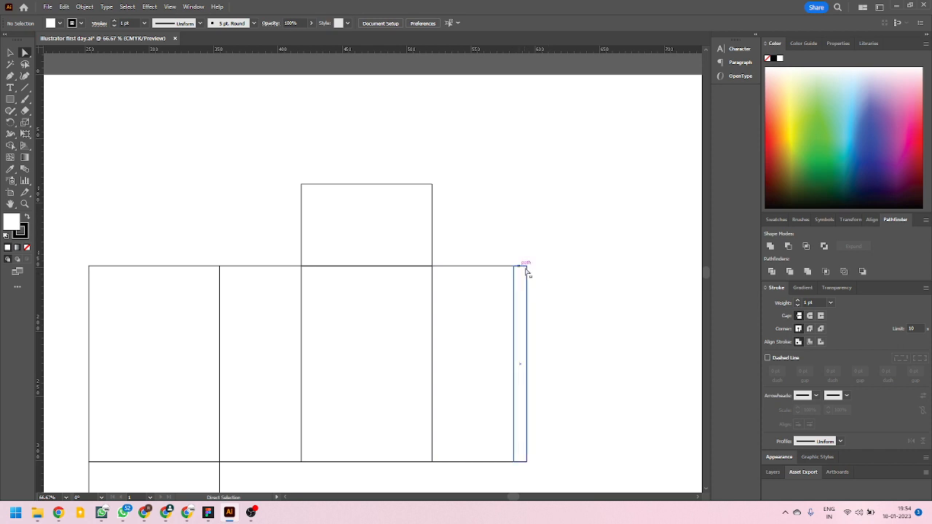
# Set the keyboard increment in the general preferences to 1 mm.
pyautogui.scroll(-1, 487, 389)
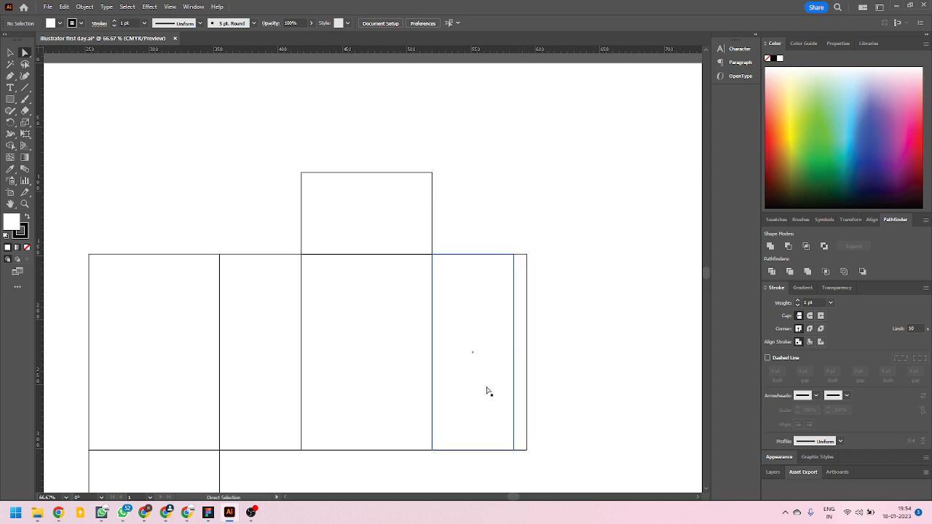
pyautogui.scroll(3, 520, 312)
pyautogui.scroll(-3, 553, 316)
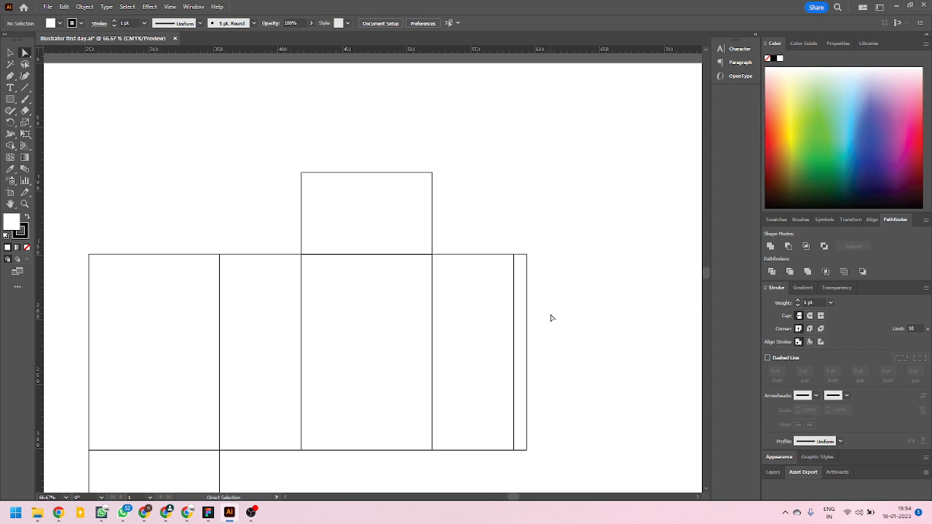
pyautogui.hotkey('ctrl', 'k')
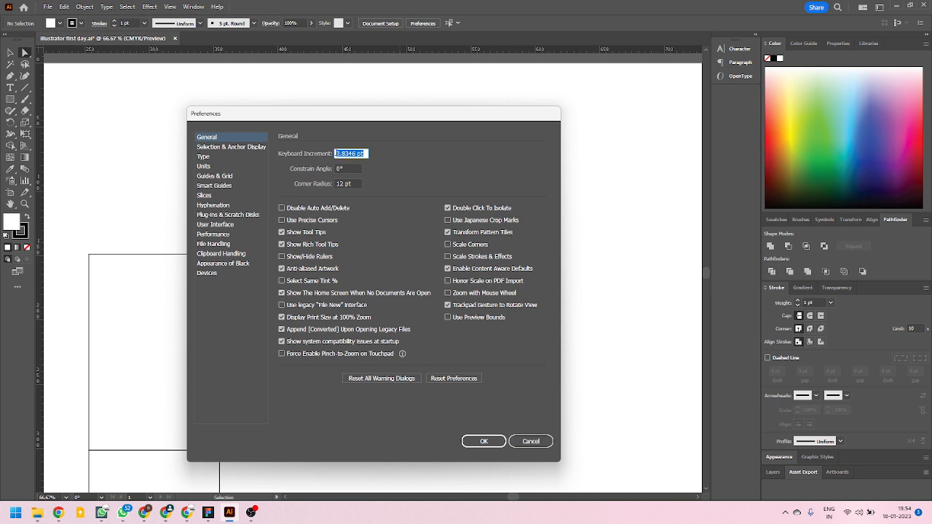
pyautogui.moveTo(367, 154); pyautogui.dragTo(304, 155)
pyautogui.write('1mm')
pyautogui.click(482, 442)
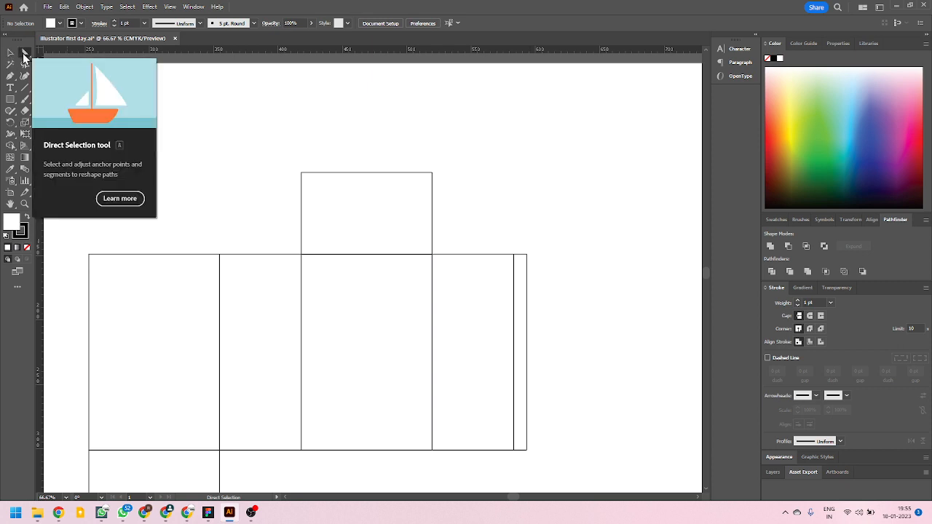
# Taper the thin side flap by nudging its upper-right corner down 3 mm and its lower-right corner up 3 mm, and deselect it.
pyautogui.click(527, 255)
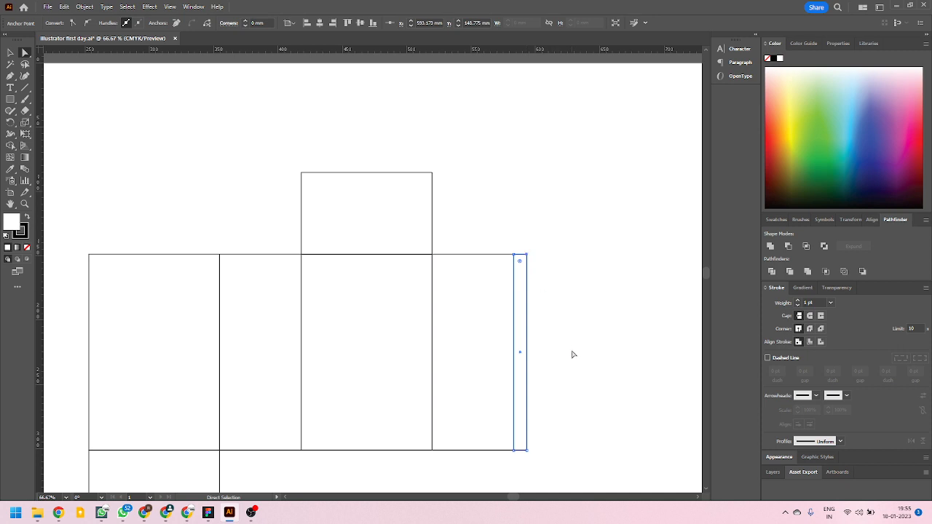
pyautogui.press('Down')
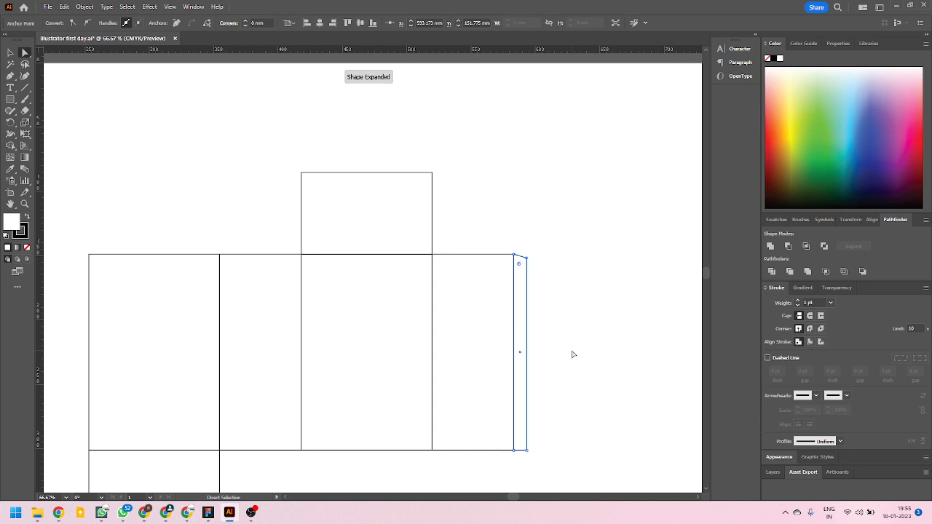
pyautogui.click(527, 452)
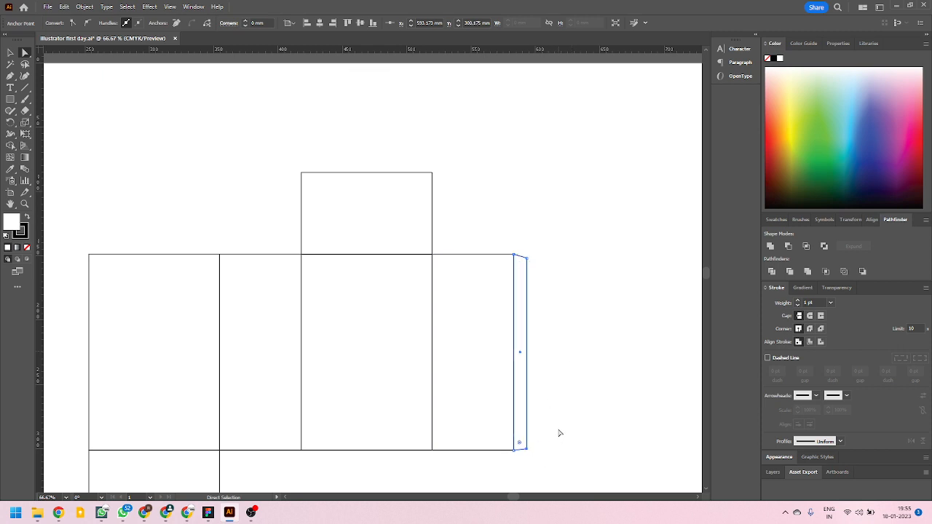
pyautogui.press('Up')
pyautogui.click(11, 52)
pyautogui.click(287, 177)
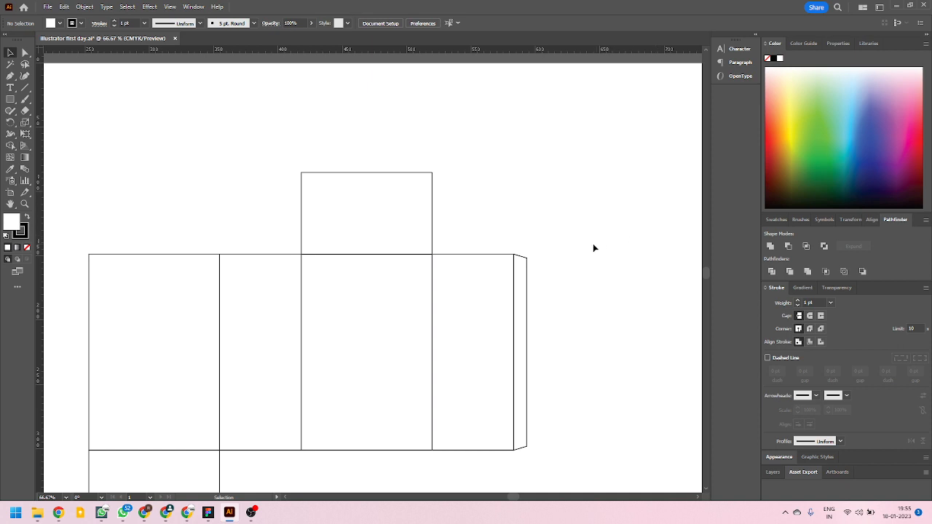
# Examine the box layout with the tapered side flap and the free upper and lower edges of the narrow panels.
pyautogui.scroll(-2, 595, 249)
pyautogui.scroll(2, 567, 275)
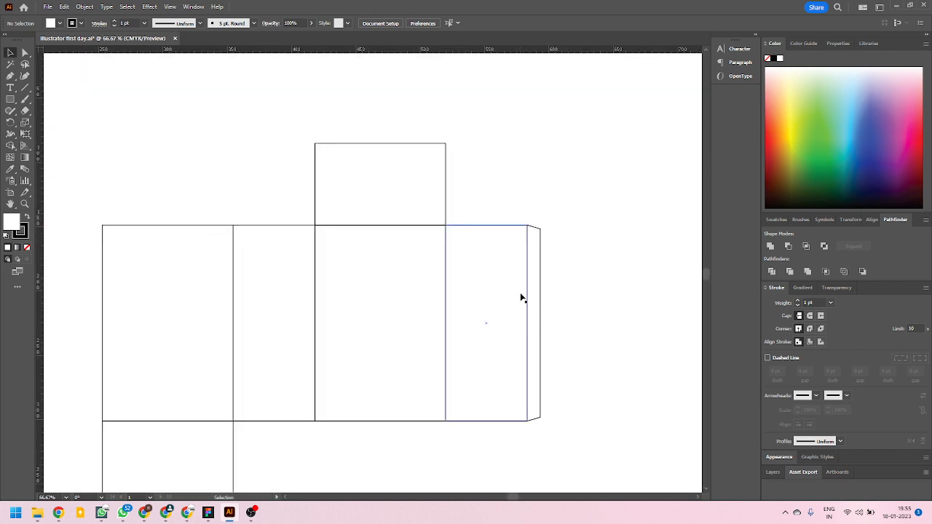
pyautogui.scroll(-1, 522, 298)
pyautogui.scroll(1, 322, 462)
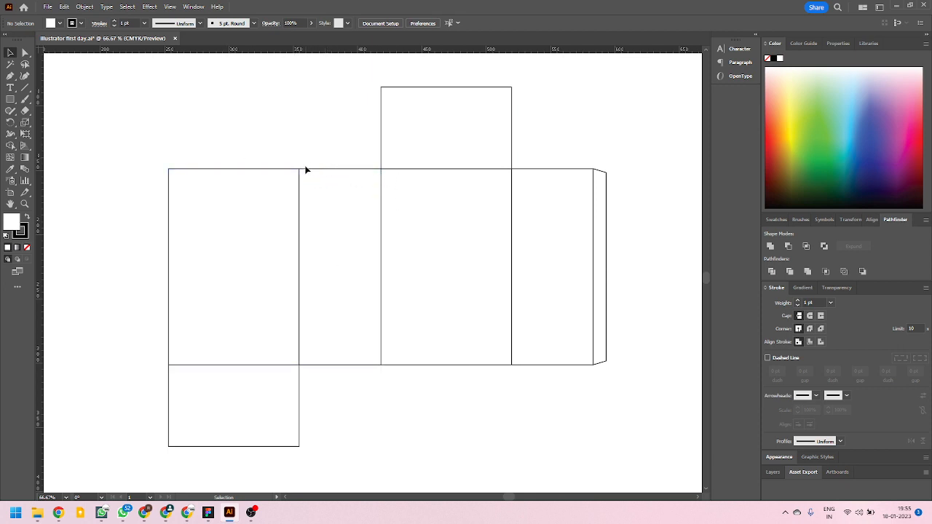
pyautogui.scroll(2, 306, 170)
pyautogui.scroll(3, 316, 179)
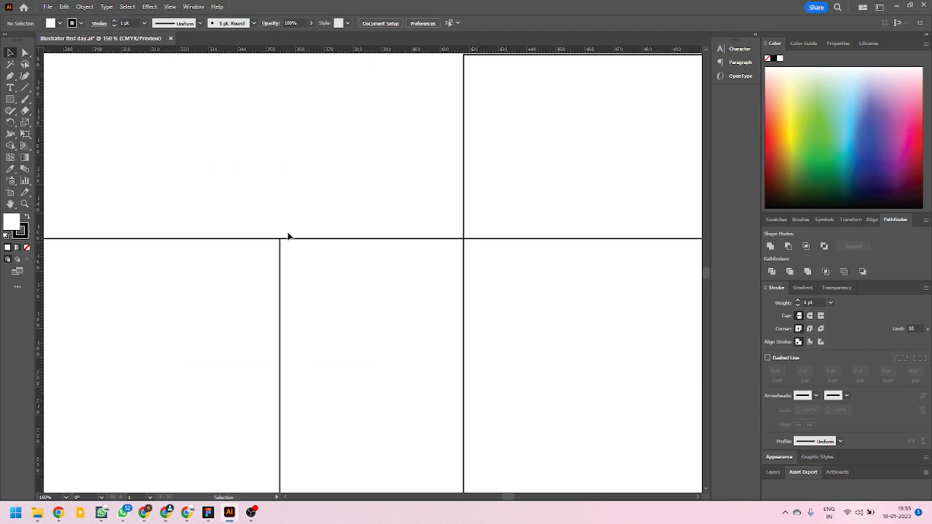
pyautogui.scroll(-3, 333, 238)
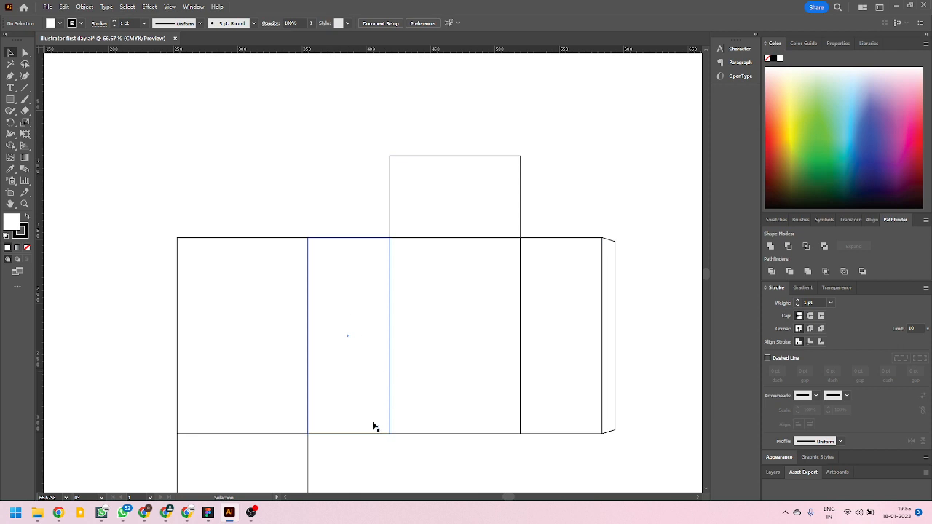
pyautogui.scroll(-4, 357, 380)
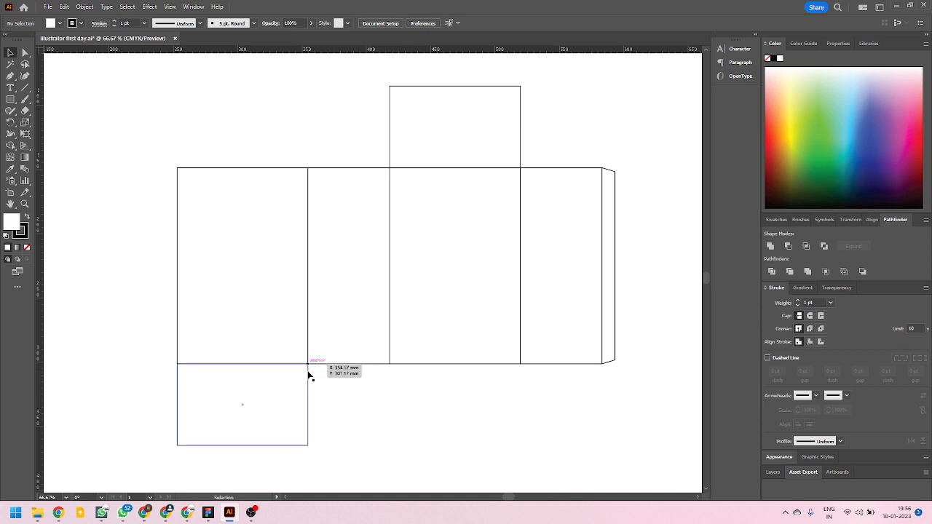
# Place a copy of the first narrow side panel directly above it, resting on the panel's upper edge.
pyautogui.scroll(1, 270, 408)
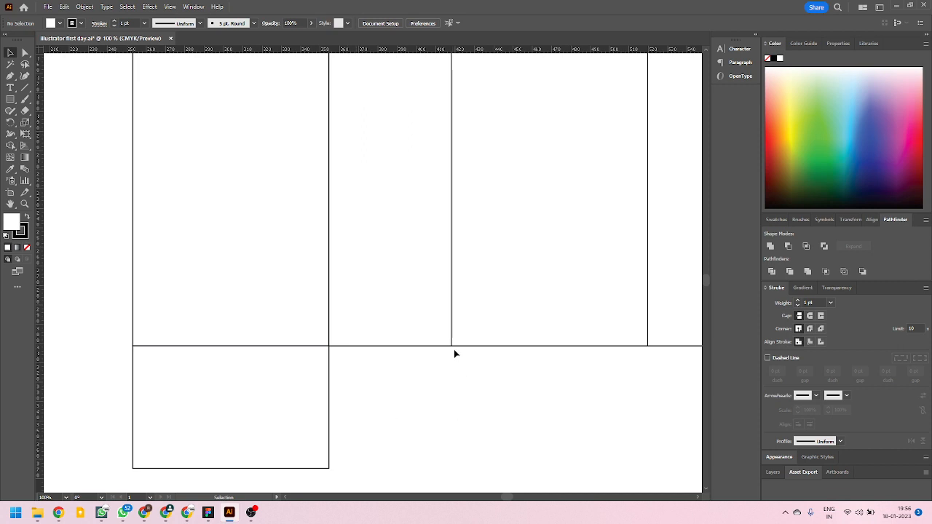
pyautogui.scroll(-3, 367, 405)
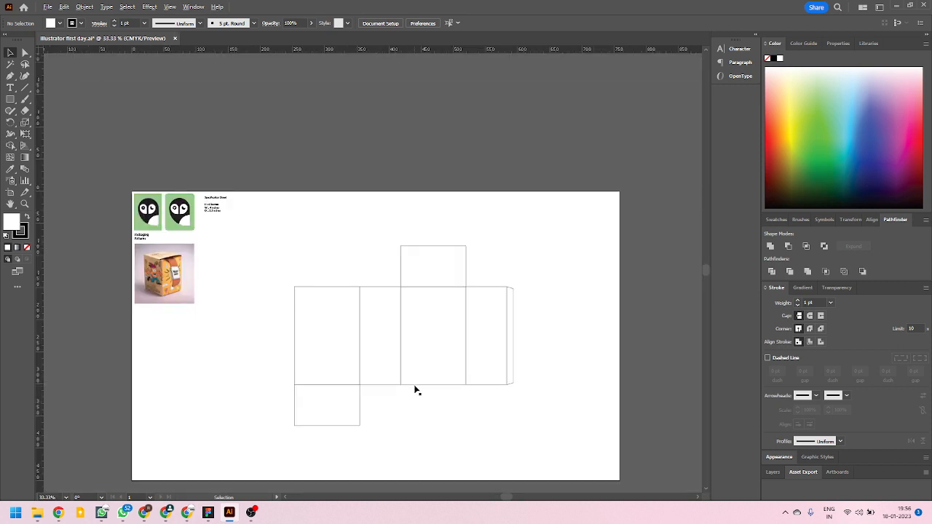
pyautogui.scroll(1, 470, 357)
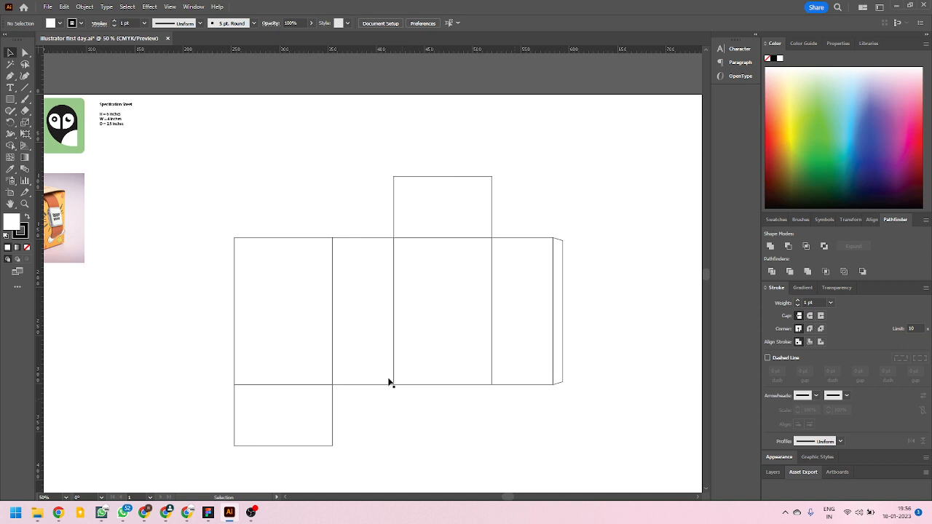
pyautogui.click(359, 387)
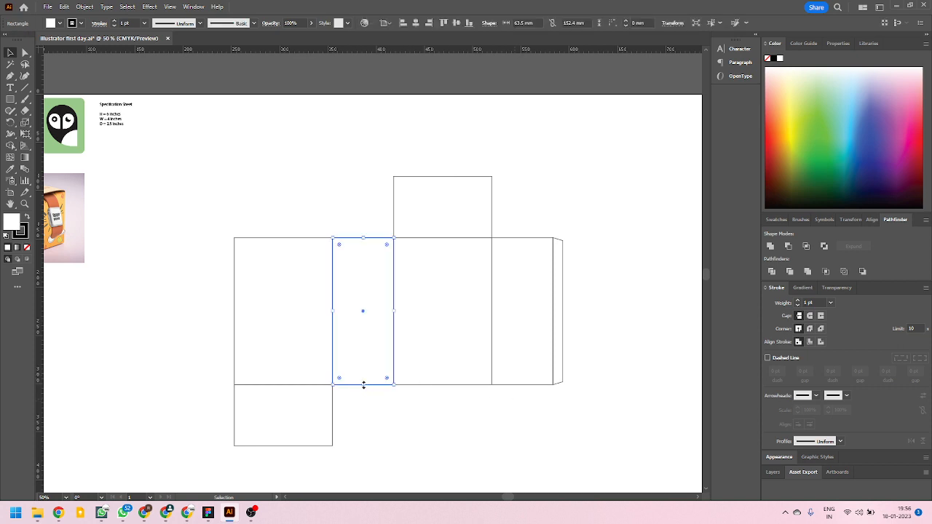
pyautogui.moveTo(363, 386); pyautogui.dragTo(338, 95)
pyautogui.hotkey('ctrl', 'z')
# Shorten the copied panel from its upper edge to a flap about 31.82 mm high, level with the centre of the neighbouring top flap.
pyautogui.scroll(5, 339, 110)
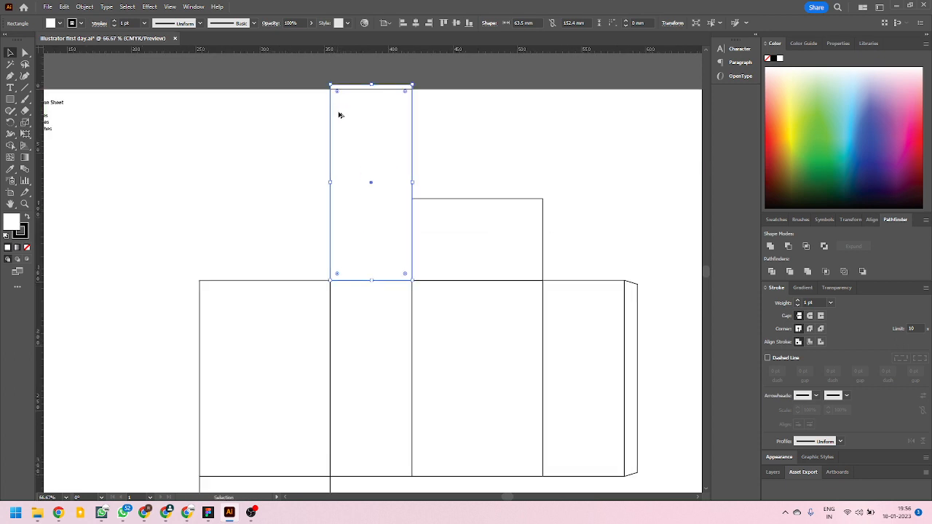
pyautogui.scroll(-2, 394, 237)
pyautogui.scroll(4, 344, 370)
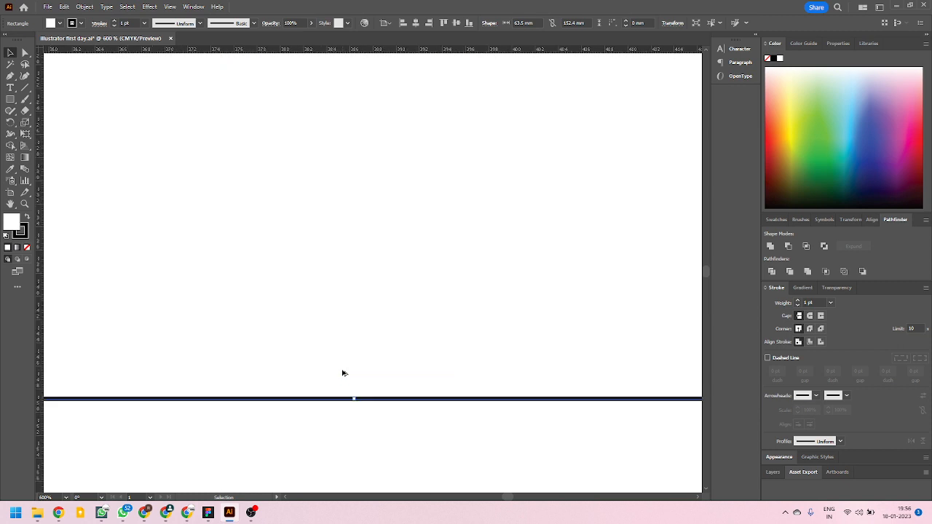
pyautogui.scroll(-2, 355, 389)
pyautogui.scroll(-2, 357, 396)
pyautogui.scroll(-1, 377, 256)
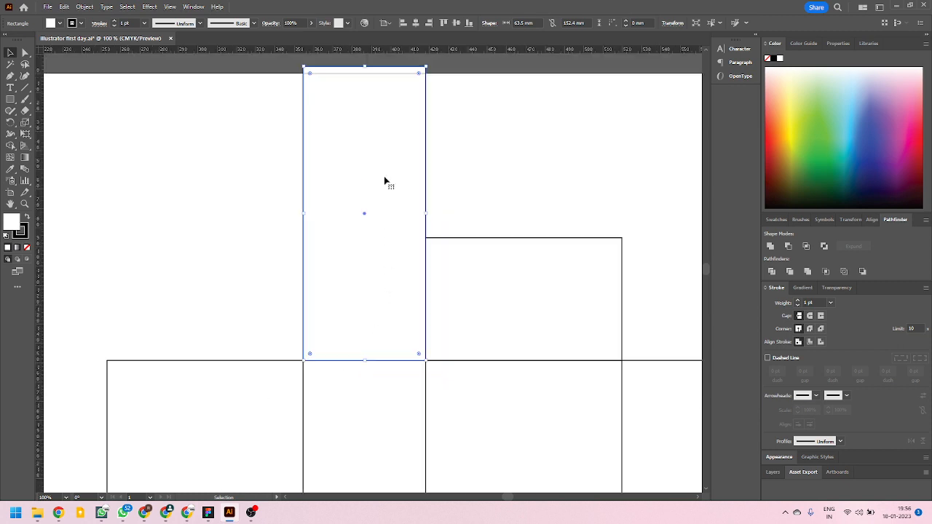
pyautogui.moveTo(367, 73); pyautogui.dragTo(376, 295)
pyautogui.scroll(-3, 345, 245)
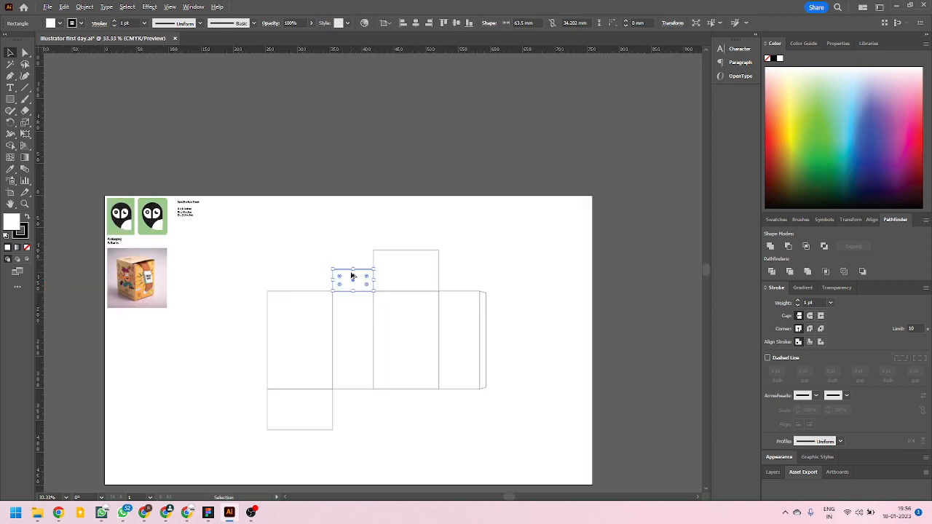
pyautogui.scroll(2, 356, 306)
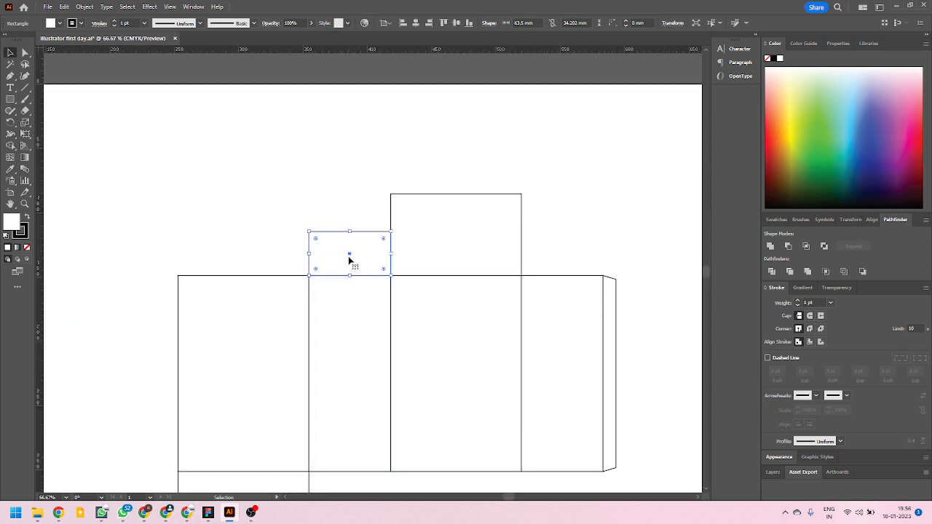
pyautogui.scroll(-2, 349, 281)
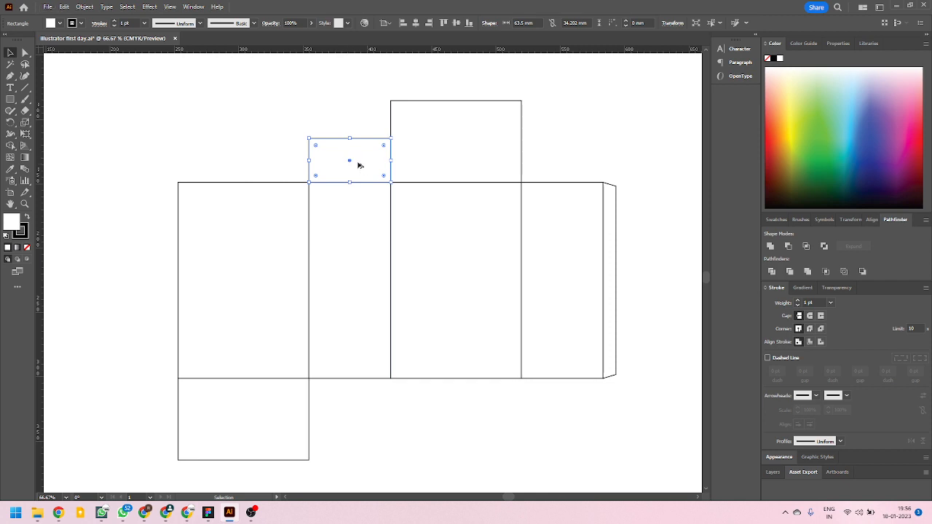
pyautogui.keyDown('alt'); pyautogui.scroll(2, 423, 92); pyautogui.keyUp('alt')
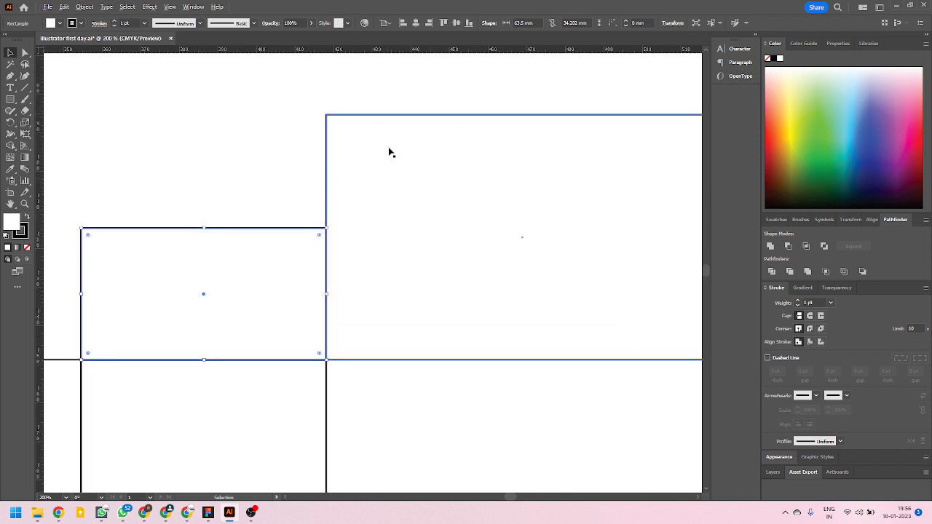
pyautogui.keyDown('alt'); pyautogui.scroll(-1, 389, 152); pyautogui.keyUp('alt')
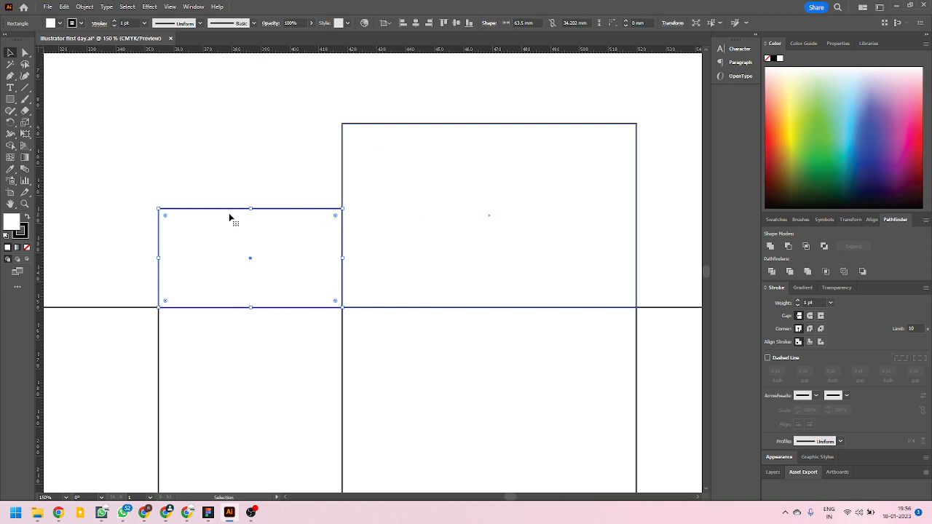
pyautogui.moveTo(251, 209); pyautogui.dragTo(418, 216)
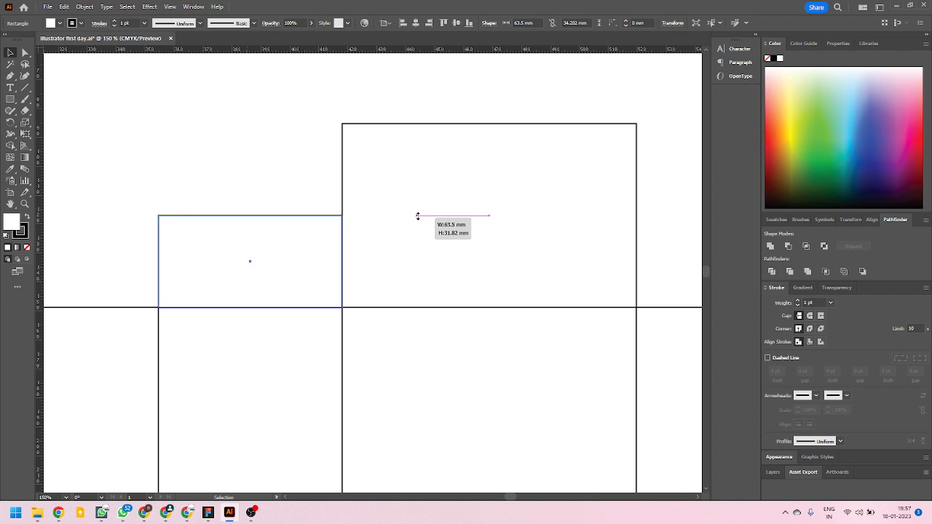
pyautogui.moveTo(417, 216); pyautogui.dragTo(418, 217)
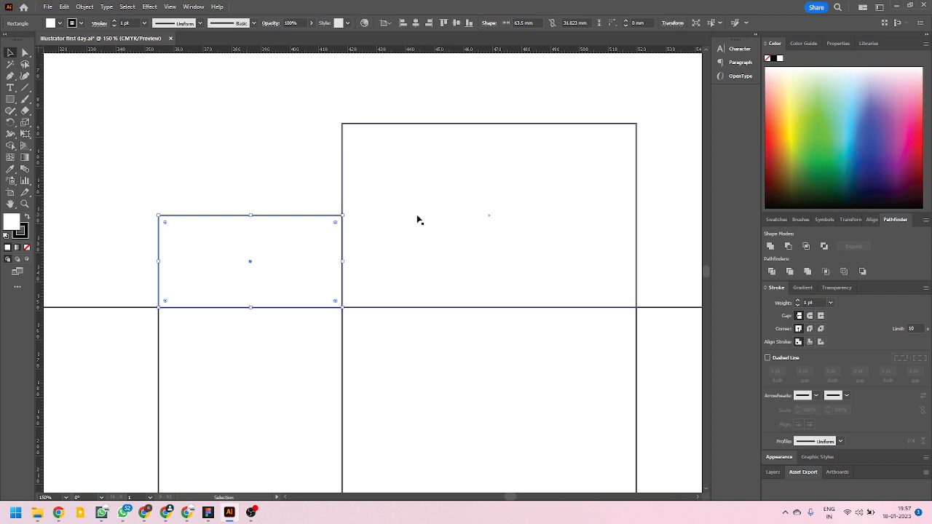
# Move the short flap up 0.07 mm so its lower edge lines up with the adjoining panel's upper edge.
pyautogui.scroll(9, 150, 245)
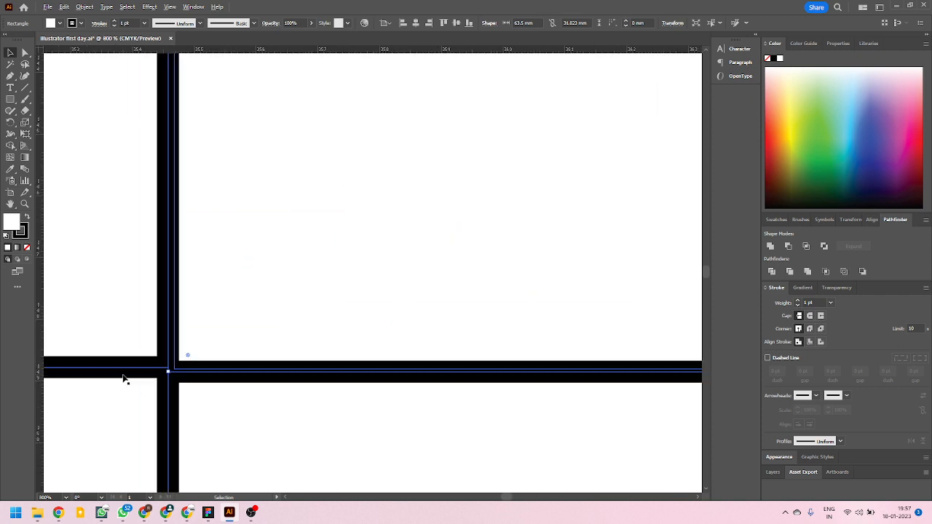
pyautogui.scroll(3, 157, 368)
pyautogui.scroll(-4, 306, 386)
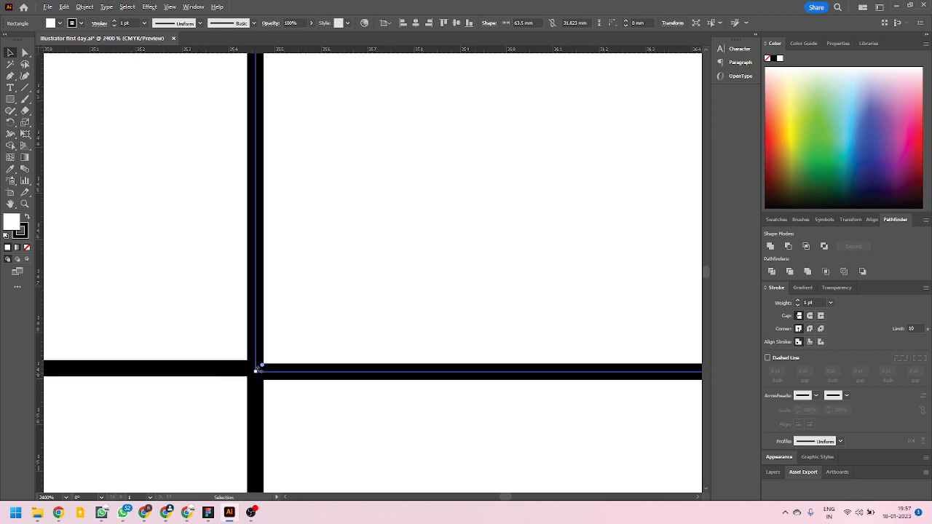
pyautogui.scroll(2, 259, 376)
pyautogui.click(154, 200)
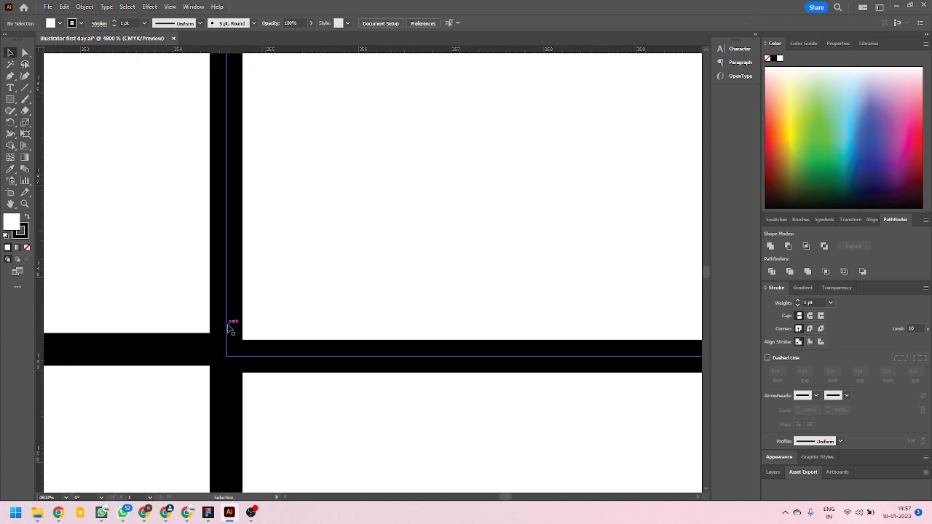
pyautogui.moveTo(228, 328)
pyautogui.mouseDown()
pyautogui.moveTo(228, 301)
pyautogui.moveTo(228, 320)
pyautogui.mouseUp()
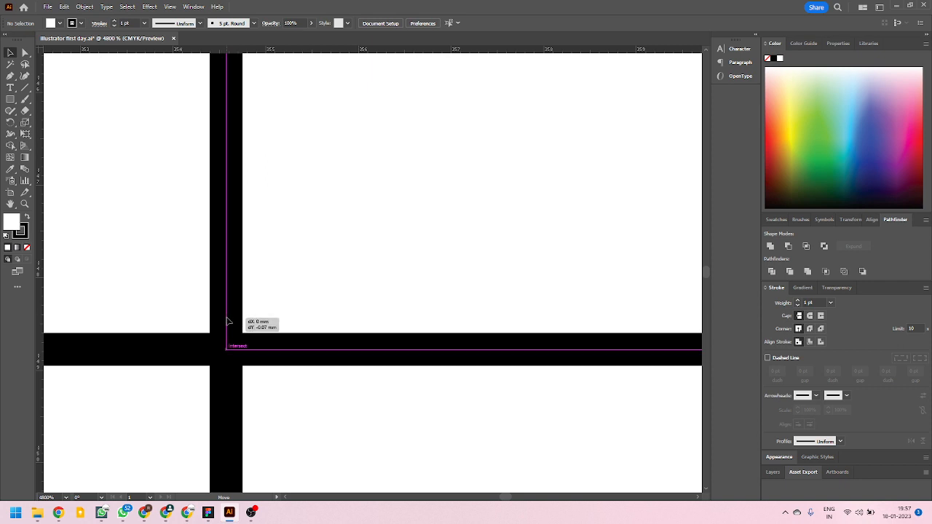
pyautogui.moveTo(228, 321); pyautogui.dragTo(228, 320)
# Taper the short flap by nudging its upper-left corner 3 mm inward to the right and its upper-right corner 3 mm to the left.
pyautogui.scroll(-10, 172, 322)
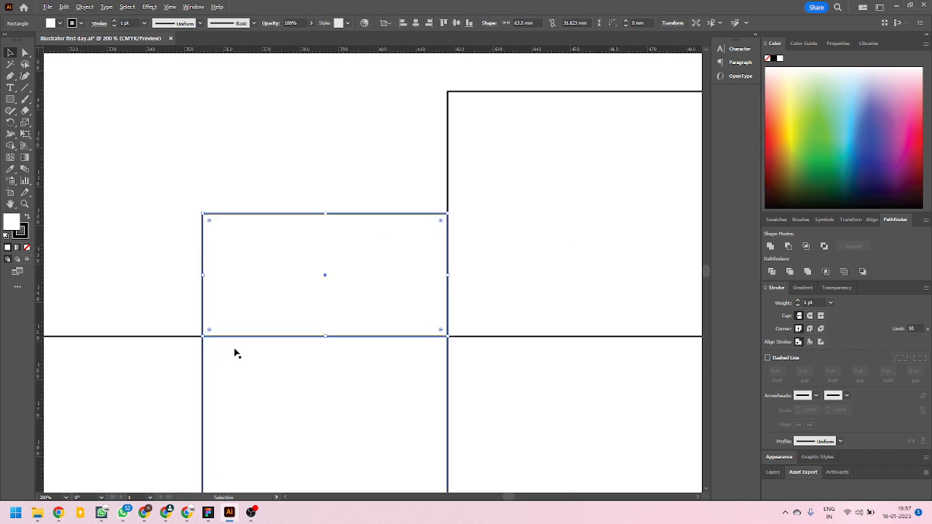
pyautogui.scroll(1, 278, 295)
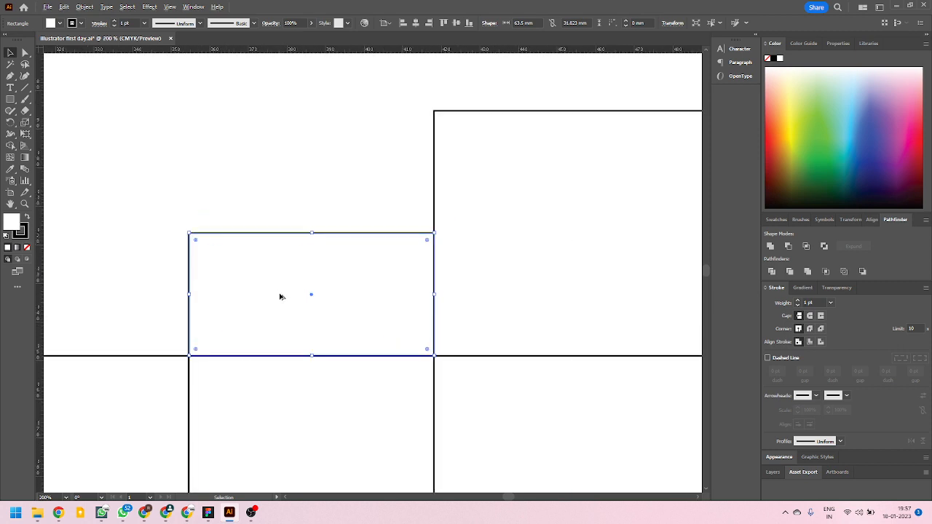
pyautogui.click(25, 52)
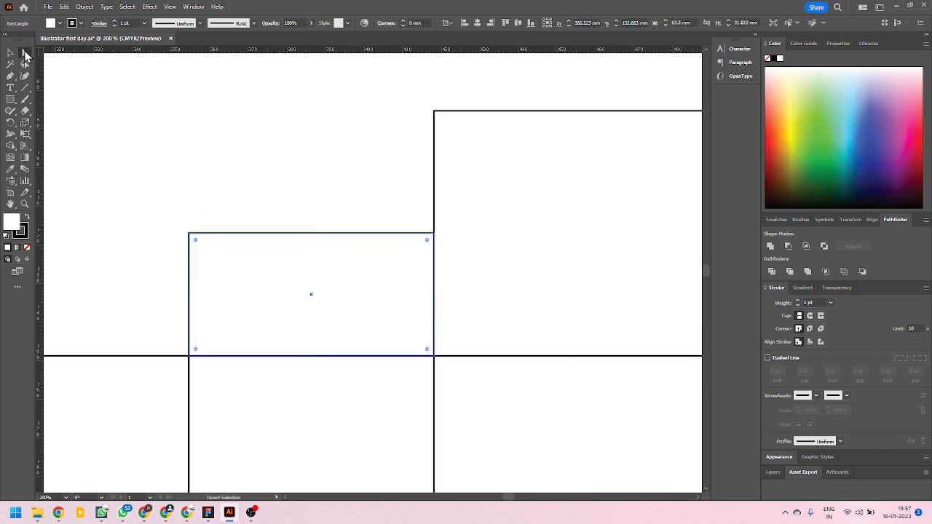
pyautogui.click(190, 235)
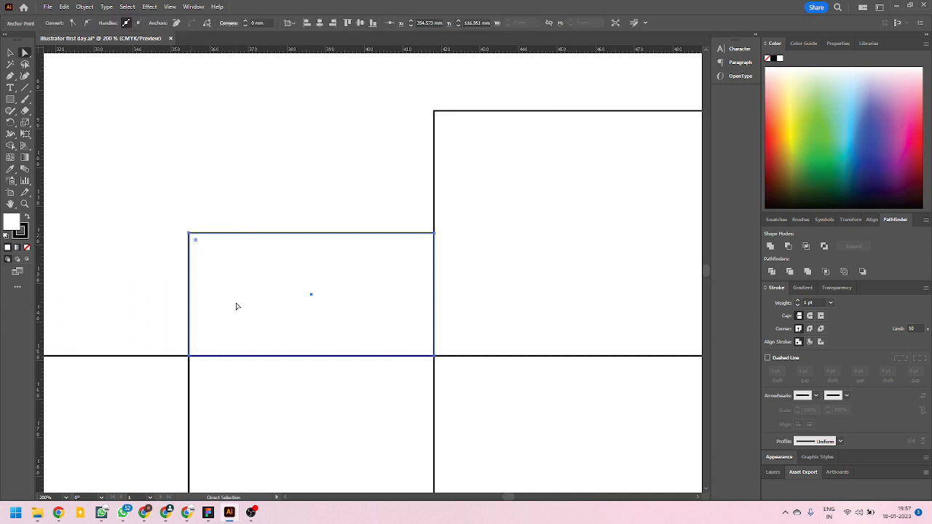
pyautogui.press('Right')
pyautogui.press('Right')
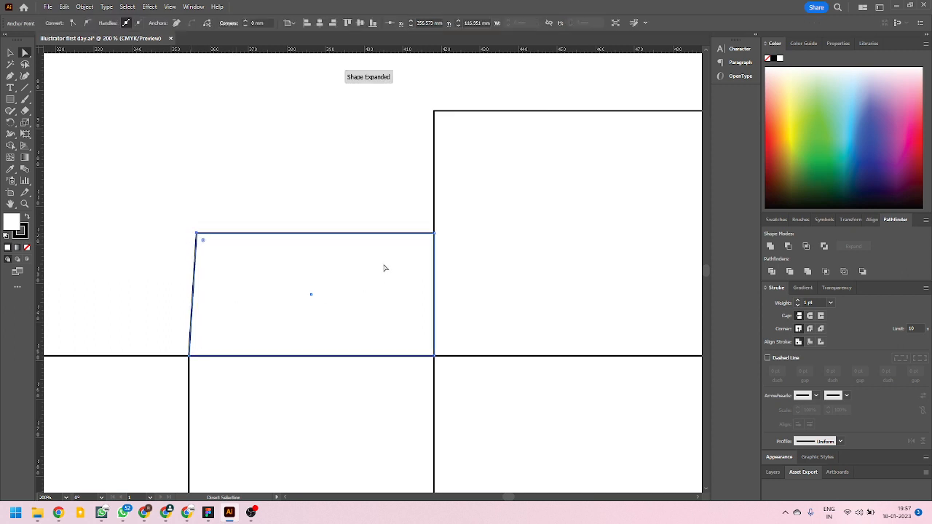
pyautogui.press('Right')
pyautogui.click(434, 234)
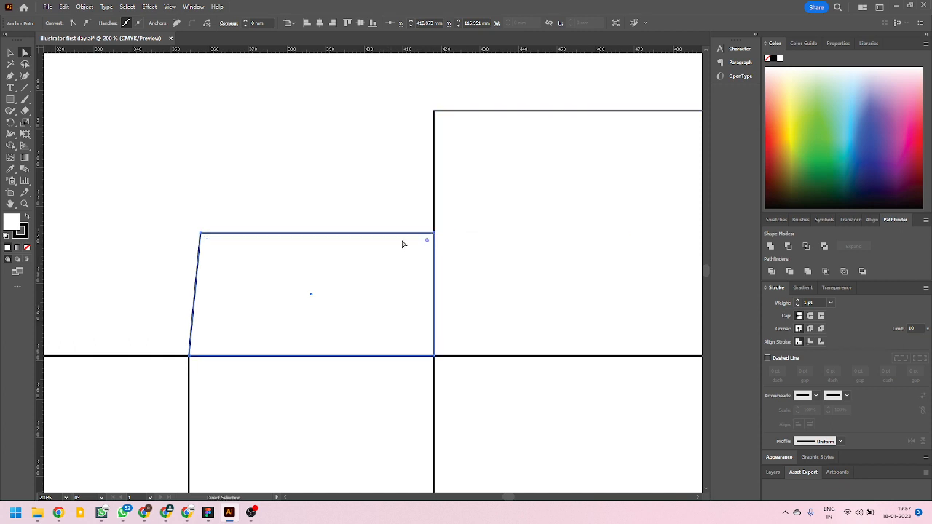
pyautogui.press('Left')
pyautogui.press('Left')
pyautogui.press('Left')
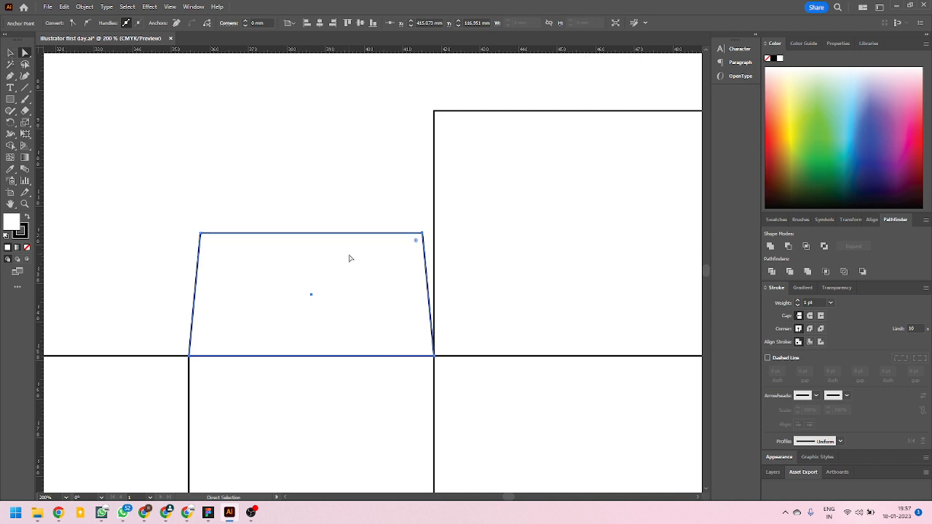
# Examine the tapered flap against the neighbouring top flap and the narrow panel's free lower edge.
pyautogui.keyDown('alt'); pyautogui.scroll(-1, 358, 255); pyautogui.keyUp('alt')
pyautogui.keyDown('alt'); pyautogui.scroll(-3, 364, 259); pyautogui.keyUp('alt')
pyautogui.keyDown('alt'); pyautogui.scroll(3, 371, 260); pyautogui.keyUp('alt')
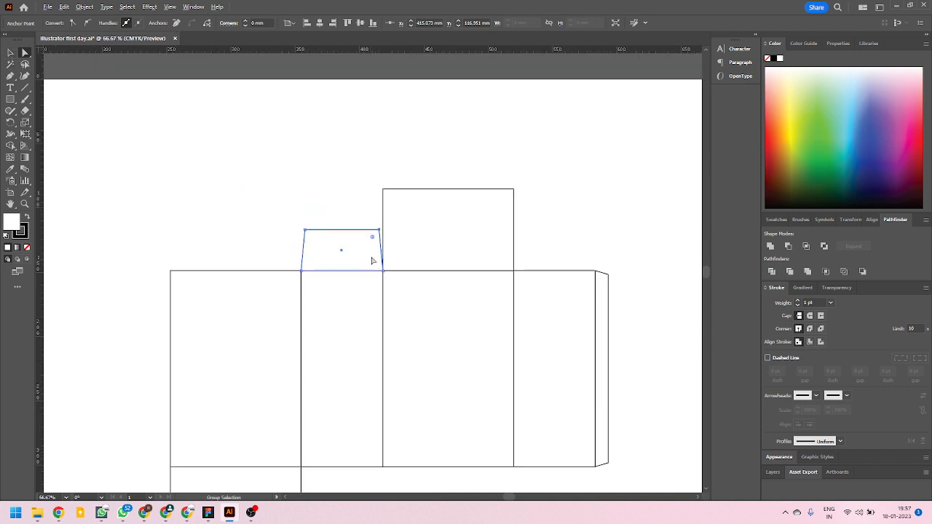
pyautogui.keyDown('alt'); pyautogui.scroll(1, 351, 233); pyautogui.keyUp('alt')
pyautogui.keyDown('alt'); pyautogui.scroll(-2, 328, 233); pyautogui.keyUp('alt')
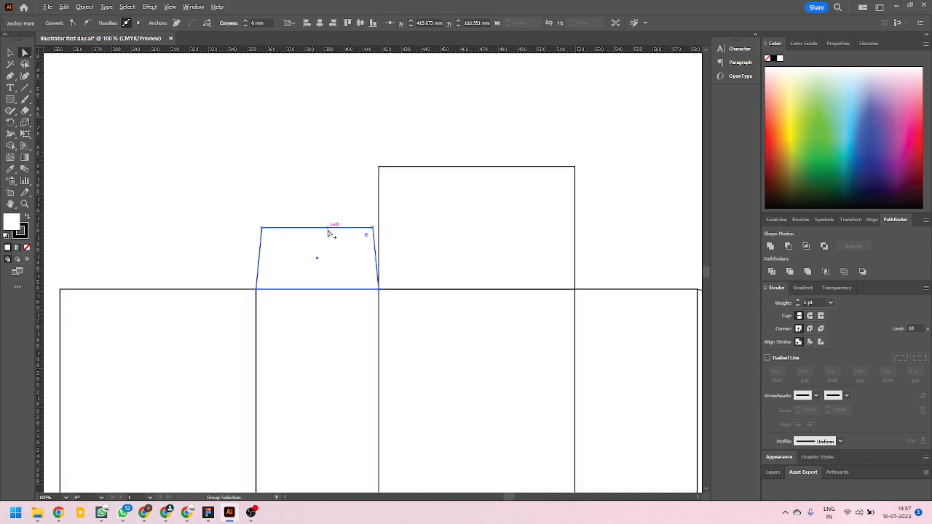
pyautogui.keyDown('alt'); pyautogui.scroll(3, 336, 228); pyautogui.keyUp('alt')
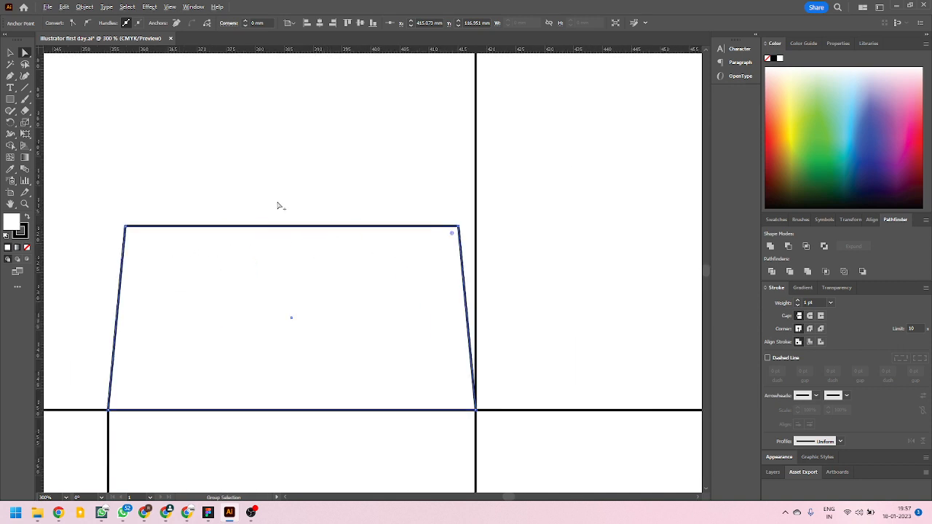
pyautogui.keyDown('alt'); pyautogui.scroll(-4, 279, 204); pyautogui.keyUp('alt')
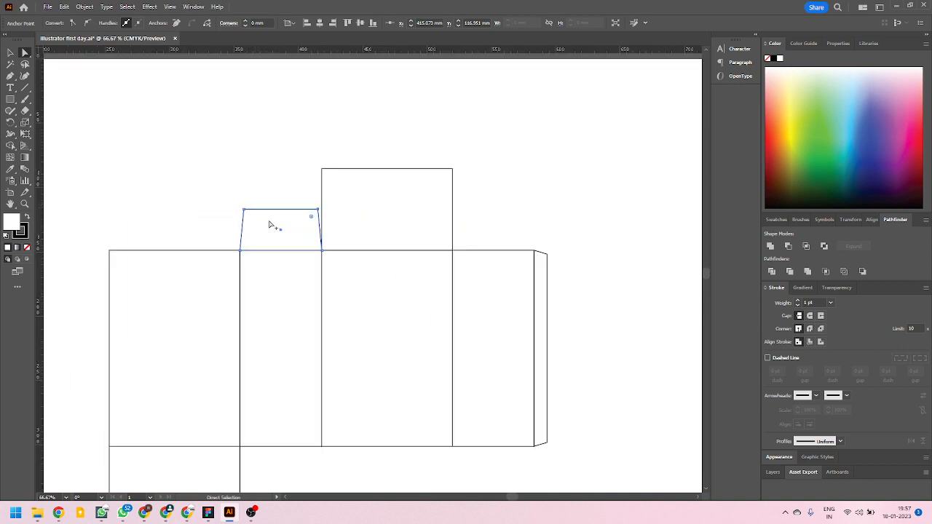
pyautogui.keyDown('alt'); pyautogui.scroll(-1, 277, 240); pyautogui.keyUp('alt')
pyautogui.keyDown('alt'); pyautogui.scroll(1, 250, 217); pyautogui.keyUp('alt')
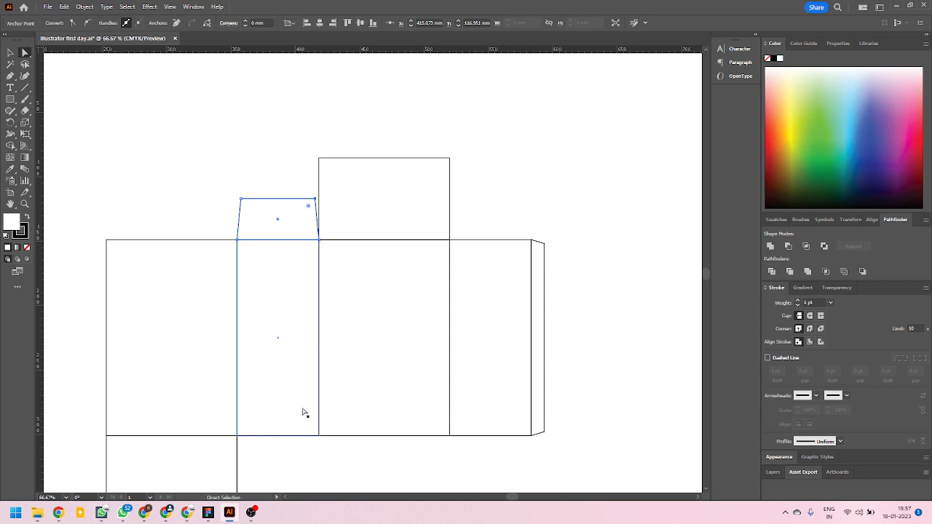
# Try to copy the tapered flap down towards the narrow panel's lower edge and rotate it, and delete the copy.
pyautogui.click(10, 53)
pyautogui.click(187, 124)
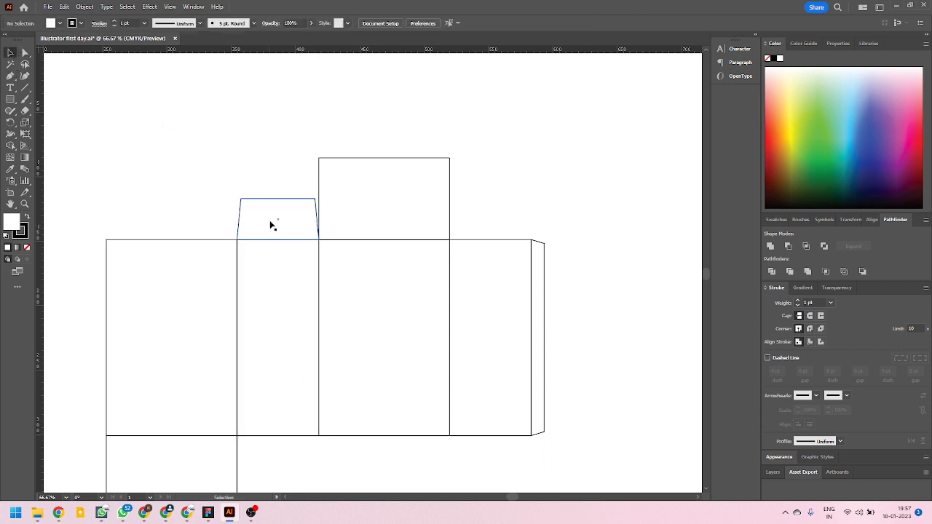
pyautogui.moveTo(268, 204); pyautogui.dragTo(279, 386)
pyautogui.hotkey('ctrl', 'z')
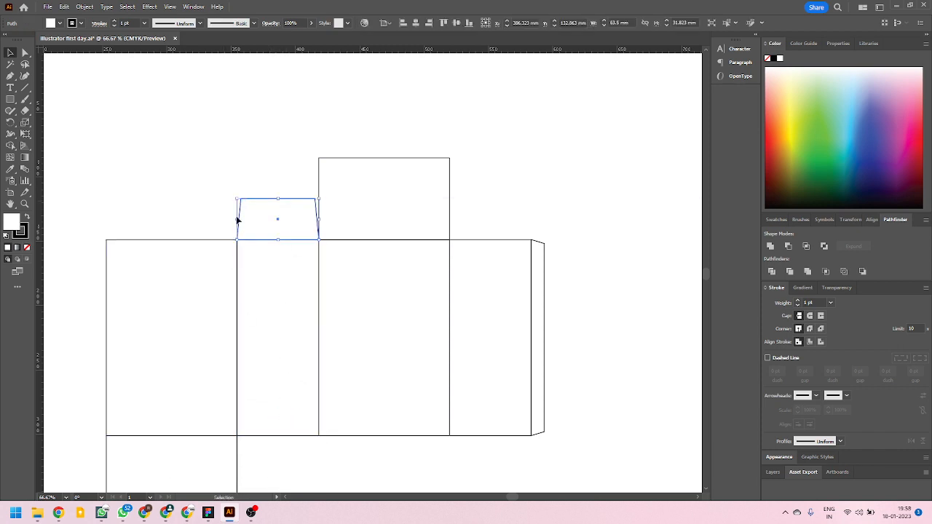
pyautogui.scroll(-1, 266, 204)
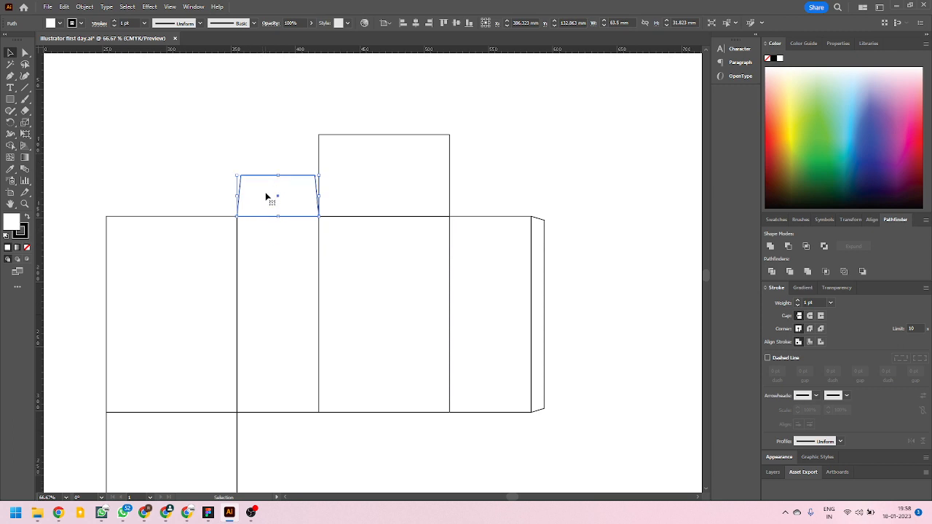
pyautogui.moveTo(268, 182); pyautogui.dragTo(267, 328)
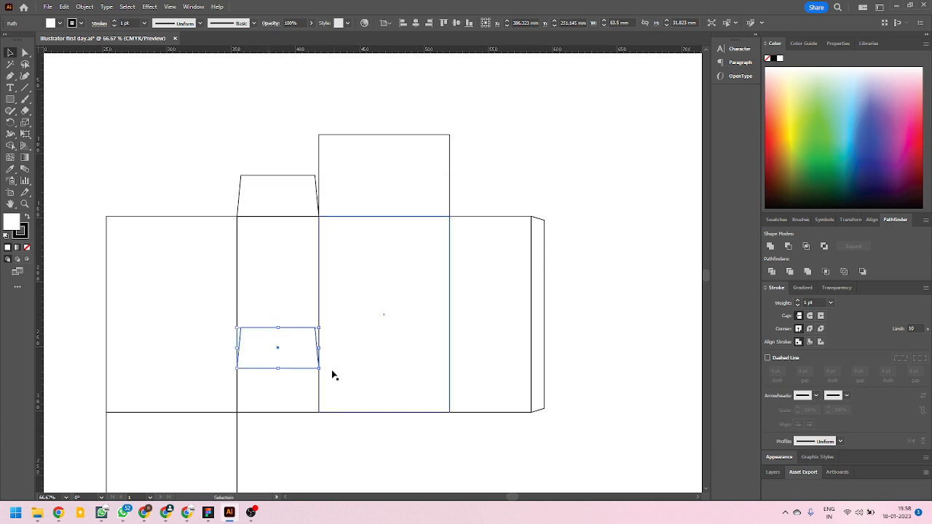
pyautogui.moveTo(323, 369); pyautogui.dragTo(272, 417)
pyautogui.press('Delete')
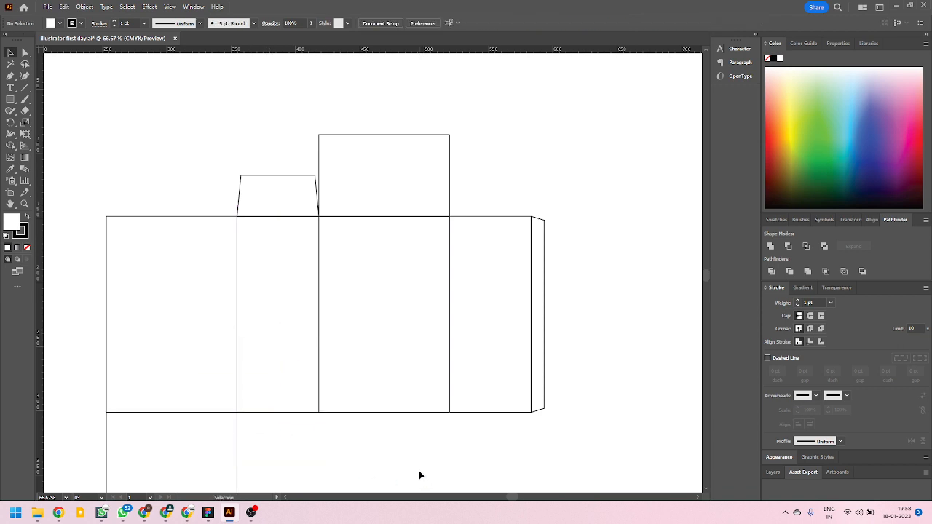
pyautogui.click(273, 188)
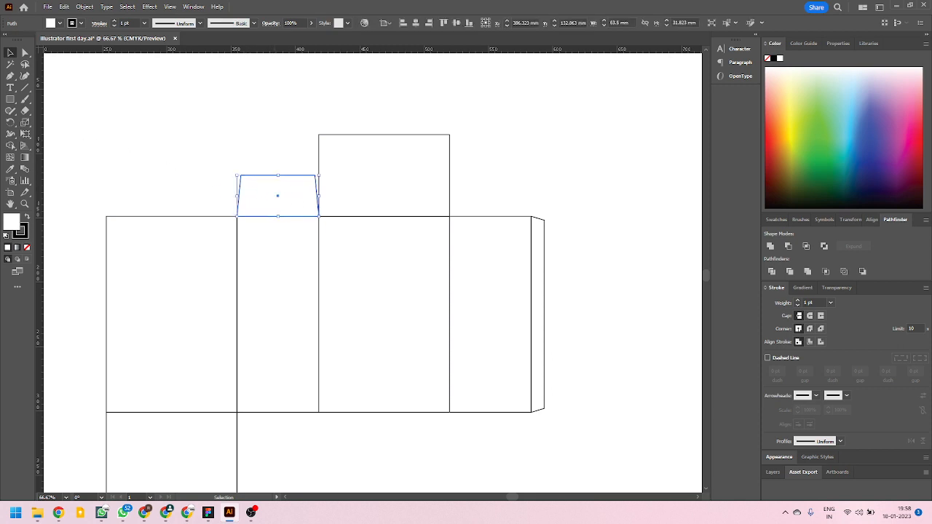
pyautogui.click(10, 111)
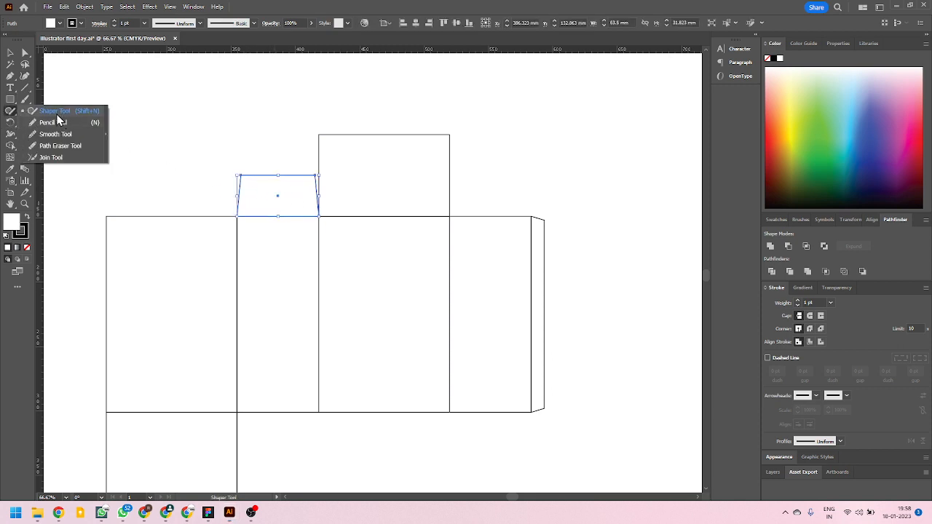
pyautogui.click(10, 123)
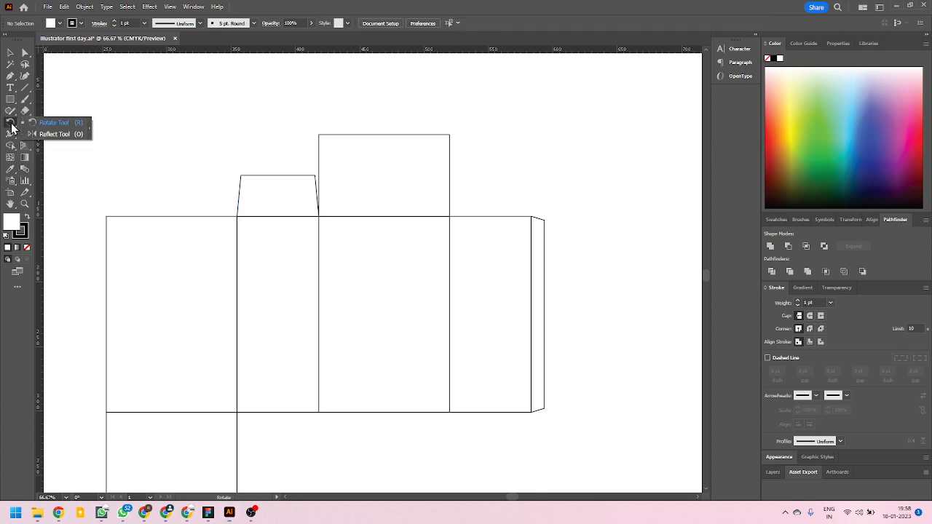
pyautogui.click(63, 135)
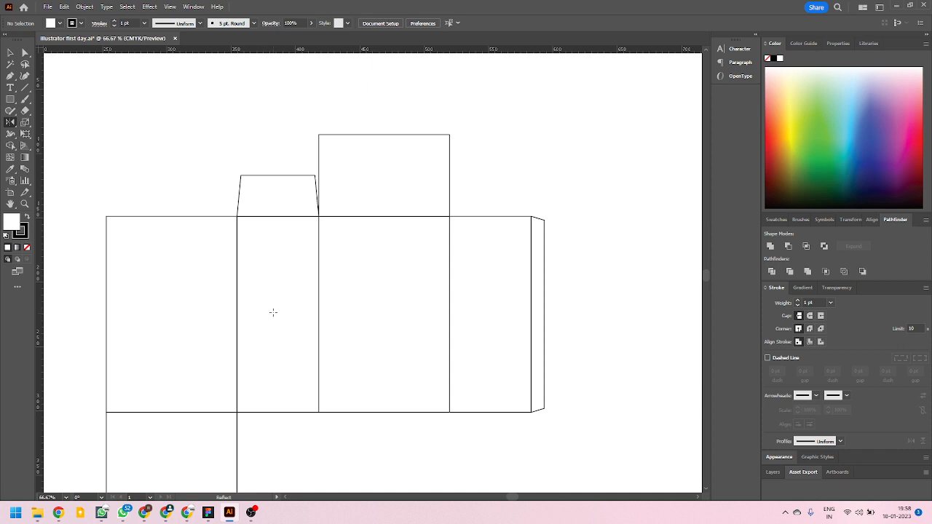
pyautogui.scroll(3, 273, 313)
pyautogui.scroll(-3, 270, 277)
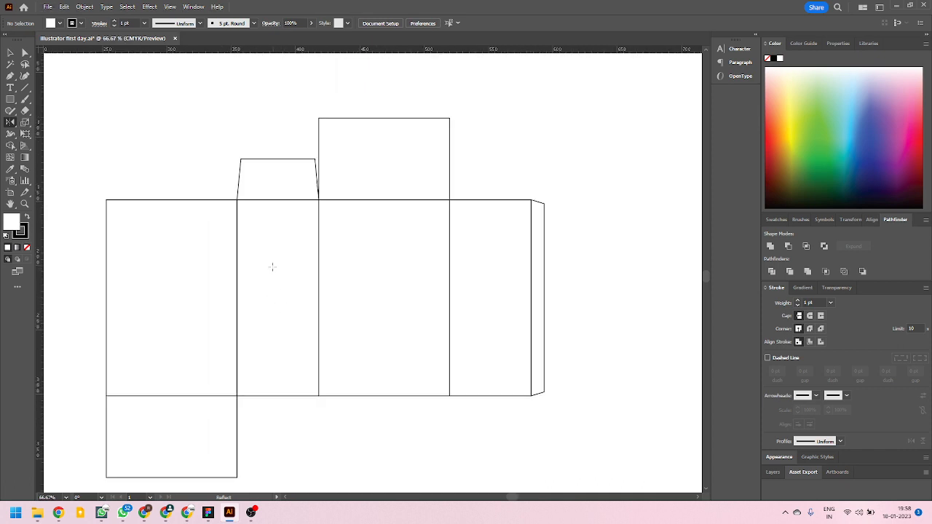
pyautogui.click(11, 53)
pyautogui.click(270, 167)
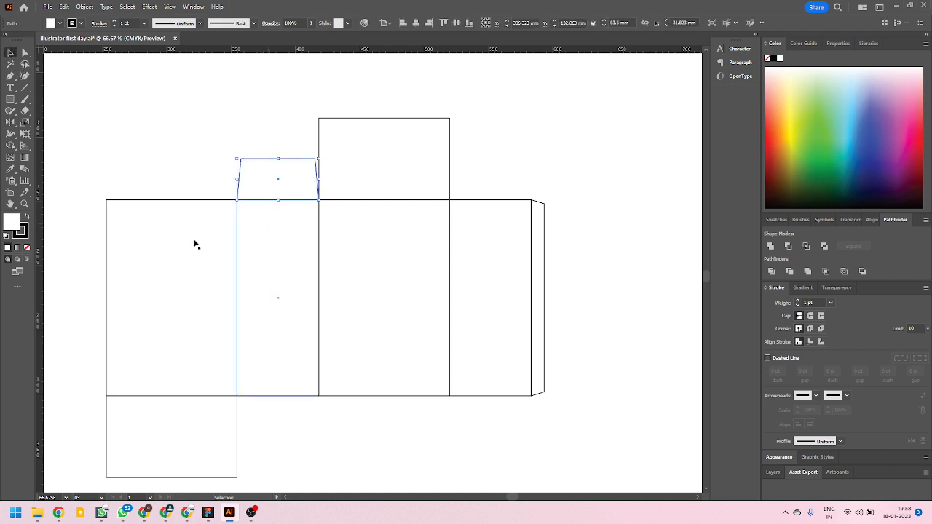
pyautogui.click(10, 123)
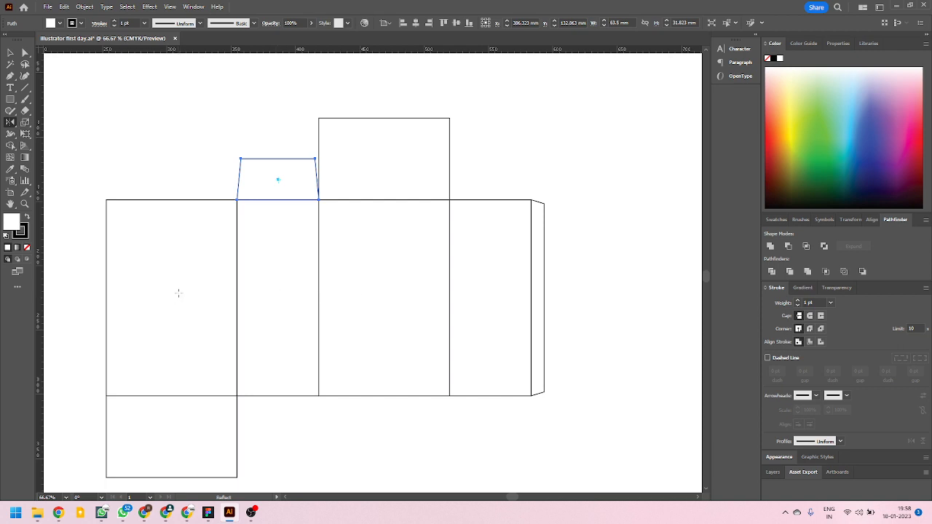
pyautogui.click(11, 53)
pyautogui.click(173, 106)
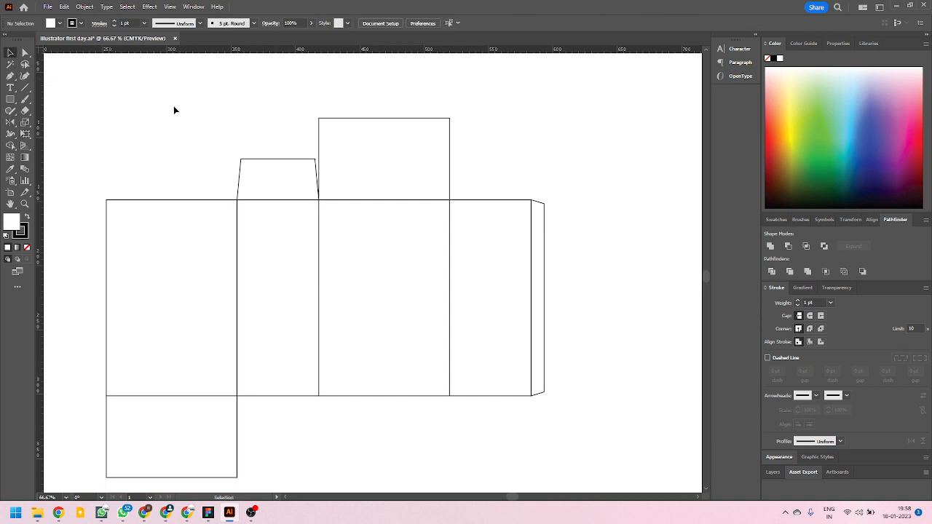
# Place a horizontal guide across the middle of the box panels and make the guides visible.
pyautogui.moveTo(226, 49); pyautogui.dragTo(274, 301)
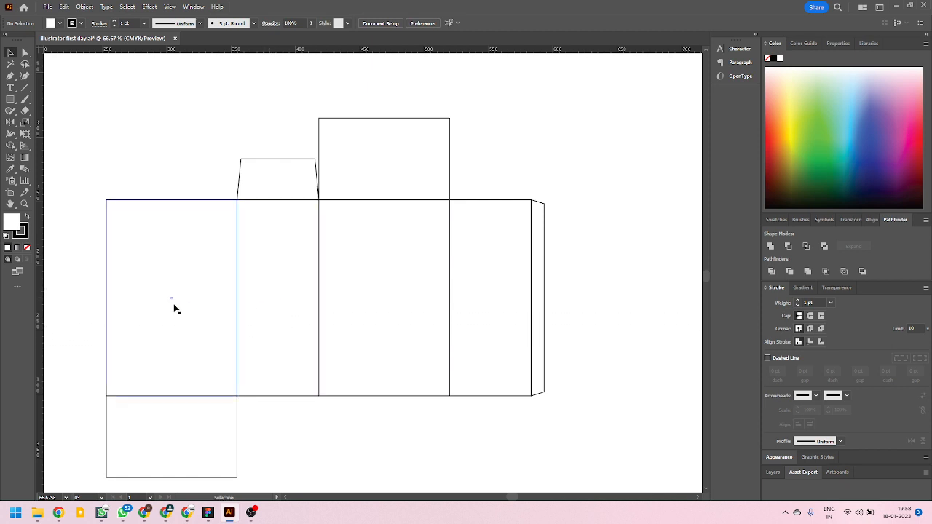
pyautogui.hotkey('ctrl', ';')
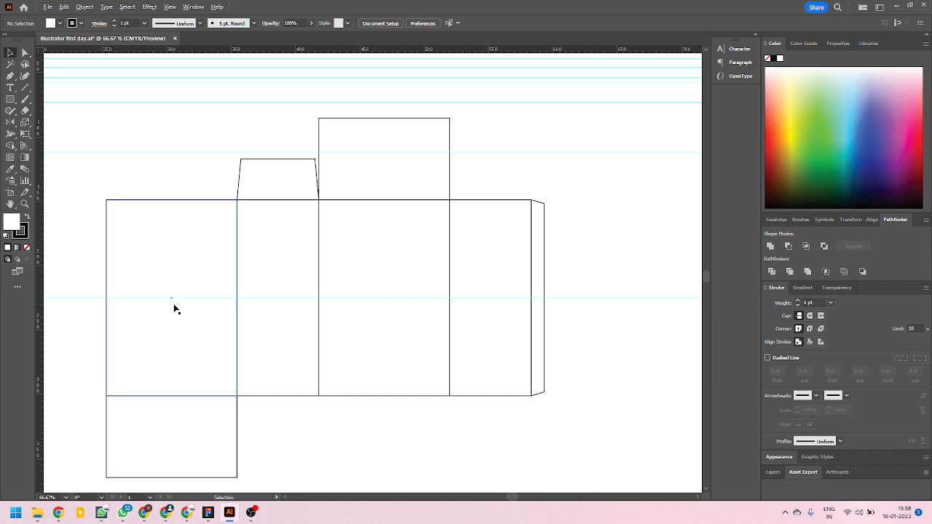
pyautogui.scroll(-3, 297, 421)
pyautogui.scroll(2, 266, 429)
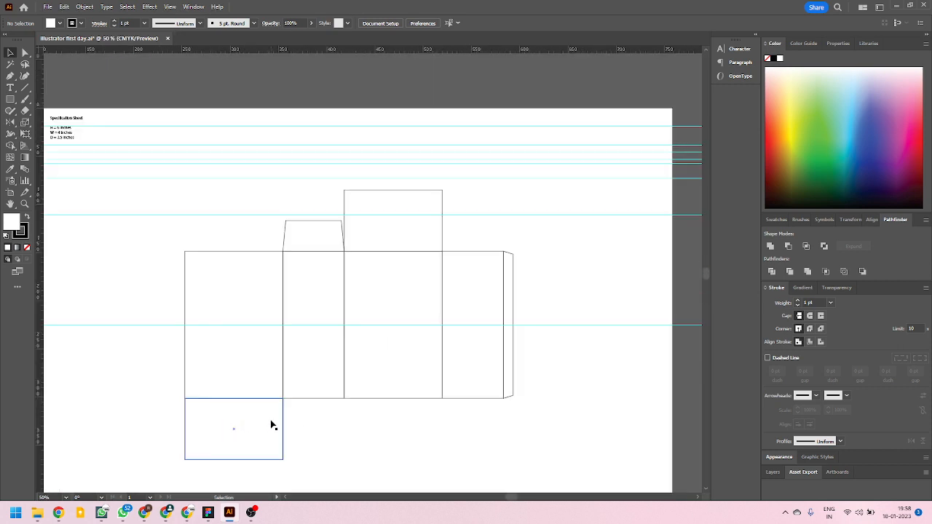
pyautogui.press('a')
pyautogui.hotkey('ctrl', ';')
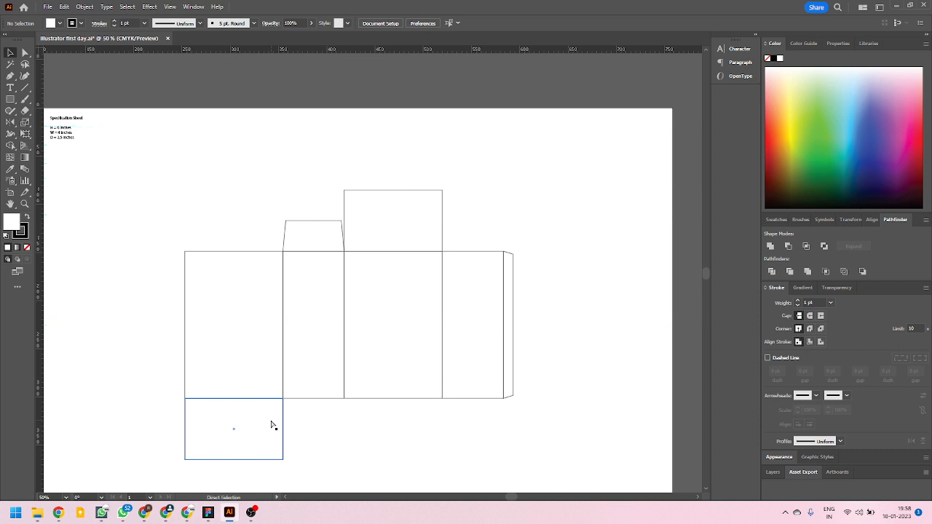
pyautogui.hotkey('ctrl', ';')
pyautogui.press('v')
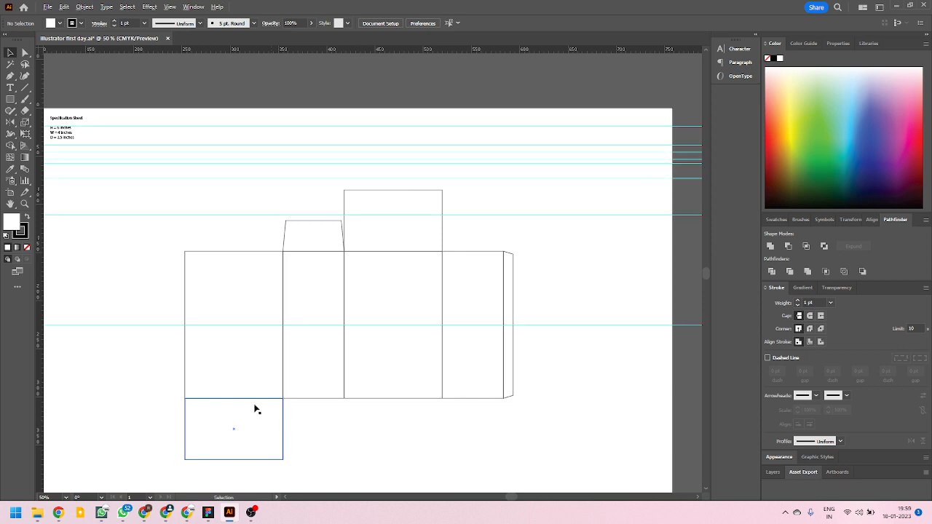
# Centre the horizontal guide vertically on the first large panel, using that panel as the key object for the alignment.
pyautogui.click(255, 409)
pyautogui.press('a')
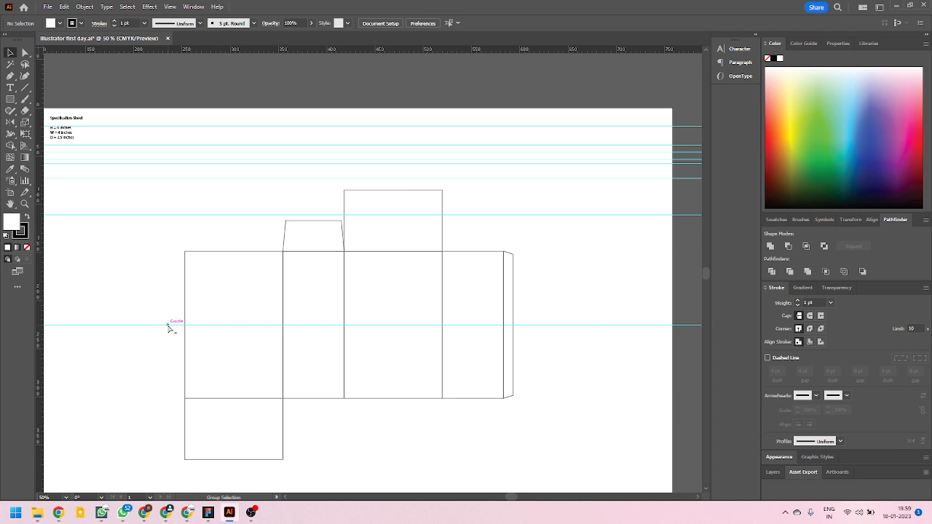
pyautogui.press('v')
pyautogui.moveTo(168, 330)
pyautogui.mouseDown()
pyautogui.moveTo(167, 301)
pyautogui.moveTo(156, 340)
pyautogui.moveTo(195, 367)
pyautogui.moveTo(160, 343)
pyautogui.moveTo(162, 327)
pyautogui.mouseUp()
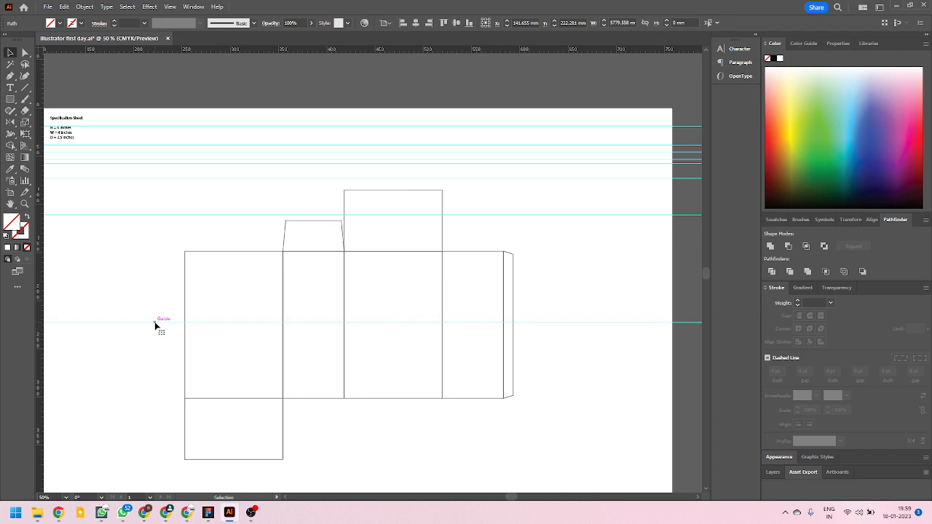
pyautogui.keyDown('shift'); pyautogui.click(187, 305); pyautogui.keyUp('shift')
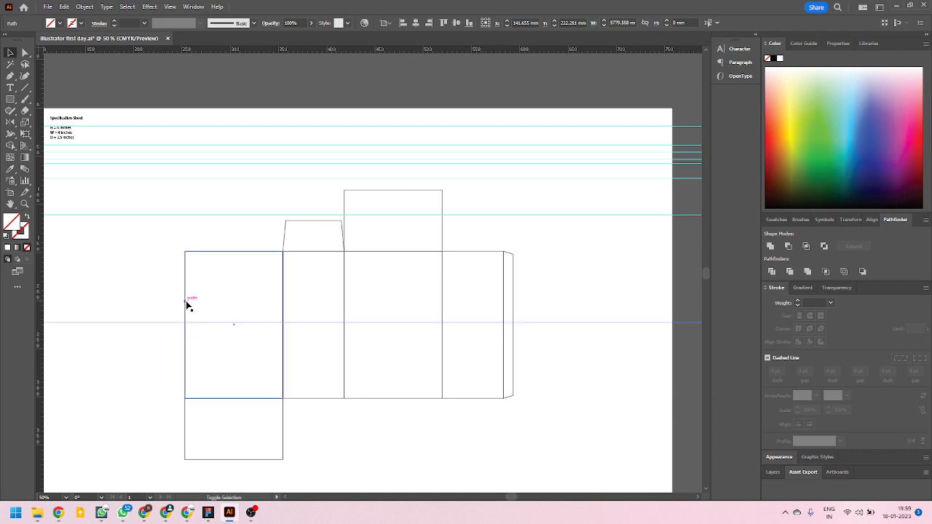
pyautogui.keyDown('shift'); pyautogui.click(186, 306); pyautogui.keyUp('shift')
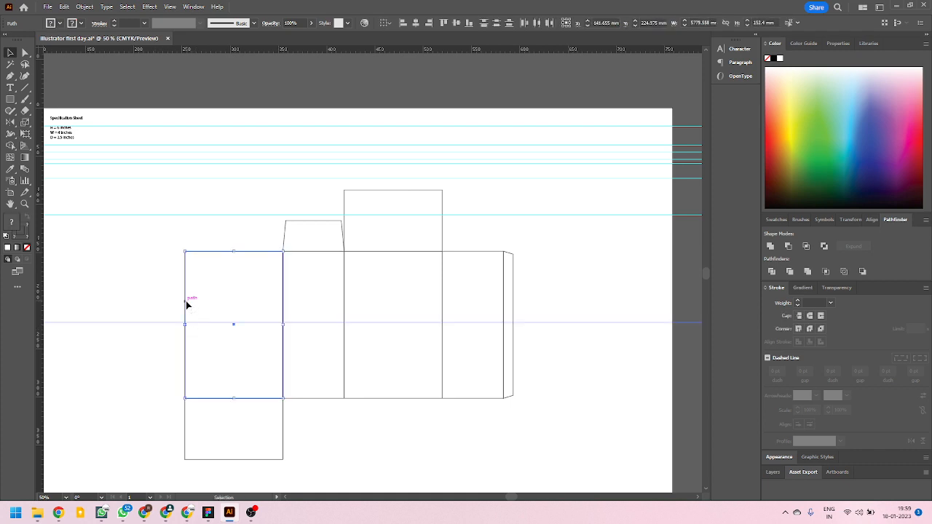
pyautogui.click(187, 303)
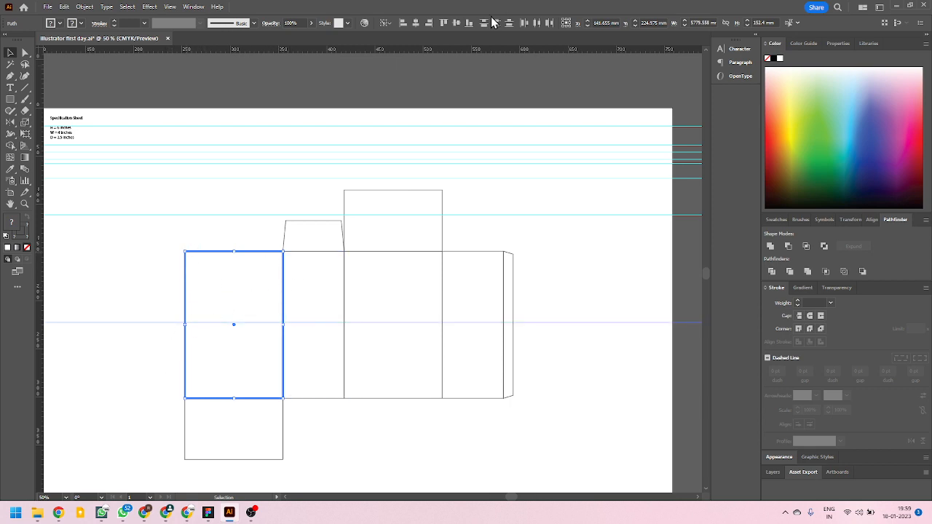
pyautogui.click(457, 22)
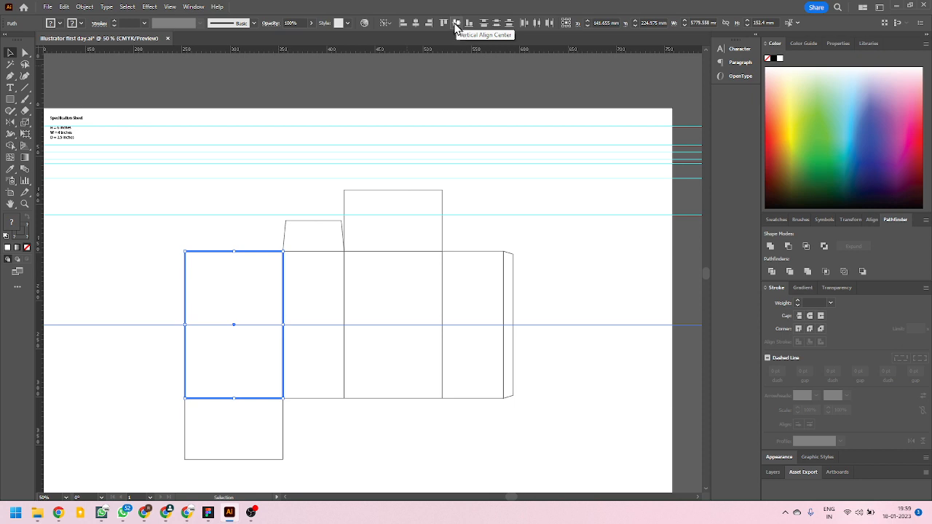
pyautogui.keyDown('shift'); pyautogui.click(309, 326); pyautogui.keyUp('shift')
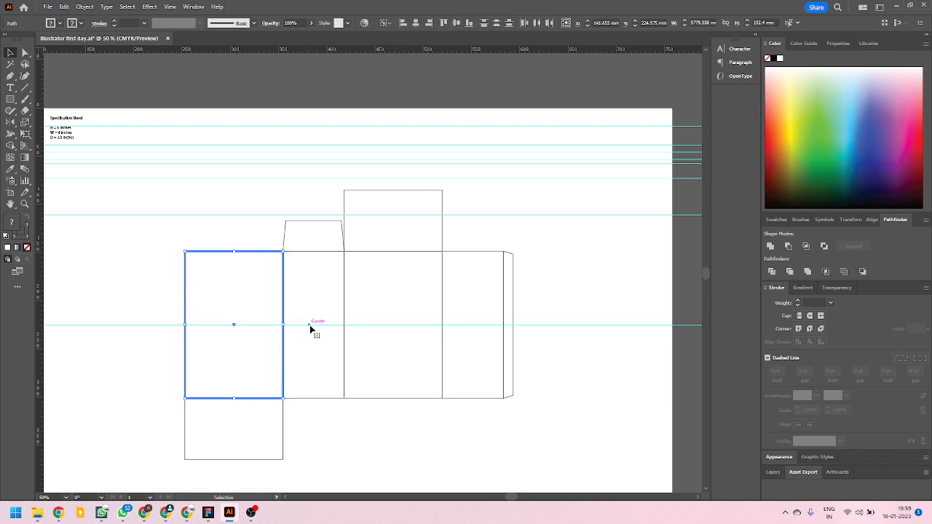
pyautogui.keyDown('shift'); pyautogui.click(412, 324); pyautogui.keyUp('shift')
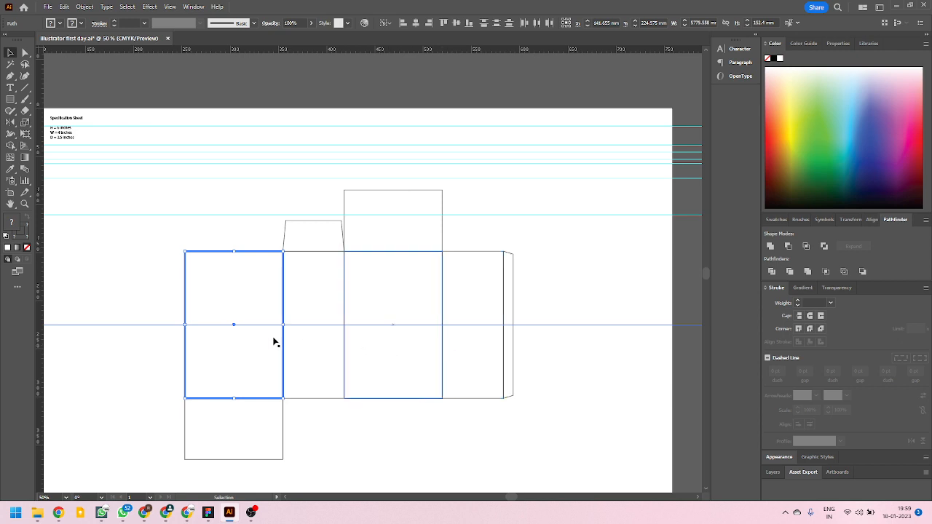
# Reflect a copy of the tapered flap across the centre guide onto the narrow panel's lower edge.
pyautogui.scroll(1, 296, 339)
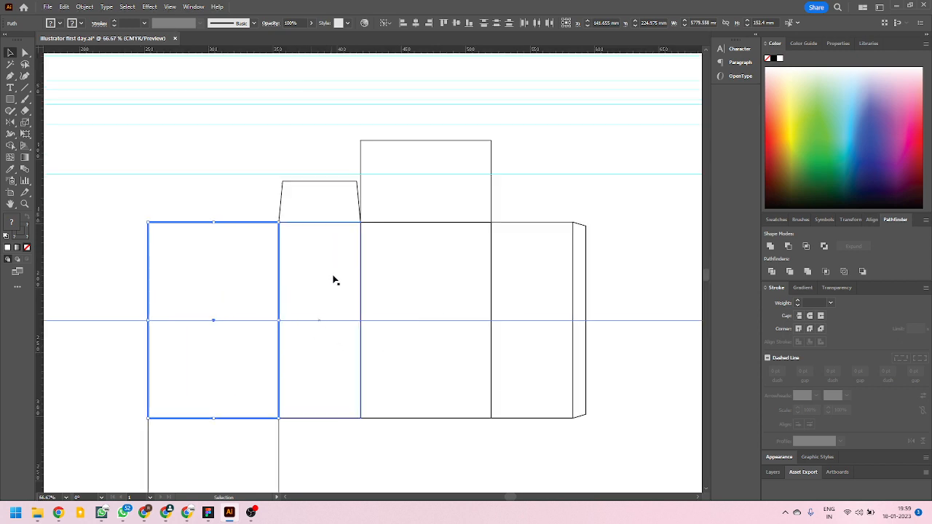
pyautogui.click(303, 188)
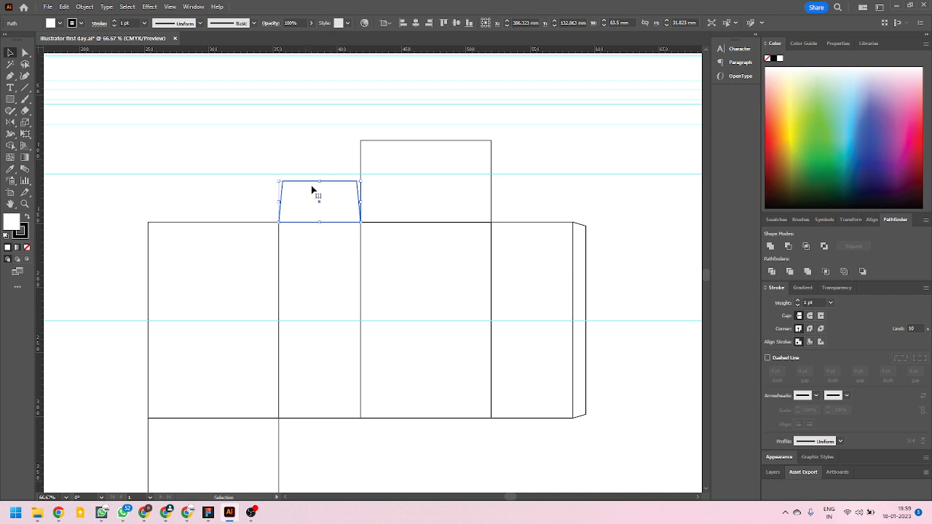
pyautogui.click(10, 122)
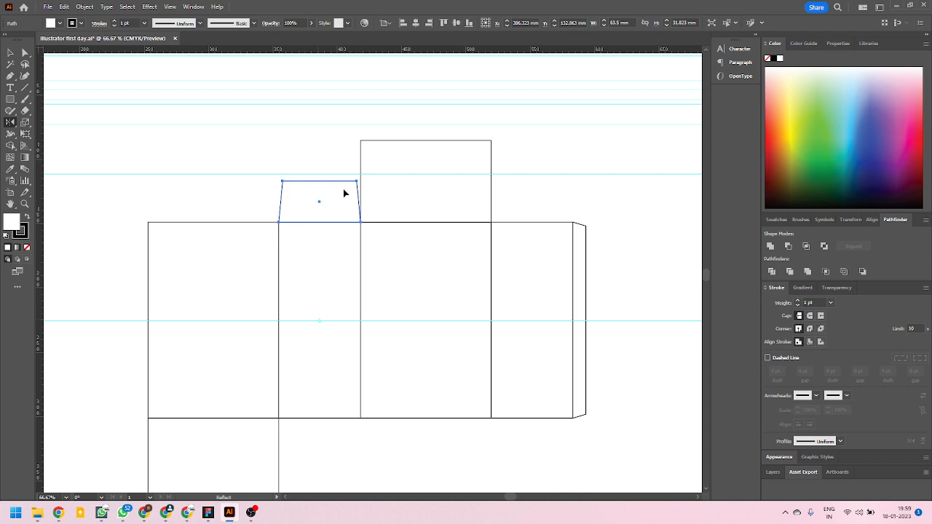
pyautogui.moveTo(333, 158); pyautogui.dragTo(384, 449)
pyautogui.scroll(3, 315, 455)
pyautogui.scroll(3, 217, 357)
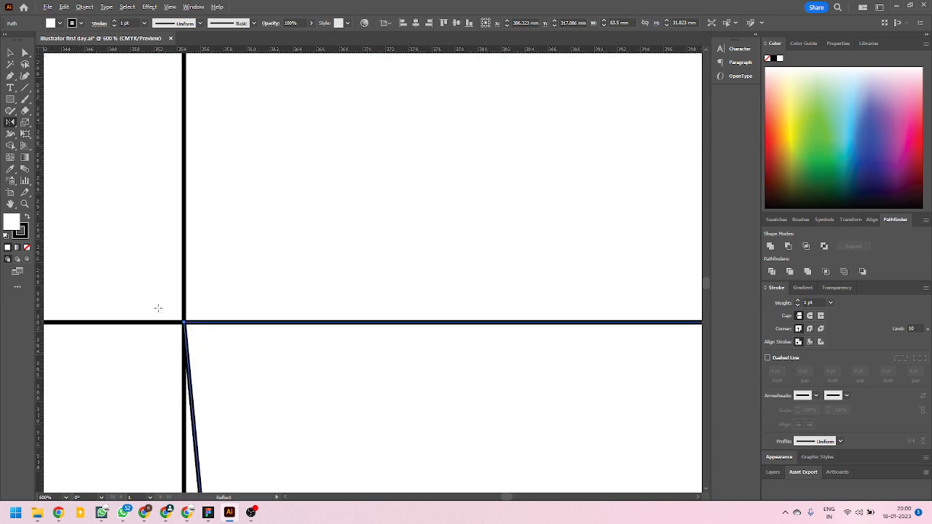
pyautogui.scroll(6, 158, 308)
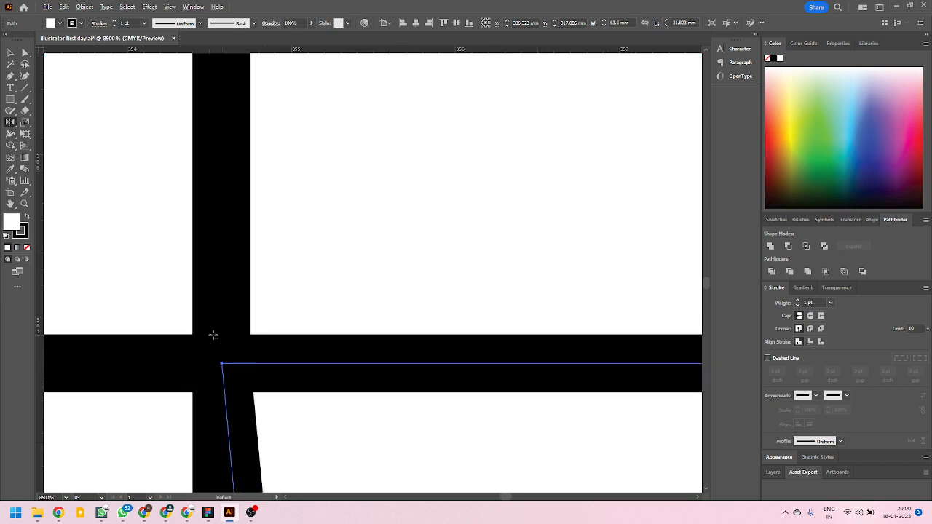
pyautogui.scroll(-15, 214, 335)
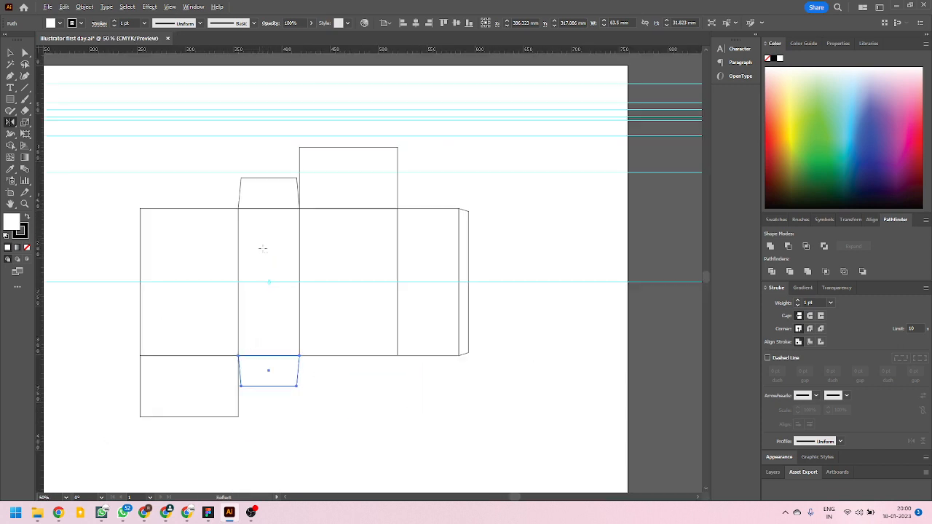
pyautogui.click(10, 52)
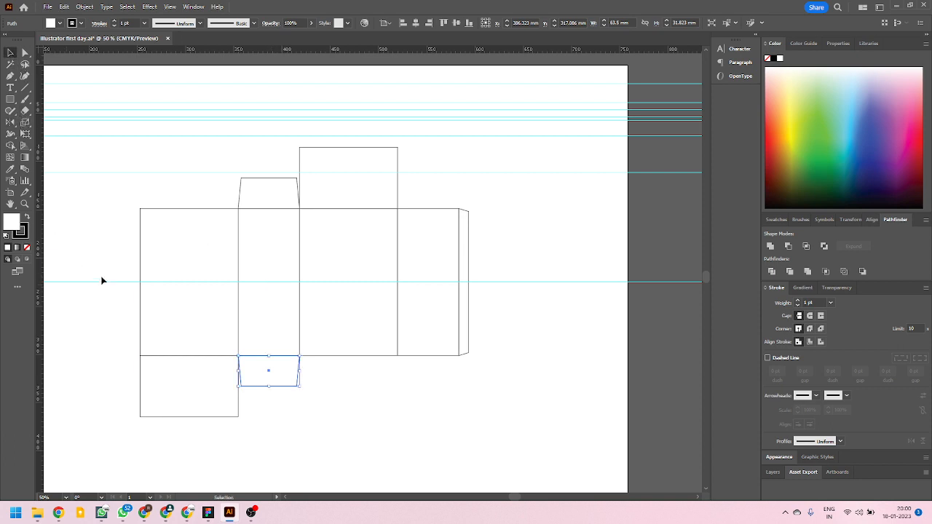
pyautogui.click(103, 244)
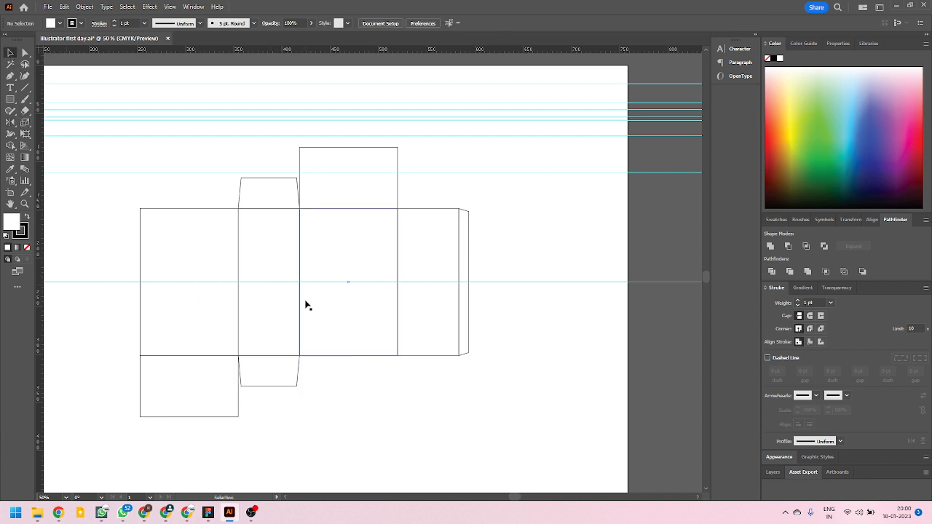
# Examine the upper and lower tapered flaps, their corners and their fit against the neighbouring rectangular flaps.
pyautogui.scroll(4, 303, 189)
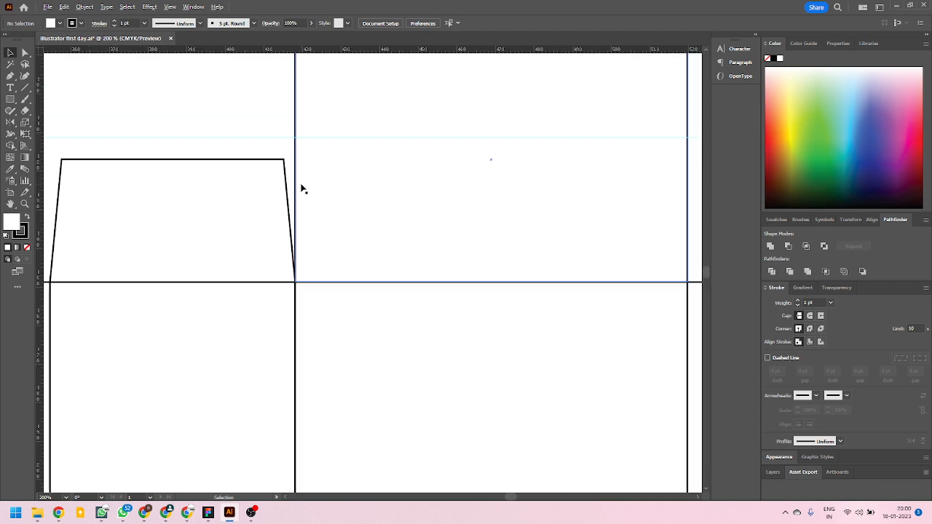
pyautogui.scroll(-4, 303, 189)
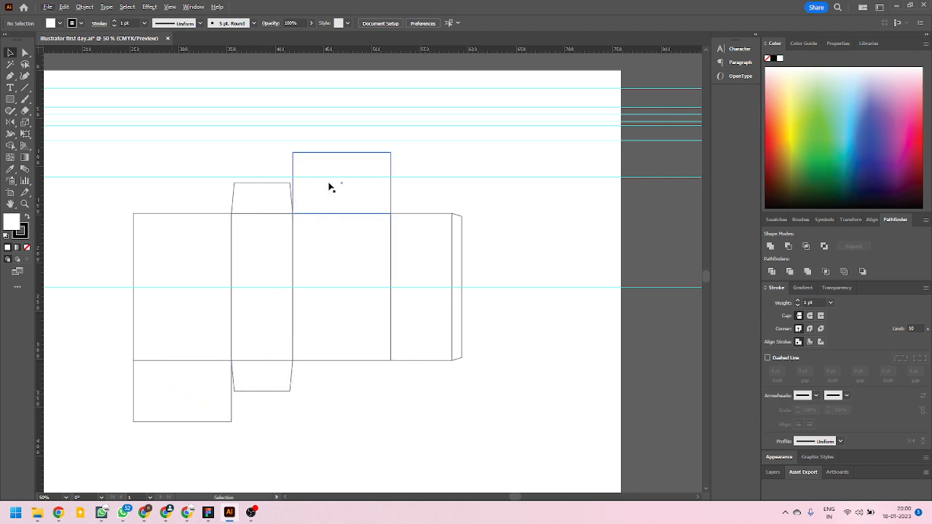
pyautogui.scroll(1, 228, 386)
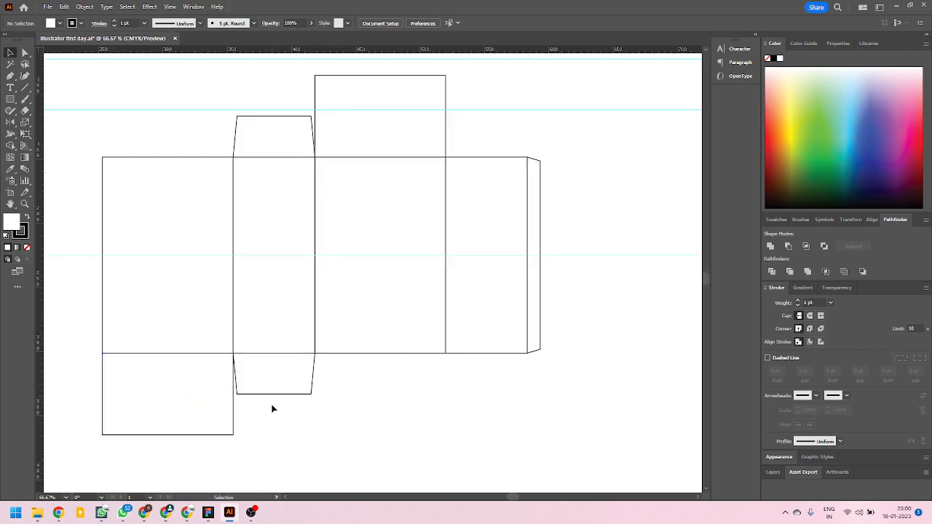
pyautogui.scroll(2, 270, 395)
pyautogui.click(25, 53)
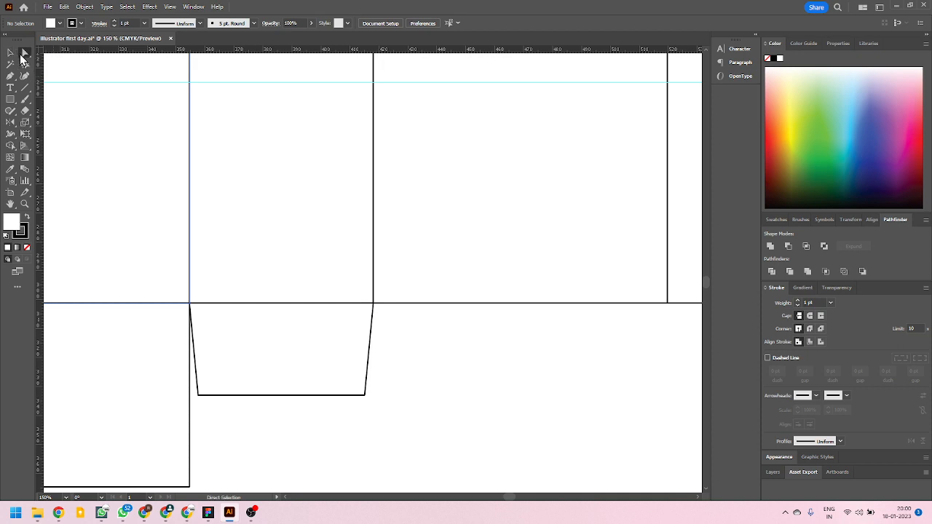
pyautogui.scroll(-2, 292, 381)
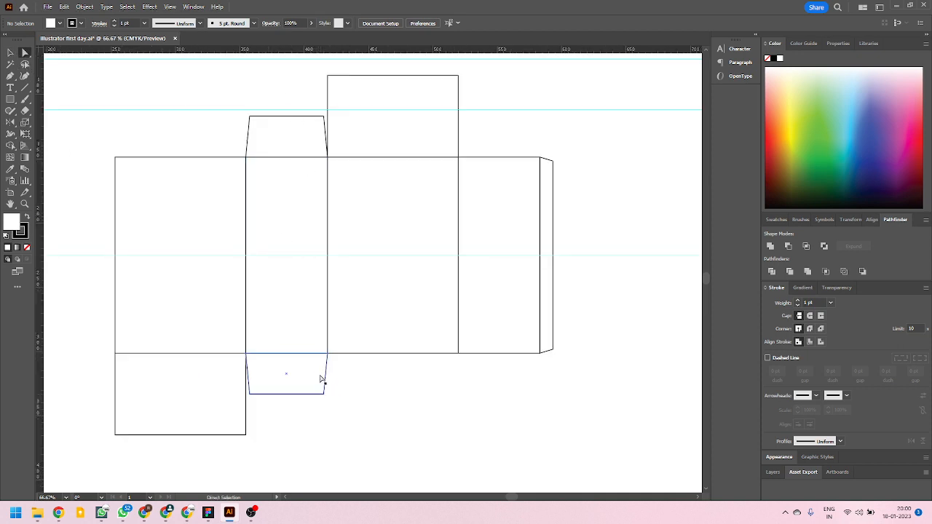
pyautogui.scroll(1, 279, 394)
pyautogui.scroll(-1, 284, 415)
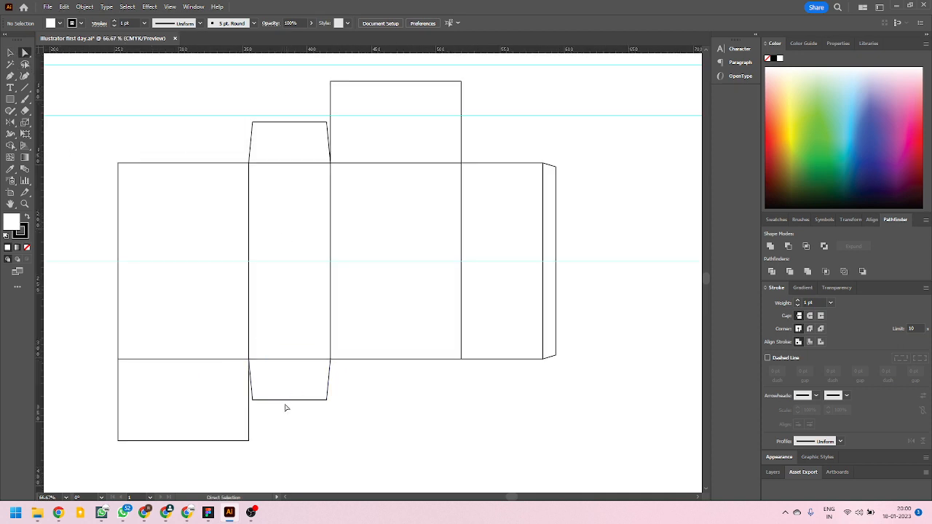
pyautogui.click(282, 397)
pyautogui.click(293, 129)
pyautogui.click(298, 410)
pyautogui.scroll(1, 306, 419)
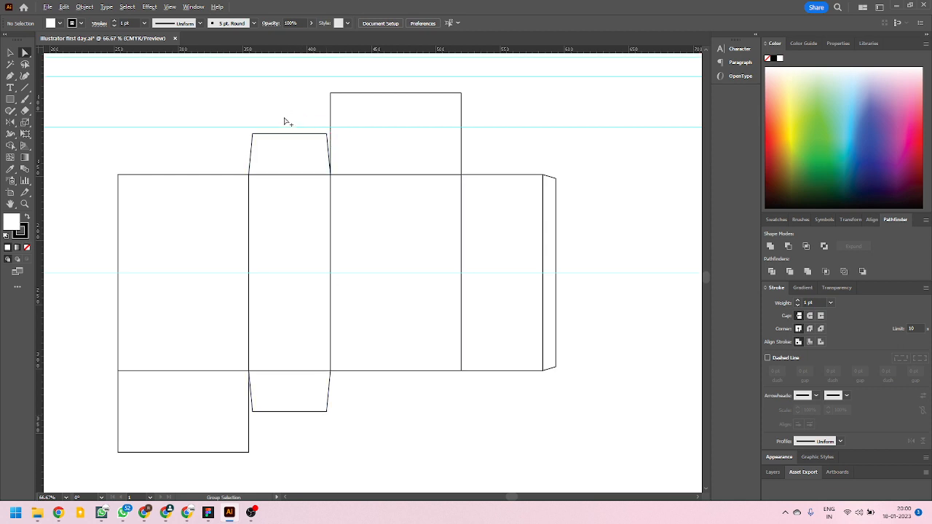
# Shorten the upper tapered flap to about 30.8 mm high by moving its two outer corner points toward the narrow panel.
pyautogui.scroll(3, 287, 121)
pyautogui.click(209, 167)
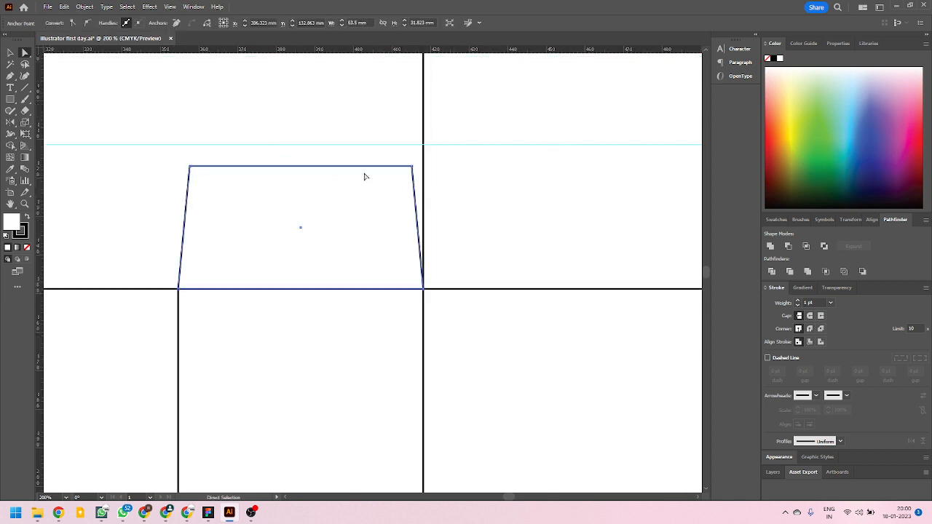
pyautogui.moveTo(173, 158); pyautogui.dragTo(417, 176)
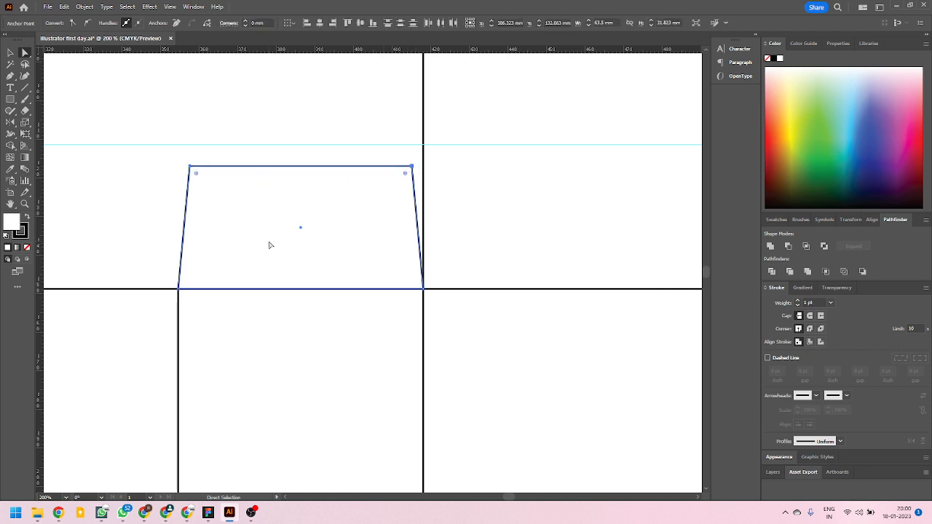
pyautogui.press('Down')
pyautogui.press('Down')
pyautogui.press('Down')
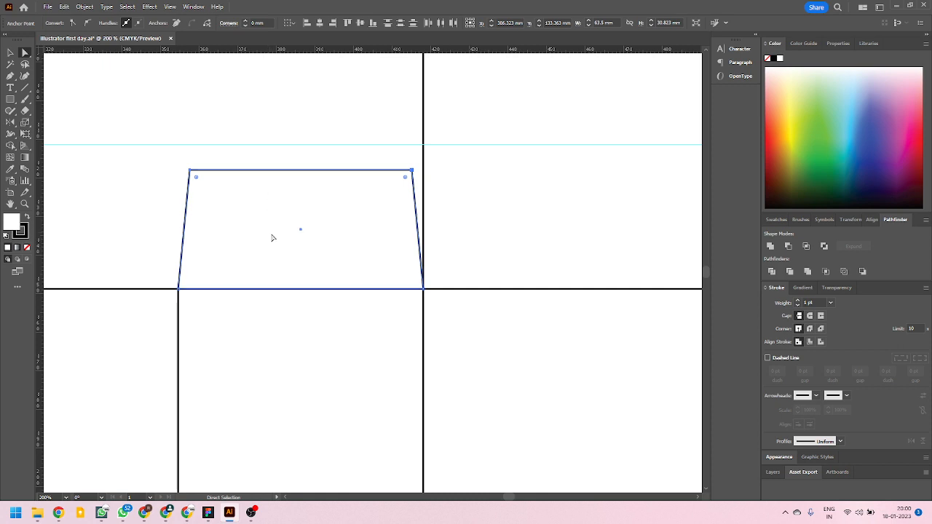
# Shorten the lower tapered flap to the same height of about 30.8 mm by moving its two outer corner points up, then deselect it.
pyautogui.scroll(-3, 284, 236)
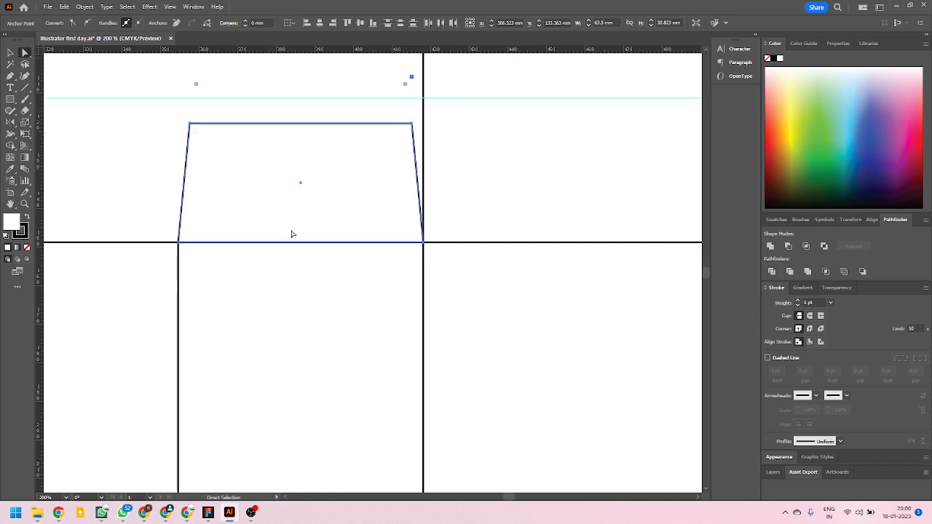
pyautogui.scroll(-3, 304, 247)
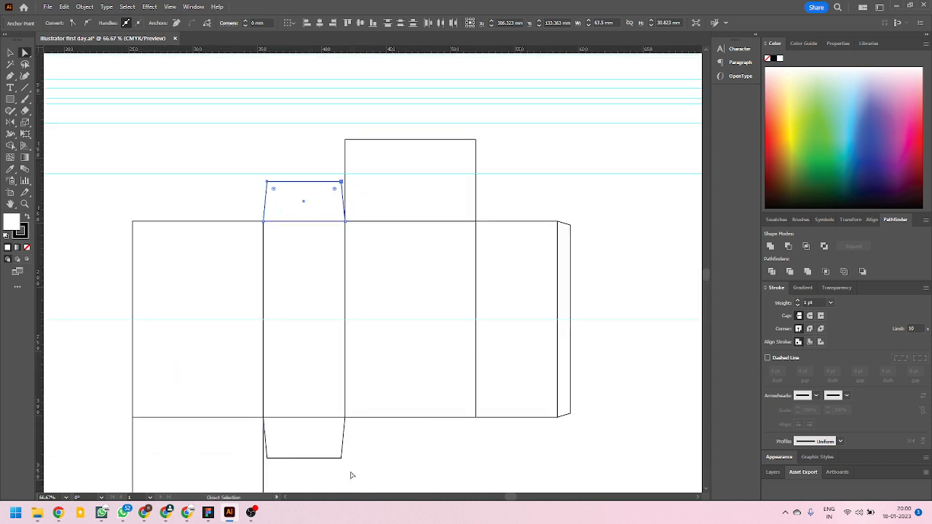
pyautogui.moveTo(351, 473); pyautogui.dragTo(266, 452)
pyautogui.press('Up')
pyautogui.press('Up')
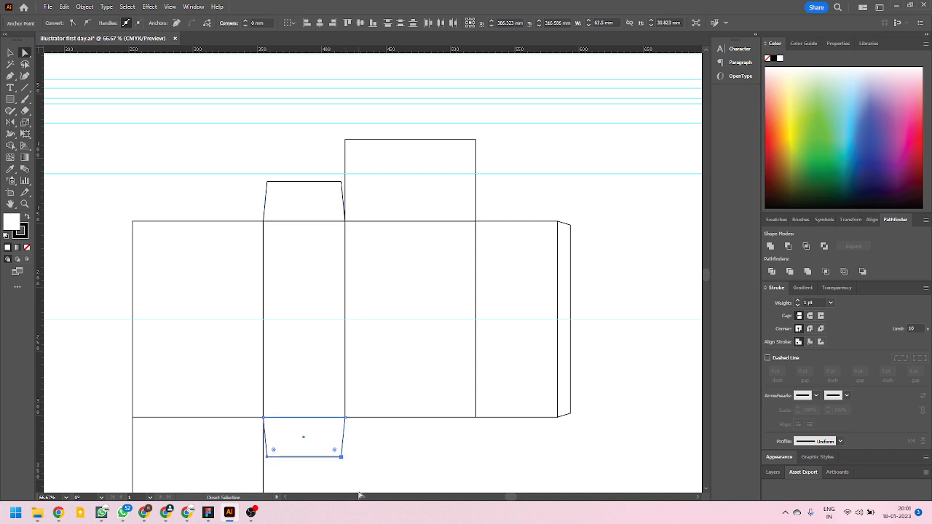
pyautogui.click(10, 53)
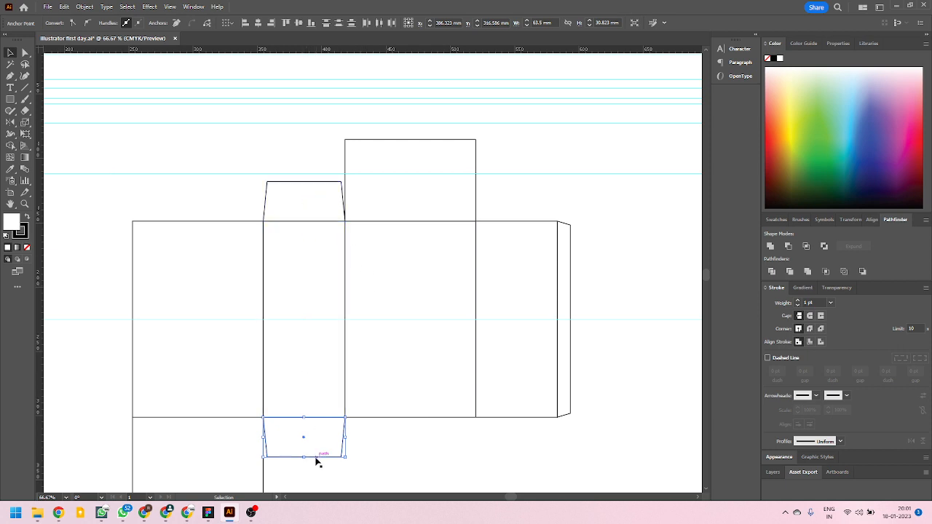
pyautogui.scroll(3, 301, 470)
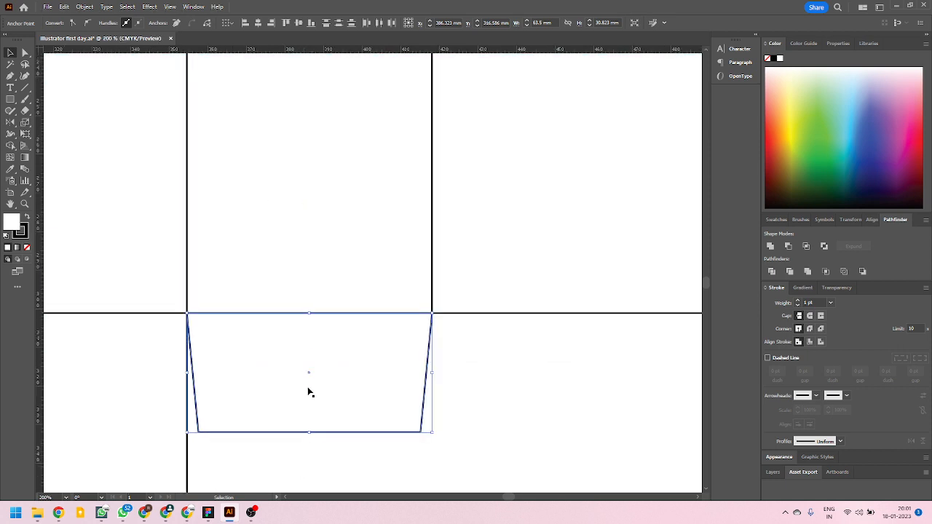
pyautogui.scroll(-5, 340, 402)
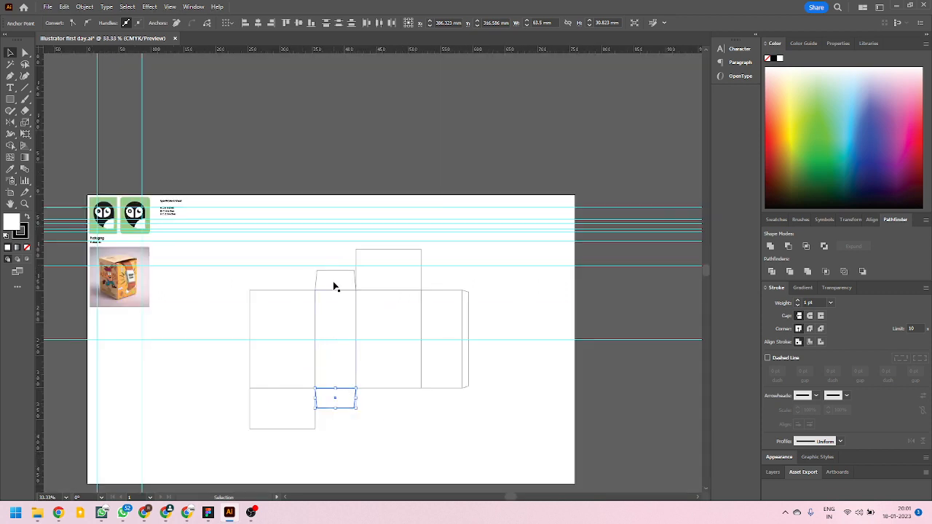
pyautogui.scroll(4, 338, 405)
pyautogui.scroll(-3, 337, 412)
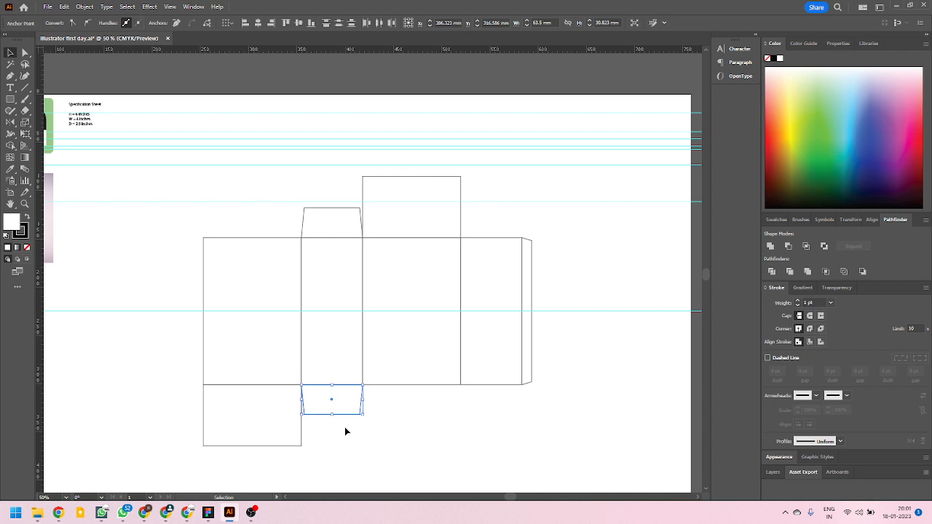
pyautogui.click(373, 431)
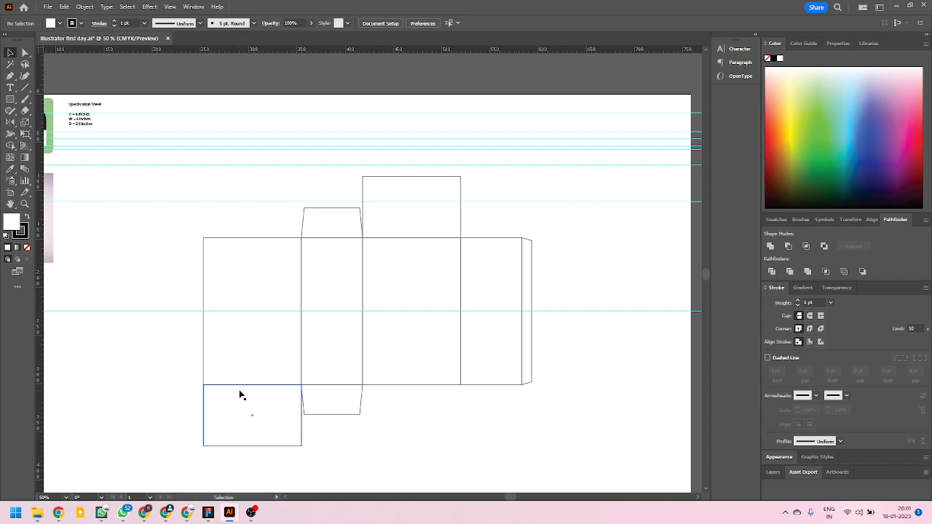
# Place a copy of the lower rectangular flap directly below it, sharing its outer edge.
pyautogui.scroll(-2, 248, 430)
pyautogui.scroll(2, 241, 411)
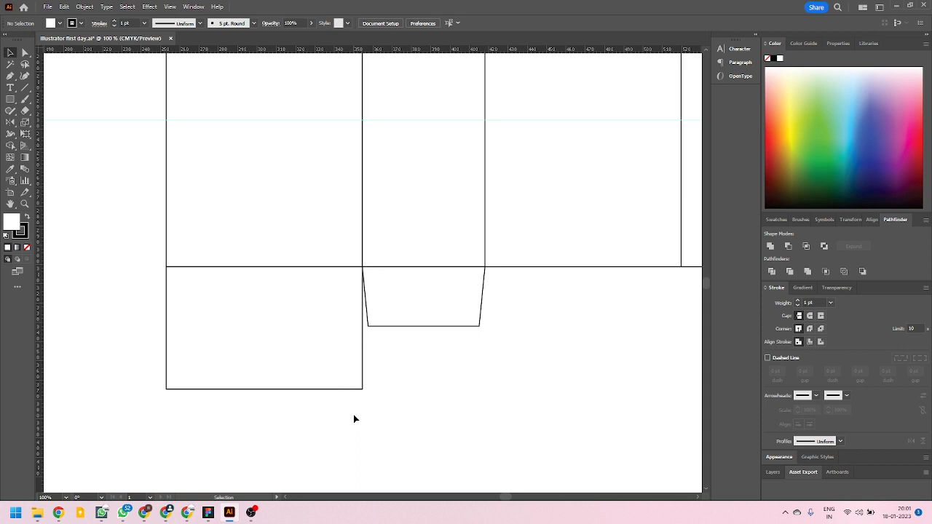
pyautogui.scroll(-1, 350, 422)
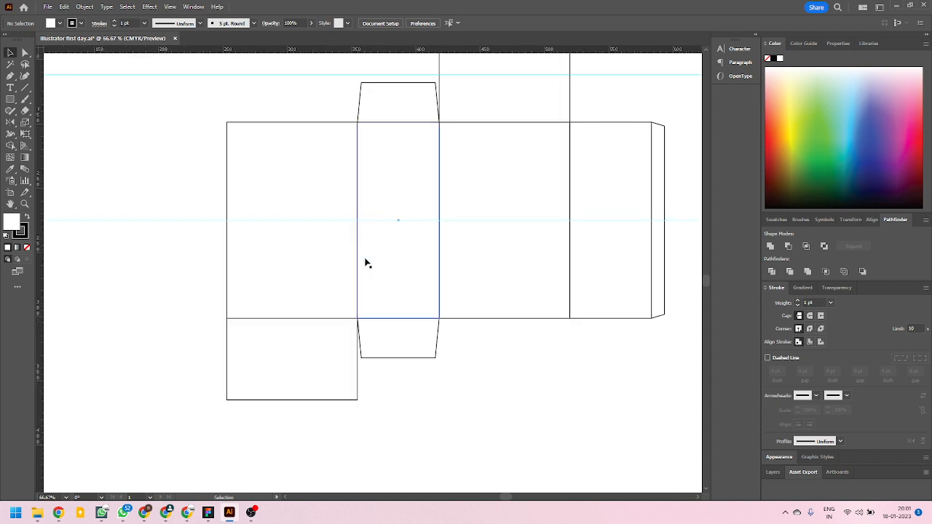
pyautogui.scroll(-2, 298, 389)
pyautogui.scroll(2, 284, 409)
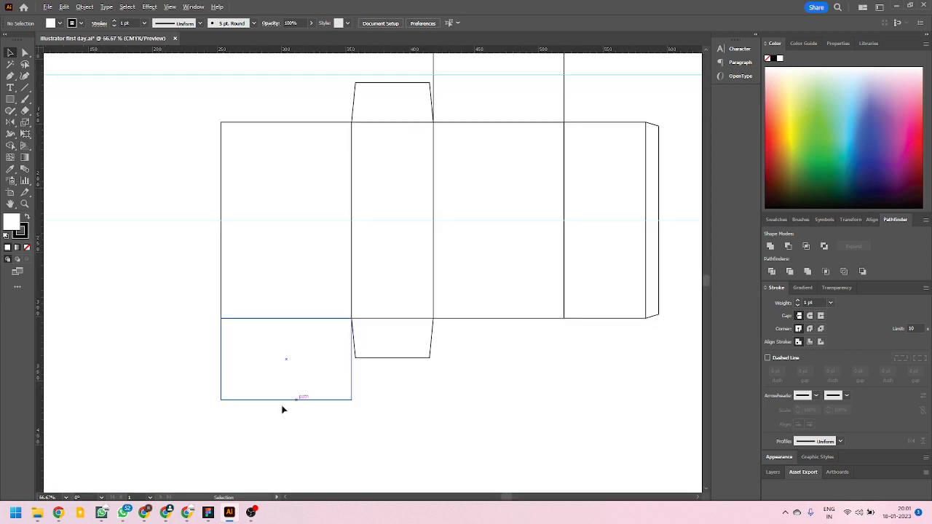
pyautogui.moveTo(222, 347); pyautogui.dragTo(227, 430)
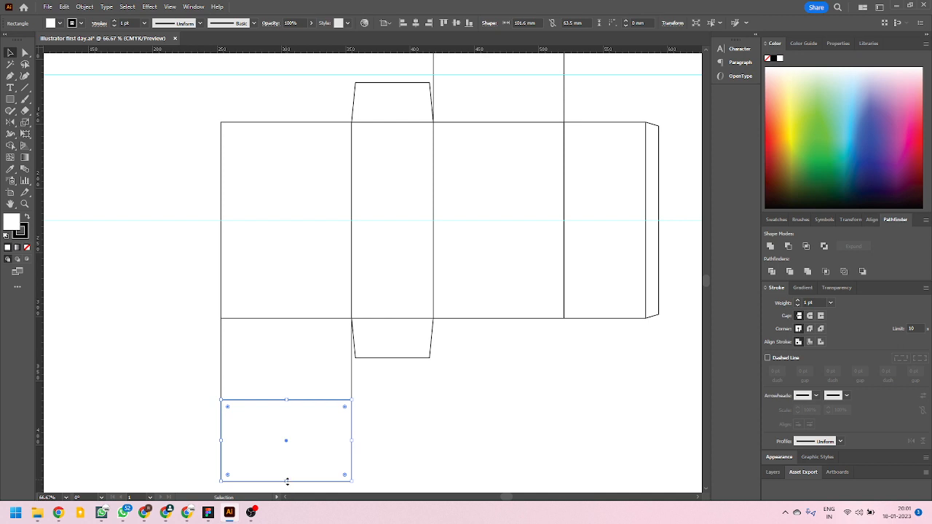
# Shorten the copied rectangle into a narrow tuck flap and set its height to 20 mm.
pyautogui.moveTo(287, 481); pyautogui.dragTo(280, 428)
pyautogui.click(671, 24)
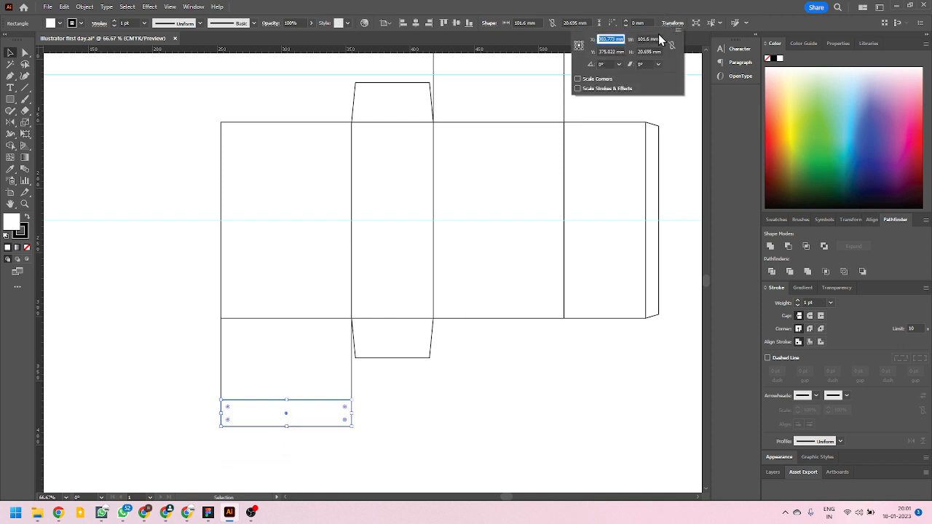
pyautogui.click(649, 52)
pyautogui.write('20')
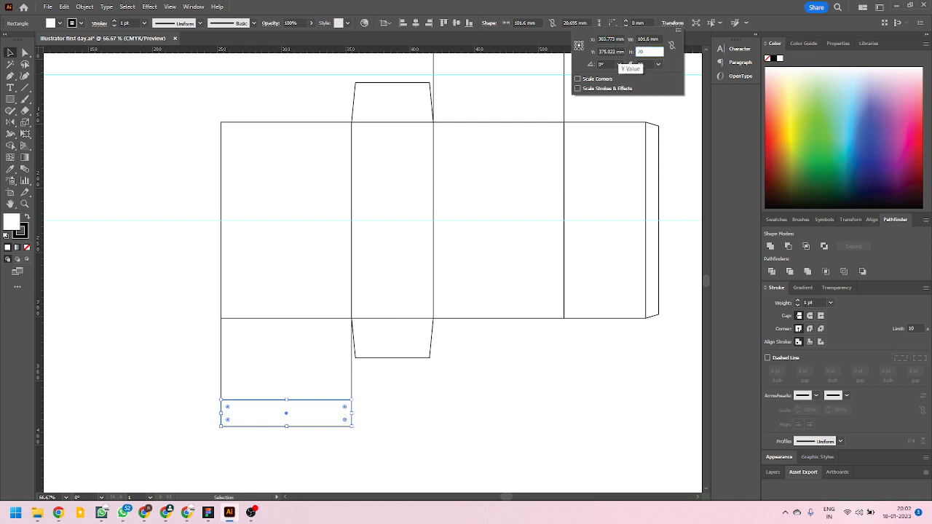
pyautogui.press('Return')
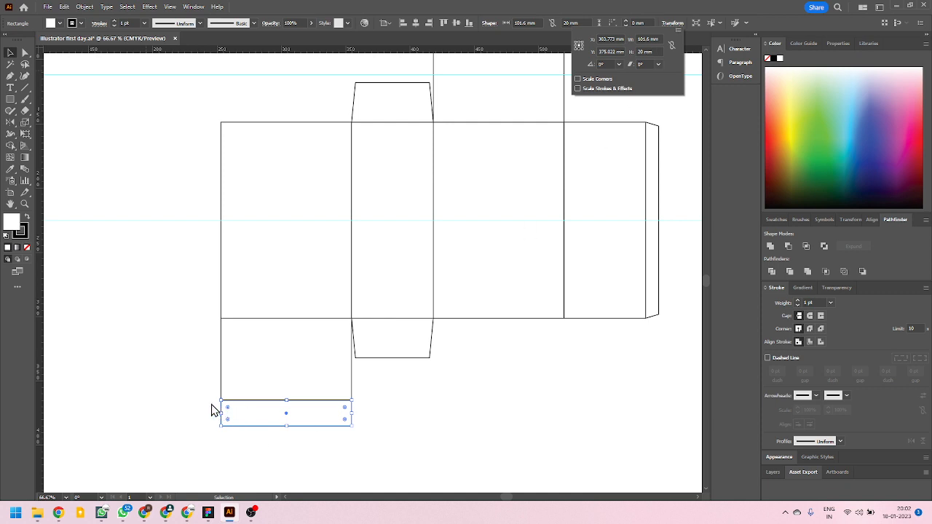
# Align the tuck flap's upper edge exactly with the lower rectangular flap's outer edge, then deselect it.
pyautogui.scroll(7, 216, 408)
pyautogui.moveTo(248, 354)
pyautogui.mouseDown()
pyautogui.moveTo(248, 362)
pyautogui.moveTo(248, 353)
pyautogui.mouseUp()
pyautogui.moveTo(247, 352); pyautogui.dragTo(246, 349)
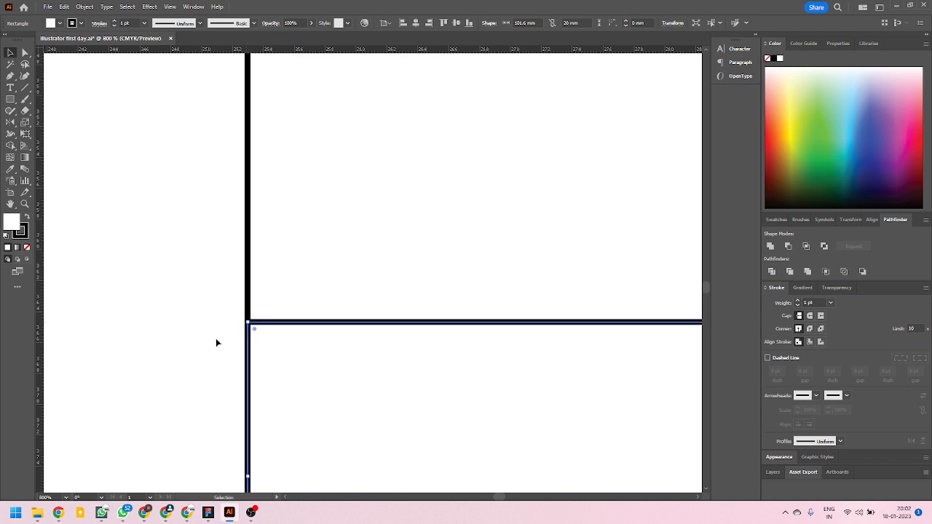
pyautogui.click(211, 335)
pyautogui.keyDown('alt'); pyautogui.scroll(-7, 196, 329); pyautogui.keyUp('alt')
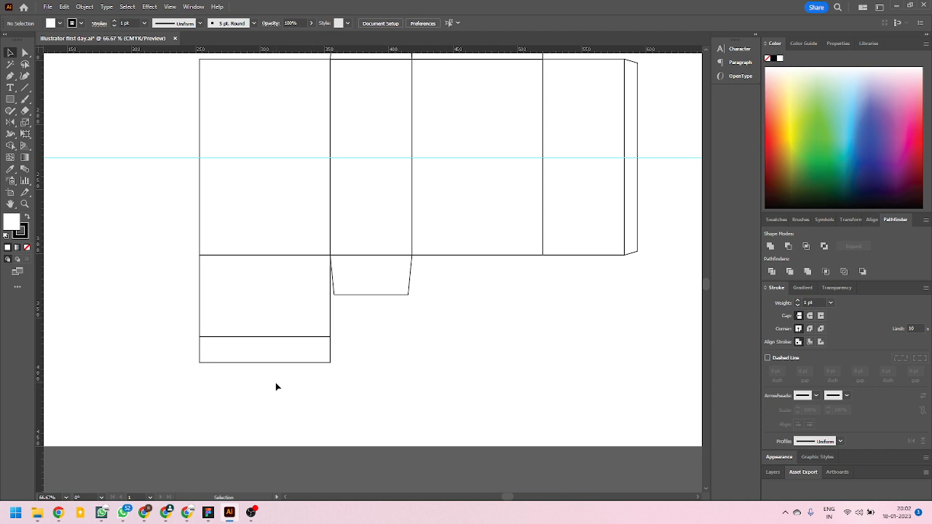
# Round the tuck flap's two outer corners to a radius of about 6.7 mm.
pyautogui.keyDown('alt'); pyautogui.scroll(-1, 263, 396); pyautogui.keyUp('alt')
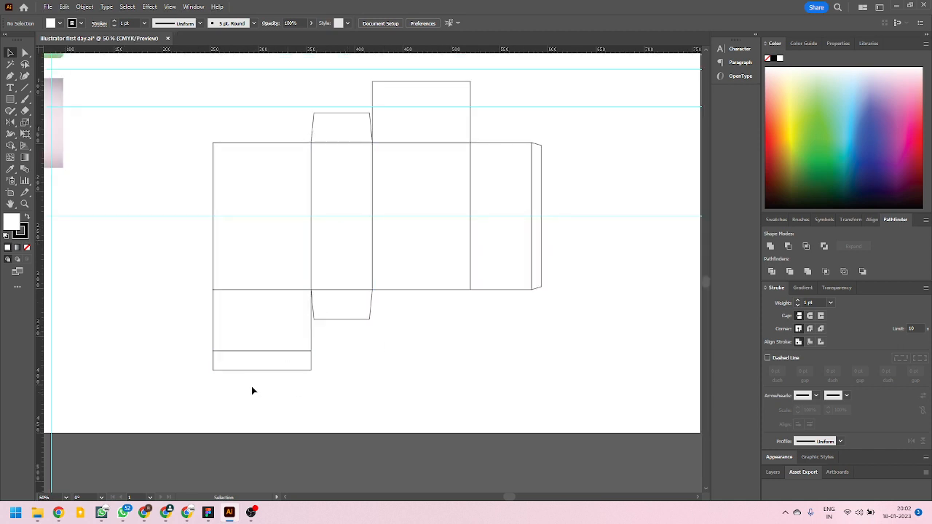
pyautogui.keyDown('alt'); pyautogui.scroll(2, 253, 361); pyautogui.keyUp('alt')
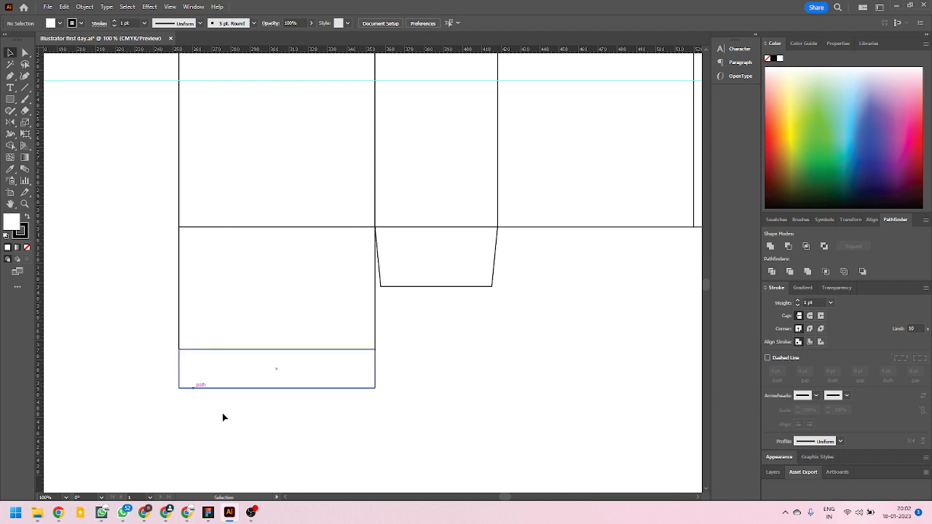
pyautogui.keyDown('alt'); pyautogui.scroll(-3, 404, 180); pyautogui.keyUp('alt')
pyautogui.keyDown('alt'); pyautogui.scroll(4, 323, 375); pyautogui.keyUp('alt')
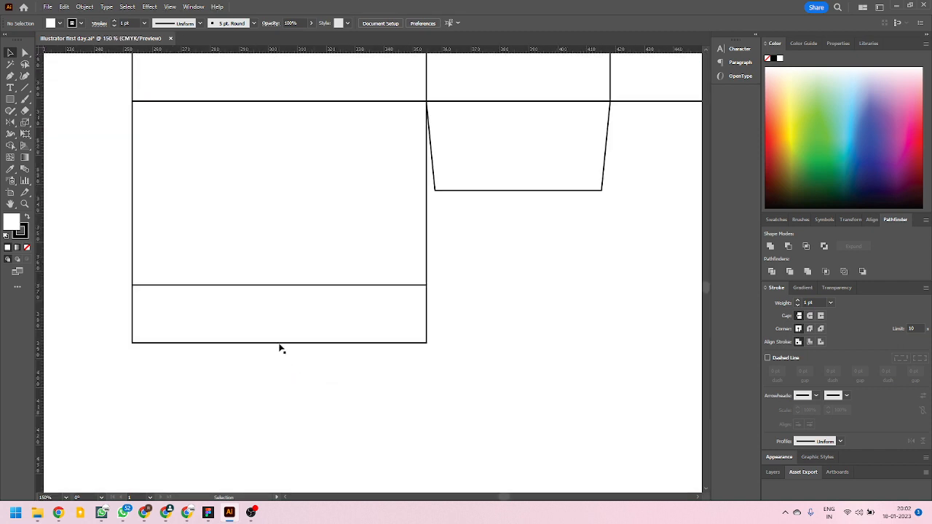
pyautogui.click(279, 343)
pyautogui.click(25, 53)
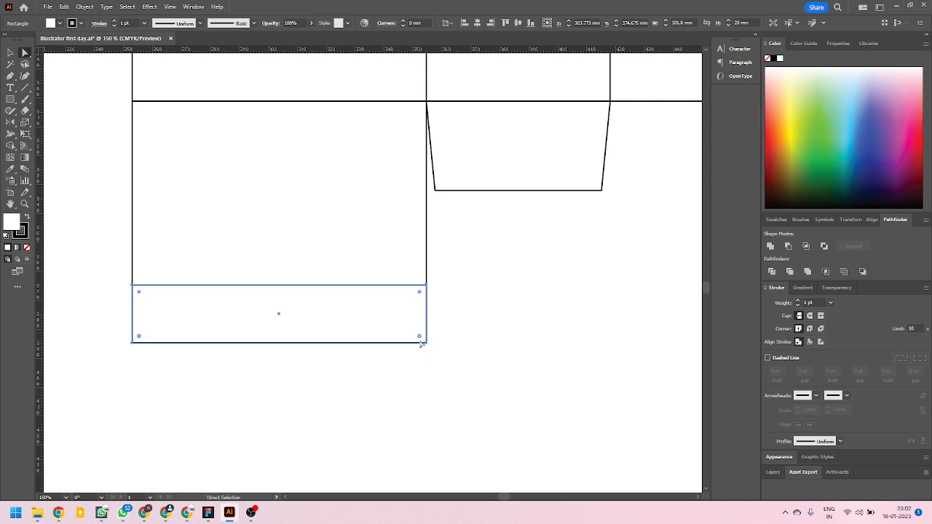
pyautogui.moveTo(421, 338)
pyautogui.mouseDown()
pyautogui.moveTo(419, 314)
pyautogui.moveTo(418, 322)
pyautogui.mouseUp()
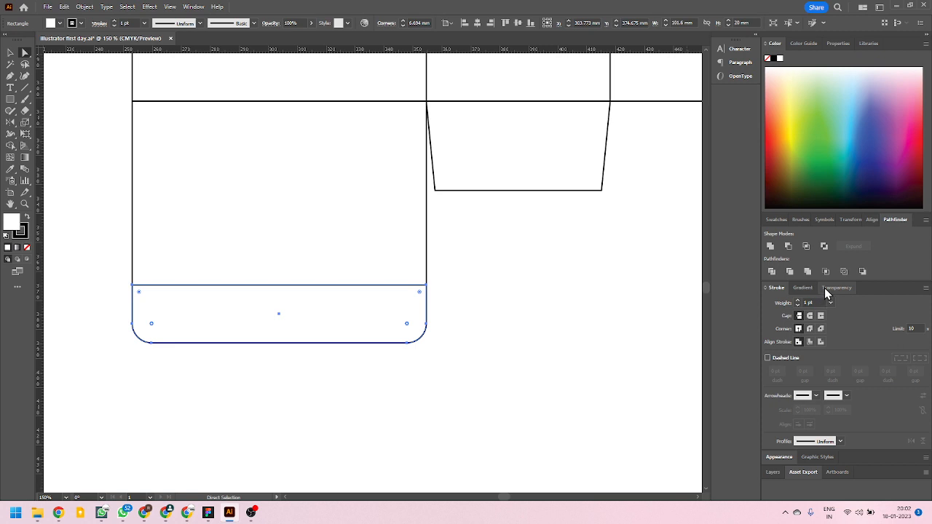
# Set the radius of both rounded outer corners of the tuck flap to 5 mm.
pyautogui.click(837, 44)
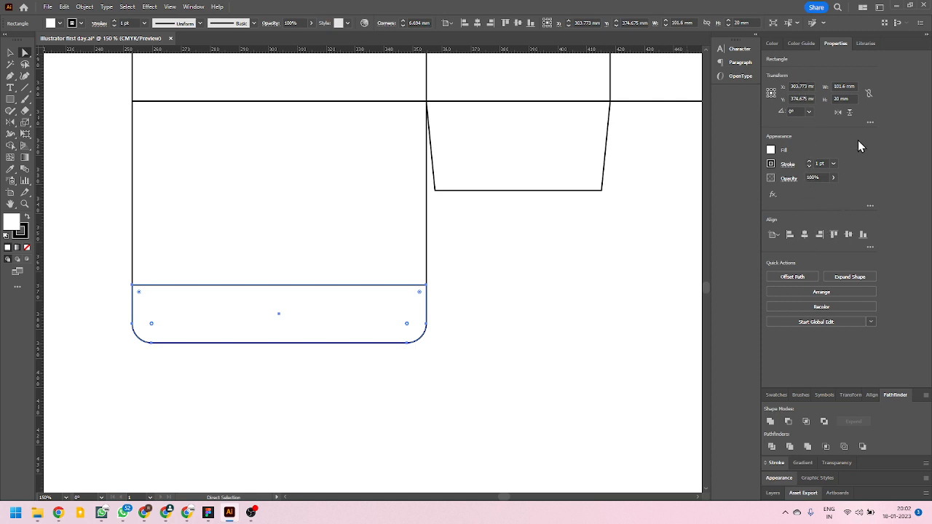
pyautogui.click(870, 123)
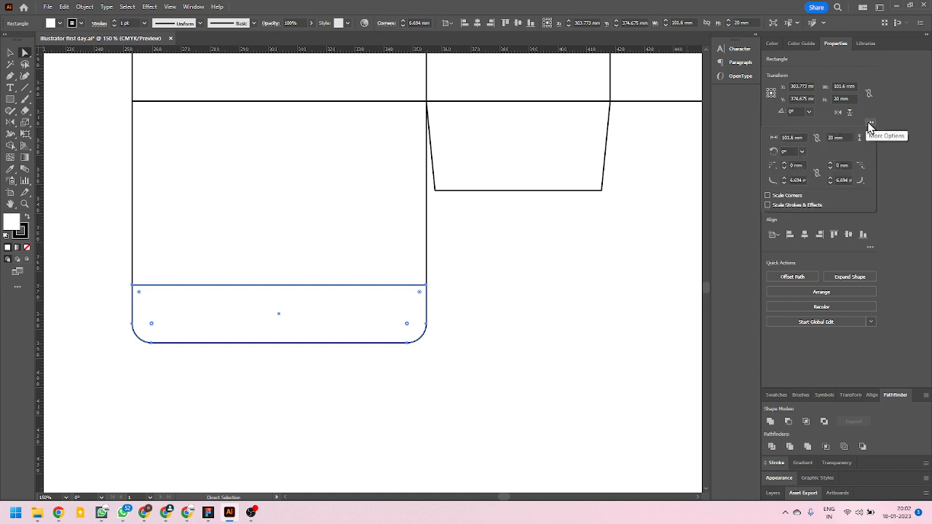
pyautogui.click(791, 178)
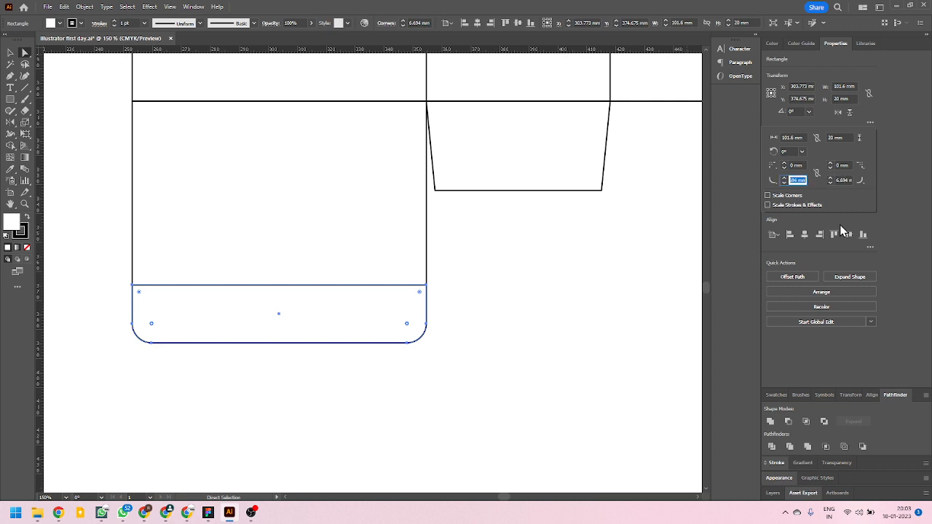
pyautogui.write('5')
pyautogui.click(839, 180)
pyautogui.write('5')
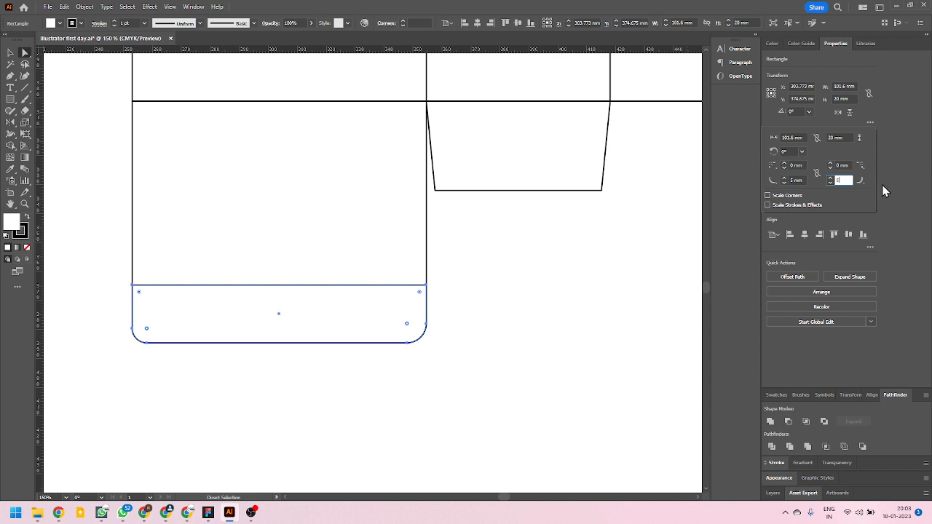
pyautogui.press('Return')
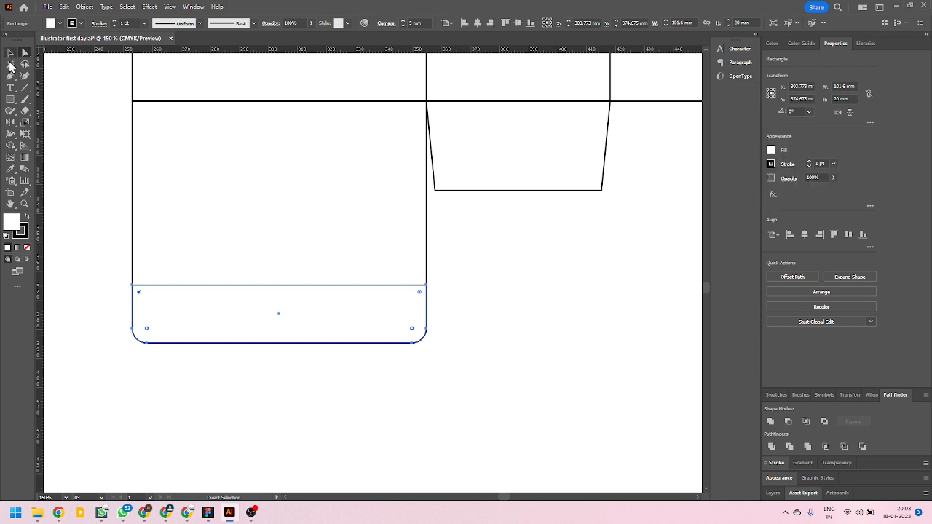
# Taper the tuck flap by nudging the points of both rounded corners inward about 1 mm, then deselect it.
pyautogui.scroll(1, 119, 338)
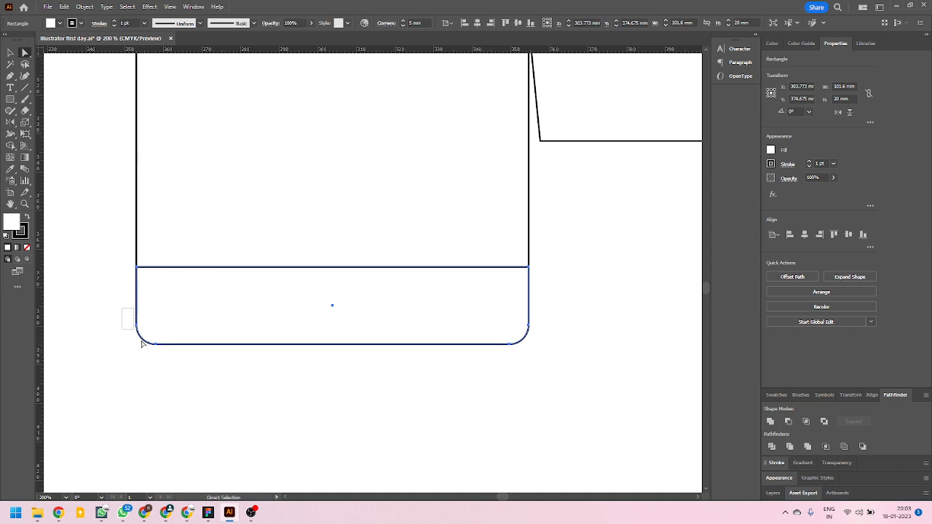
pyautogui.moveTo(123, 309); pyautogui.dragTo(169, 370)
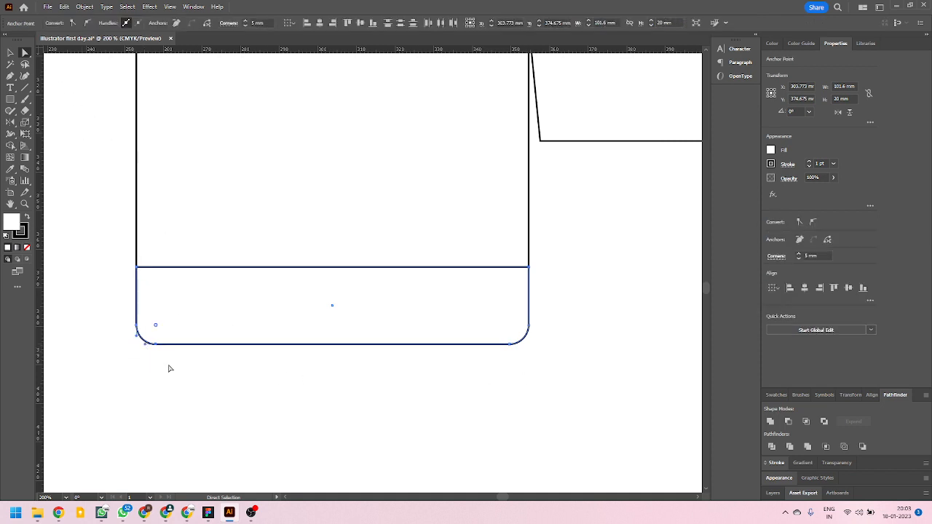
pyautogui.press('Right')
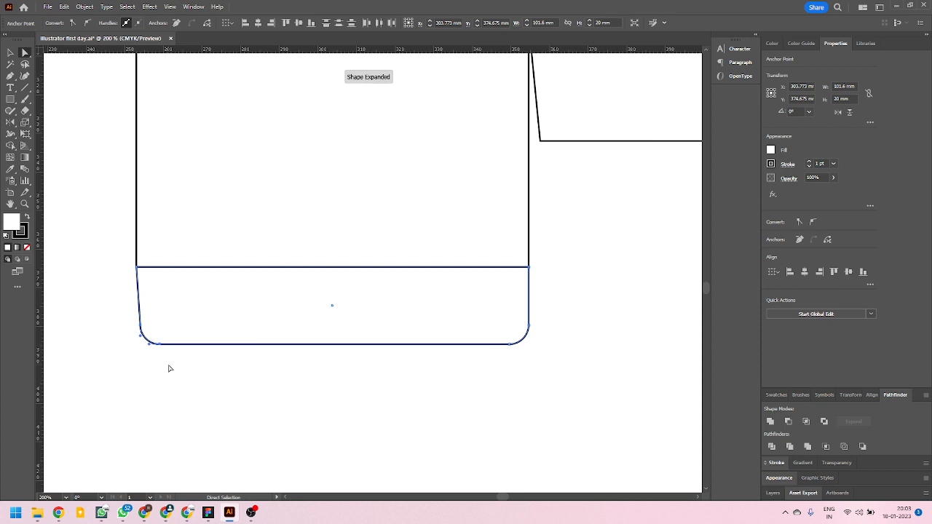
pyautogui.moveTo(495, 321); pyautogui.dragTo(495, 321)
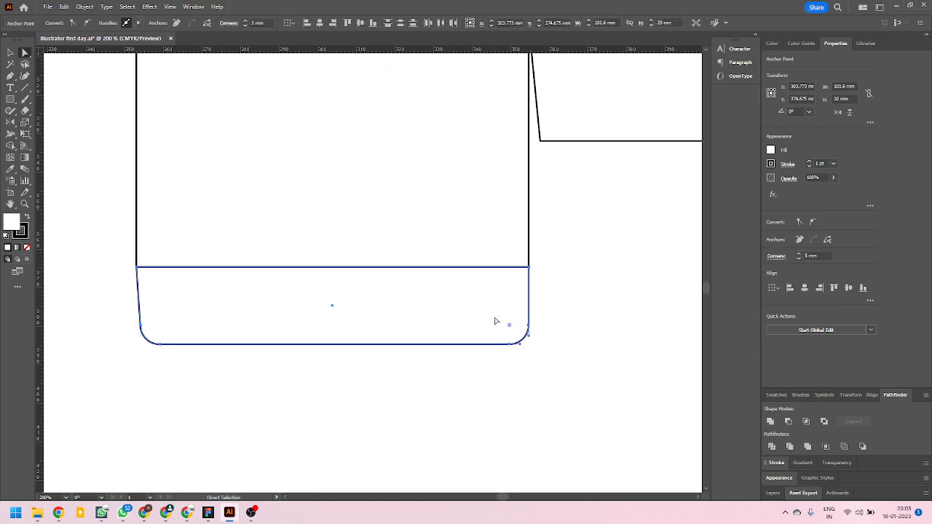
pyautogui.press('Left')
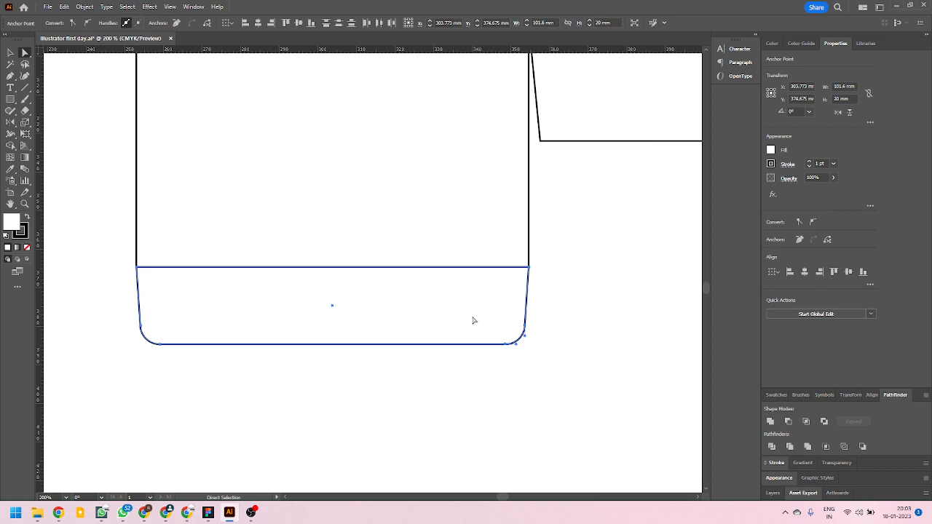
pyautogui.keyDown('alt'); pyautogui.scroll(-2, 370, 348); pyautogui.keyUp('alt')
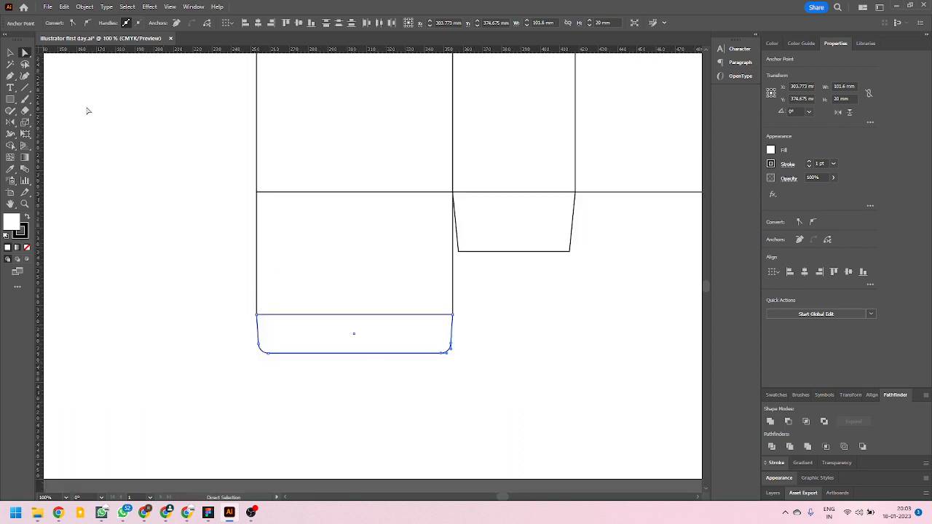
pyautogui.click(11, 53)
pyautogui.click(127, 223)
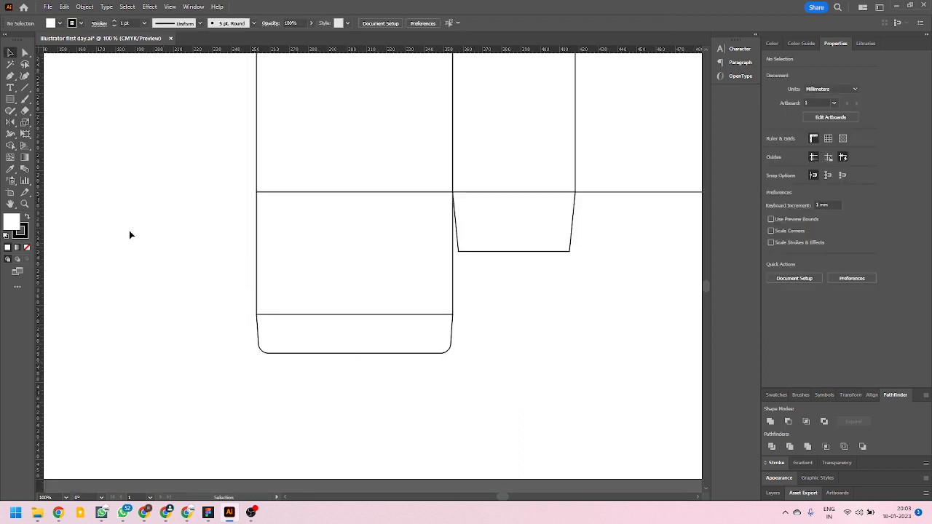
# Reflect a copy of the rounded tuck flap across the horizontal centre guide to above the box layout.
pyautogui.keyDown('alt'); pyautogui.scroll(-2, 169, 295); pyautogui.keyUp('alt')
pyautogui.scroll(2, 375, 325)
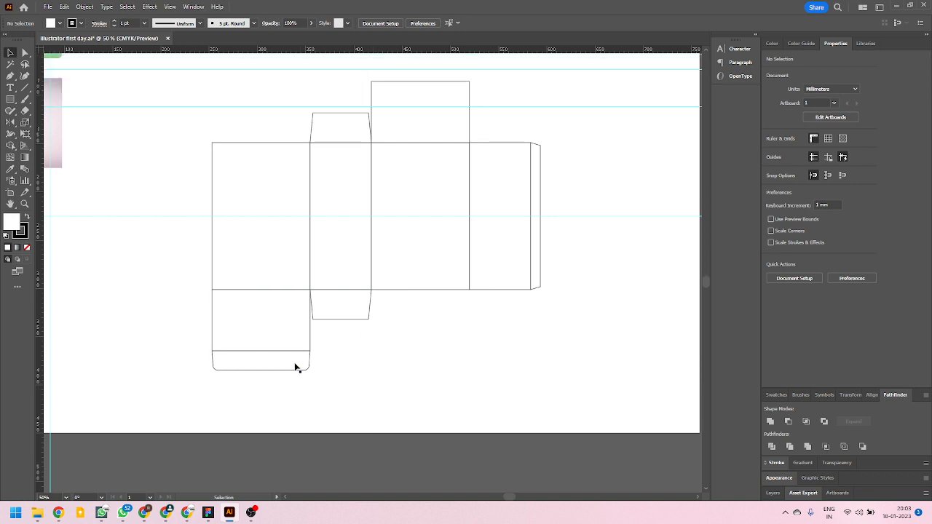
pyautogui.scroll(1, 291, 379)
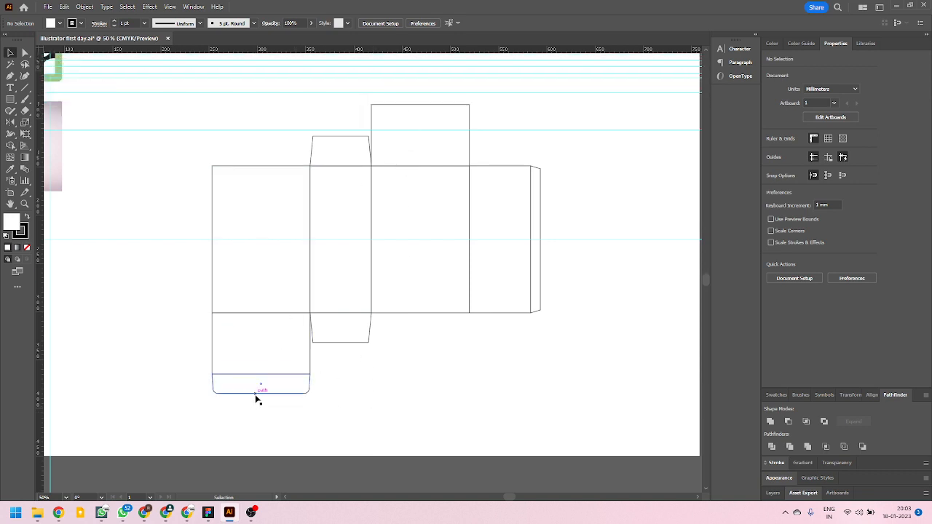
pyautogui.click(256, 398)
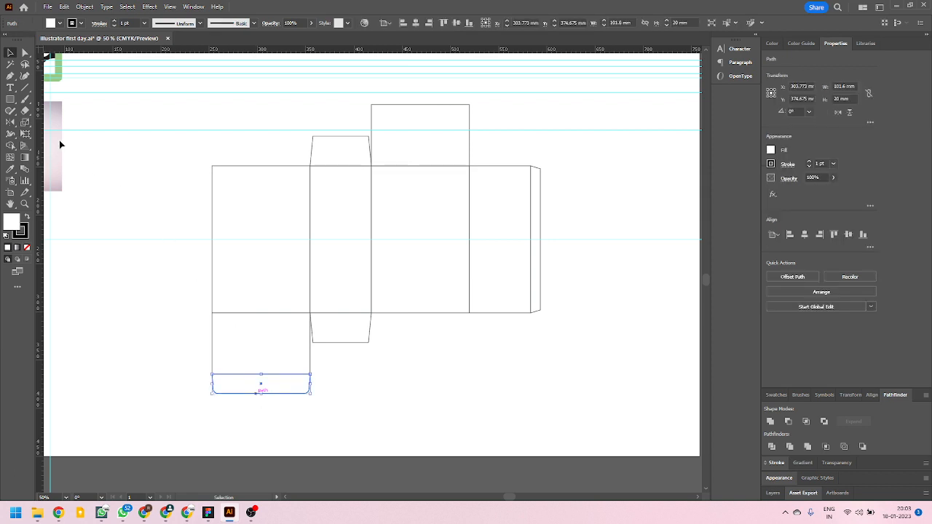
pyautogui.click(11, 122)
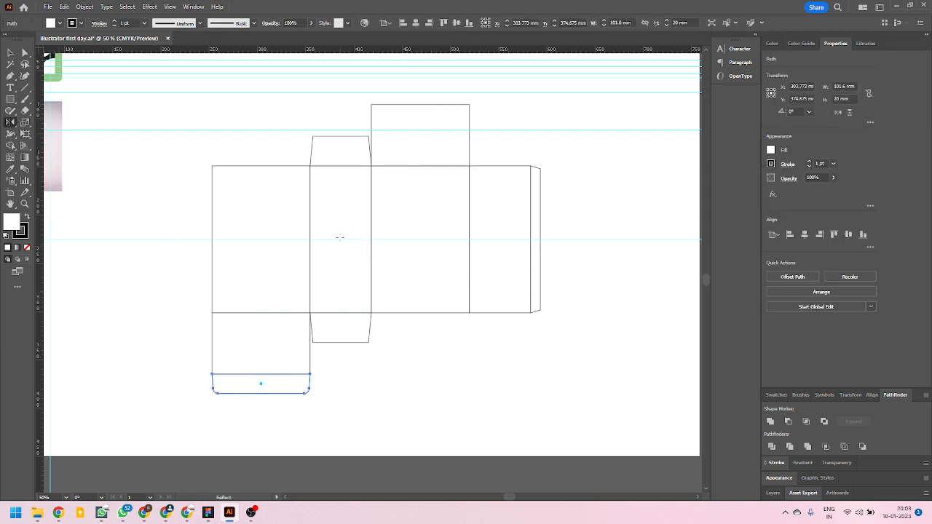
pyautogui.click(263, 241)
pyautogui.moveTo(362, 437); pyautogui.dragTo(294, 149)
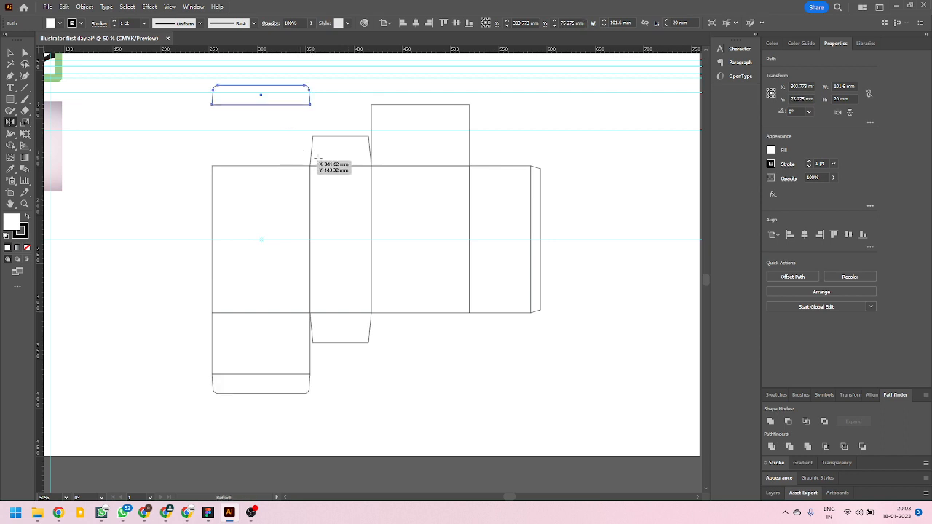
# Move the reflected tuck flap onto the upper edge of the third panel's top flap so their corners meet, then deselect it.
pyautogui.scroll(2, 365, 168)
pyautogui.scroll(4, 366, 168)
pyautogui.scroll(-3, 374, 190)
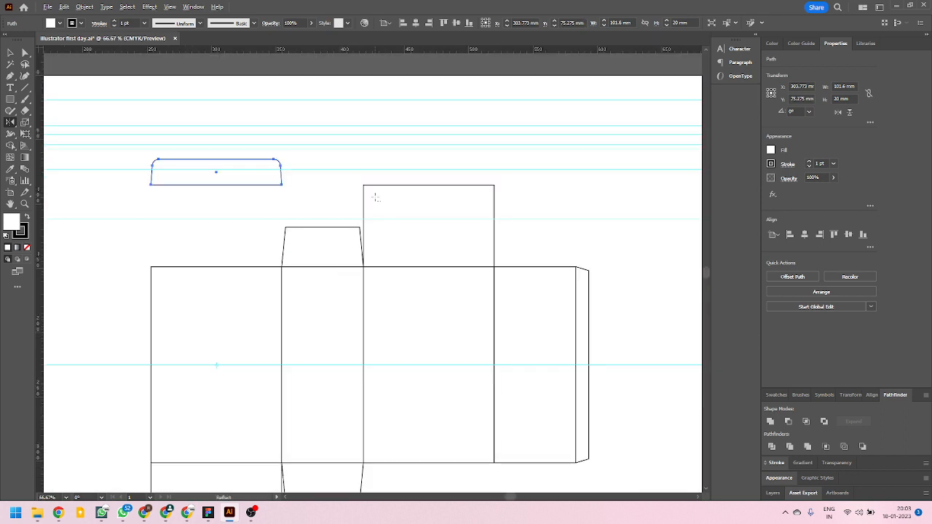
pyautogui.scroll(-1, 375, 196)
pyautogui.scroll(-2, 376, 196)
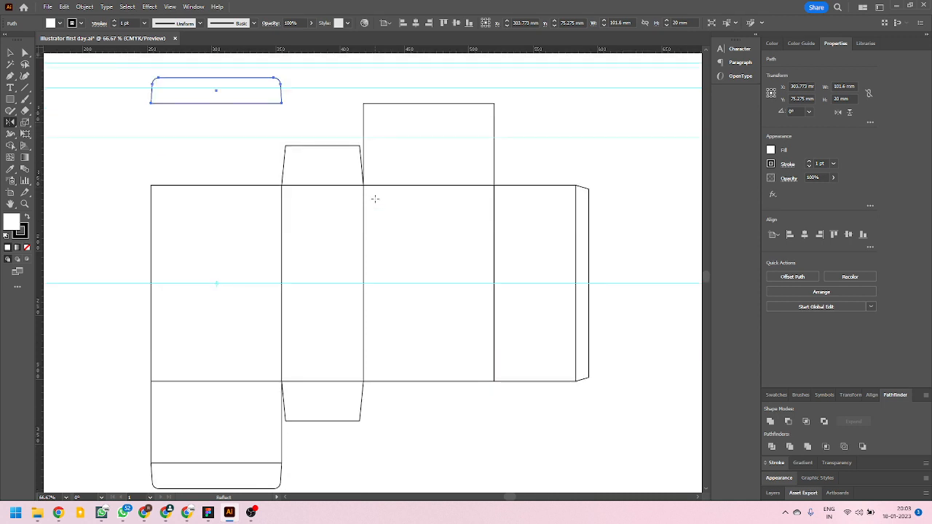
pyautogui.scroll(2, 375, 199)
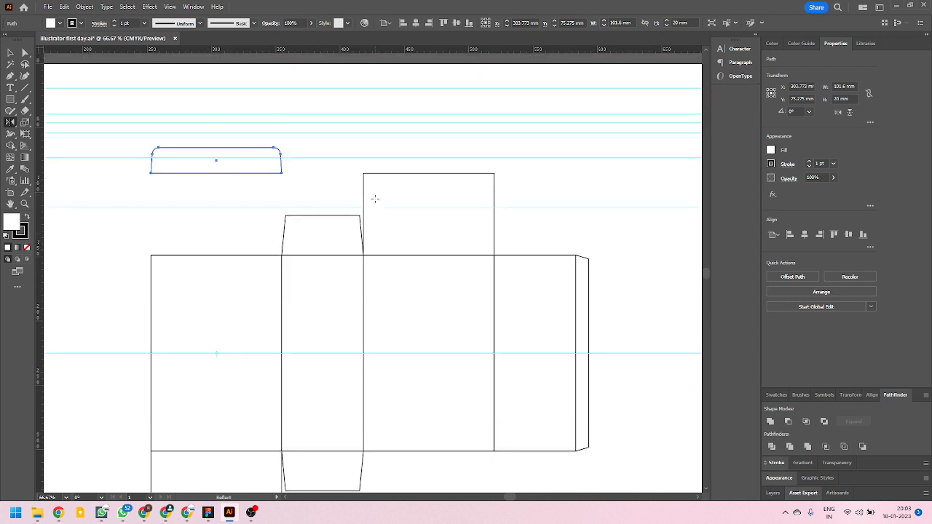
pyautogui.click(11, 53)
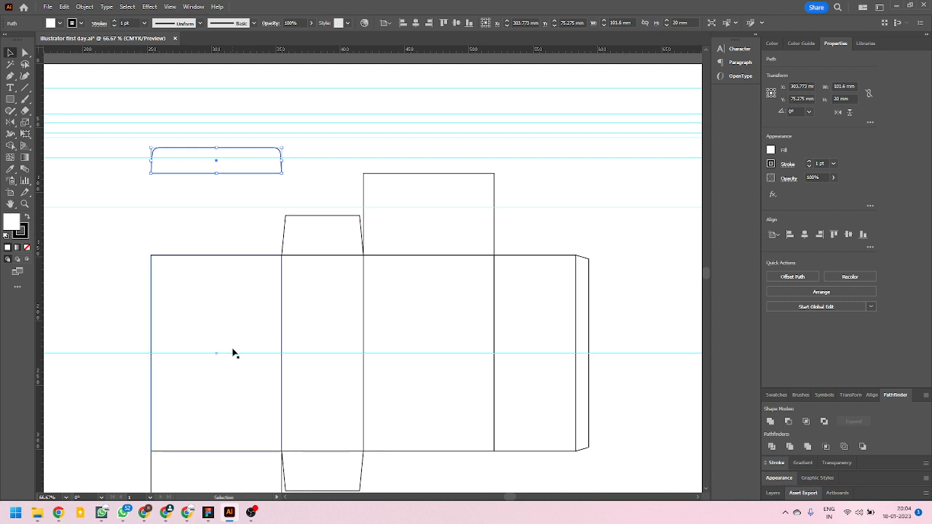
pyautogui.scroll(-2, 232, 351)
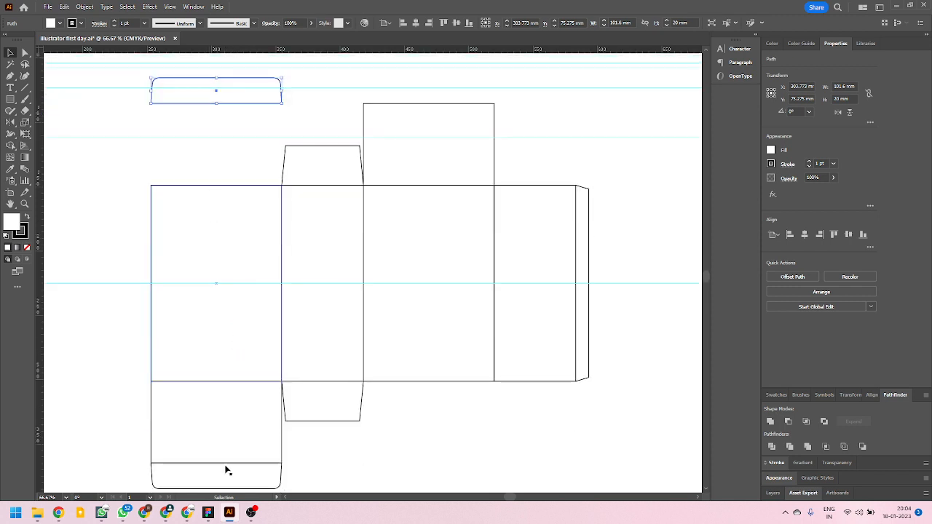
pyautogui.scroll(1, 285, 272)
pyautogui.scroll(2, 377, 114)
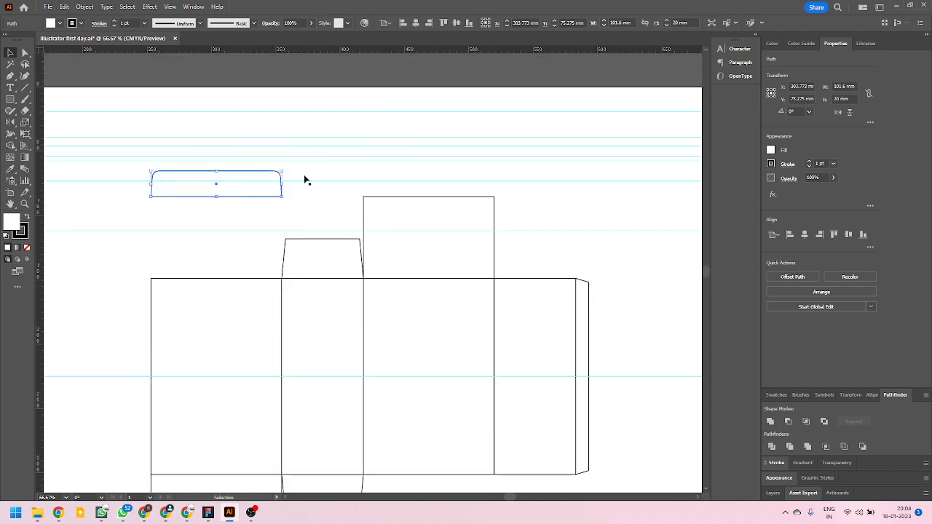
pyautogui.scroll(3, 305, 180)
pyautogui.moveTo(114, 321); pyautogui.dragTo(630, 315)
pyautogui.hscroll(4, 320, 297)
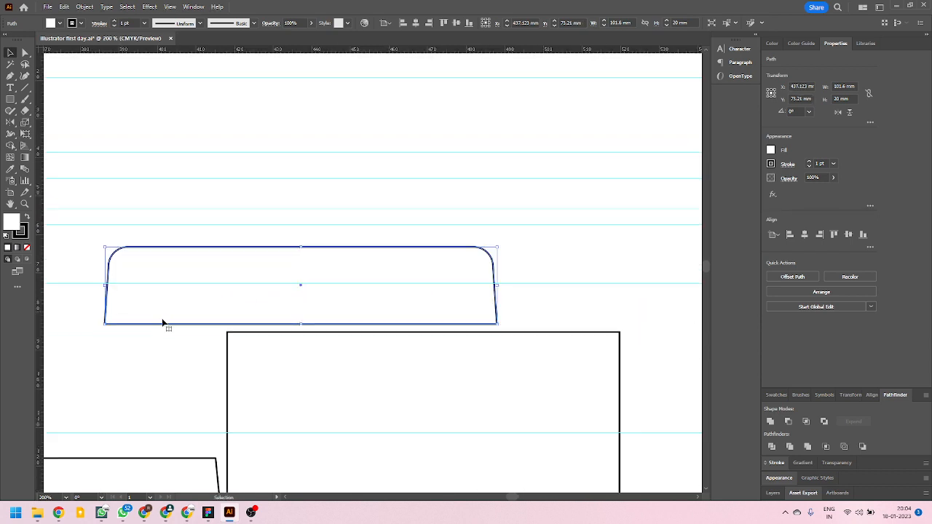
pyautogui.moveTo(174, 326); pyautogui.dragTo(283, 335)
pyautogui.click(199, 339)
pyautogui.scroll(8, 219, 331)
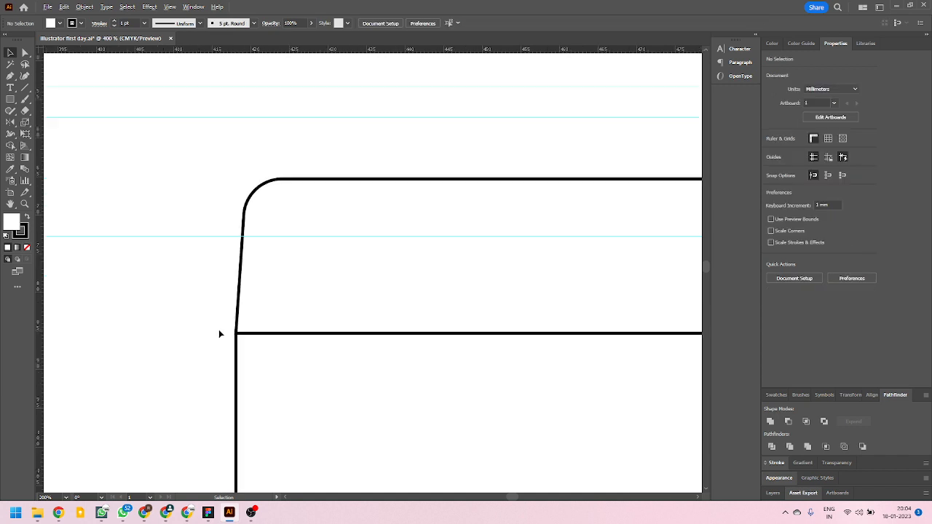
pyautogui.scroll(-2, 248, 331)
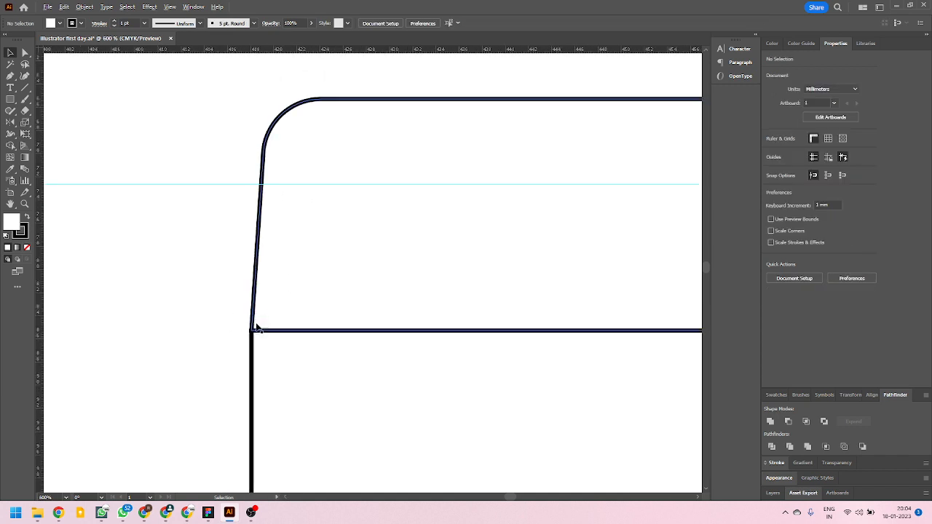
pyautogui.scroll(-9, 254, 338)
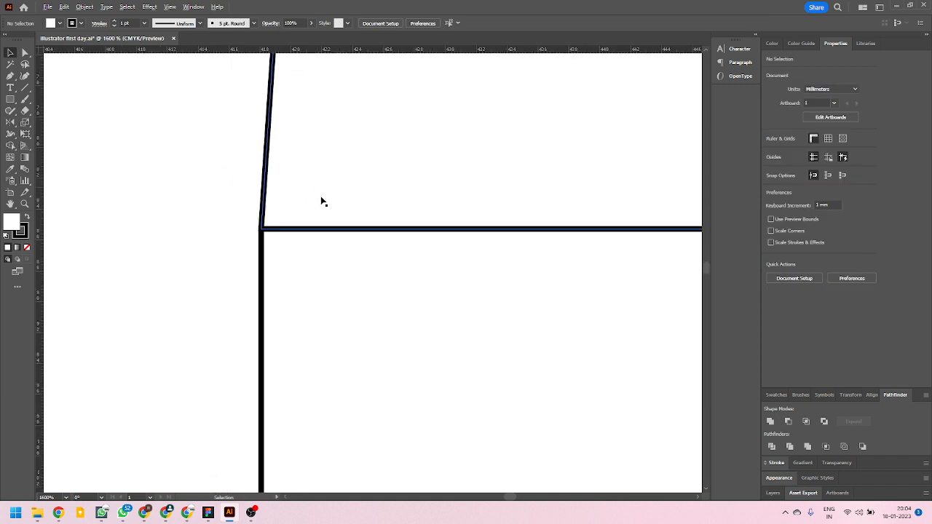
pyautogui.scroll(-3, 337, 206)
pyautogui.scroll(1, 321, 224)
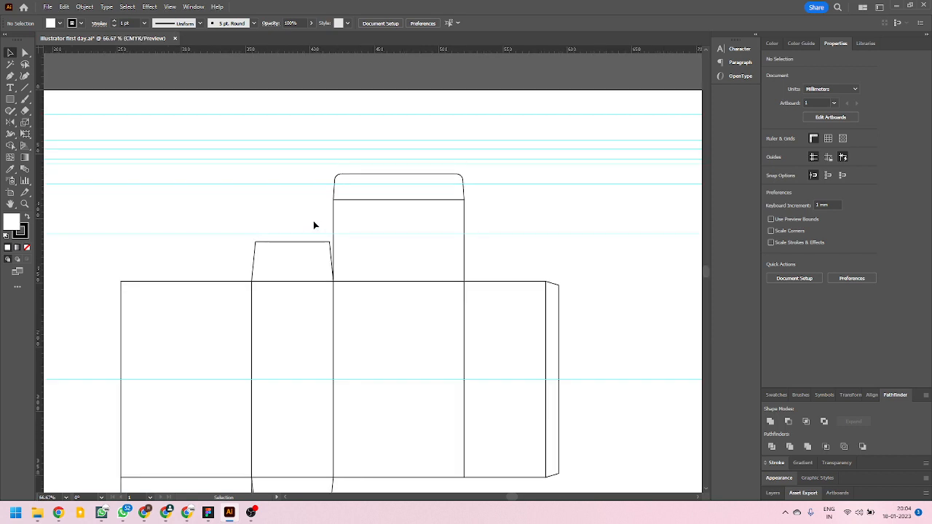
pyautogui.scroll(-5, 314, 225)
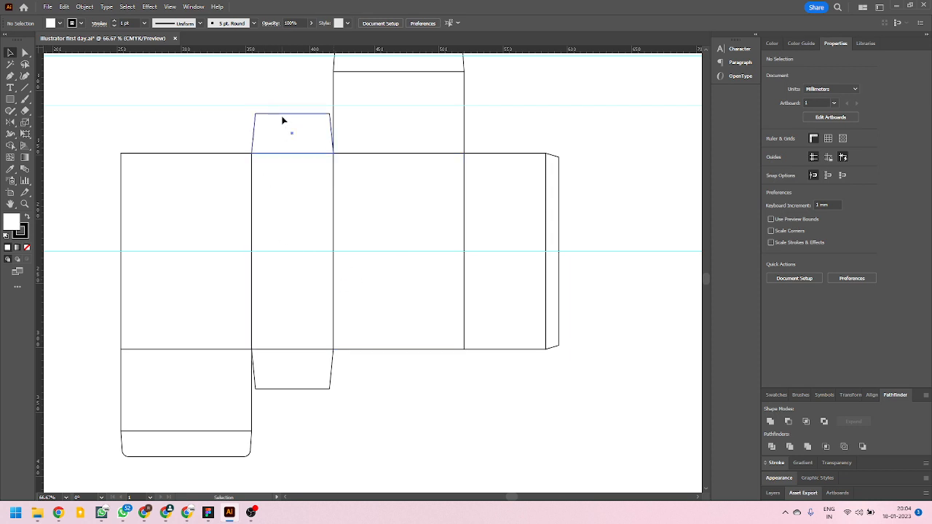
pyautogui.click(291, 131)
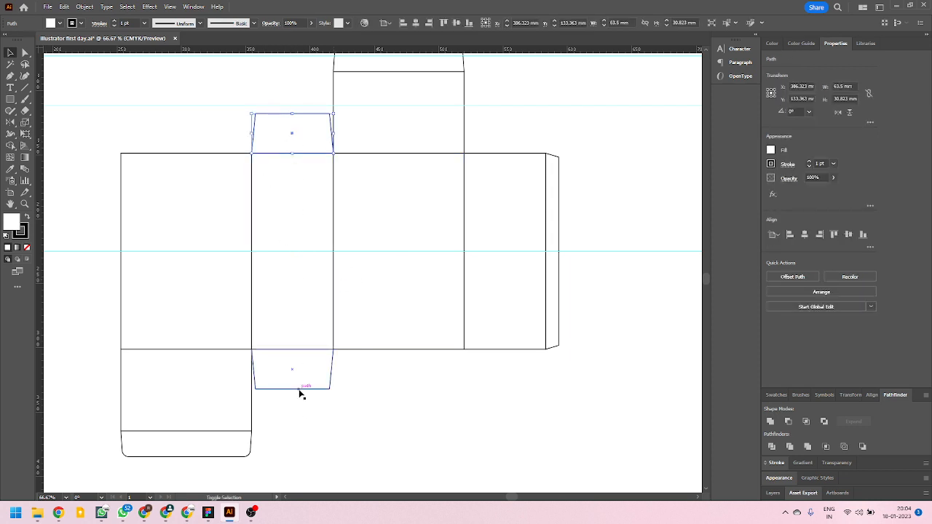
pyautogui.keyDown('shift'); pyautogui.click(300, 391); pyautogui.keyUp('shift')
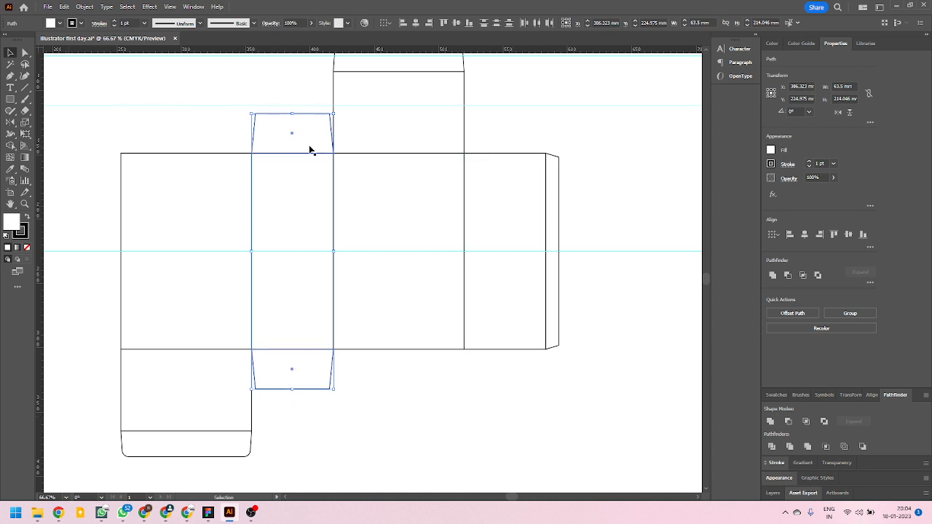
pyautogui.click(10, 123)
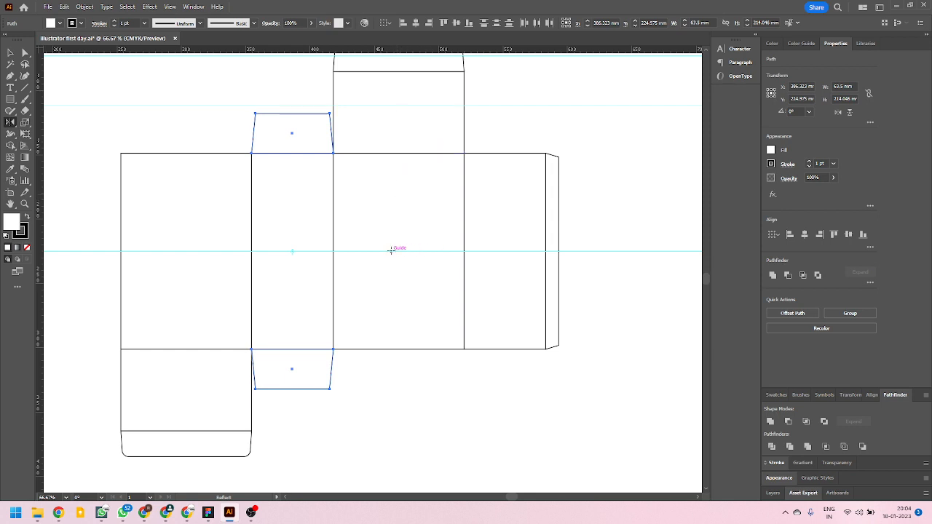
pyautogui.click(169, 6)
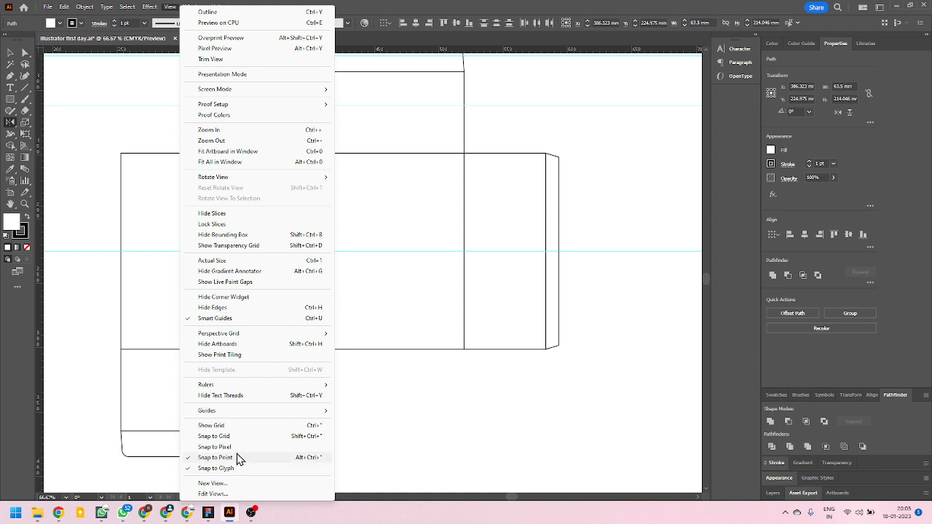
pyautogui.moveTo(241, 413)
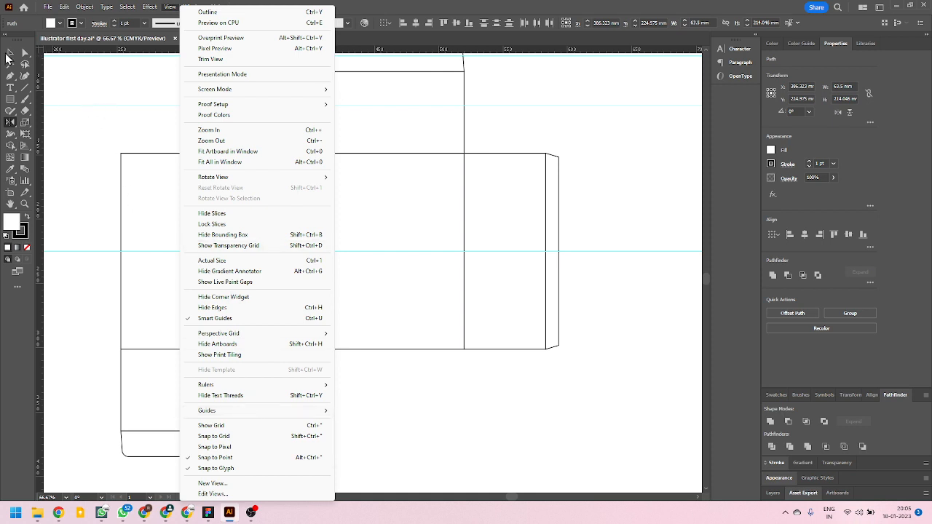
pyautogui.click(14, 53)
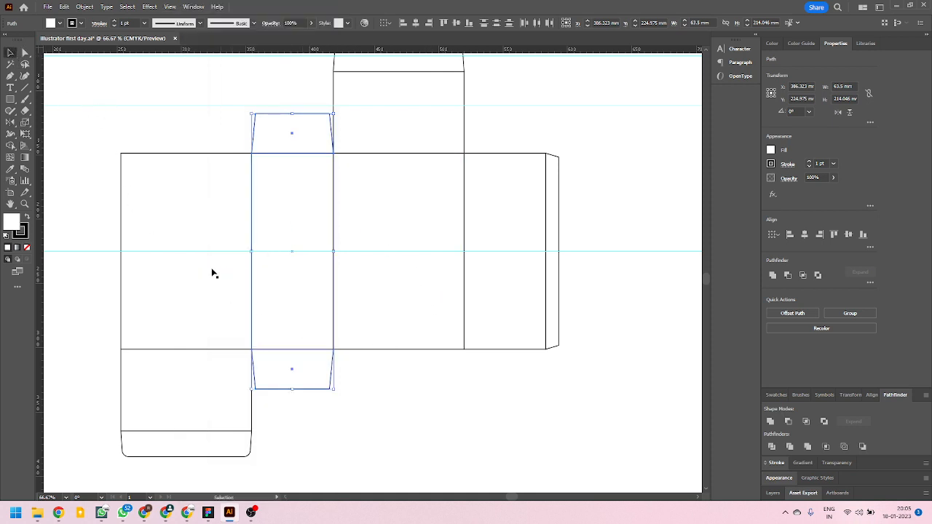
# Place a vertical guide through the centre of the third panel, using the selected panel's centre point.
pyautogui.moveTo(42, 251); pyautogui.dragTo(395, 256)
pyautogui.click(410, 350)
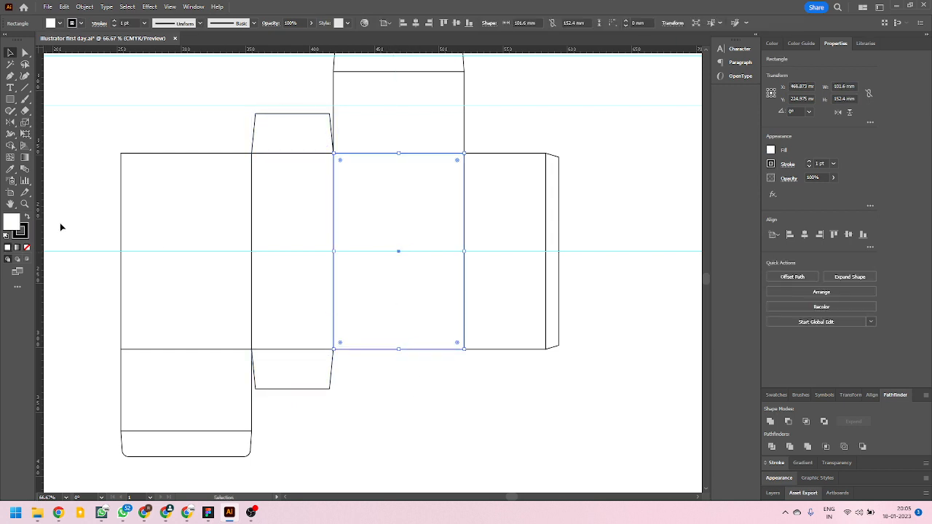
pyautogui.moveTo(41, 240); pyautogui.dragTo(399, 251)
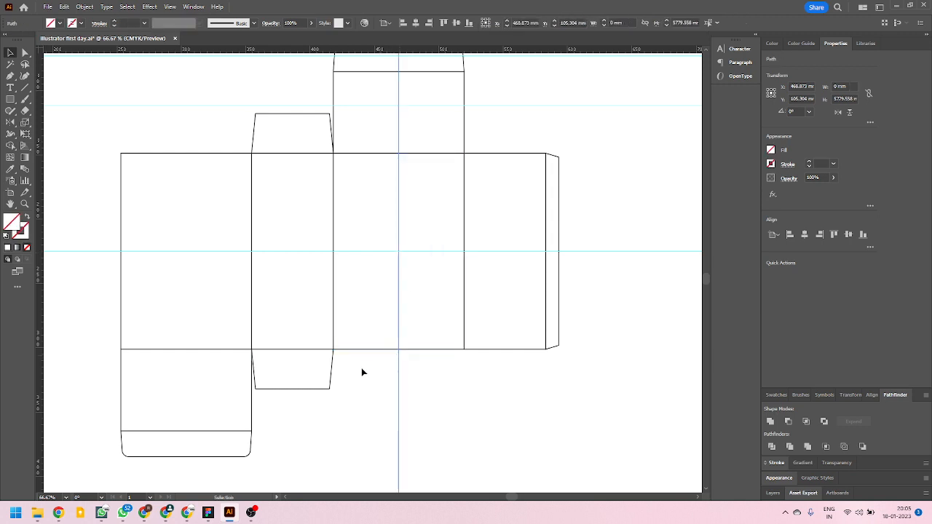
# Reflect a copy of the second panel's upper and lower side flaps across the vertical guide onto the fourth panel.
pyautogui.click(289, 143)
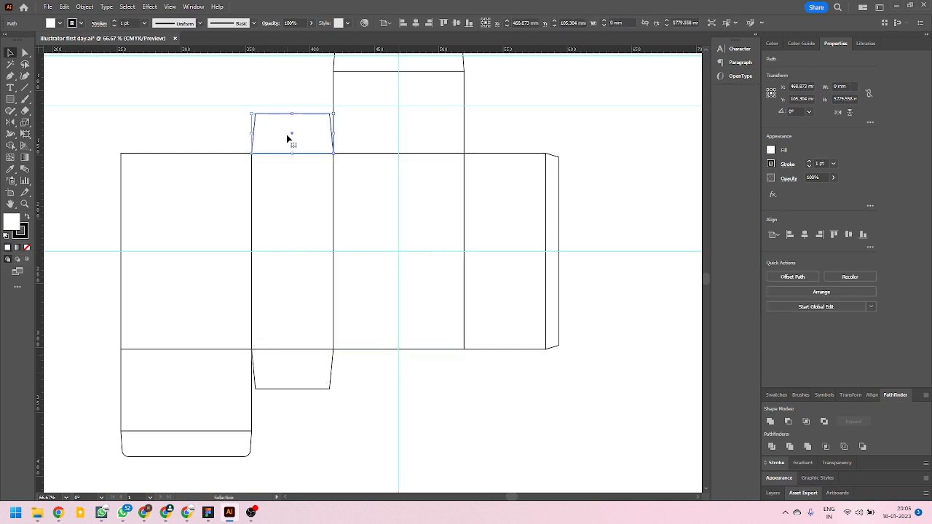
pyautogui.keyDown('shift'); pyautogui.click(296, 380); pyautogui.keyUp('shift')
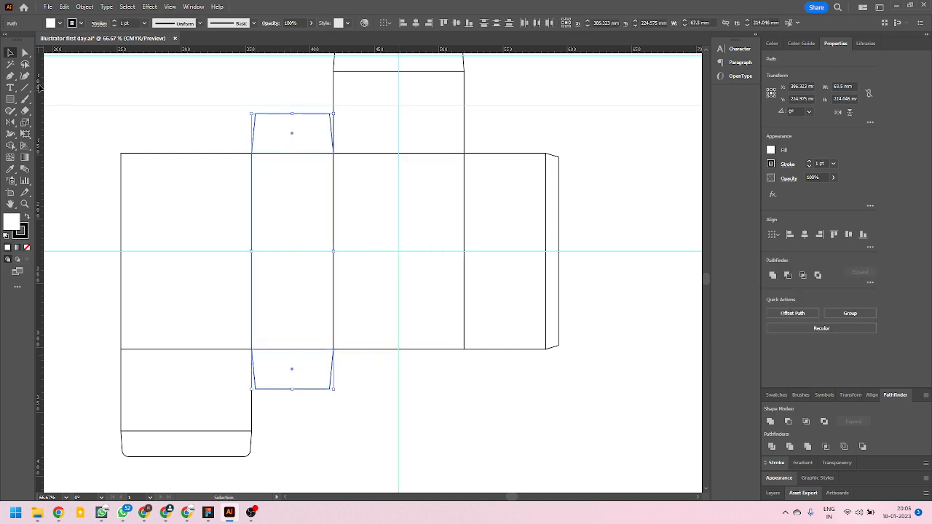
pyautogui.click(12, 125)
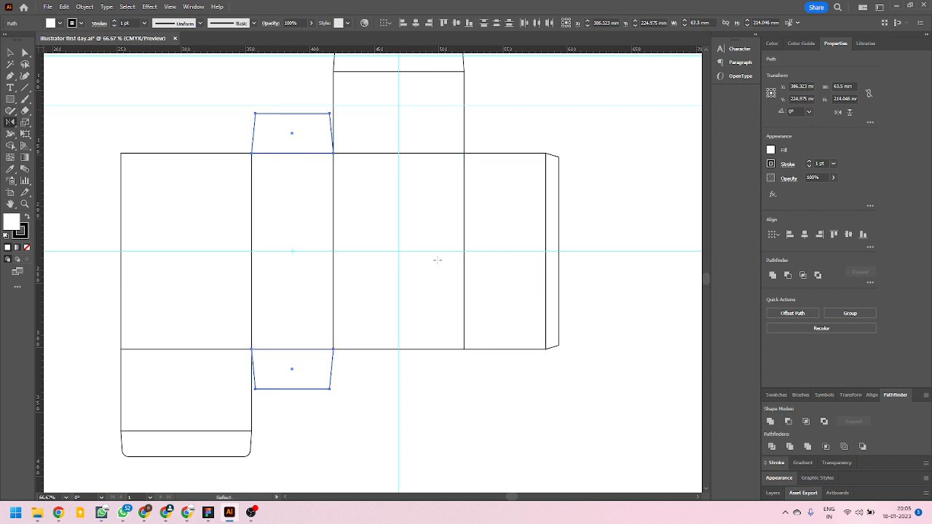
pyautogui.click(399, 253)
pyautogui.moveTo(225, 262); pyautogui.dragTo(536, 245)
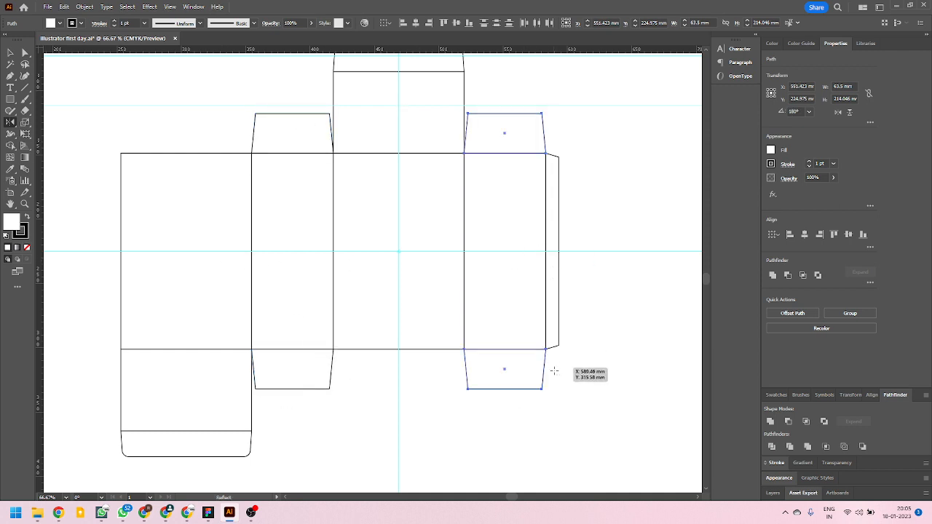
pyautogui.scroll(7, 485, 121)
pyautogui.scroll(-4, 470, 144)
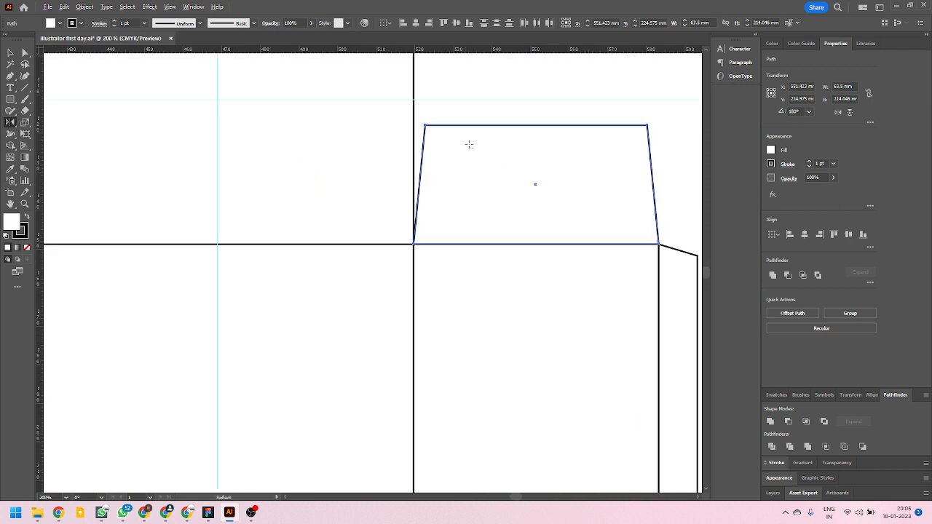
pyautogui.scroll(-4, 469, 144)
pyautogui.scroll(1, 317, 179)
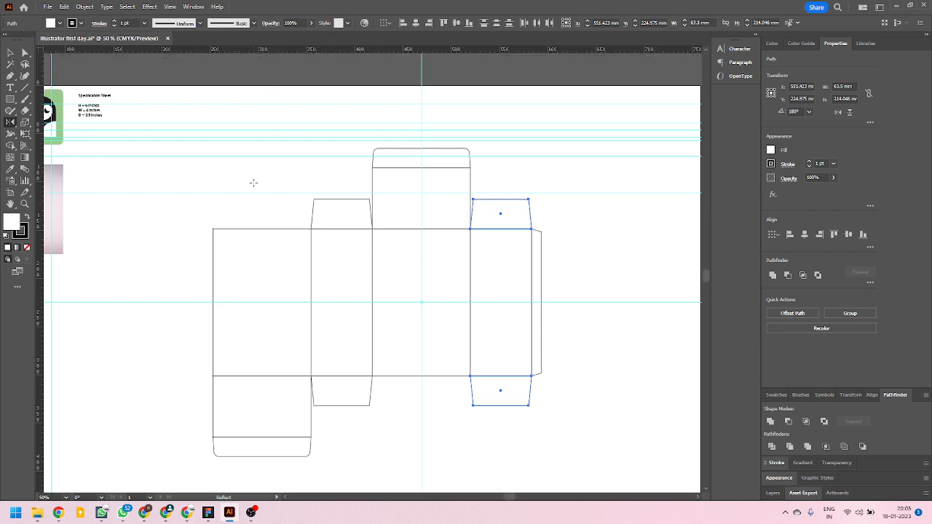
# Hide all the guides and deselect the artwork.
pyautogui.press('v')
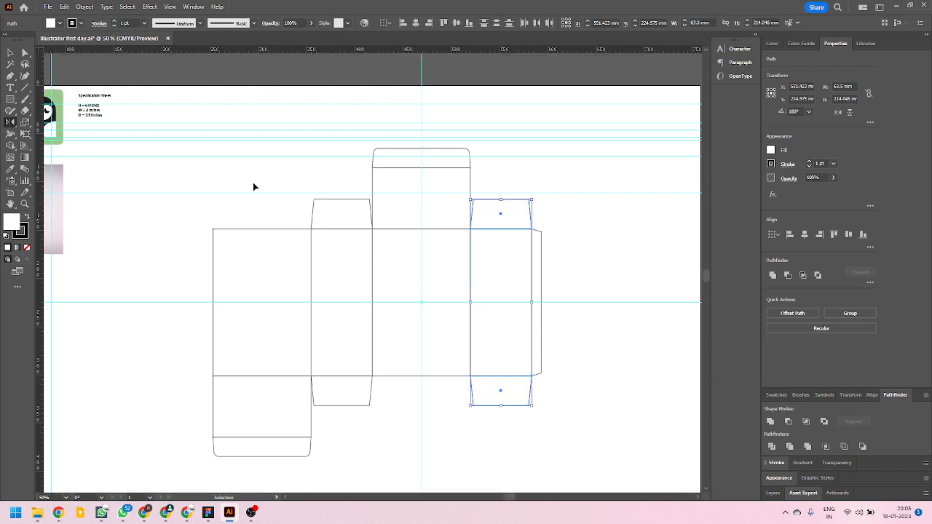
pyautogui.hotkey('ctrl', ';')
pyautogui.press('o')
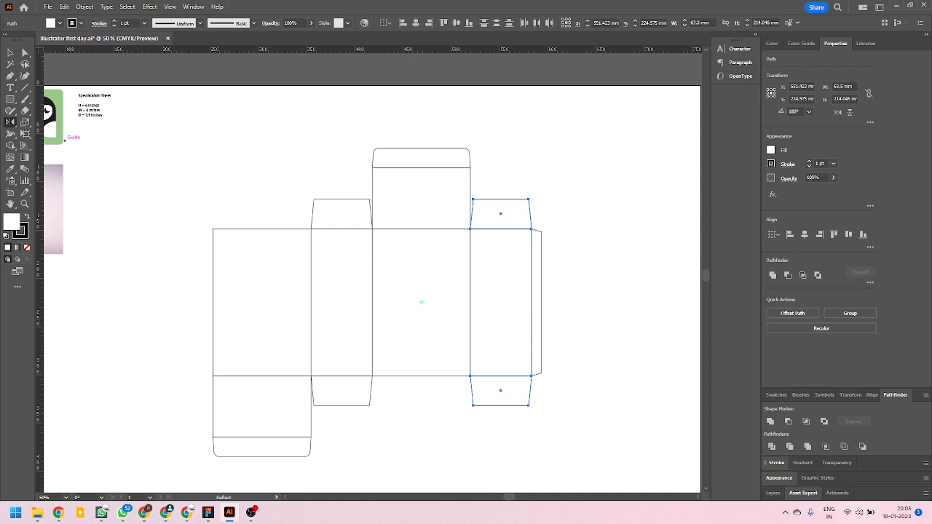
pyautogui.click(10, 52)
pyautogui.click(244, 193)
pyautogui.moveTo(194, 119); pyautogui.dragTo(619, 449)
pyautogui.click(620, 386)
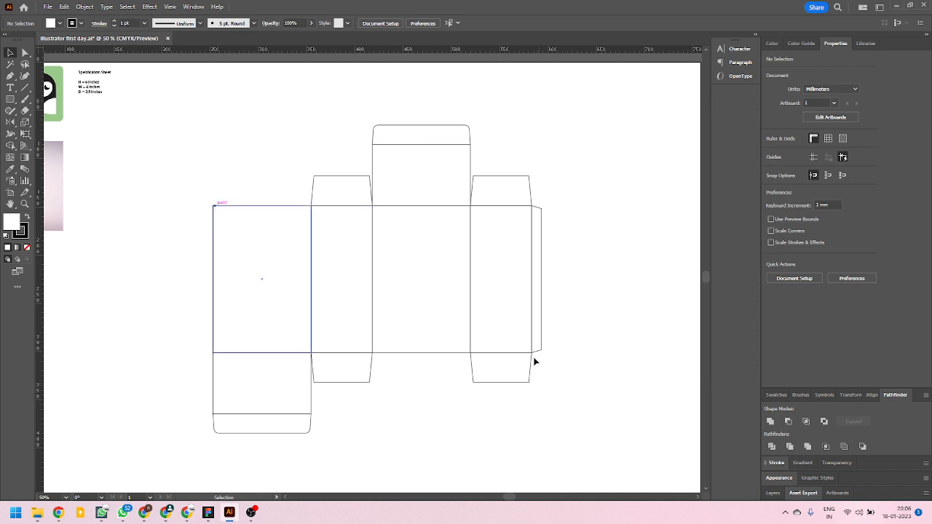
# Select the whole box layout and move it about 95 mm left on the artboard, then deselect it.
pyautogui.scroll(-3, 248, 350)
pyautogui.scroll(2, 294, 350)
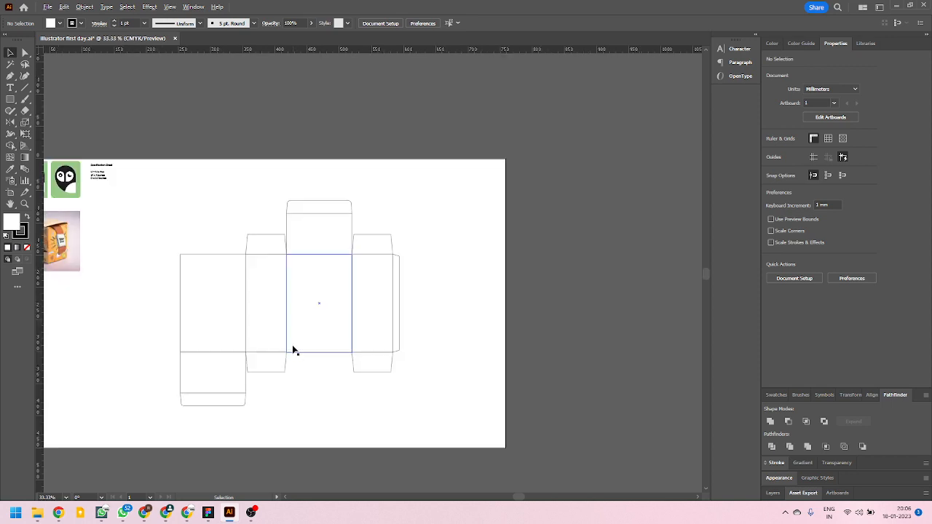
pyautogui.moveTo(336, 351); pyautogui.dragTo(485, 422)
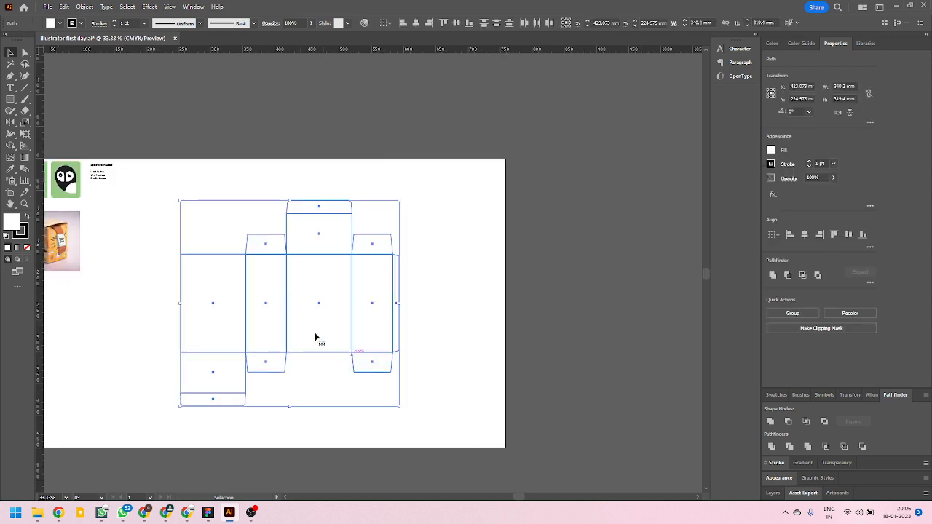
pyautogui.moveTo(287, 327); pyautogui.dragTo(226, 323)
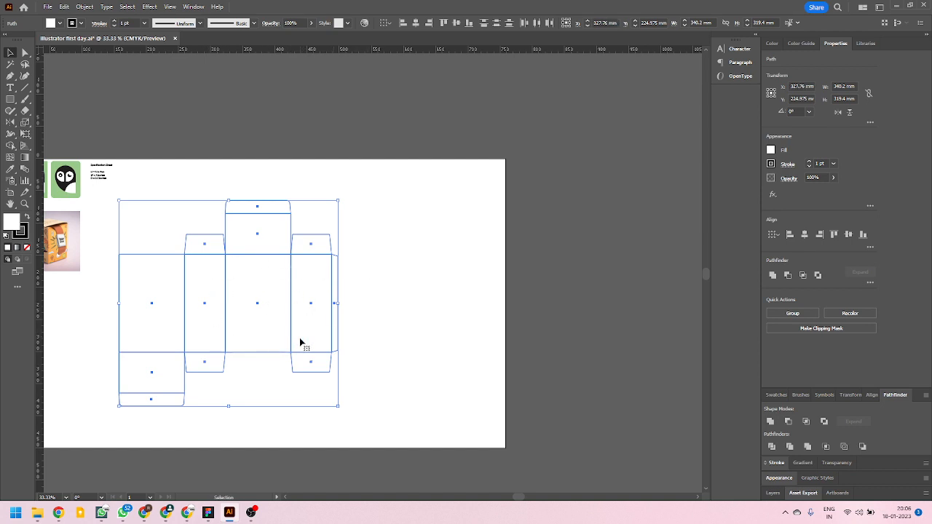
pyautogui.click(463, 330)
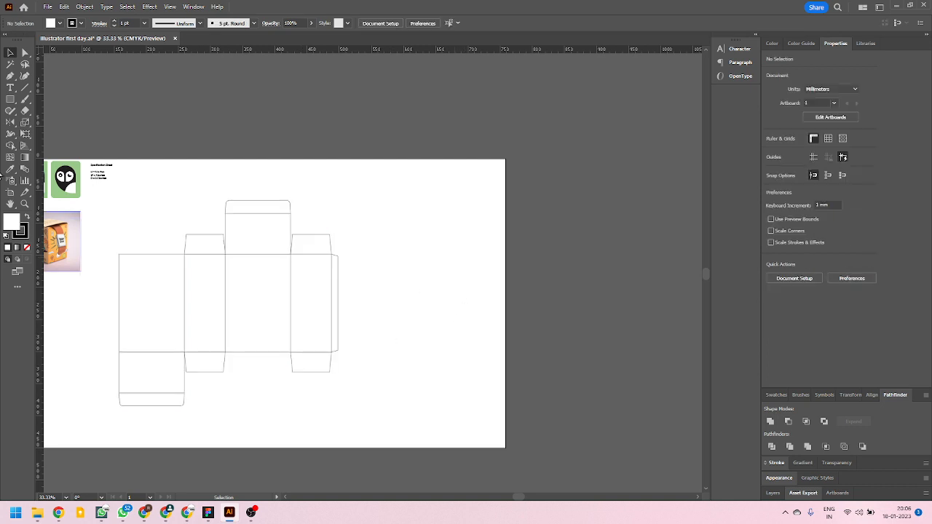
# Widen the artboard on its right side to about 1200 mm.
pyautogui.click(12, 194)
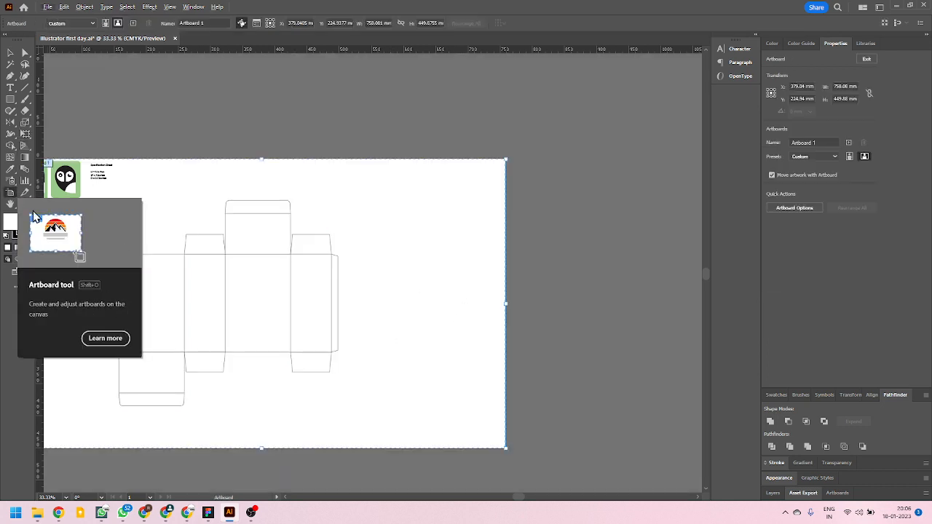
pyautogui.keyDown('alt'); pyautogui.scroll(-1, 208, 345); pyautogui.keyUp('alt')
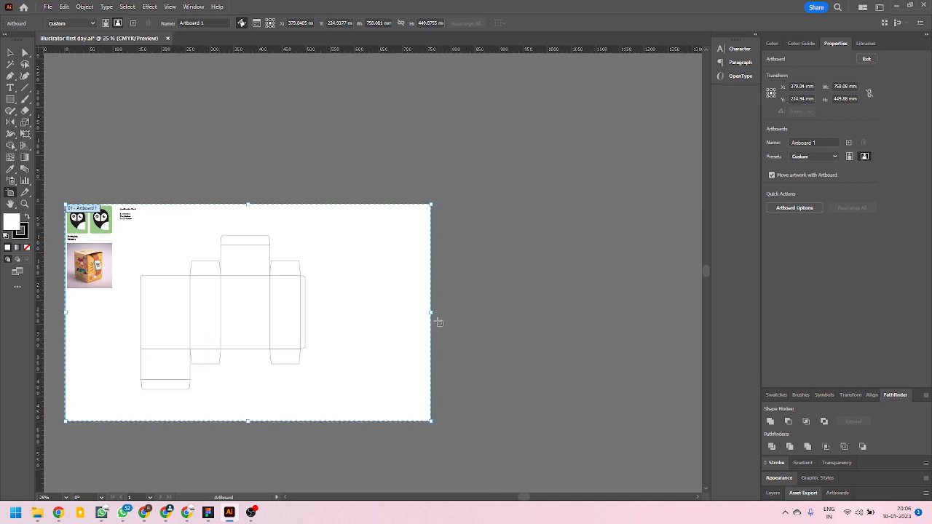
pyautogui.moveTo(431, 312); pyautogui.dragTo(649, 314)
pyautogui.press('Escape')
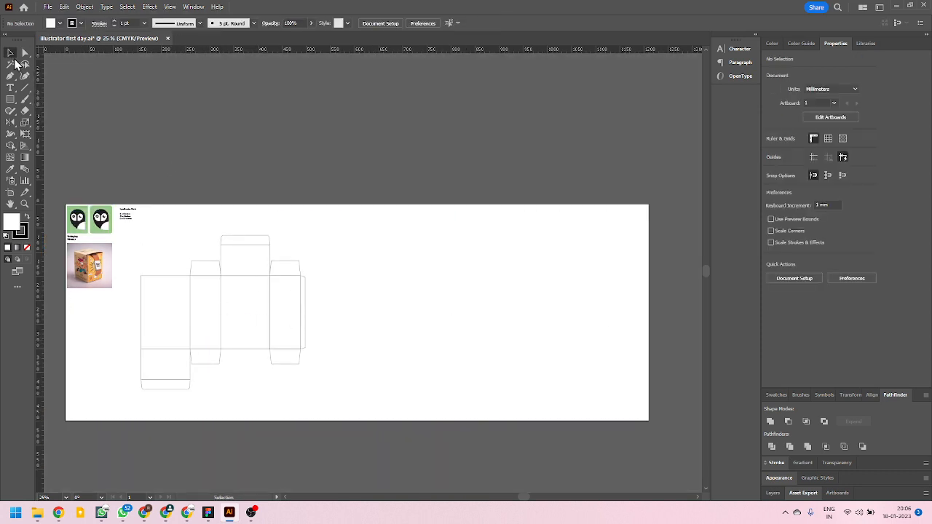
# Duplicate the whole box layout about 460 mm to the right into the empty artboard area, and deselect it.
pyautogui.moveTo(138, 233); pyautogui.dragTo(337, 406)
pyautogui.moveTo(222, 313); pyautogui.dragTo(444, 323)
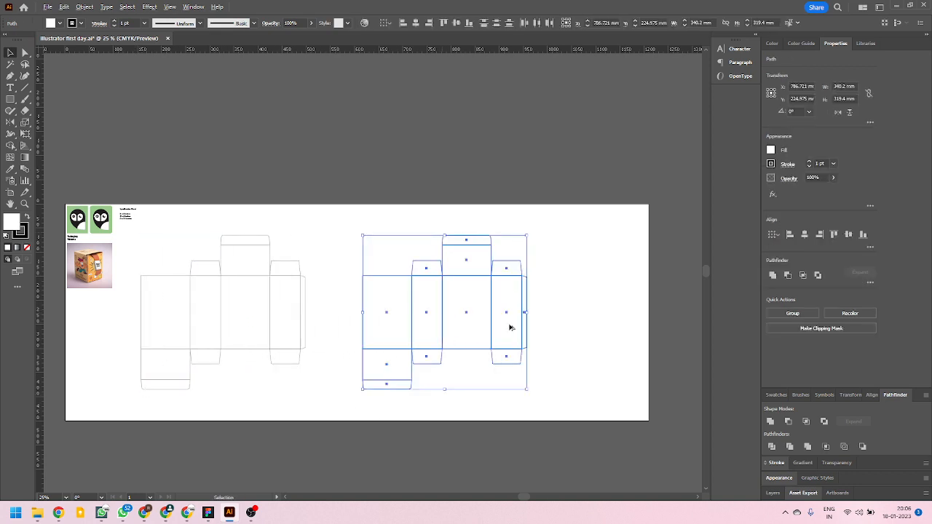
pyautogui.scroll(2, 525, 328)
pyautogui.click(577, 300)
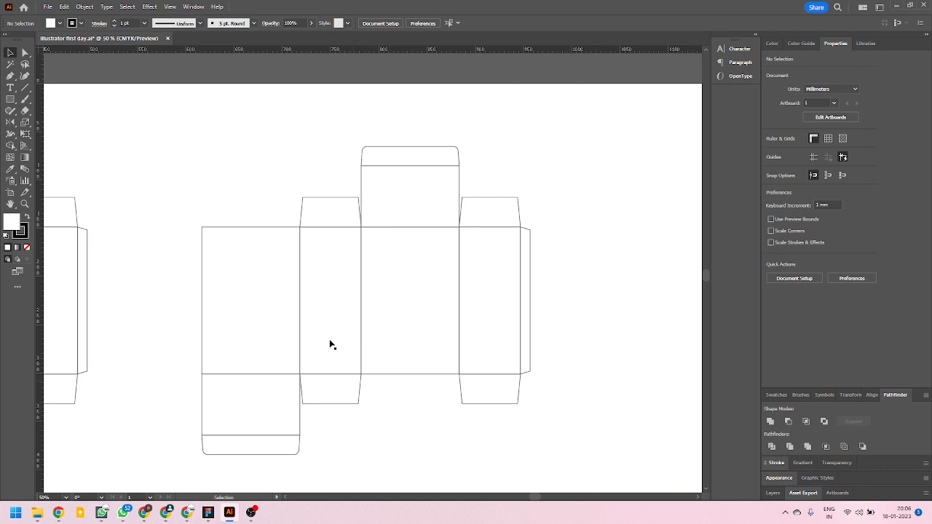
# Examine the panels, glue flap and overall outline of the duplicated box layout.
pyautogui.click(278, 228)
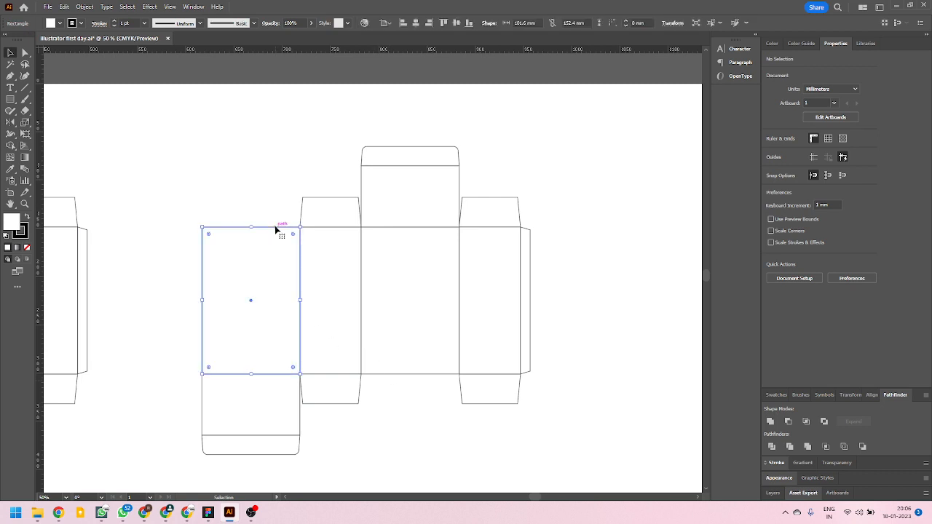
pyautogui.click(377, 290)
pyautogui.click(522, 273)
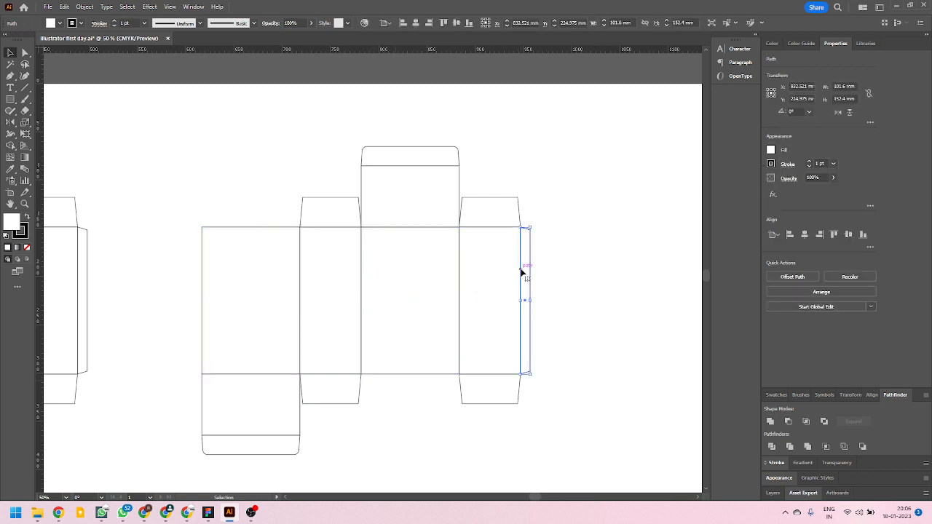
pyautogui.click(471, 228)
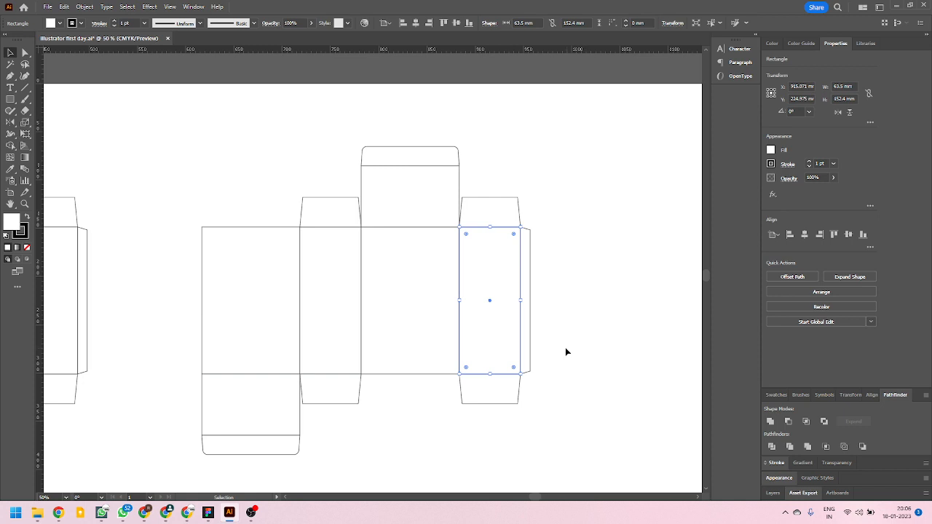
pyautogui.moveTo(572, 339); pyautogui.dragTo(488, 329)
pyautogui.click(489, 351)
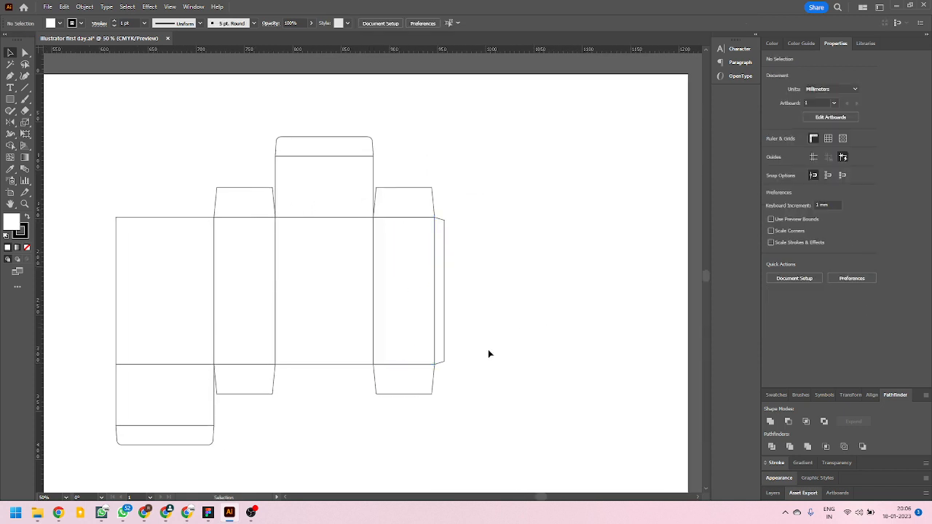
pyautogui.scroll(-2, 380, 354)
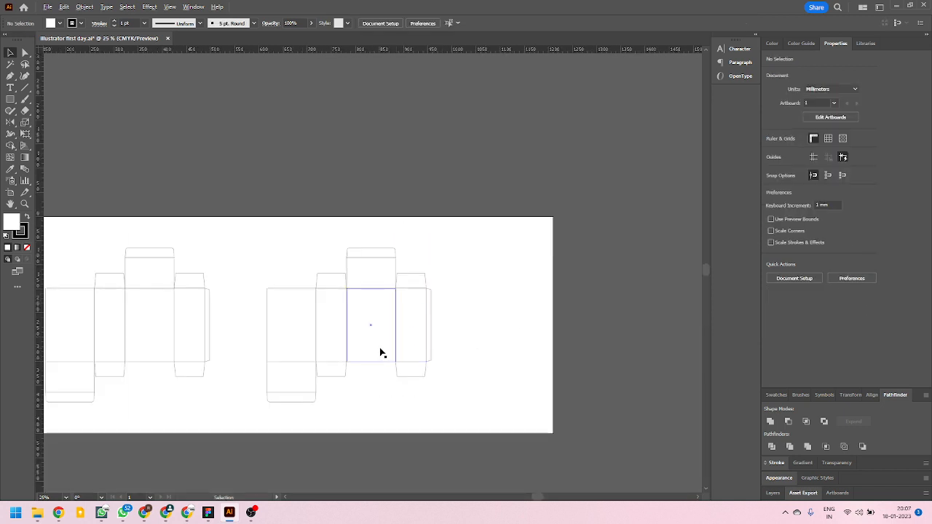
pyautogui.scroll(2, 381, 354)
pyautogui.moveTo(124, 145); pyautogui.dragTo(541, 474)
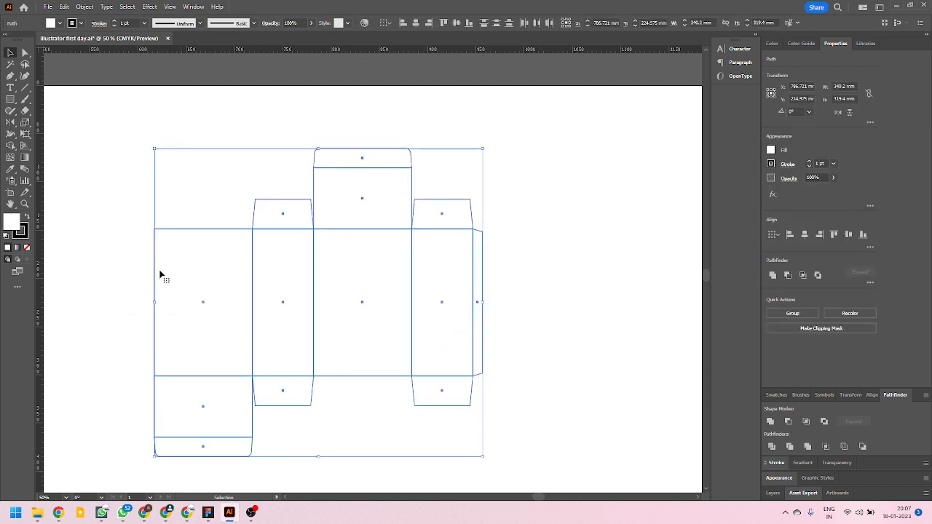
pyautogui.click(503, 327)
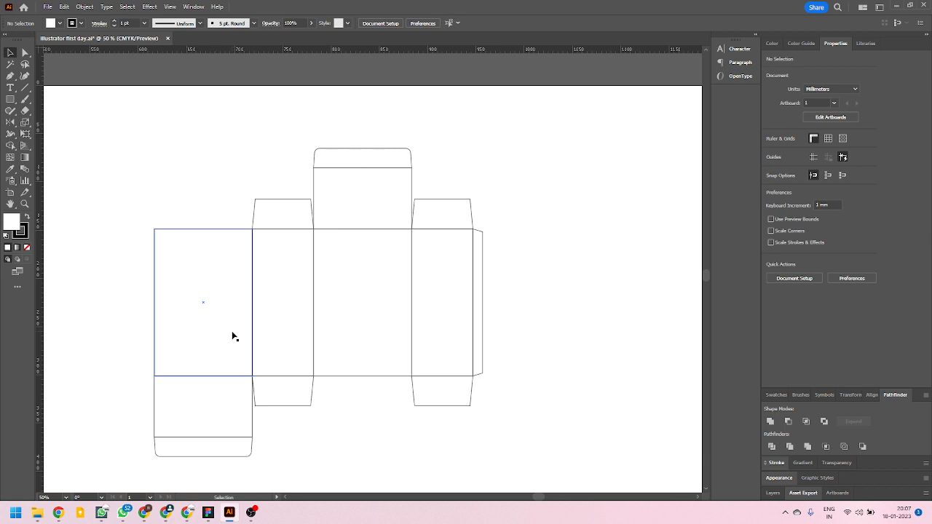
pyautogui.scroll(-2, 367, 325)
pyautogui.scroll(2, 333, 341)
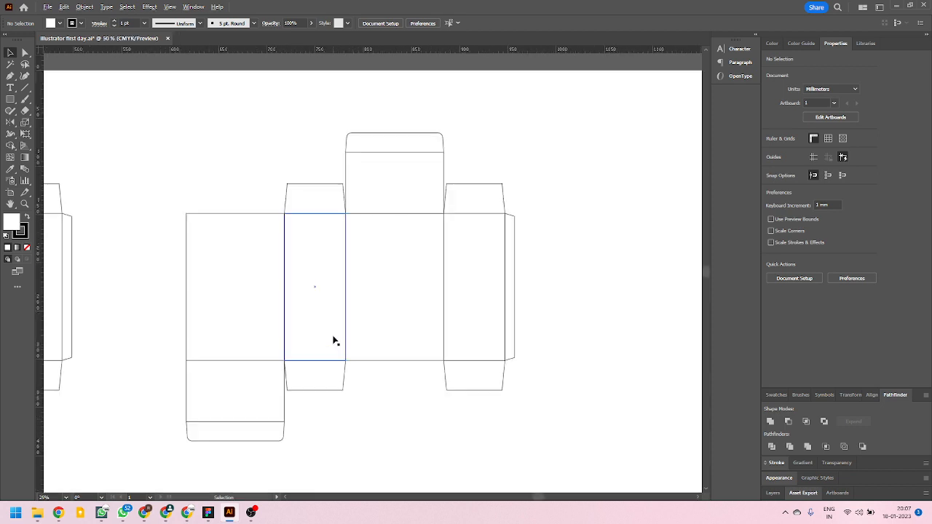
# Select the complete duplicated box layout and create a new layer above Layer 1.
pyautogui.moveTo(143, 113); pyautogui.dragTo(574, 471)
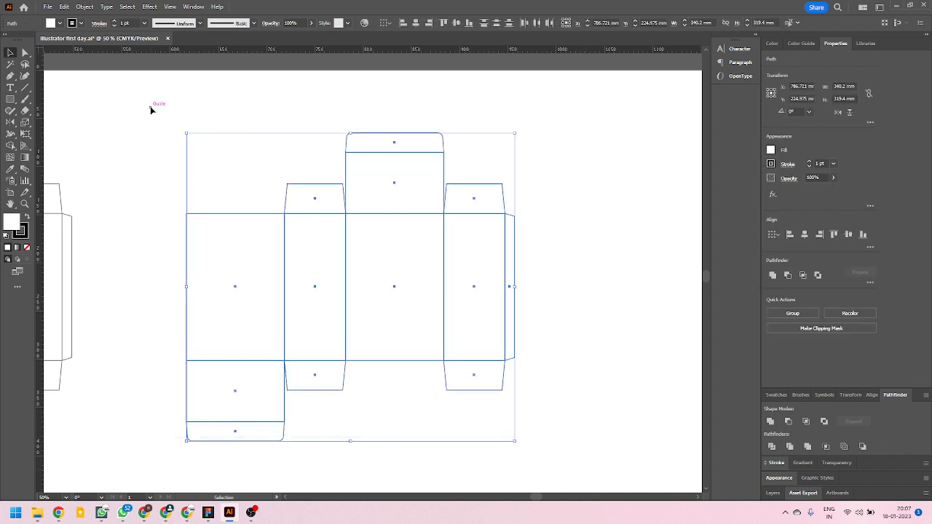
pyautogui.press('a')
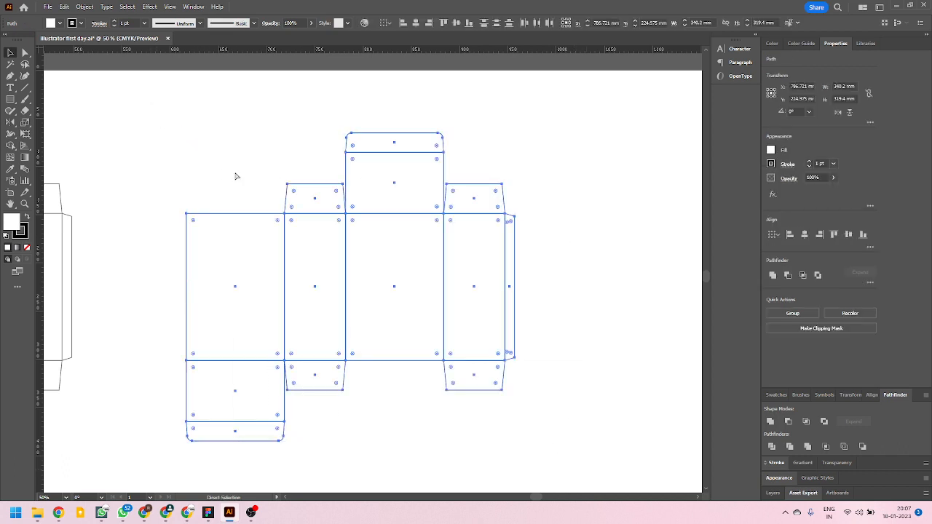
pyautogui.press('v')
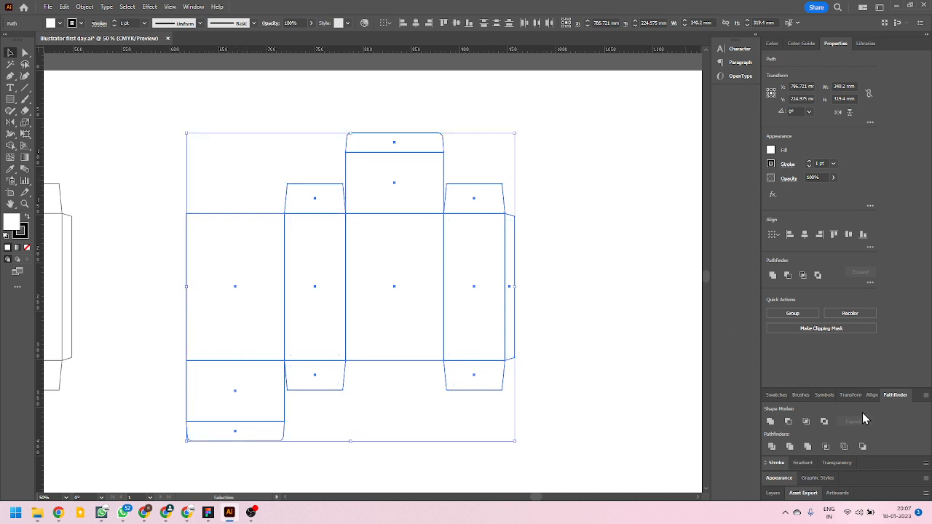
pyautogui.click(772, 494)
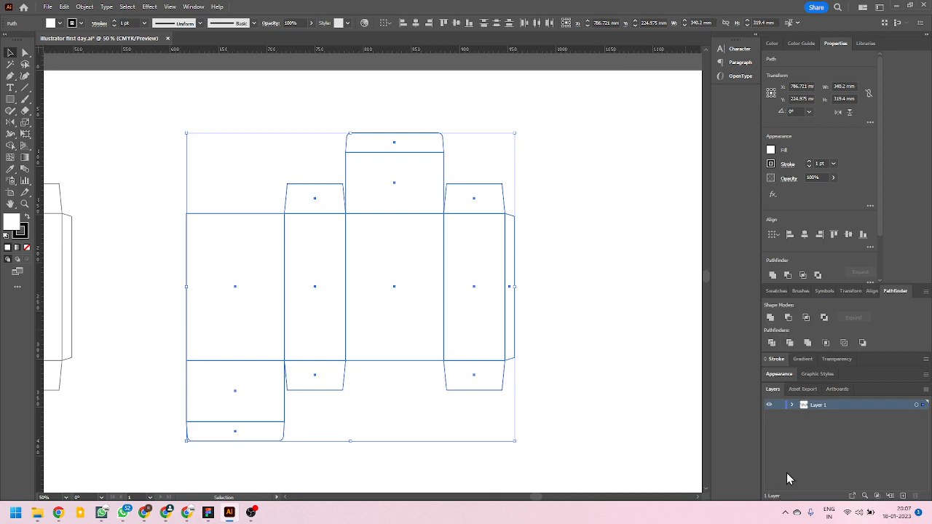
pyautogui.doubleClick(794, 393)
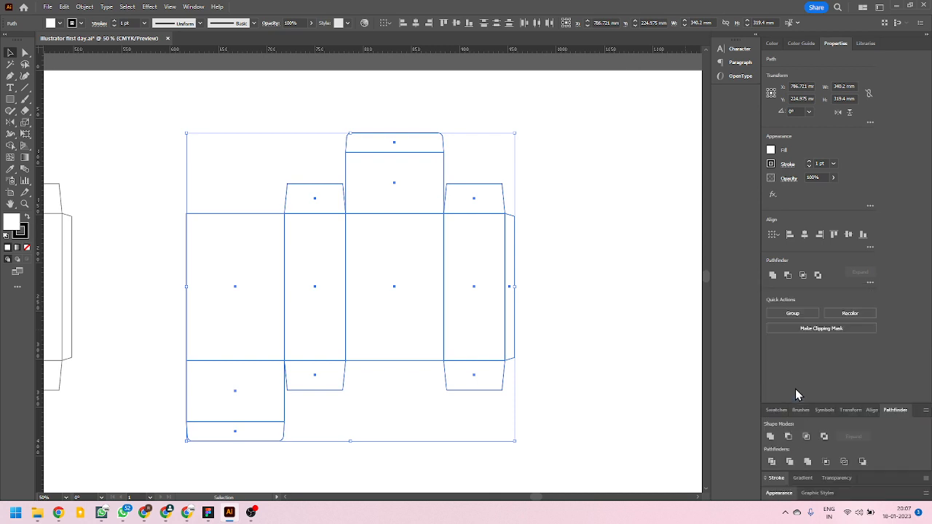
pyautogui.press('F7')
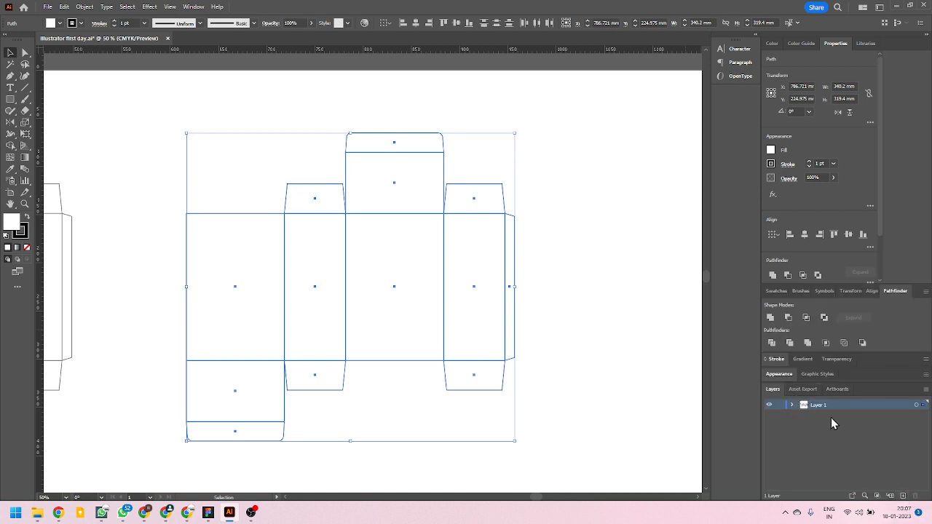
pyautogui.click(902, 496)
# Copy the selected box layout and paste it in place onto Layer 2, leaving nothing selected.
pyautogui.press('a')
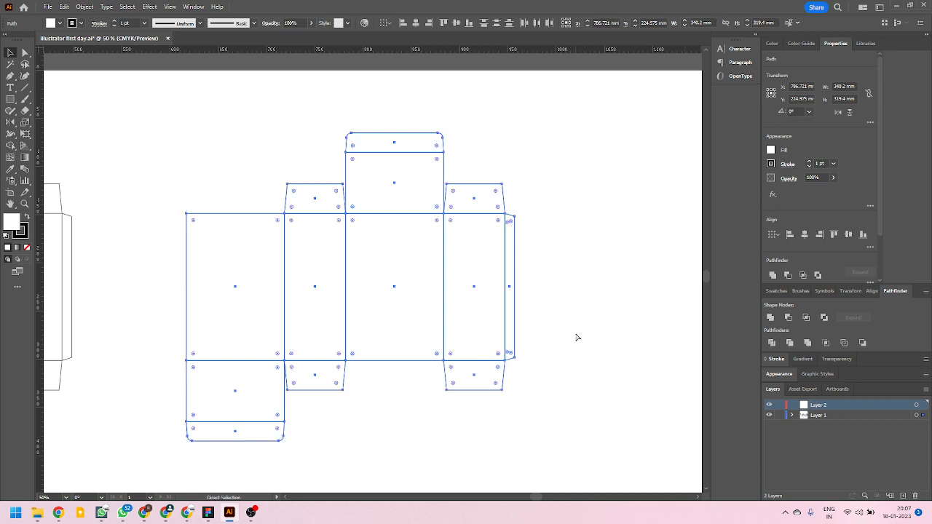
pyautogui.hotkey('ctrl', 'c')
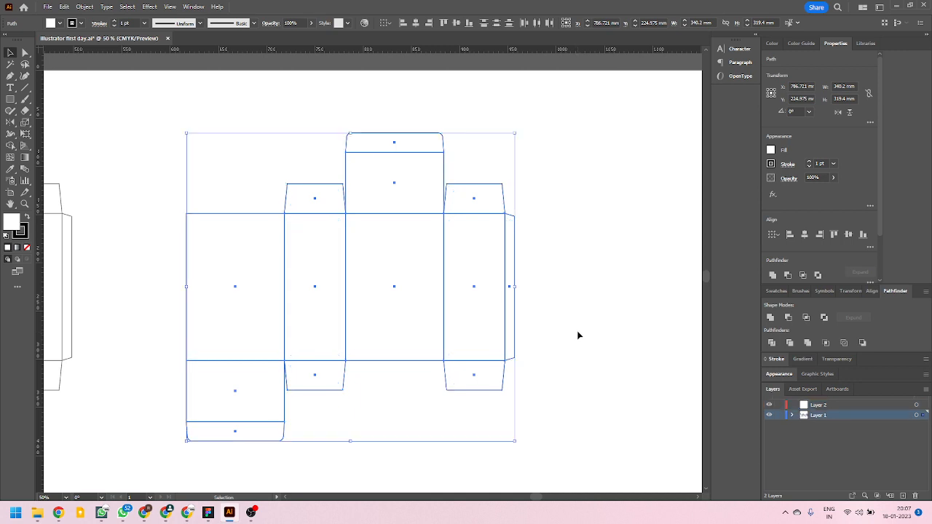
pyautogui.press('v')
pyautogui.hotkey('ctrl', 'shift', 'a')
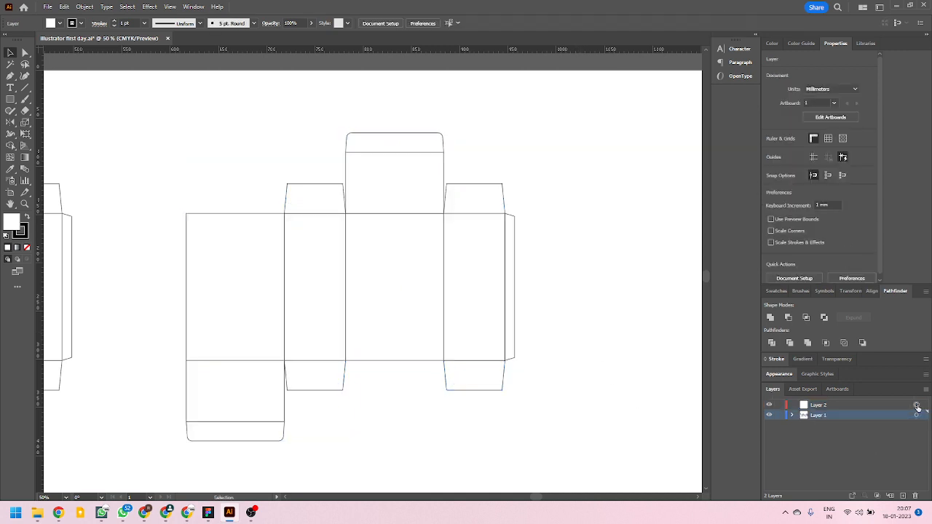
pyautogui.click(851, 406)
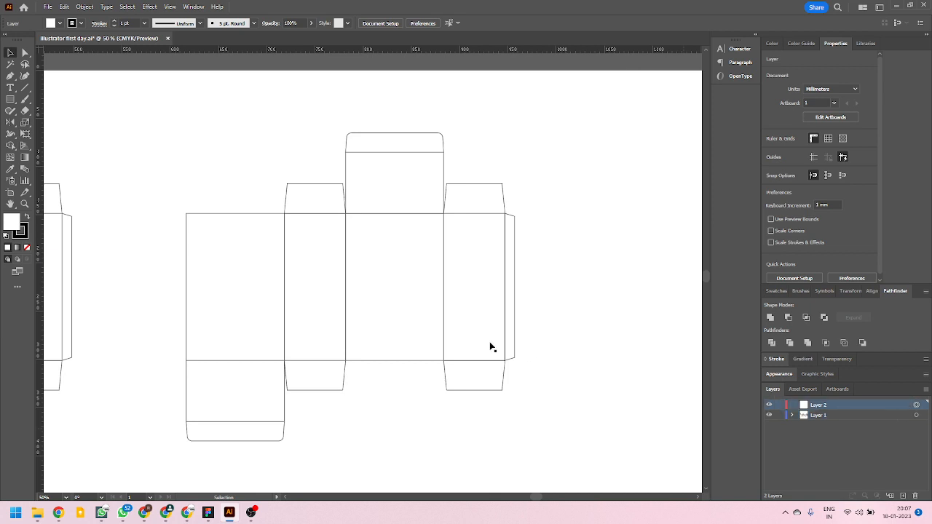
pyautogui.press('a')
pyautogui.hotkey('ctrl', 'a')
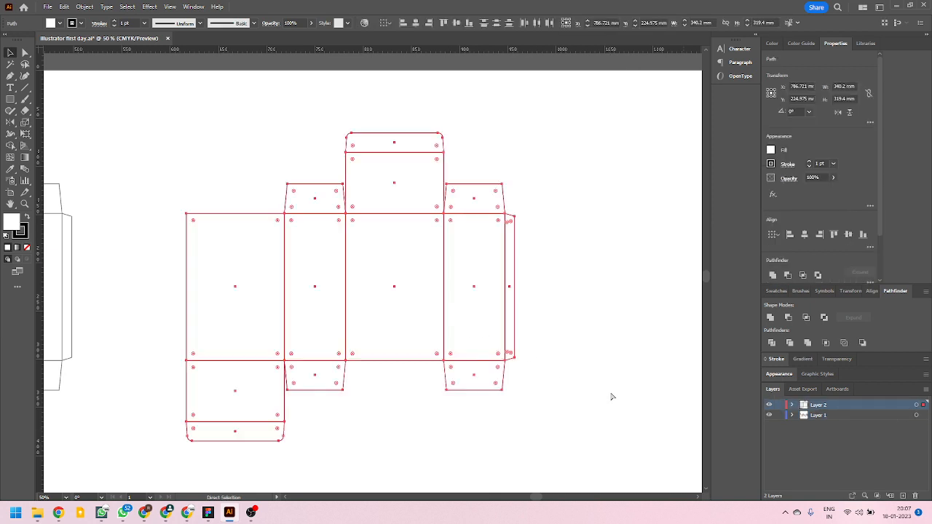
pyautogui.press('v')
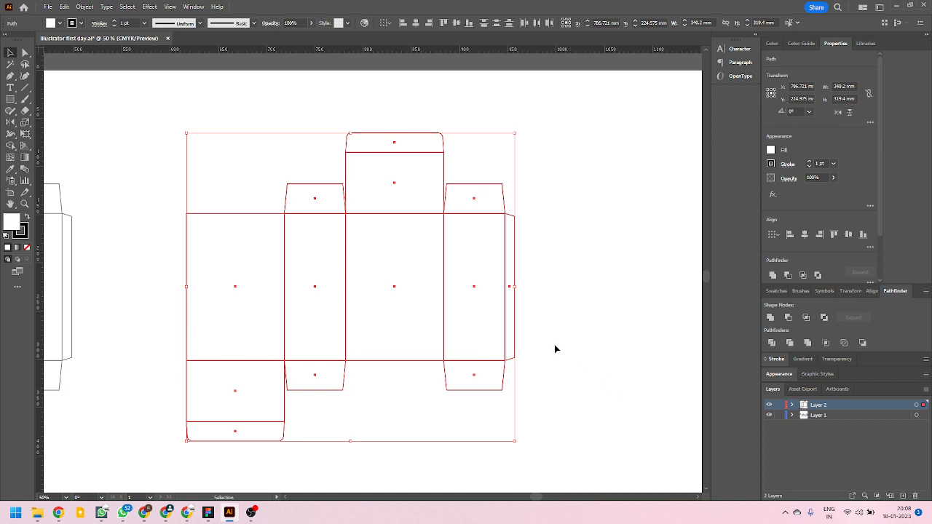
pyautogui.click(587, 373)
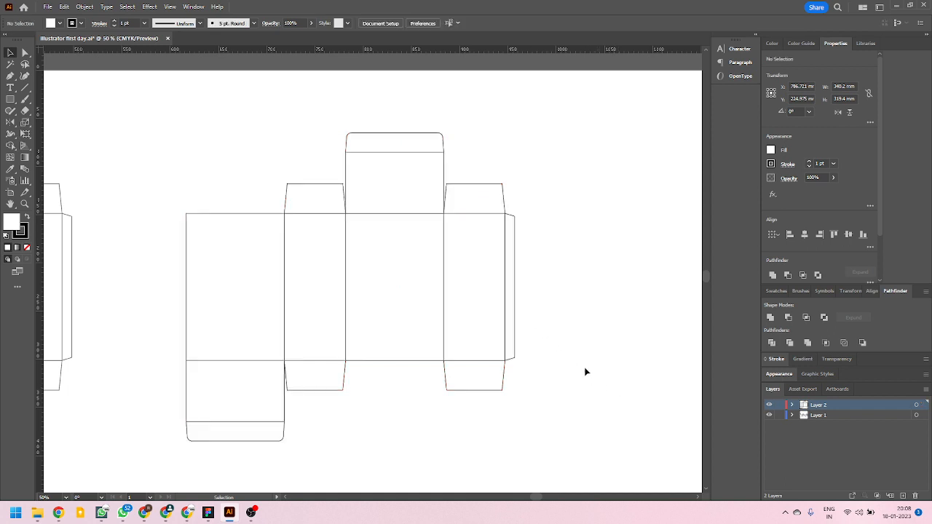
# Try moving Layer 2's box copy and Layer 1's first panel away from each other, and undo both moves.
pyautogui.click(917, 407)
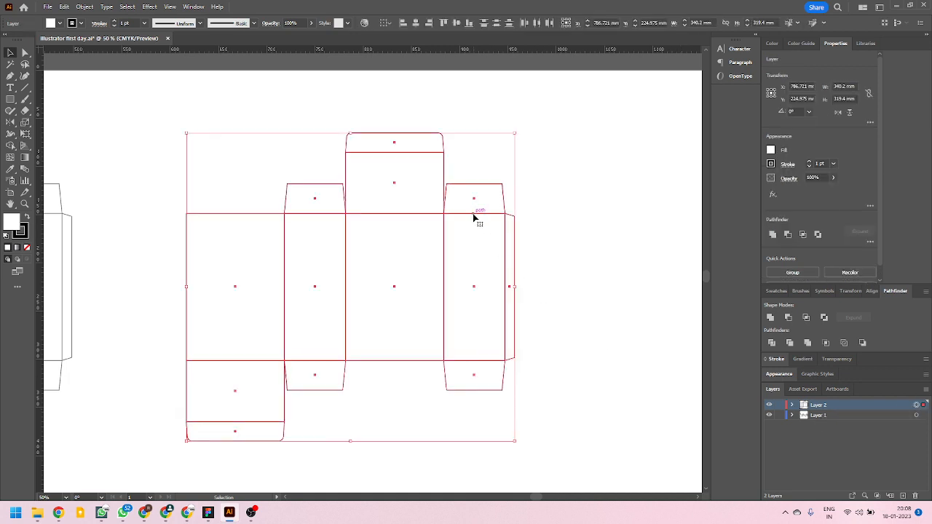
pyautogui.moveTo(473, 217); pyautogui.dragTo(701, 144)
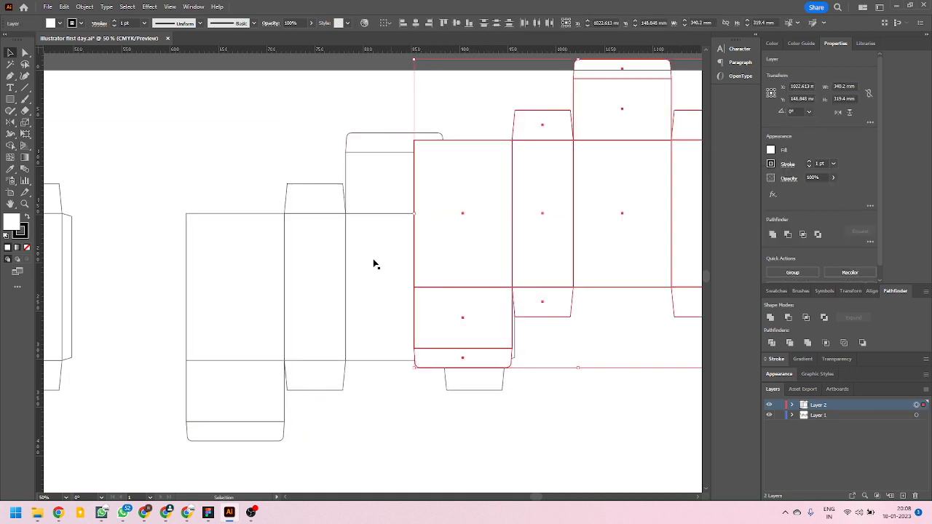
pyautogui.click(238, 266)
pyautogui.moveTo(216, 214); pyautogui.dragTo(191, 167)
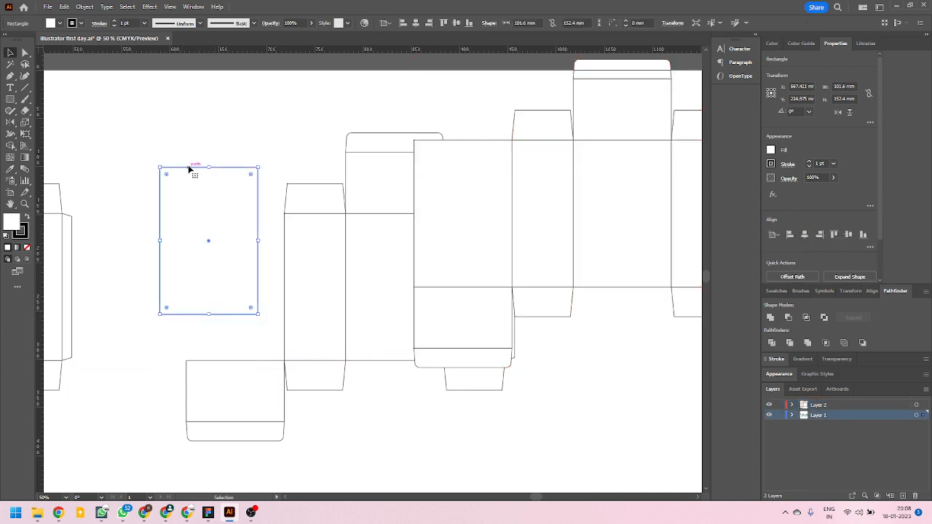
pyautogui.moveTo(204, 234); pyautogui.dragTo(233, 282)
pyautogui.press('a')
pyautogui.click(204, 231)
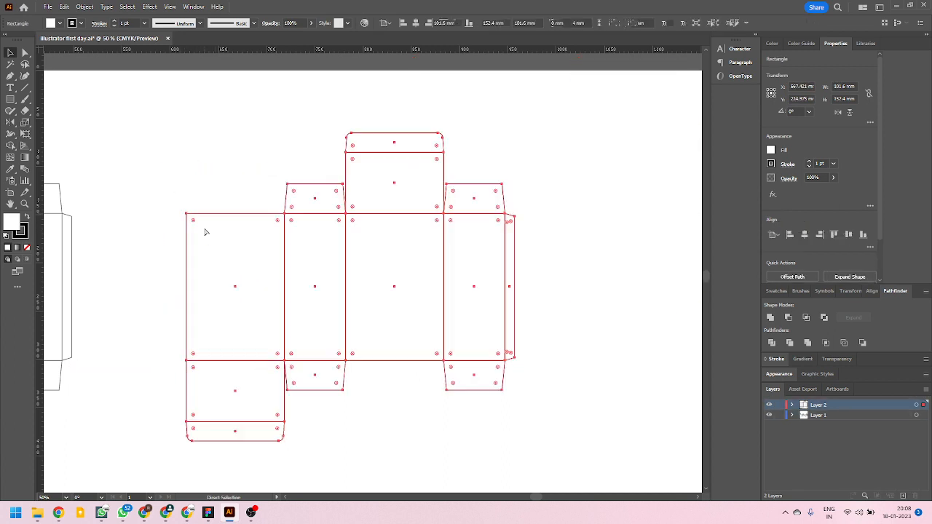
pyautogui.press('v')
pyautogui.click(562, 366)
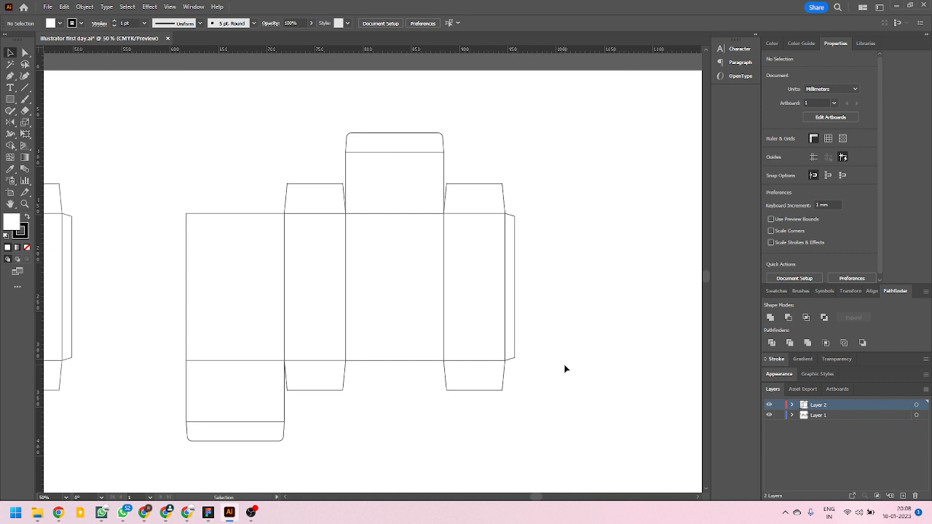
# Hide Layer 1 to inspect the box copy on Layer 2 alone, and show Layer 1 again.
pyautogui.click(770, 416)
pyautogui.scroll(-2, 466, 295)
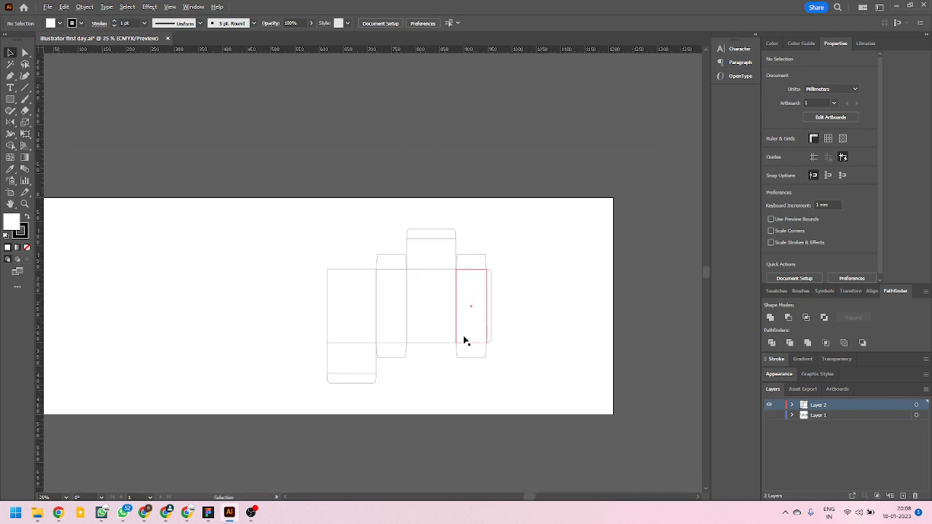
pyautogui.scroll(1, 408, 327)
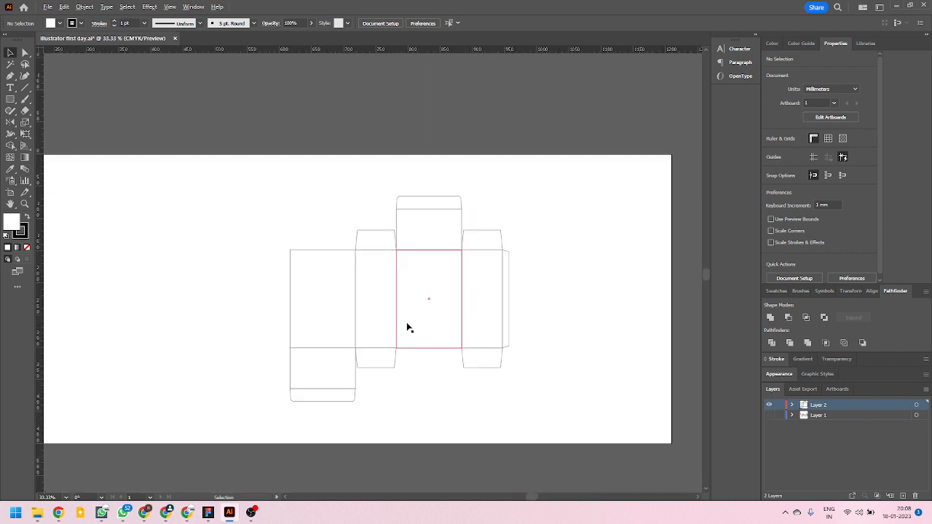
pyautogui.click(770, 415)
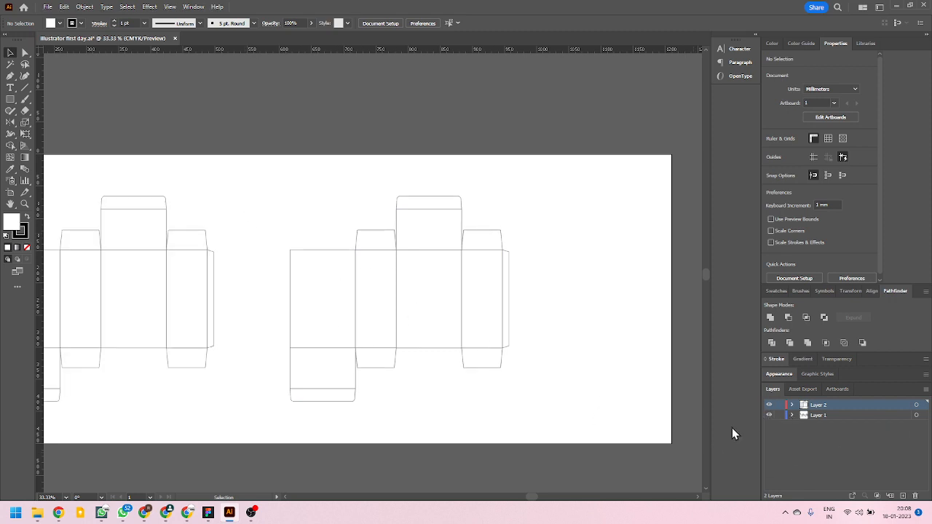
# Hide Layer 1 and unite all panels of Layer 2's box copy into a single outline, leaving it deselected.
pyautogui.click(769, 416)
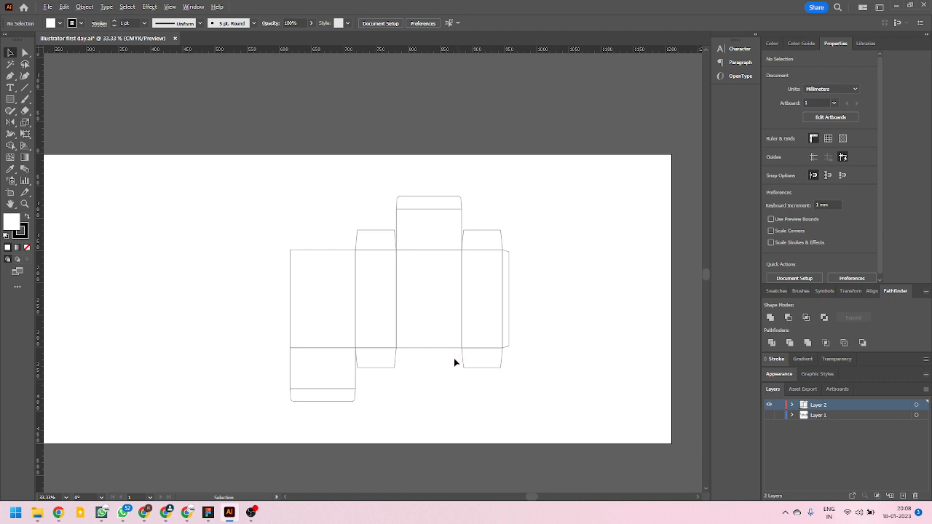
pyautogui.scroll(1, 454, 361)
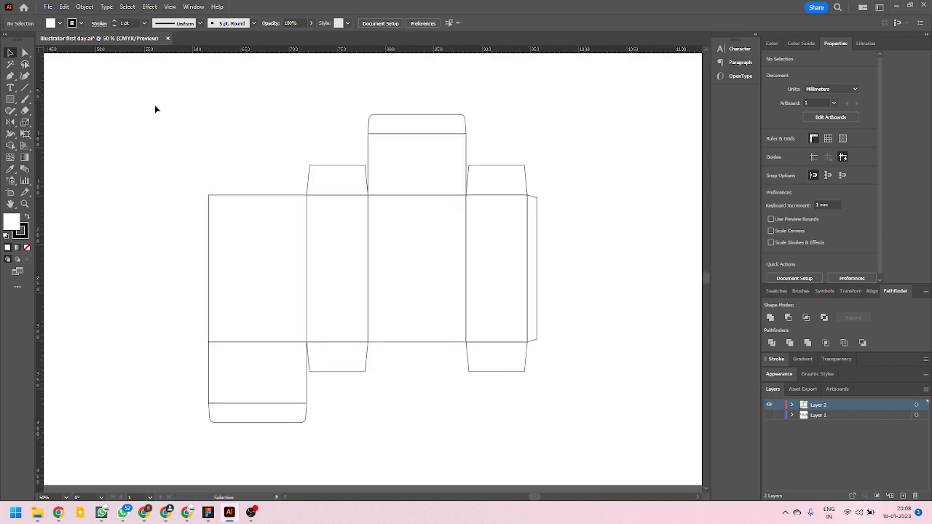
pyautogui.moveTo(153, 103); pyautogui.dragTo(606, 441)
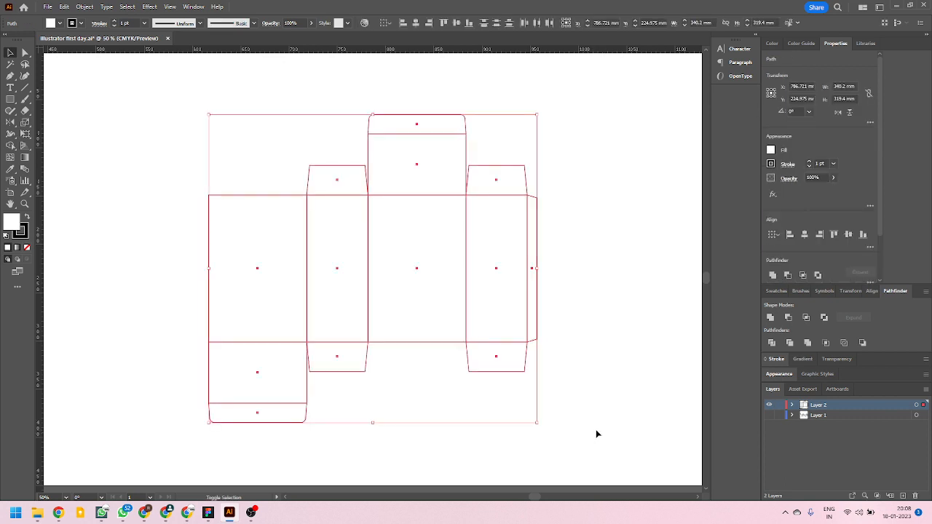
pyautogui.hotkey('ctrl', 'shift')
pyautogui.hotkey('ctrl', 'shift', 'F9')
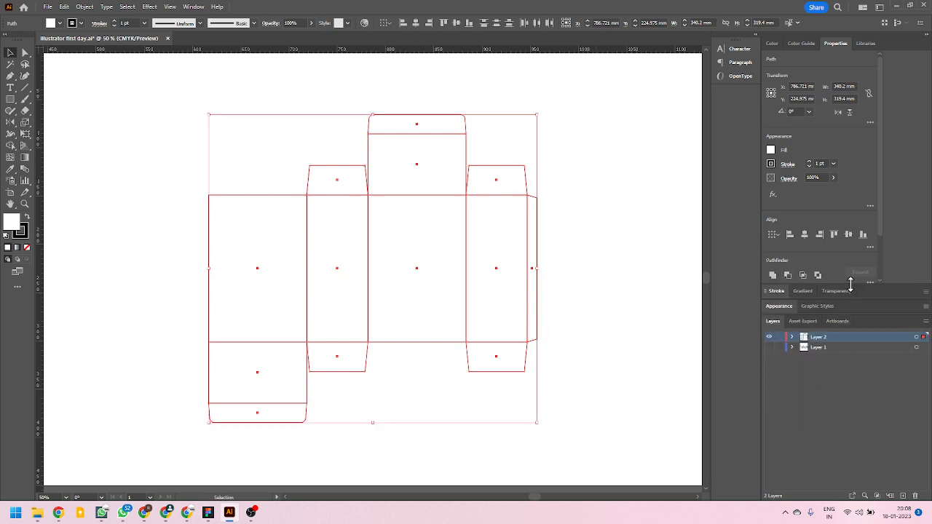
pyautogui.moveTo(850, 285); pyautogui.dragTo(858, 336)
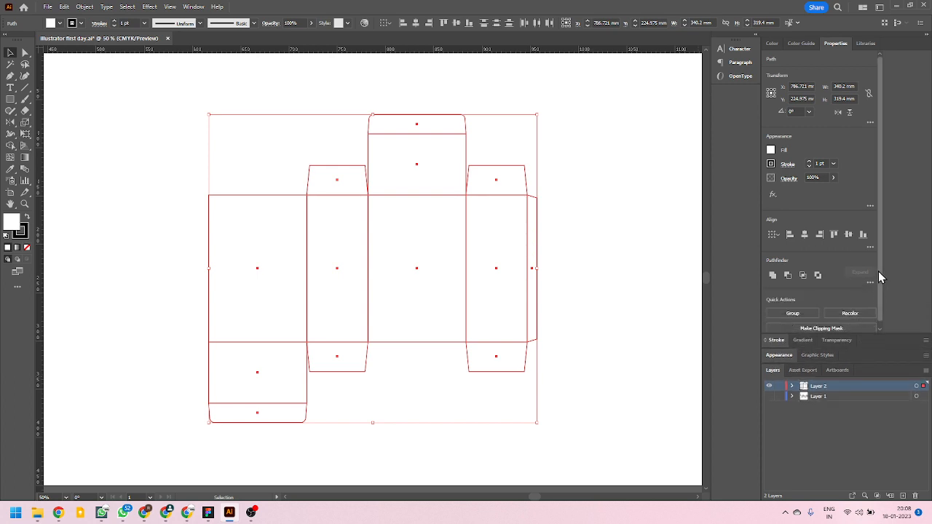
pyautogui.click(774, 280)
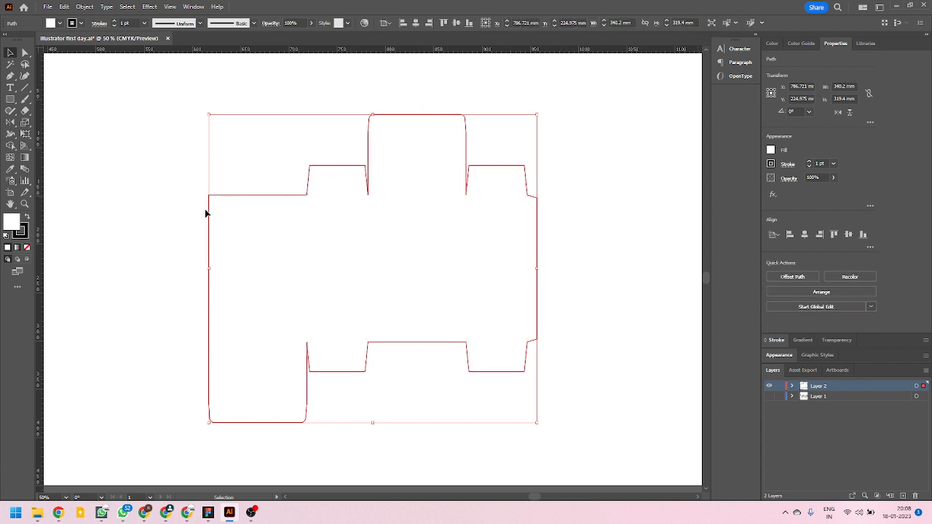
pyautogui.click(155, 310)
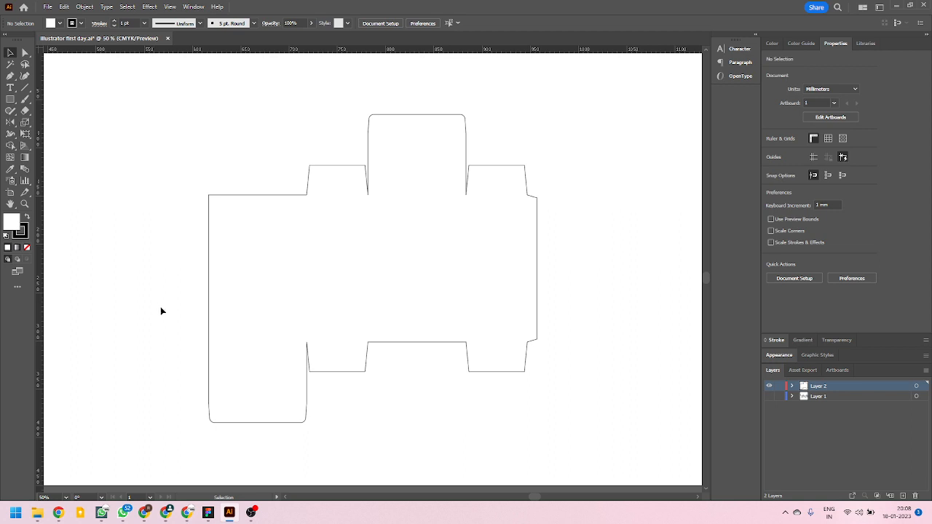
# Select the united box outline and examine its anchor points with the Direct Selection tool, leaving nothing selected.
pyautogui.click(307, 417)
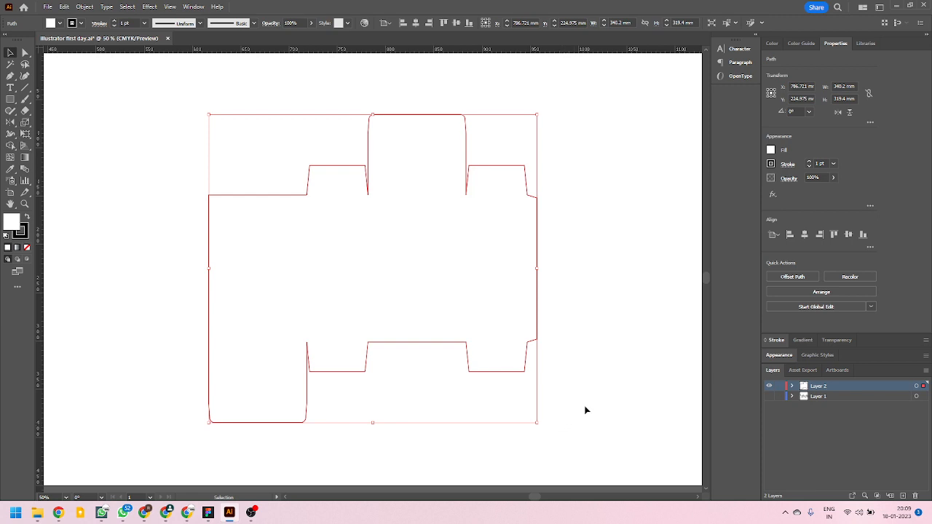
pyautogui.press('a')
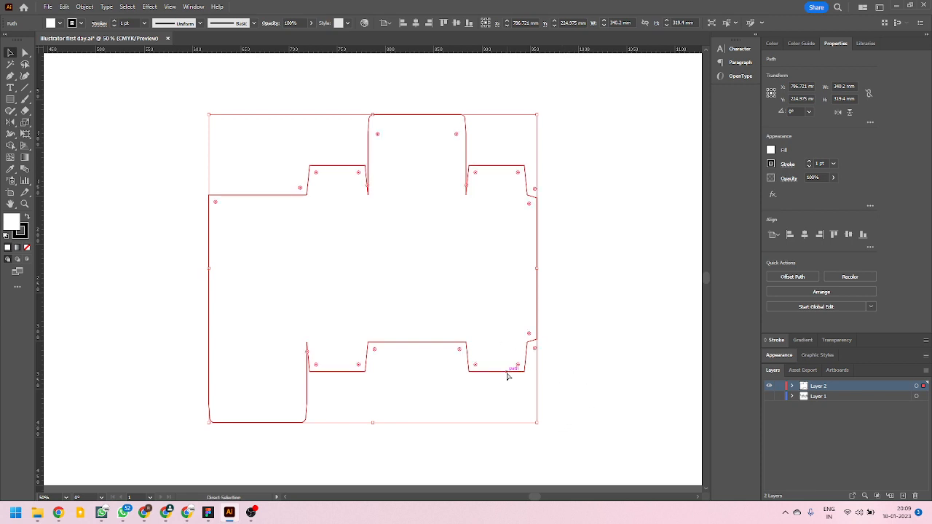
pyautogui.press('v')
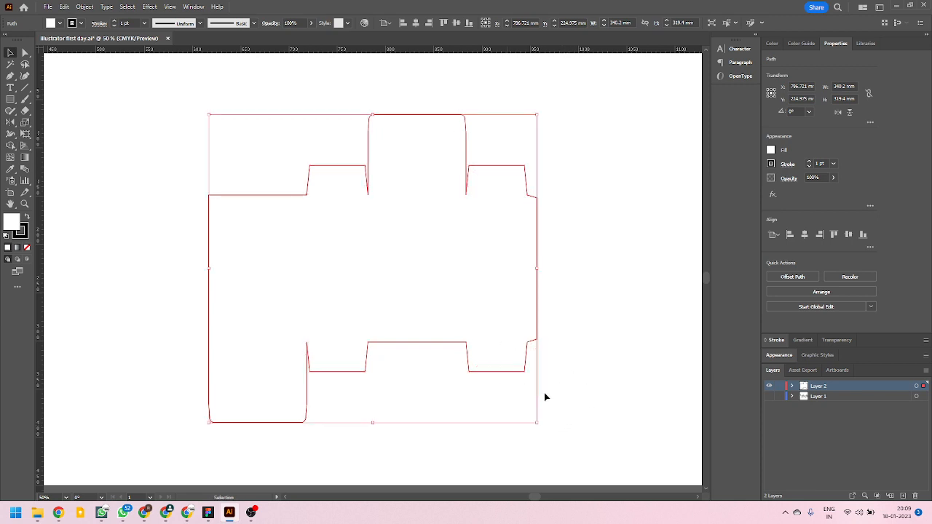
pyautogui.press('a')
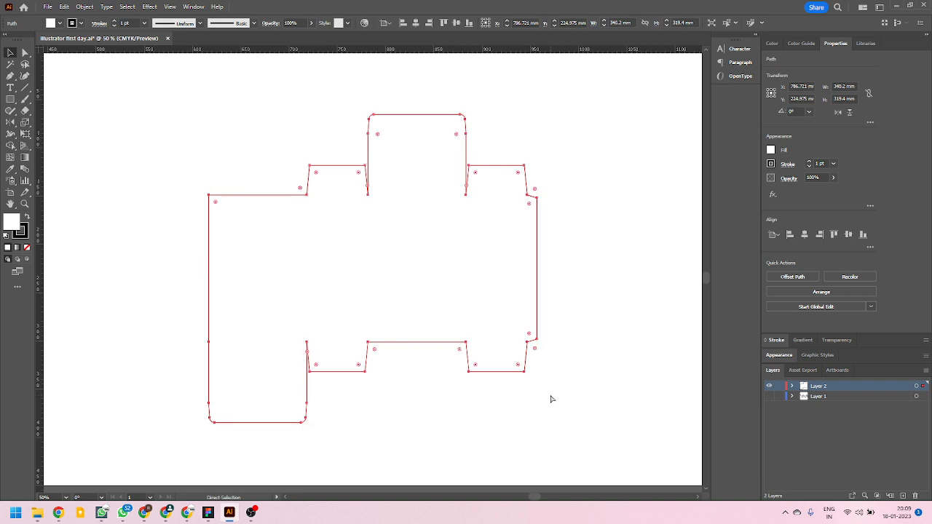
pyautogui.press('v')
pyautogui.click(577, 338)
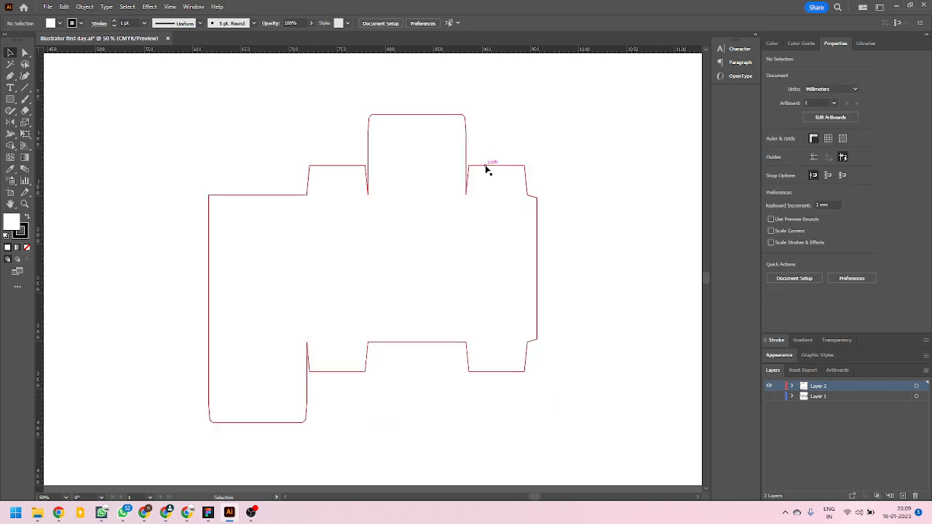
# Duplicate the united outline in place and remove the copy's fill, undoing the trial moves.
pyautogui.keyDown('alt'); pyautogui.moveTo(486, 166); pyautogui.dragTo(563, 102); pyautogui.keyUp('alt')
pyautogui.press('a')
pyautogui.hotkey('ctrl', 'z')
pyautogui.press('v')
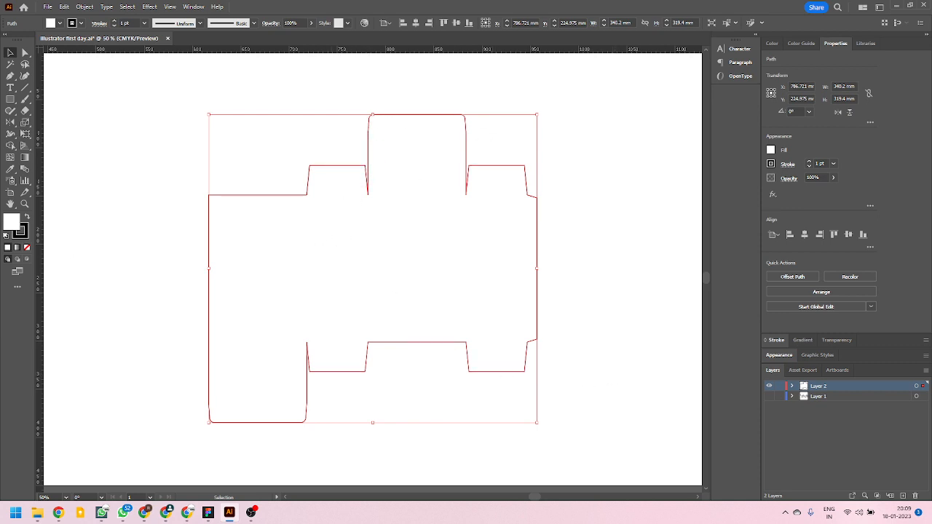
pyautogui.click(28, 247)
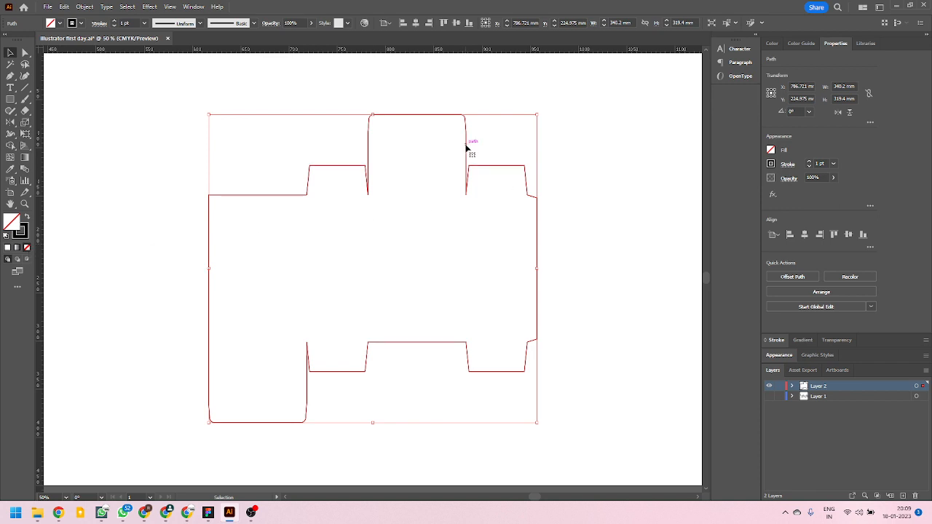
pyautogui.moveTo(466, 146); pyautogui.dragTo(480, 128)
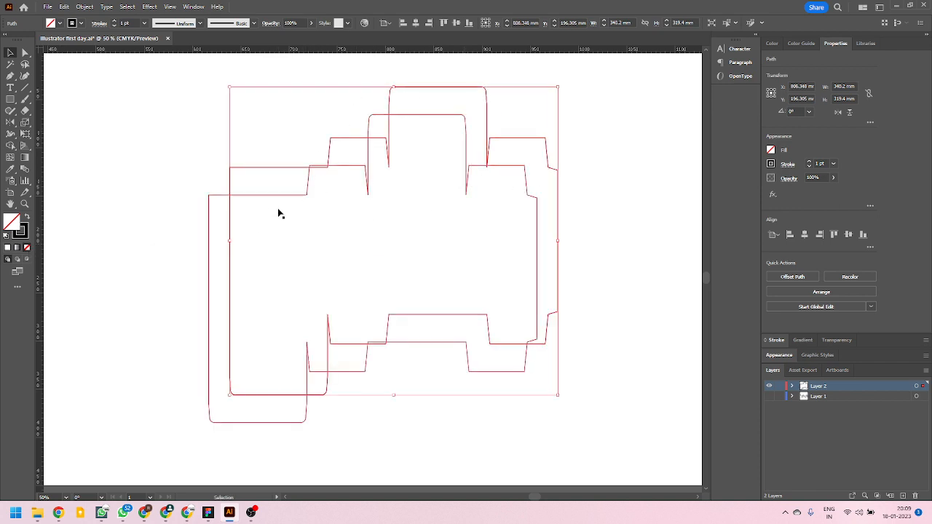
pyautogui.hotkey('ctrl', 'z')
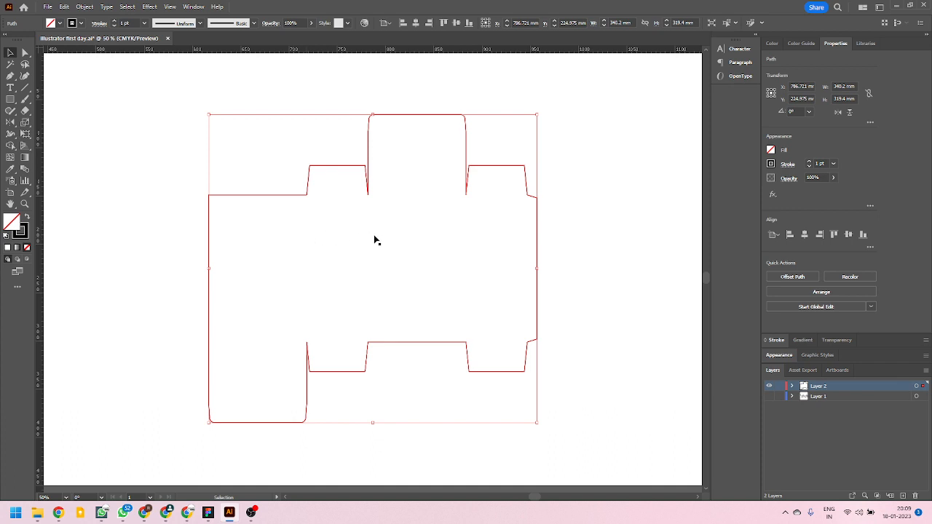
# Apply an Offset Path effect of 3 mm with Miter joins to the unfilled outline copy and deselect it.
pyautogui.click(151, 9)
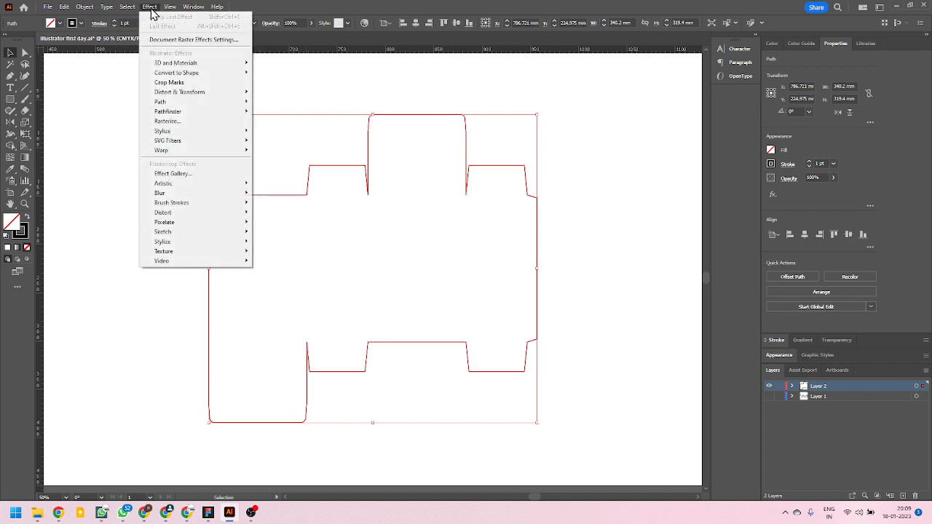
pyautogui.moveTo(191, 99)
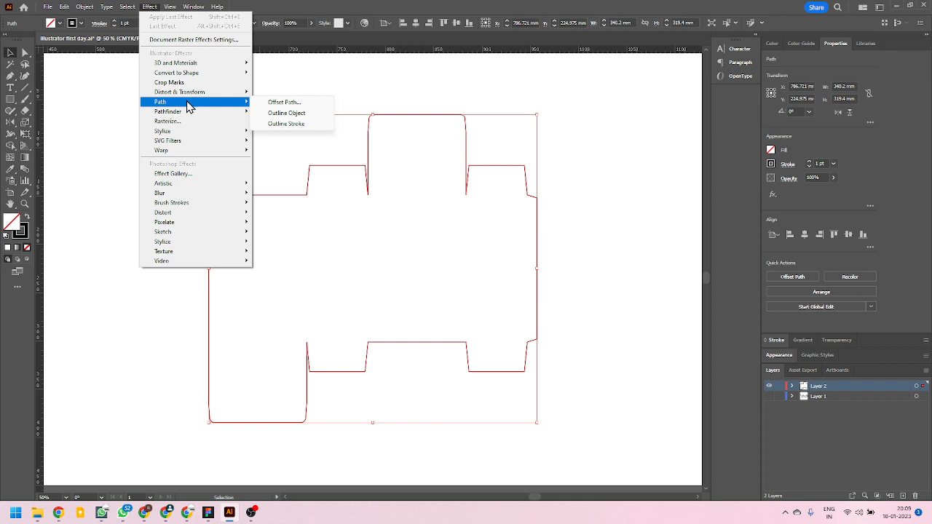
pyautogui.click(281, 102)
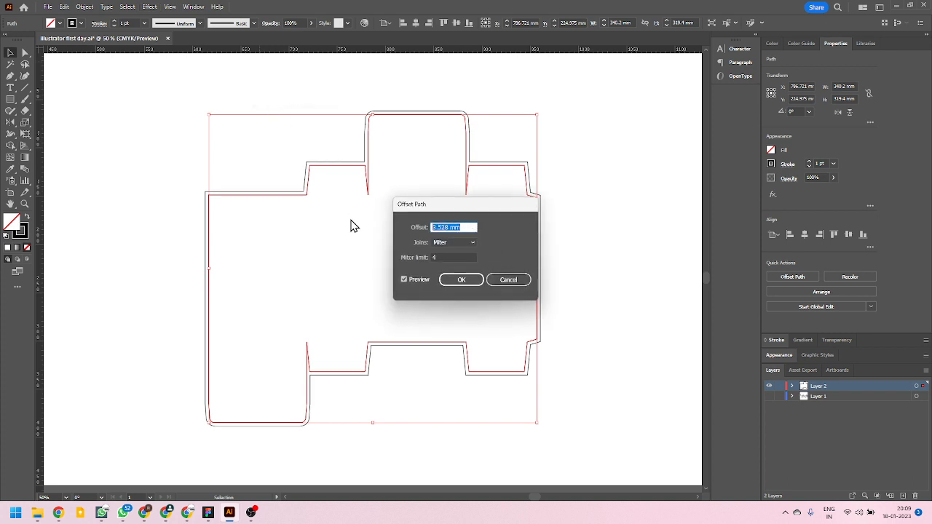
pyautogui.write('3mm')
pyautogui.click(472, 284)
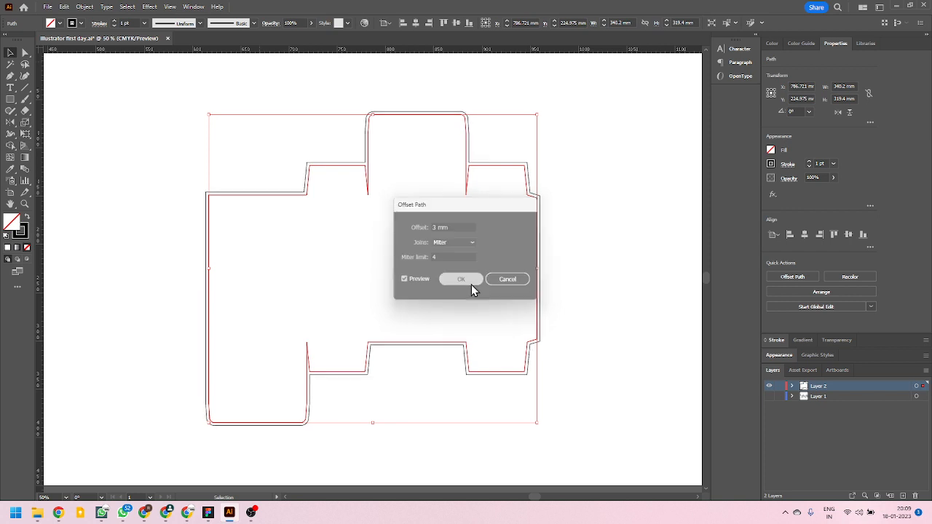
pyautogui.click(620, 298)
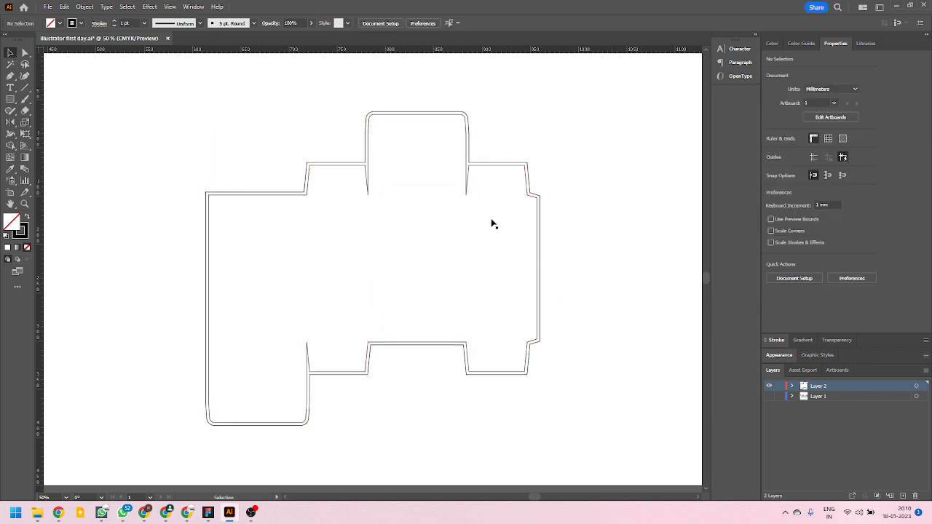
# Inspect the gap between the two outlines, try moving an outline by a flap notch, and undo the move.
pyautogui.scroll(4, 362, 167)
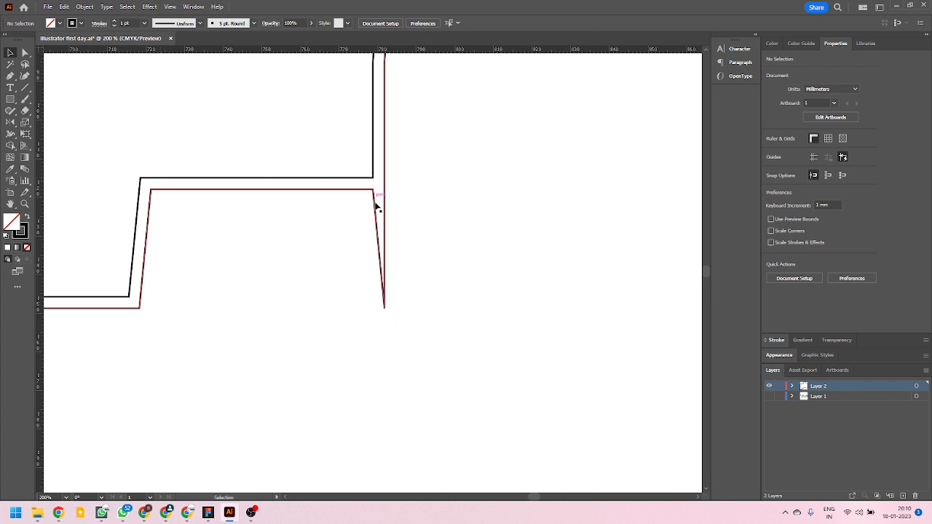
pyautogui.scroll(-3, 367, 217)
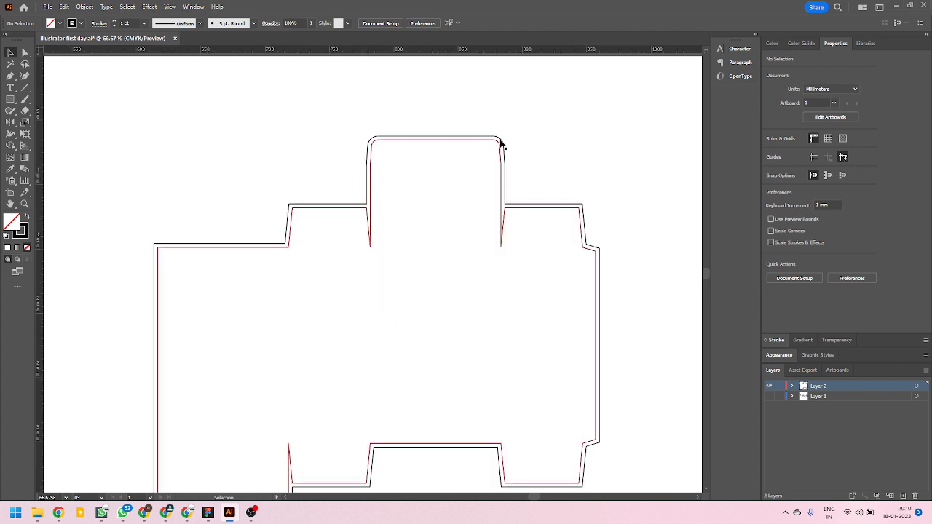
pyautogui.moveTo(500, 141)
pyautogui.mouseDown()
pyautogui.moveTo(524, 97)
pyautogui.moveTo(506, 147)
pyautogui.mouseUp()
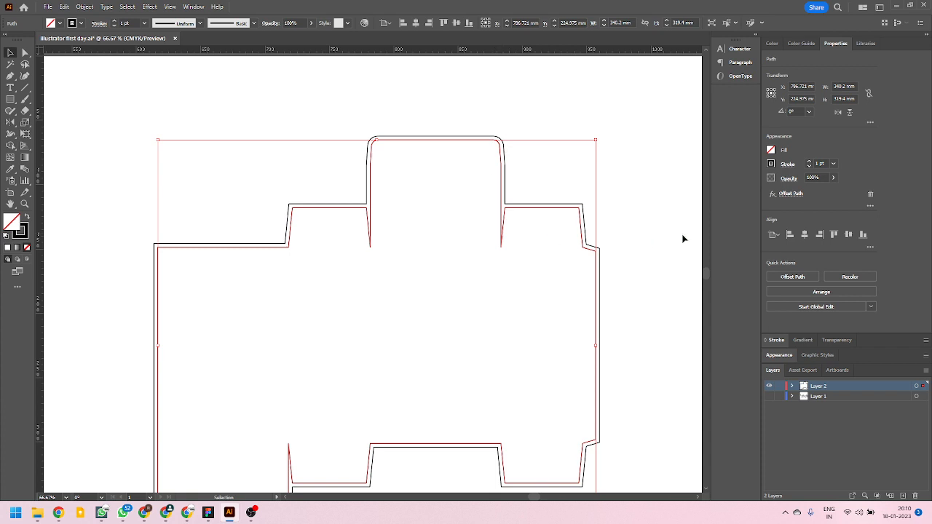
pyautogui.click(620, 246)
pyautogui.moveTo(501, 245); pyautogui.dragTo(568, 193)
pyautogui.hotkey('ctrl', 'z')
pyautogui.click(653, 202)
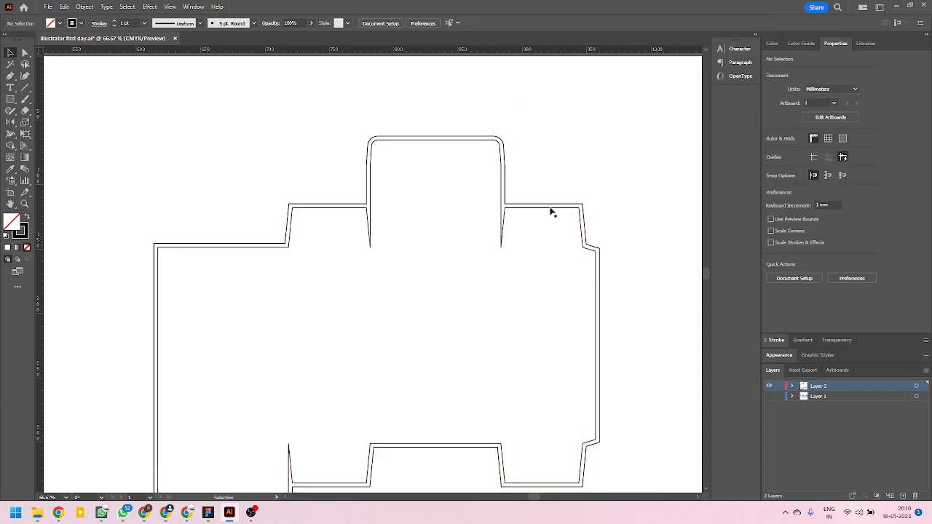
# Try moving the outline up and away by the outer corner of the upper side flap, and undo the move.
pyautogui.scroll(-2, 340, 152)
pyautogui.scroll(2, 339, 154)
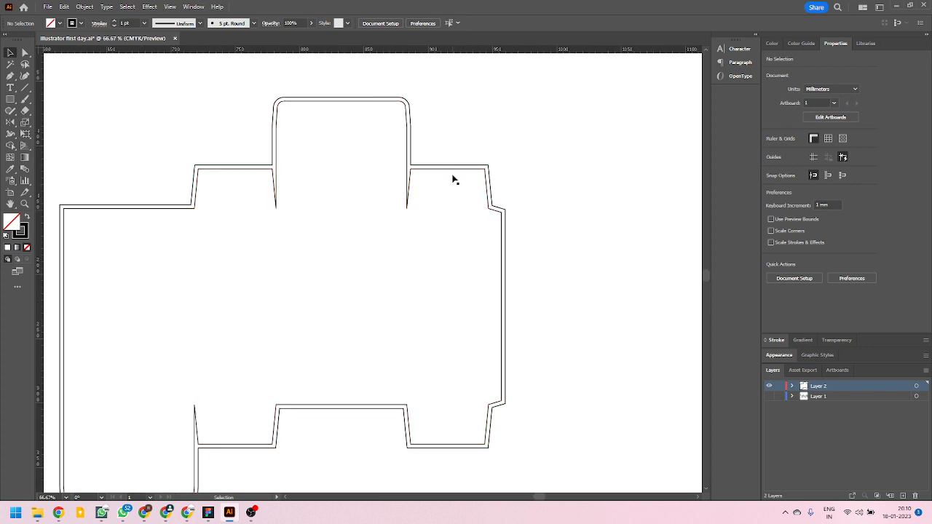
pyautogui.scroll(1, 435, 257)
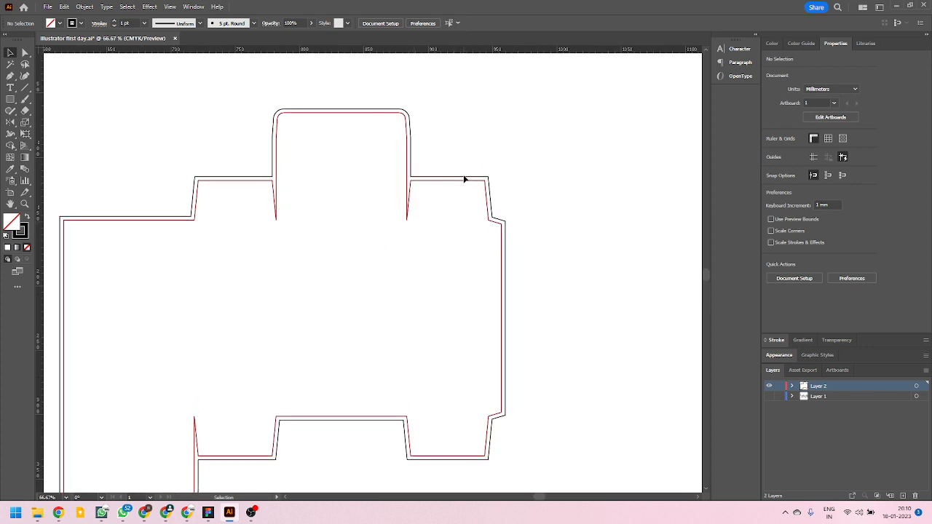
pyautogui.hotkey('ctrl', 'z')
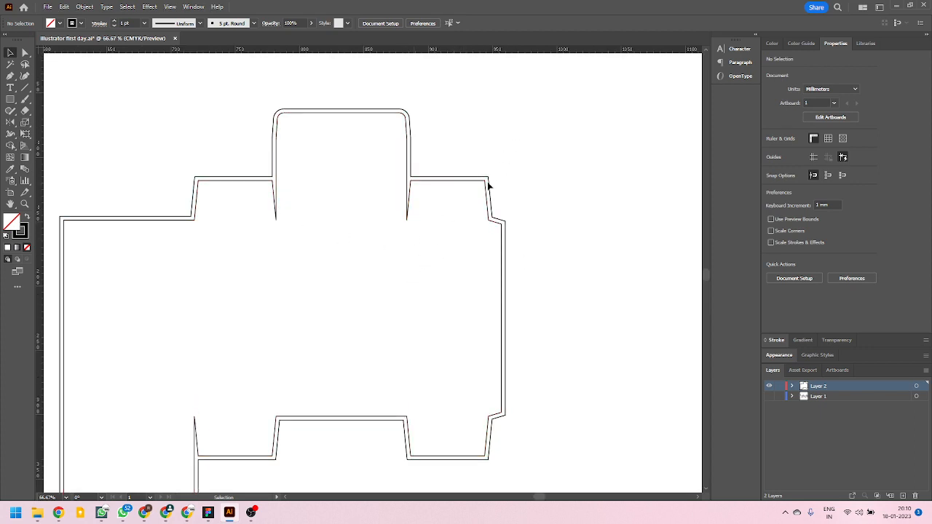
pyautogui.moveTo(486, 179); pyautogui.dragTo(566, 113)
pyautogui.hotkey('ctrl', 'z')
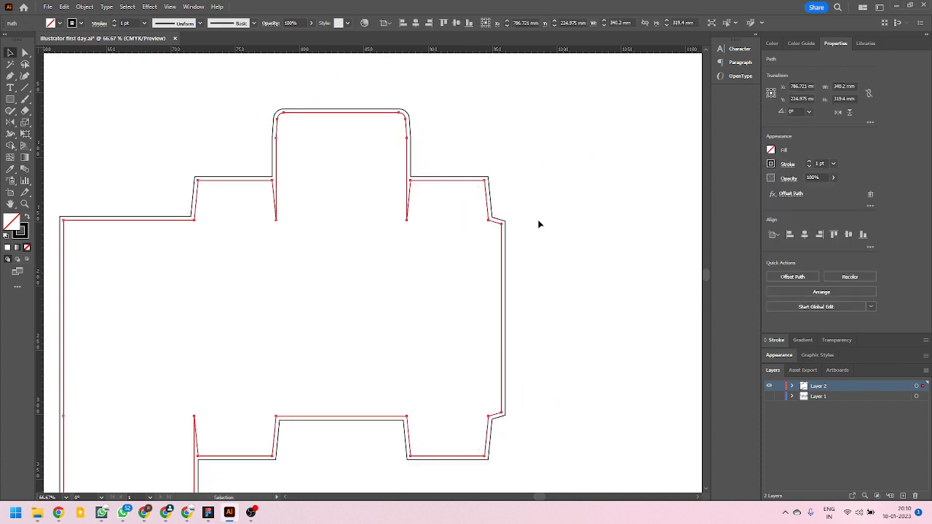
# Expand the appearance of the offset outline copy, check the resulting path's anchor points, and leave nothing selected.
pyautogui.scroll(1, 359, 154)
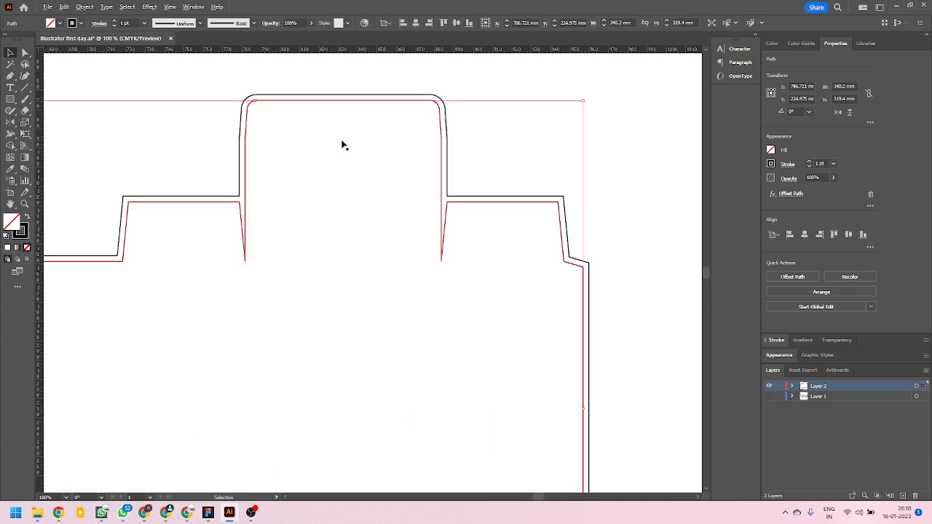
pyautogui.scroll(-1, 476, 208)
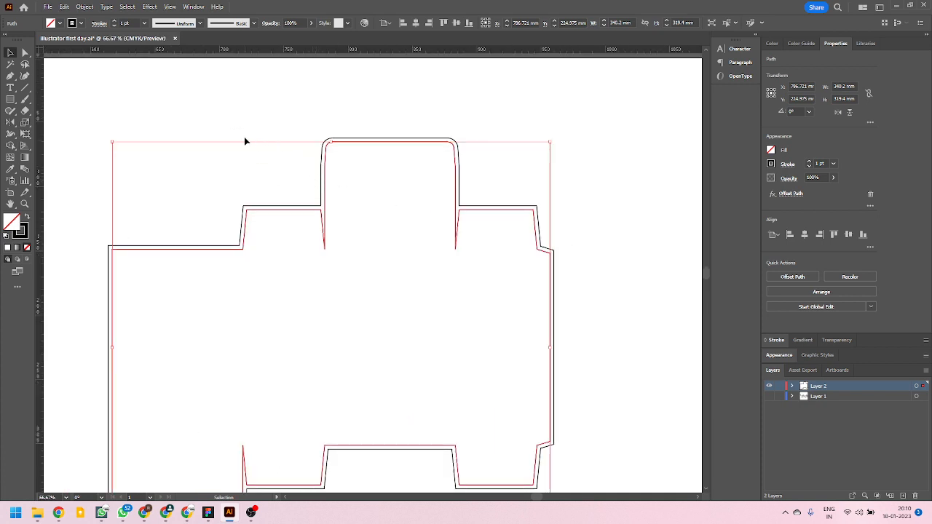
pyautogui.click(329, 101)
pyautogui.click(335, 140)
pyautogui.click(84, 6)
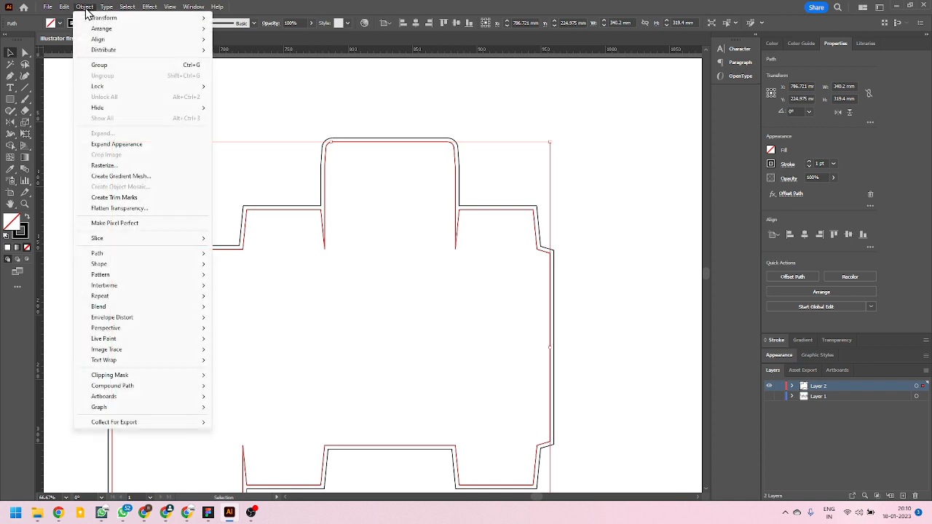
pyautogui.click(126, 145)
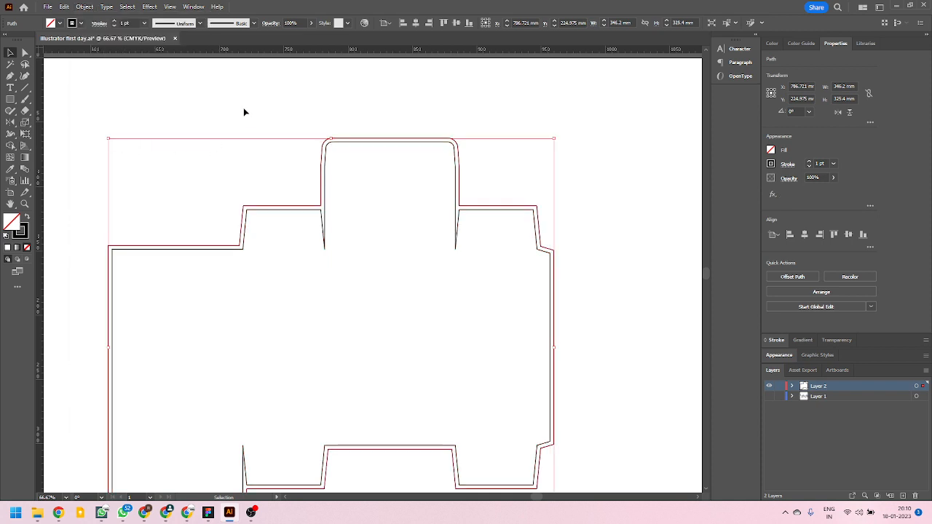
pyautogui.scroll(2, 318, 163)
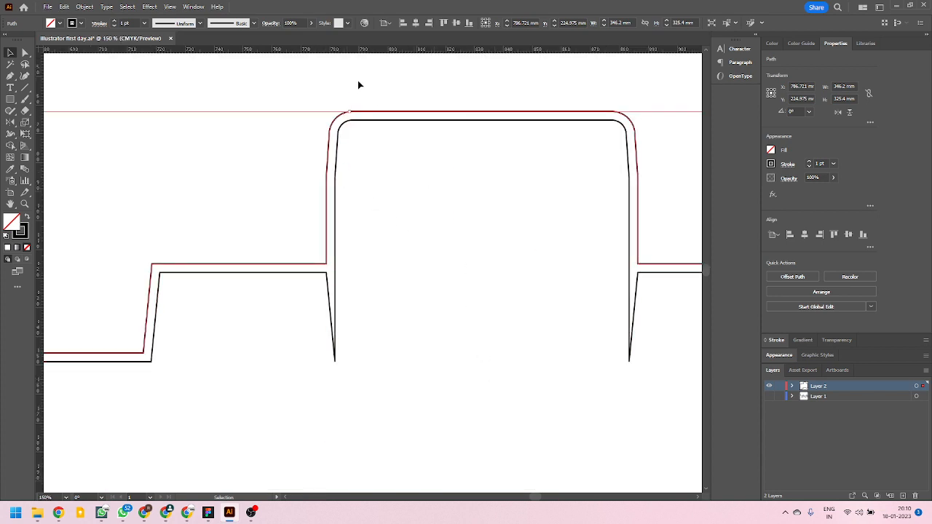
pyautogui.press('a')
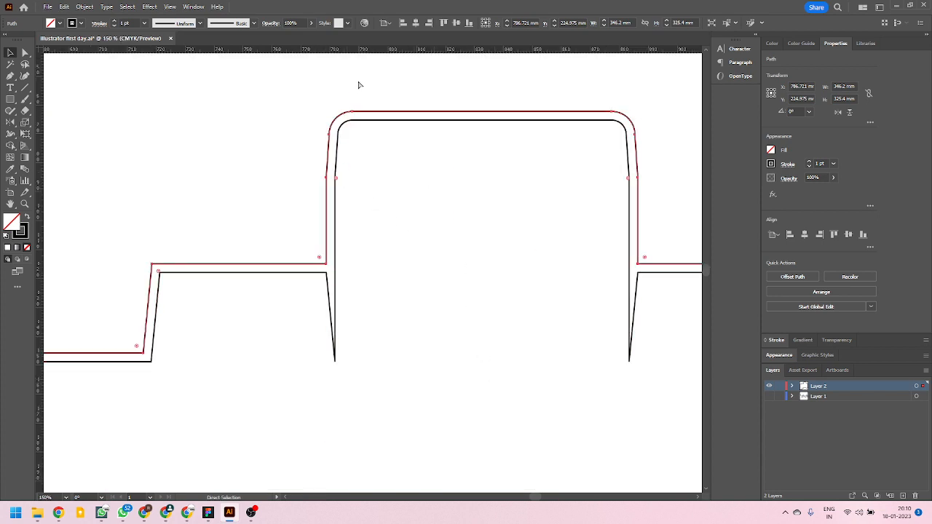
pyautogui.hotkey('ctrl', 'z')
pyautogui.click(298, 90)
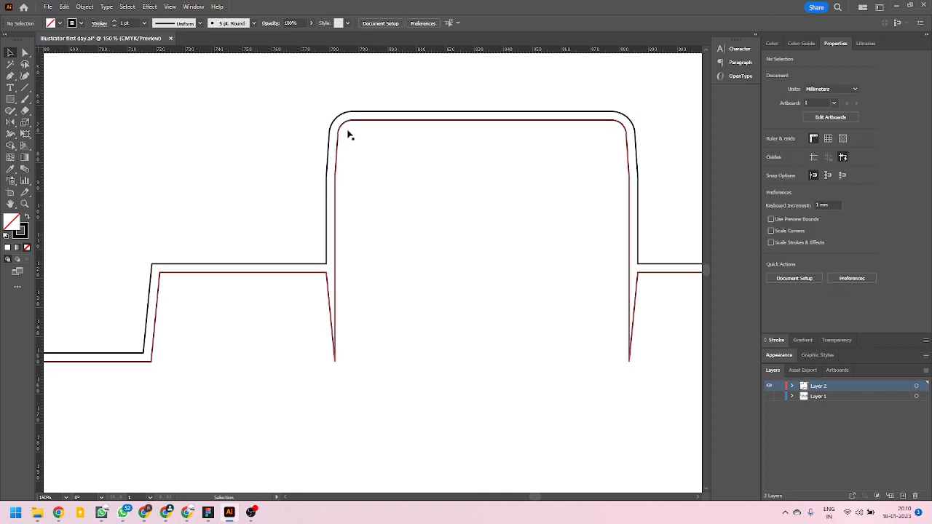
# Try moving the offset outline up and away by the upper tuck flap's rounded corner, and undo the move.
pyautogui.moveTo(342, 128); pyautogui.dragTo(295, 93)
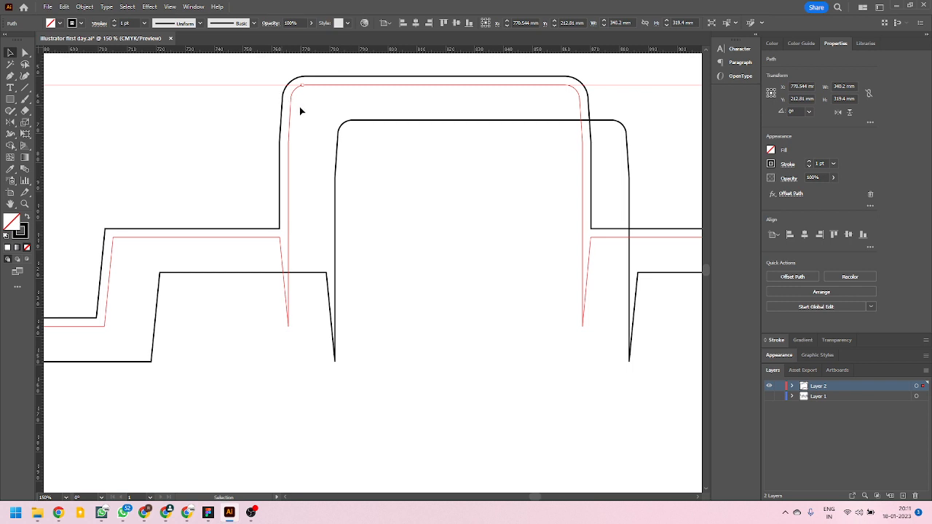
pyautogui.hotkey('ctrl', 'z')
pyautogui.click(325, 116)
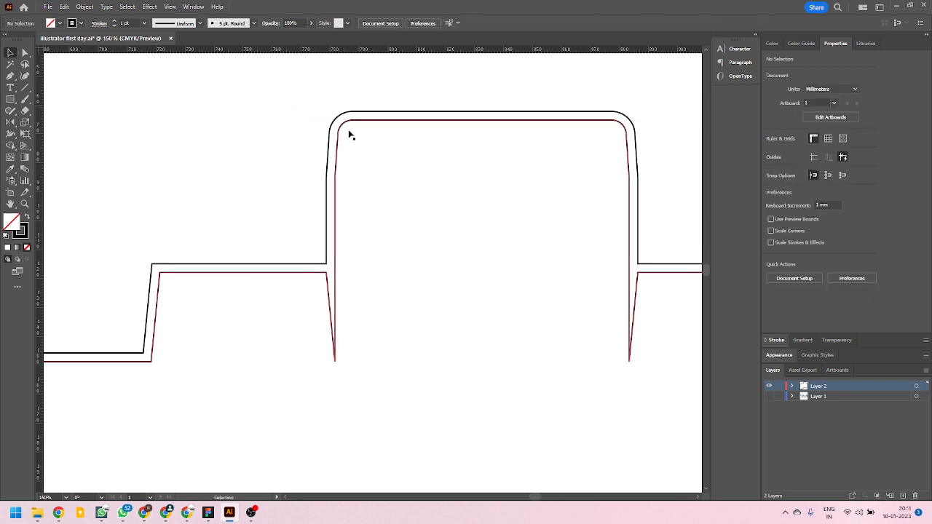
# Select the outline copy with the Offset Path effect, list Layer 2's paths, and hide the plain outline path beneath it.
pyautogui.click(343, 123)
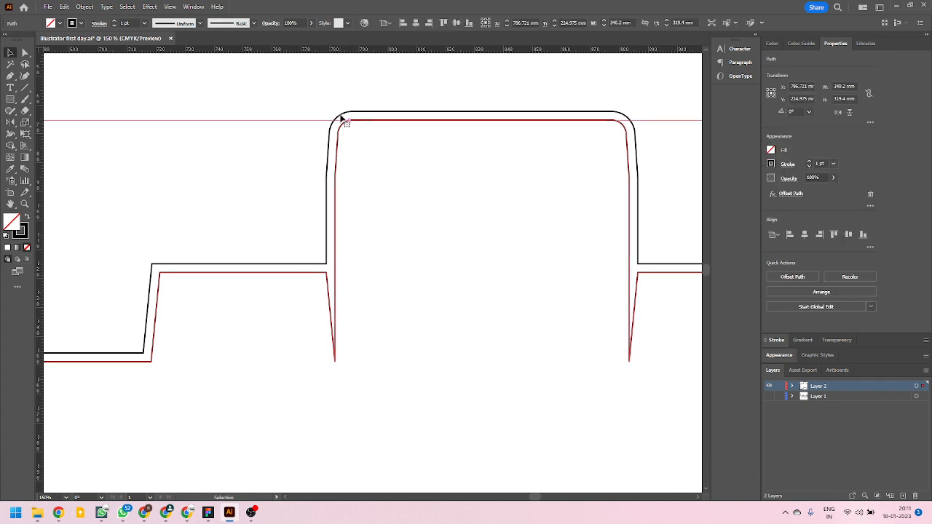
pyautogui.click(339, 89)
pyautogui.click(345, 118)
pyautogui.click(793, 386)
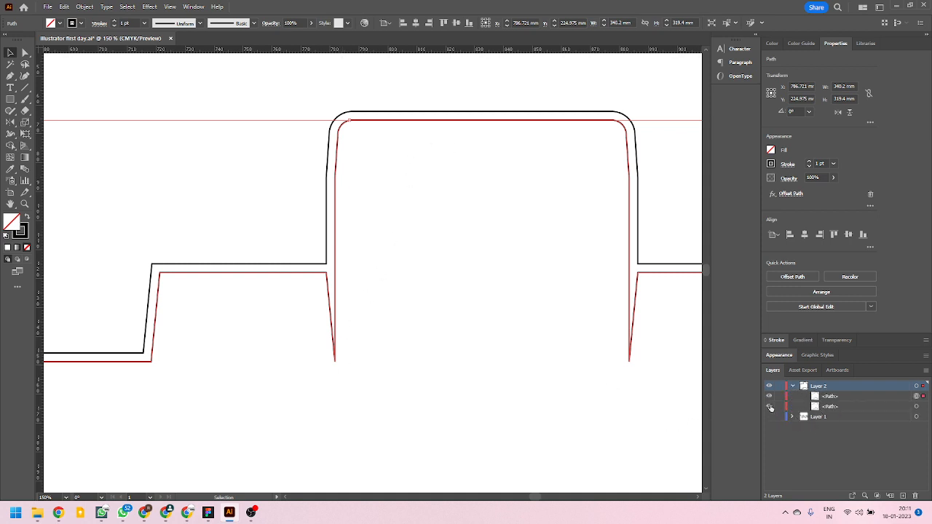
pyautogui.click(770, 406)
# Expand the appearance of the offset outline copy and select the resulting outer path.
pyautogui.click(351, 115)
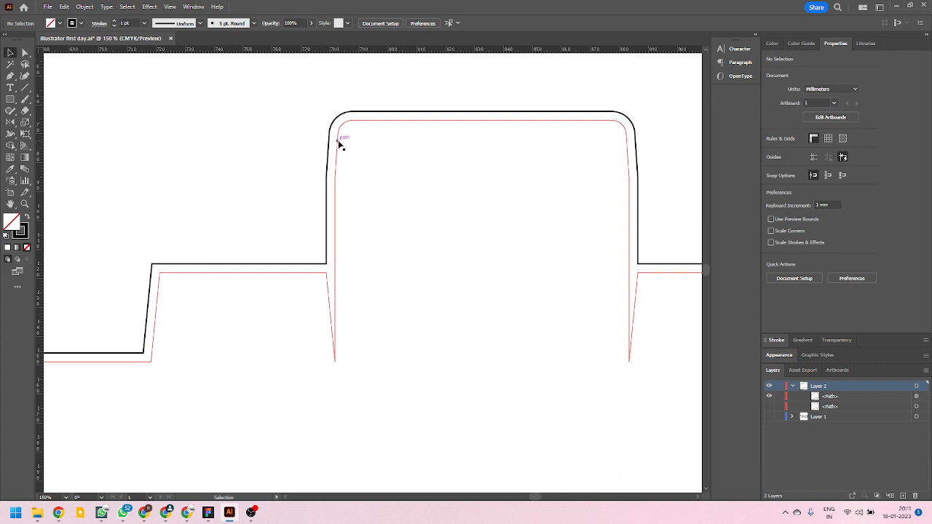
pyautogui.click(346, 120)
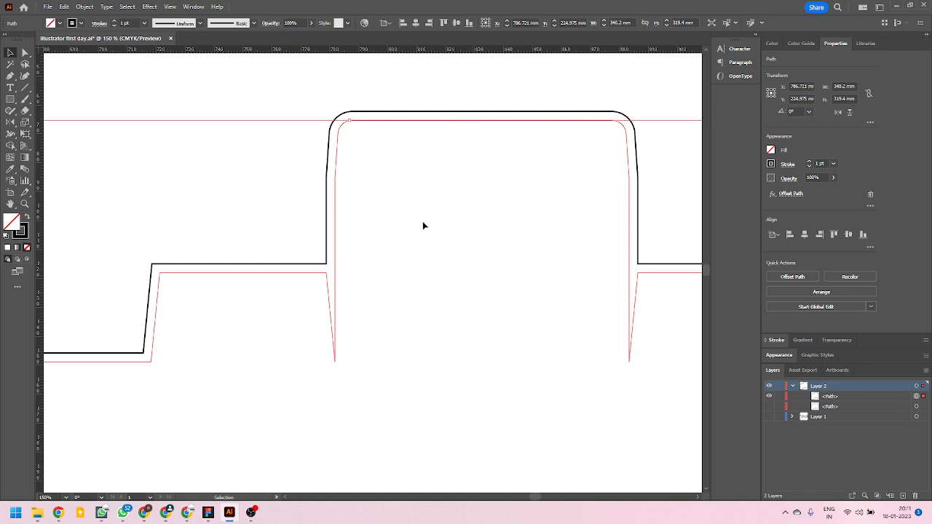
pyautogui.click(84, 7)
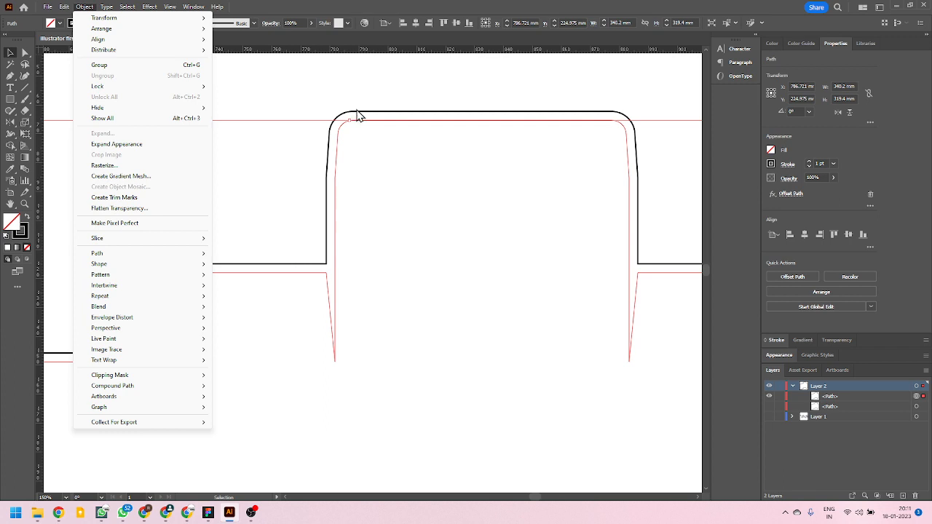
pyautogui.click(124, 144)
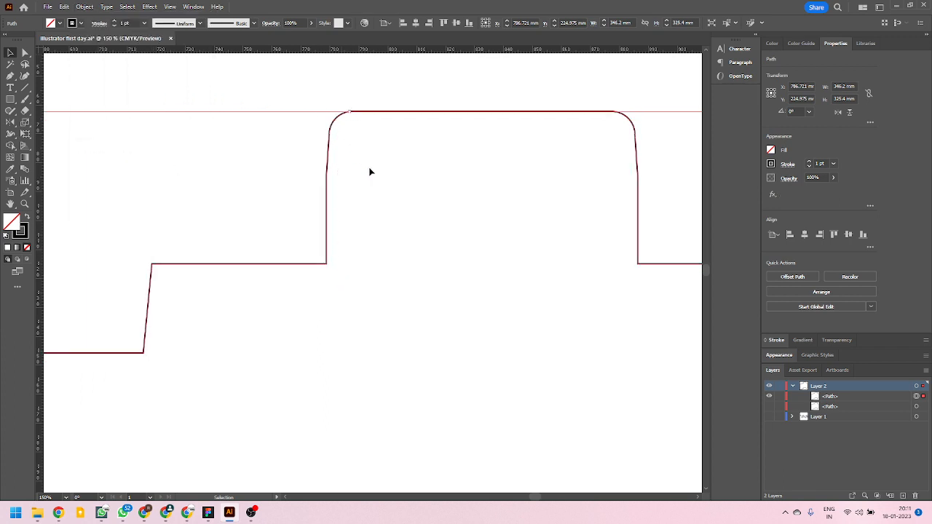
pyautogui.click(329, 86)
pyautogui.click(338, 125)
# Show the hidden plain outline path on Layer 2 again and leave nothing selected.
pyautogui.scroll(-3, 324, 167)
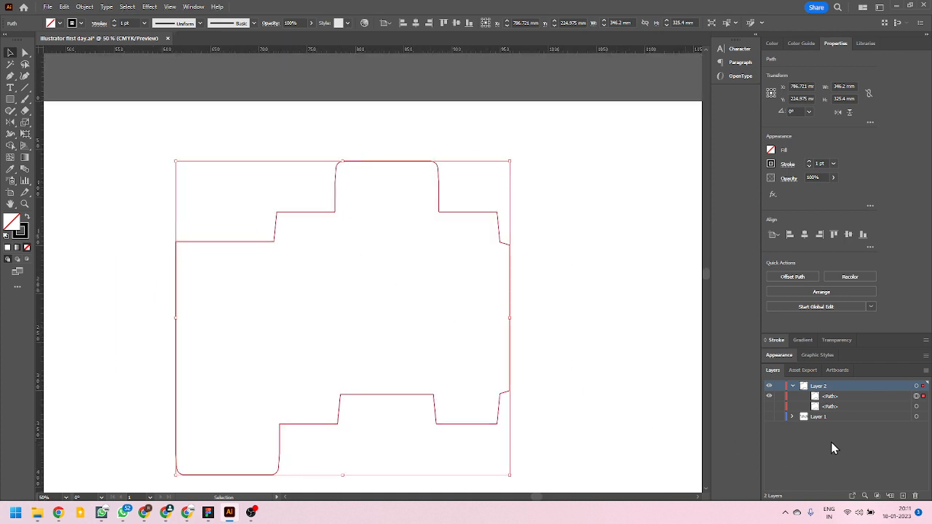
pyautogui.click(770, 406)
pyautogui.click(574, 292)
# Rename Layer 2's inner outline path "cut line" and its outer outline path "bleed 3mm".
pyautogui.scroll(3, 386, 165)
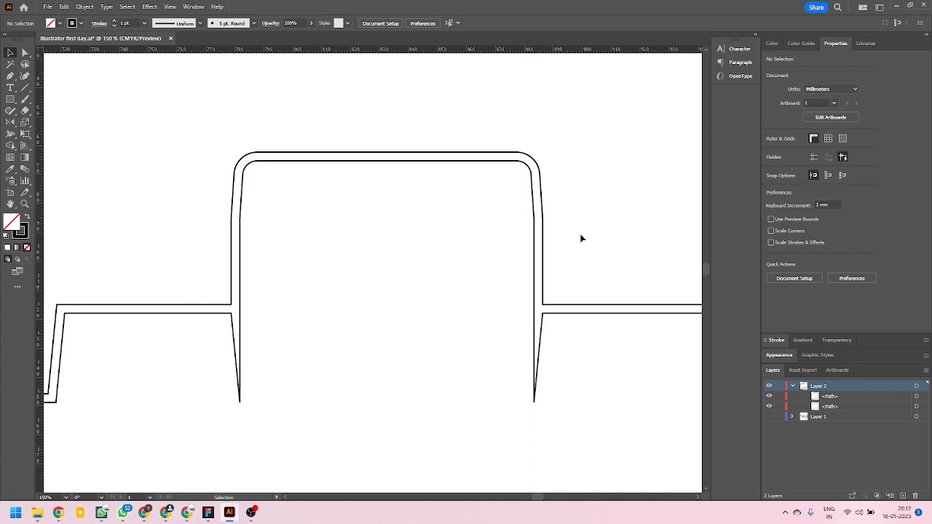
pyautogui.click(533, 219)
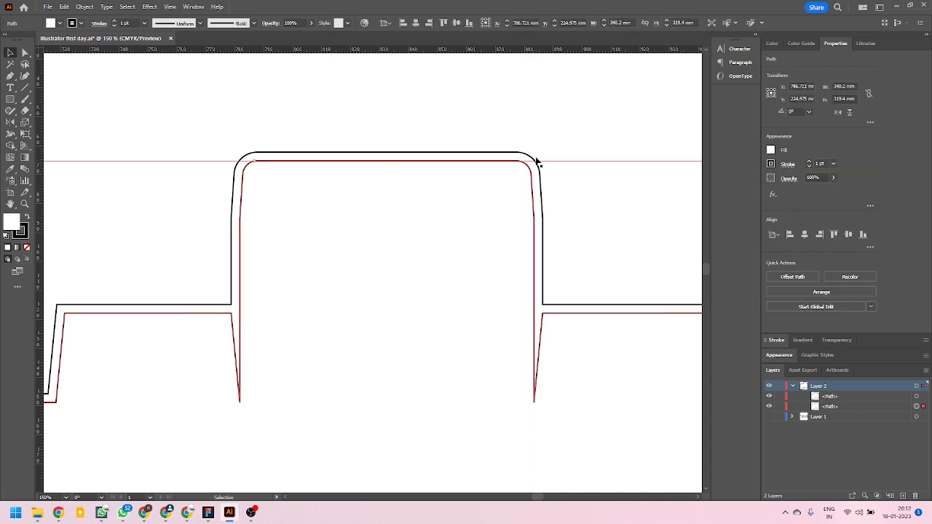
pyautogui.doubleClick(829, 407)
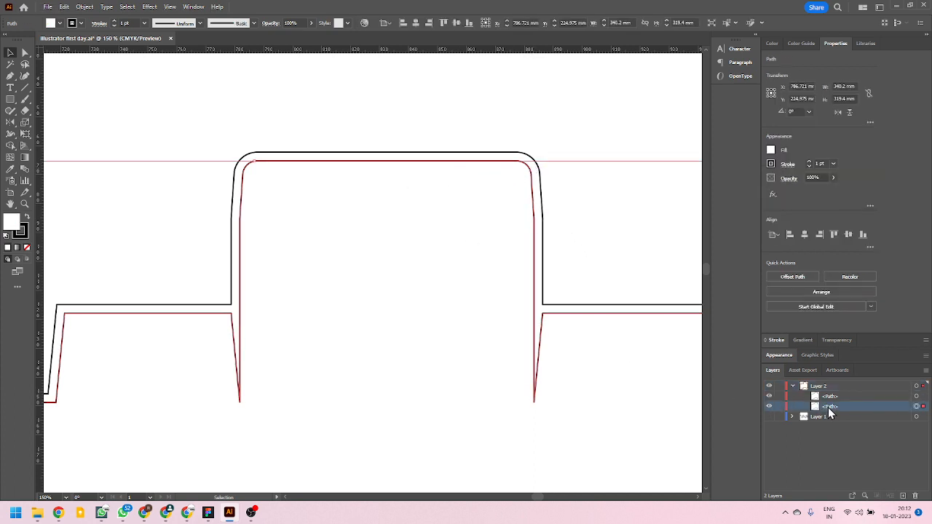
pyautogui.write('cut line')
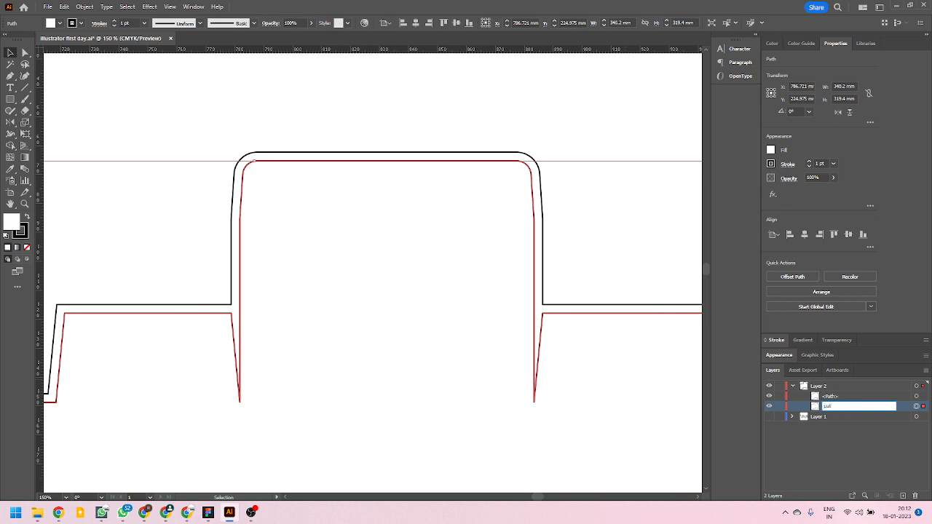
pyautogui.doubleClick(831, 396)
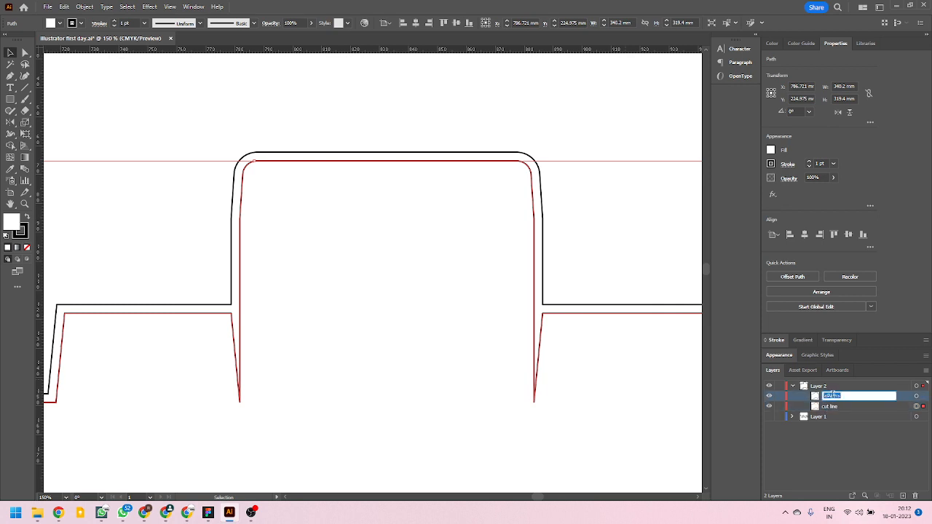
pyautogui.write('bleed 3mm')
pyautogui.press('Return')
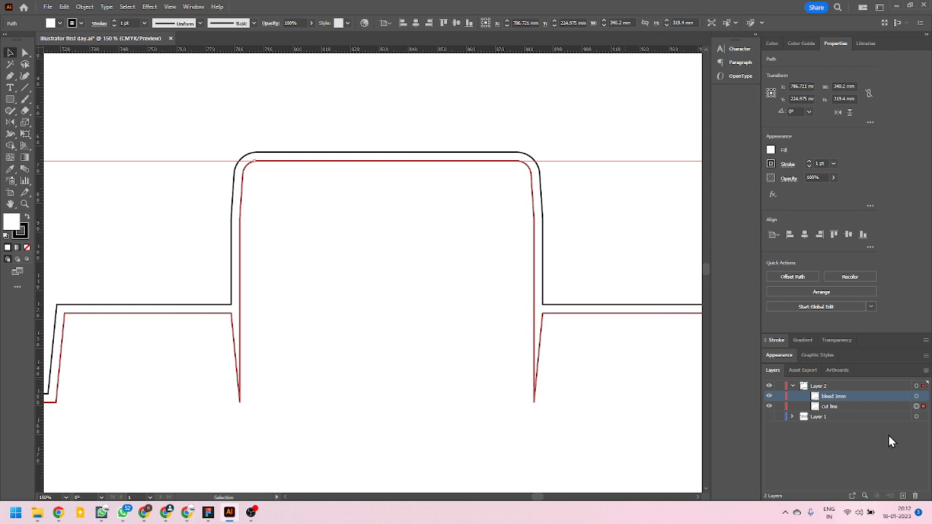
# Check the extent of the bleed outline, hide the cut line path, and show Layer 1.
pyautogui.keyDown('alt'); pyautogui.scroll(-1, 408, 291); pyautogui.keyUp('alt')
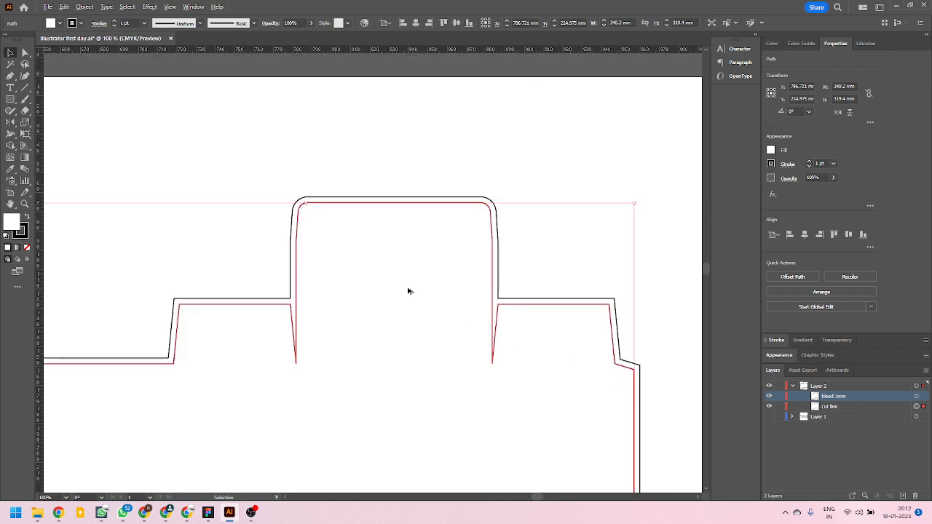
pyautogui.click(485, 203)
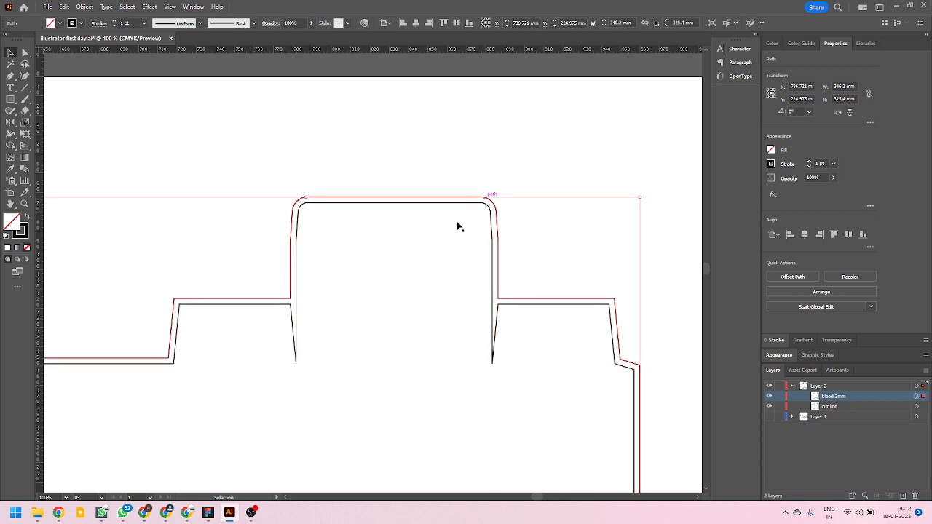
pyautogui.keyDown('alt'); pyautogui.scroll(-1, 353, 239); pyautogui.keyUp('alt')
pyautogui.click(440, 327)
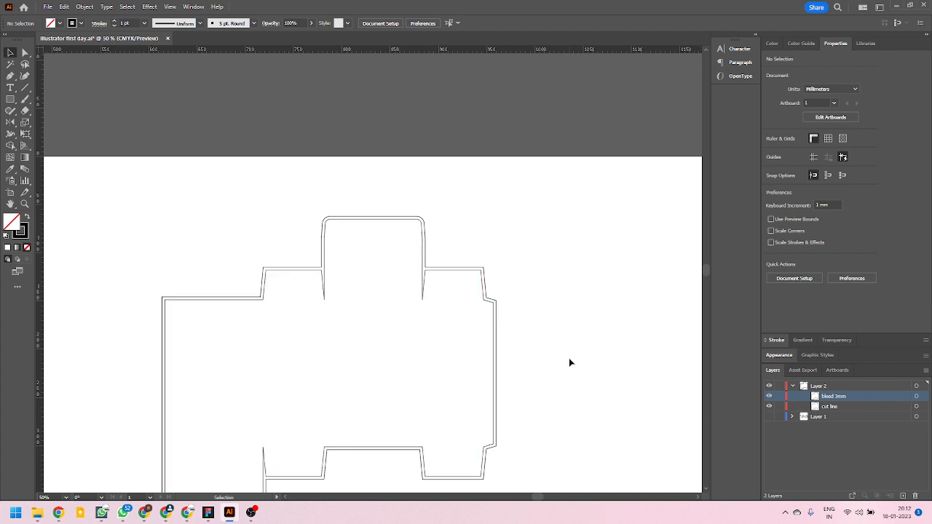
pyautogui.click(769, 406)
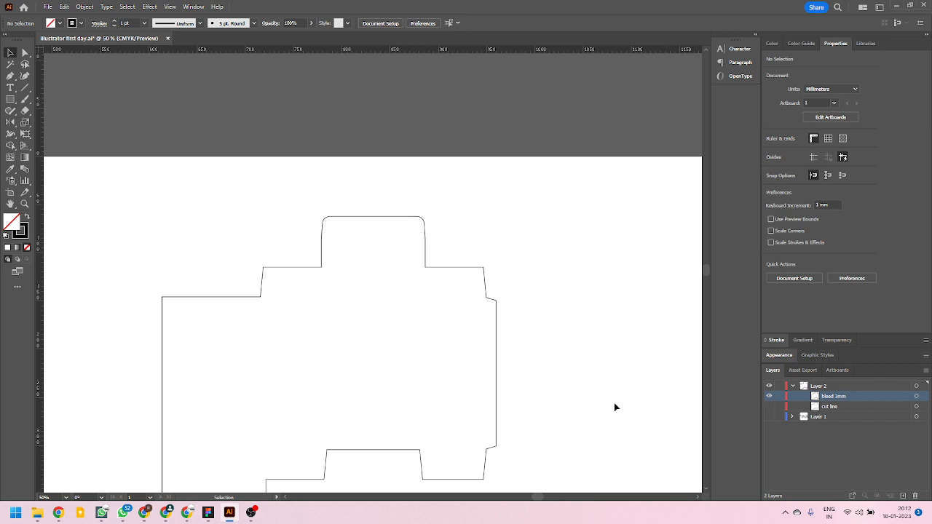
pyautogui.scroll(-2, 328, 327)
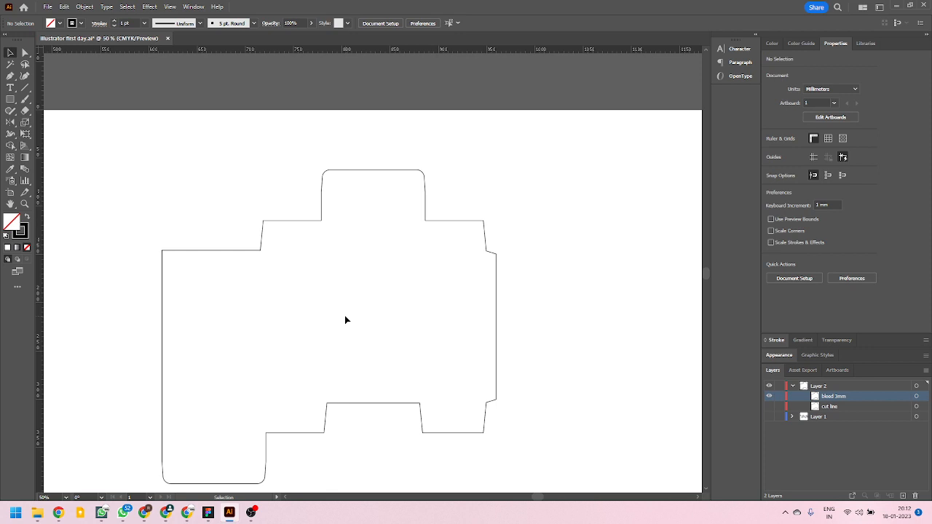
pyautogui.scroll(-2, 344, 315)
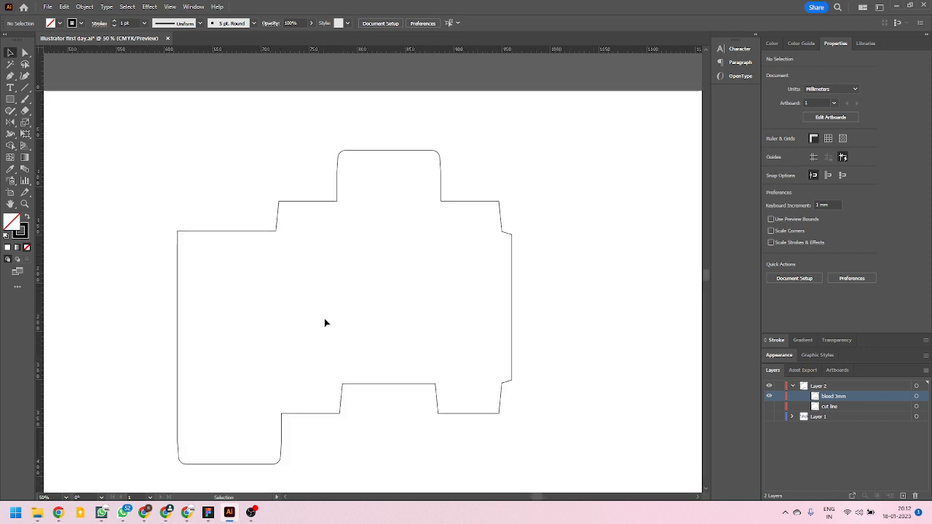
pyautogui.click(770, 417)
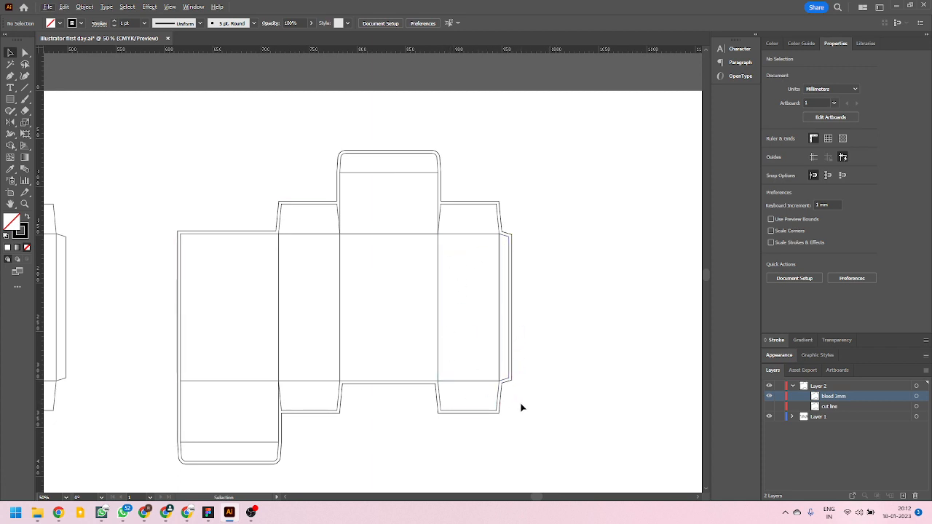
# Show the guides and delete the old horizontal guides and the vertical guide crossing the first box layout.
pyautogui.hotkey('ctrl', ';')
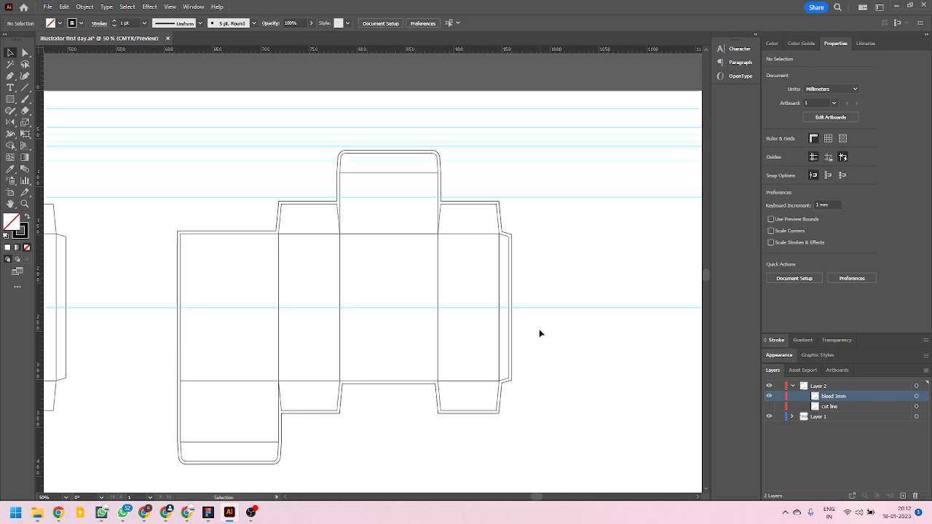
pyautogui.scroll(-2, 430, 327)
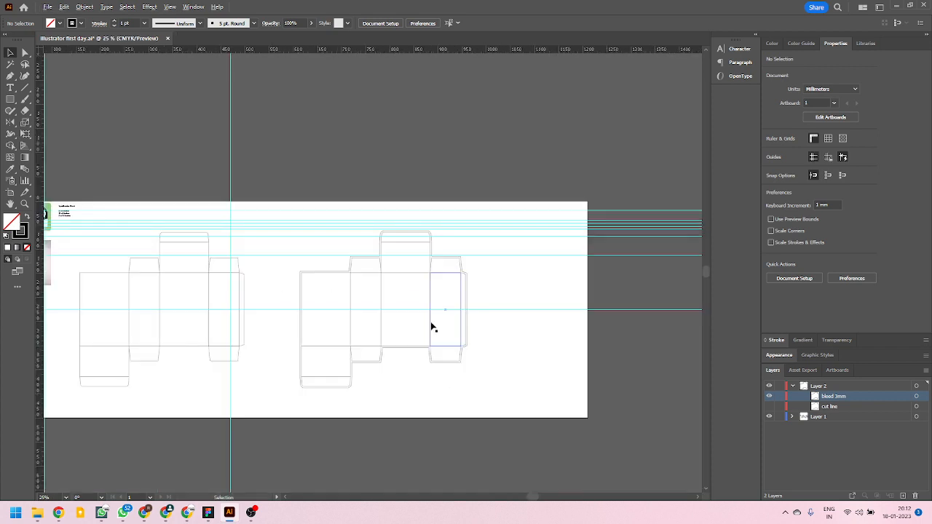
pyautogui.scroll(1, 177, 250)
pyautogui.moveTo(294, 157); pyautogui.dragTo(315, 407)
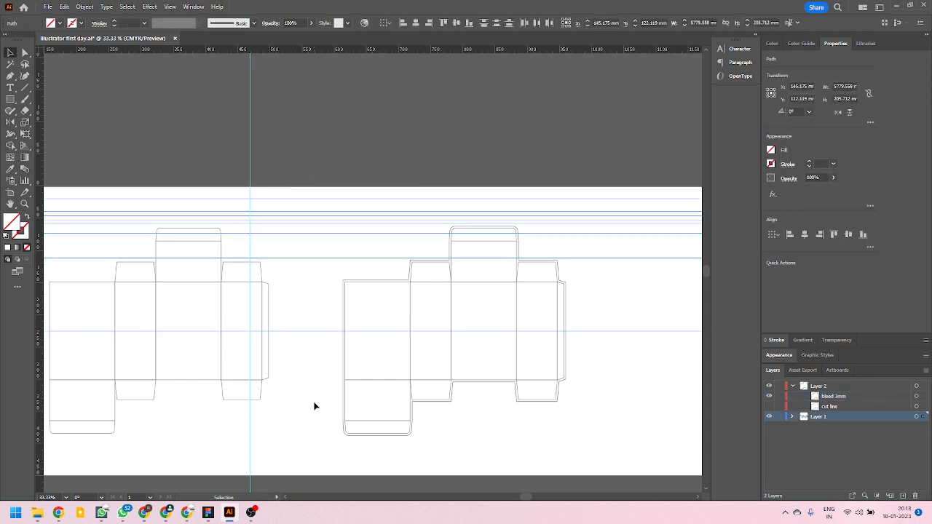
pyautogui.press('Delete')
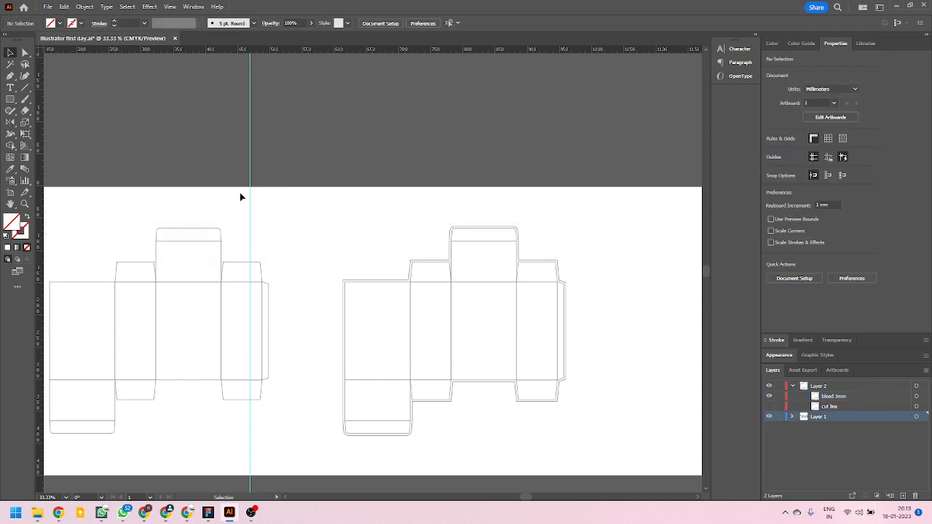
pyautogui.moveTo(241, 196); pyautogui.dragTo(324, 234)
pyautogui.press('Delete')
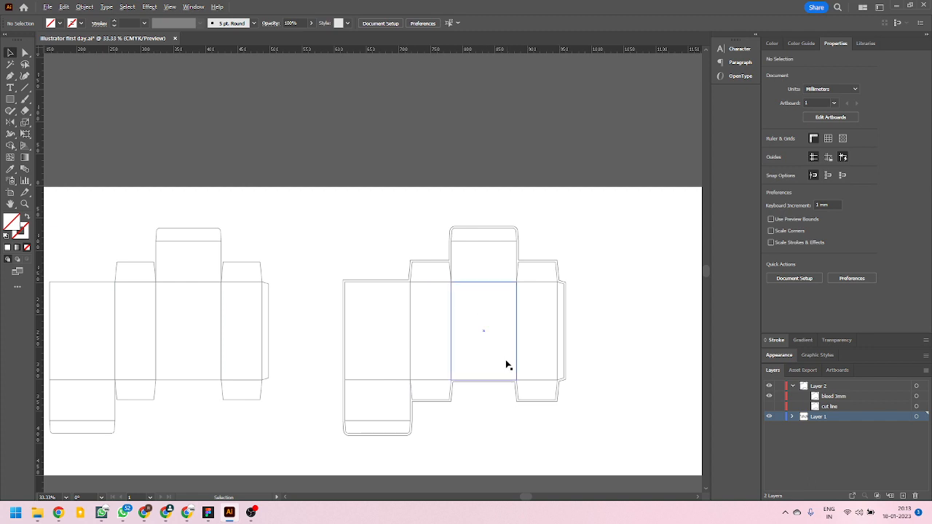
# Place vertical guides along the first panel's outer edge and the four vertical fold lines of the box layout with the bleed.
pyautogui.scroll(2, 506, 366)
pyautogui.scroll(-1, 278, 249)
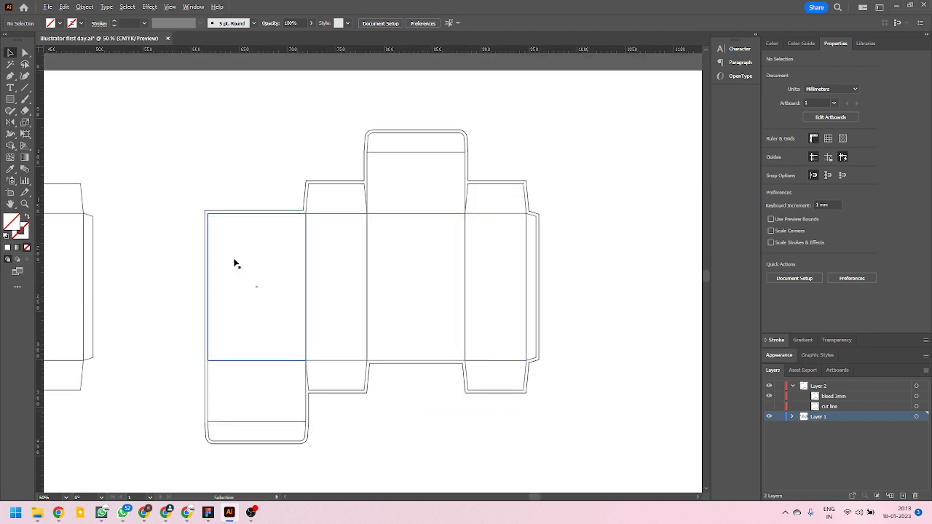
pyautogui.scroll(1, 240, 266)
pyautogui.scroll(-1, 252, 262)
pyautogui.scroll(1, 251, 262)
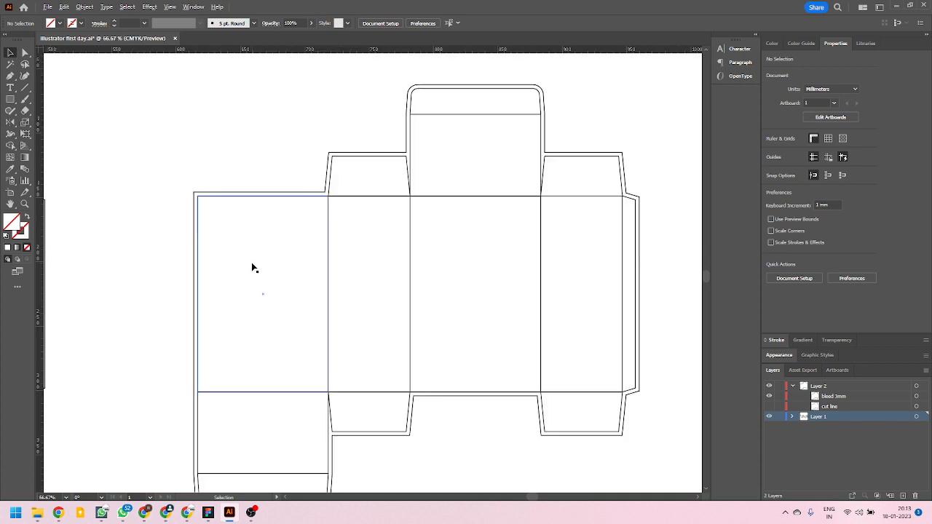
pyautogui.moveTo(43, 264); pyautogui.dragTo(198, 344)
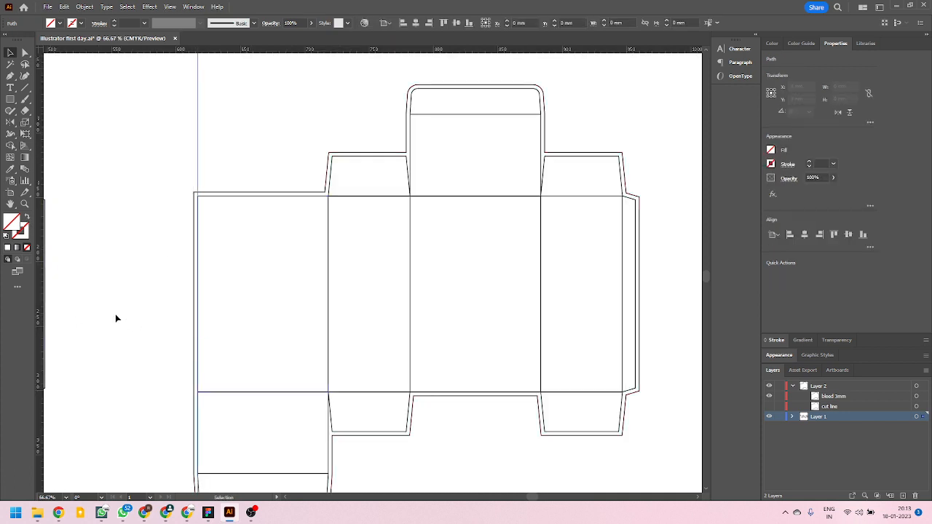
pyautogui.moveTo(39, 257); pyautogui.dragTo(328, 281)
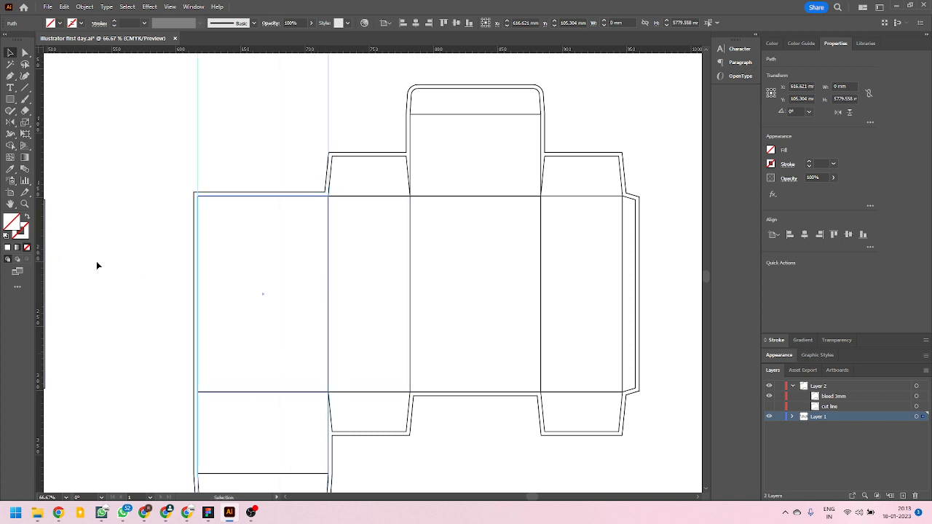
pyautogui.moveTo(39, 243); pyautogui.dragTo(409, 329)
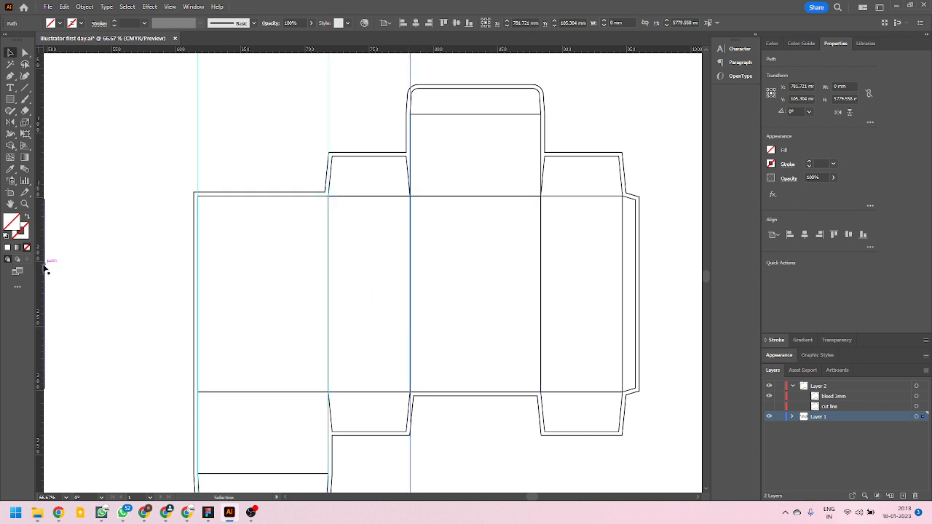
pyautogui.moveTo(187, 370); pyautogui.dragTo(536, 321)
pyautogui.moveTo(46, 293); pyautogui.dragTo(624, 317)
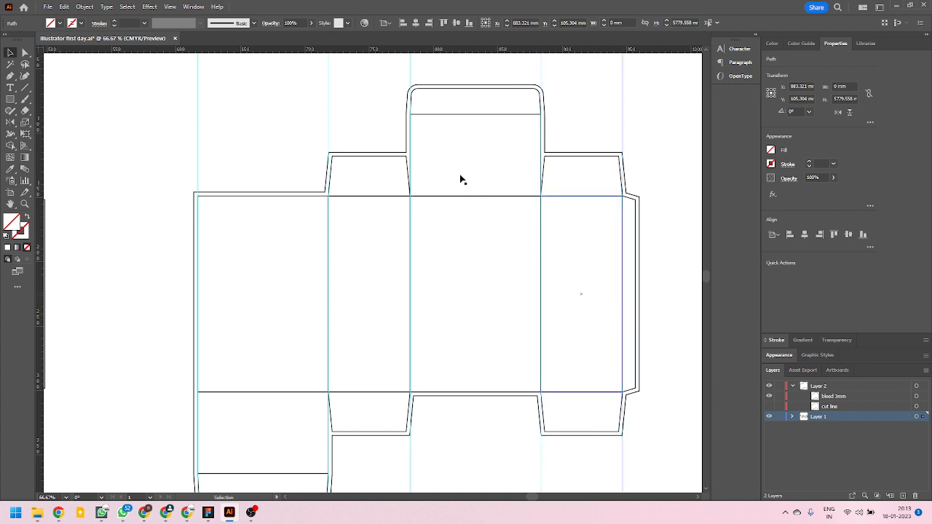
# Place horizontal guides along the upper tuck flap fold, upper side-flap edges, both main panel folds, lower side-flap edges and lower tuck flap fold.
pyautogui.moveTo(357, 55); pyautogui.dragTo(452, 114)
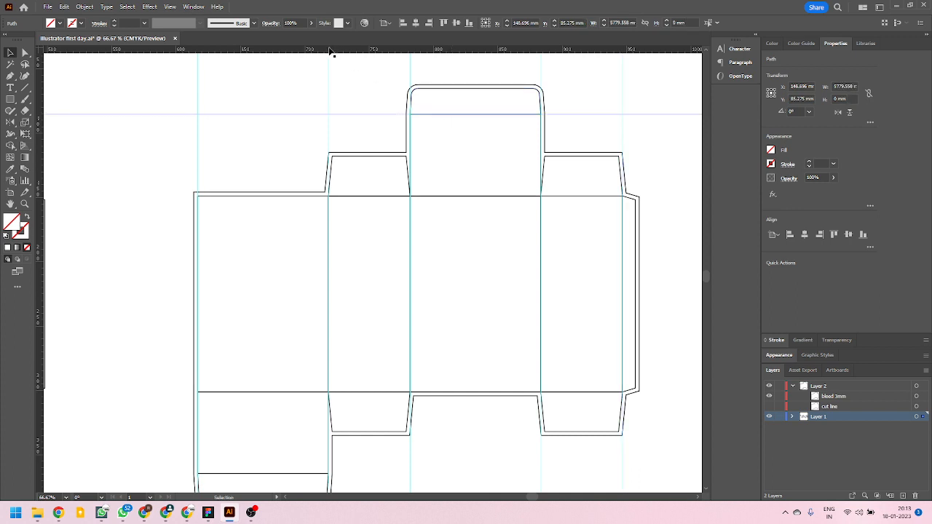
pyautogui.moveTo(331, 51)
pyautogui.mouseDown()
pyautogui.moveTo(327, 125)
pyautogui.moveTo(381, 176)
pyautogui.moveTo(379, 157)
pyautogui.mouseUp()
pyautogui.moveTo(354, 52); pyautogui.dragTo(366, 196)
pyautogui.moveTo(336, 50); pyautogui.dragTo(360, 392)
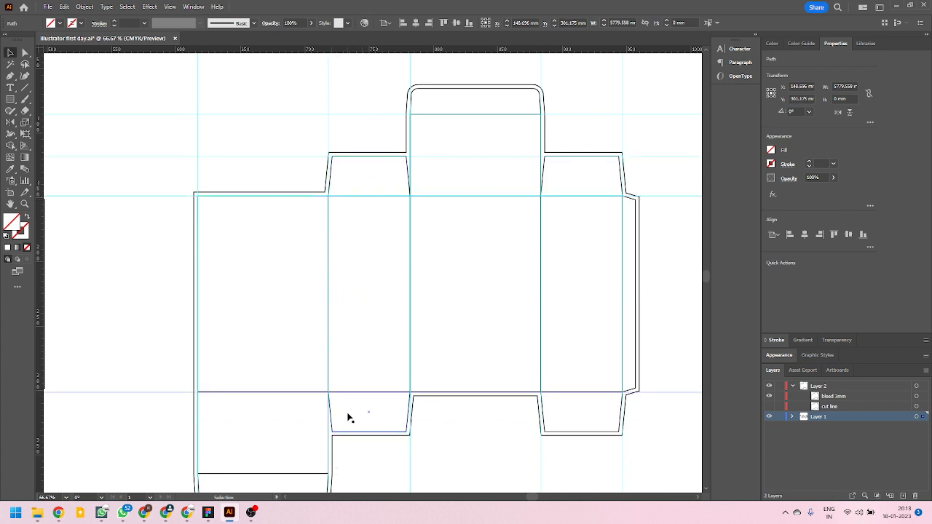
pyautogui.scroll(-1, 346, 374)
pyautogui.moveTo(346, 50); pyautogui.dragTo(364, 398)
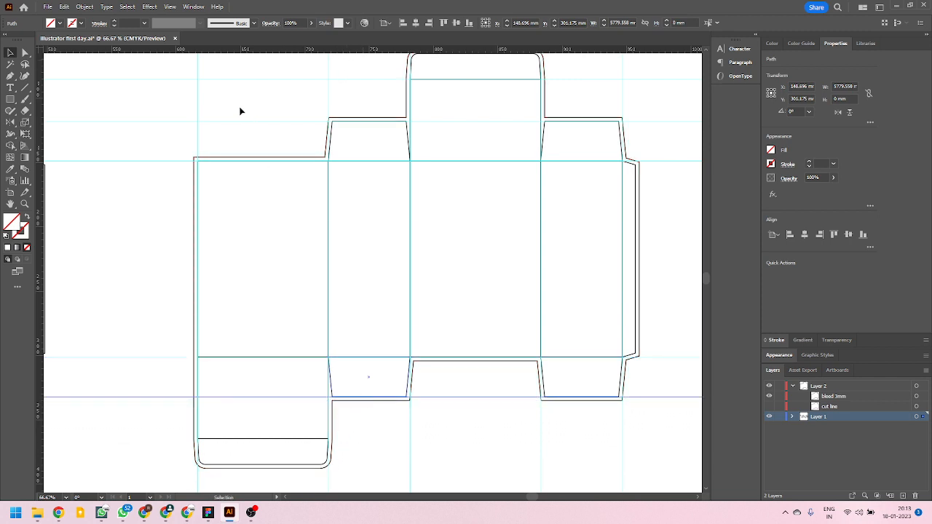
pyautogui.moveTo(230, 54); pyautogui.dragTo(255, 407)
pyautogui.scroll(-2, 425, 416)
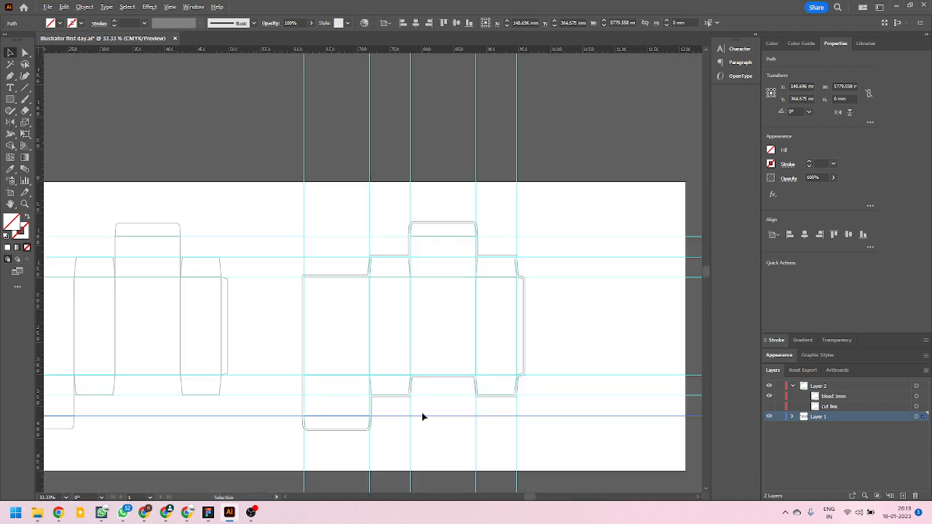
pyautogui.scroll(1, 470, 373)
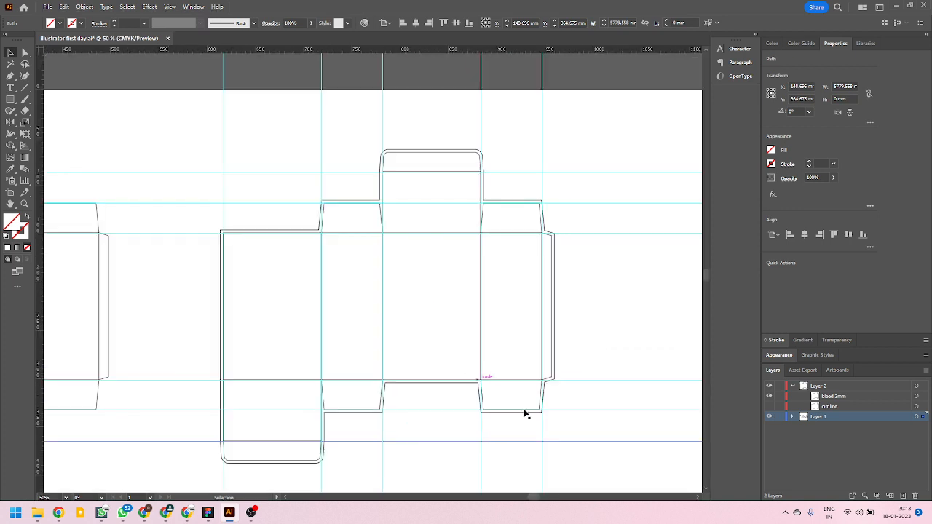
# Move all the horizontal and vertical guides from Layer 1 to Layer 2, keeping them in place.
pyautogui.click(770, 416)
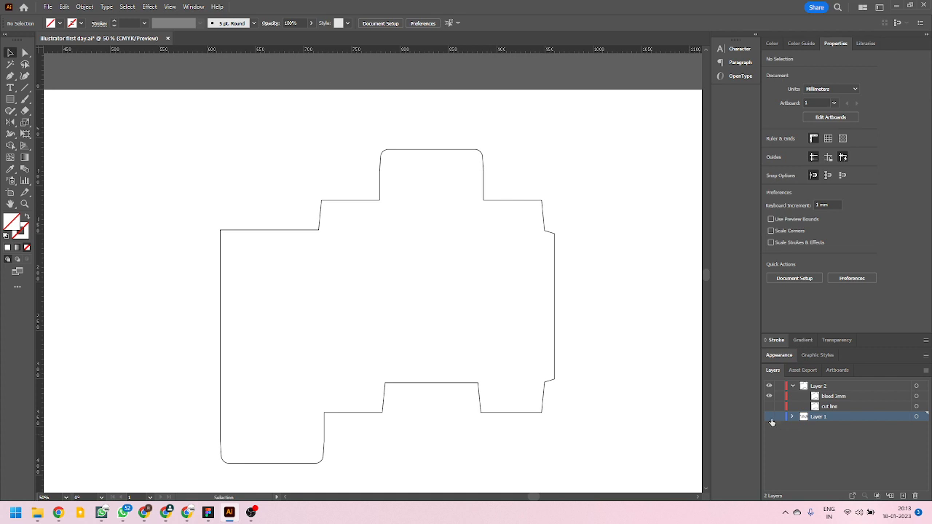
pyautogui.click(769, 418)
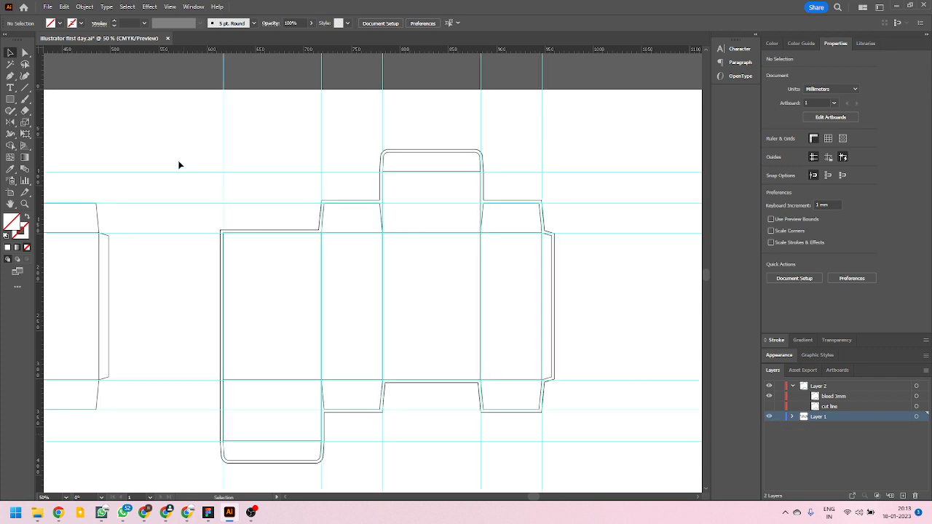
pyautogui.moveTo(149, 135); pyautogui.dragTo(180, 416)
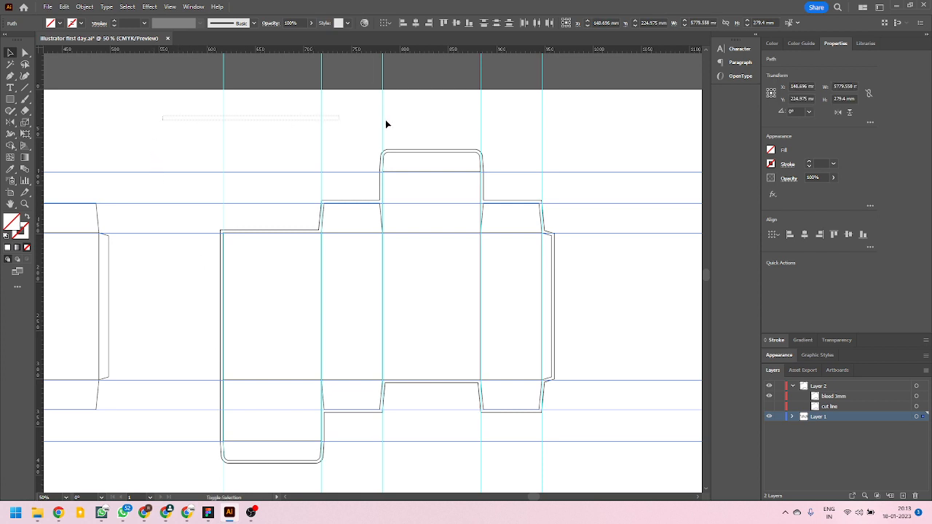
pyautogui.moveTo(386, 123); pyautogui.dragTo(604, 125)
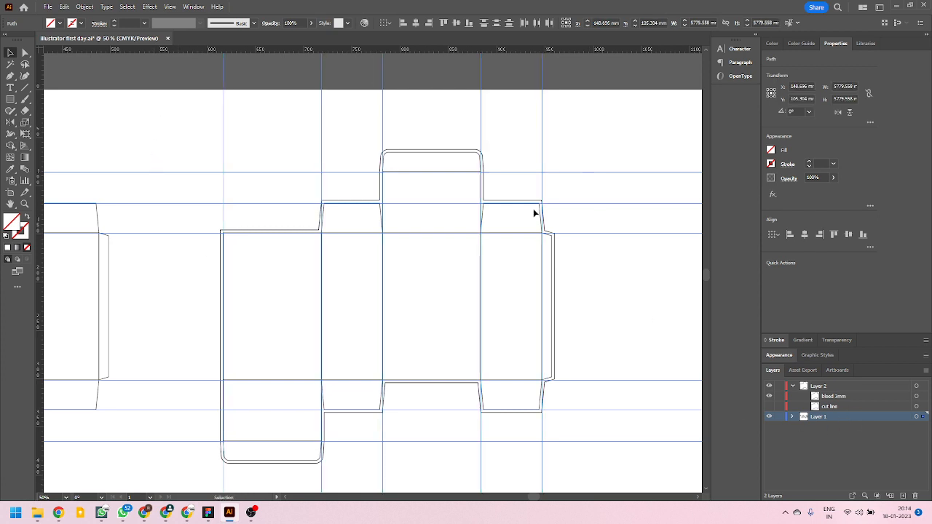
pyautogui.press('Delete')
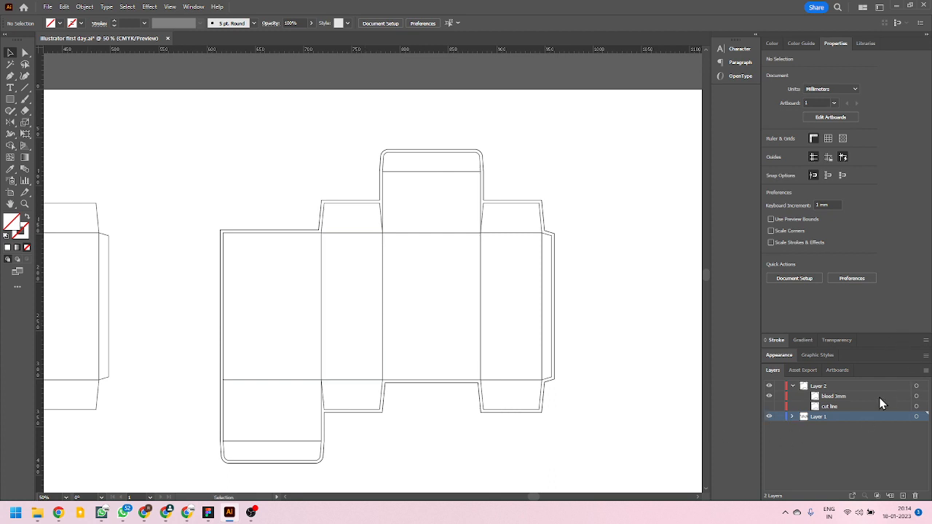
pyautogui.click(916, 386)
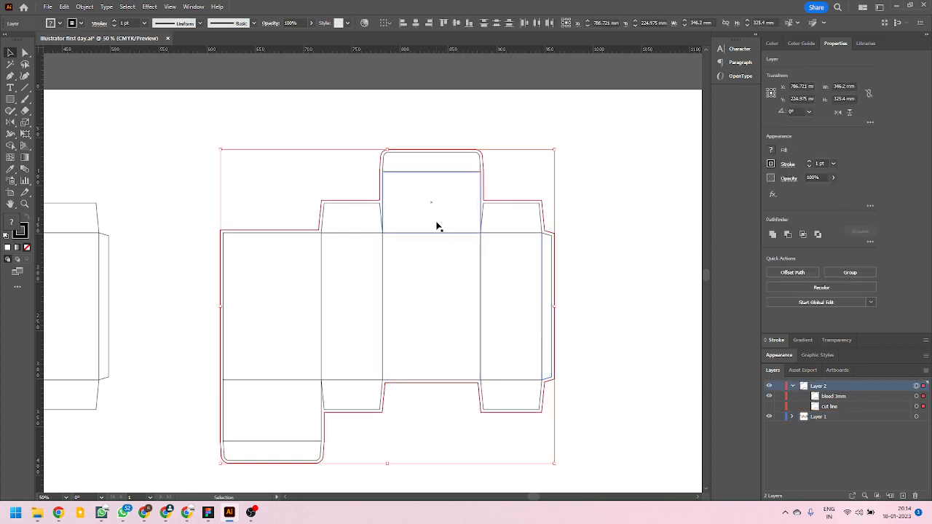
pyautogui.hotkey('ctrl', 'z')
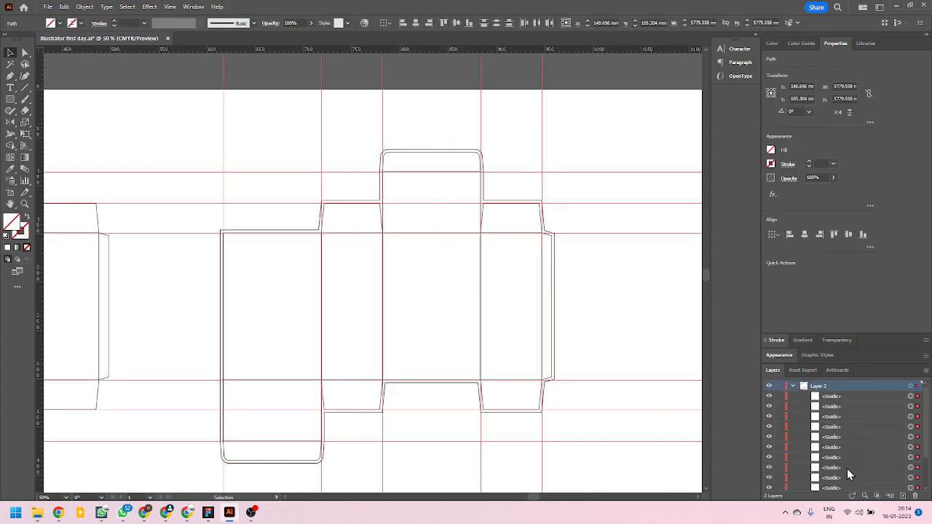
# Collapse Layer 2, hide Layer 1 and deselect the guides.
pyautogui.click(793, 386)
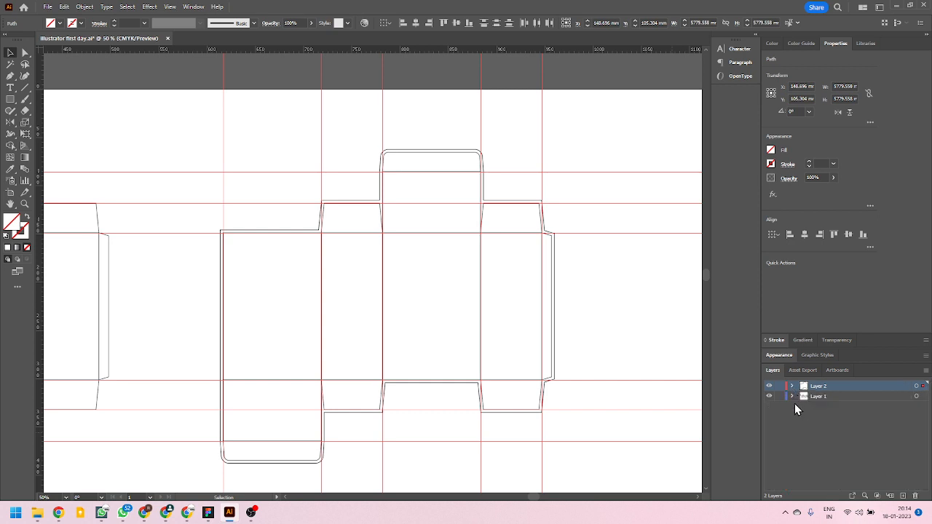
pyautogui.click(769, 396)
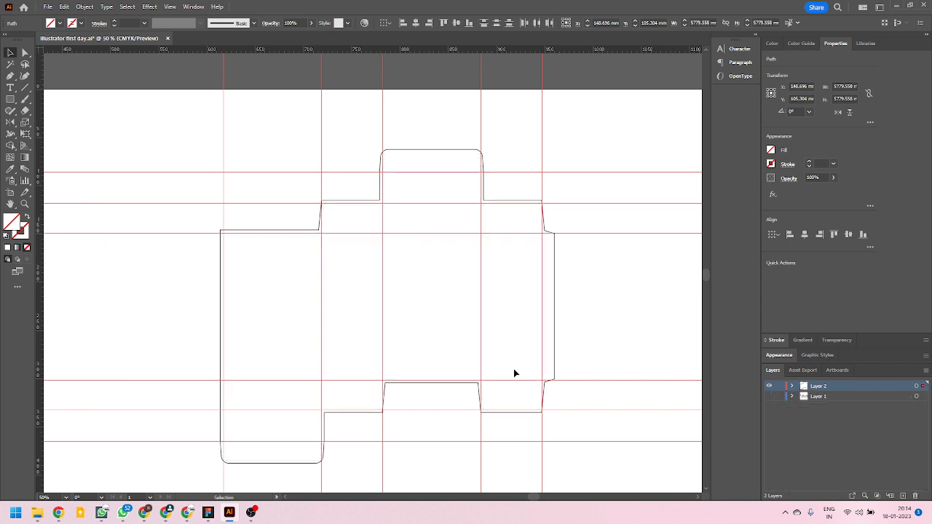
pyautogui.click(600, 309)
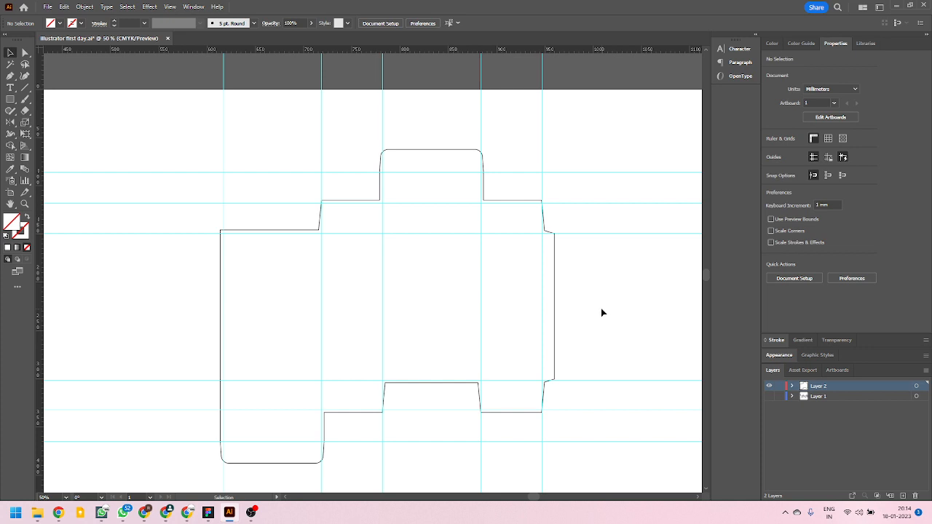
pyautogui.scroll(-2, 607, 306)
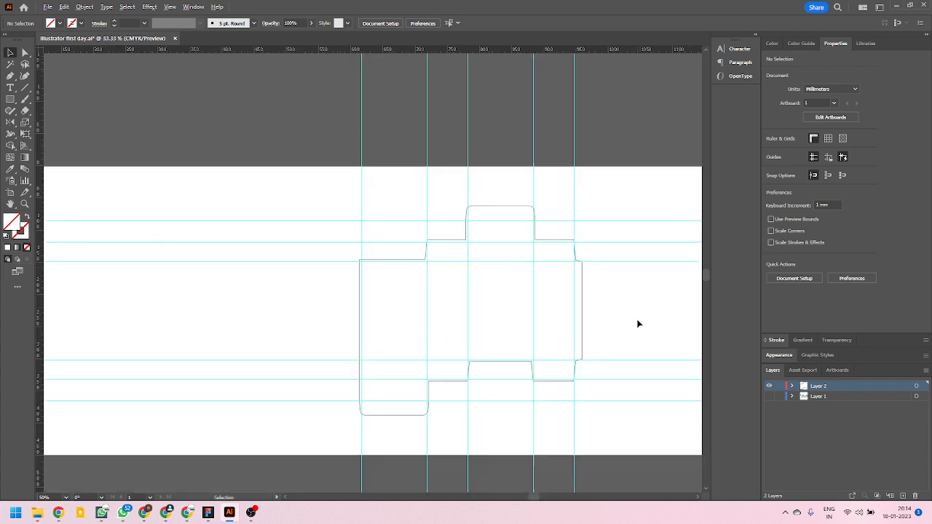
pyautogui.scroll(1, 347, 327)
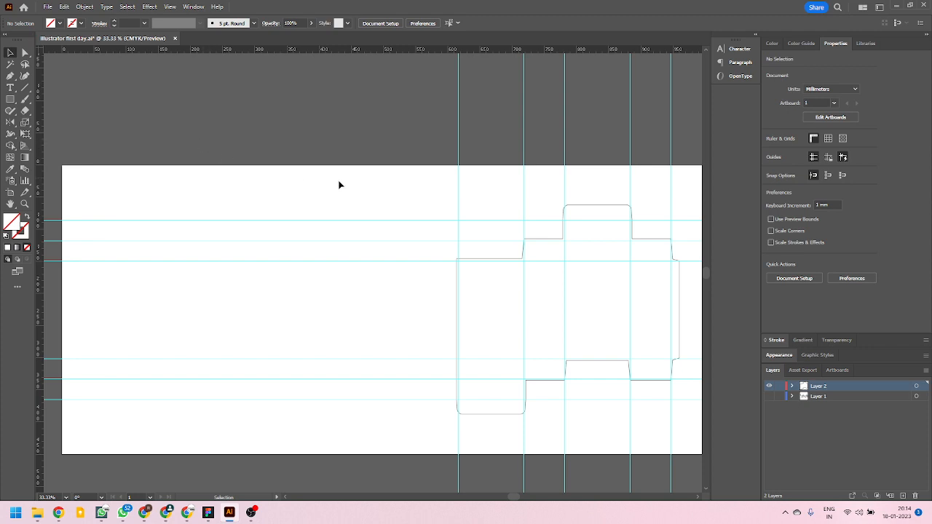
# Draw a square about 50 mm wide on the empty area beside the box outline and fill it with orange.
pyautogui.scroll(2, 339, 185)
pyautogui.click(11, 90)
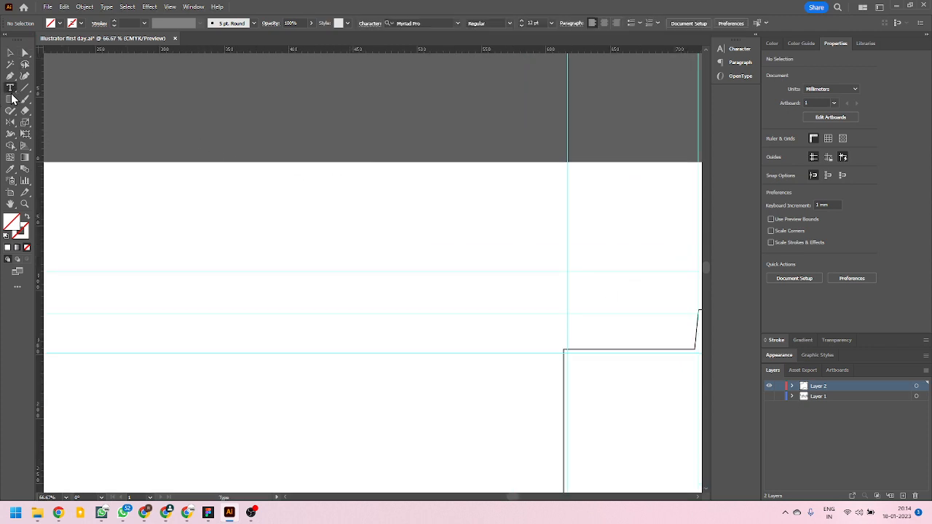
pyautogui.click(11, 98)
pyautogui.click(12, 100)
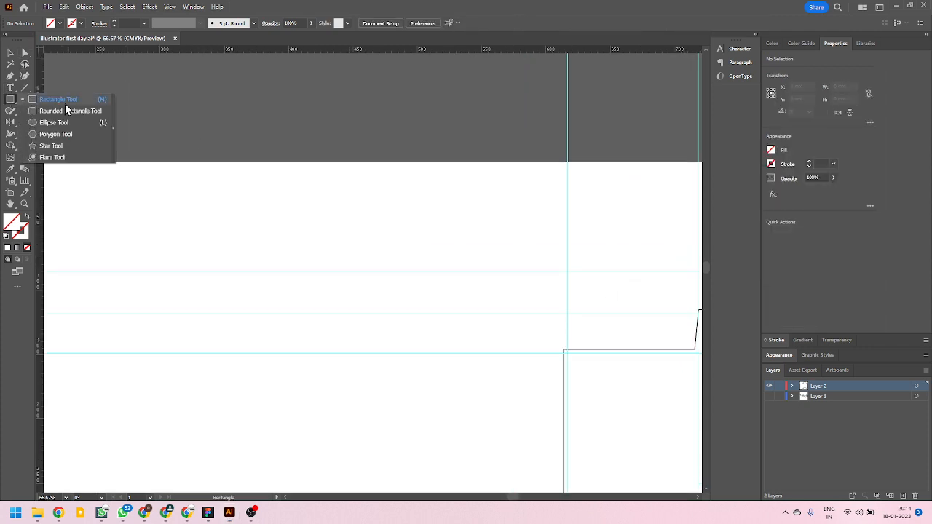
pyautogui.click(65, 102)
pyautogui.moveTo(267, 180); pyautogui.dragTo(333, 245)
pyautogui.press('d')
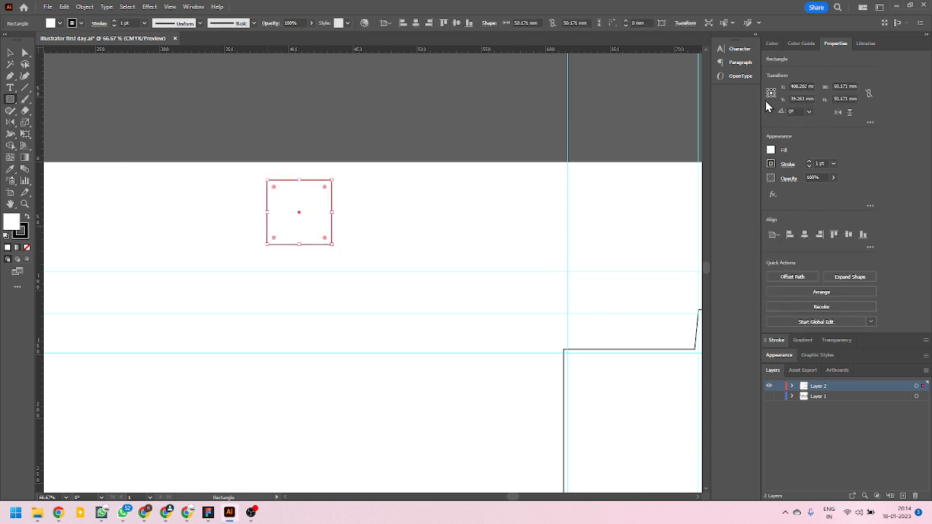
pyautogui.click(772, 43)
pyautogui.click(779, 134)
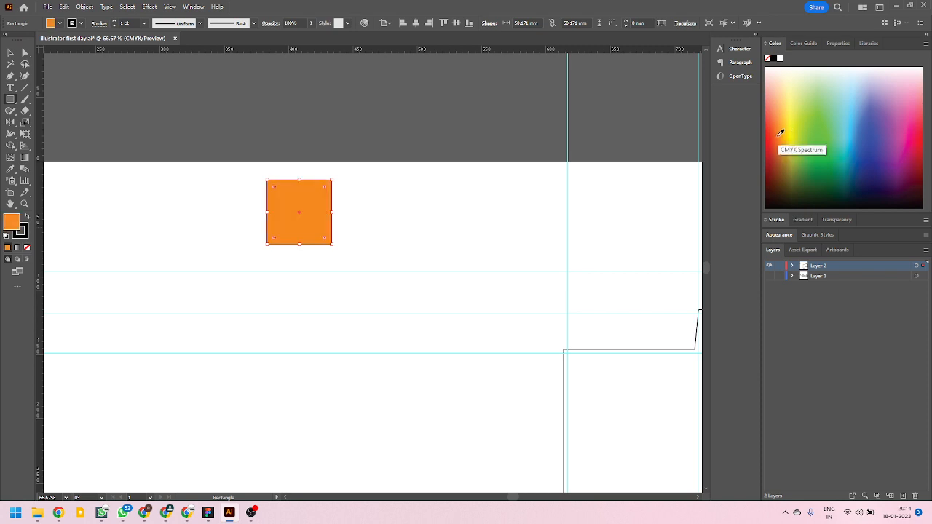
# Draw a circle about 50 mm in diameter beside the orange square and fill it with light blue.
pyautogui.click(10, 52)
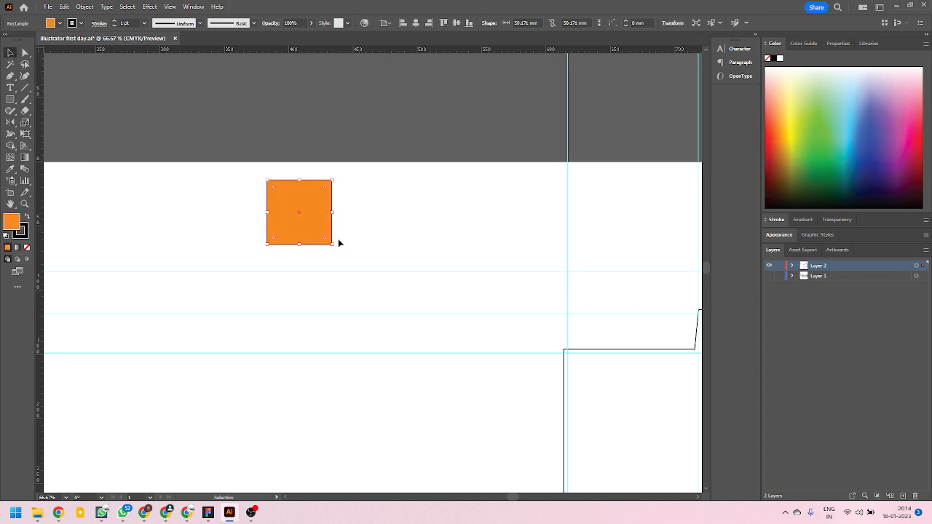
pyautogui.moveTo(10, 99); pyautogui.dragTo(65, 133)
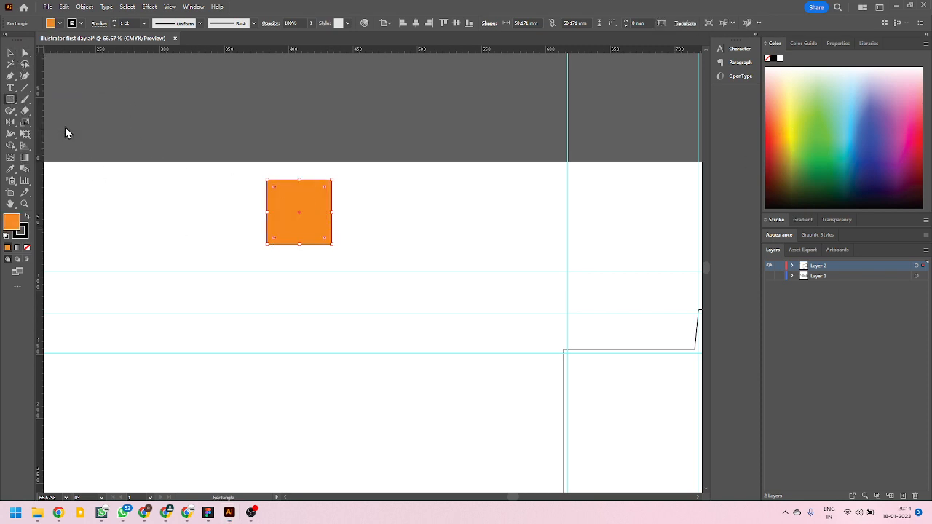
pyautogui.press('l')
pyautogui.moveTo(364, 180); pyautogui.dragTo(430, 245)
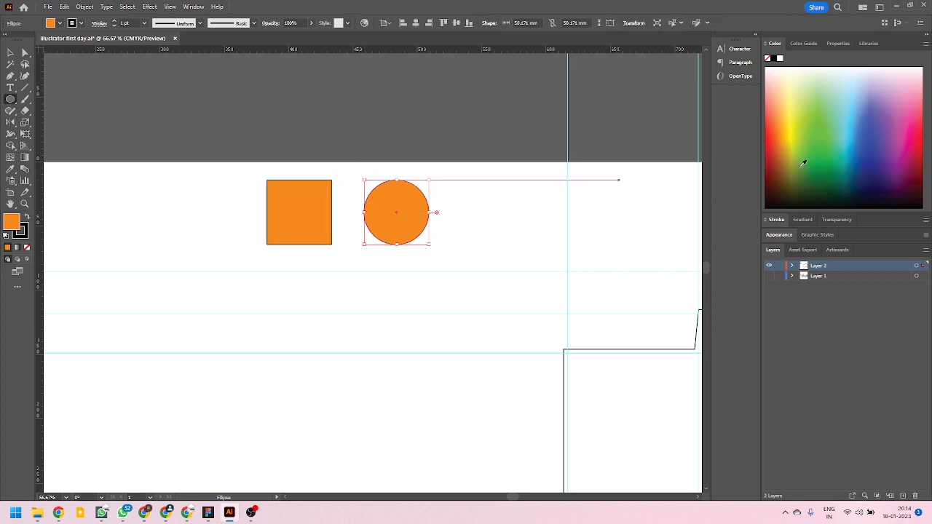
pyautogui.click(850, 131)
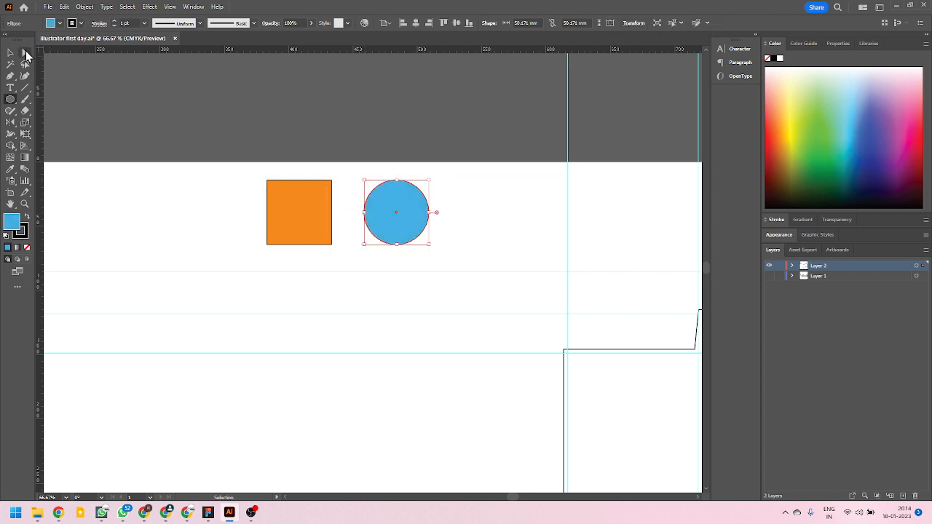
# Move the blue circle so that it overlaps the lower-right corner of the orange square.
pyautogui.click(10, 54)
pyautogui.click(190, 134)
pyautogui.scroll(2, 410, 180)
pyautogui.moveTo(396, 251); pyautogui.dragTo(241, 201)
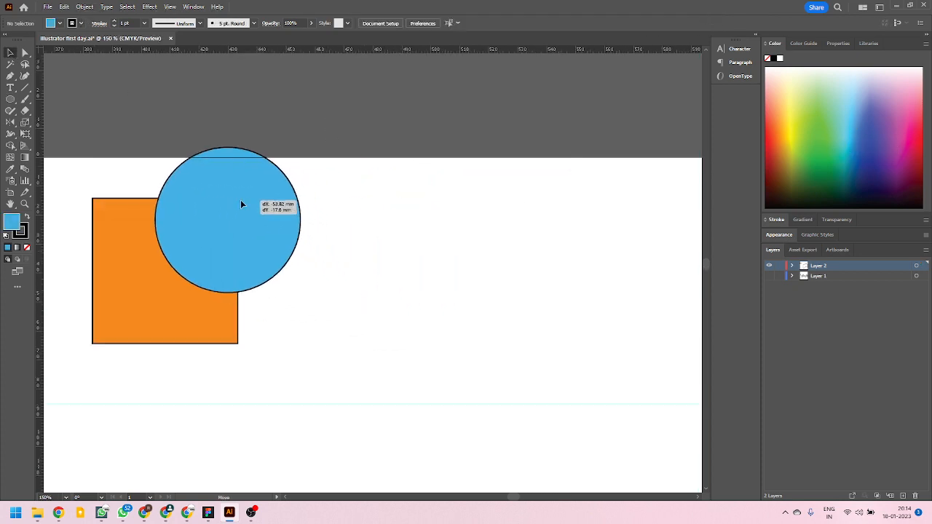
pyautogui.click(433, 211)
pyautogui.scroll(-3, 481, 238)
pyautogui.scroll(3, 429, 242)
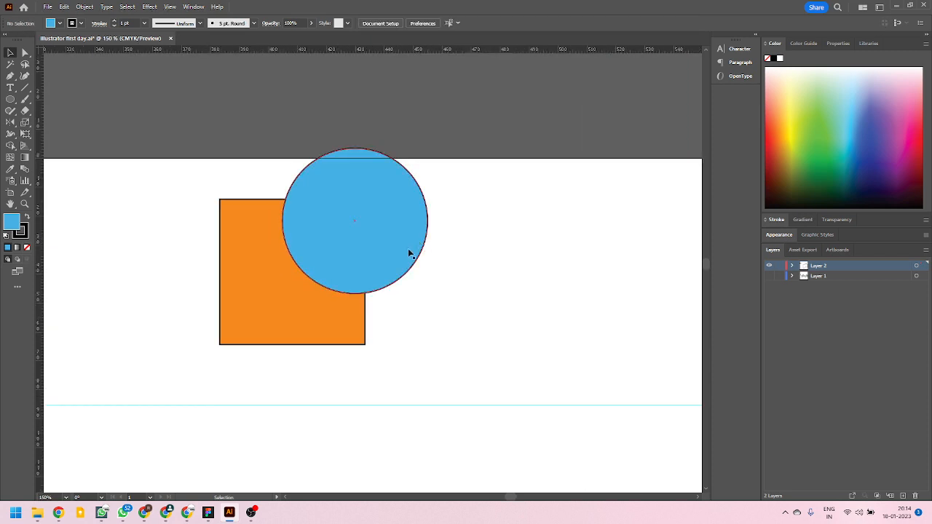
pyautogui.moveTo(374, 260); pyautogui.dragTo(398, 336)
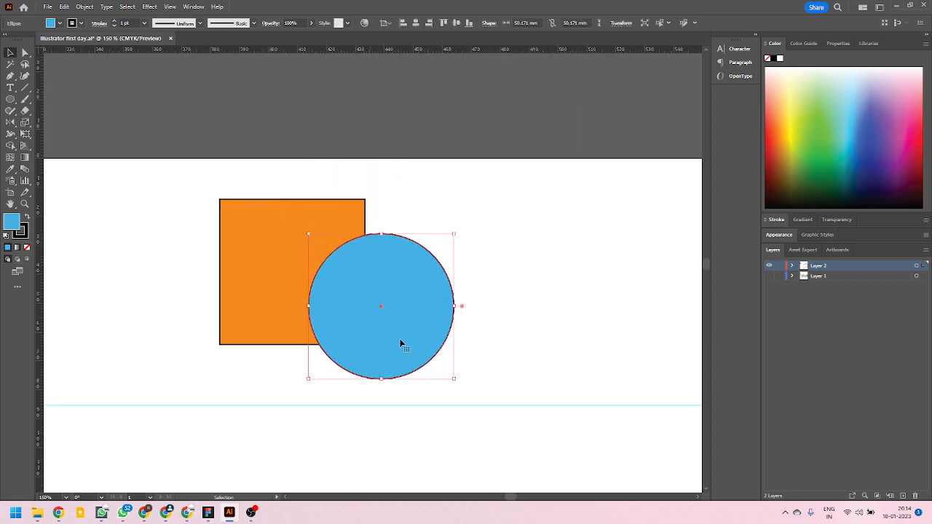
pyautogui.click(335, 225)
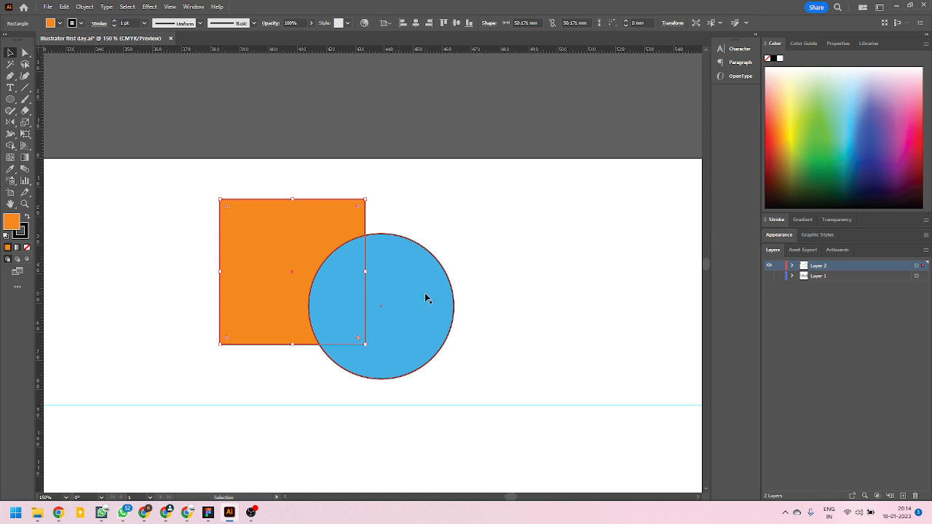
pyautogui.moveTo(426, 298); pyautogui.dragTo(402, 294)
pyautogui.click(542, 333)
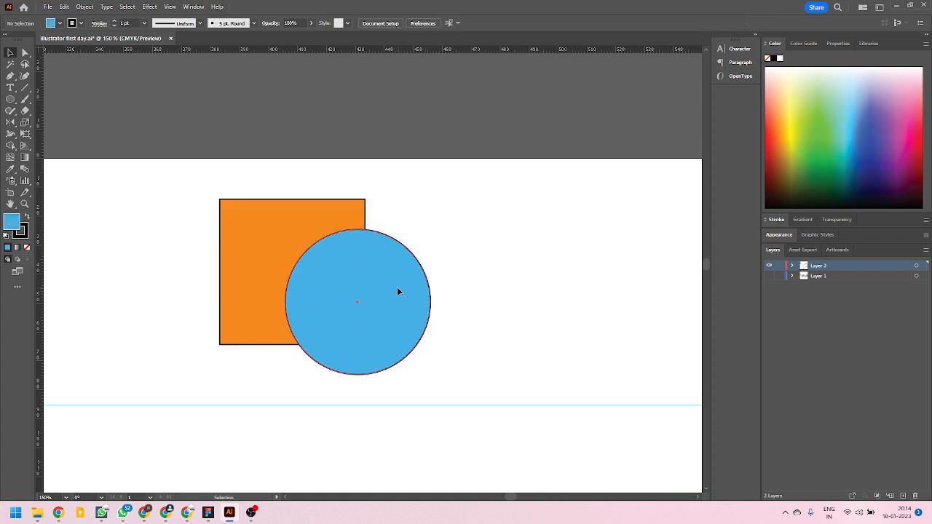
# Copy the blue circle over the square's upper-right corner, scale the copy to about 44 mm and fill it with green.
pyautogui.click(397, 292)
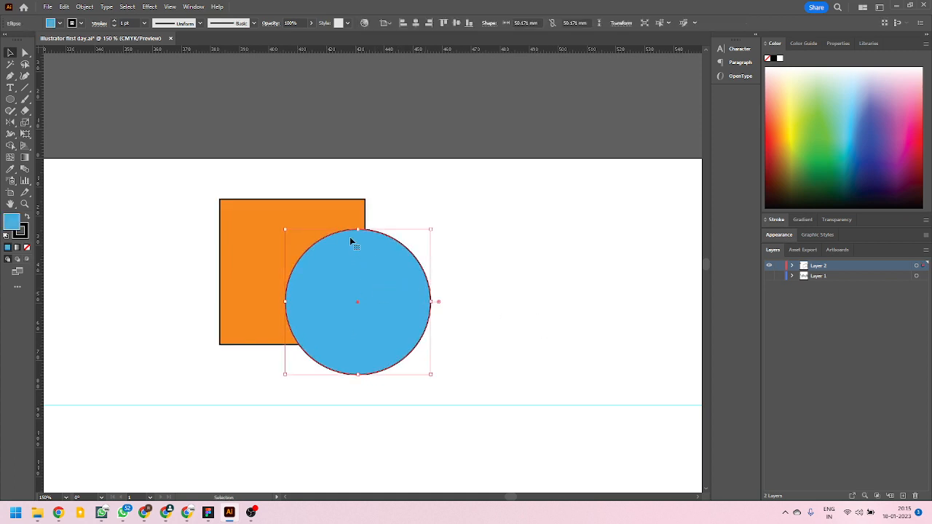
pyautogui.click(324, 214)
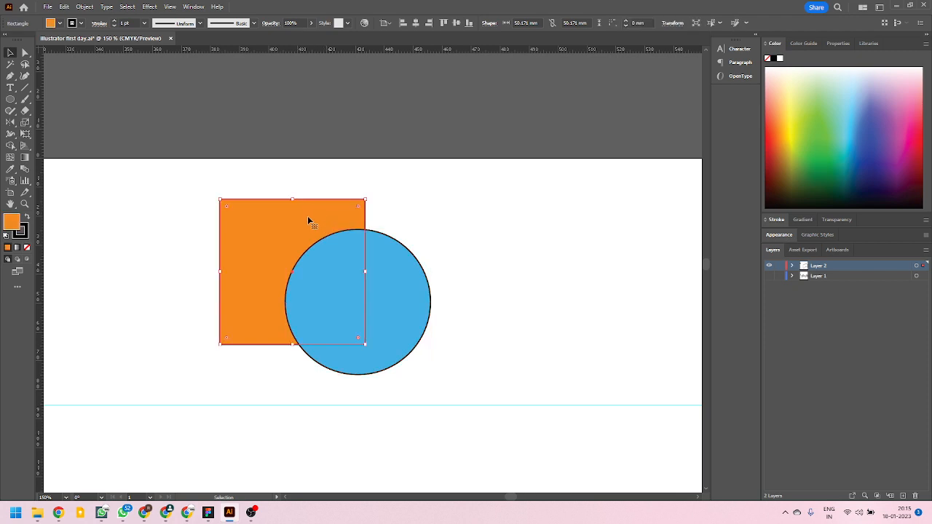
pyautogui.moveTo(394, 289); pyautogui.dragTo(415, 220)
pyautogui.moveTo(449, 309)
pyautogui.mouseDown()
pyautogui.moveTo(428, 284)
pyautogui.moveTo(438, 295)
pyautogui.mouseUp()
pyautogui.click(816, 126)
pyautogui.moveTo(424, 214); pyautogui.dragTo(430, 222)
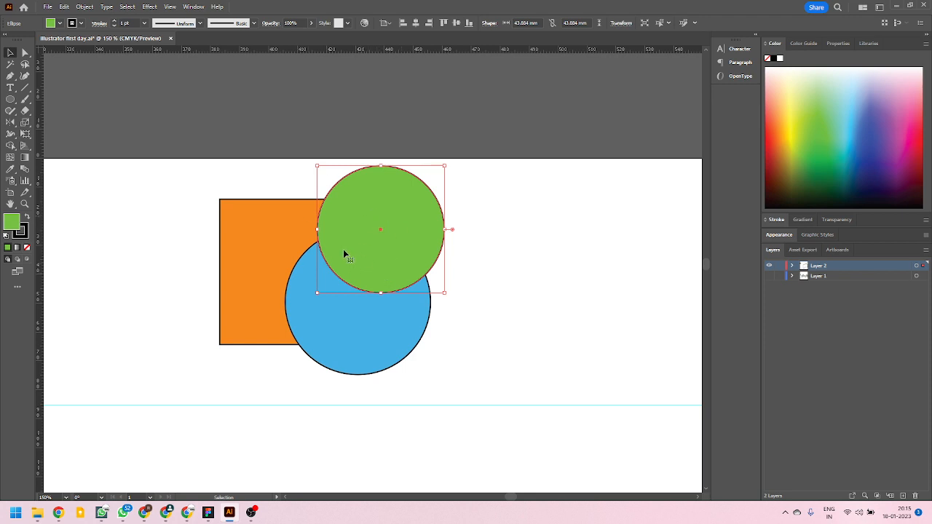
pyautogui.click(333, 323)
pyautogui.click(259, 240)
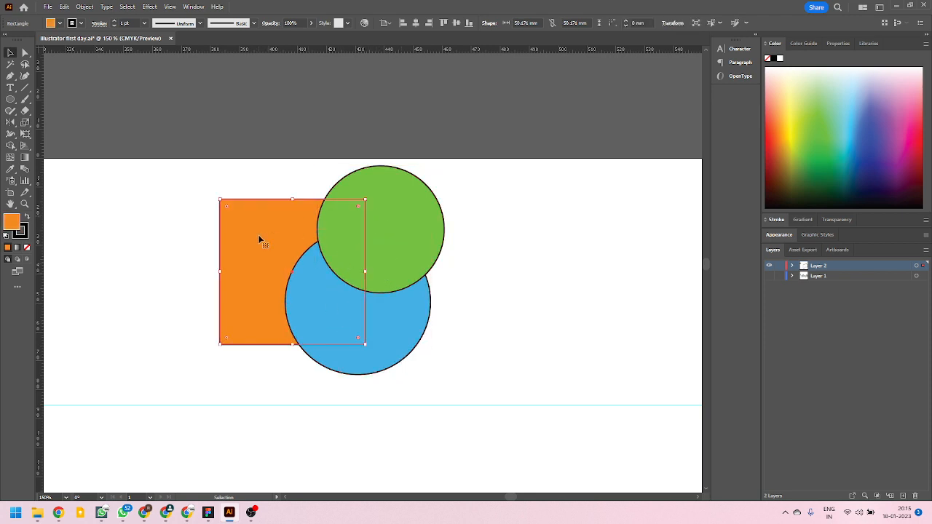
pyautogui.click(528, 326)
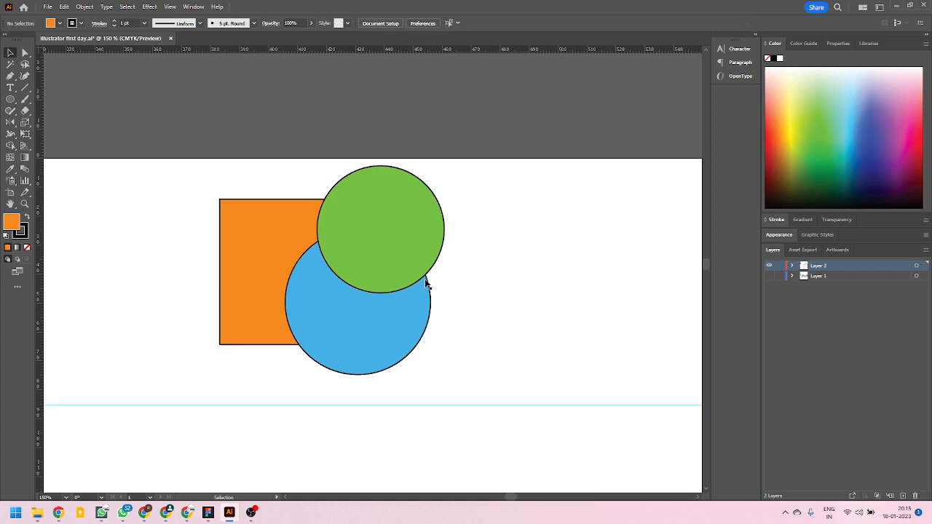
# Copy the green circle, paste it over the overlapping shapes at the centre of the view and remove the pasted copy.
pyautogui.click(392, 220)
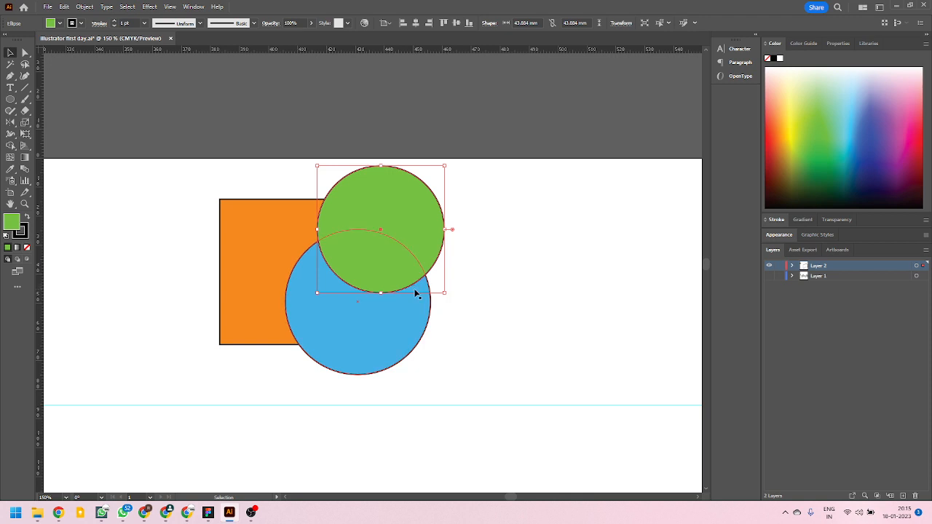
pyautogui.hotkey('ctrl', 'v')
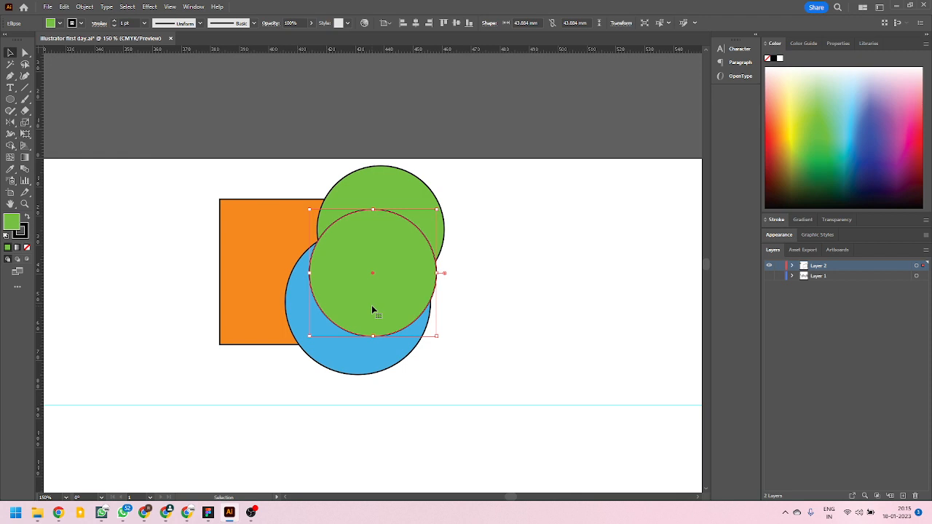
pyautogui.hotkey('ctrl', 'shift', 'a')
# Paste the copied green circle on the empty area beside the overlapping shapes and delete the pasted circle.
pyautogui.scroll(-3, 261, 299)
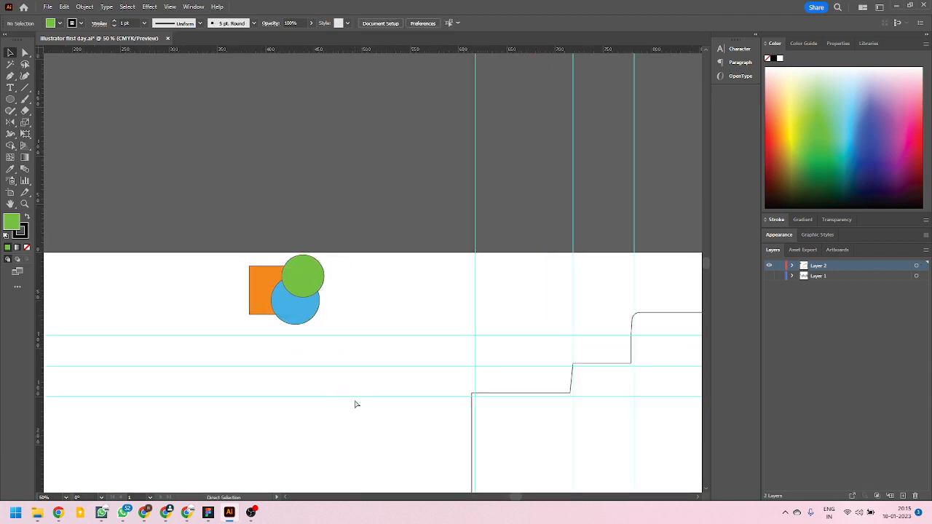
pyautogui.hotkey('ctrl', 'v')
pyautogui.press('v')
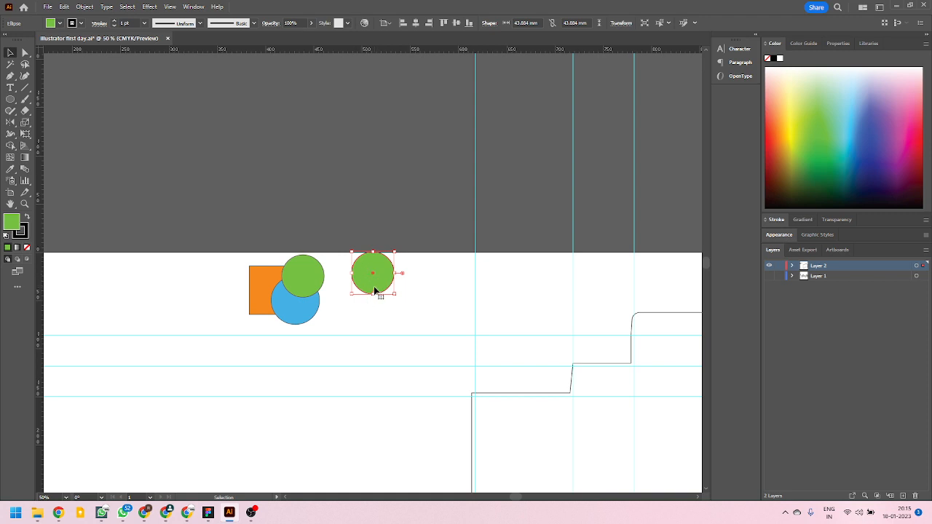
pyautogui.press('Delete')
# Paste the copied green circle above the box outline's top flap and delete the pasted circle.
pyautogui.moveTo(549, 267); pyautogui.dragTo(167, 270)
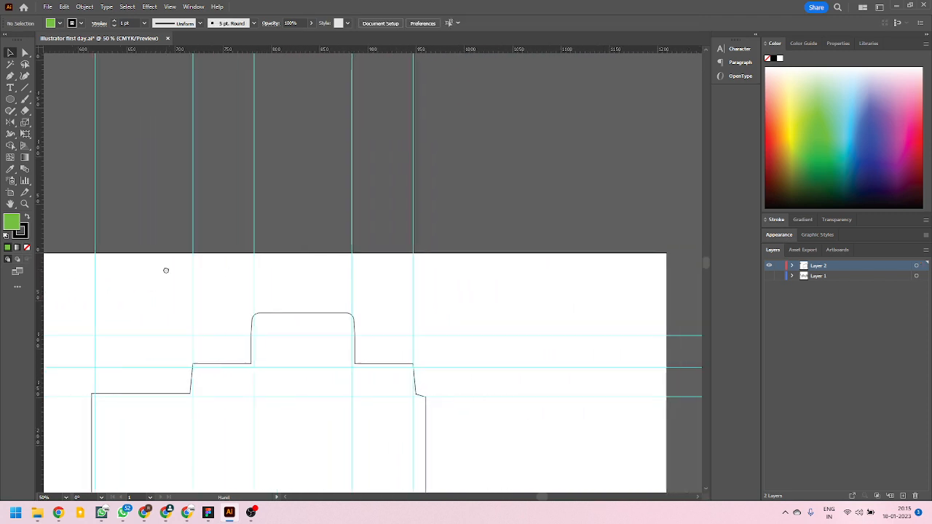
pyautogui.hotkey('ctrl', 'z')
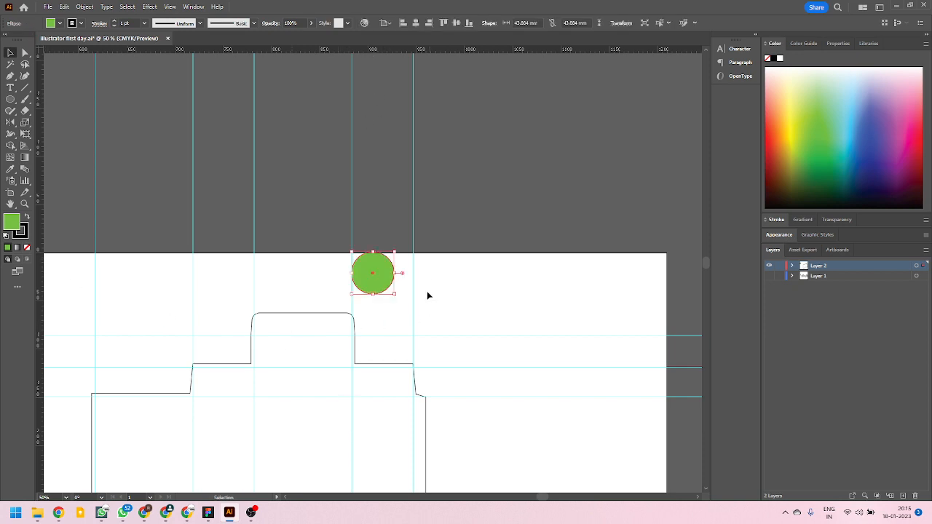
pyautogui.press('Delete')
# Copy the orange square, paste it in place directly in front of the blue circle and delete the pasted square.
pyautogui.hscroll(-10, 267, 285)
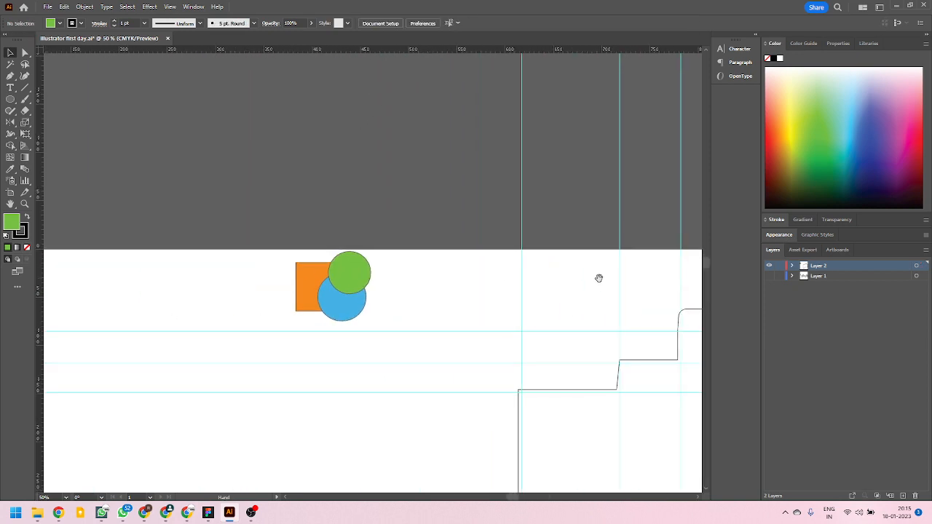
pyautogui.scroll(5, 357, 280)
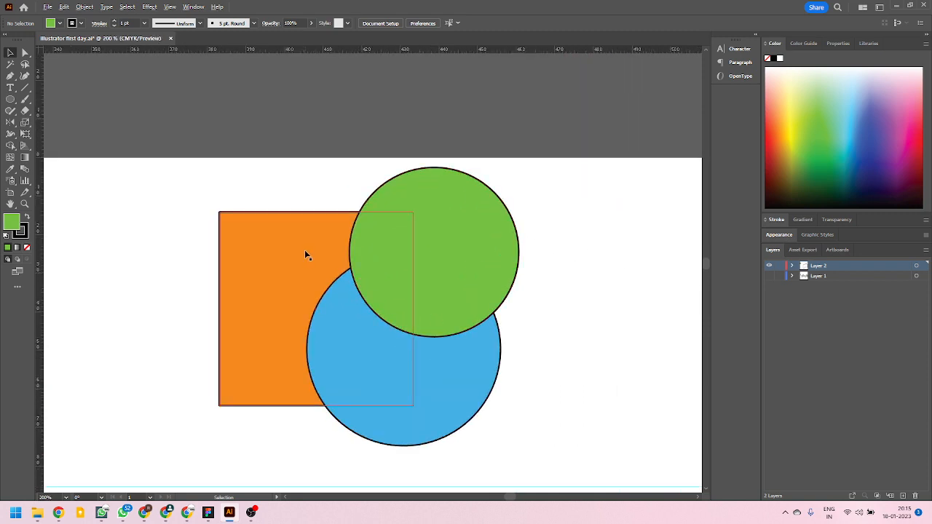
pyautogui.scroll(-1, 306, 252)
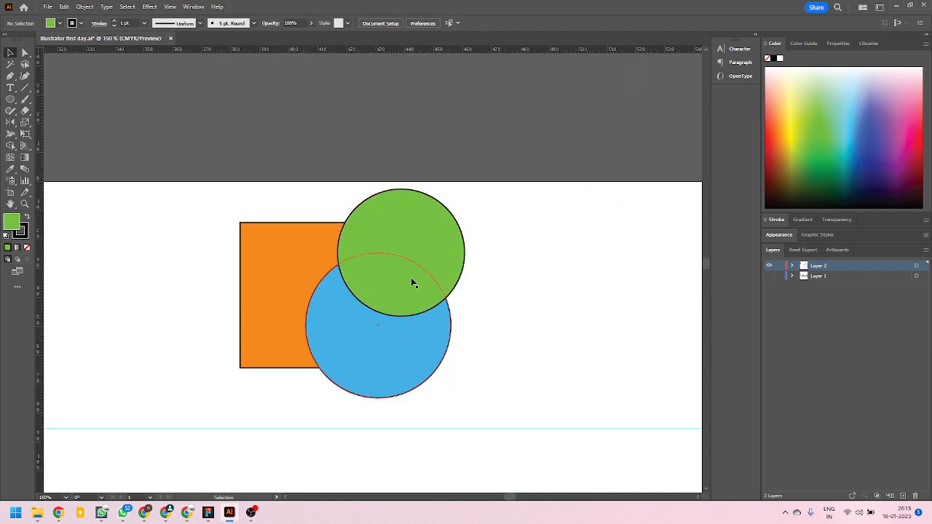
pyautogui.click(290, 251)
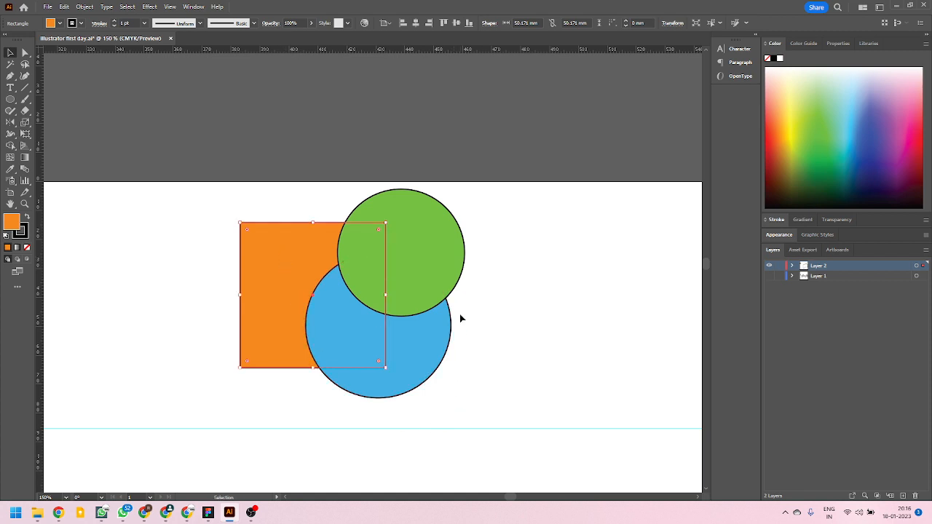
pyautogui.click(425, 344)
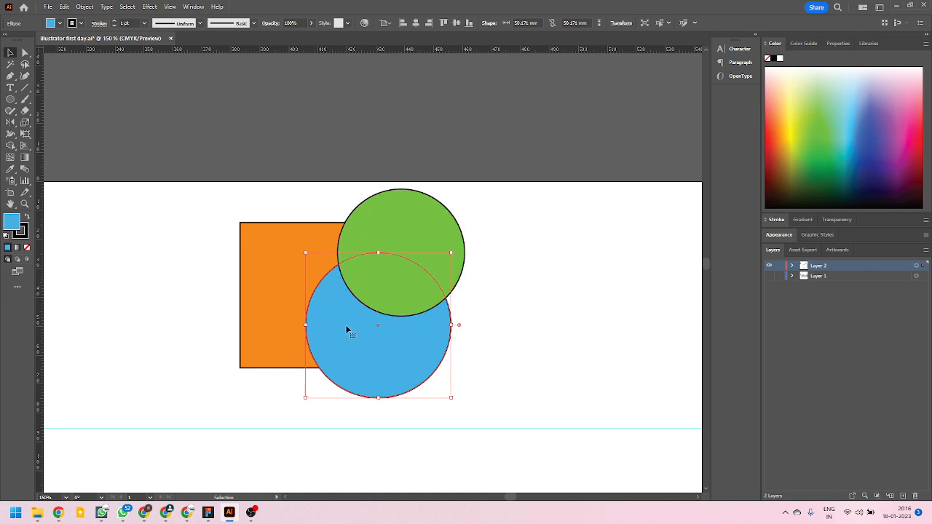
pyautogui.press('a')
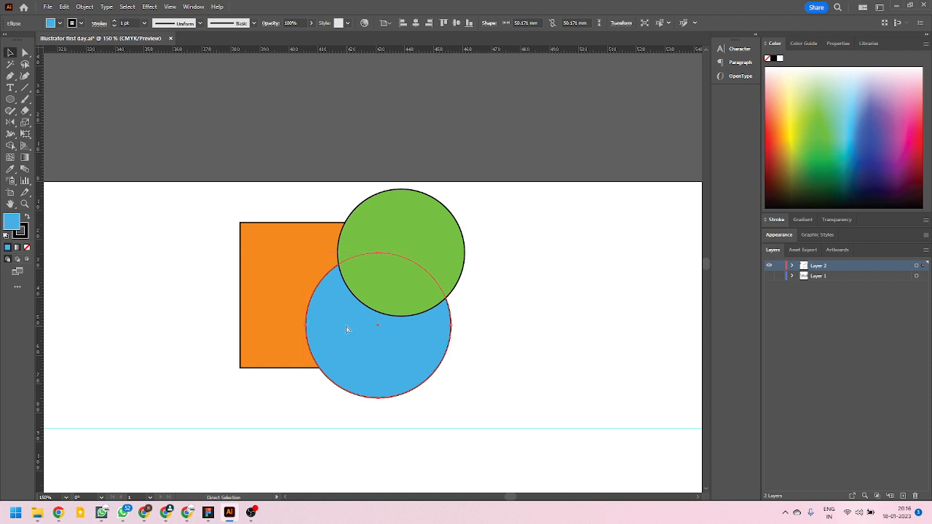
pyautogui.hotkey('ctrl', 'z')
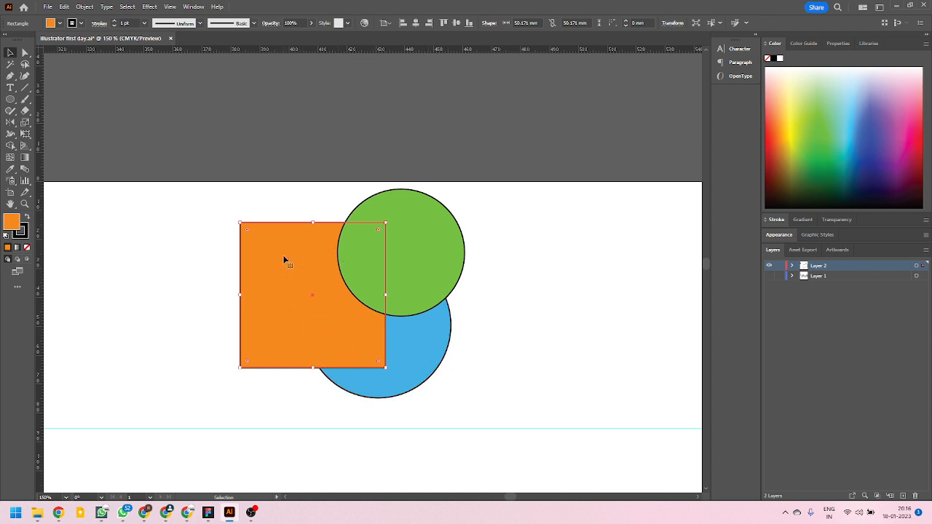
pyautogui.moveTo(284, 260); pyautogui.dragTo(280, 307)
pyautogui.hotkey('ctrl', 'z')
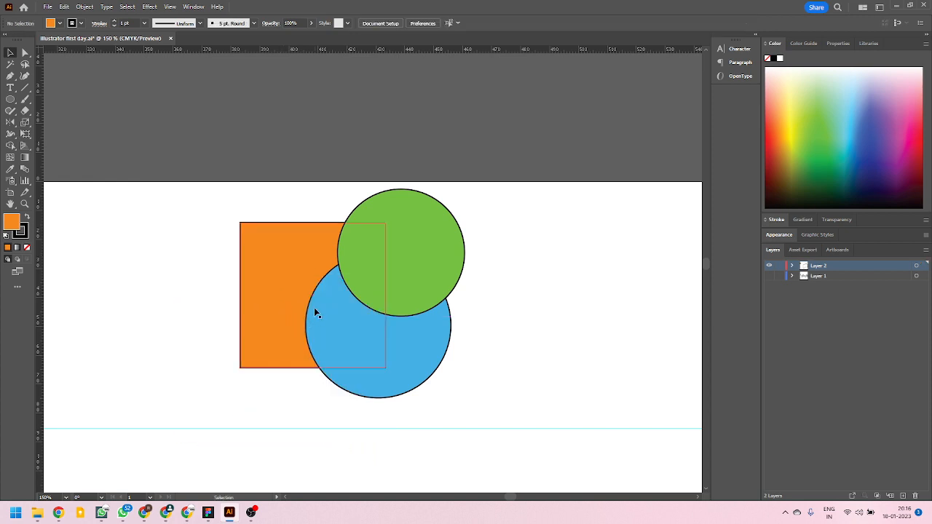
# Paste the copied orange square in place directly in front of the green circle and delete the pasted square.
pyautogui.click(446, 239)
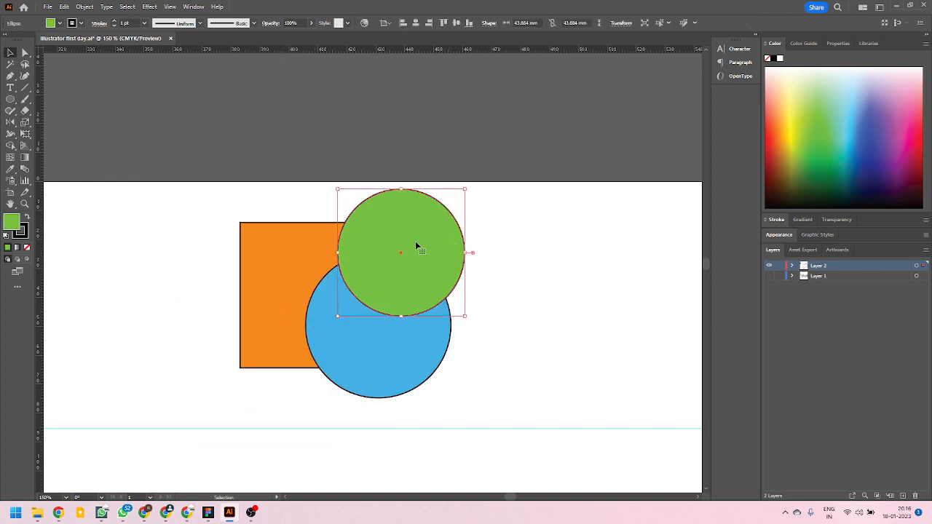
pyautogui.press('a')
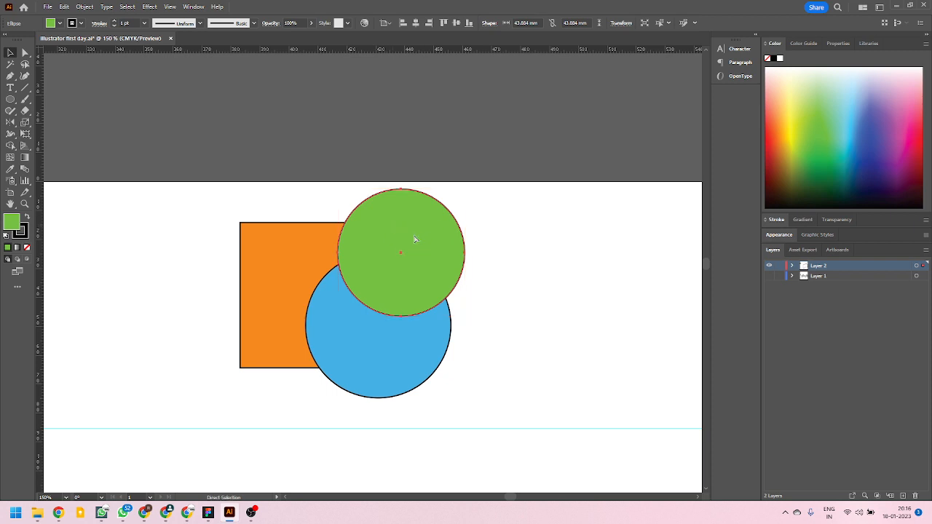
pyautogui.hotkey('ctrl', 'z')
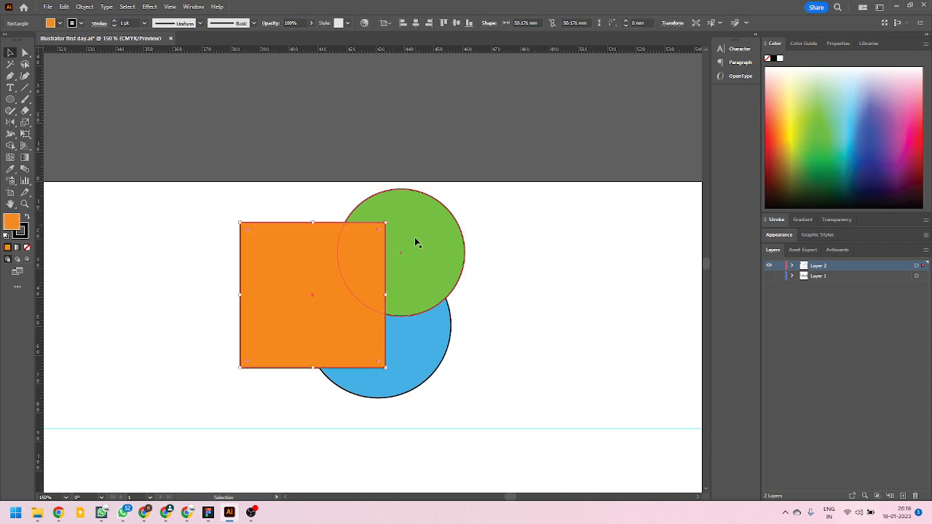
pyautogui.click(518, 267)
pyautogui.click(303, 277)
pyautogui.press('Delete')
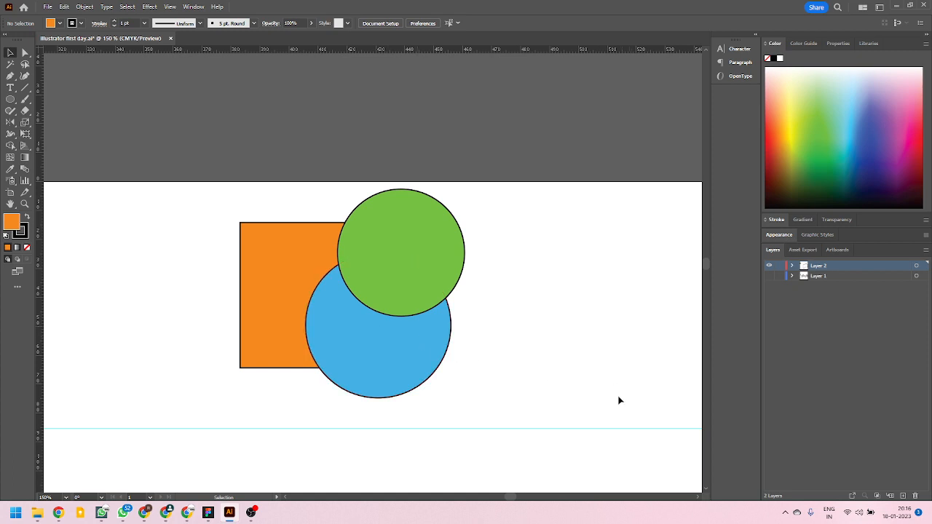
# Paste the copied orange square in place directly behind the green circle and remove the pasted square.
pyautogui.click(429, 235)
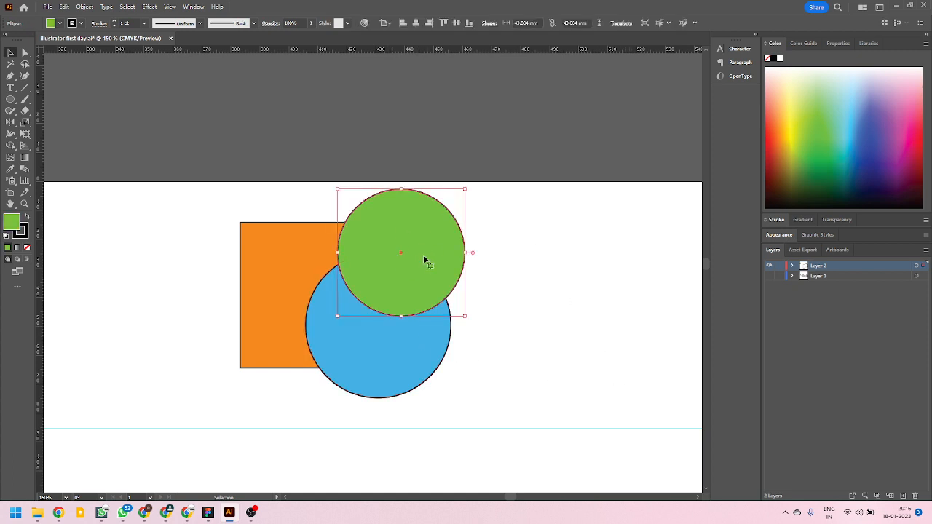
pyautogui.press('a')
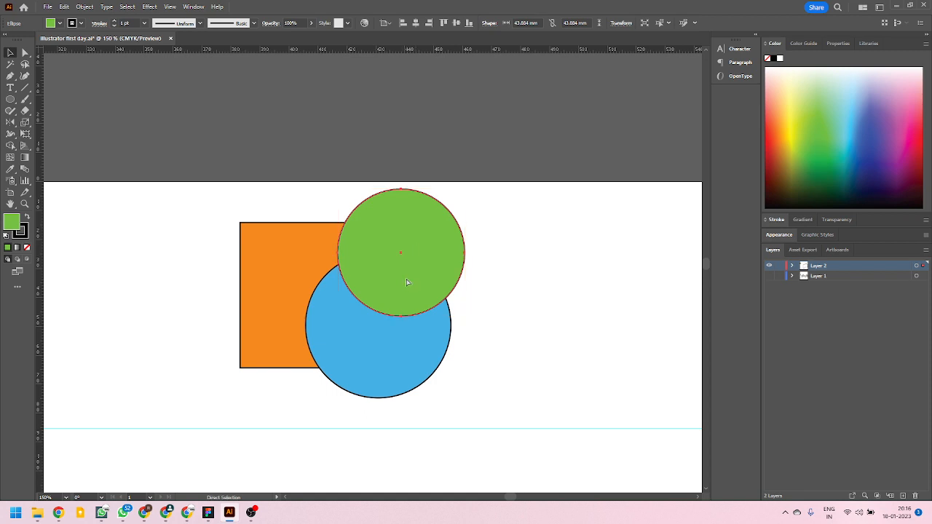
pyautogui.hotkey('ctrl', 'z')
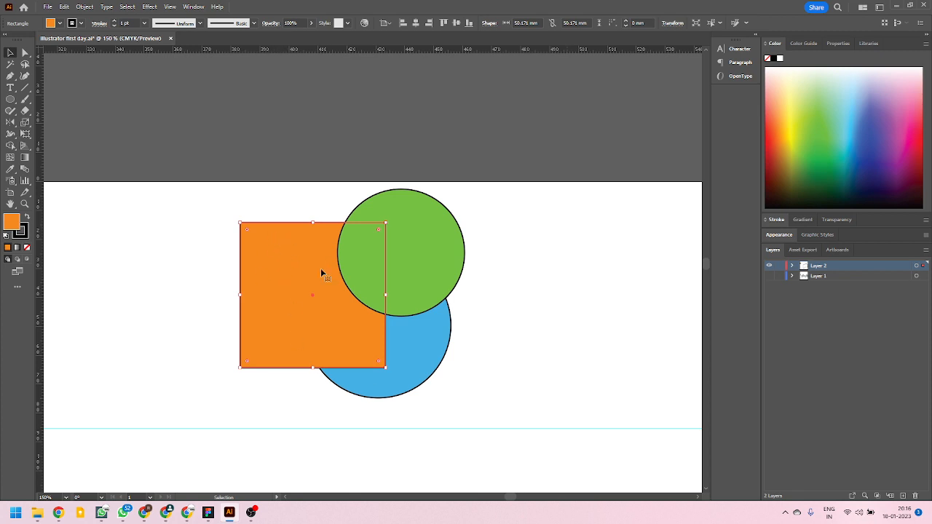
pyautogui.hotkey('ctrl', 'z')
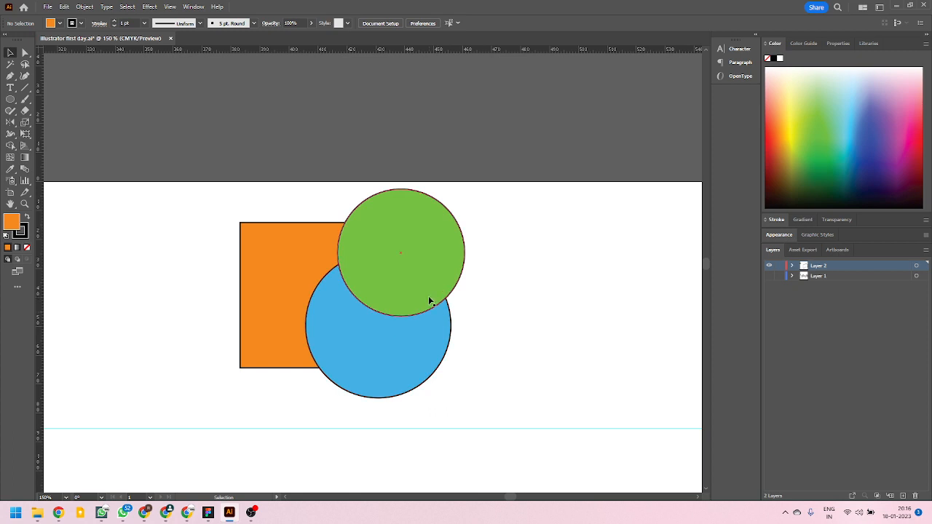
pyautogui.click(64, 7)
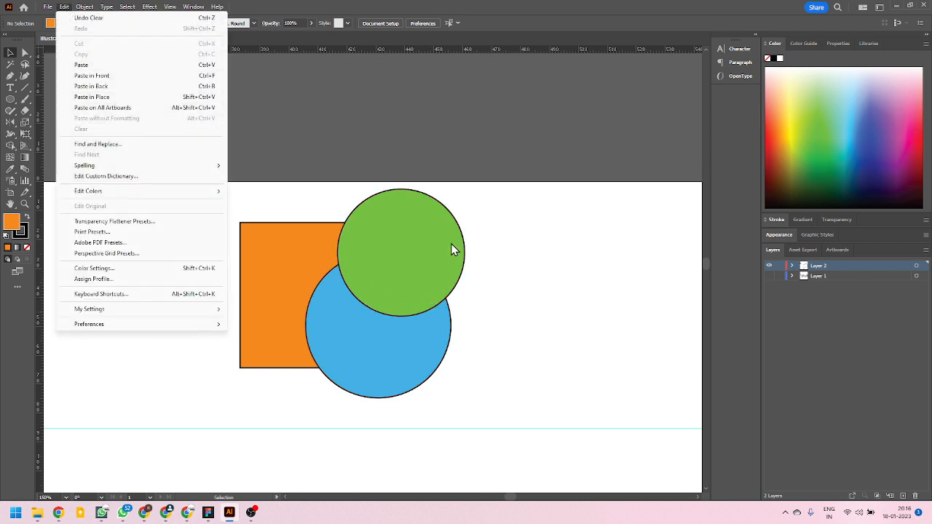
pyautogui.click(517, 233)
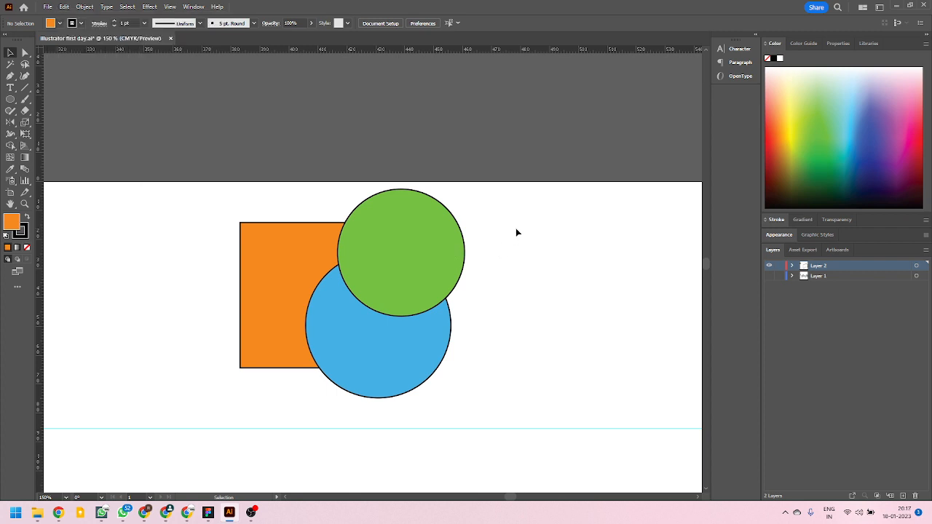
pyautogui.scroll(-6, 425, 235)
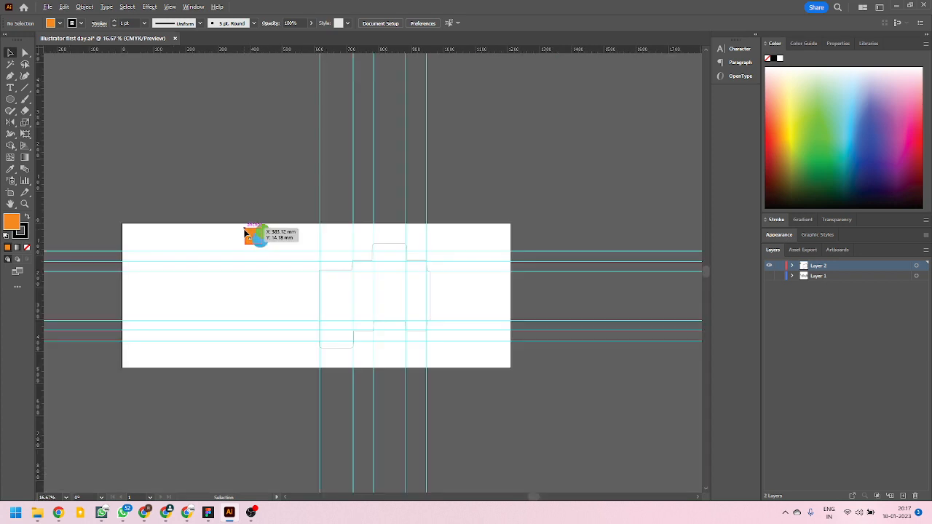
pyautogui.scroll(1, 290, 249)
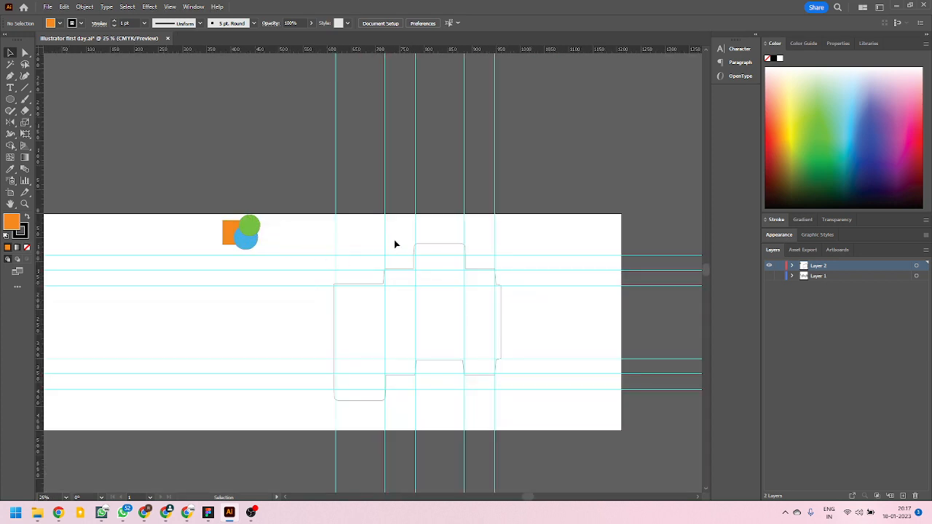
# Paste the orange square in front of the green circle, move the copy to the empty area beside the shapes and delete it.
pyautogui.scroll(4, 247, 242)
pyautogui.click(305, 236)
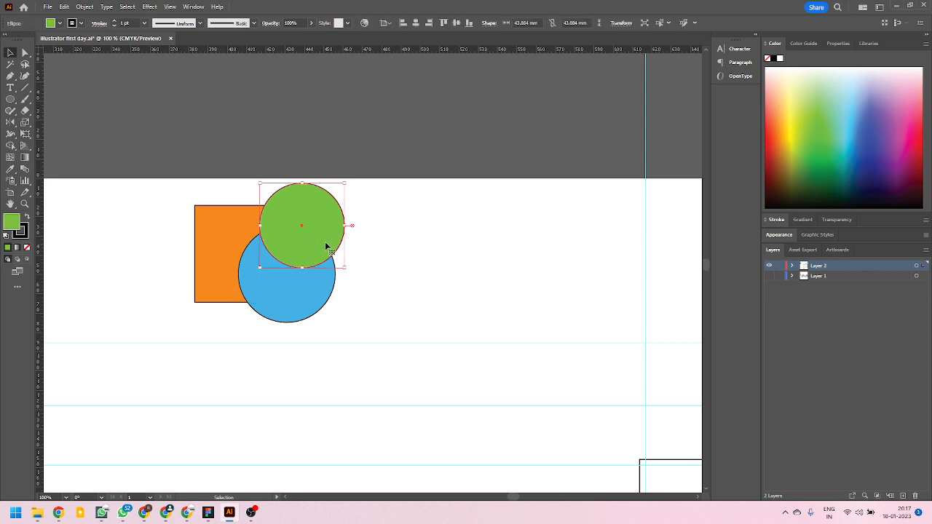
pyautogui.hotkey('ctrl', 'z')
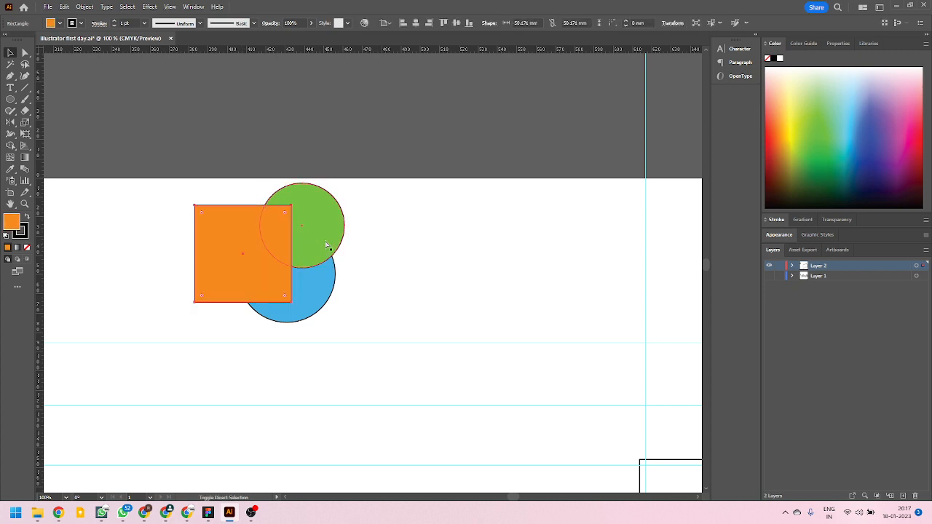
pyautogui.click(341, 272)
pyautogui.moveTo(291, 270); pyautogui.dragTo(603, 262)
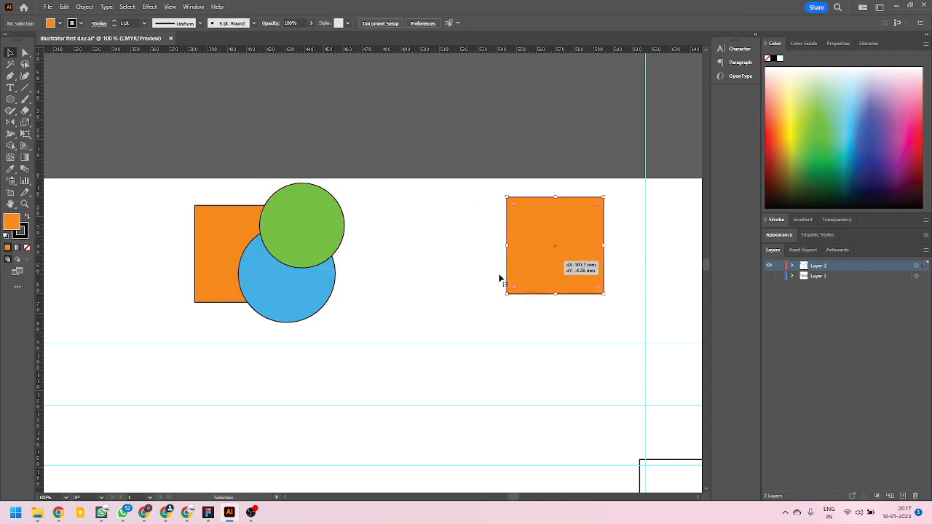
pyautogui.press('Delete')
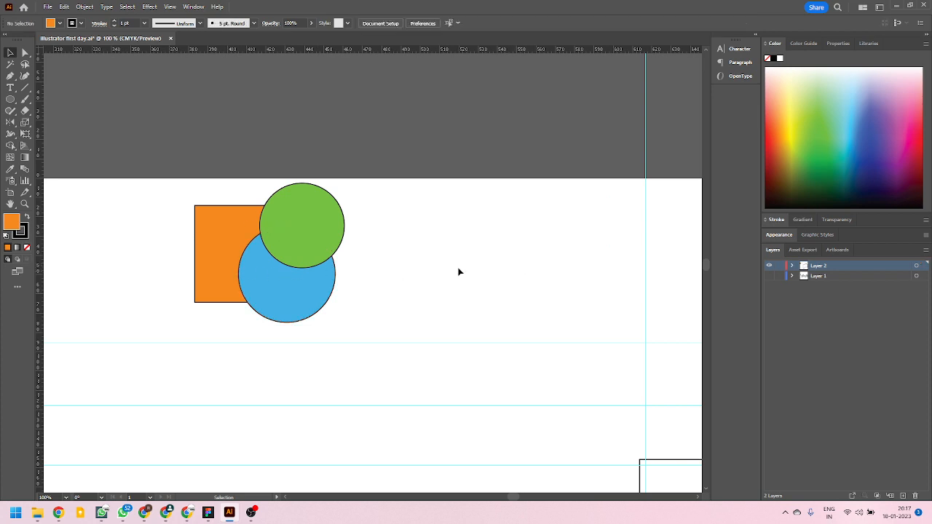
# Copy the orange square and, with nothing selected, paste it at its original position in front of both circles.
pyautogui.moveTo(372, 267); pyautogui.dragTo(606, 285)
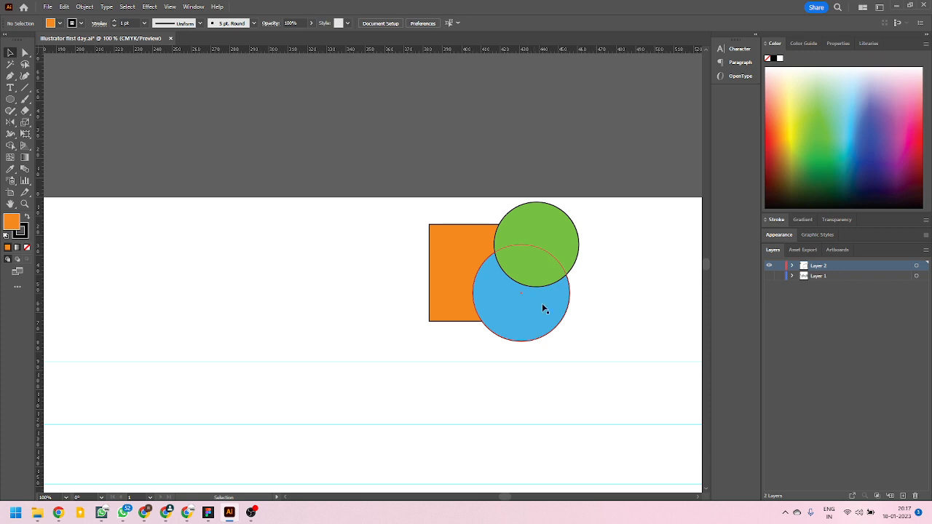
pyautogui.moveTo(542, 309); pyautogui.dragTo(378, 305)
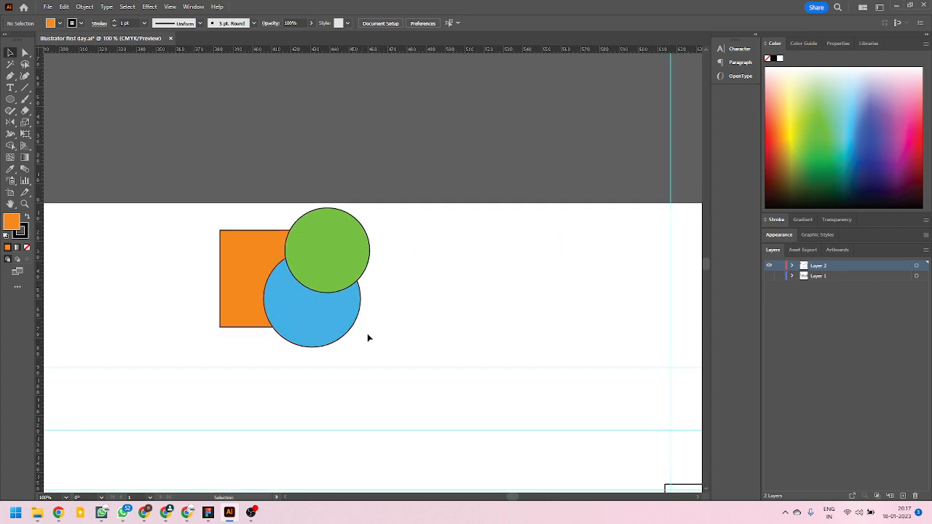
pyautogui.click(267, 279)
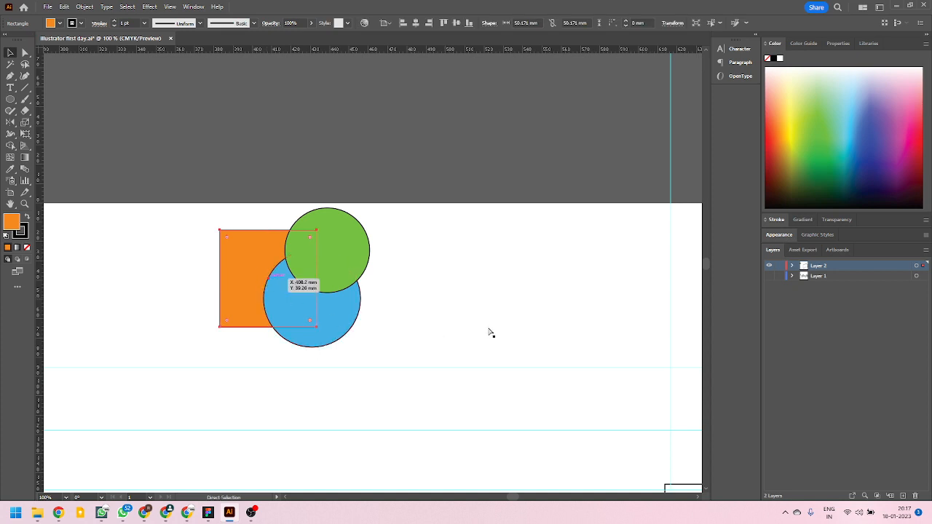
pyautogui.click(461, 322)
pyautogui.hscroll(5, 462, 325)
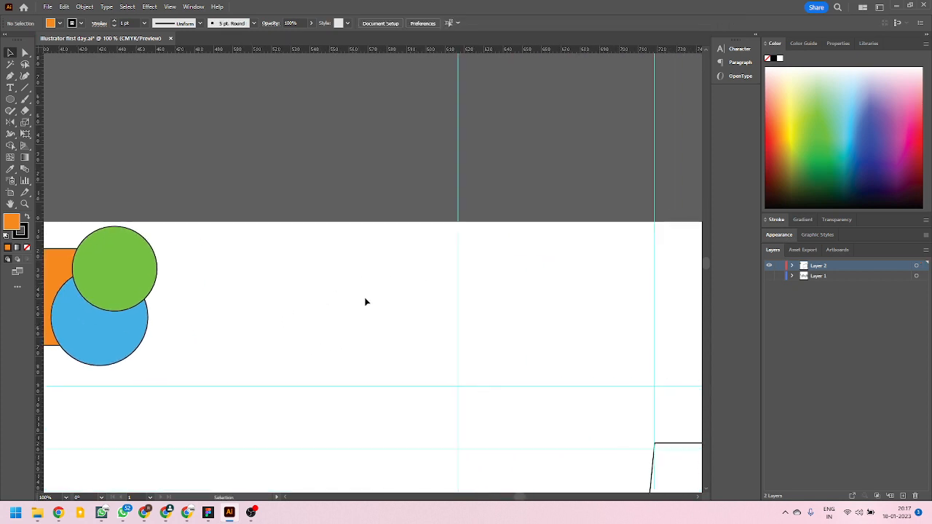
pyautogui.press('ctrl')
pyautogui.hotkey('ctrl', 'z')
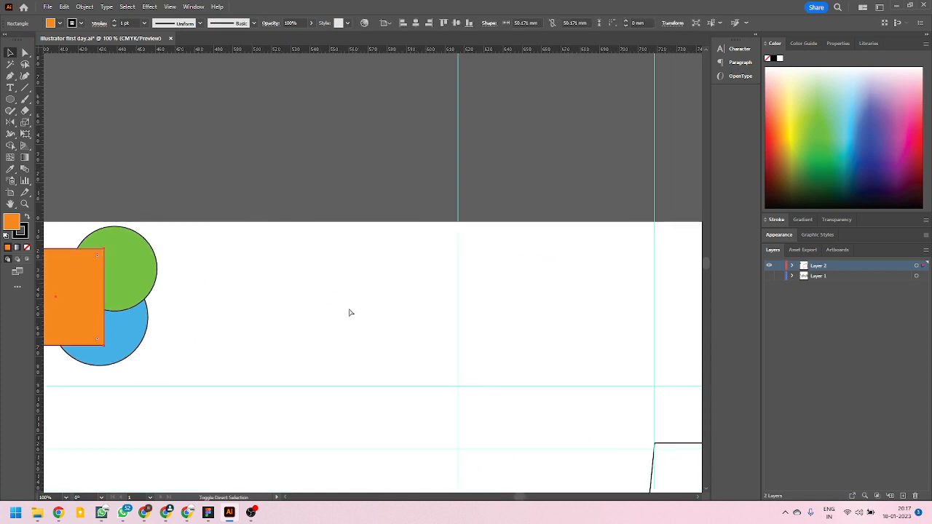
# Undo the last in-place paste of the orange square over the circles.
pyautogui.moveTo(183, 299); pyautogui.dragTo(363, 295)
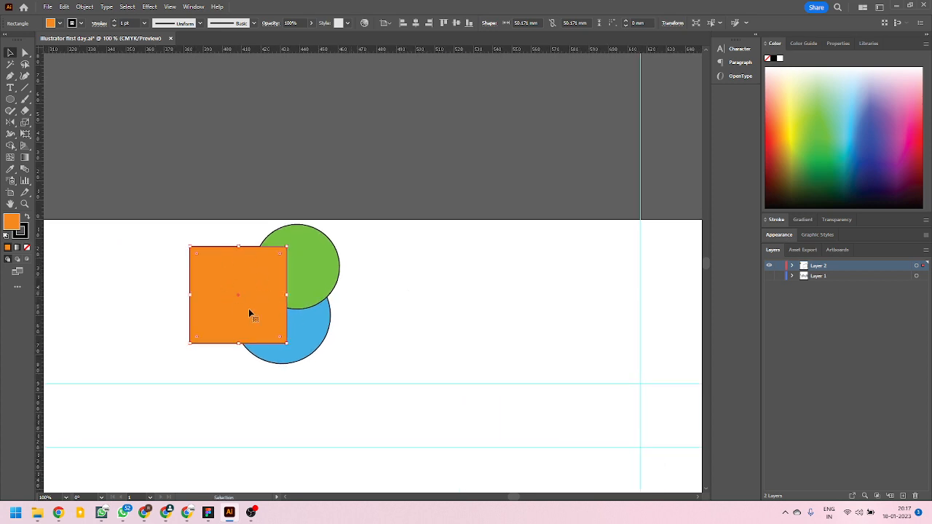
pyautogui.moveTo(266, 279)
pyautogui.mouseDown()
pyautogui.moveTo(341, 327)
pyautogui.moveTo(267, 278)
pyautogui.mouseUp()
pyautogui.hotkey('ctrl', 'z')
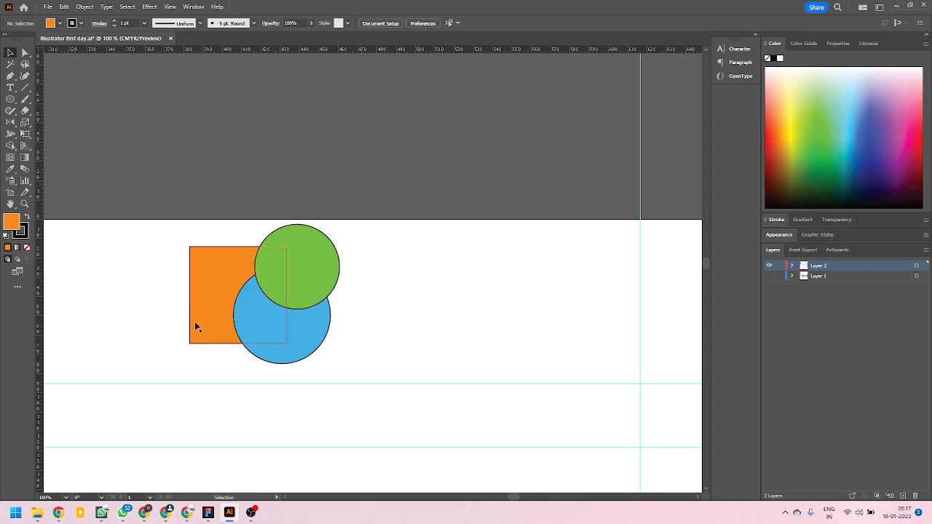
# Draw a second artboard about 740 × 439 mm beside the first one, undoing the stray tiny artboard above.
pyautogui.scroll(-5, 176, 315)
pyautogui.scroll(1, 246, 353)
pyautogui.scroll(-1, 176, 277)
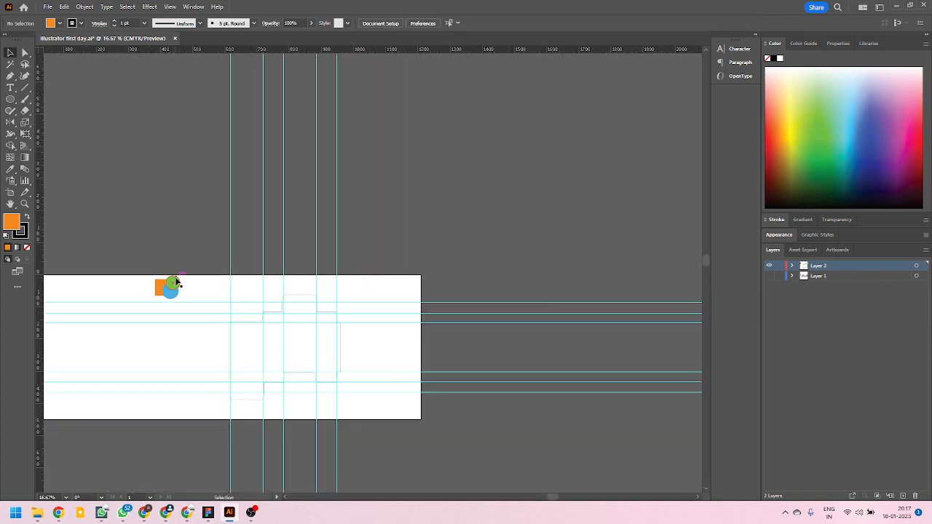
pyautogui.click(10, 192)
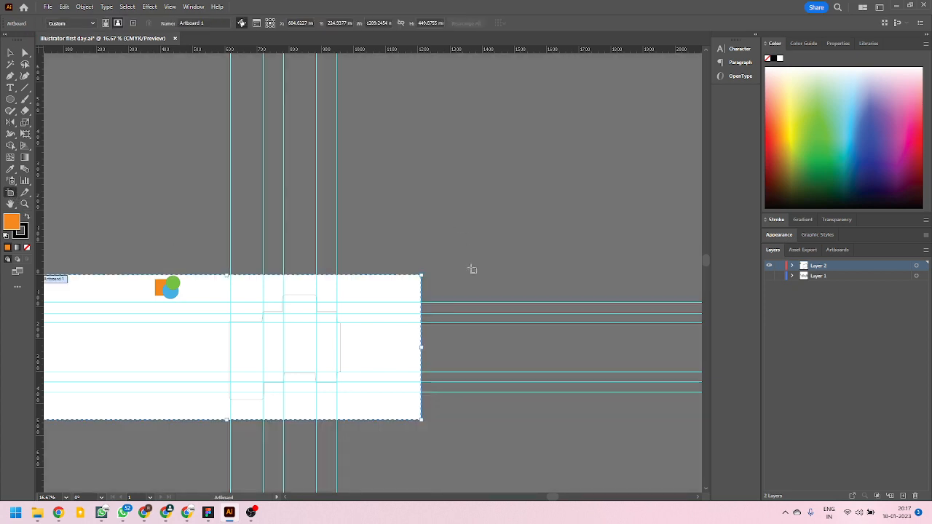
pyautogui.moveTo(441, 271); pyautogui.dragTo(692, 417)
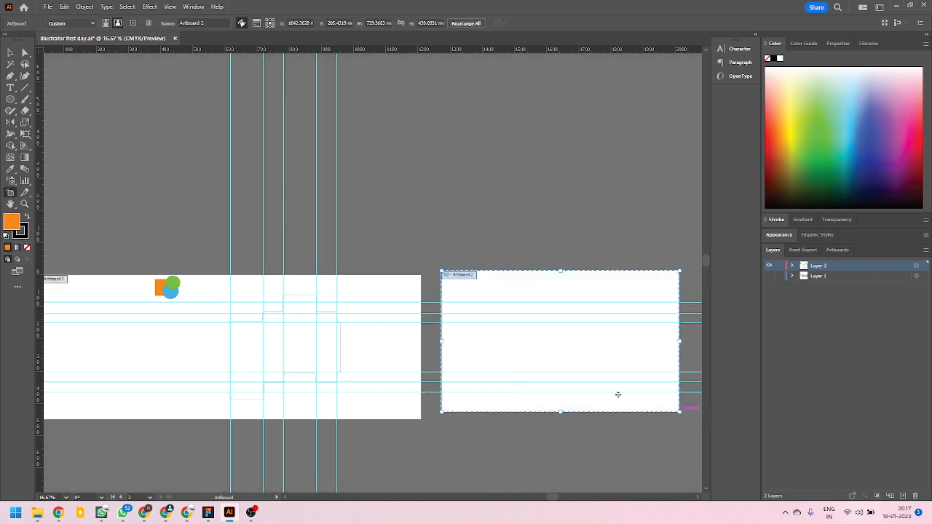
pyautogui.click(194, 192)
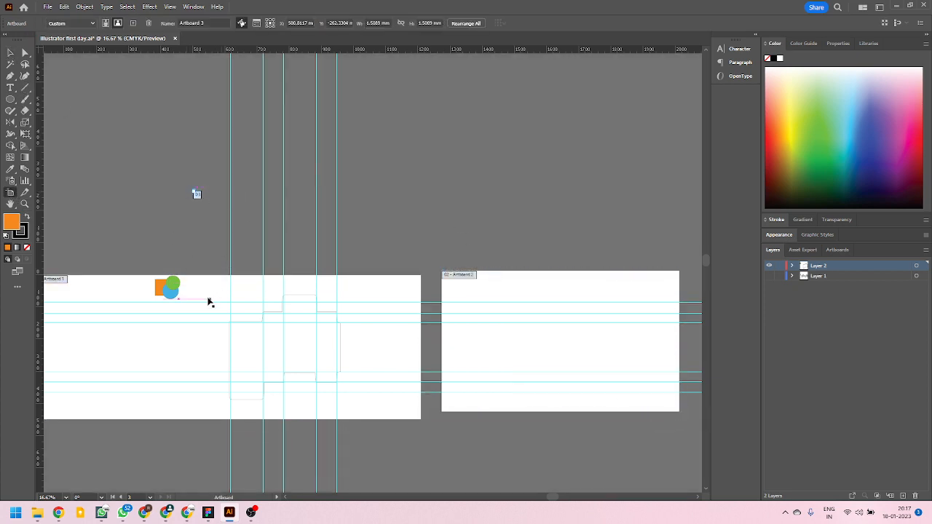
pyautogui.click(11, 54)
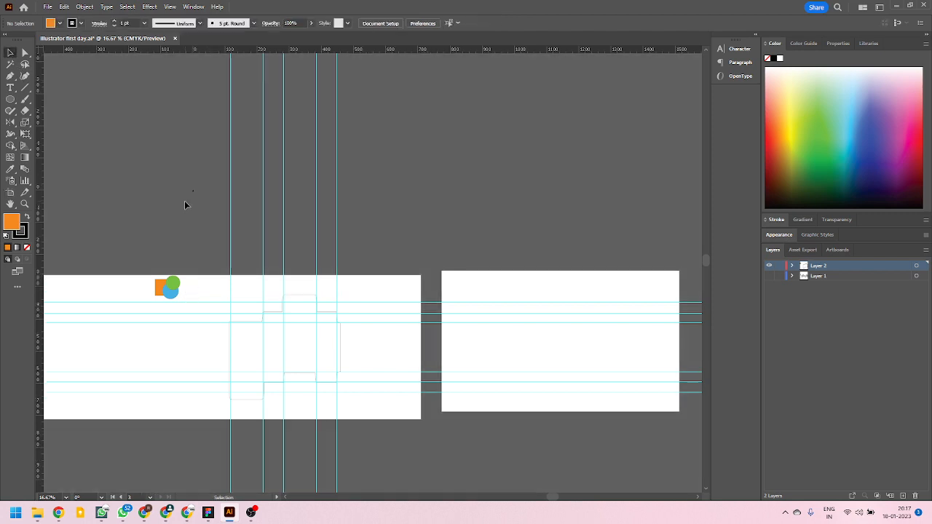
pyautogui.hotkey('ctrl', 'z')
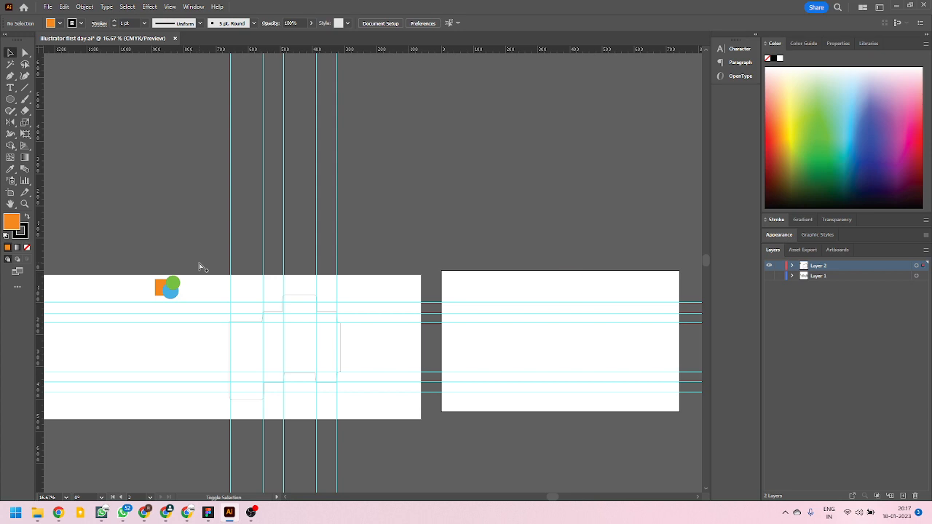
# Paste the copied orange square at the same position on both artboards and shift each copy off its place.
pyautogui.hotkey('ctrl', 'shift', 'v')
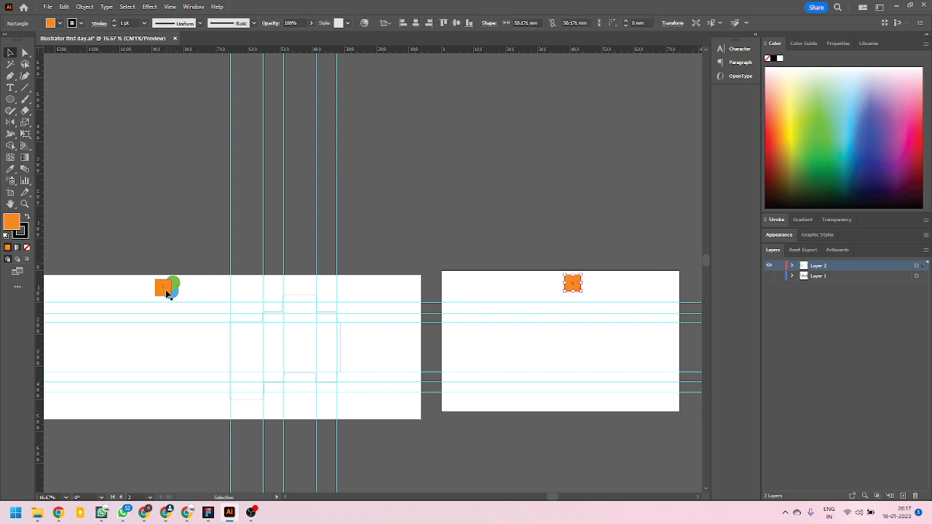
pyautogui.moveTo(573, 285); pyautogui.dragTo(575, 276)
pyautogui.moveTo(168, 296); pyautogui.dragTo(133, 290)
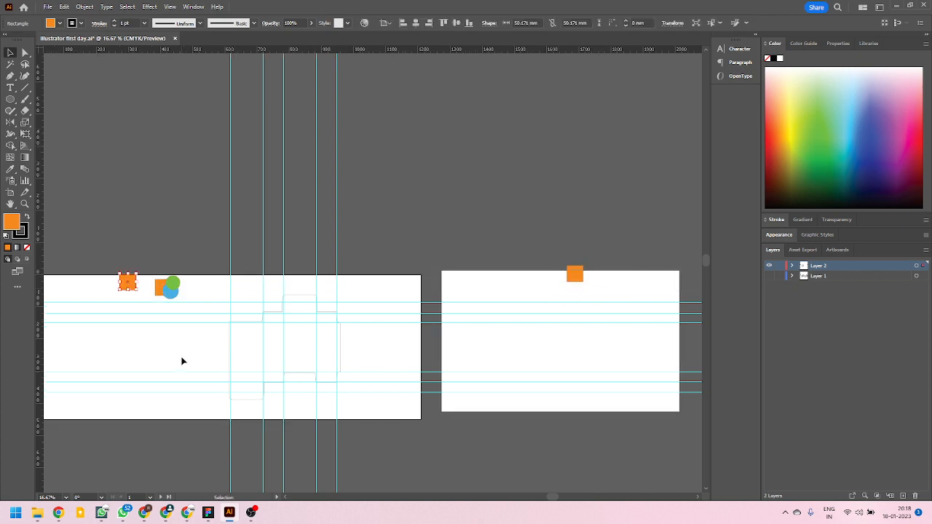
# Draw a third, nearly square artboard in the empty area above the first two artboards.
pyautogui.click(11, 193)
pyautogui.moveTo(385, 93); pyautogui.dragTo(536, 239)
pyautogui.click(10, 53)
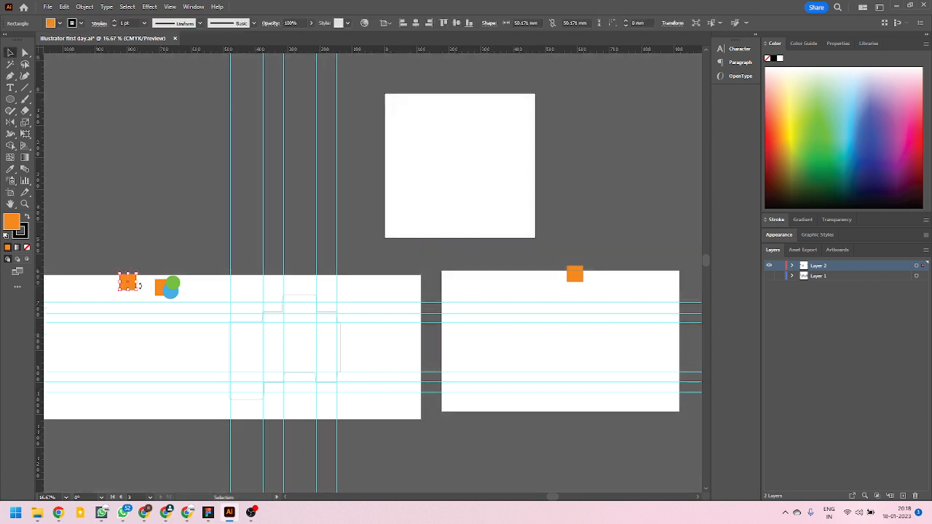
# Delete the two shifted orange square copies from the first and second artboards.
pyautogui.click(132, 285)
pyautogui.press('Delete')
pyautogui.click(574, 279)
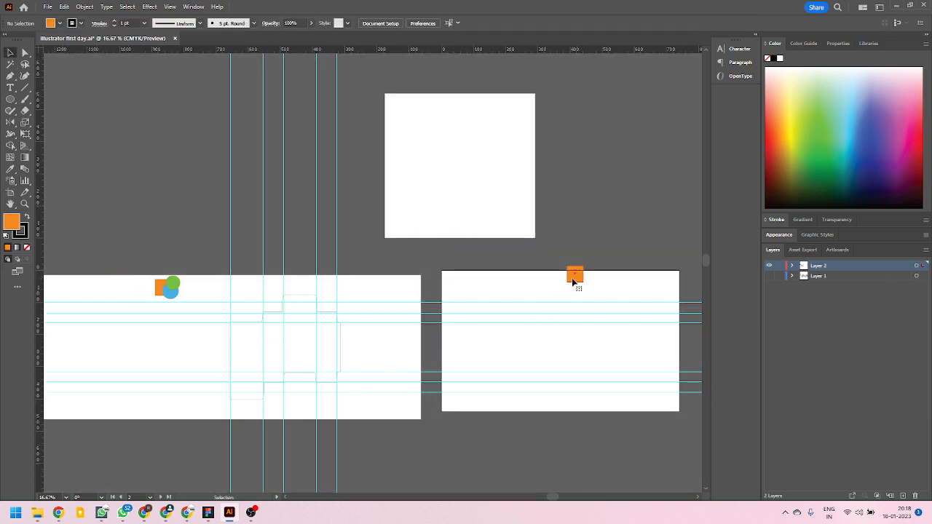
pyautogui.press('Delete')
# Paste the copied orange square onto all three artboards at its original relative position and compare the placements.
pyautogui.hotkey('ctrl', 'z')
pyautogui.hotkey('ctrl', 'z')
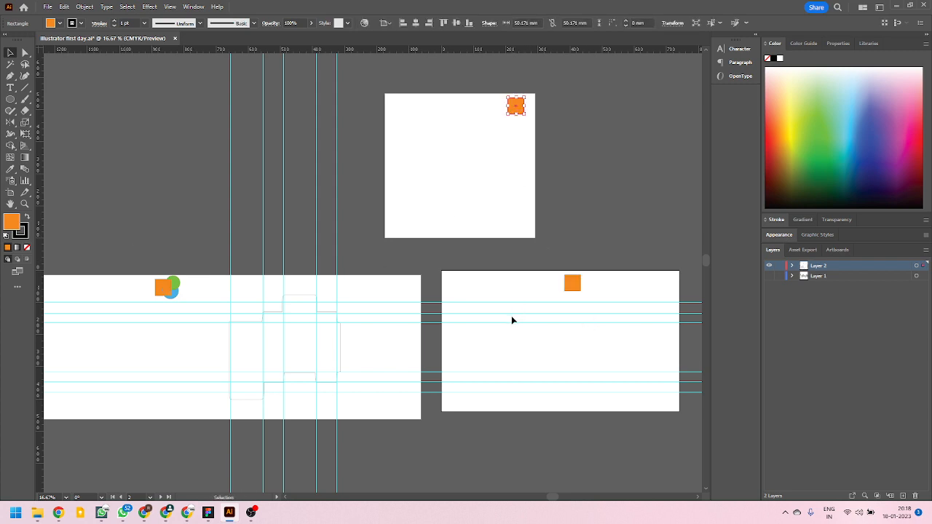
pyautogui.scroll(-2, 483, 329)
pyautogui.scroll(1, 483, 330)
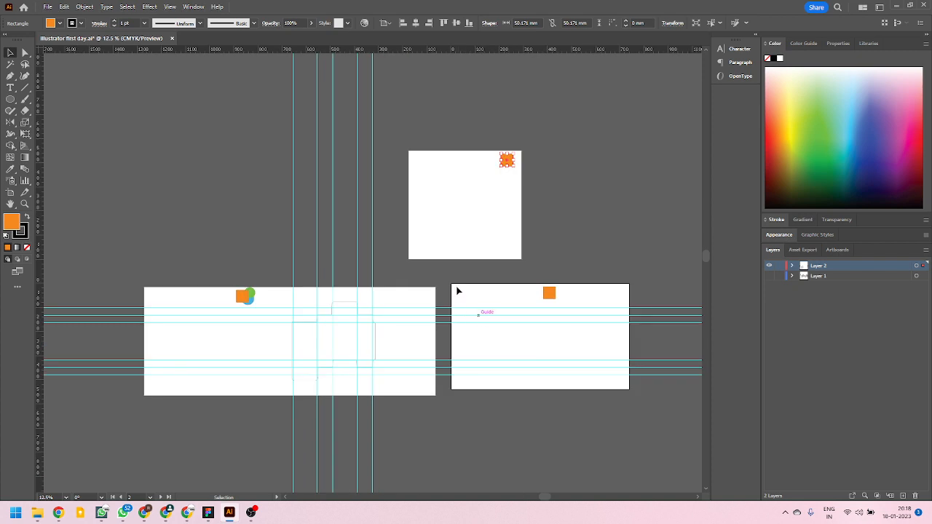
pyautogui.scroll(1, 444, 313)
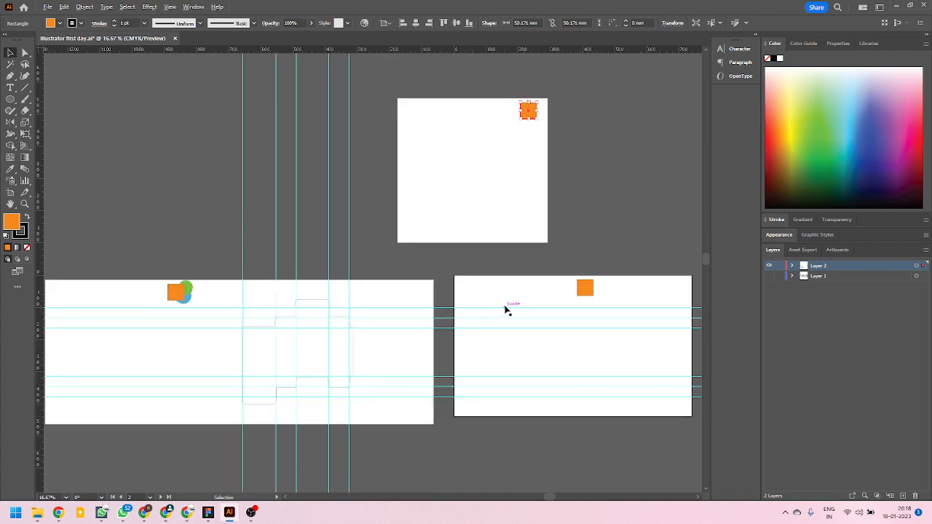
pyautogui.scroll(-1, 508, 308)
pyautogui.scroll(1, 390, 290)
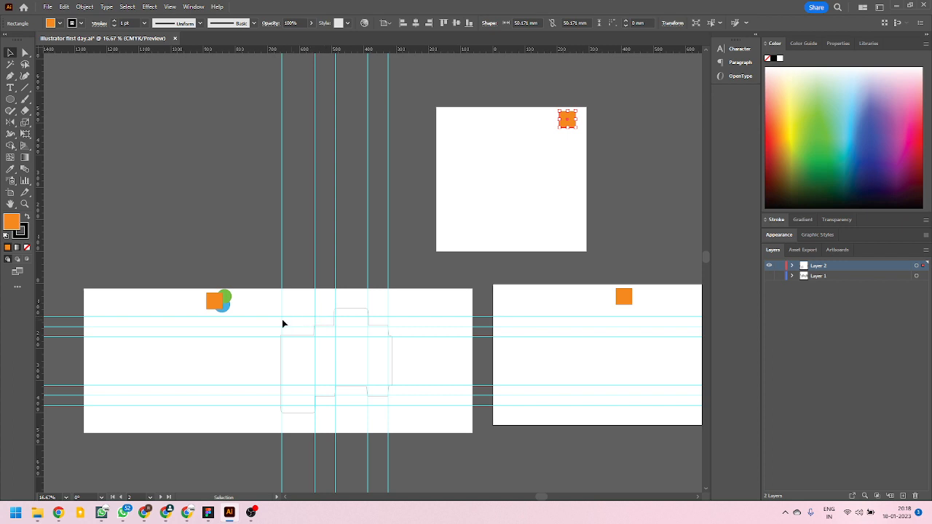
# Draw a vertical line about 39 mm long between the orange square's centre and the first artboard's top edge, then deselect it.
pyautogui.scroll(1, 65, 291)
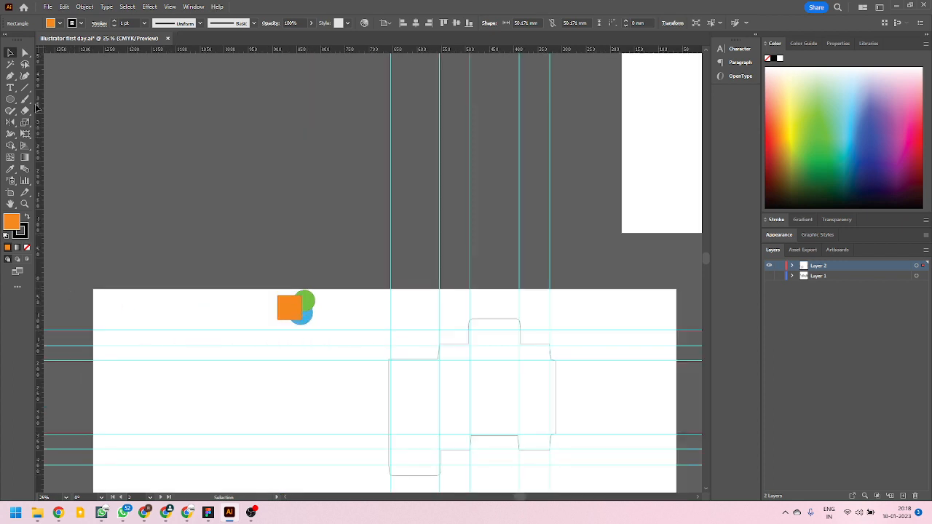
pyautogui.press('\\')
pyautogui.scroll(2, 125, 263)
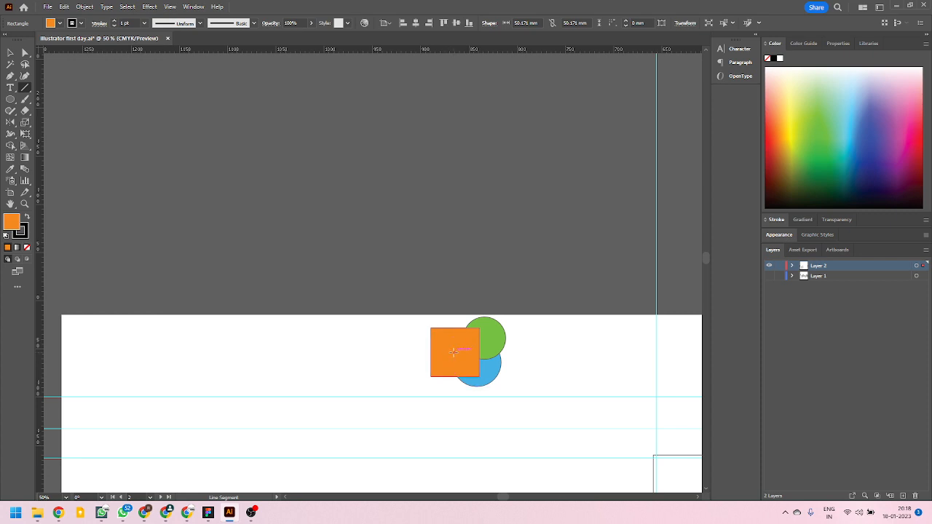
pyautogui.moveTo(452, 386); pyautogui.dragTo(455, 315)
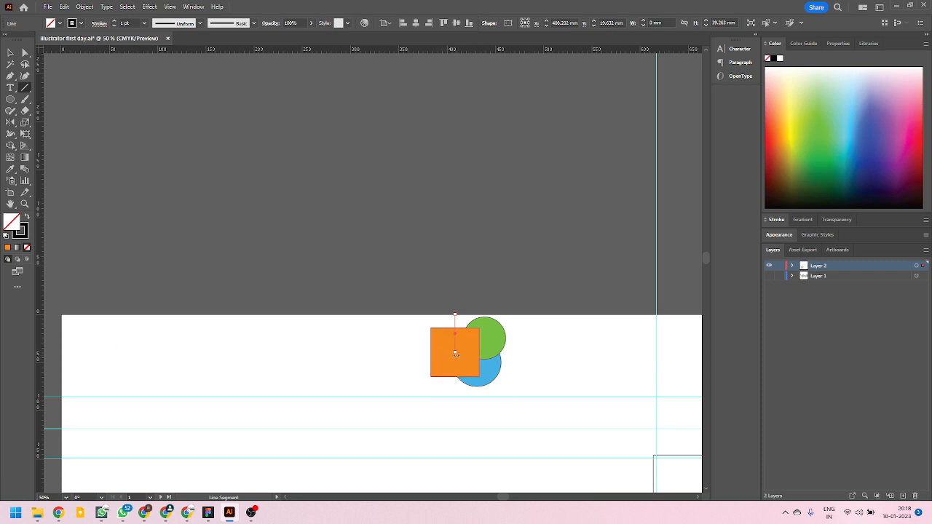
pyautogui.click(11, 54)
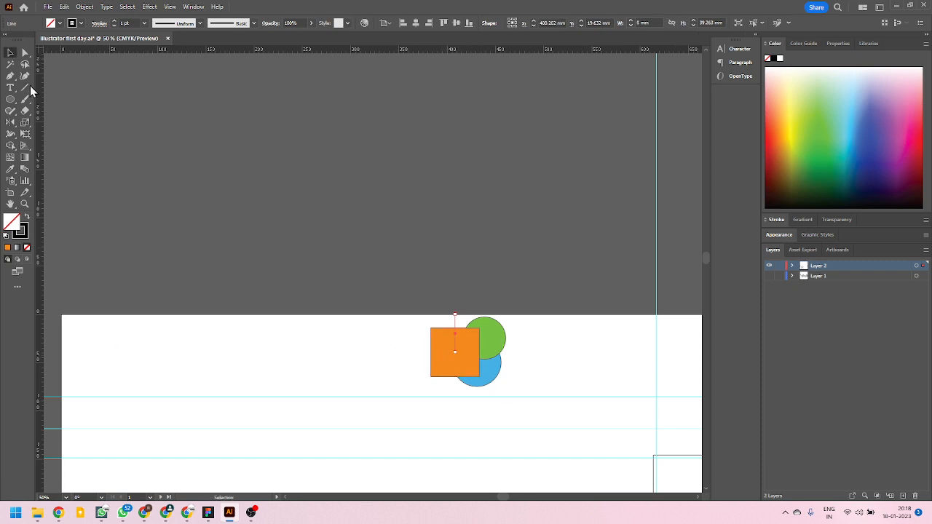
pyautogui.hotkey('ctrl', 'shift', 'a')
# Draw a horizontal line about 408 mm long from the orange square's centre to the first artboard's left edge.
pyautogui.click(27, 88)
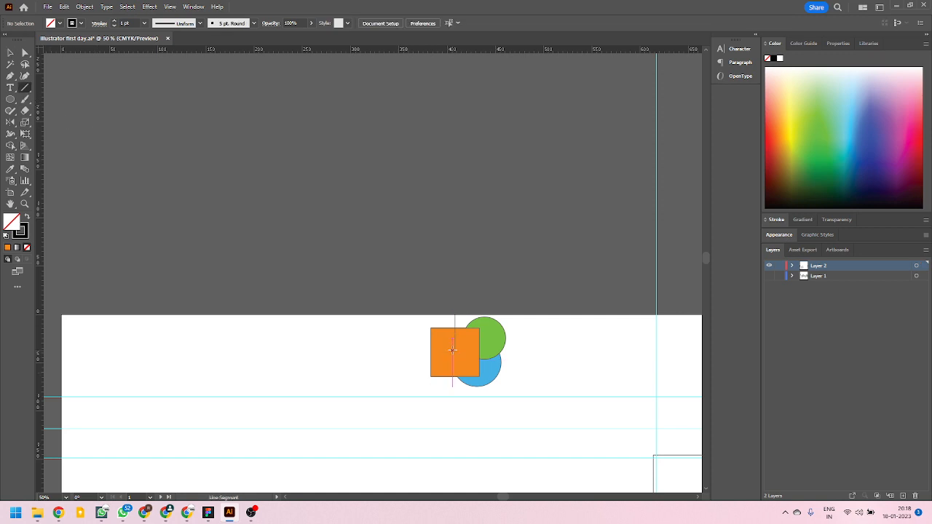
pyautogui.moveTo(455, 351); pyautogui.dragTo(61, 352)
pyautogui.press('v')
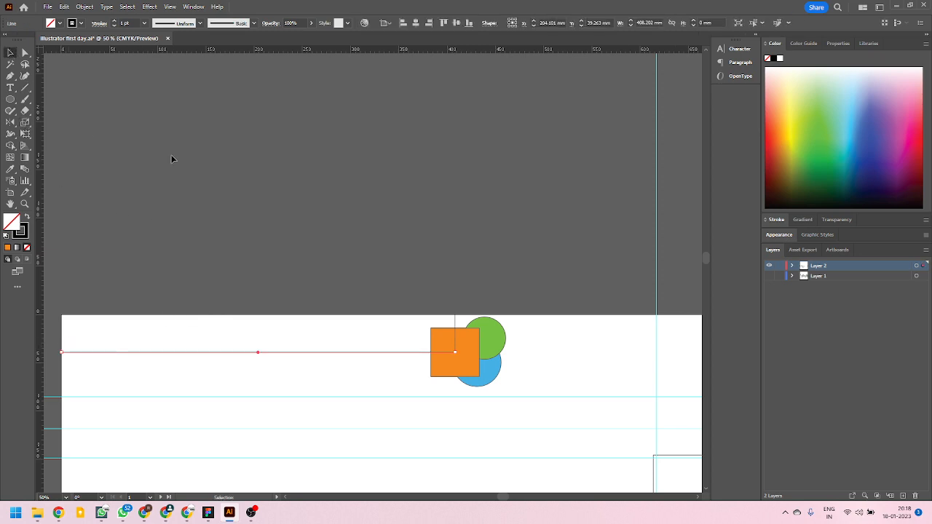
# Select the orange square together with both distance lines on the first artboard and copy them.
pyautogui.click(476, 367)
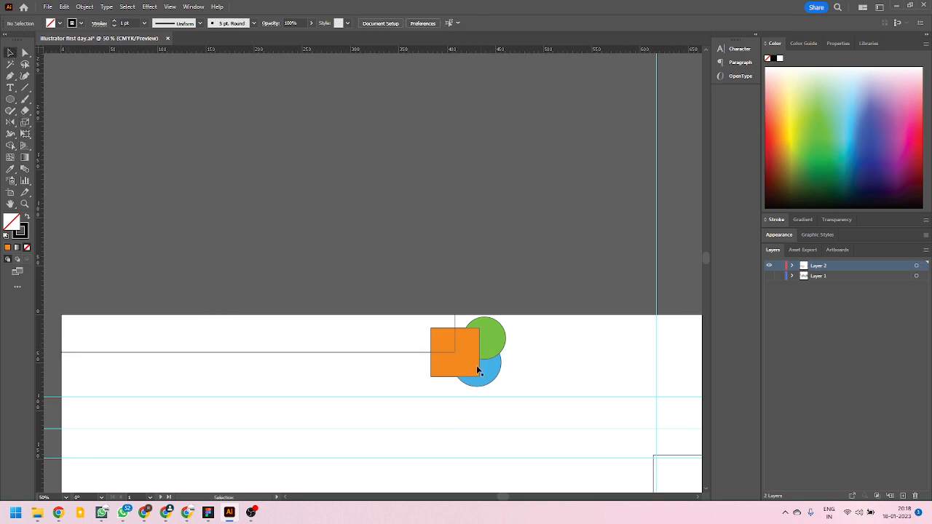
pyautogui.keyDown('shift'); pyautogui.click(455, 320); pyautogui.keyUp('shift')
pyautogui.keyDown('shift'); pyautogui.click(398, 353); pyautogui.keyUp('shift')
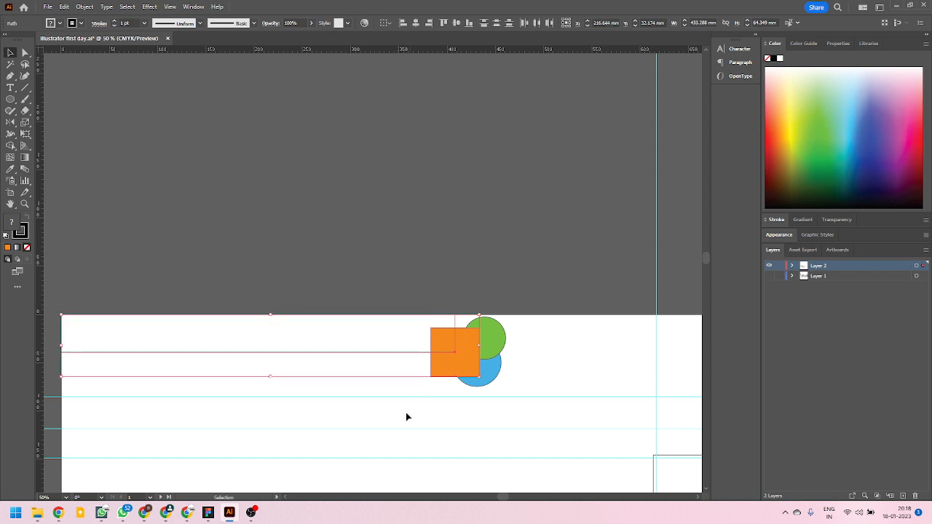
pyautogui.scroll(-3, 266, 334)
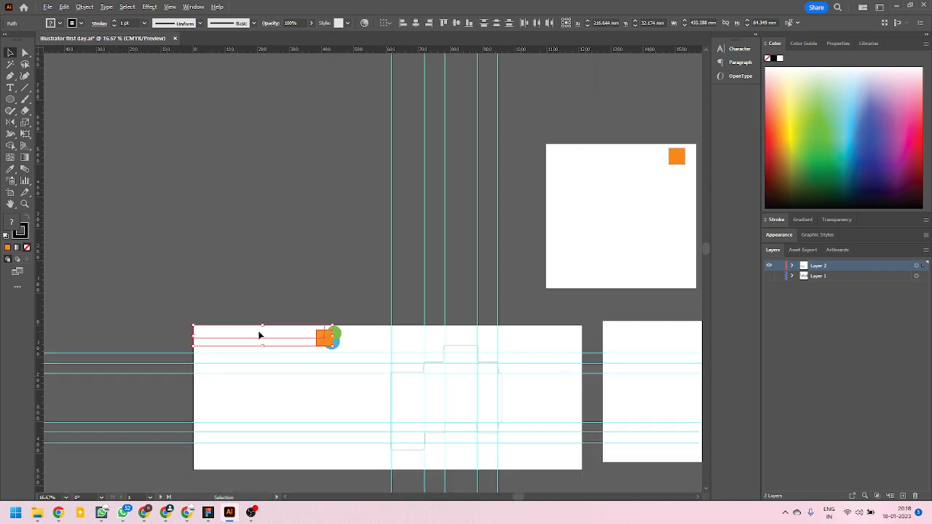
pyautogui.scroll(-2, 267, 341)
pyautogui.scroll(1, 443, 326)
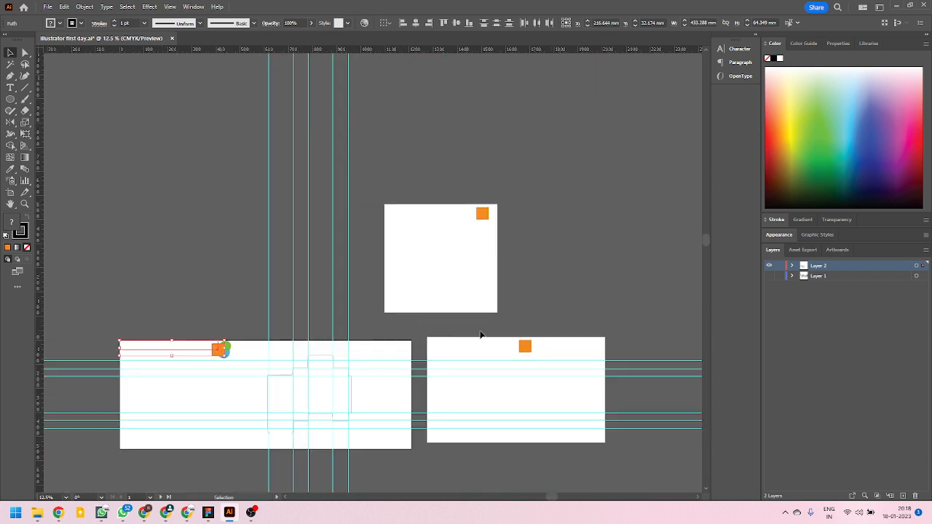
# Delete the orange square copies from the second and third artboards.
pyautogui.click(529, 349)
pyautogui.click(486, 217)
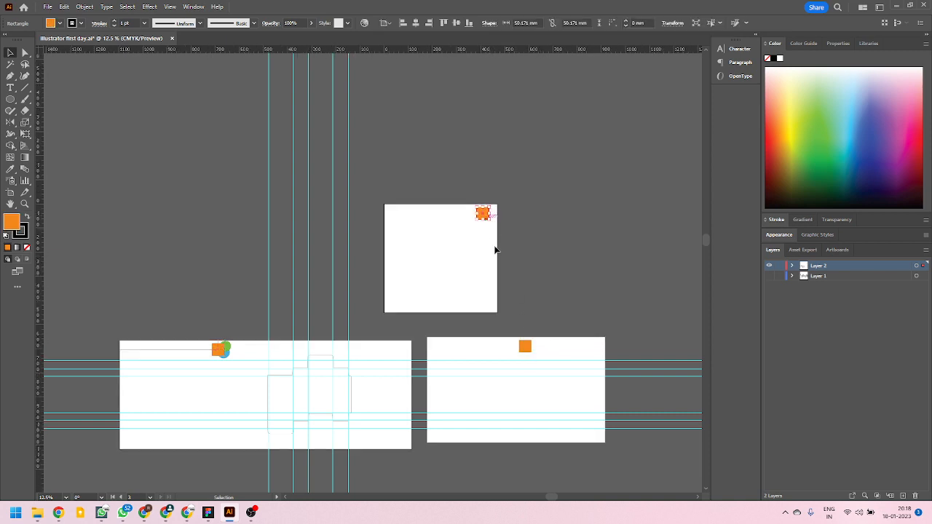
pyautogui.press('Delete')
pyautogui.click(529, 349)
pyautogui.press('Delete')
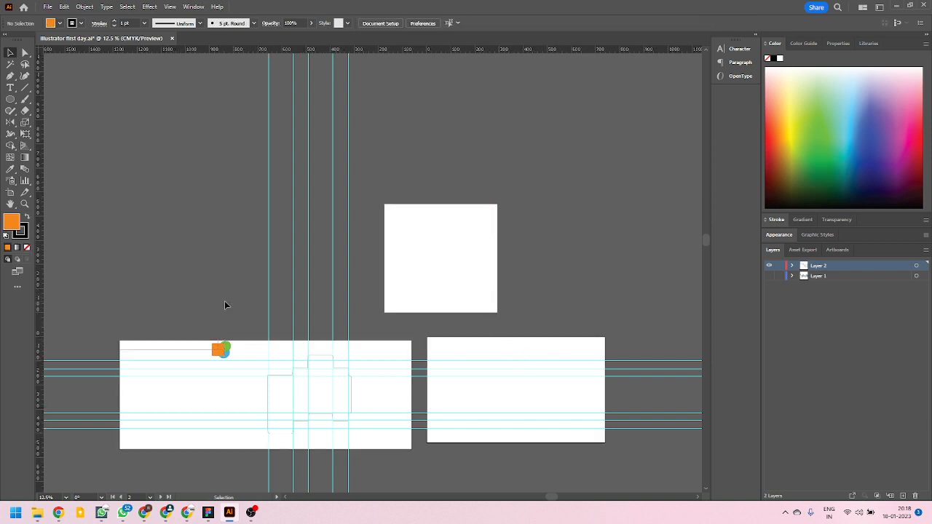
# Paste the copied square and lines with the ordinary Paste command and delete the pasted set.
pyautogui.press('a')
pyautogui.hotkey('ctrl', 'v')
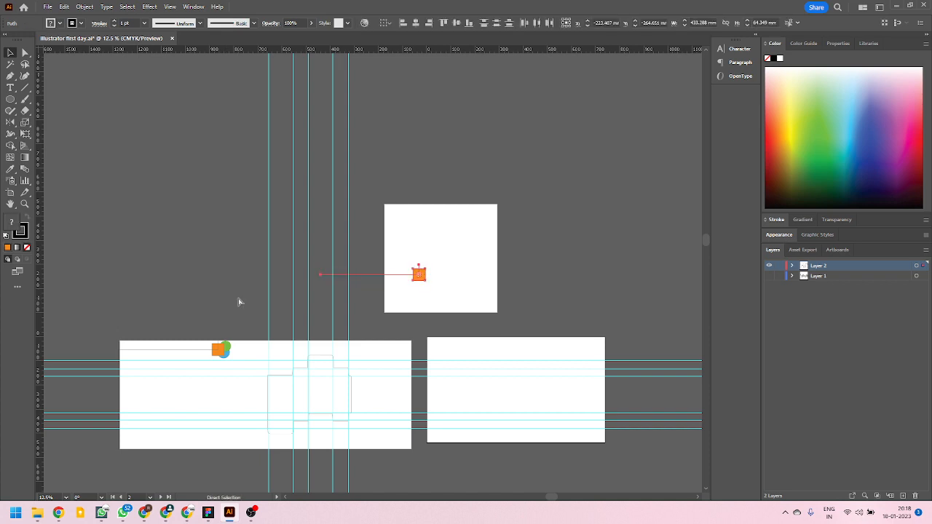
pyautogui.press('v')
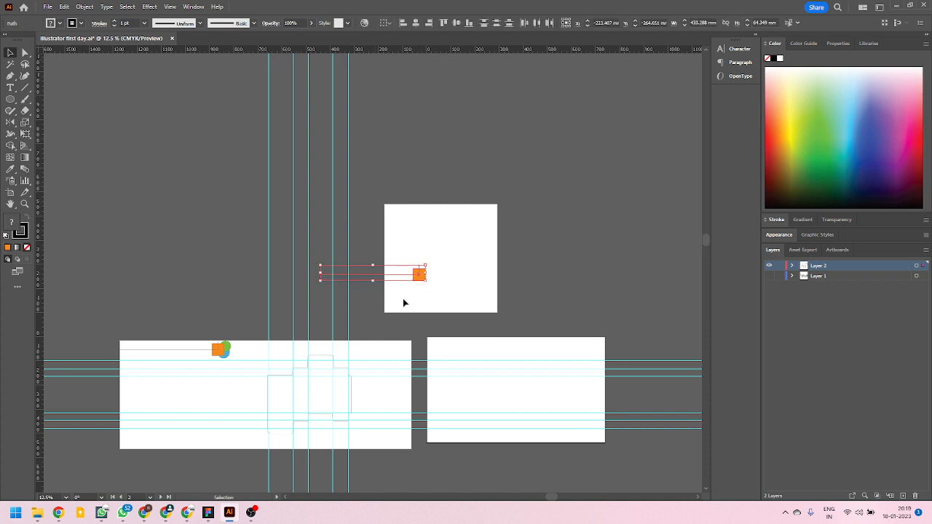
pyautogui.press('a')
pyautogui.press('Delete')
pyautogui.press('v')
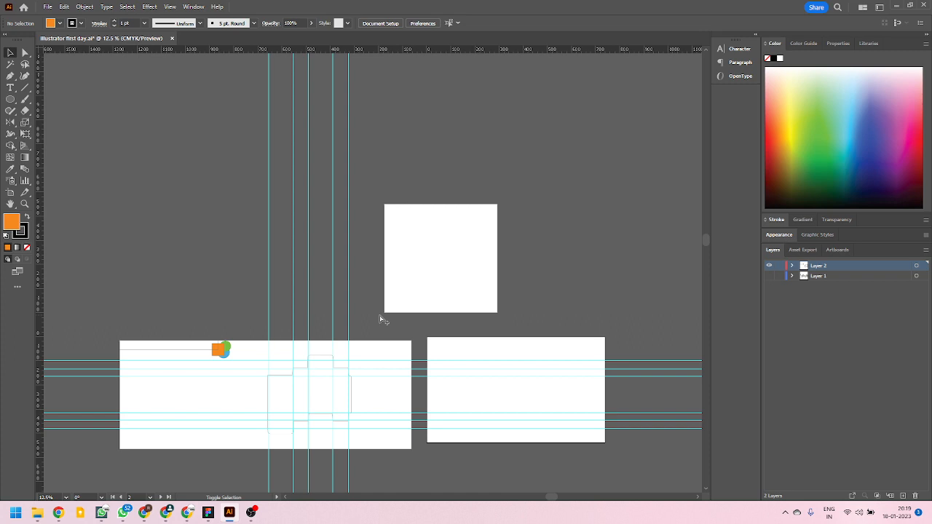
# Paste the copied square and distance lines onto all artboards at the same relative position and inspect the copies.
pyautogui.hotkey('ctrl', 'alt', 'shift', 'v')
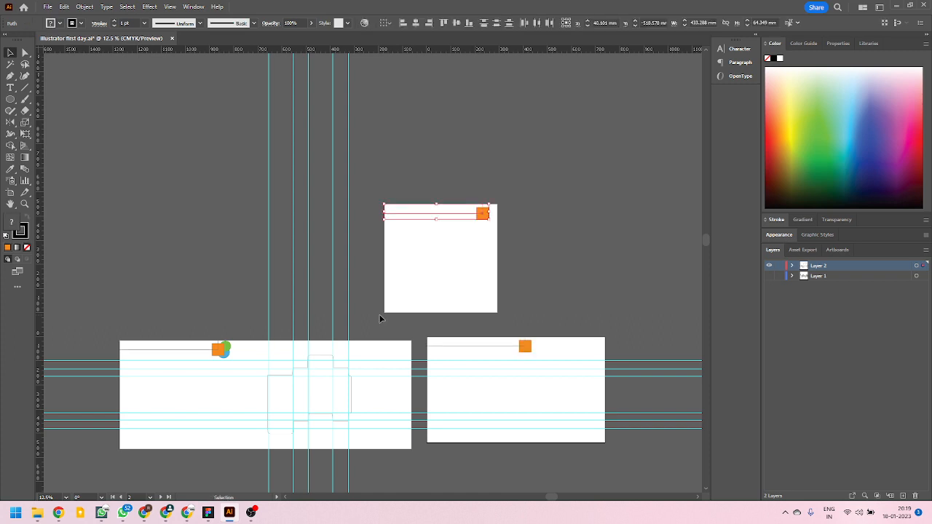
pyautogui.scroll(3, 501, 340)
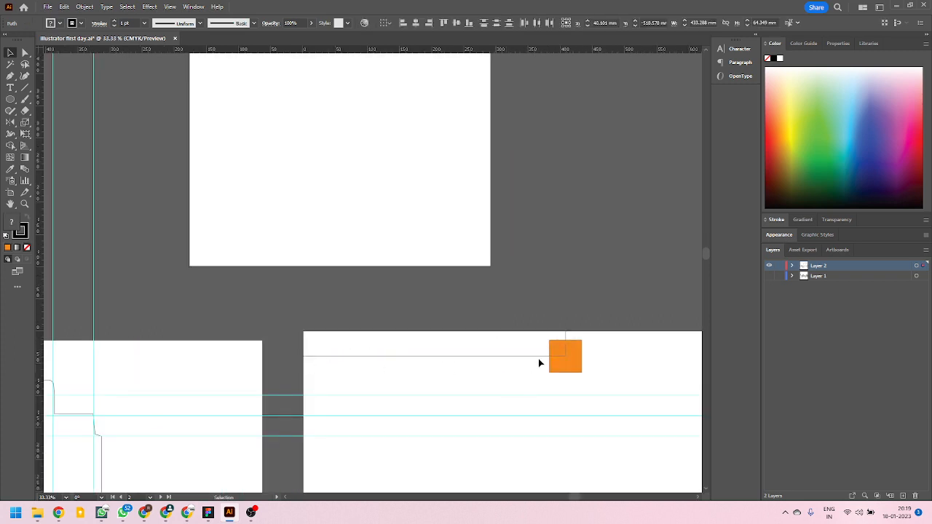
pyautogui.scroll(4, 410, 290)
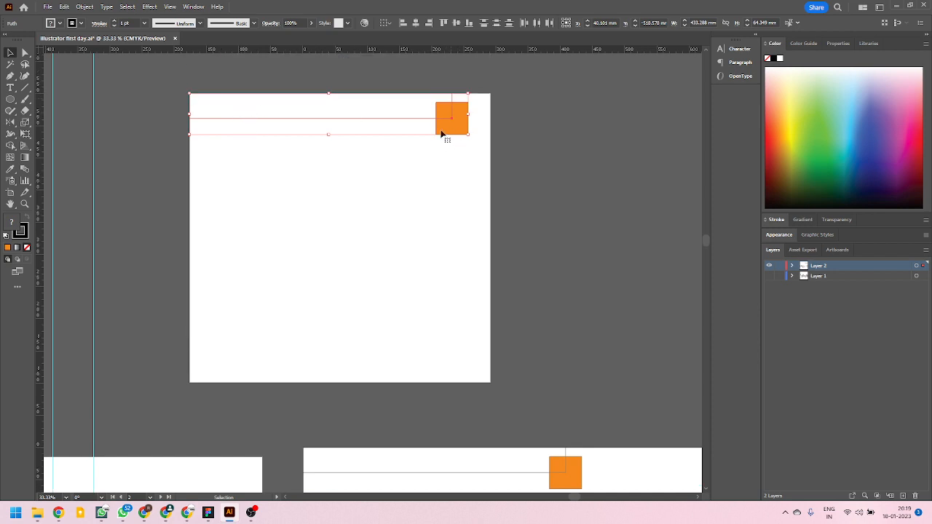
pyautogui.scroll(-3, 393, 256)
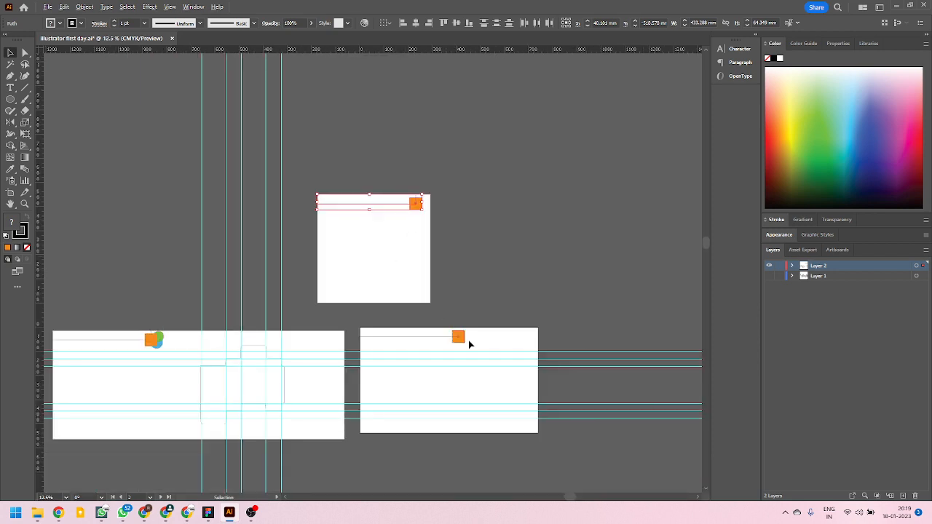
# Delete the pasted orange square and distance lines from the second and third artboards.
pyautogui.click(364, 321)
pyautogui.press('Delete')
pyautogui.moveTo(428, 229); pyautogui.dragTo(310, 176)
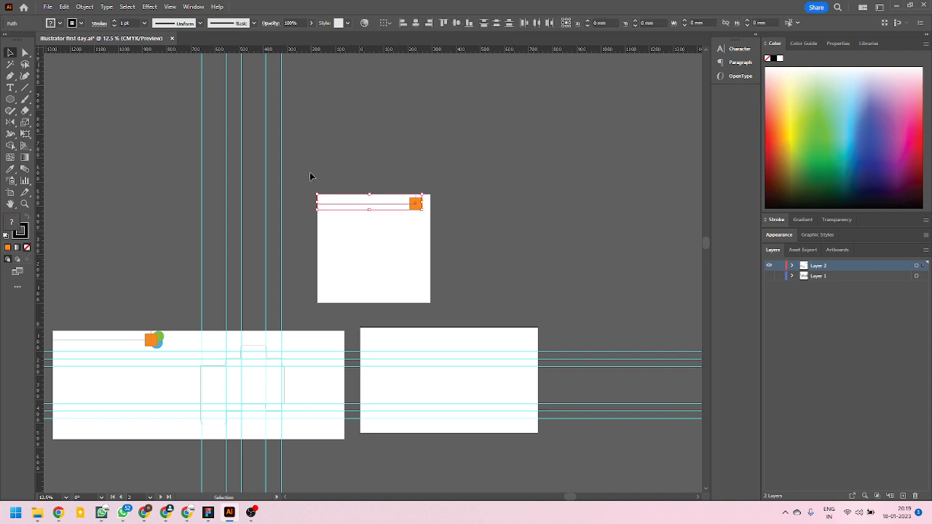
pyautogui.press('Delete')
# Delete the vertical and horizontal distance lines leading to the orange square on the first artboard.
pyautogui.scroll(4, 117, 321)
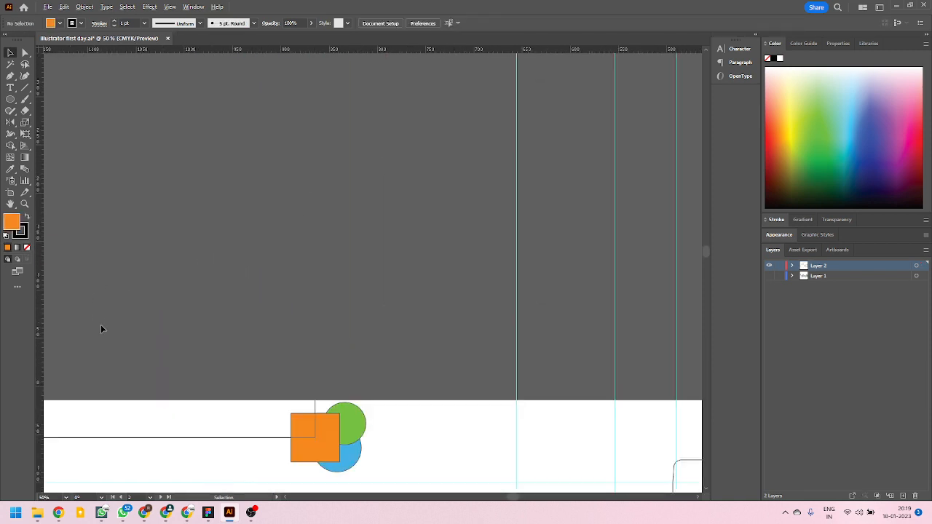
pyautogui.click(267, 438)
pyautogui.press('Delete')
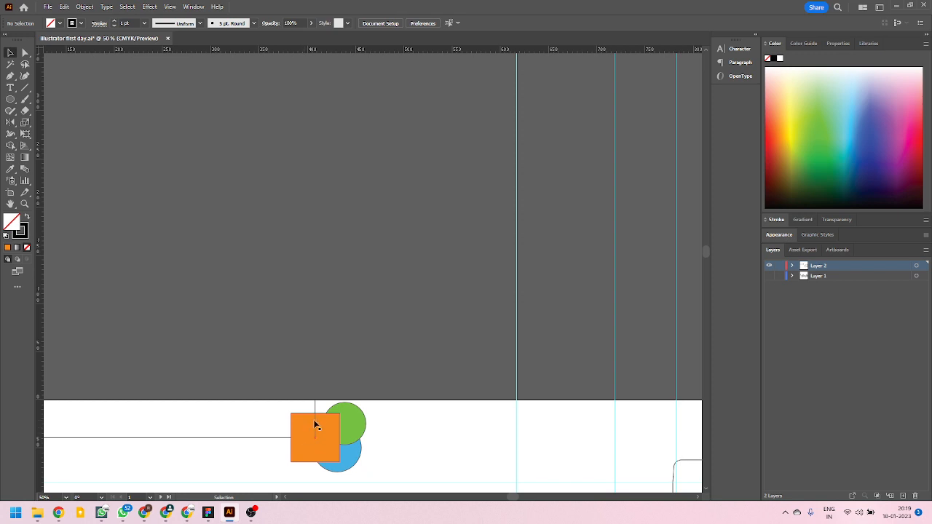
pyautogui.click(271, 439)
pyautogui.press('Delete')
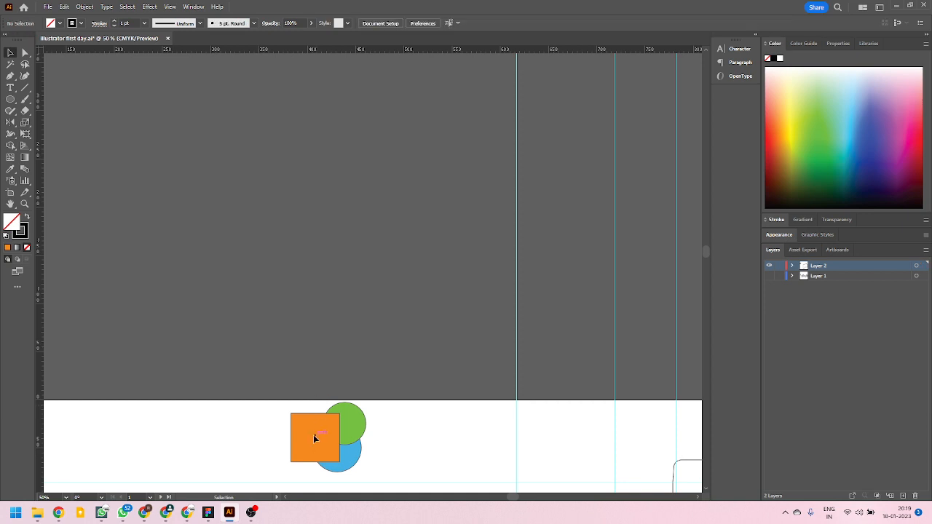
# Send the orange square to the back, behind the green and blue circles.
pyautogui.click(312, 431)
pyautogui.click(272, 425)
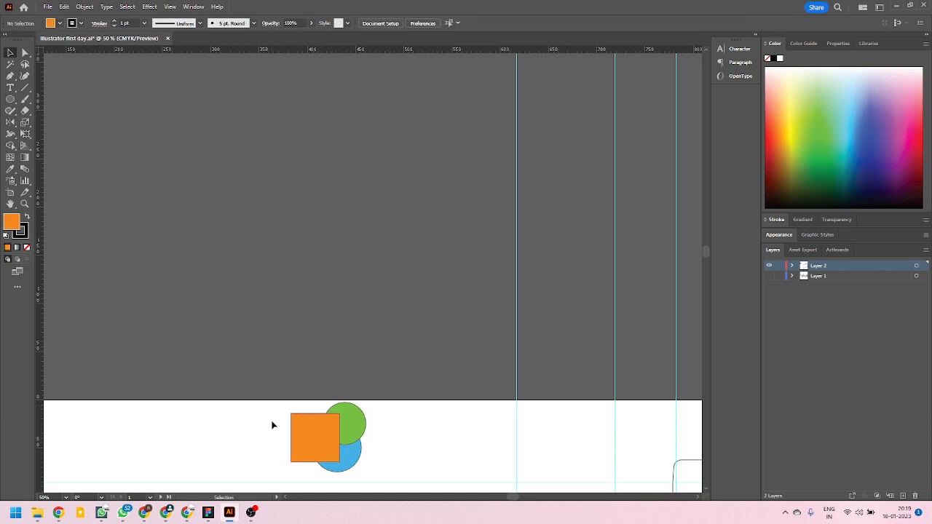
pyautogui.click(328, 439)
pyautogui.hotkey('ctrl', 'shift', '[')
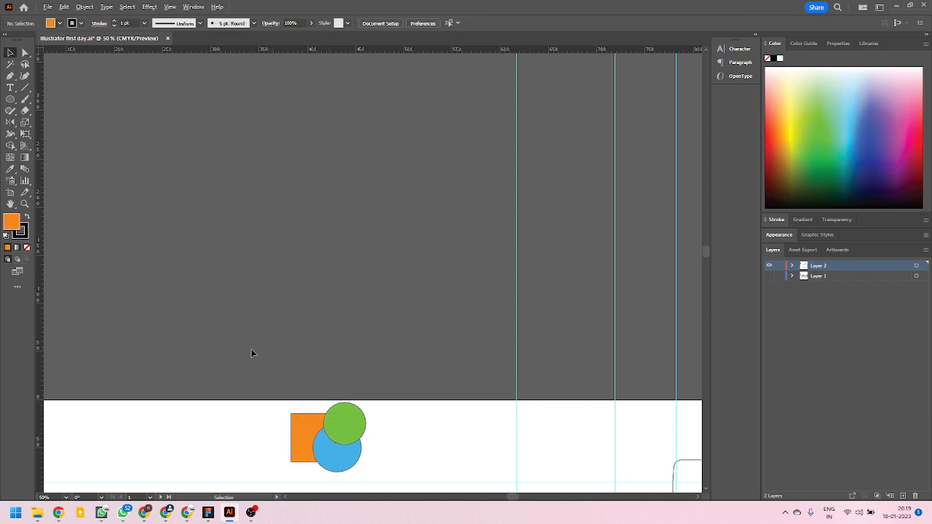
pyautogui.hotkey('ctrl', 'alt', '0')
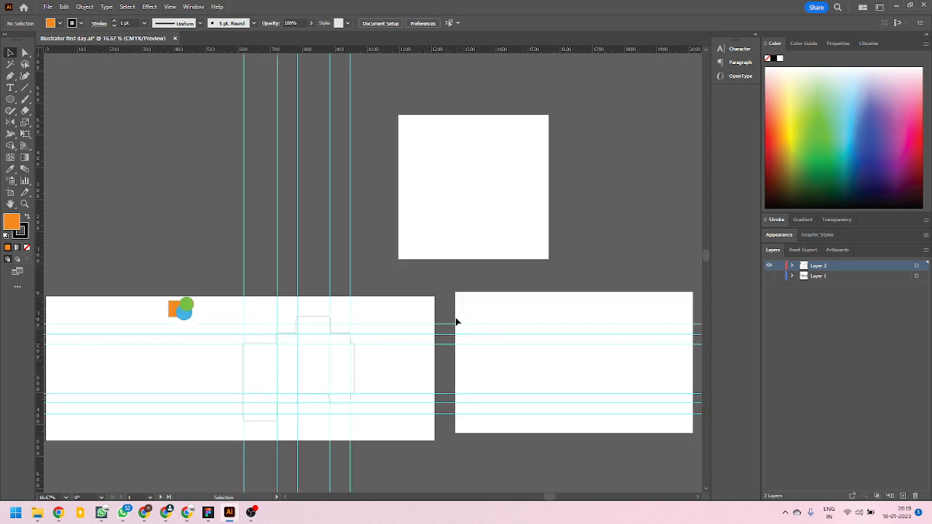
# Delete the two empty artboards, Artboard 2 and Artboard 4, keeping only the one with the box layout.
pyautogui.hotkey('shift', 'o')
pyautogui.click(531, 306)
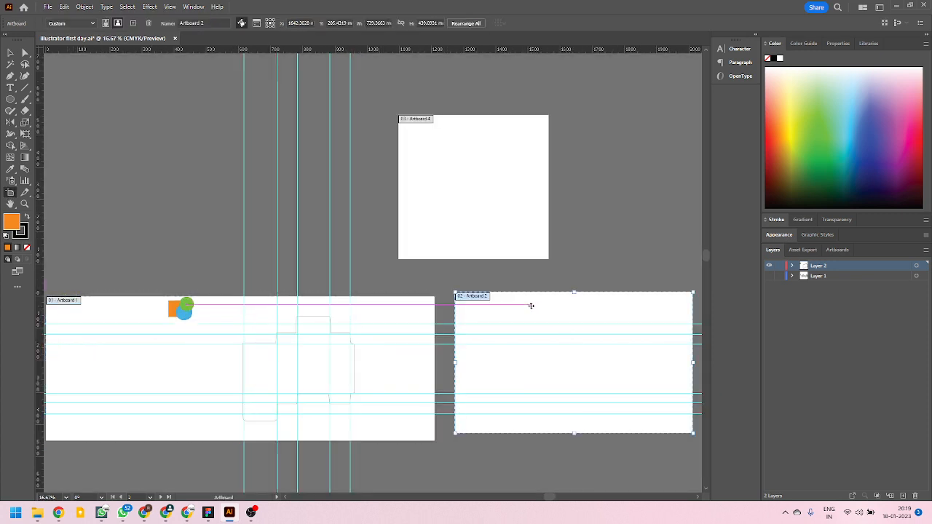
pyautogui.press('Delete')
pyautogui.click(463, 187)
pyautogui.press('Delete')
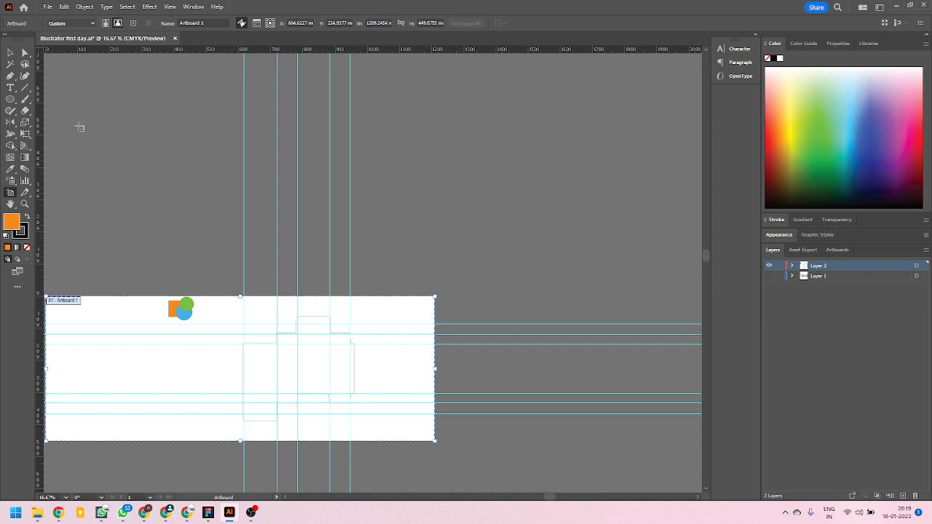
# Delete the orange square and both circles from the remaining artboard and bring the whole box outline into view.
pyautogui.click(10, 53)
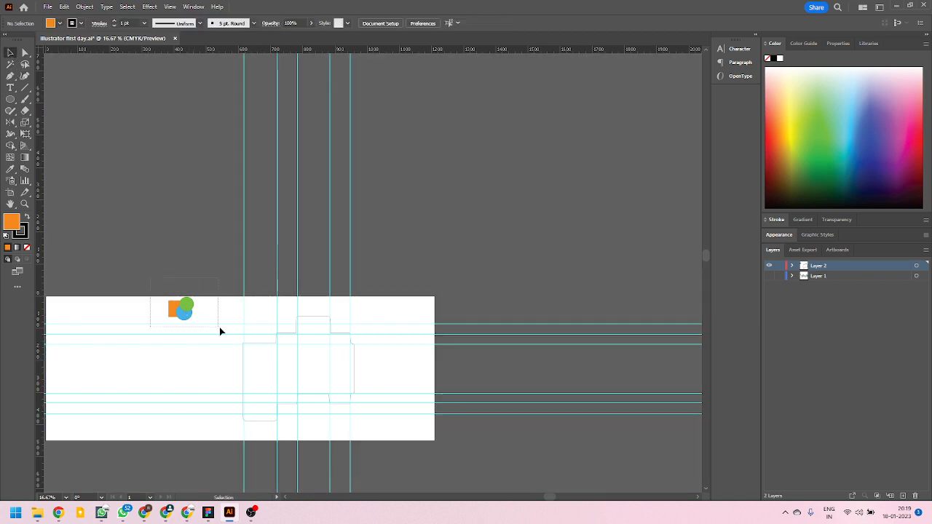
pyautogui.moveTo(150, 278); pyautogui.dragTo(216, 317)
pyautogui.press('Delete')
pyautogui.scroll(3, 255, 372)
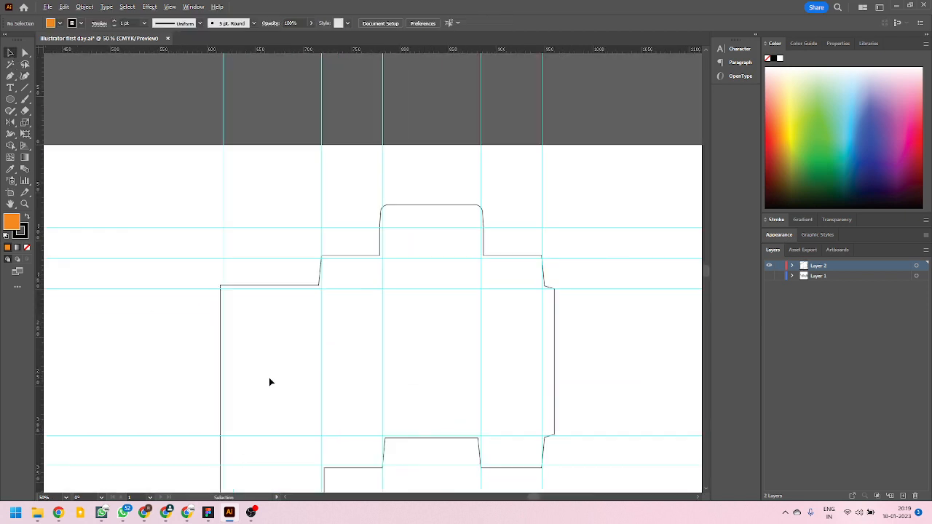
pyautogui.scroll(-1, 349, 313)
pyautogui.scroll(-1, 349, 313)
pyautogui.scroll(1, 331, 361)
pyautogui.scroll(-1, 306, 284)
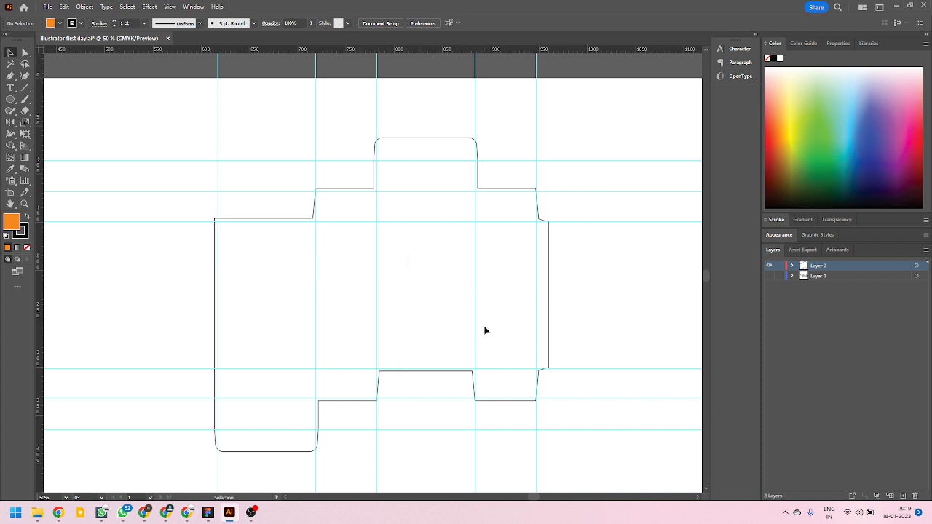
# Show Layer 1 again so the inner box panels appear together with the outline on the artboard.
pyautogui.scroll(-3, 547, 329)
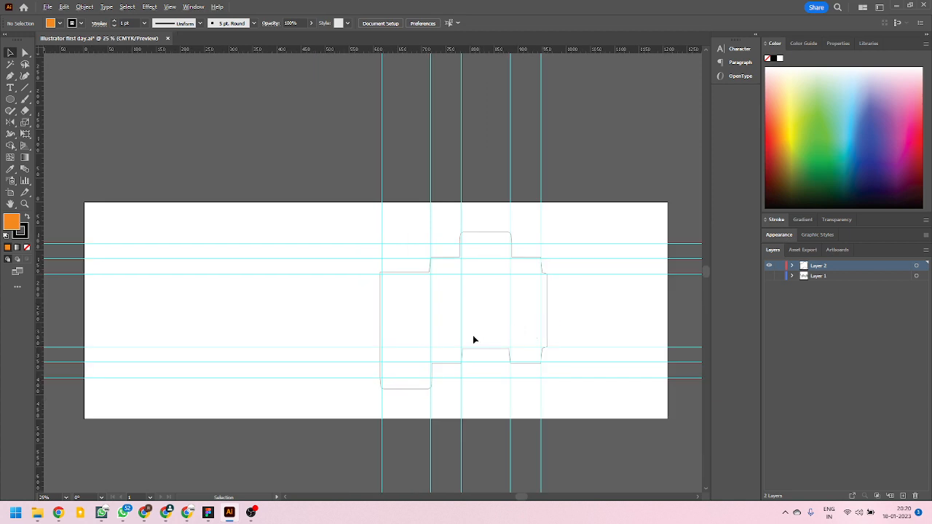
pyautogui.click(770, 276)
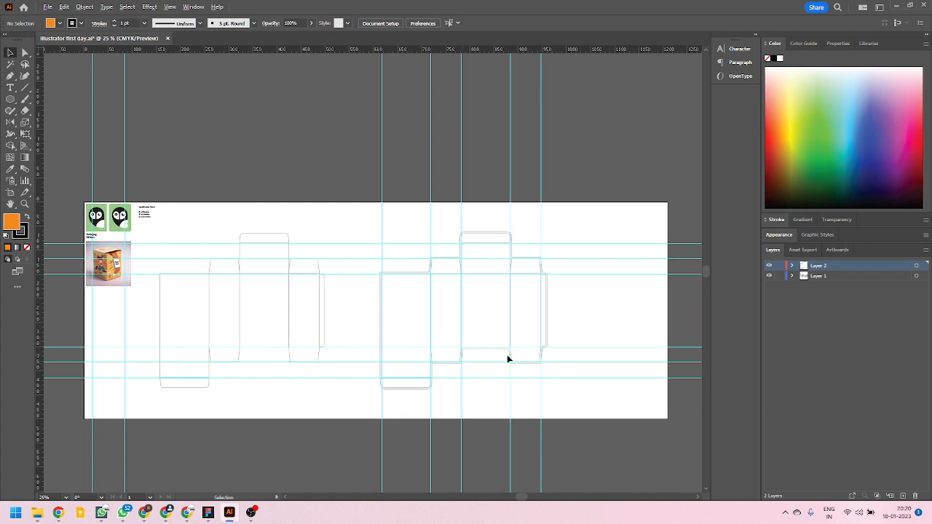
pyautogui.scroll(1, 507, 356)
pyautogui.scroll(1, 554, 315)
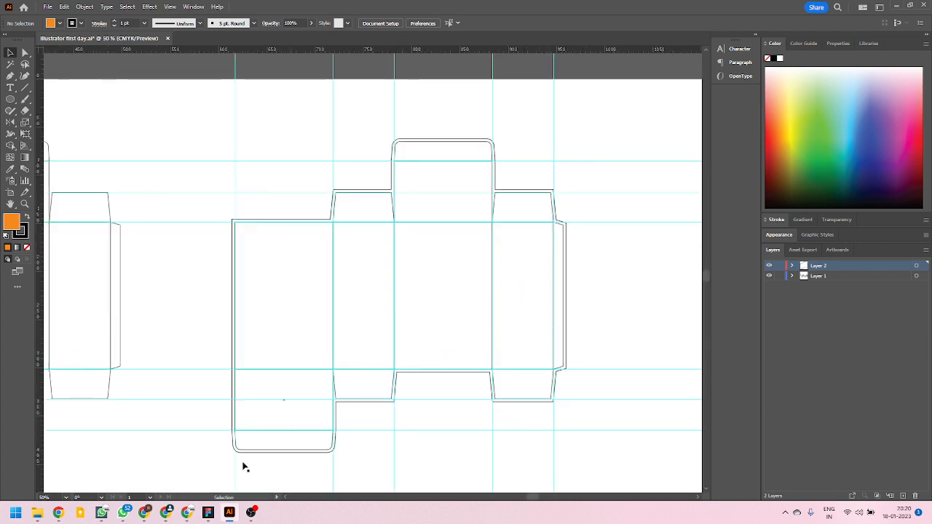
# Switch to the Chrome window with the Wipeband product page and open Google Images in a new tab.
pyautogui.moveTo(188, 512)
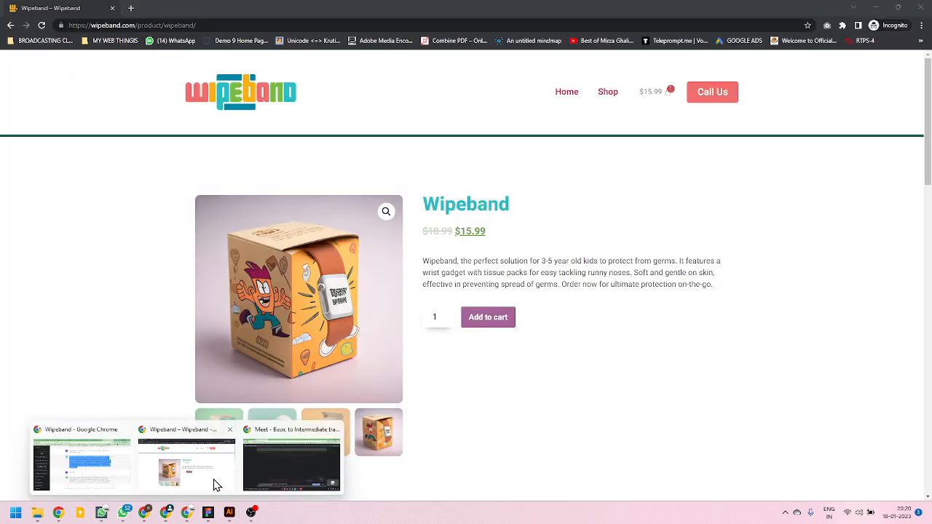
pyautogui.click(209, 483)
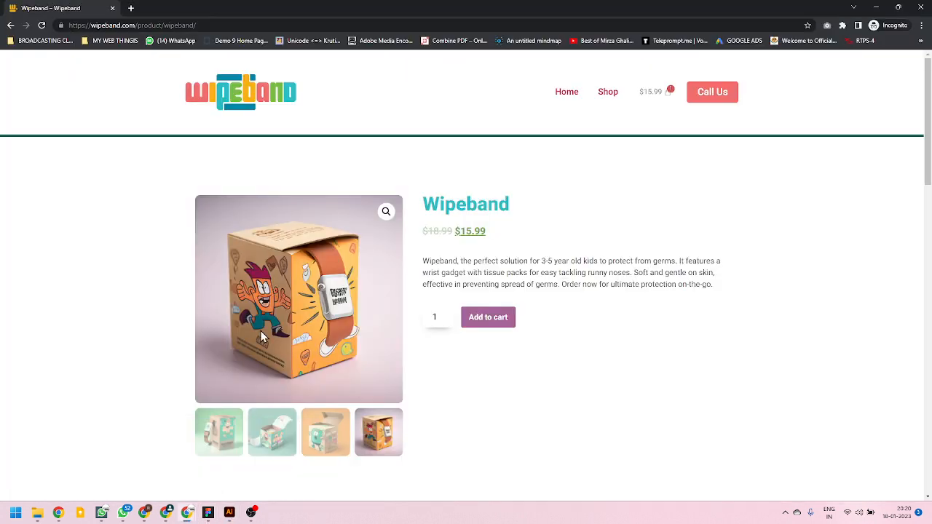
pyautogui.click(131, 8)
pyautogui.write('google.com')
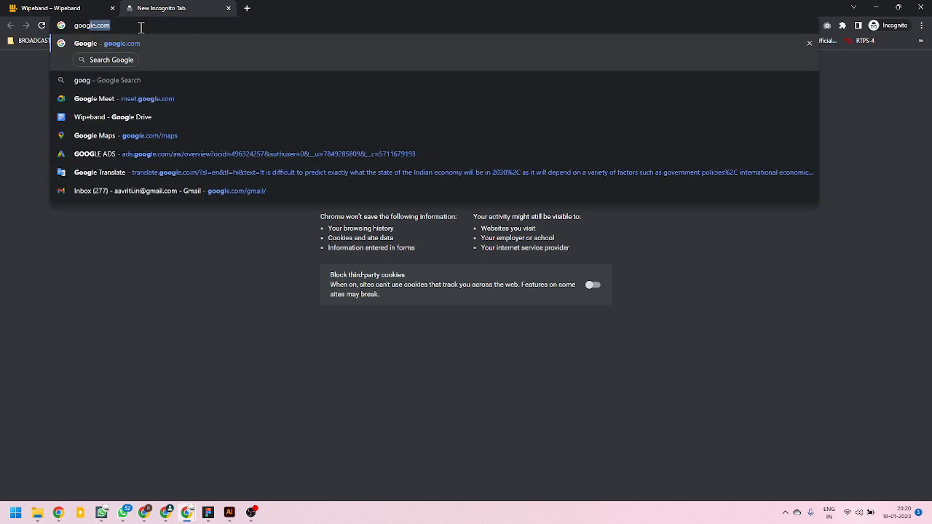
pyautogui.press('Return')
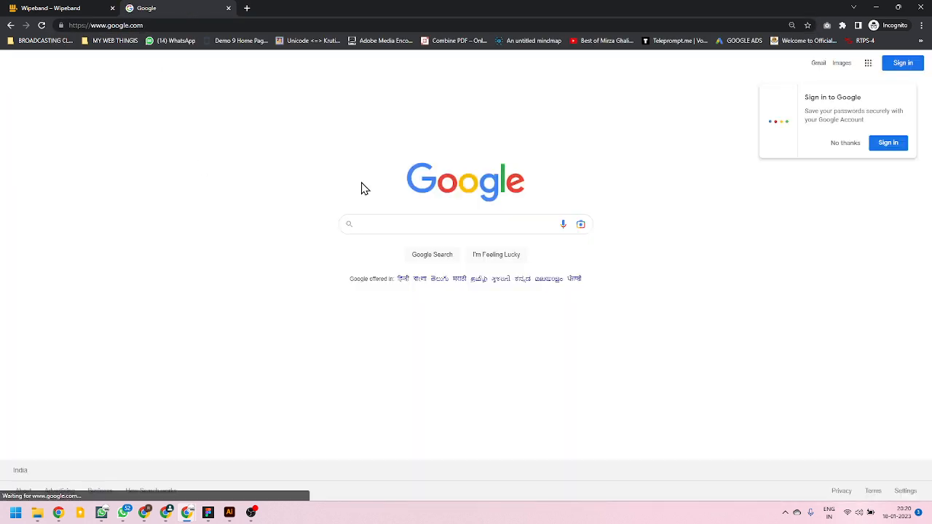
pyautogui.click(843, 64)
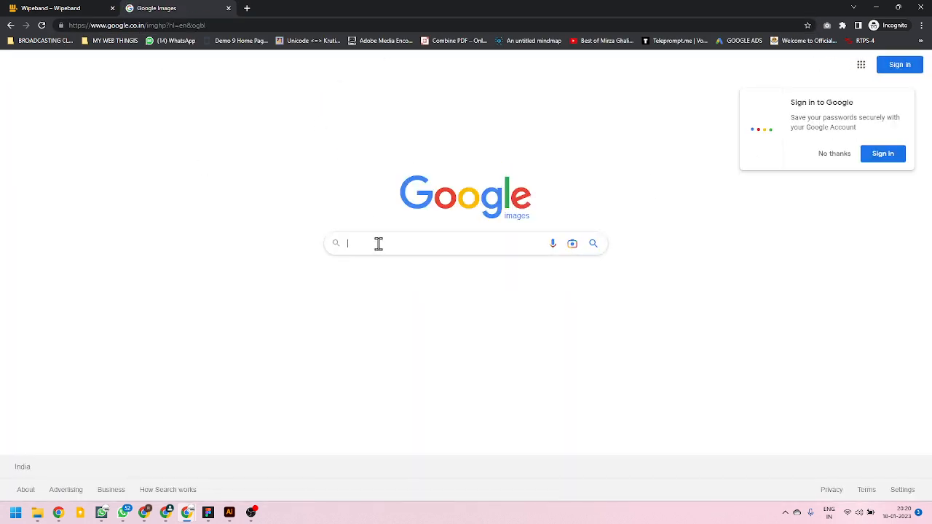
# Search Google Images for "tea packaging graphics".
pyautogui.write('tea')
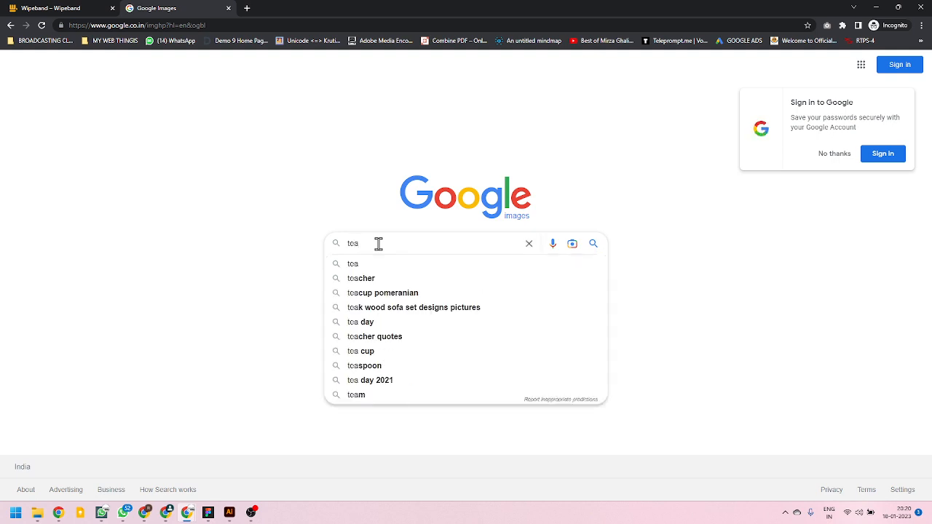
pyautogui.write(' packa')
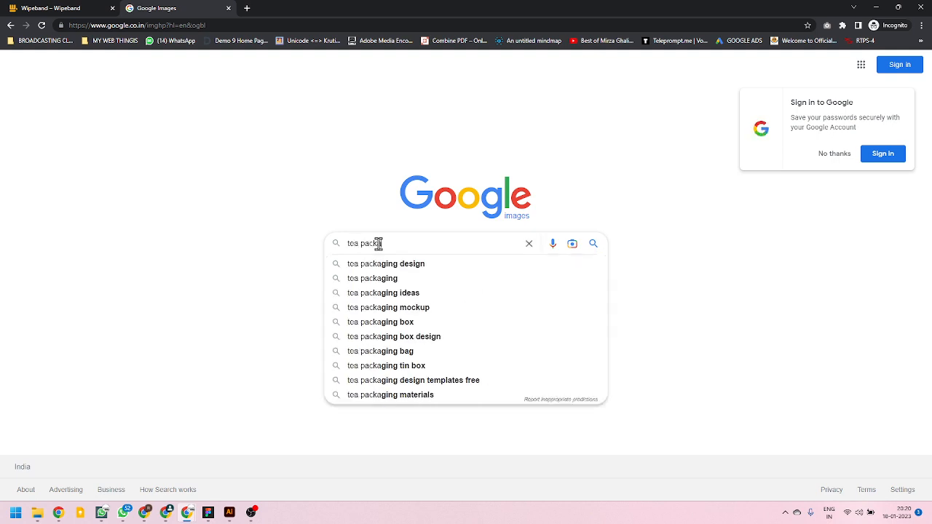
pyautogui.press('Down')
pyautogui.press('BackSpace')
pyautogui.press('BackSpace')
pyautogui.press('BackSpace')
pyautogui.press('BackSpace')
pyautogui.press('BackSpace')
pyautogui.press('BackSpace')
pyautogui.press('BackSpace')
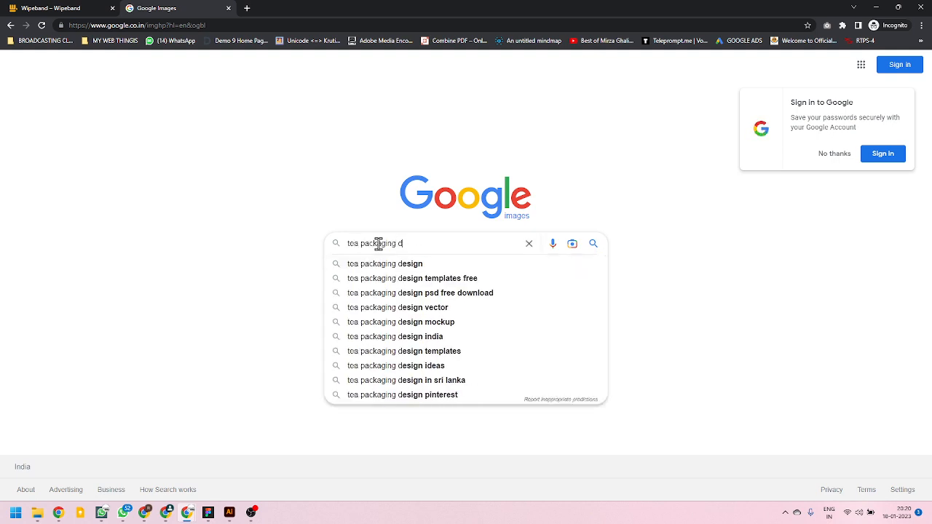
pyautogui.write('grap')
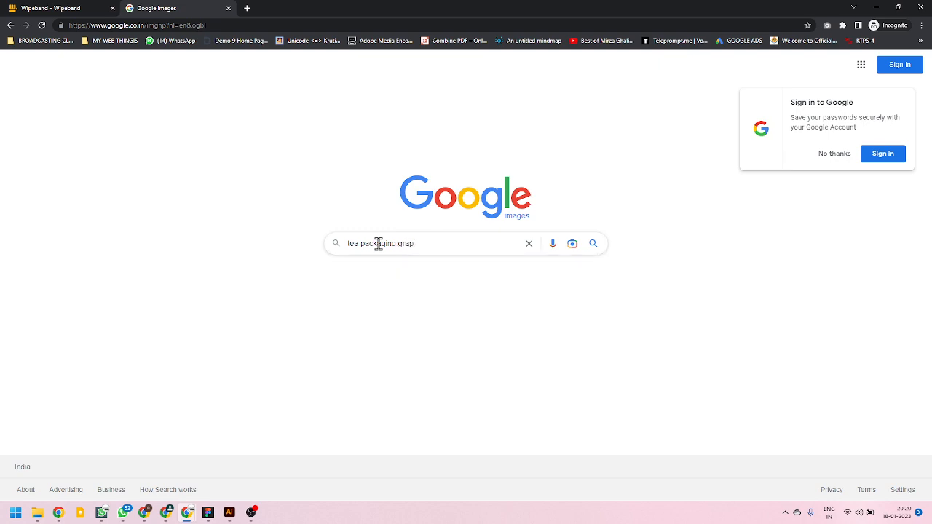
pyautogui.write('hics')
pyautogui.press('Return')
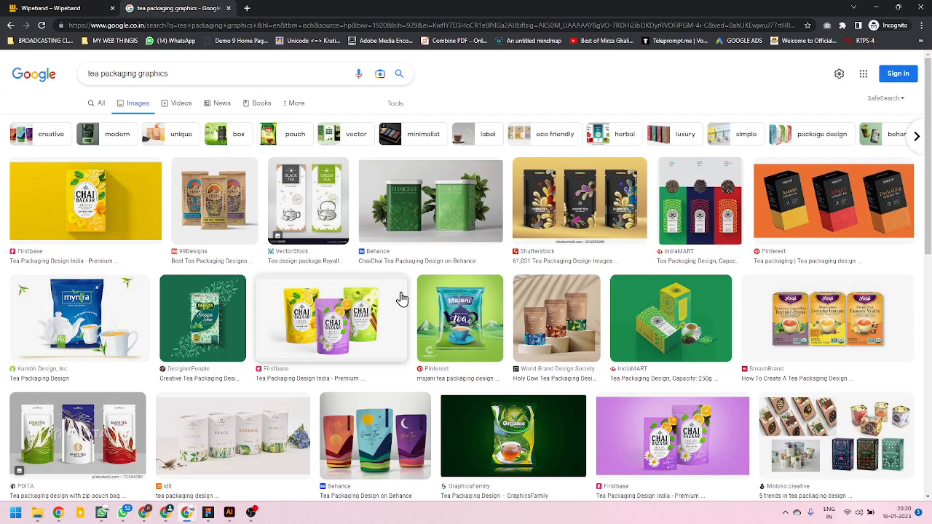
# Find the green Tetley tea box design from Coroflot among the image results and open its preview.
pyautogui.scroll(-5, 402, 299)
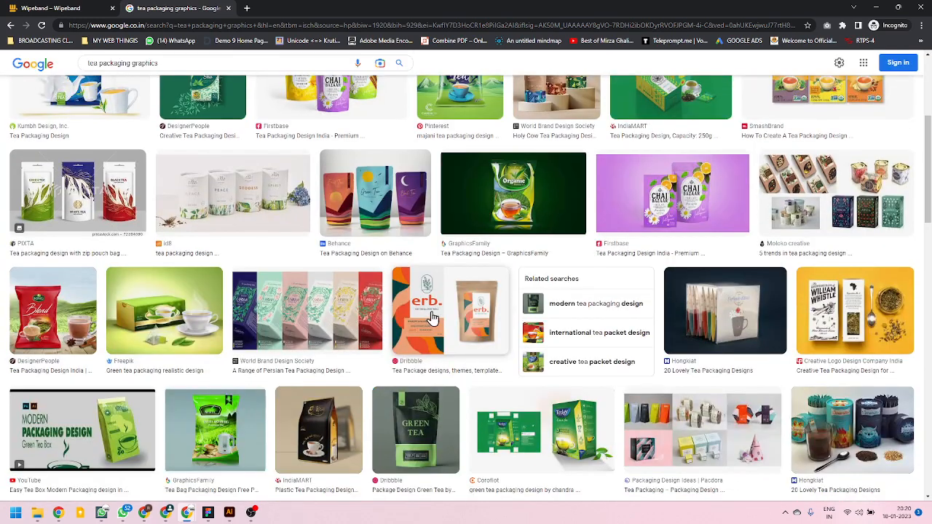
pyautogui.scroll(-4, 432, 317)
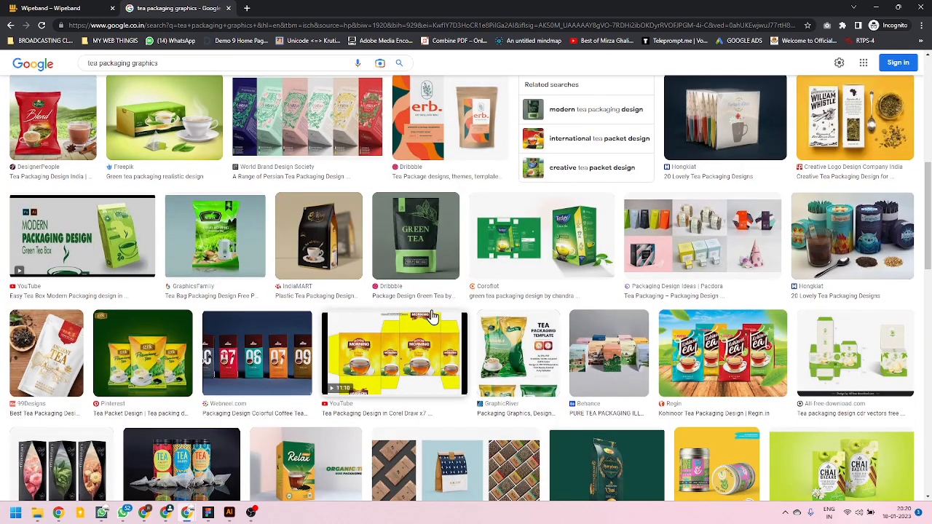
pyautogui.click(477, 263)
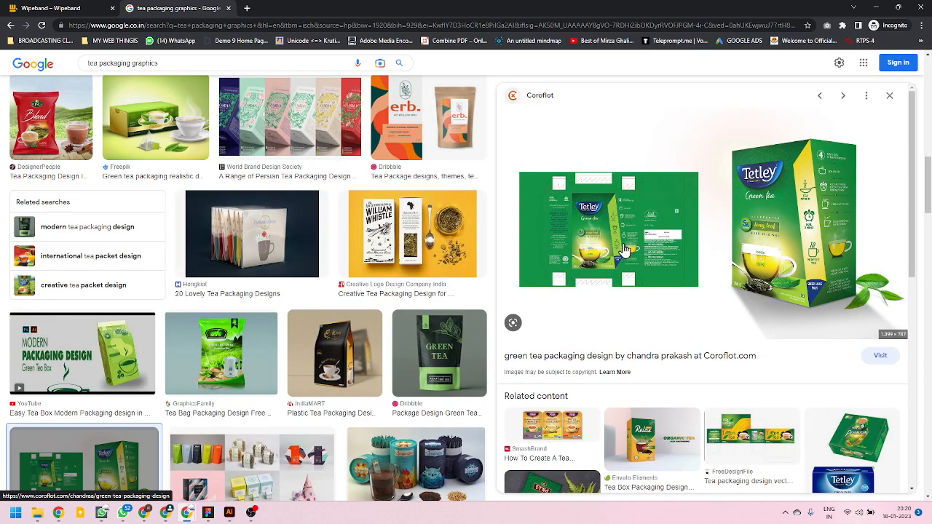
# Look through the related images and further tea packaging results for other design references.
pyautogui.scroll(-1, 619, 251)
pyautogui.scroll(-4, 619, 251)
pyautogui.scroll(-5, 350, 323)
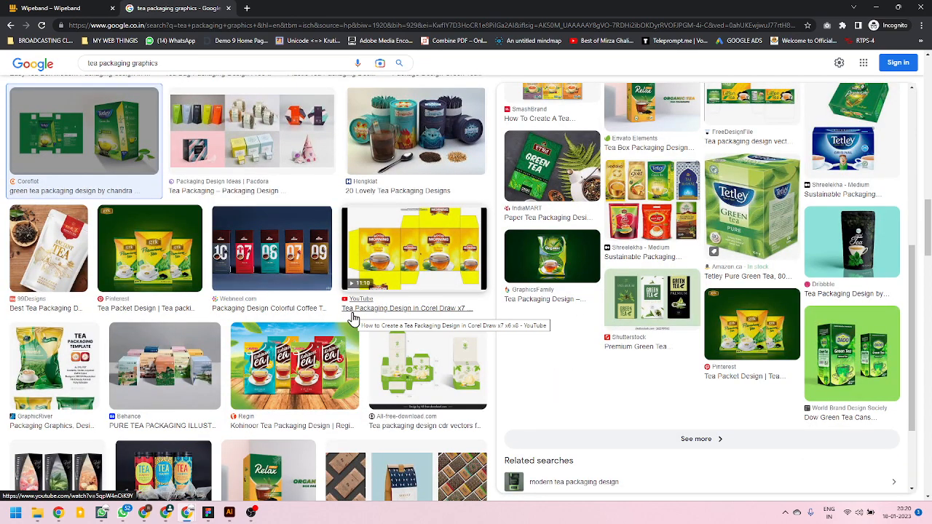
pyautogui.scroll(-2, 342, 316)
pyautogui.scroll(-1, 337, 313)
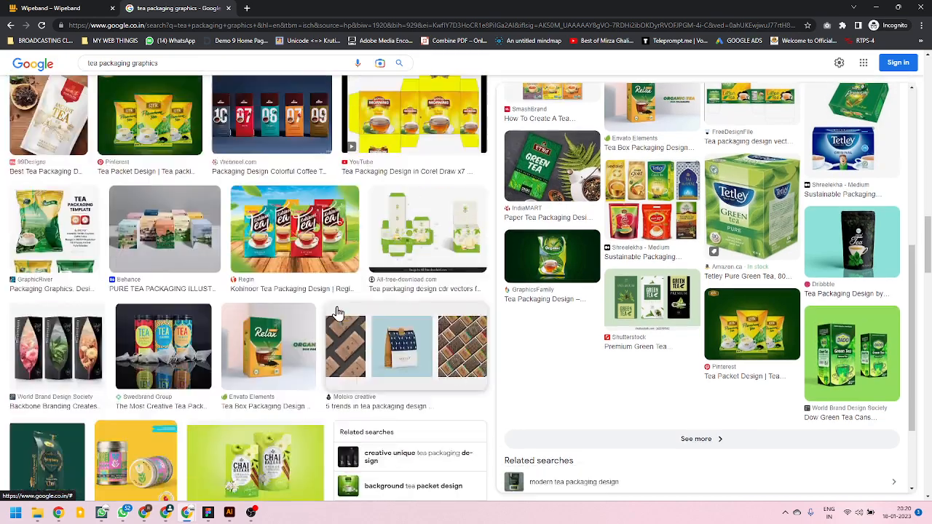
pyautogui.scroll(-2, 337, 313)
pyautogui.scroll(-2, 338, 312)
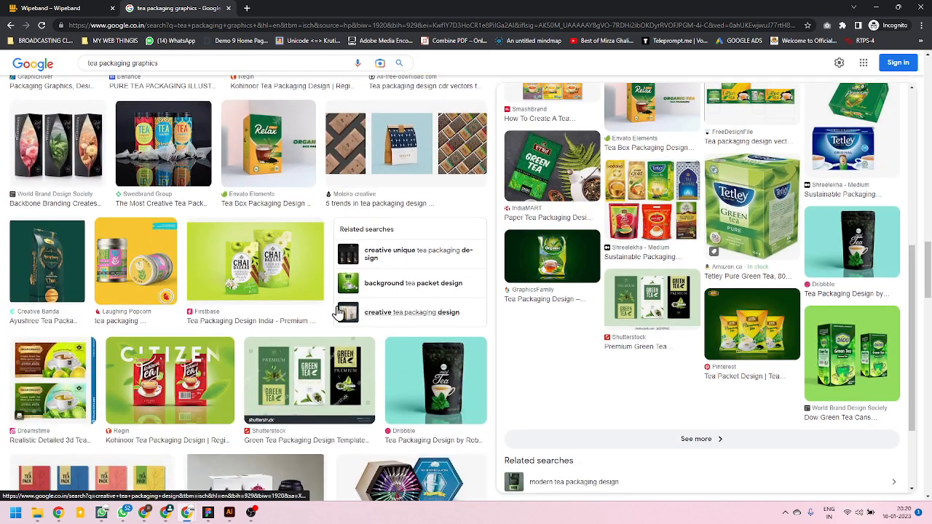
pyautogui.scroll(-4, 338, 312)
pyautogui.scroll(10, 338, 313)
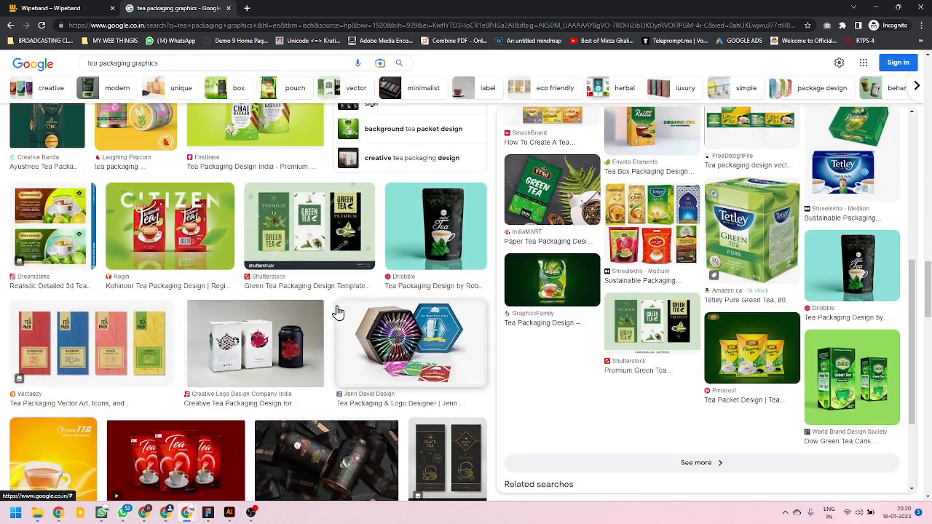
pyautogui.scroll(5, 597, 354)
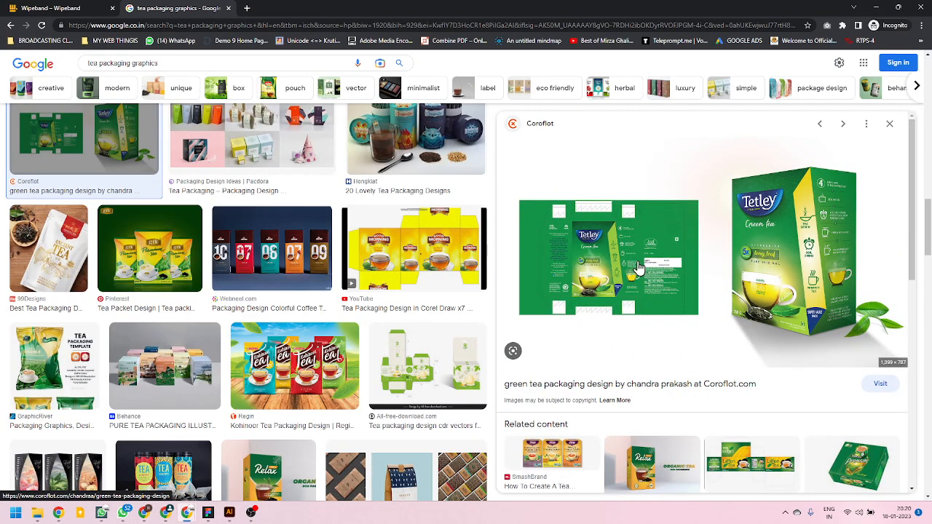
# Open the Tetley green tea image in its own tab, examine its flat layout and finished box, and close the tab.
pyautogui.rightClick(636, 263)
pyautogui.click(686, 355)
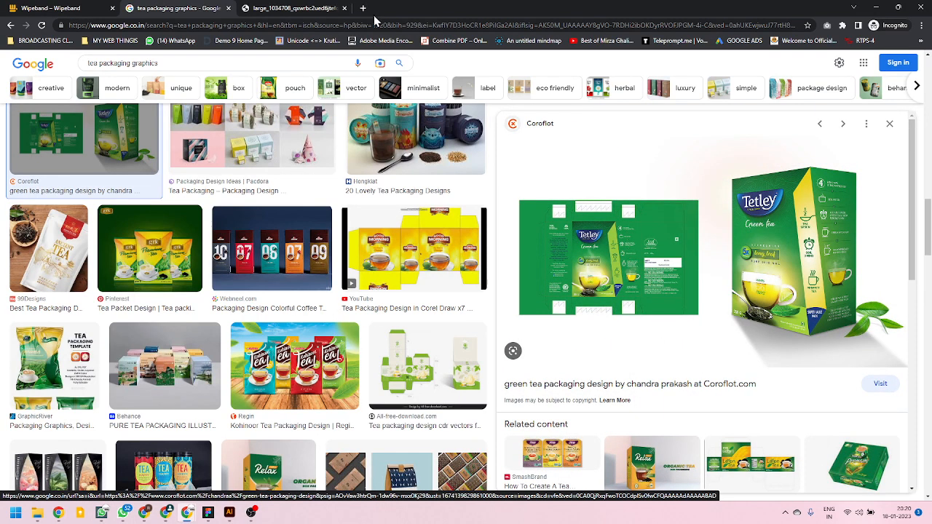
pyautogui.click(299, 8)
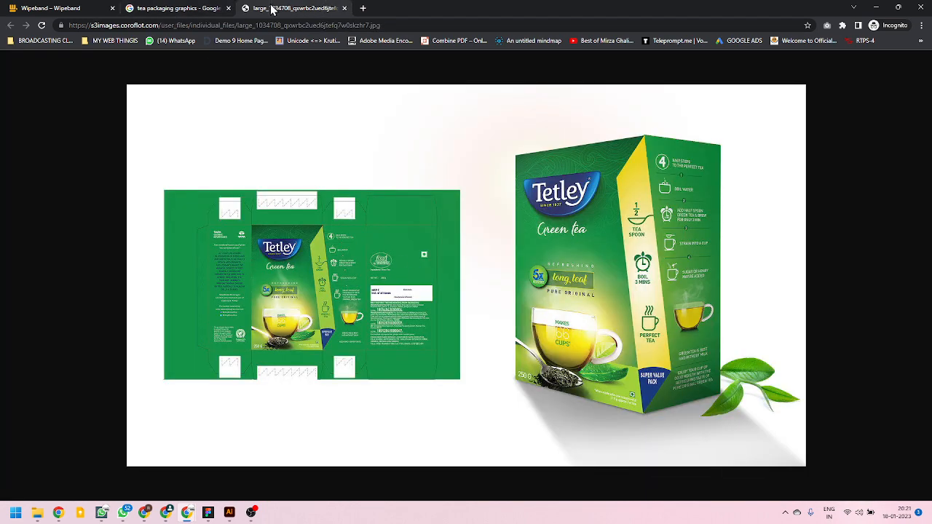
pyautogui.click(345, 8)
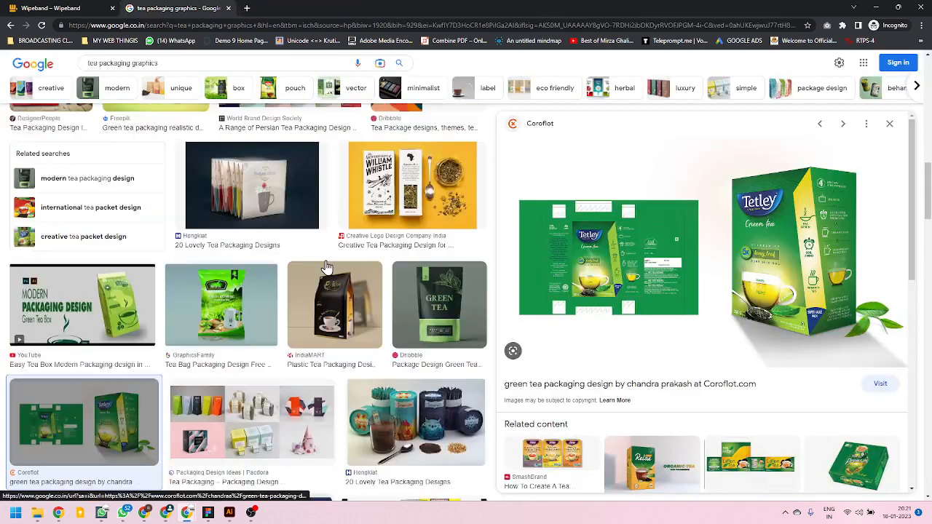
# Narrow the tea packaging image results to vector designs and look through them for graphic ideas.
pyautogui.scroll(5, 352, 263)
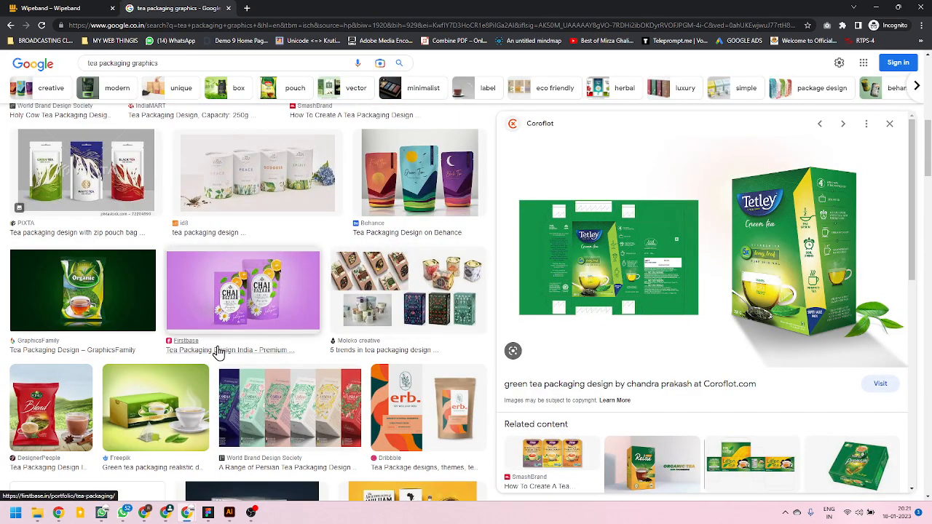
pyautogui.scroll(3, 216, 353)
pyautogui.scroll(4, 219, 347)
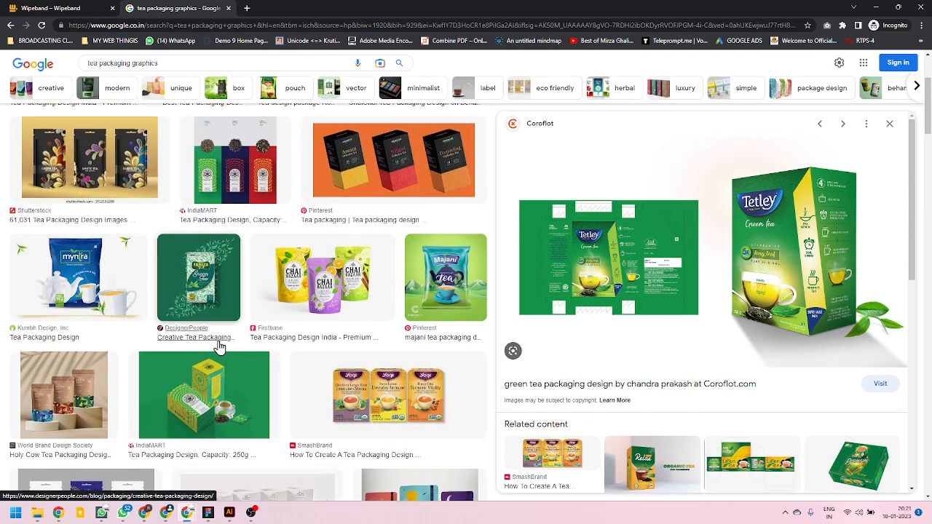
pyautogui.scroll(1, 219, 347)
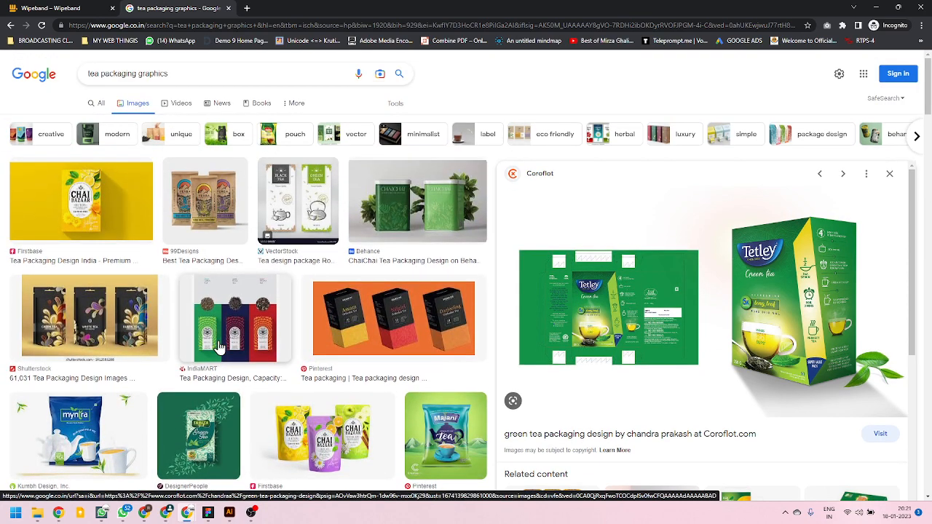
pyautogui.scroll(-3, 219, 347)
pyautogui.scroll(3, 218, 348)
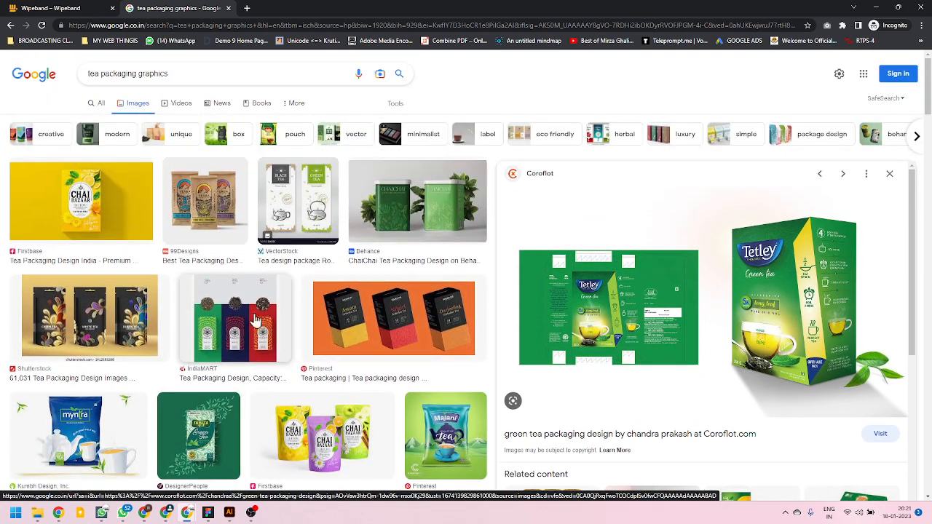
pyautogui.click(325, 138)
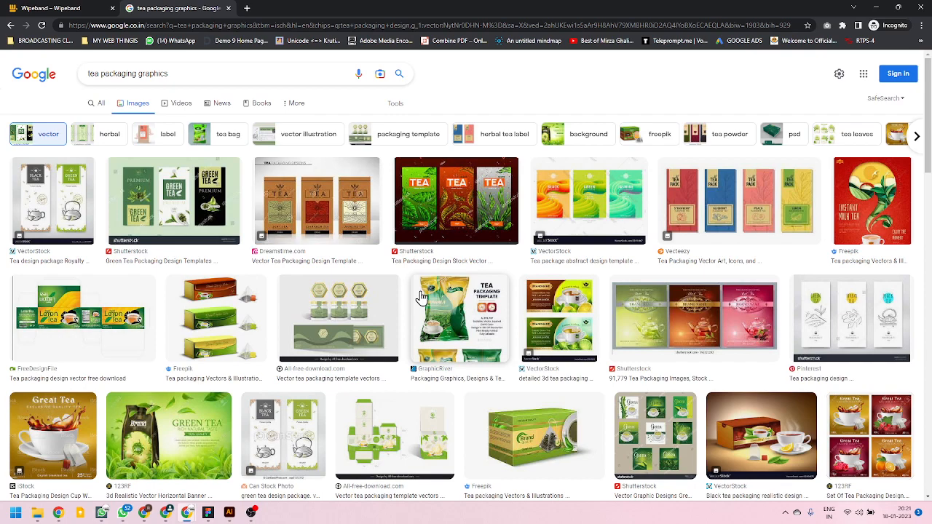
pyautogui.scroll(-3, 421, 297)
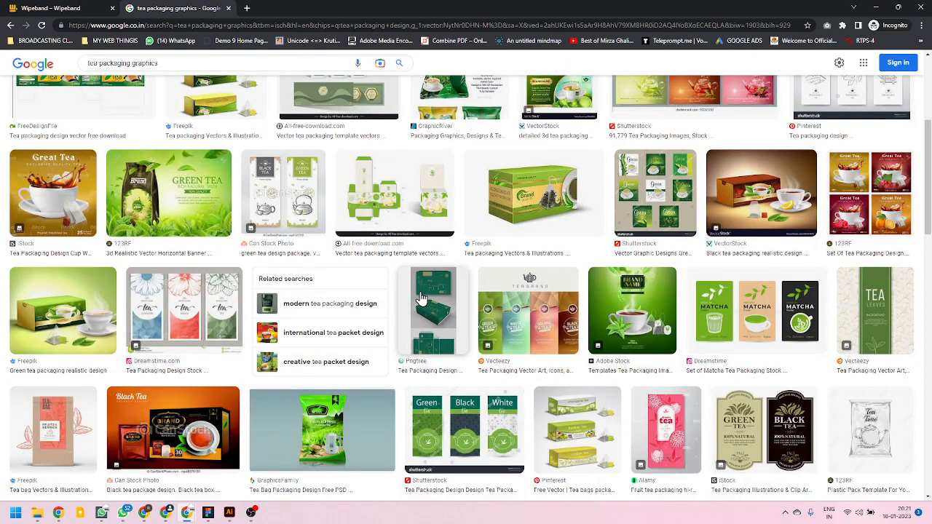
pyautogui.scroll(-3, 421, 297)
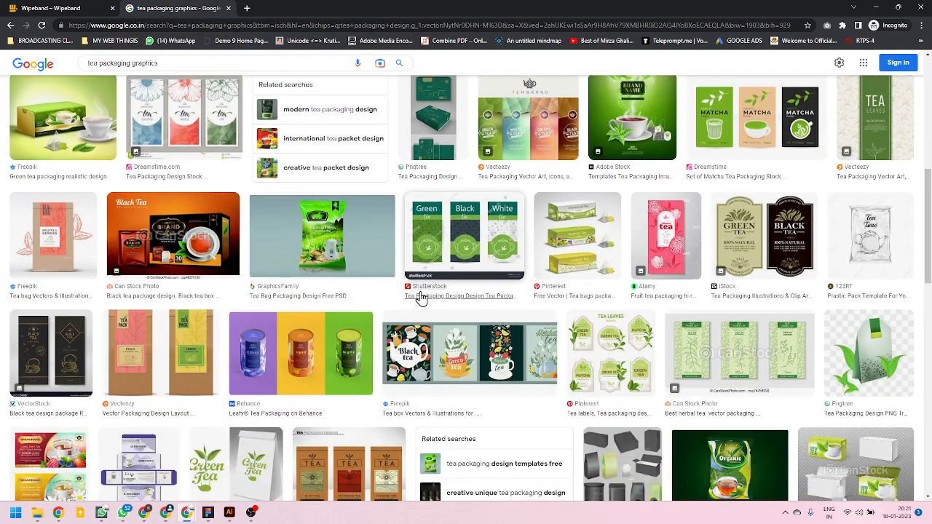
pyautogui.scroll(-1, 421, 297)
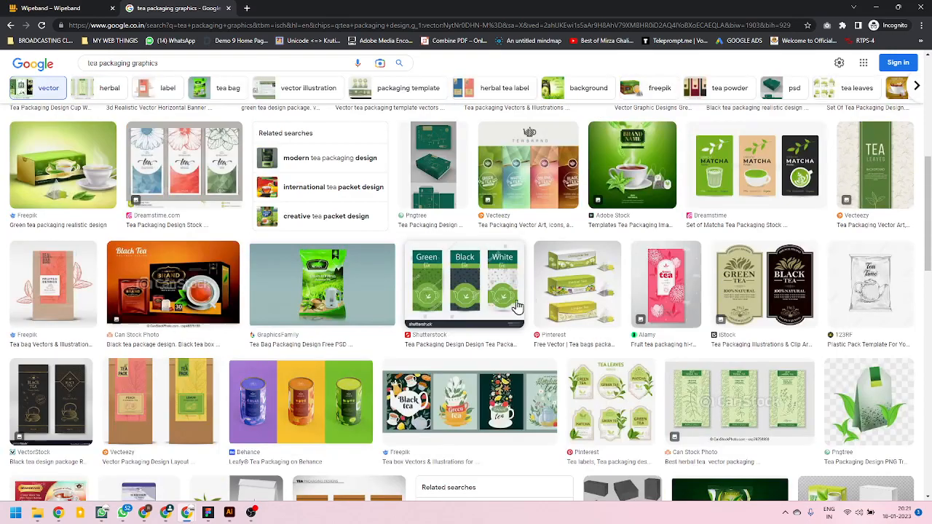
pyautogui.scroll(3, 641, 211)
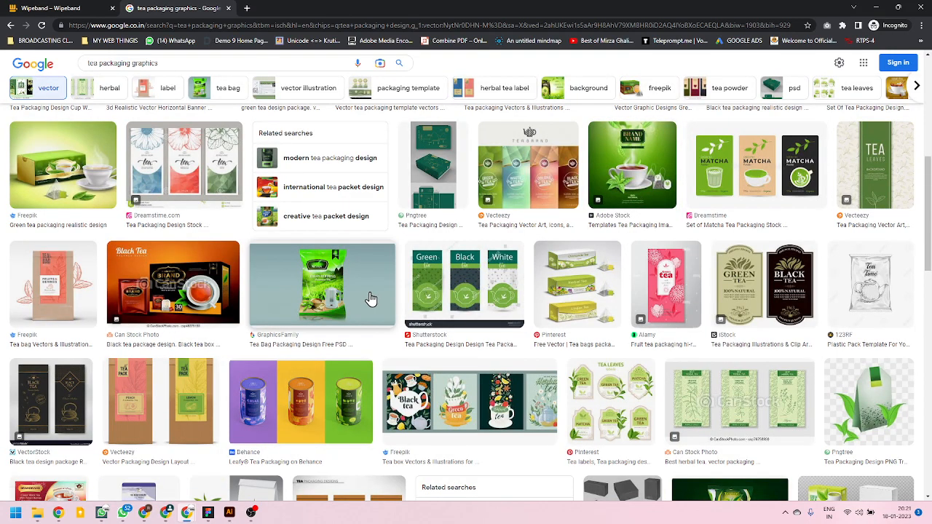
pyautogui.scroll(4, 168, 309)
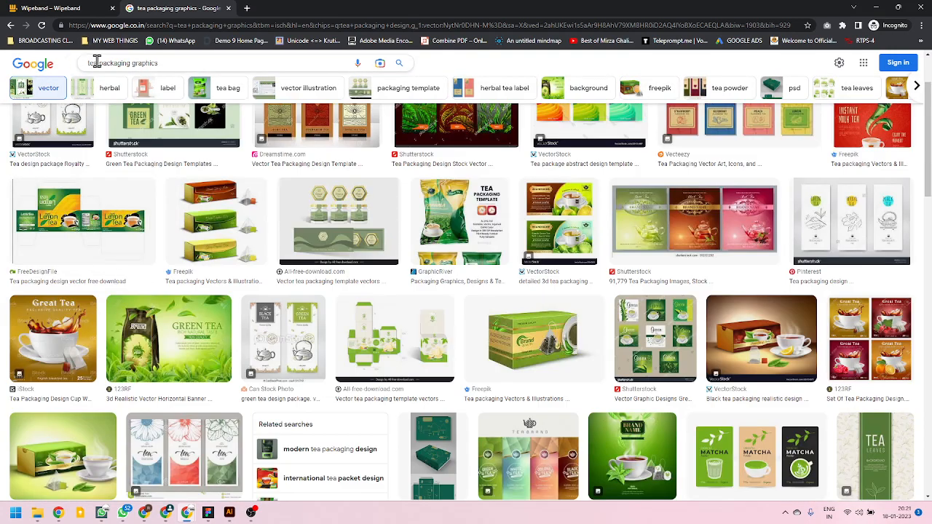
# Search the images for "coffee packaging graphics" and open the preview of the Behance Kaffa coffee packaging layout.
pyautogui.moveTo(97, 63); pyautogui.dragTo(43, 69)
pyautogui.write('coffee')
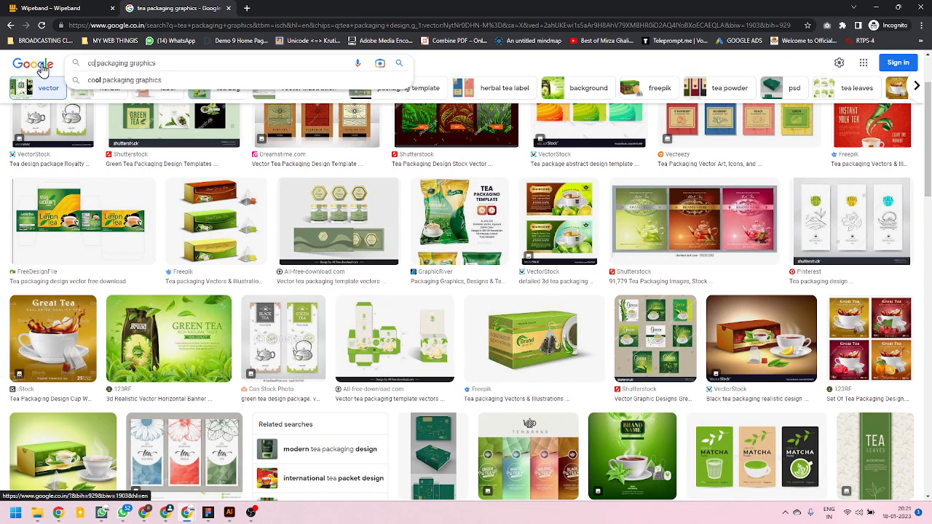
pyautogui.press('Return')
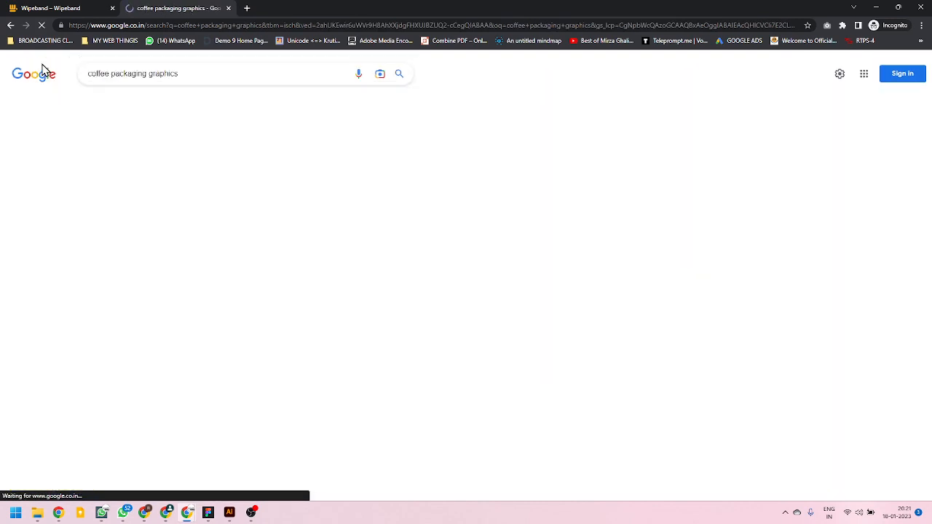
pyautogui.scroll(-3, 249, 364)
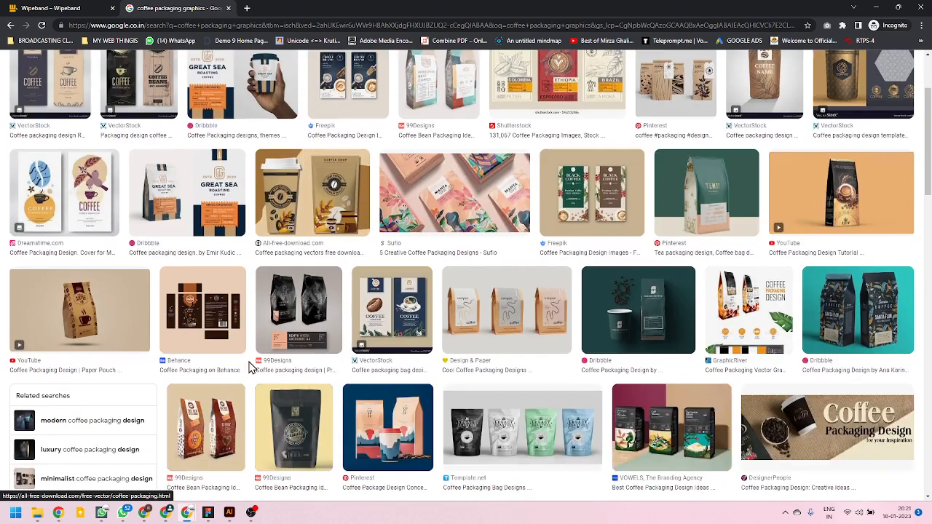
pyautogui.click(211, 306)
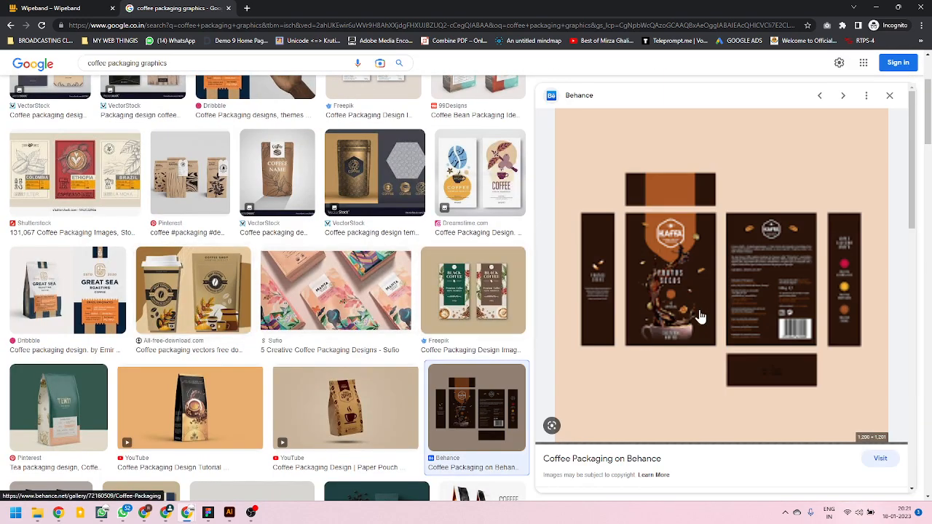
# Open the Kaffa packaging image in its own tab, view it enlarged, and copy the image.
pyautogui.rightClick(757, 256)
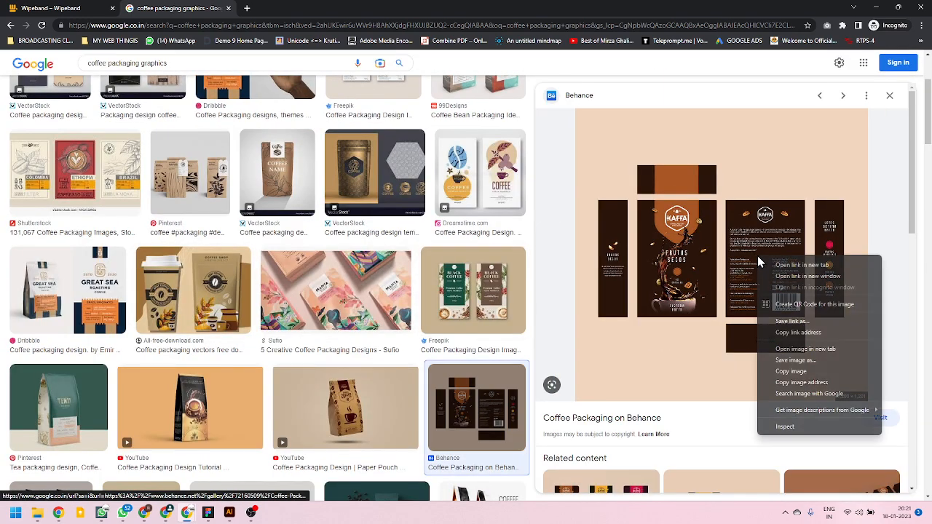
pyautogui.click(807, 349)
pyautogui.click(295, 8)
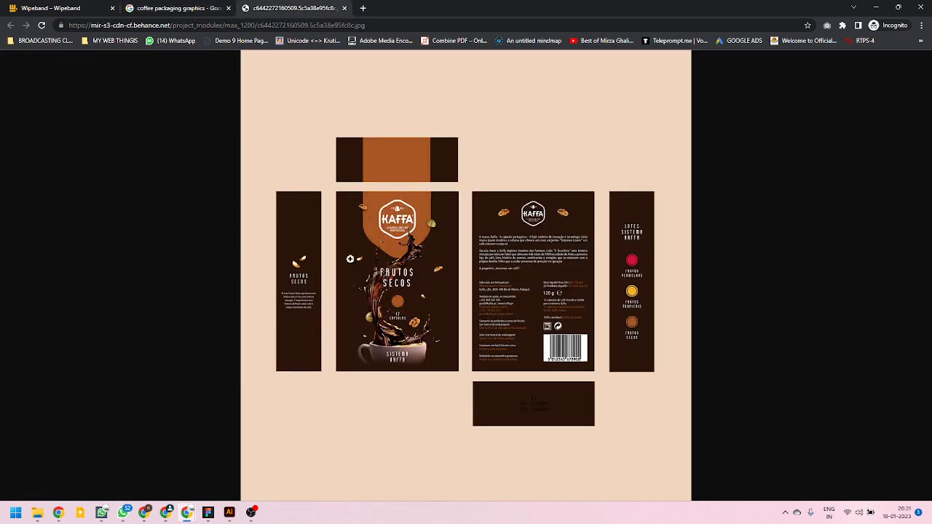
pyautogui.click(426, 260)
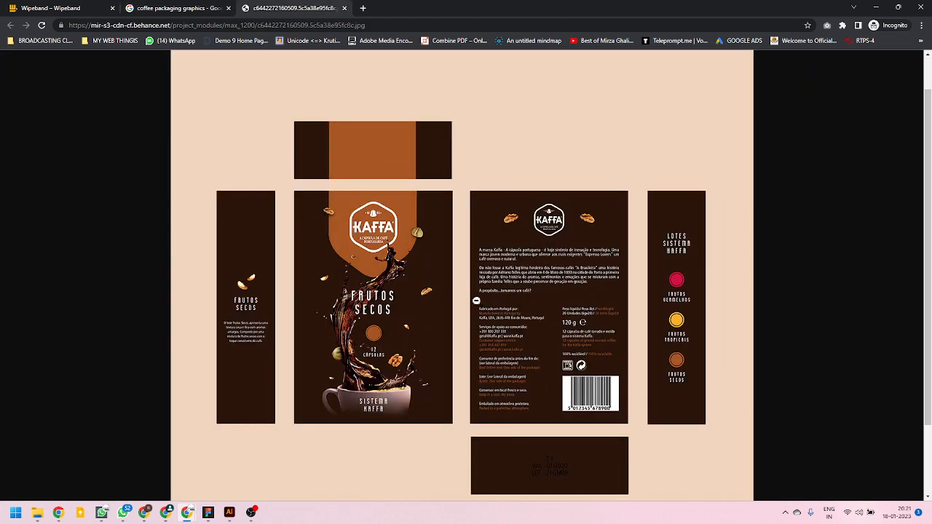
pyautogui.rightClick(476, 300)
pyautogui.click(519, 336)
# Switch to Illustrator, paste the copied Kaffa packaging image over the box layout, and delete it again.
pyautogui.click(230, 513)
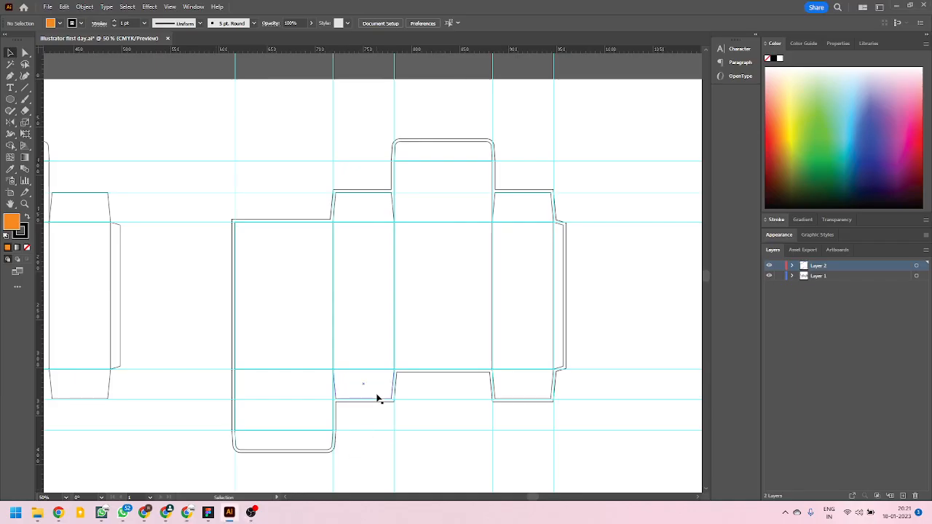
pyautogui.hotkey('ctrl', 'v')
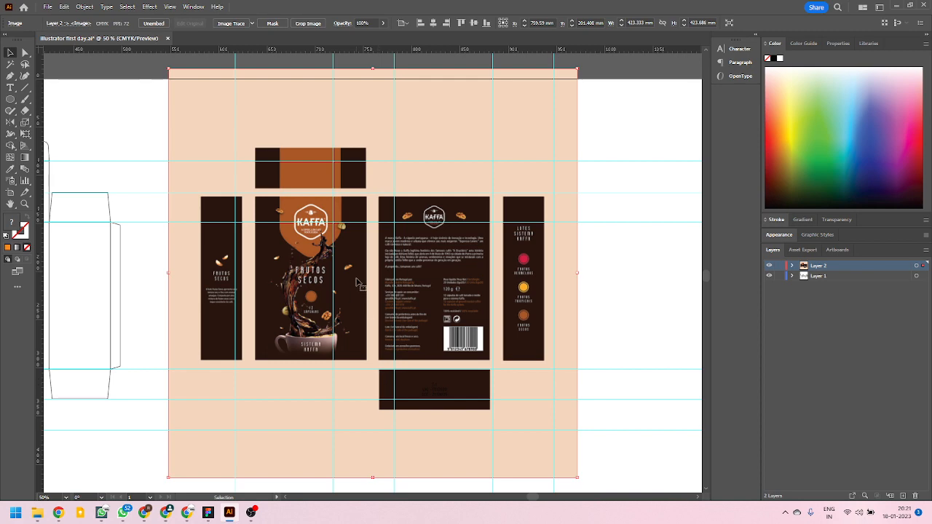
pyautogui.scroll(-2, 163, 260)
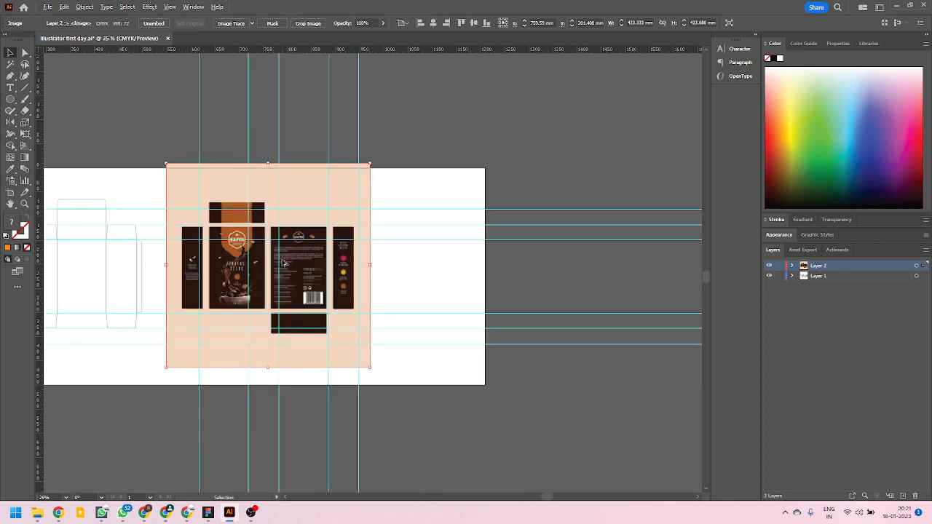
pyautogui.scroll(2, 284, 264)
pyautogui.scroll(-1, 335, 274)
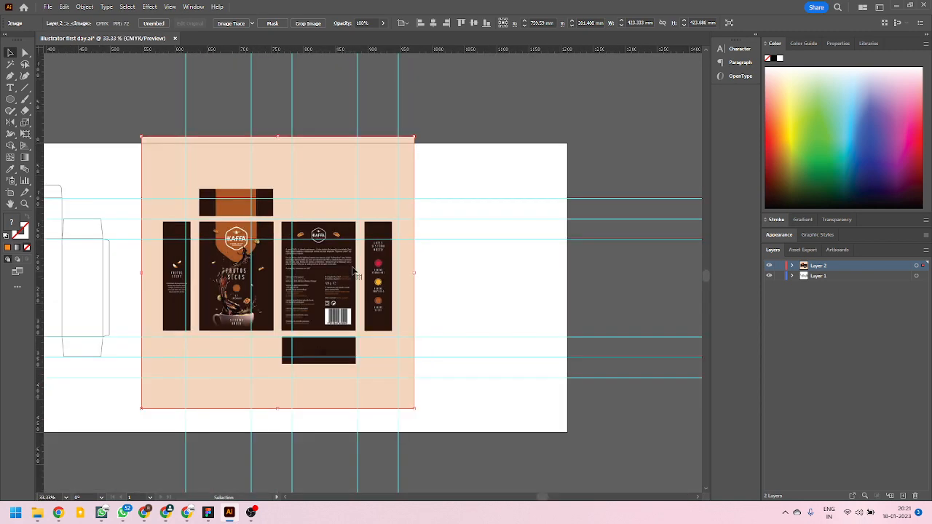
pyautogui.moveTo(412, 169); pyautogui.dragTo(575, 188)
pyautogui.press('Delete')
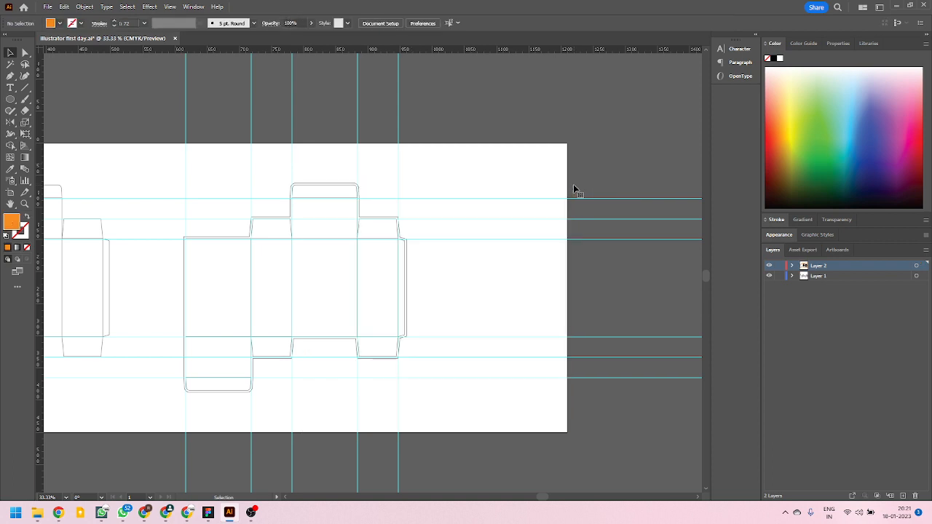
# Launch Adobe Photoshop 2023.
pyautogui.press('super')
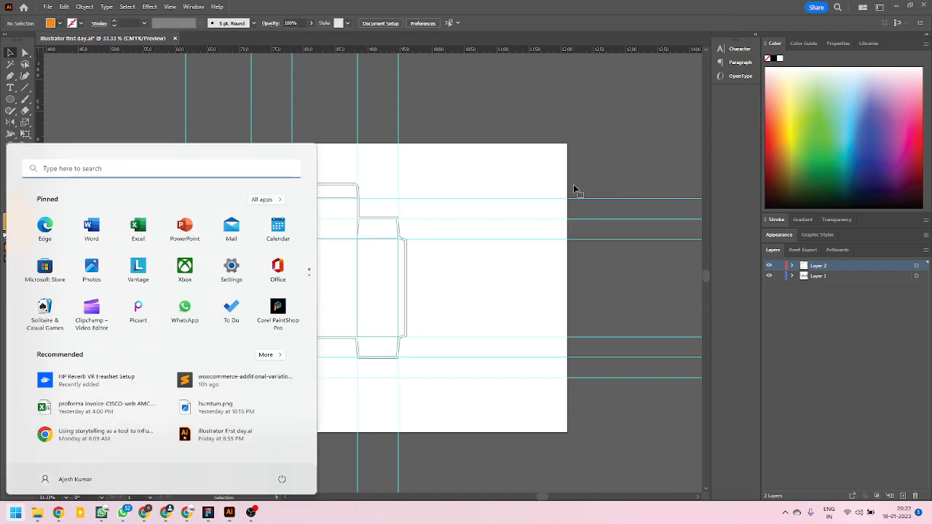
pyautogui.write('photos')
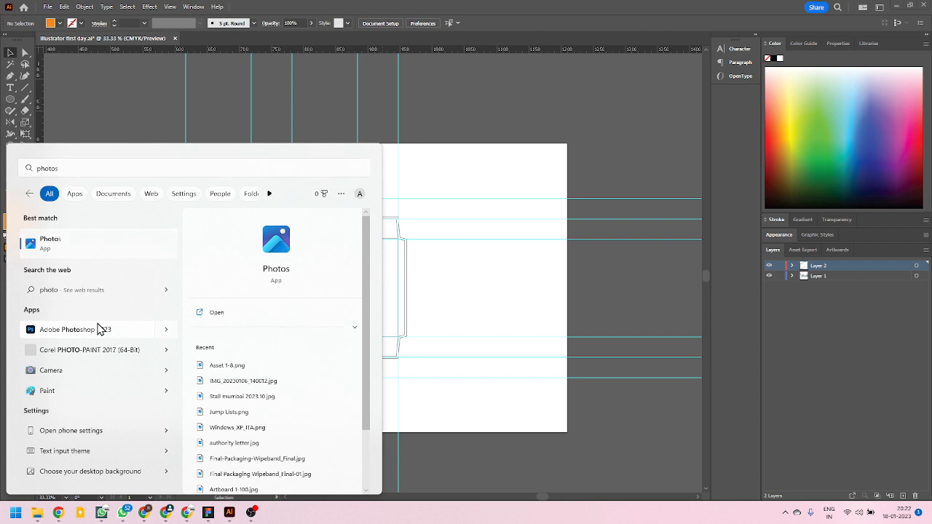
pyautogui.click(98, 329)
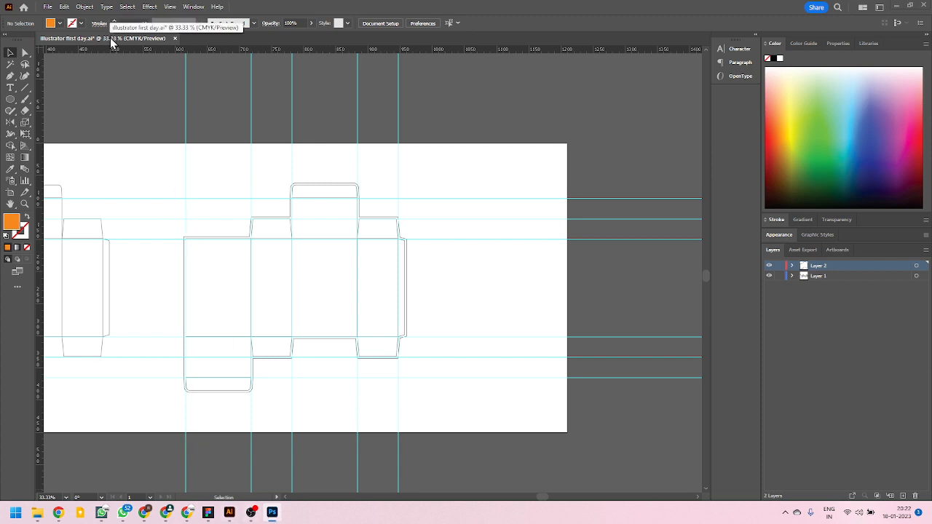
# Create a new landscape A4 document in Illustrator with one artboard and paste the Kaffa packaging image into it.
pyautogui.click(212, 43)
pyautogui.hotkey('ctrl', 'n')
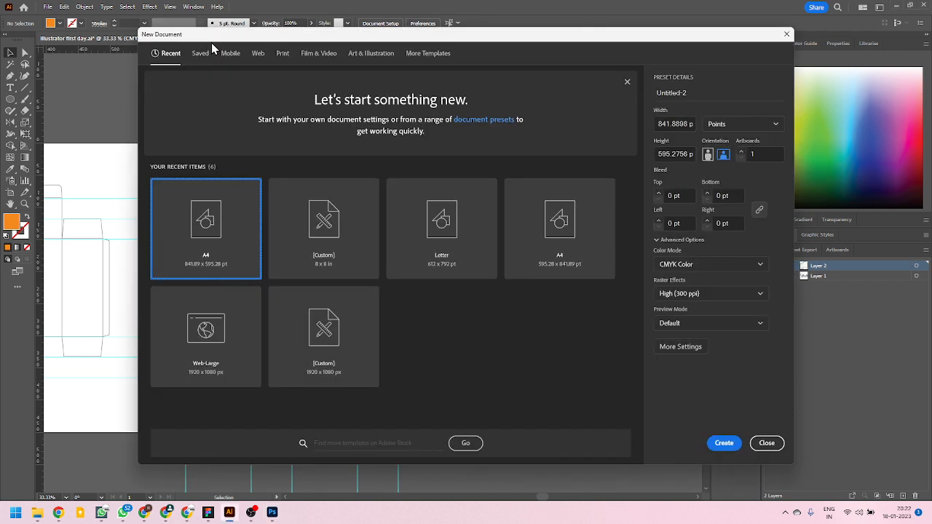
pyautogui.click(723, 443)
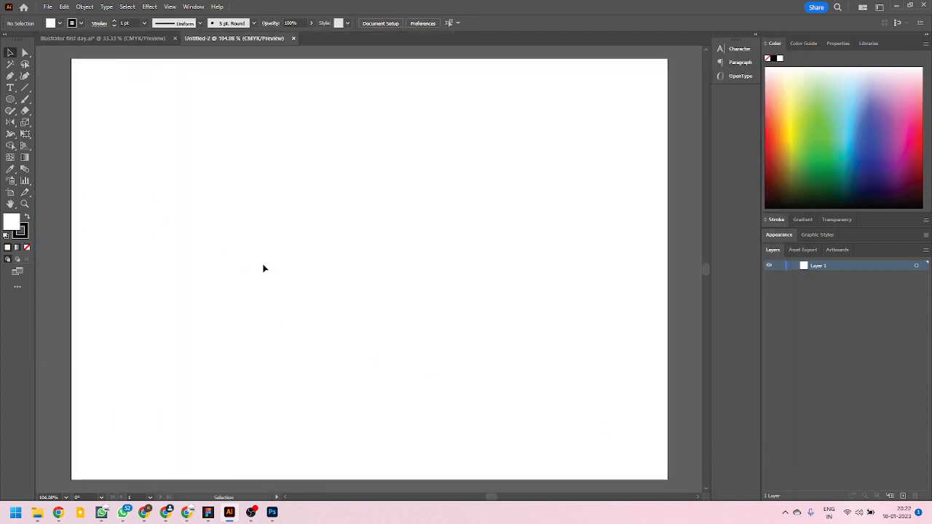
pyautogui.hotkey('ctrl', 'v')
pyautogui.scroll(-3, 289, 282)
pyautogui.scroll(2, 303, 307)
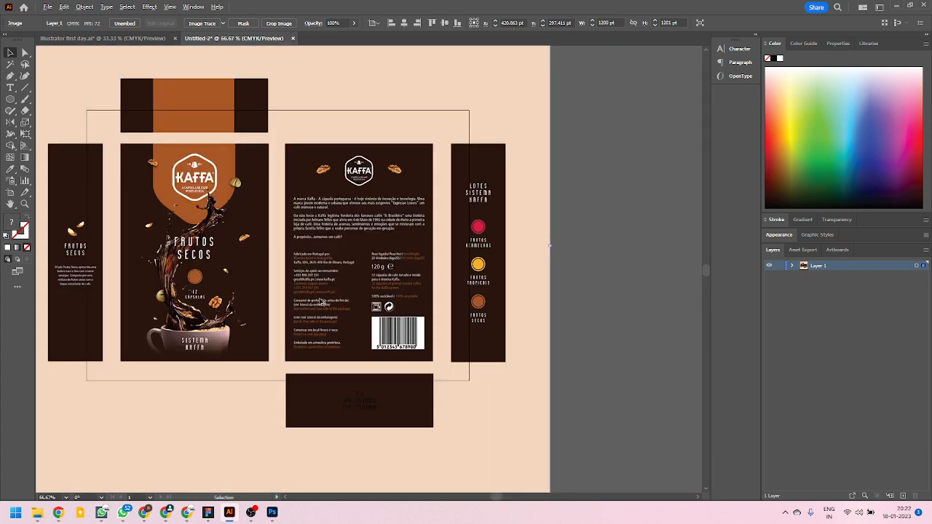
# Scale the pasted packaging image proportionally from its center to about 830 pt wide, roughly matching the artboard's width.
pyautogui.scroll(-1, 508, 424)
pyautogui.scroll(-1, 508, 424)
pyautogui.moveTo(528, 471); pyautogui.dragTo(487, 429)
pyautogui.scroll(3, 441, 364)
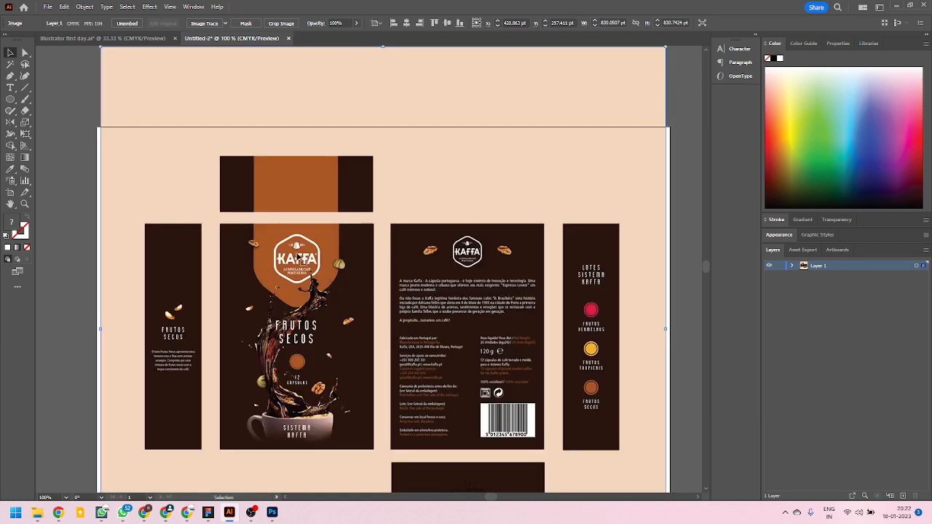
pyautogui.scroll(-1, 293, 260)
pyautogui.scroll(1, 346, 291)
pyautogui.scroll(-2, 140, 237)
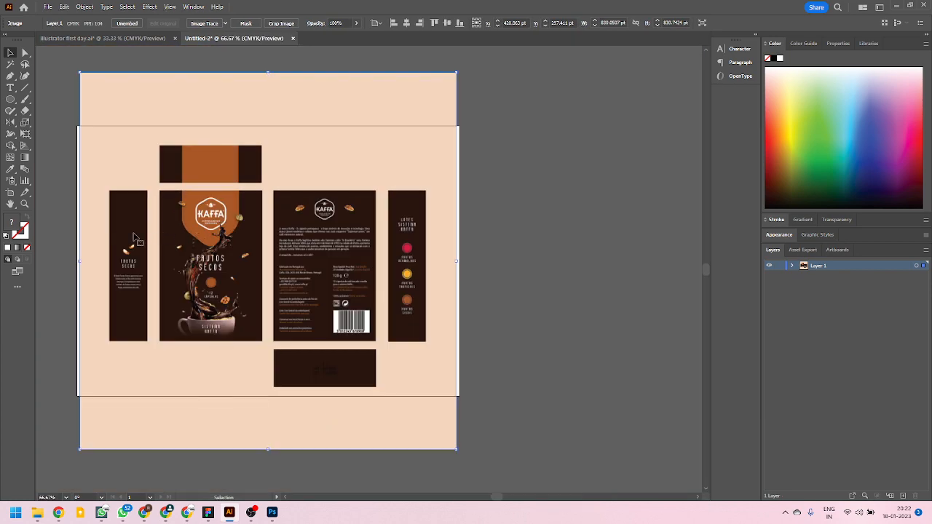
# Pick the Slice tool, show the rulers, and place guides along the left, right and top edges of the "Frutos Secos" side panel.
pyautogui.click(25, 192)
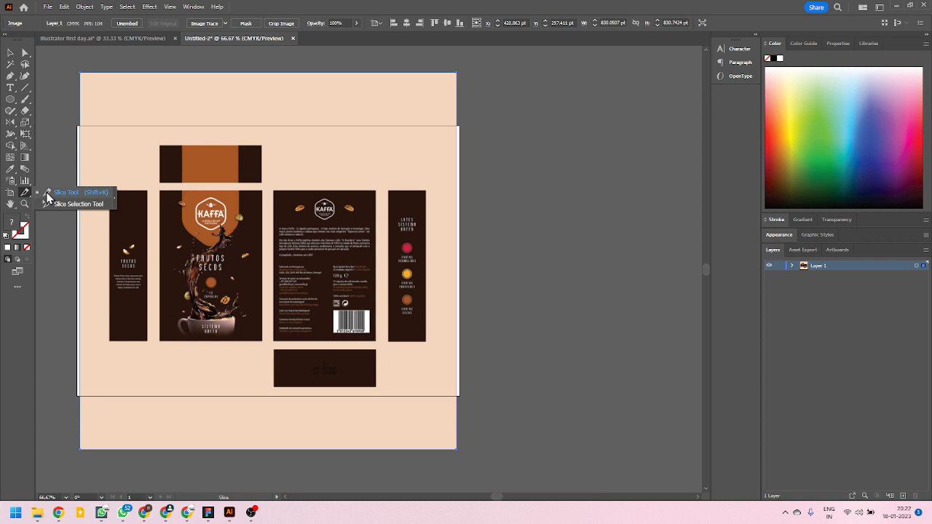
pyautogui.click(49, 195)
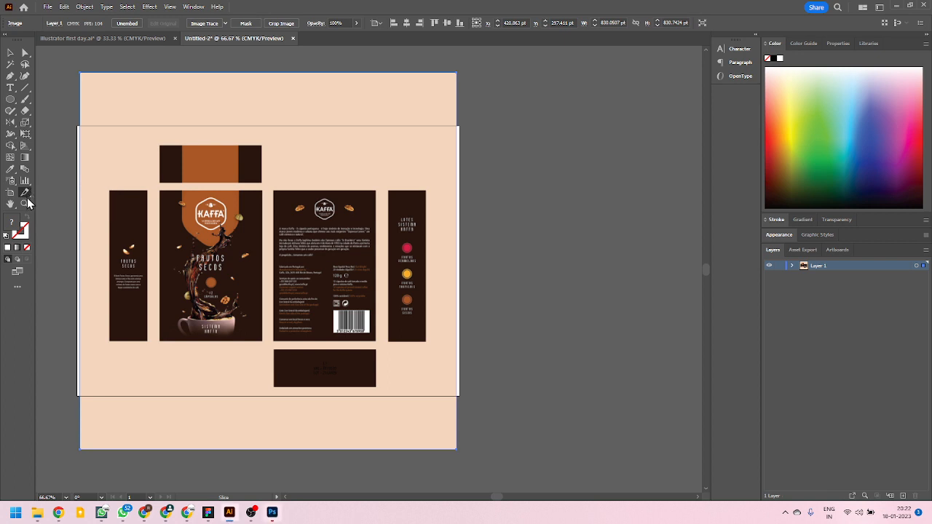
pyautogui.hotkey('ctrl', 'r')
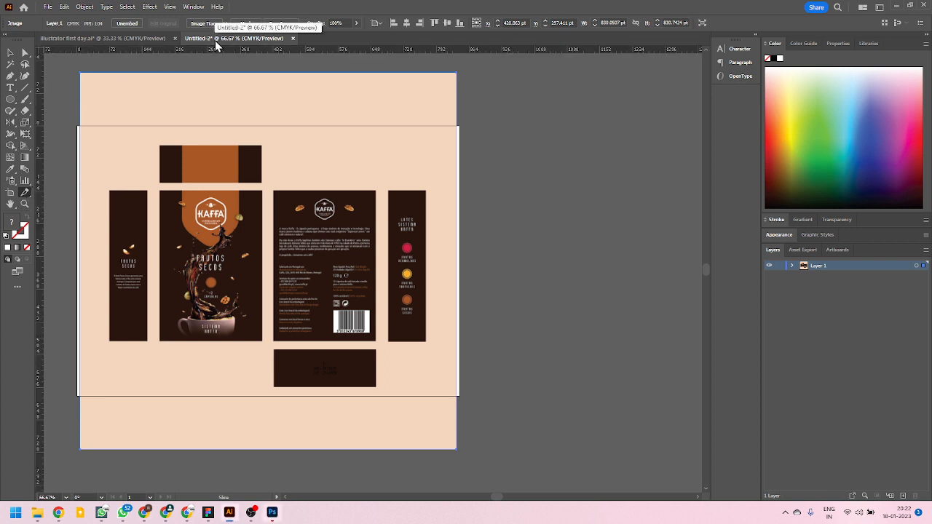
pyautogui.moveTo(41, 159); pyautogui.dragTo(110, 275)
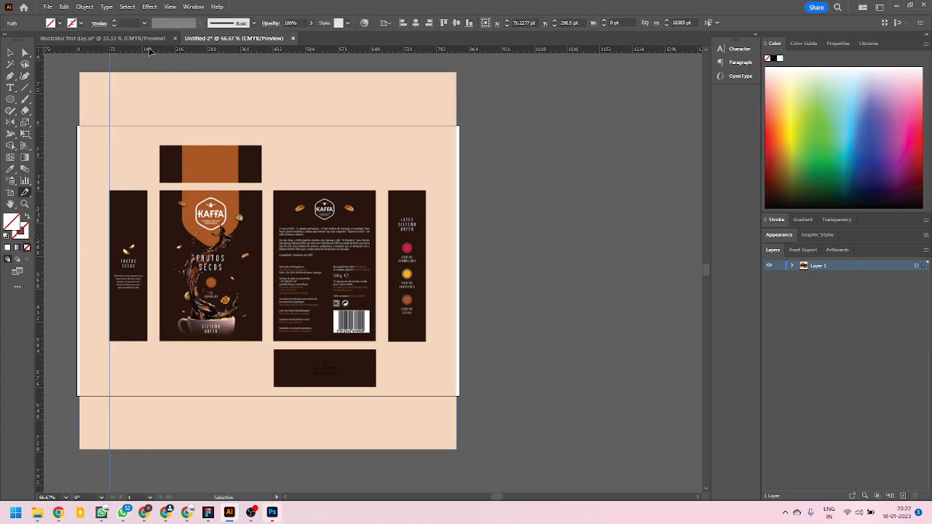
pyautogui.moveTo(152, 51); pyautogui.dragTo(132, 193)
pyautogui.moveTo(38, 248); pyautogui.dragTo(147, 272)
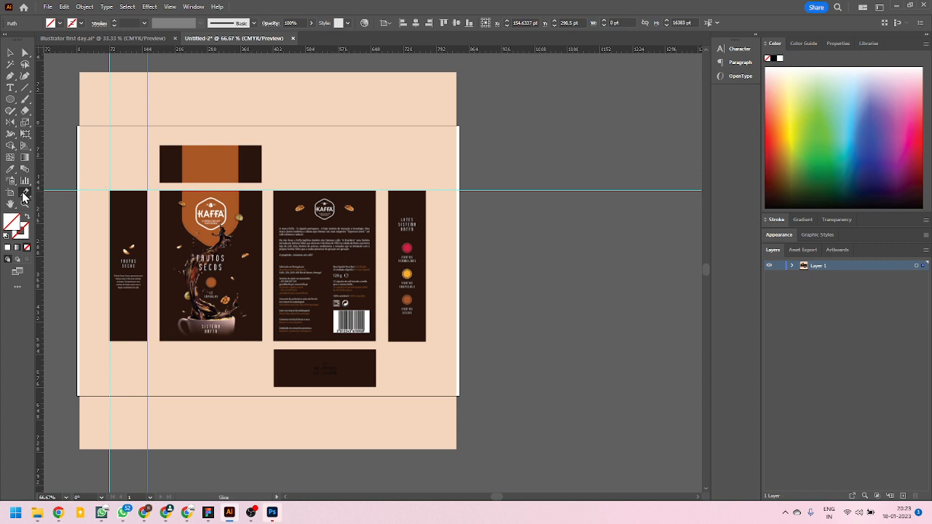
# Look for guide-based slicing options for the Slice tool and close the untitled document without saving.
pyautogui.moveTo(26, 196); pyautogui.dragTo(73, 192)
pyautogui.click(717, 23)
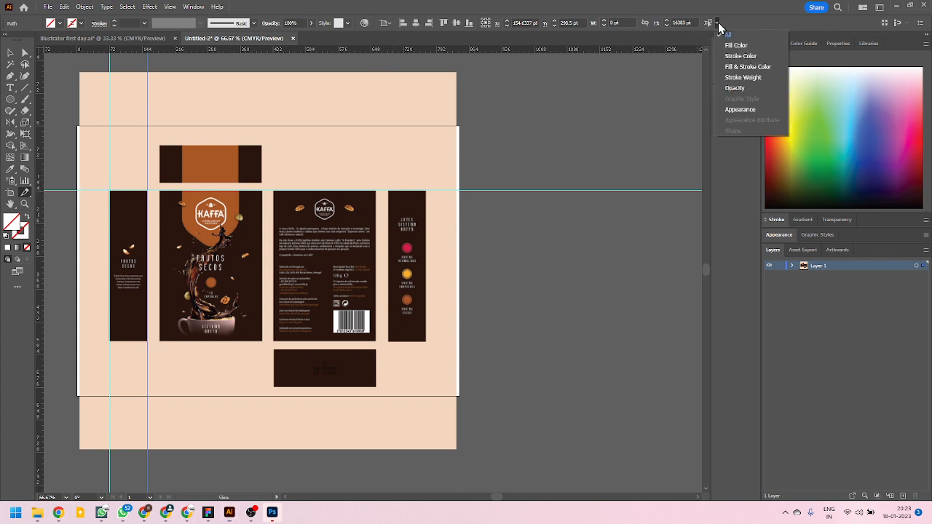
pyautogui.click(738, 16)
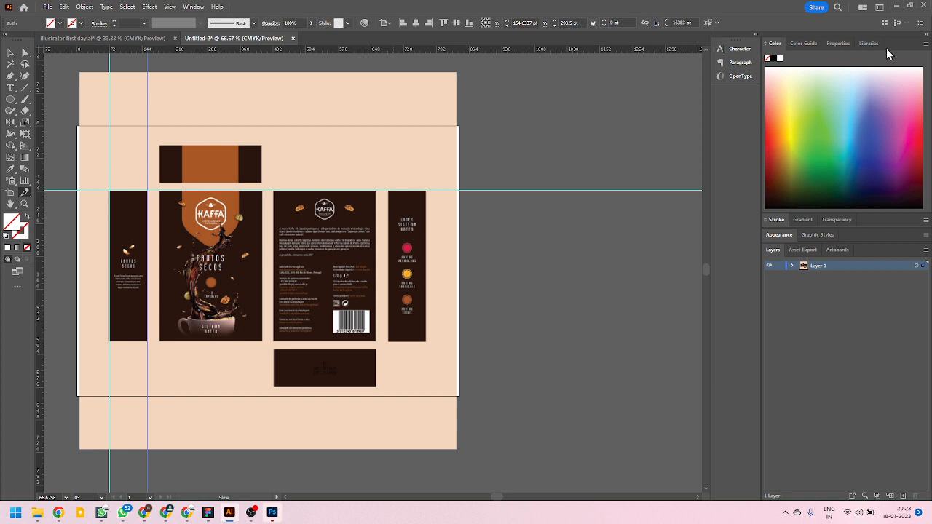
pyautogui.click(840, 44)
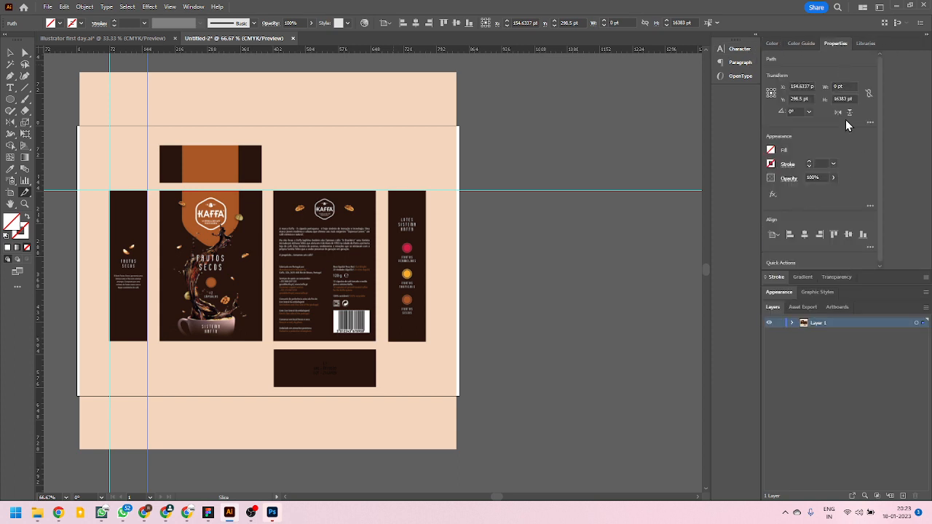
pyautogui.click(869, 123)
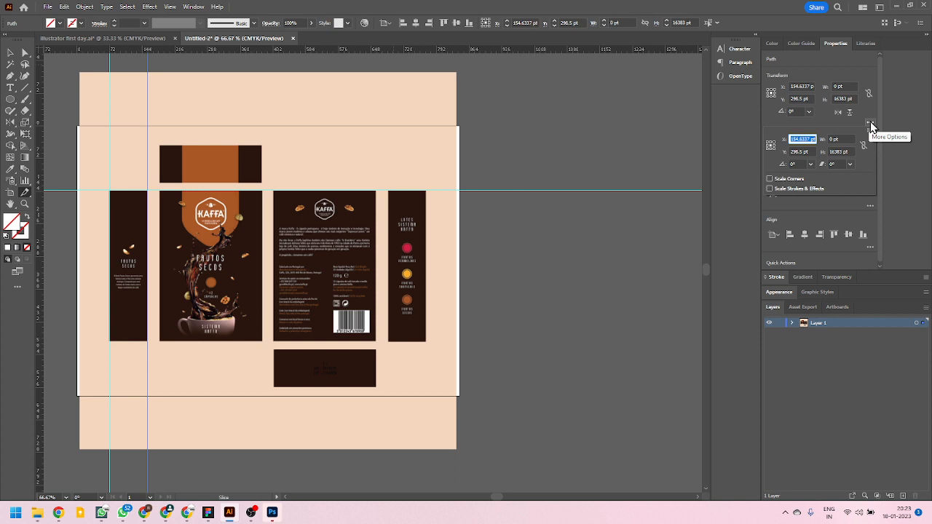
pyautogui.click(871, 125)
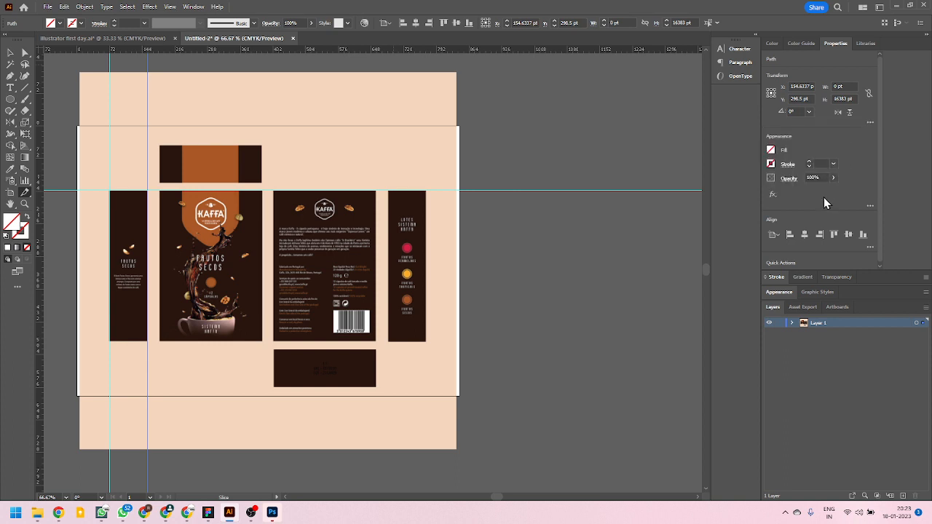
pyautogui.scroll(-1, 822, 227)
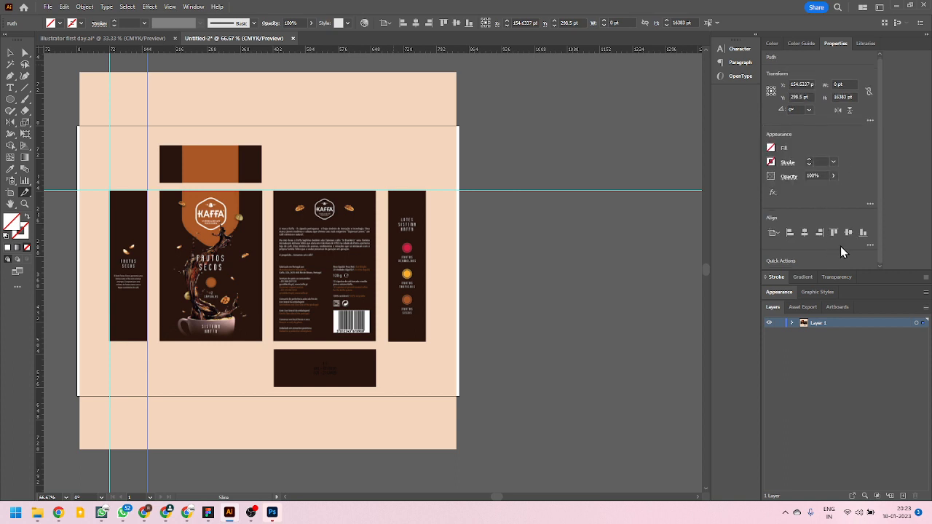
pyautogui.click(294, 38)
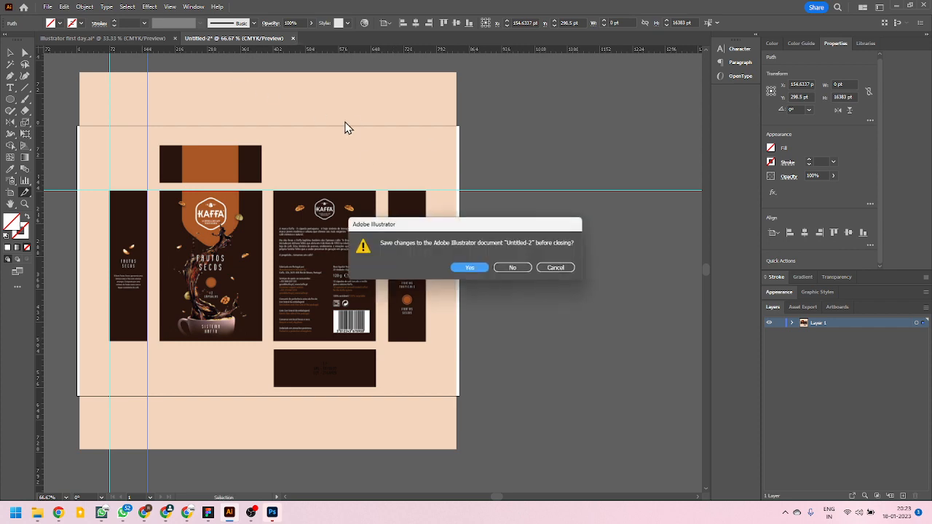
pyautogui.click(529, 268)
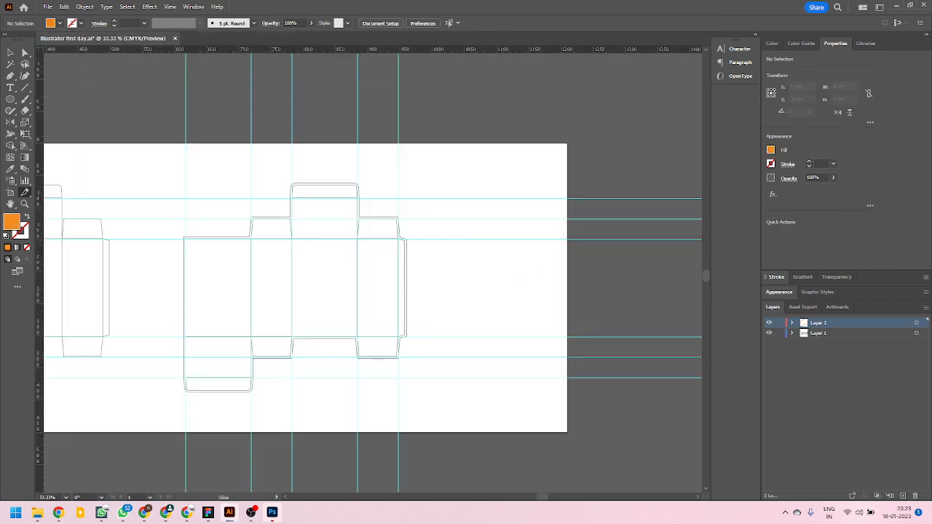
# Switch to Photoshop, create a new 1200 x 1201 px document at 72 ppi from the clipboard preset, and paste the Kaffa packaging image.
pyautogui.moveTo(1, 169); pyautogui.dragTo(614, 1)
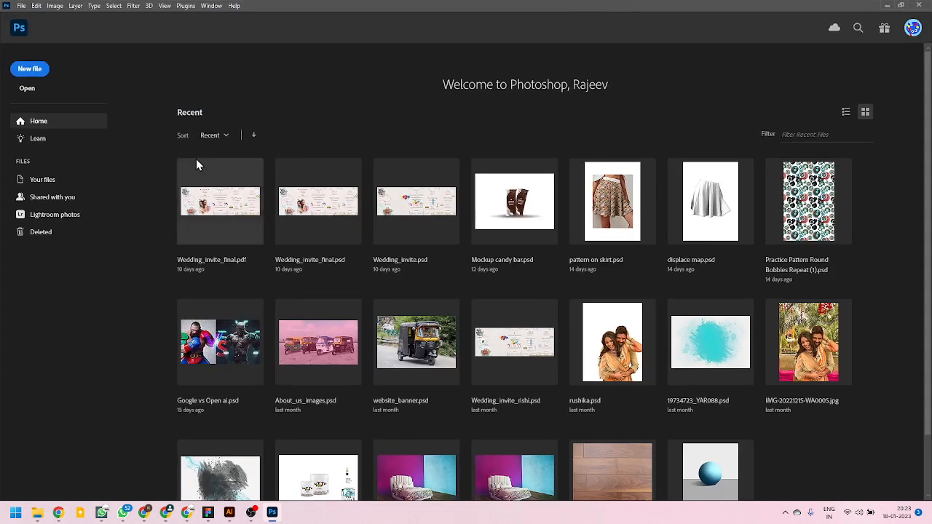
pyautogui.click(29, 69)
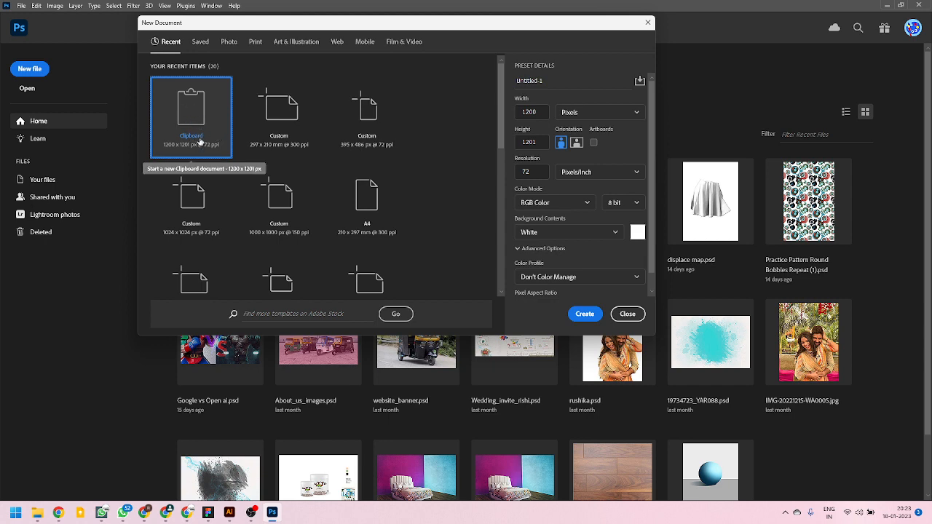
pyautogui.click(576, 314)
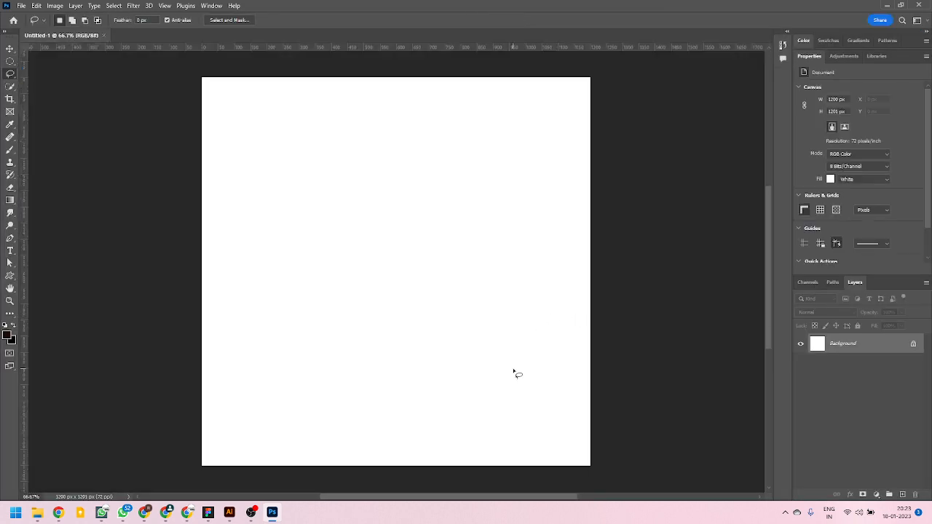
pyautogui.hotkey('ctrl', 'v')
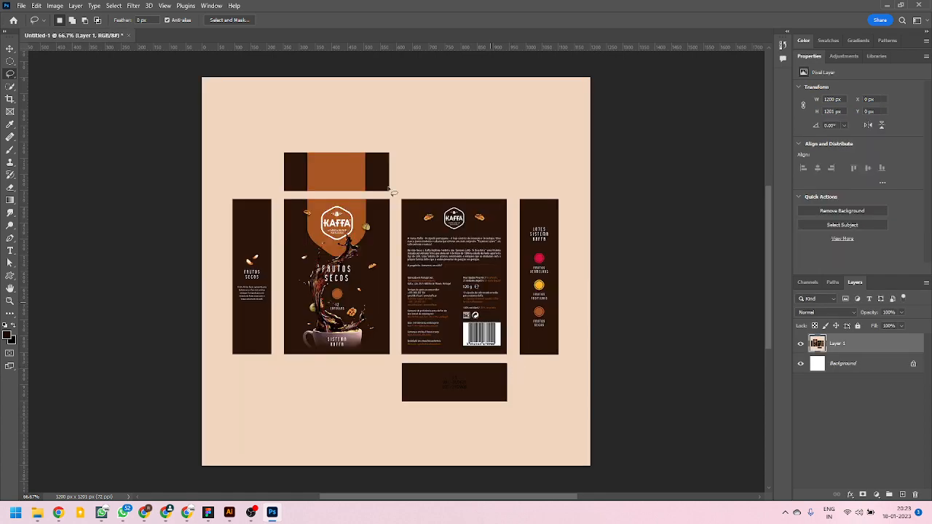
# Place guides on the left, top and right edges of the "Frutos Secos" side panel and on both vertical edges of the front panel.
pyautogui.scroll(5, 320, 314)
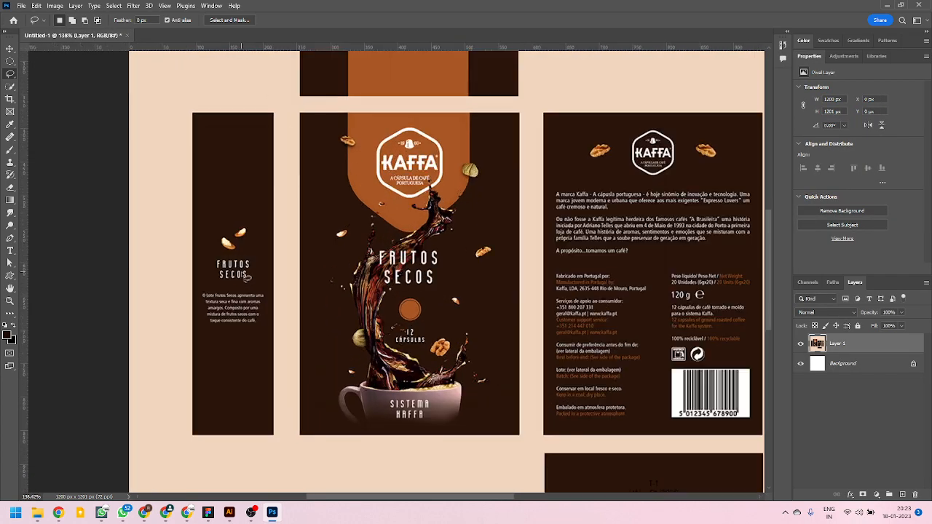
pyautogui.moveTo(24, 295); pyautogui.dragTo(192, 313)
pyautogui.moveTo(212, 48); pyautogui.dragTo(217, 113)
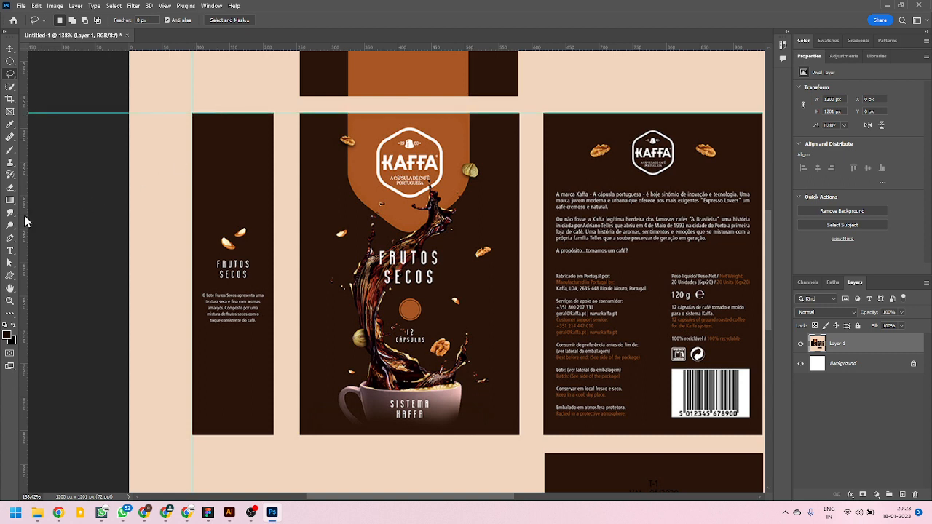
pyautogui.moveTo(26, 221); pyautogui.dragTo(273, 274)
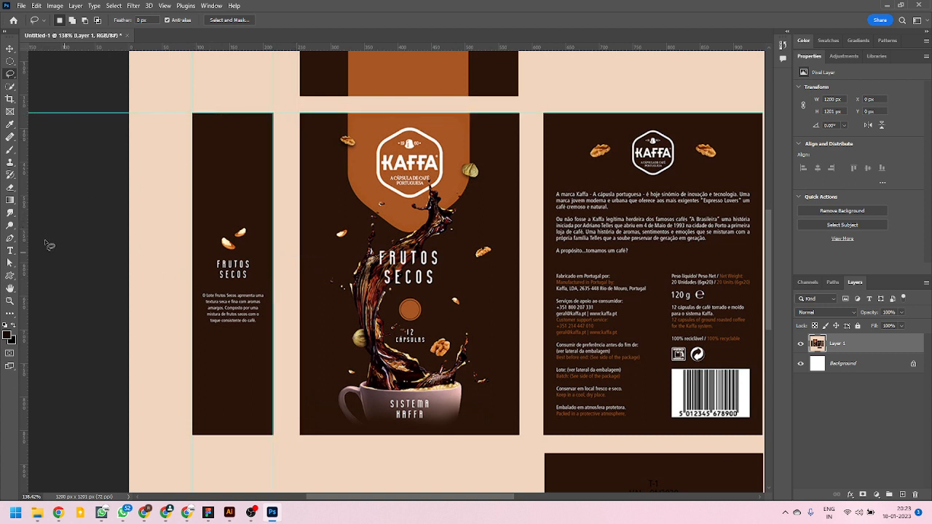
pyautogui.moveTo(25, 237); pyautogui.dragTo(299, 293)
pyautogui.moveTo(26, 296); pyautogui.dragTo(519, 314)
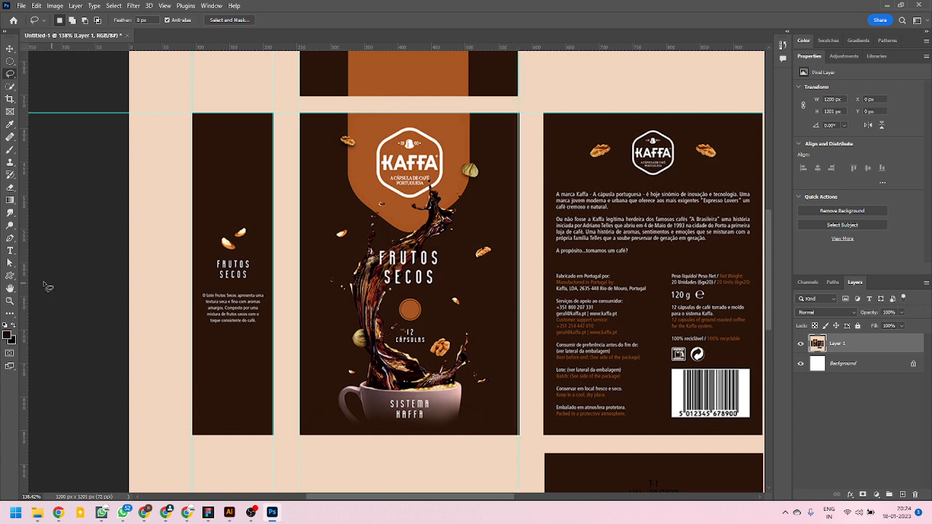
# Place vertical guides along the left and right edges of the back panel and of the "Lotes Sistema Kaffa" side panel.
pyautogui.moveTo(25, 283); pyautogui.dragTo(546, 358)
pyautogui.scroll(-3, 350, 328)
pyautogui.scroll(3, 702, 426)
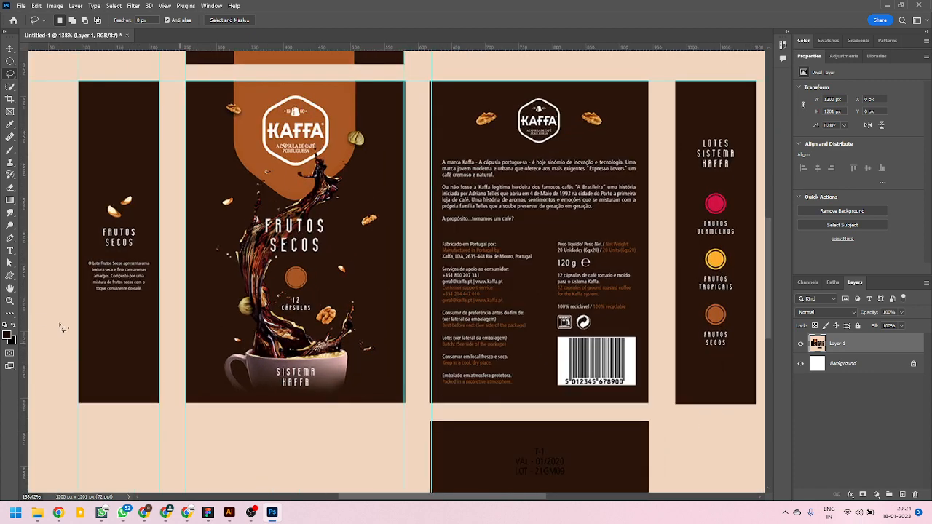
pyautogui.moveTo(24, 321); pyautogui.dragTo(649, 409)
pyautogui.scroll(-1, 482, 362)
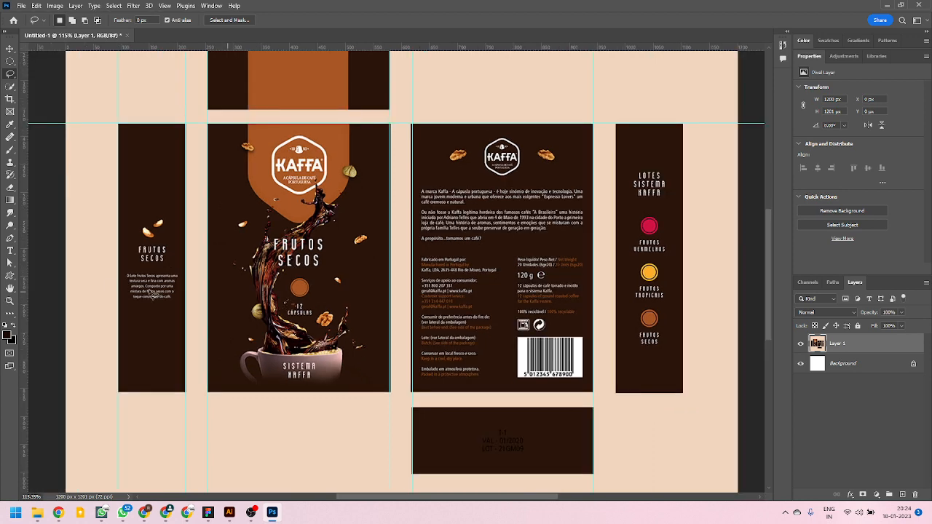
pyautogui.moveTo(27, 307); pyautogui.dragTo(617, 347)
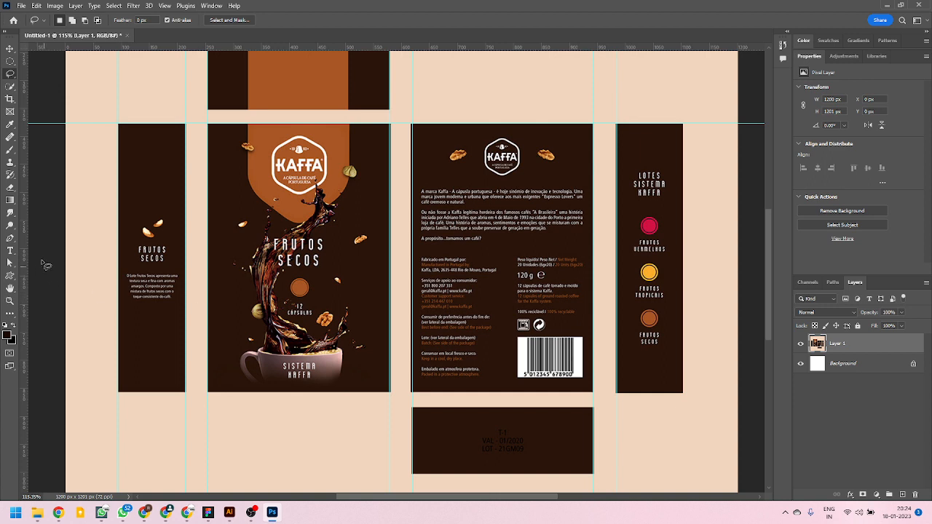
pyautogui.moveTo(24, 269); pyautogui.dragTo(683, 344)
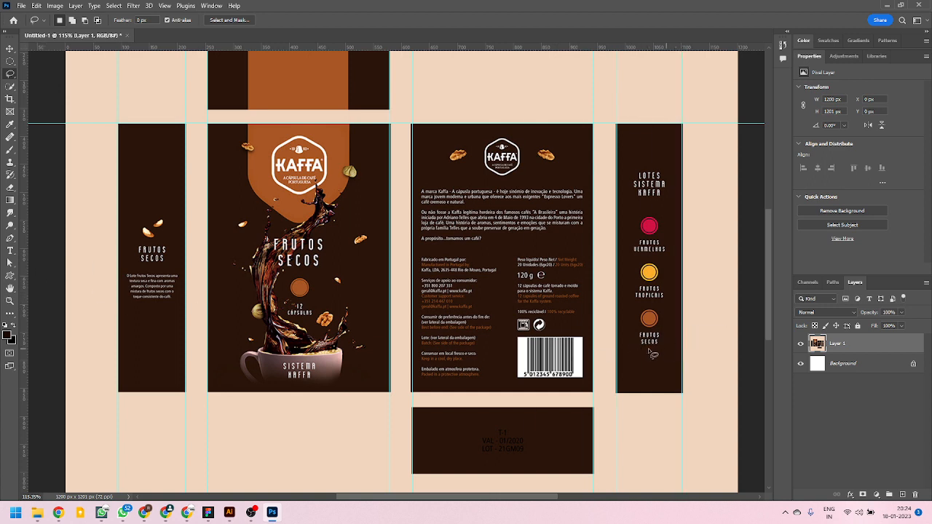
# Place horizontal guides along the top flap's upper and lower edges and along the bottom edge of the four main panels.
pyautogui.scroll(3, 337, 55)
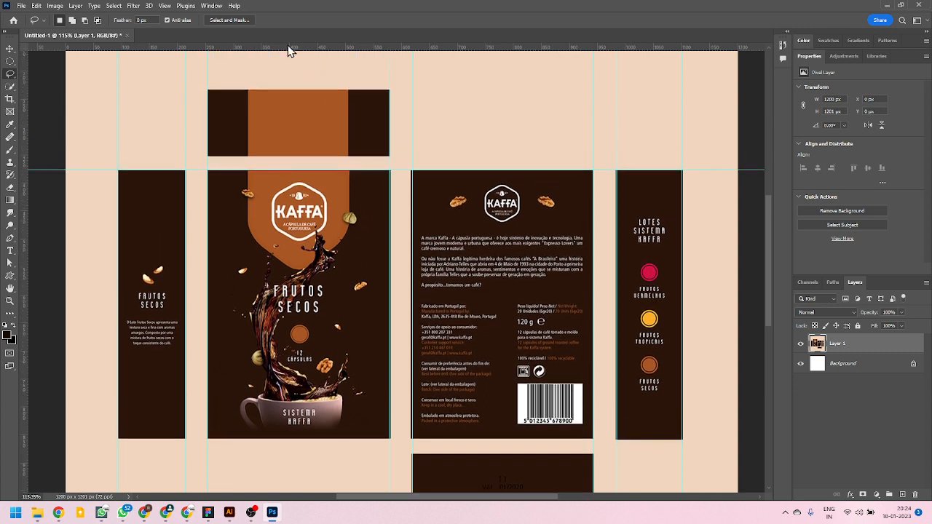
pyautogui.moveTo(288, 45); pyautogui.dragTo(288, 91)
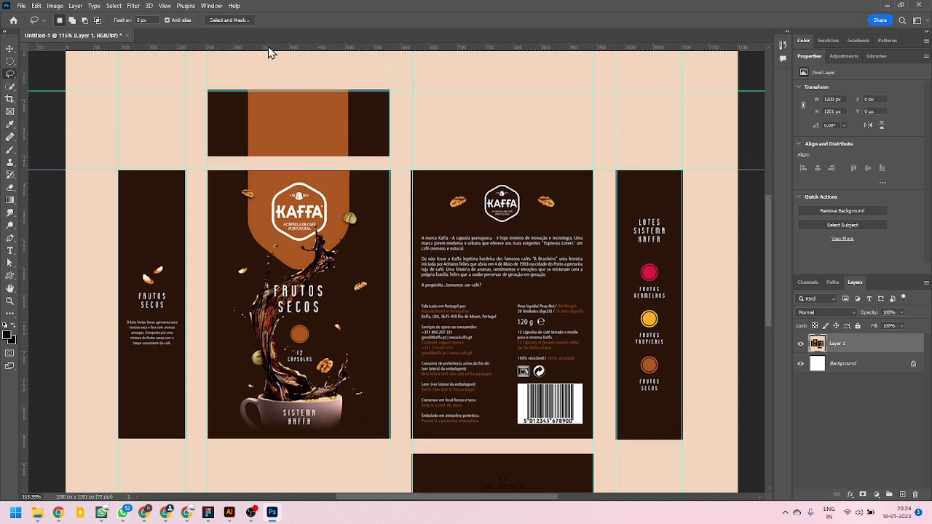
pyautogui.moveTo(268, 47); pyautogui.dragTo(268, 155)
pyautogui.moveTo(325, 48); pyautogui.dragTo(370, 437)
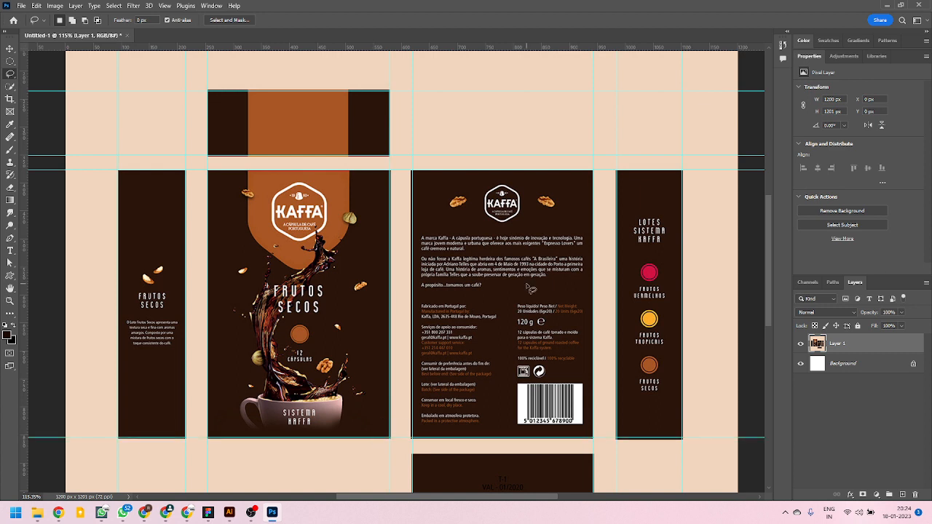
# Place horizontal guides along the upper and lower edges of the bottom flap below the back panel.
pyautogui.scroll(-1, 415, 314)
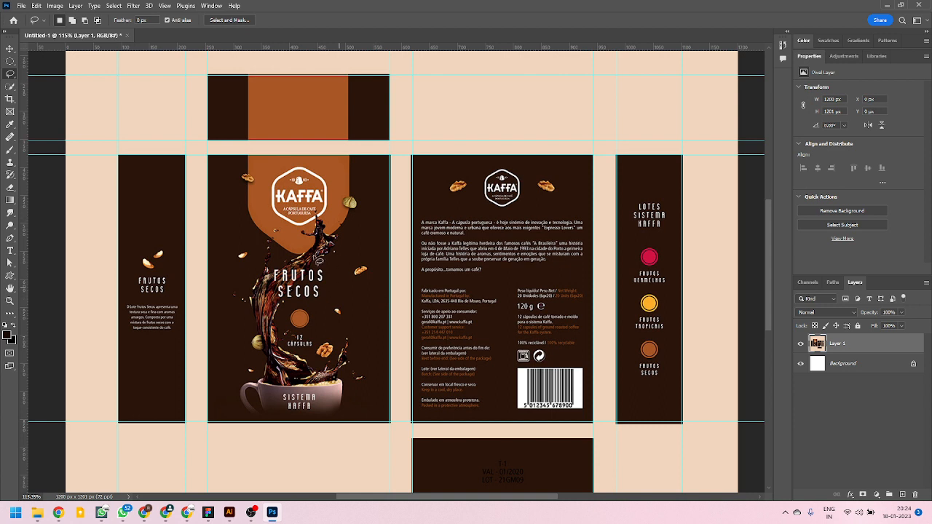
pyautogui.scroll(-4, 477, 355)
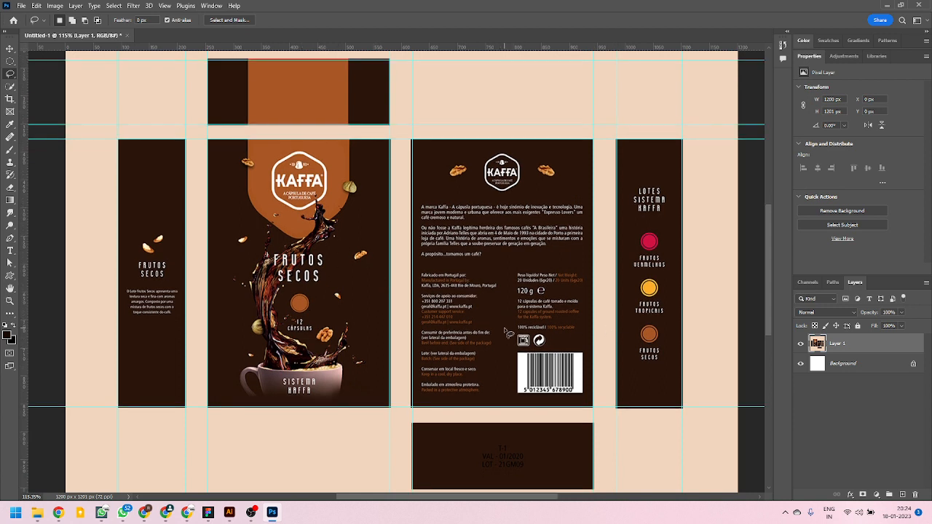
pyautogui.scroll(4, 330, 119)
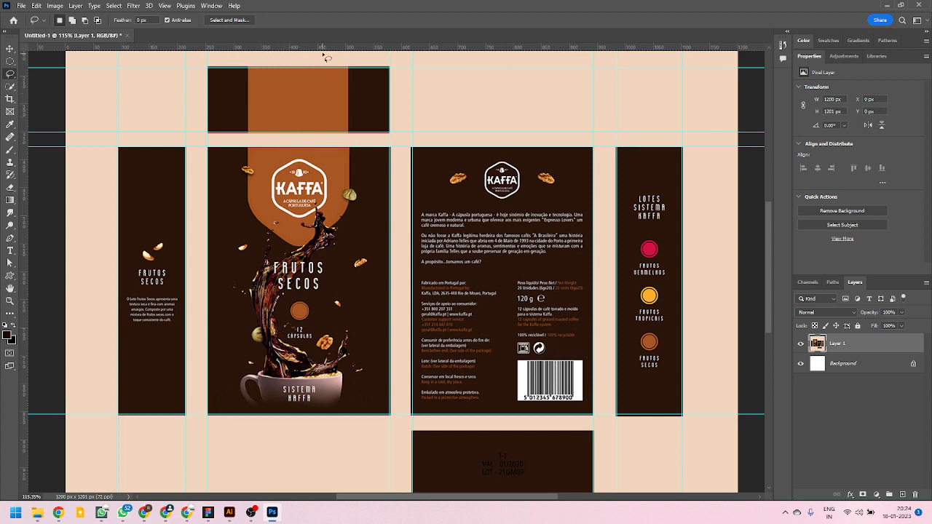
pyautogui.moveTo(323, 48); pyautogui.dragTo(464, 431)
pyautogui.scroll(-3, 496, 390)
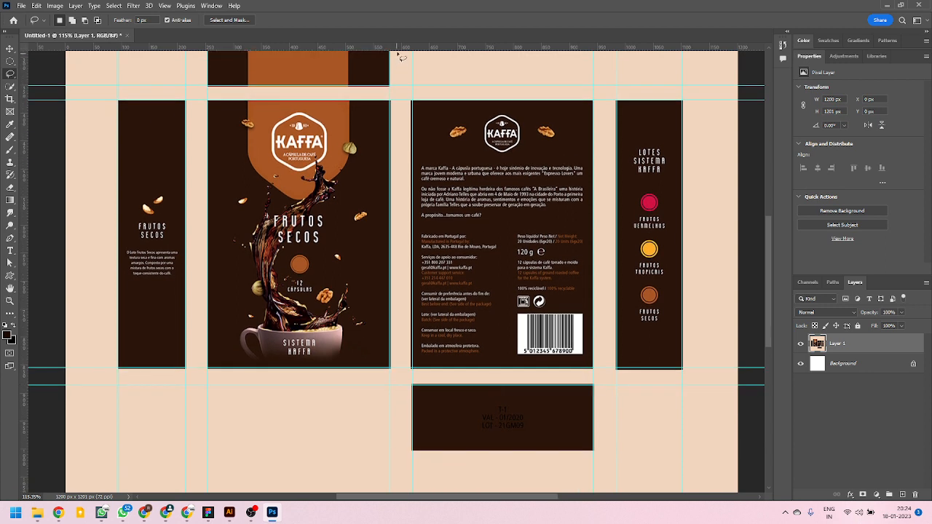
pyautogui.moveTo(399, 50); pyautogui.dragTo(457, 450)
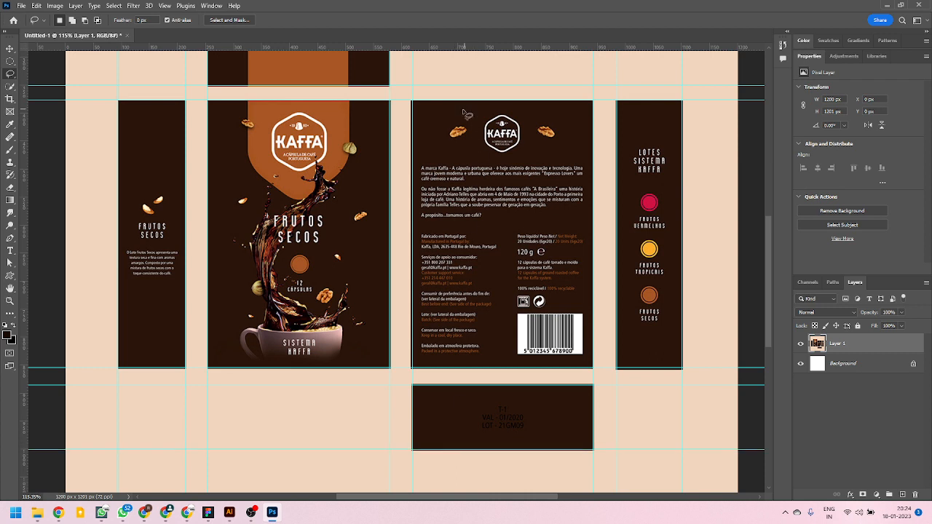
# Check the guides around all panels and switch to the Slice tool.
pyautogui.scroll(2, 446, 394)
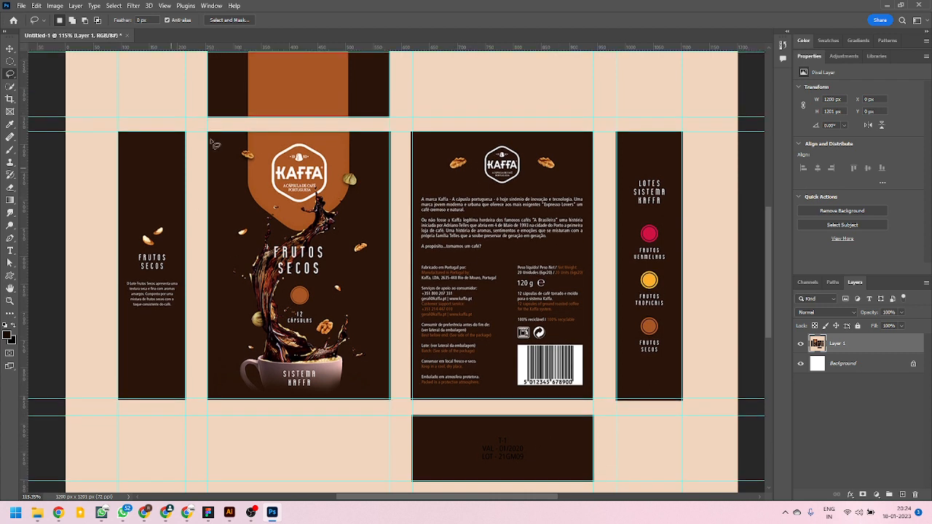
pyautogui.scroll(2, 331, 306)
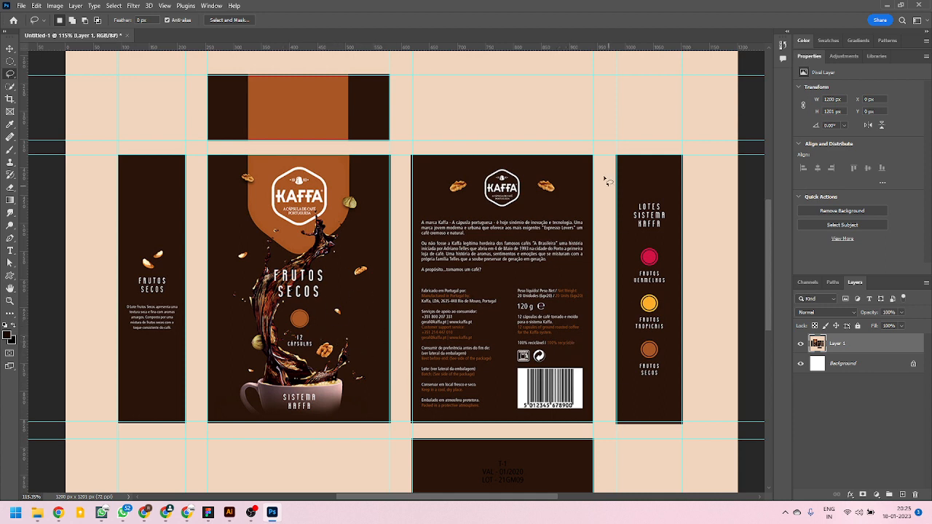
pyautogui.scroll(-1, 318, 244)
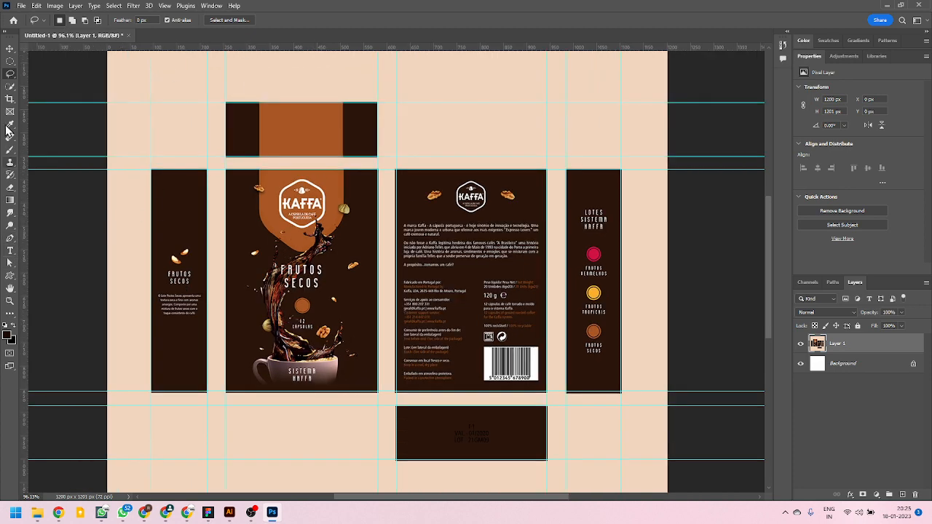
pyautogui.click(11, 316)
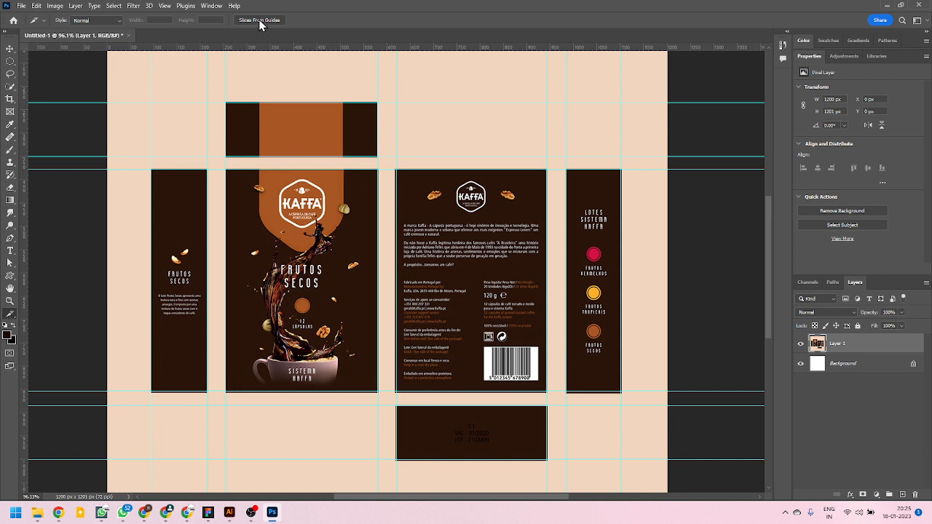
# Review the toolbar customization, including the Slice and Slice Select tools under the extra tools, and close it.
pyautogui.rightClick(10, 315)
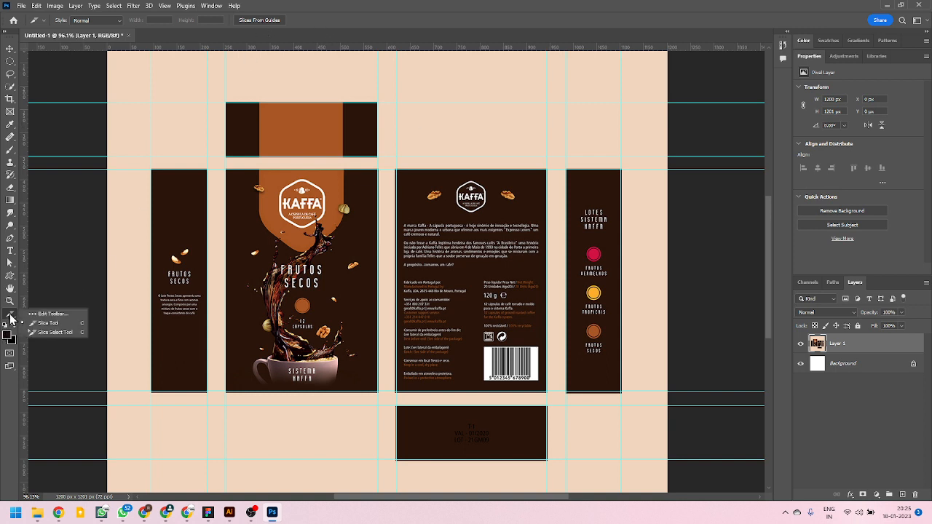
pyautogui.click(48, 315)
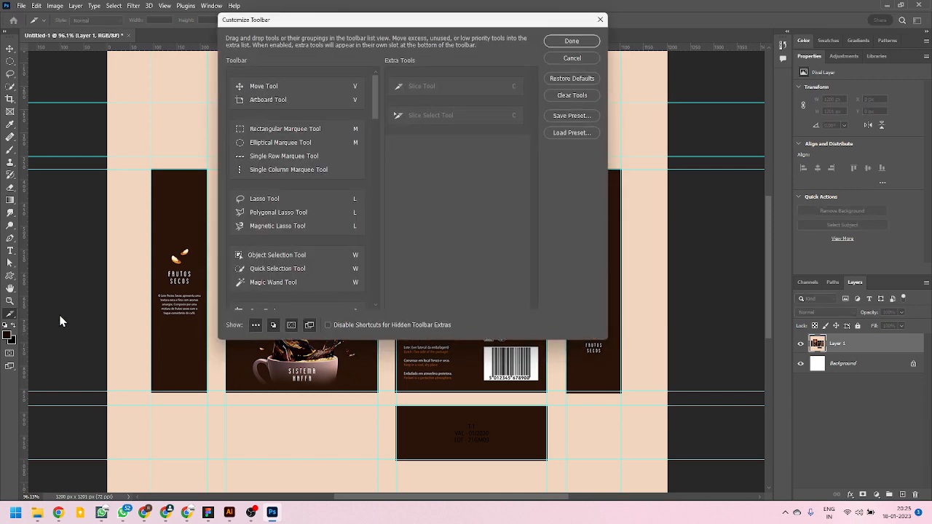
pyautogui.moveTo(186, 191); pyautogui.dragTo(179, 94)
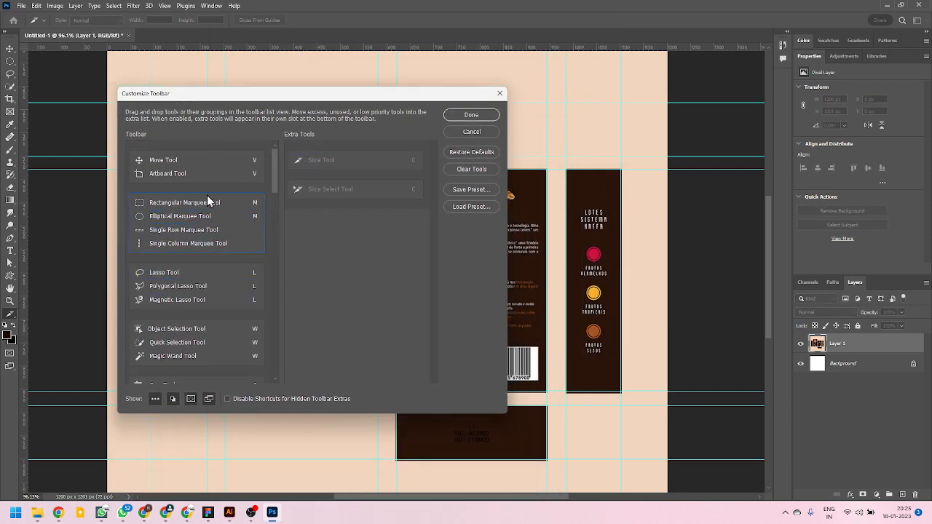
pyautogui.scroll(-1, 185, 346)
pyautogui.moveTo(282, 177)
pyautogui.mouseDown()
pyautogui.moveTo(270, 362)
pyautogui.moveTo(278, 159)
pyautogui.mouseUp()
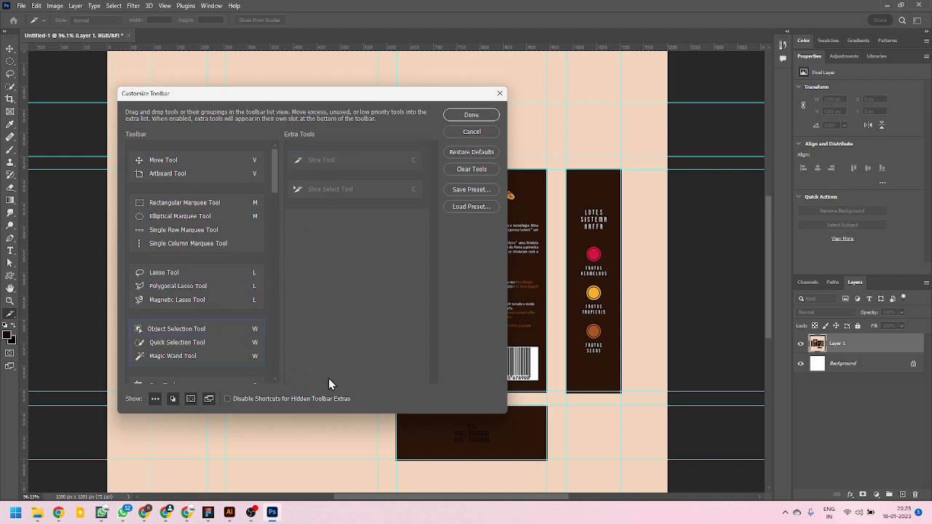
pyautogui.click(478, 117)
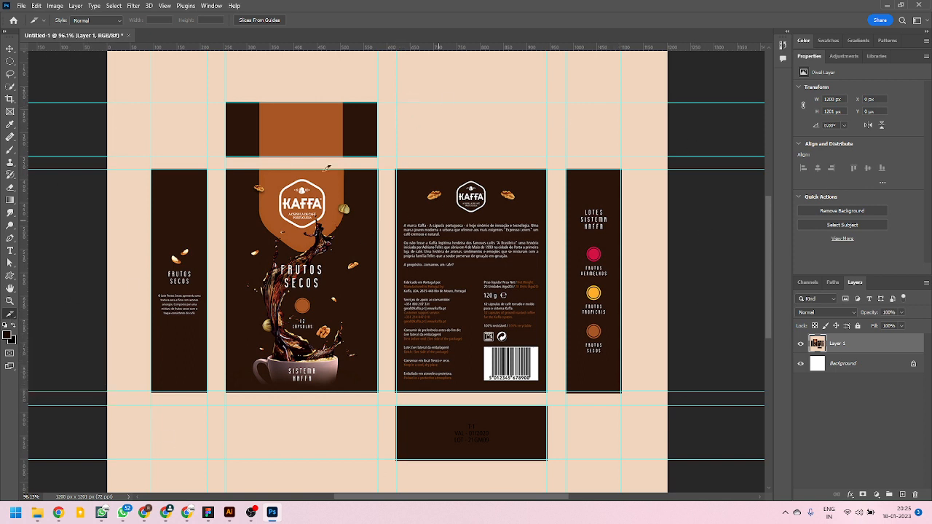
# Create slices from the guides and select the six slices of the top flap, four main panels and bottom flap with the Slice Select tool.
pyautogui.click(259, 21)
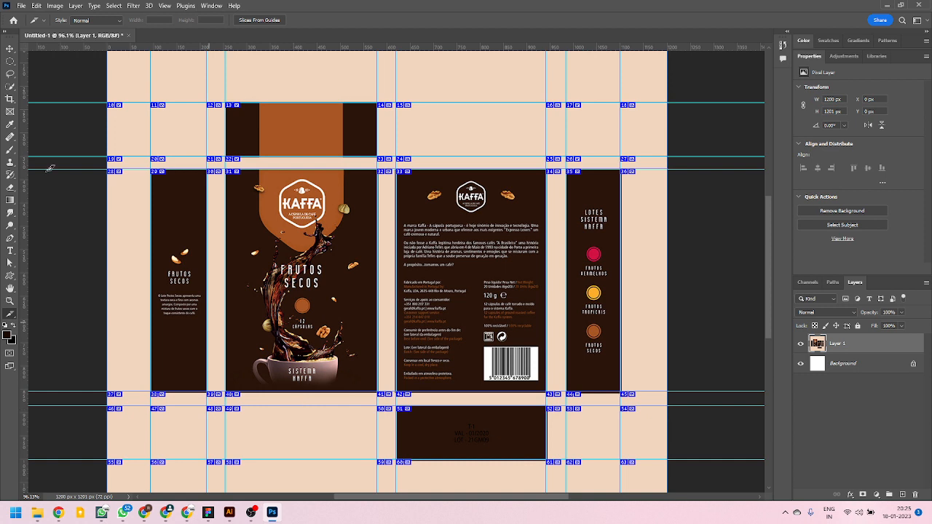
pyautogui.rightClick(11, 315)
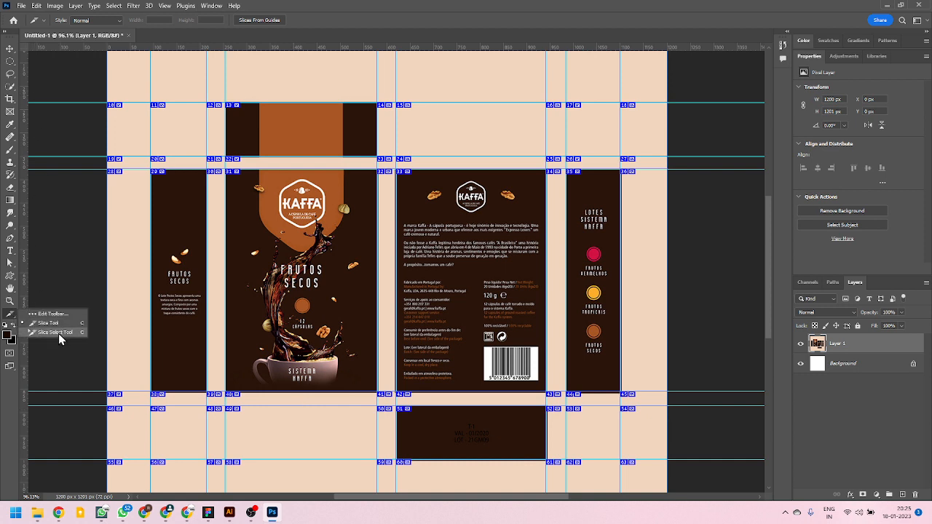
pyautogui.click(55, 332)
pyautogui.click(292, 126)
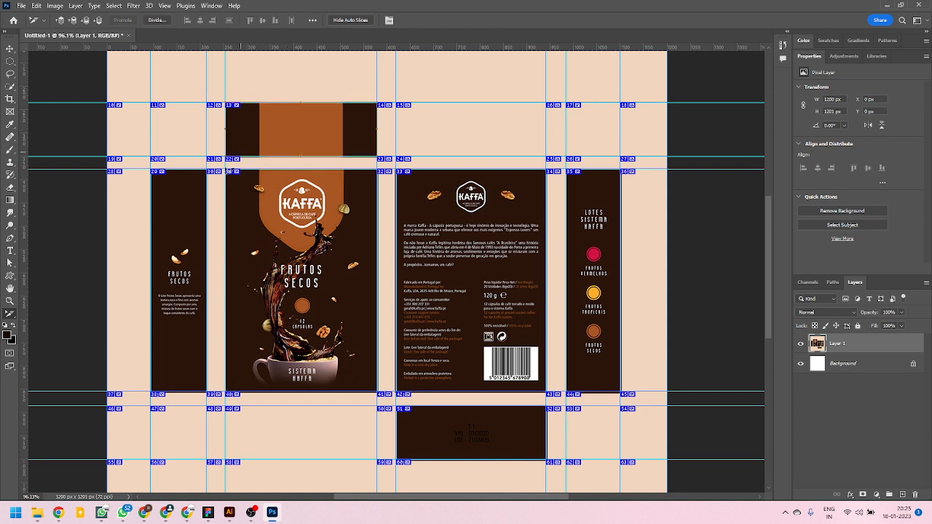
pyautogui.keyDown('shift'); pyautogui.click(197, 201); pyautogui.keyUp('shift')
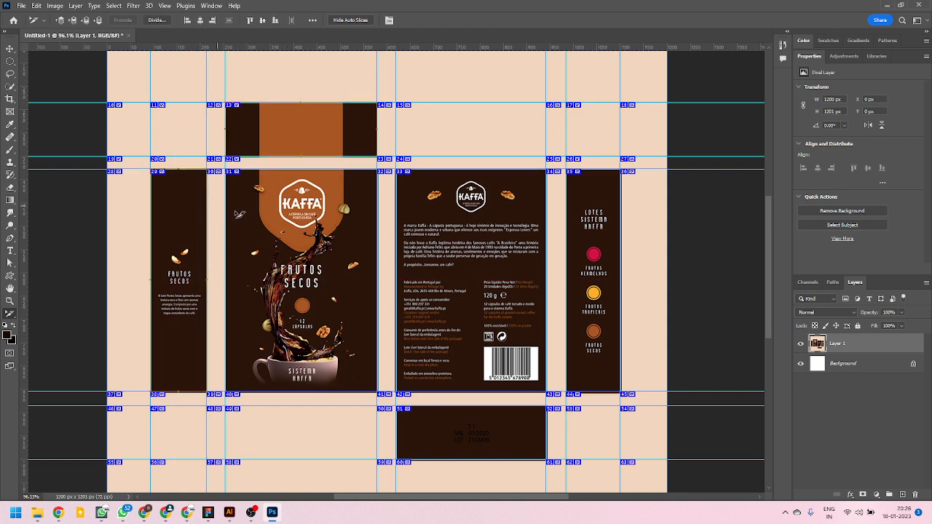
pyautogui.keyDown('shift'); pyautogui.click(271, 210); pyautogui.keyUp('shift')
pyautogui.keyDown('shift'); pyautogui.click(449, 207); pyautogui.keyUp('shift')
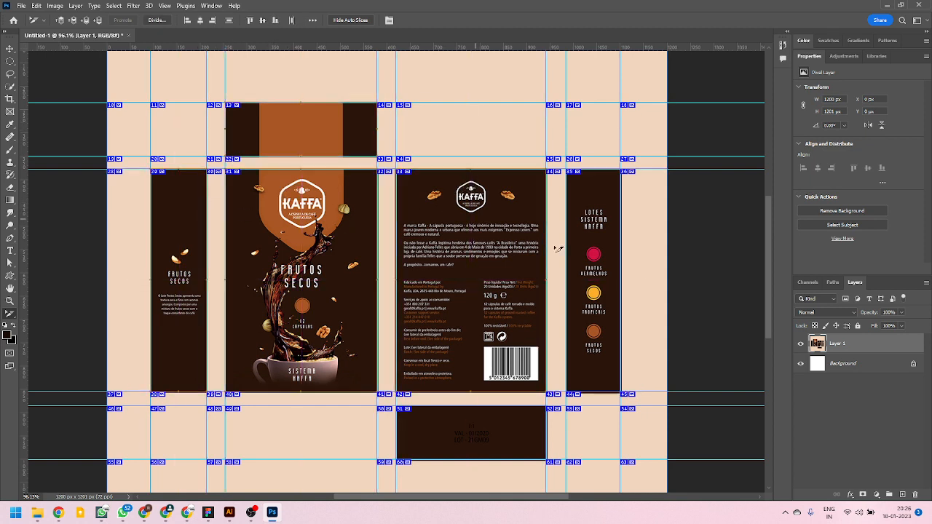
pyautogui.keyDown('shift'); pyautogui.click(611, 254); pyautogui.keyUp('shift')
pyautogui.keyDown('shift'); pyautogui.click(519, 415); pyautogui.keyUp('shift')
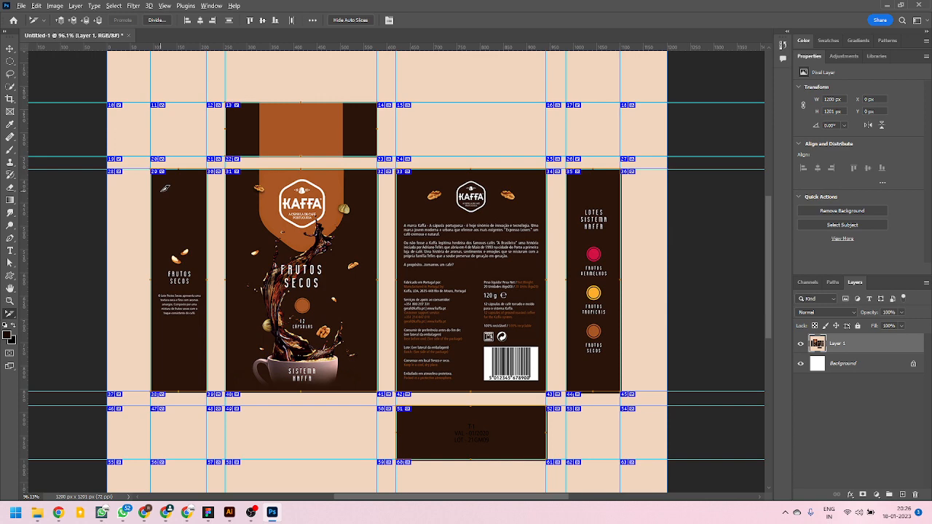
# Open Save for Web and select the six slices of the top flap, four main panels and bottom flap in the preview.
pyautogui.hotkey('ctrl', 'alt', 'shift', 's')
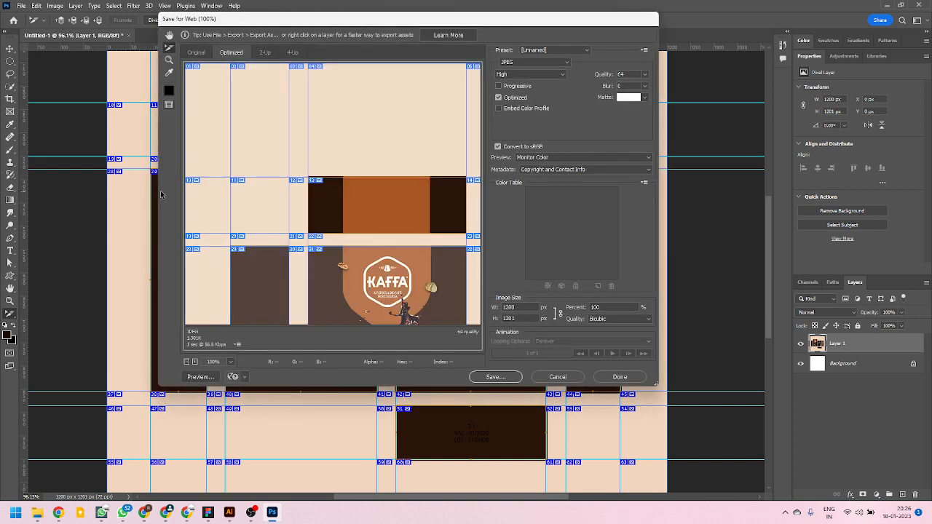
pyautogui.scroll(-3, 351, 96)
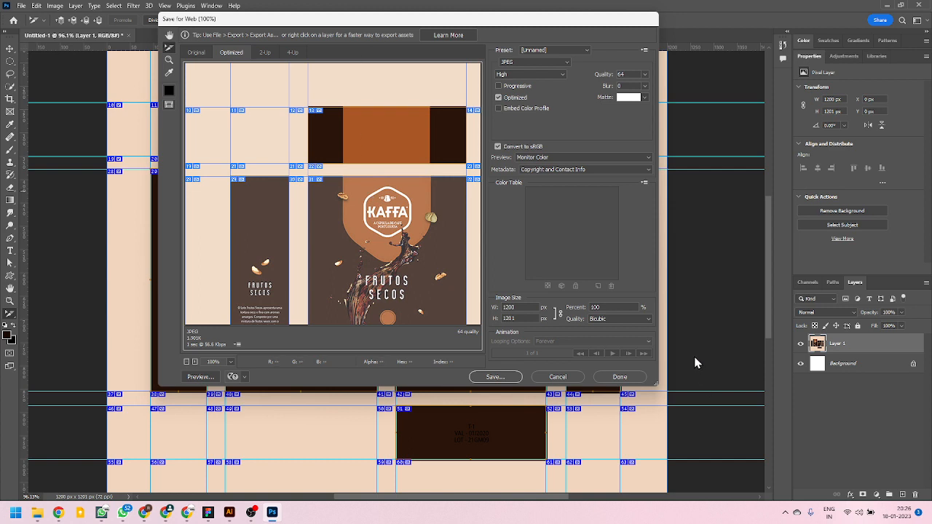
pyautogui.moveTo(657, 384); pyautogui.dragTo(819, 456)
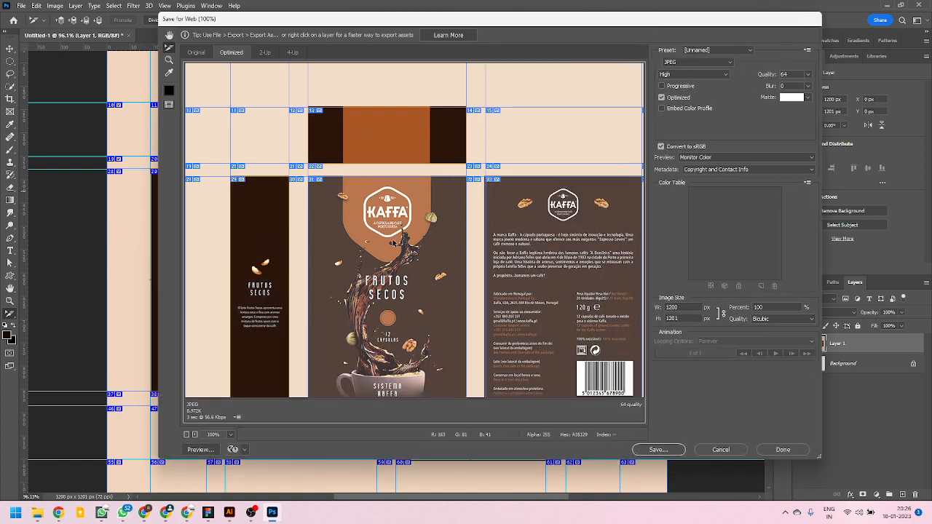
pyautogui.scroll(-3, 459, 337)
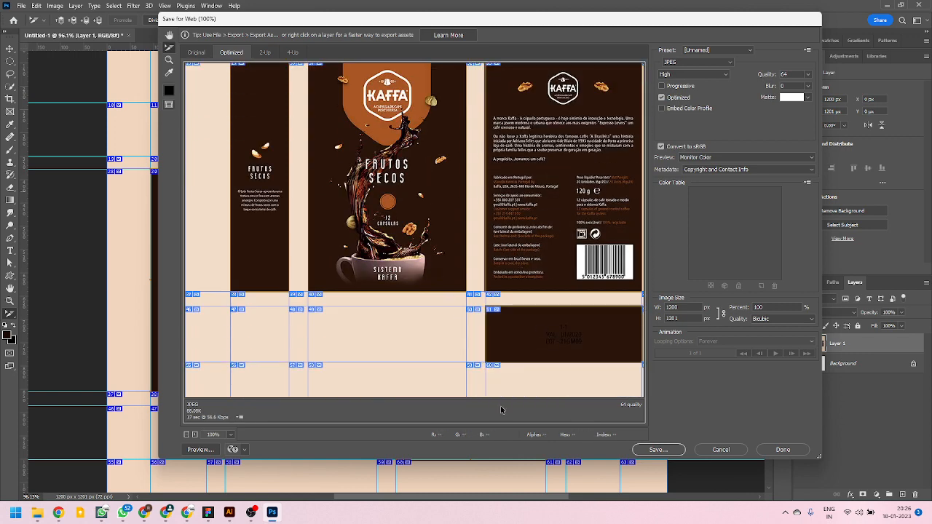
pyautogui.moveTo(526, 249); pyautogui.dragTo(512, 311)
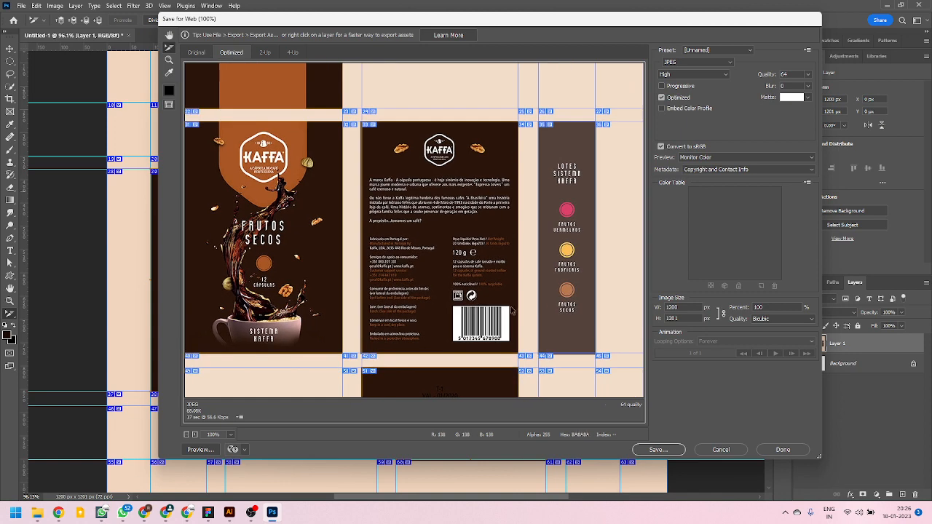
pyautogui.click(569, 253)
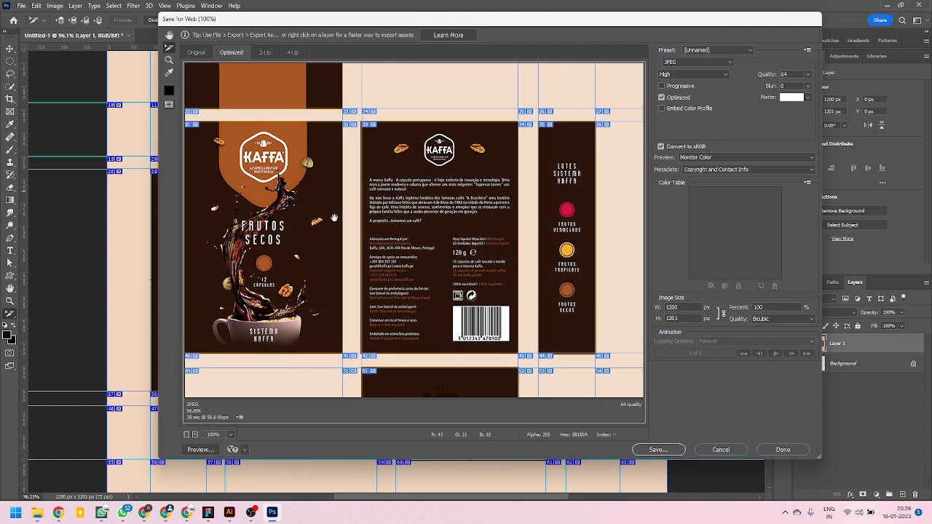
pyautogui.moveTo(334, 218); pyautogui.dragTo(413, 285)
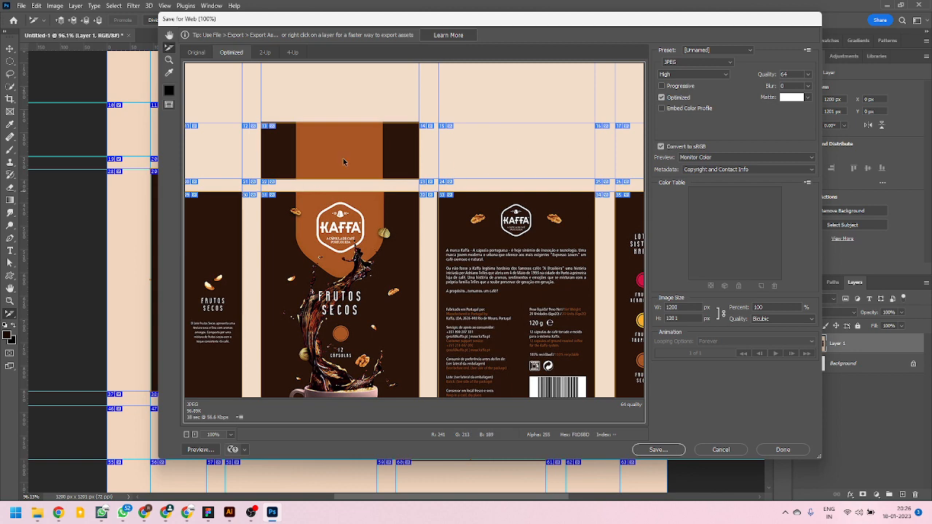
pyautogui.moveTo(344, 251); pyautogui.dragTo(437, 129)
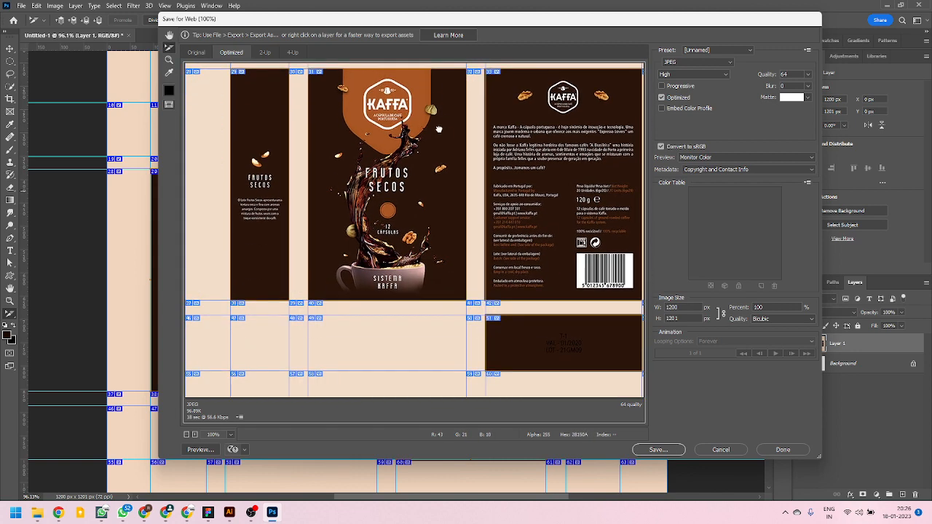
pyautogui.moveTo(568, 234); pyautogui.dragTo(378, 175)
pyautogui.moveTo(486, 142); pyautogui.dragTo(494, 279)
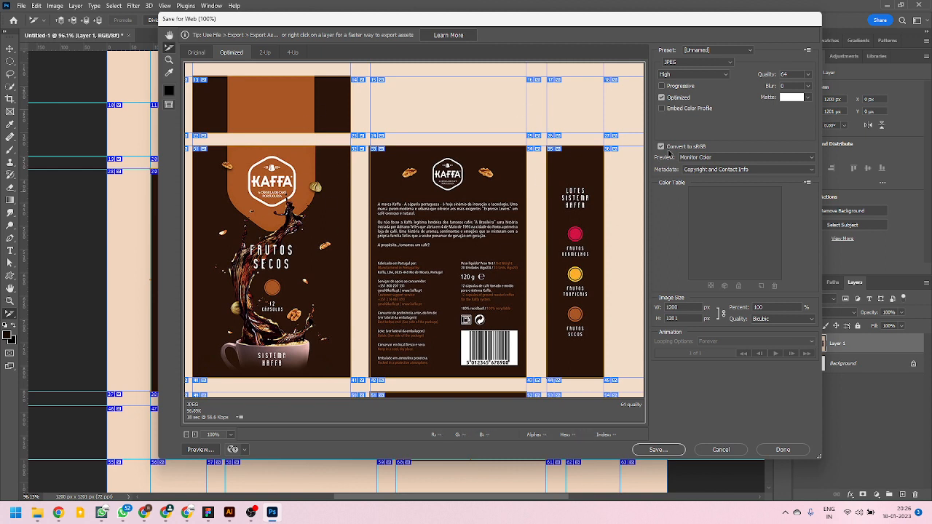
# Start saving the optimized slices and browse to the Packaging folder under PROJECTS on the Data (D:) drive.
pyautogui.click(657, 451)
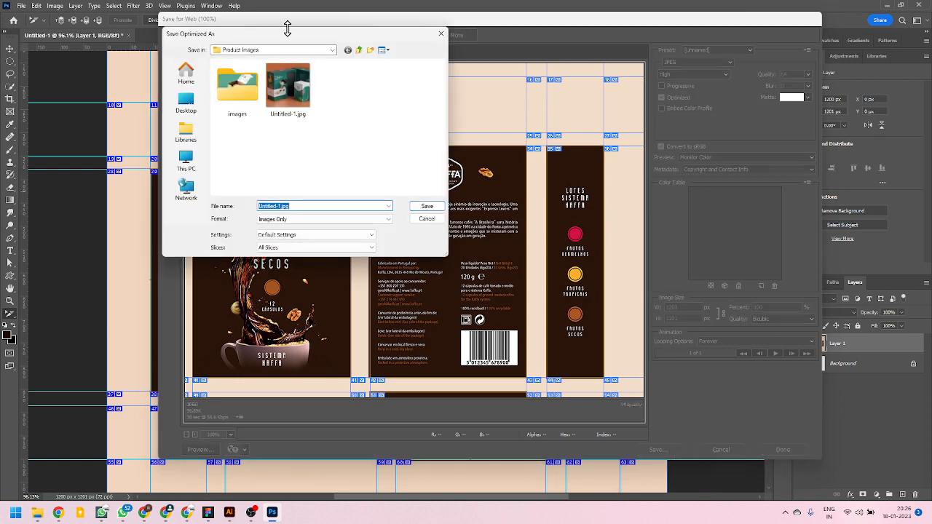
pyautogui.moveTo(287, 37); pyautogui.dragTo(384, 231)
pyautogui.click(283, 297)
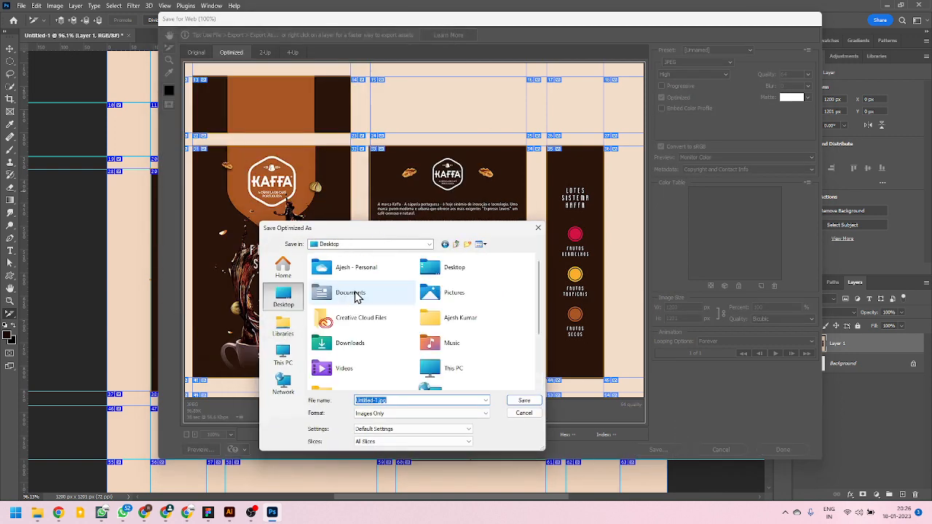
pyautogui.click(468, 244)
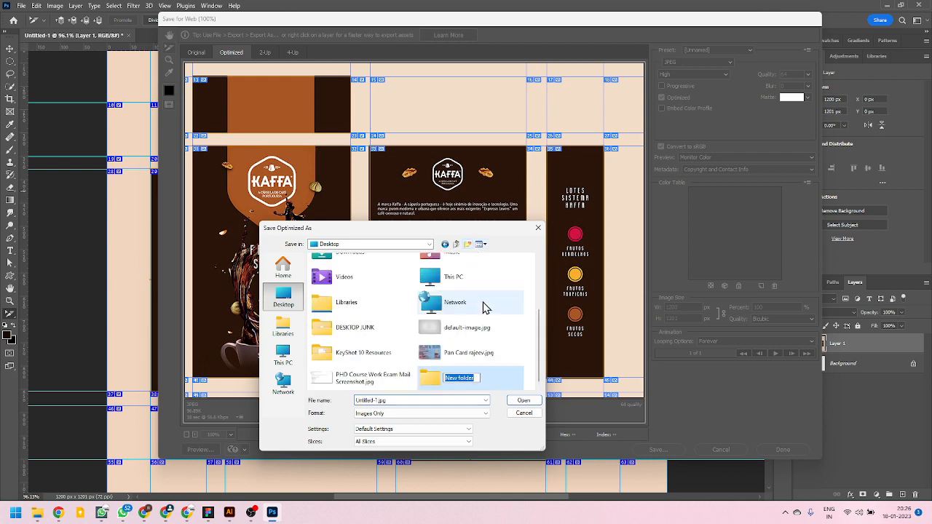
pyautogui.click(429, 376)
pyautogui.click(283, 356)
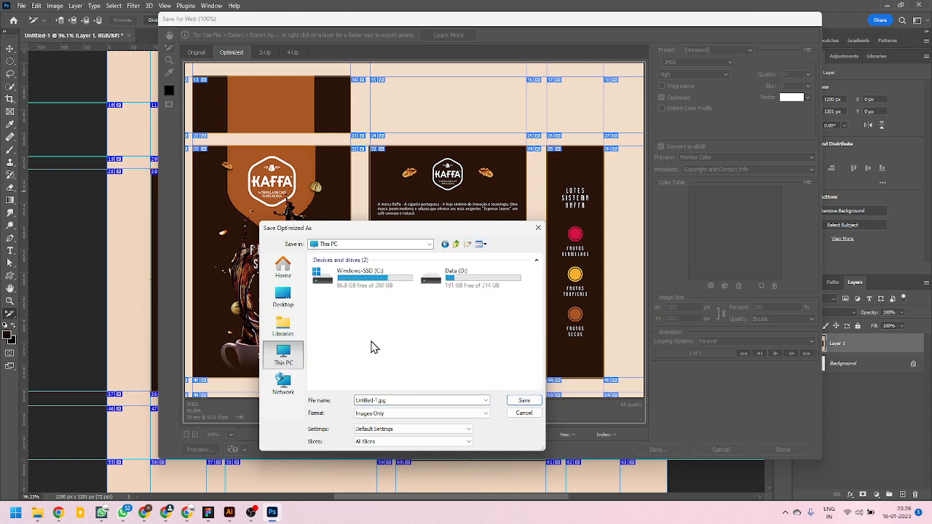
pyautogui.doubleClick(440, 286)
pyautogui.doubleClick(349, 346)
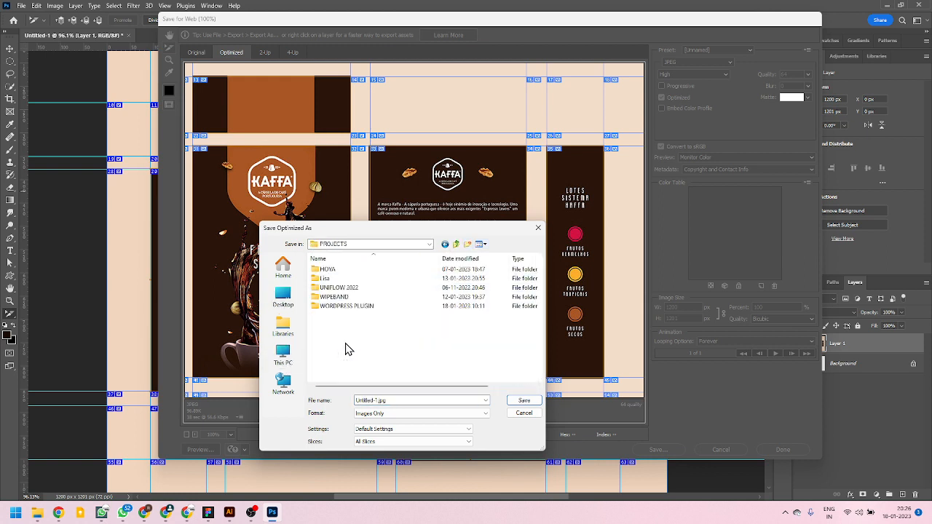
pyautogui.doubleClick(340, 279)
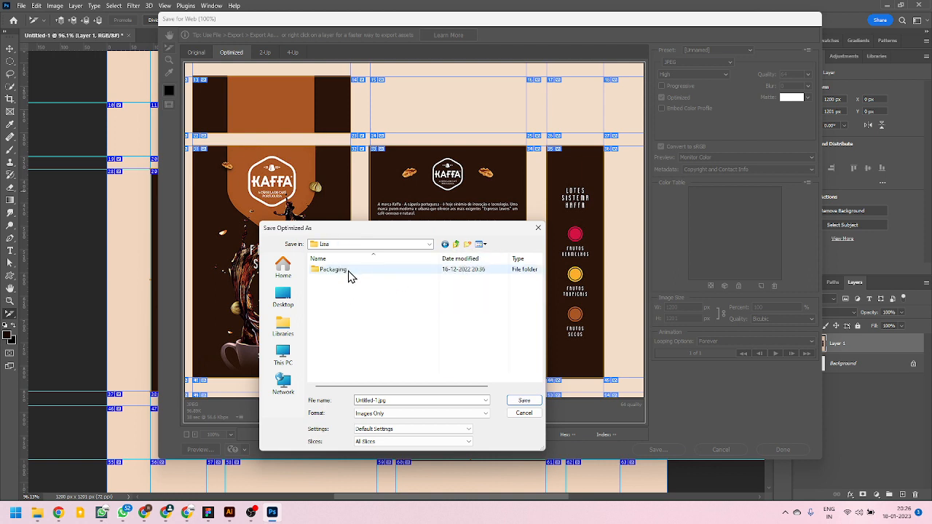
pyautogui.doubleClick(349, 275)
pyautogui.click(373, 400)
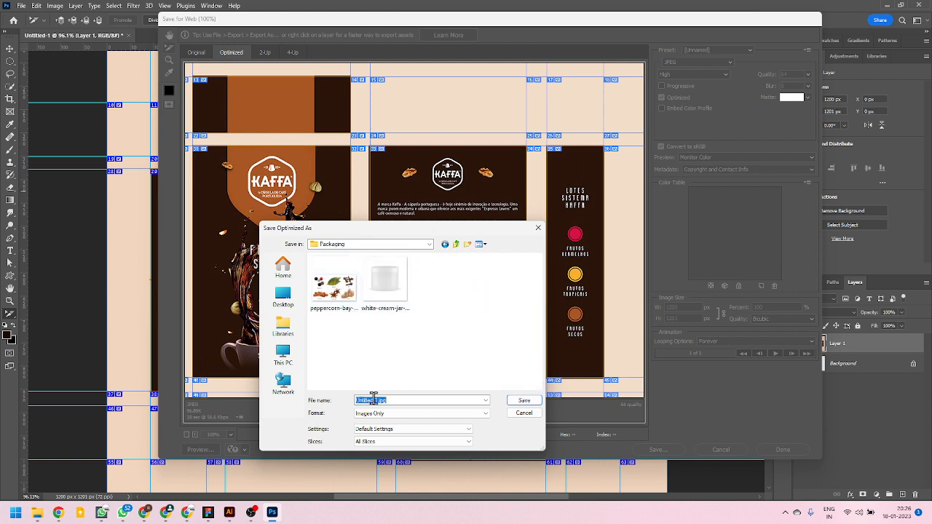
# Create a folder named "coffee packaging slices" inside the Packaging folder and open it as the save location.
pyautogui.click(468, 244)
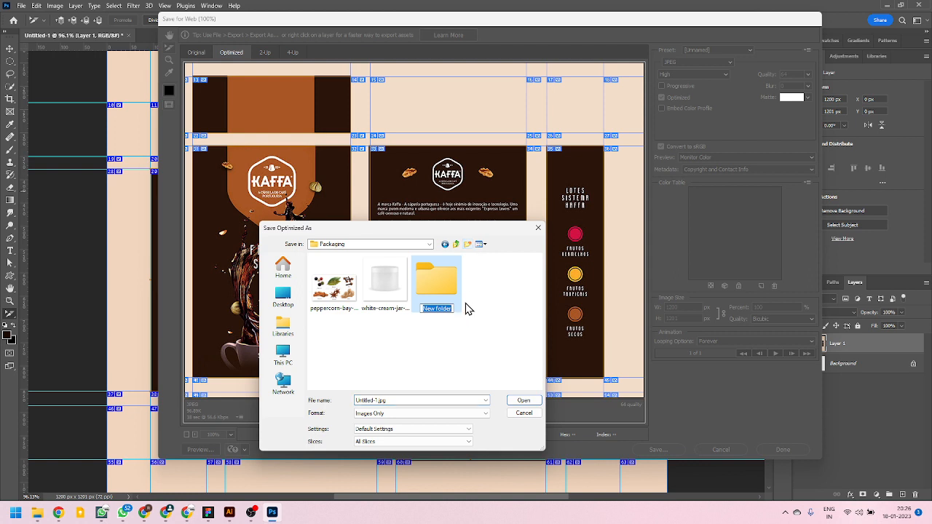
pyautogui.write('coffee packaging slices')
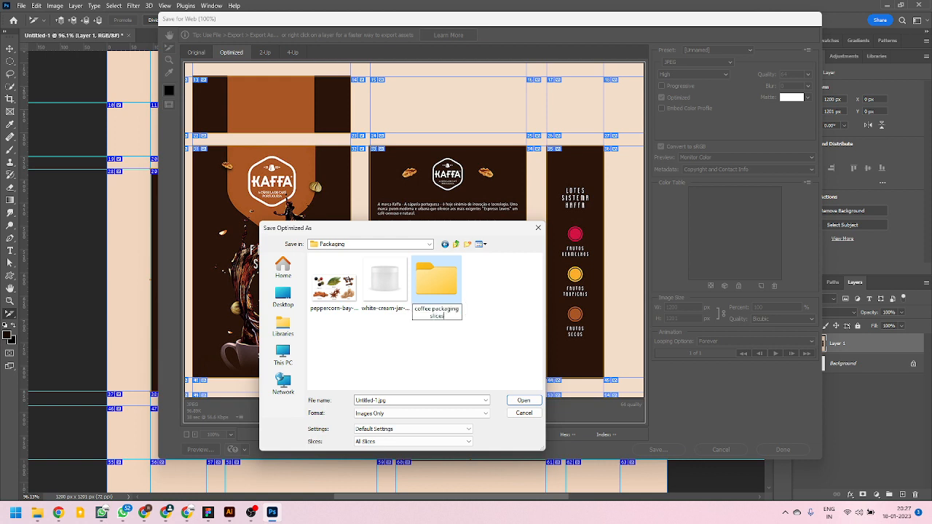
pyautogui.press('Return')
pyautogui.press('Return')
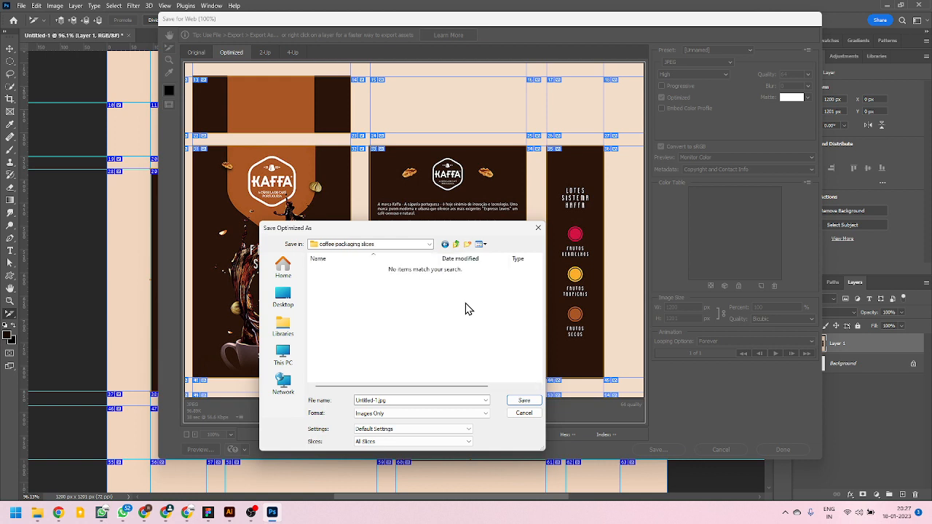
# Set the export format to Images Only and name the file coffee.jpg.
pyautogui.click(384, 414)
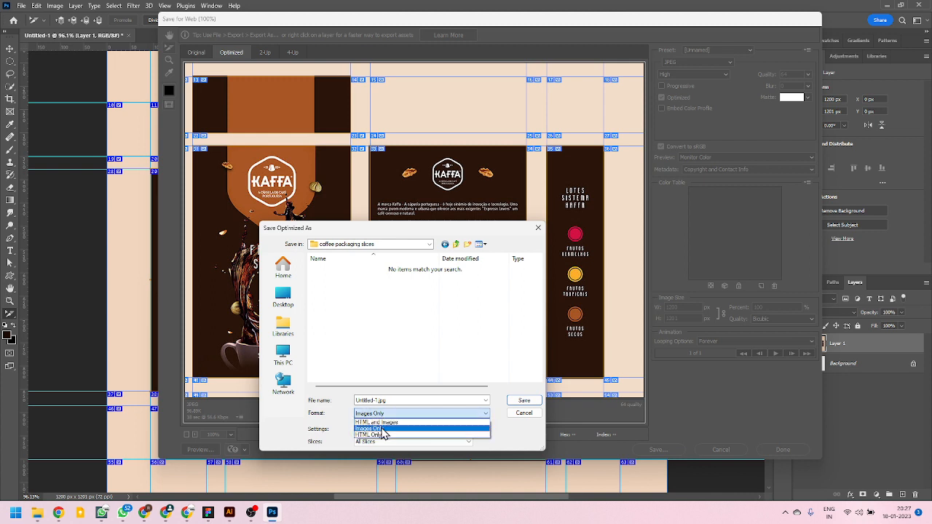
pyautogui.click(382, 429)
pyautogui.click(377, 401)
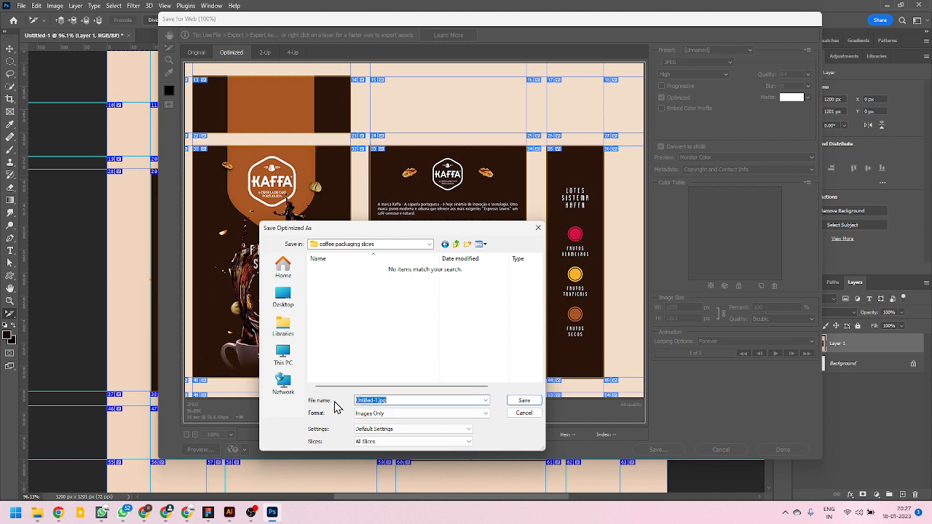
pyautogui.click(378, 402)
pyautogui.moveTo(376, 401); pyautogui.dragTo(315, 404)
pyautogui.write('ss')
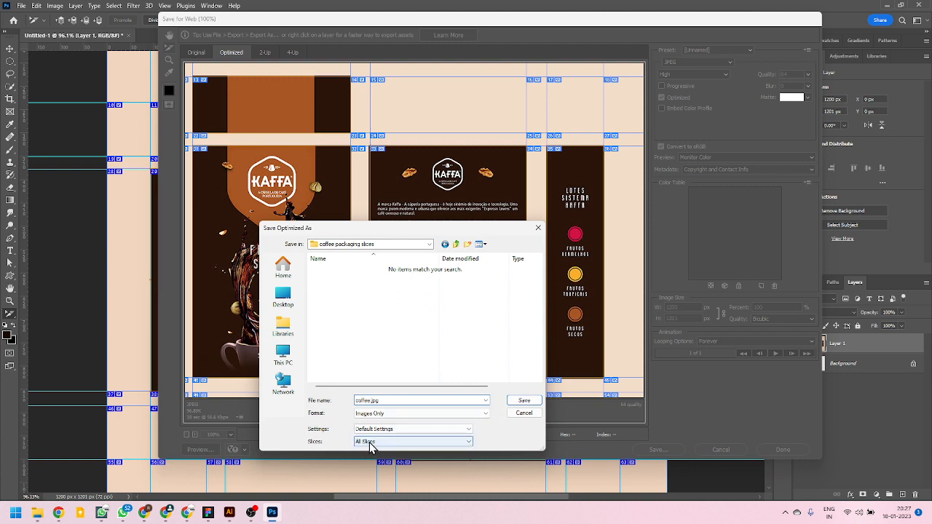
# Limit the export to Selected Slices and save the images.
pyautogui.click(467, 443)
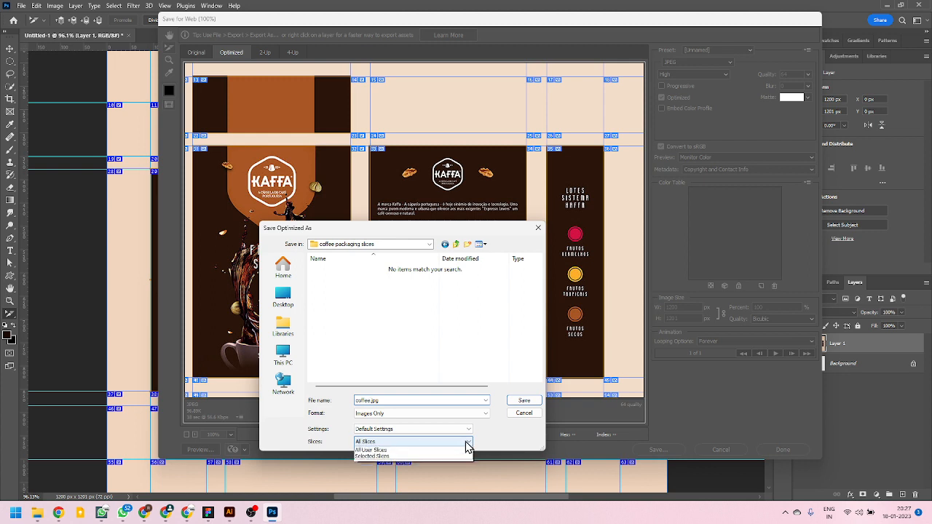
pyautogui.click(374, 464)
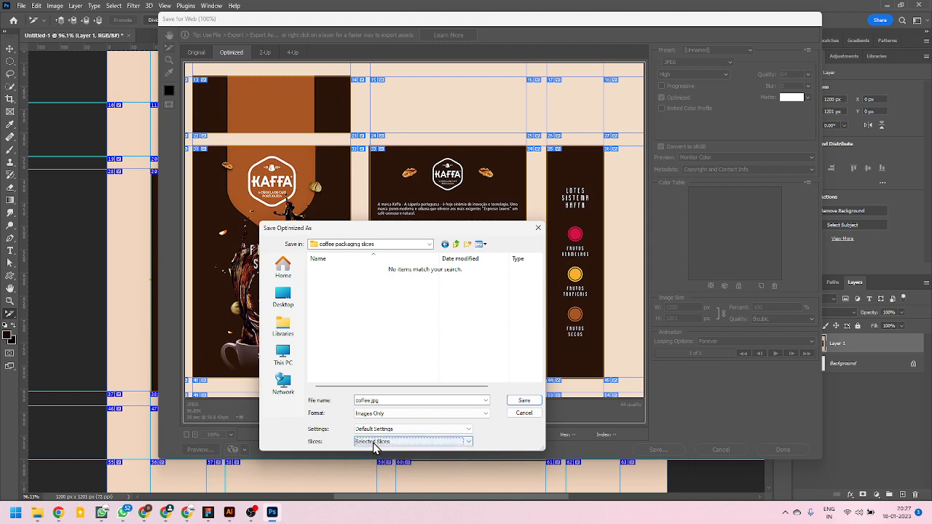
pyautogui.click(523, 400)
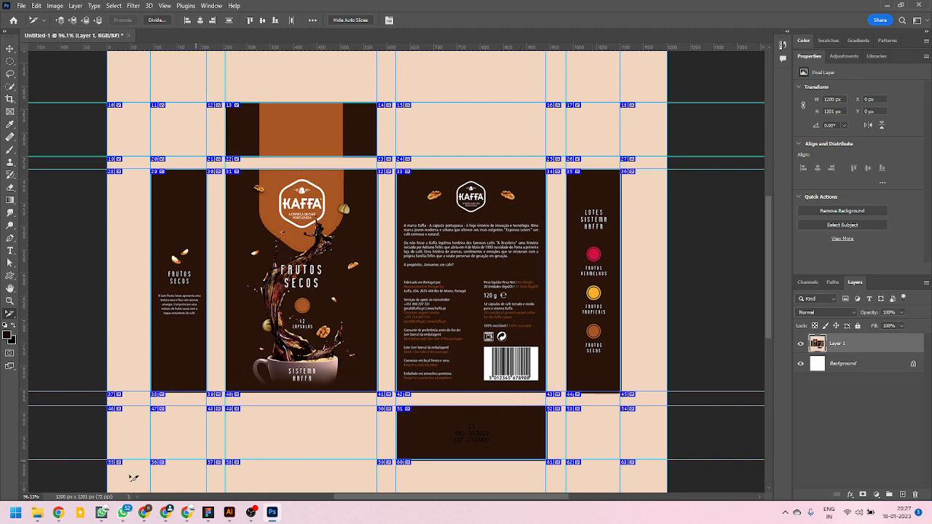
# Switch to File Explorer and open the images folder inside "coffee packaging slices" in the Packaging project folder on the Data (D:) drive.
pyautogui.moveTo(37, 512)
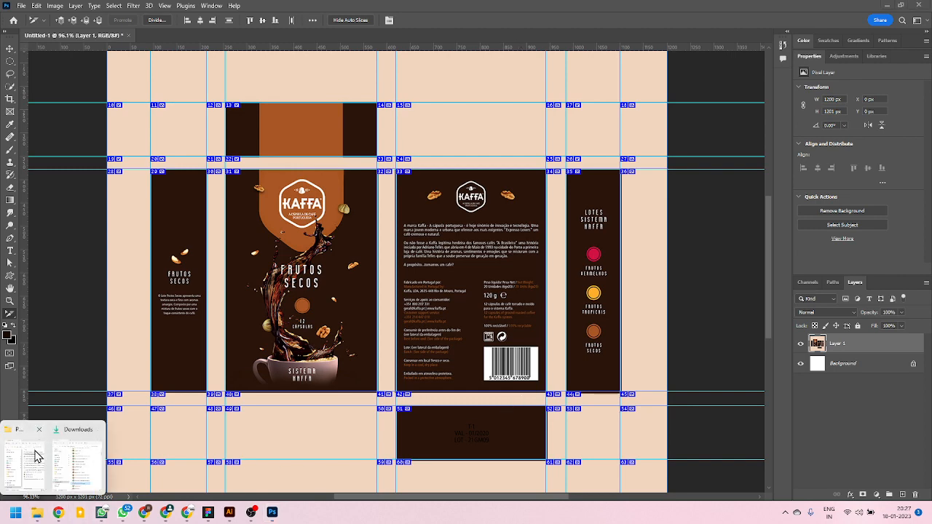
pyautogui.click(80, 461)
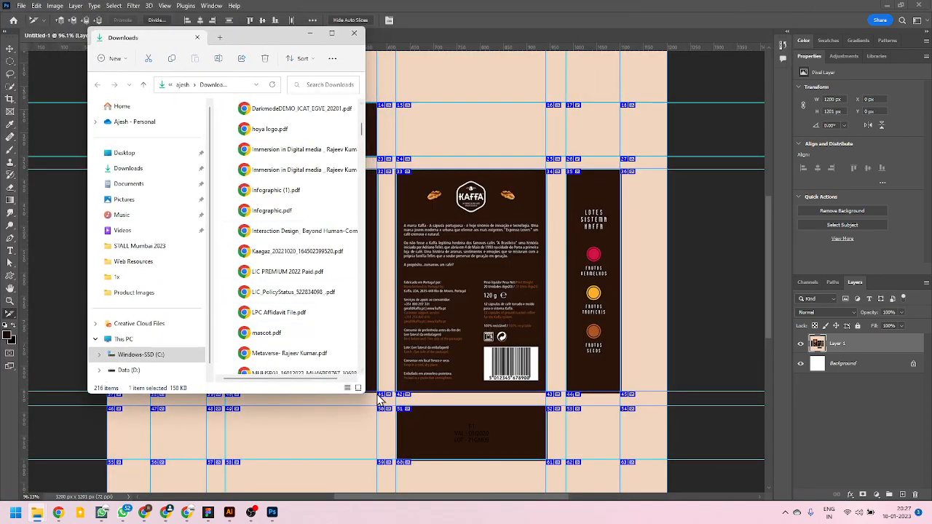
pyautogui.moveTo(363, 391); pyautogui.dragTo(529, 452)
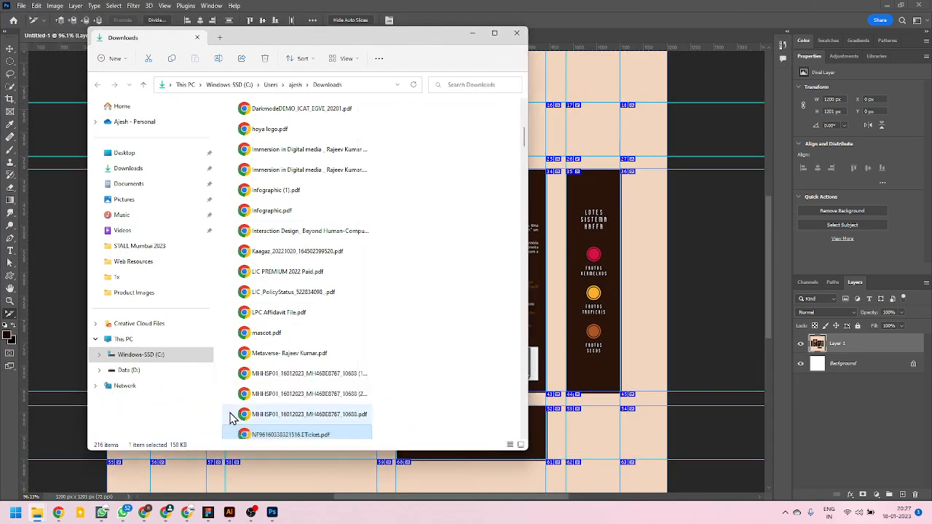
pyautogui.click(146, 371)
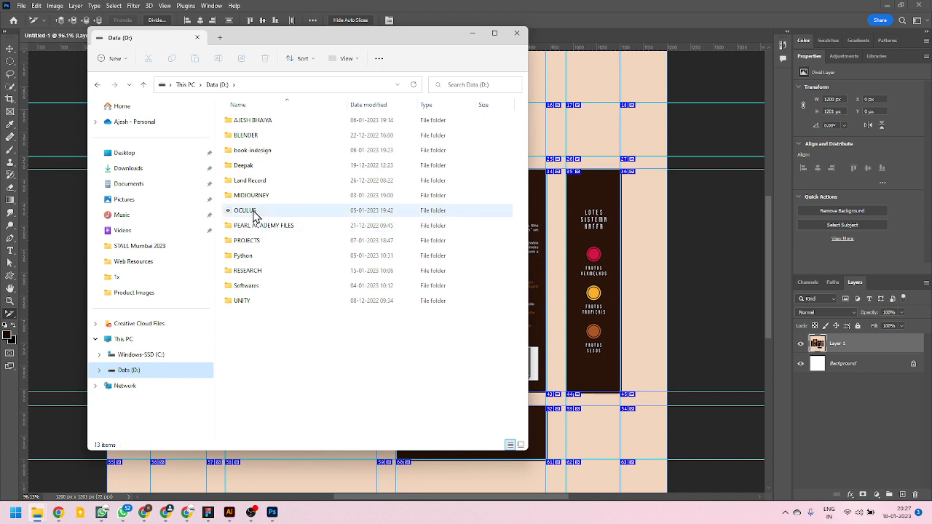
pyautogui.doubleClick(254, 242)
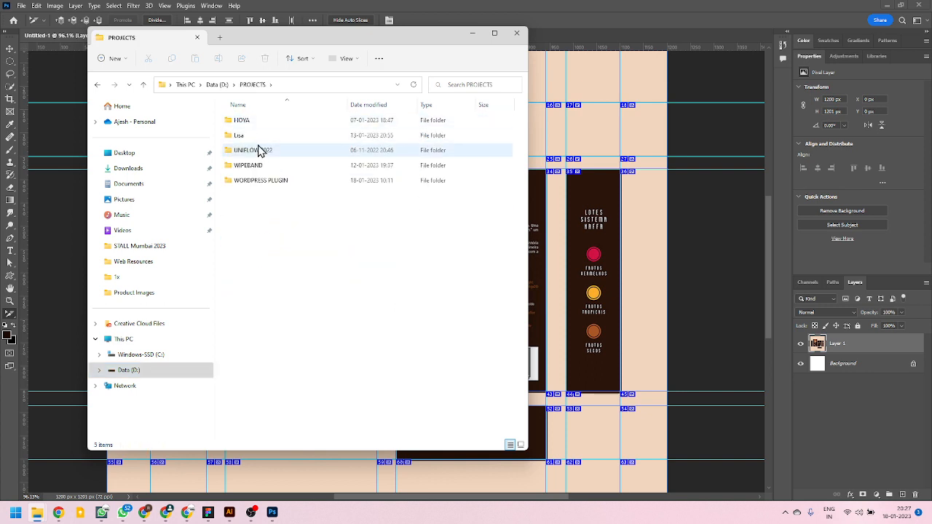
pyautogui.doubleClick(251, 136)
pyautogui.doubleClick(261, 122)
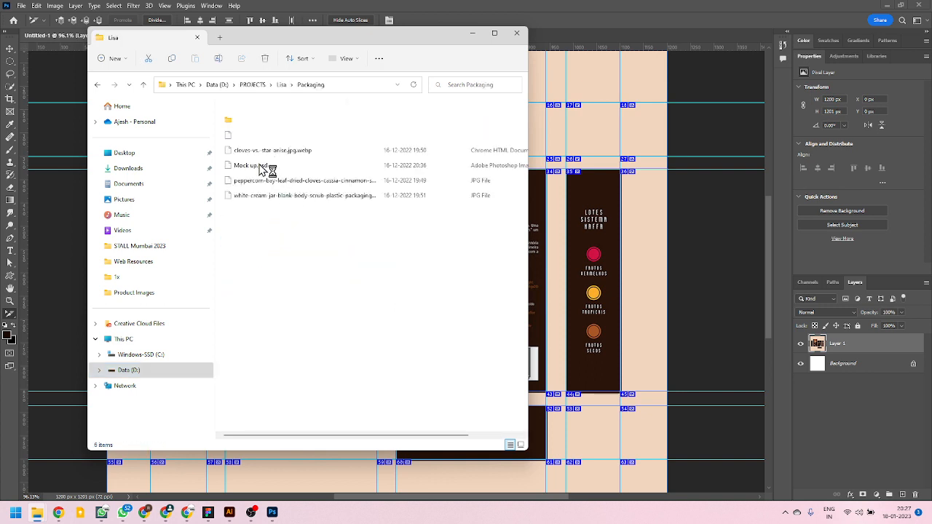
pyautogui.doubleClick(254, 131)
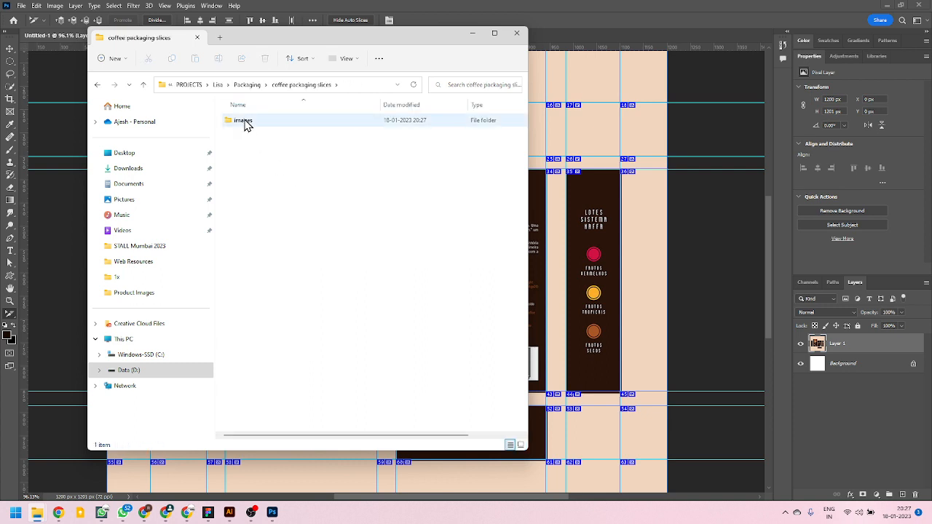
pyautogui.doubleClick(247, 123)
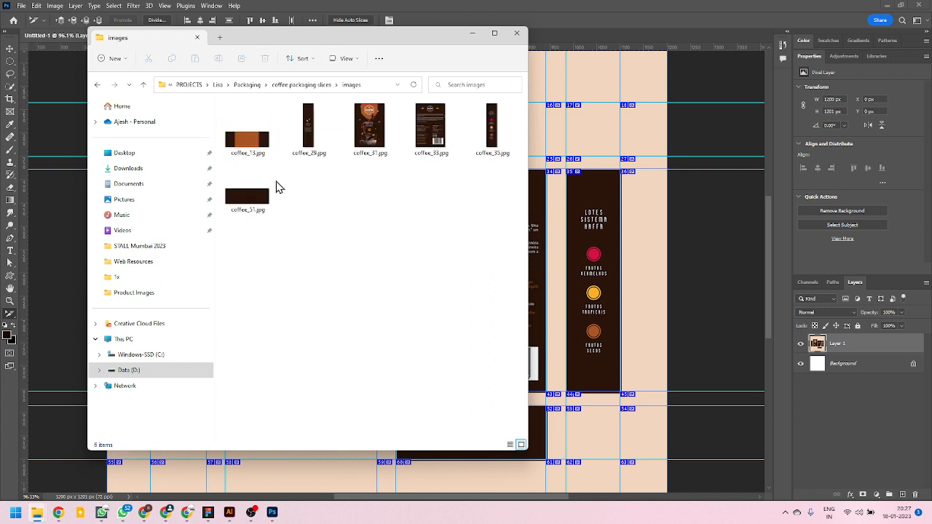
# Select all six exported coffee slice images and enlarge and reposition the File Explorer window so they fit in one row.
pyautogui.moveTo(496, 215); pyautogui.dragTo(245, 108)
pyautogui.moveTo(528, 253); pyautogui.dragTo(574, 338)
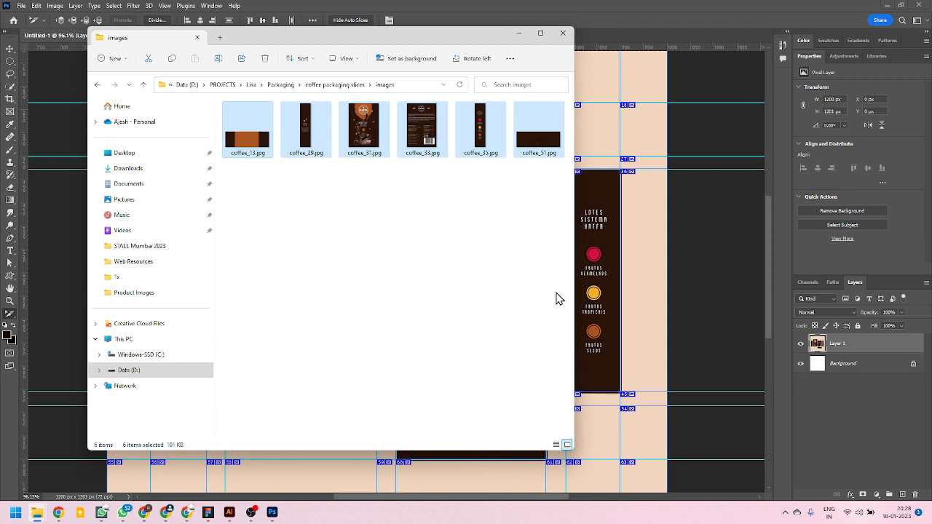
pyautogui.moveTo(411, 35); pyautogui.dragTo(319, 83)
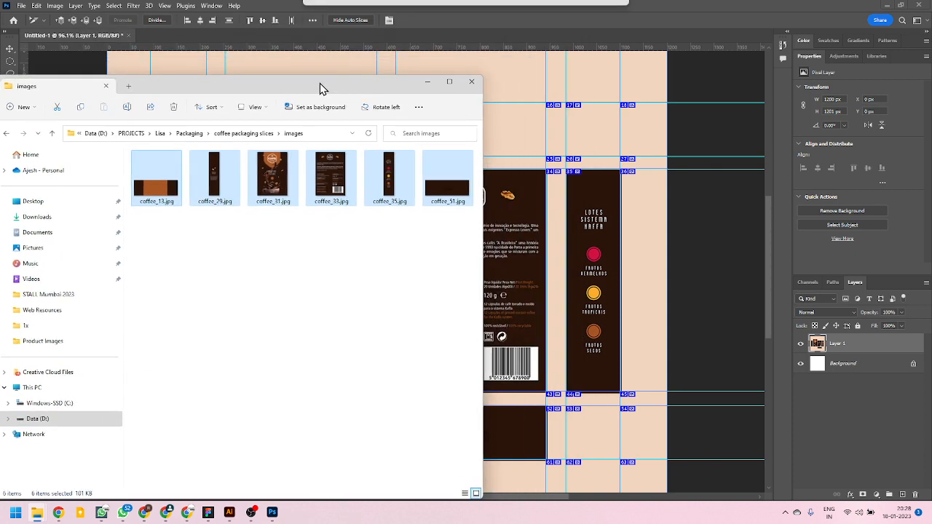
# Quit Photoshop without saving the untitled document and move the File Explorer window aside to uncover the Illustrator dieline.
pyautogui.click(916, 9)
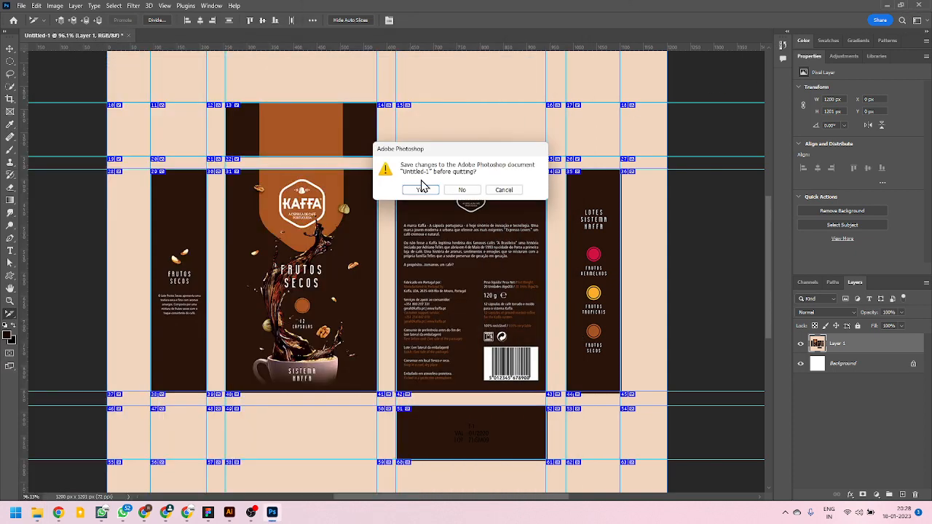
pyautogui.click(463, 190)
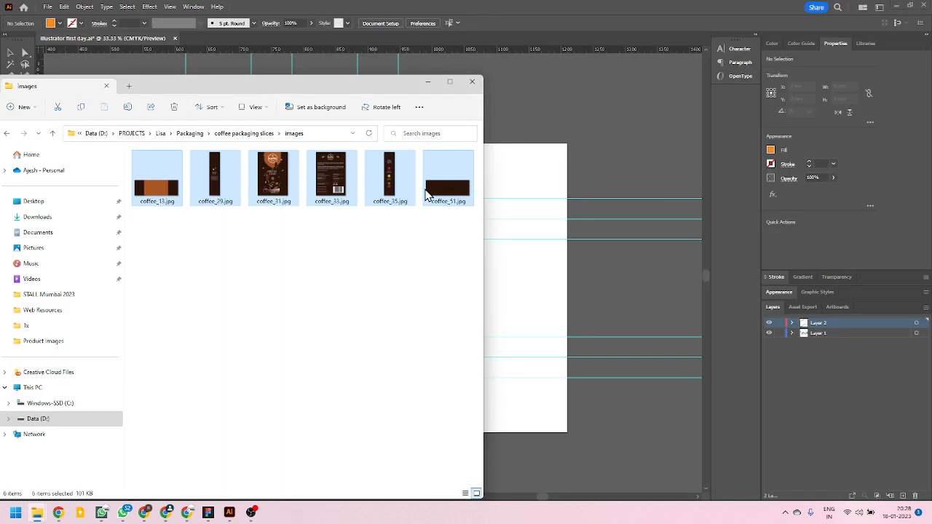
pyautogui.moveTo(410, 94); pyautogui.dragTo(844, 129)
pyautogui.moveTo(922, 299); pyautogui.dragTo(611, 214)
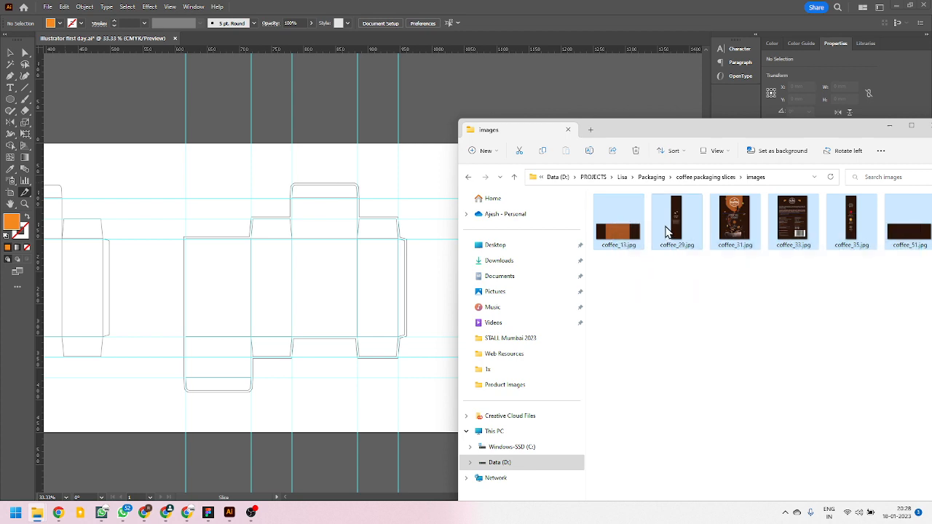
# Place the six selected coffee slice images into the Illustrator document above the box dielines and minimize File Explorer.
pyautogui.moveTo(665, 231); pyautogui.dragTo(427, 109)
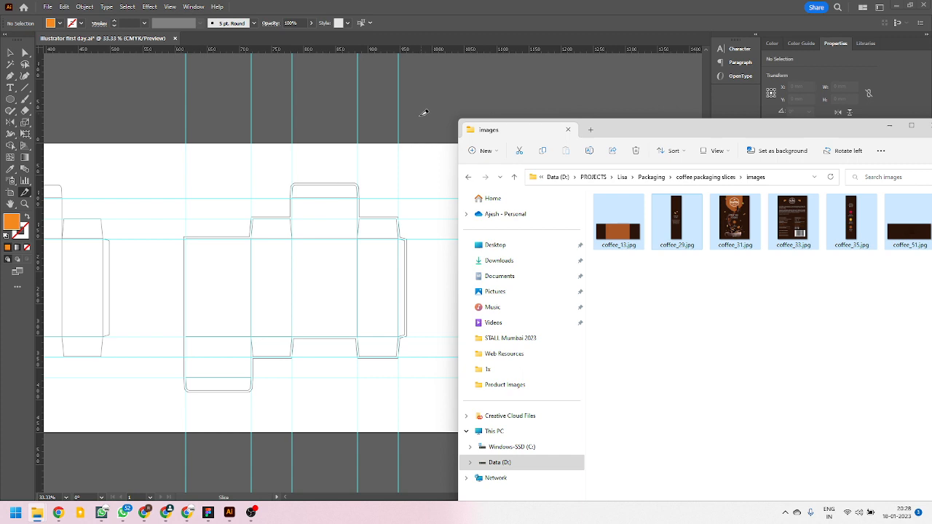
pyautogui.click(424, 113)
pyautogui.moveTo(816, 133); pyautogui.dragTo(566, 223)
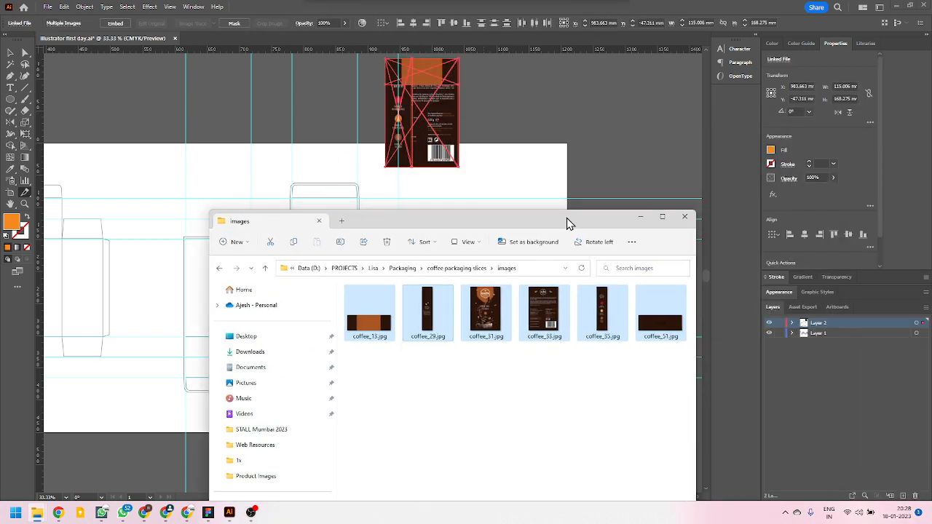
pyautogui.click(641, 217)
pyautogui.press('Escape')
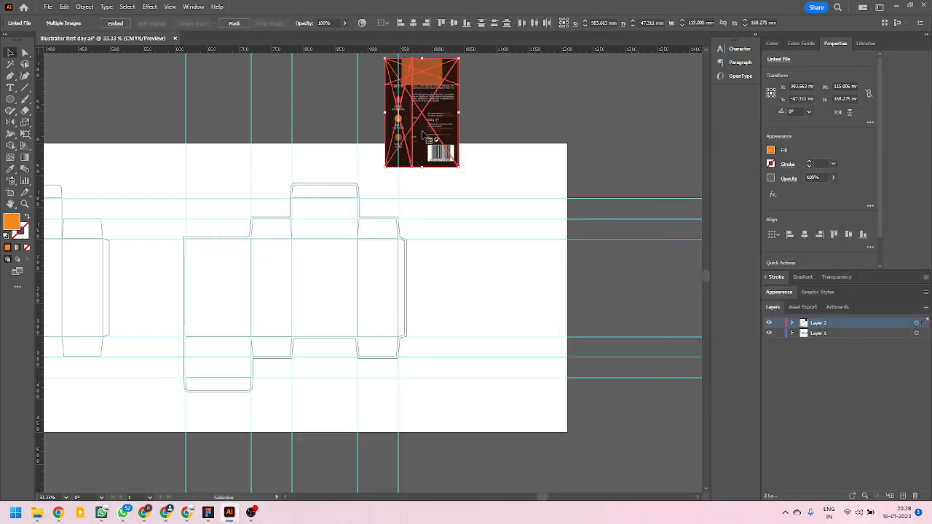
# Shift the stacked coffee images away from the dieline and embed all of them in the document.
pyautogui.scroll(2, 424, 134)
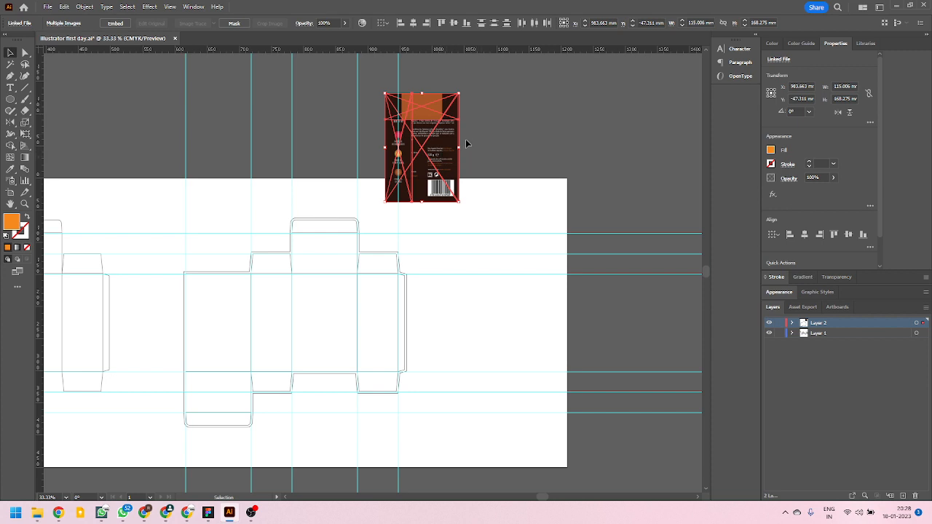
pyautogui.moveTo(436, 142); pyautogui.dragTo(493, 148)
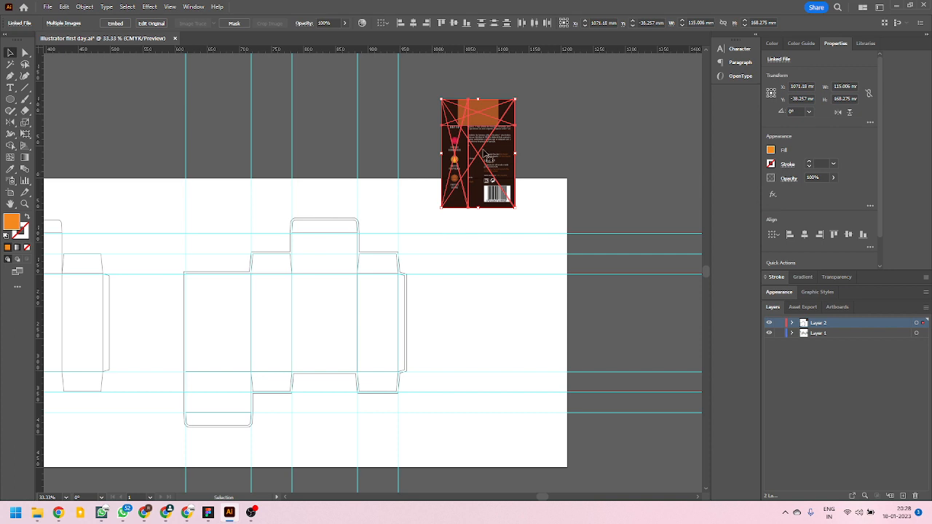
pyautogui.click(116, 25)
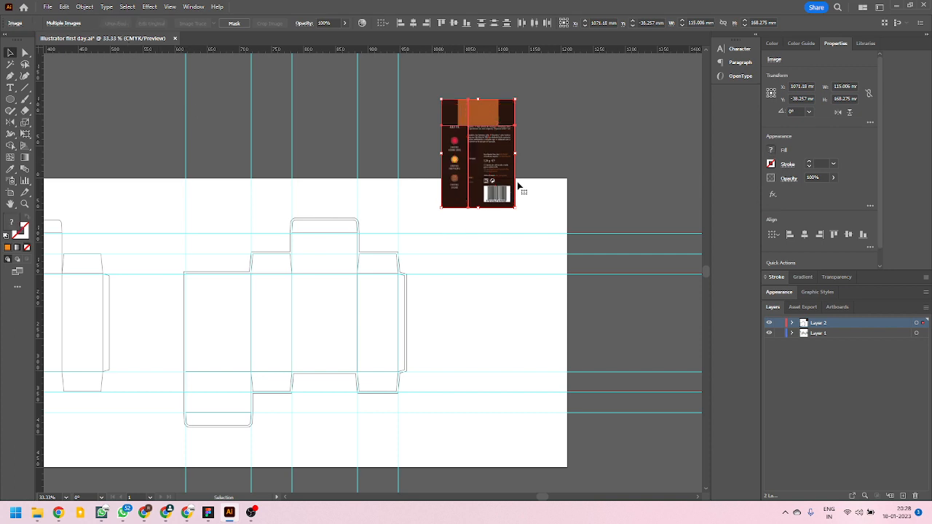
pyautogui.click(548, 153)
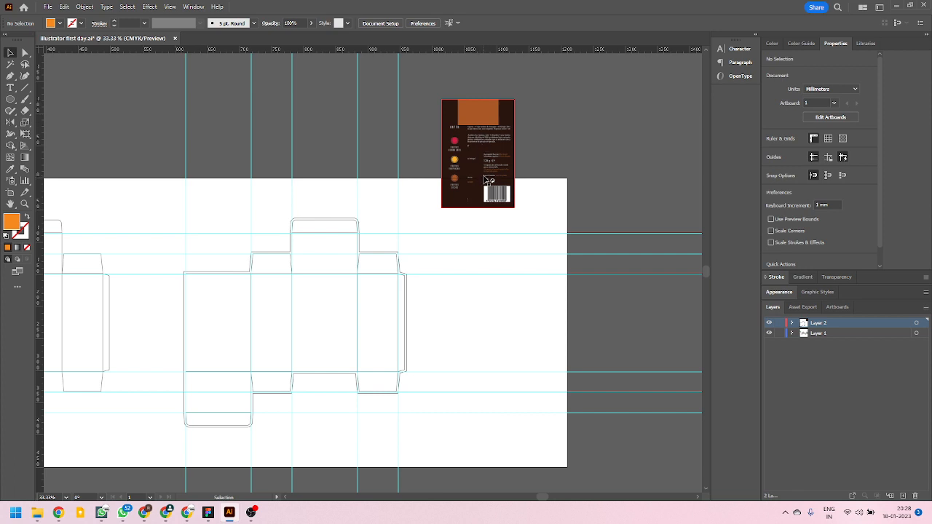
# Spread the stacked images apart around the artboard's upper-right corner so that each of the six panels lies separately.
pyautogui.moveTo(487, 180); pyautogui.dragTo(607, 195)
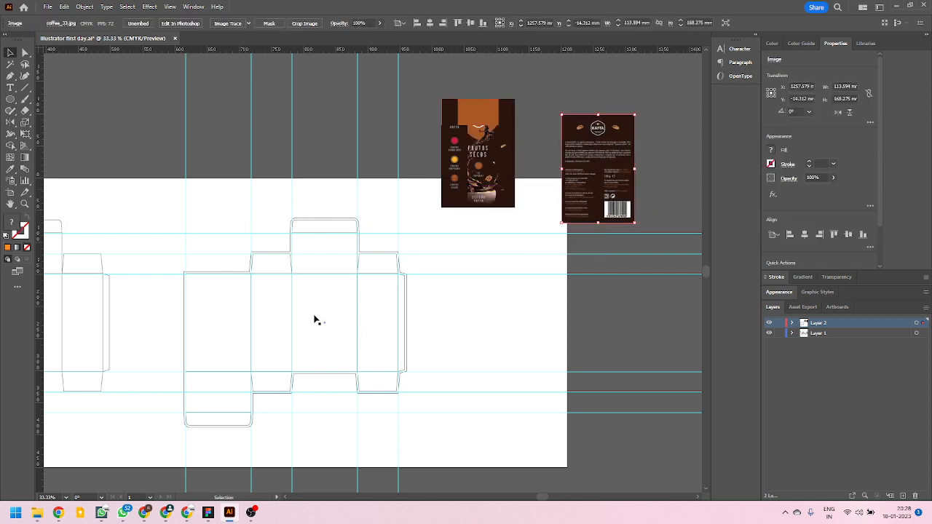
pyautogui.moveTo(502, 170); pyautogui.dragTo(684, 178)
pyautogui.moveTo(471, 119); pyautogui.dragTo(519, 86)
pyautogui.moveTo(422, 120); pyautogui.dragTo(462, 141)
pyautogui.moveTo(431, 187); pyautogui.dragTo(485, 252)
pyautogui.moveTo(423, 178); pyautogui.dragTo(406, 166)
# Hide the guides crossing the two box dielines.
pyautogui.scroll(3, 279, 327)
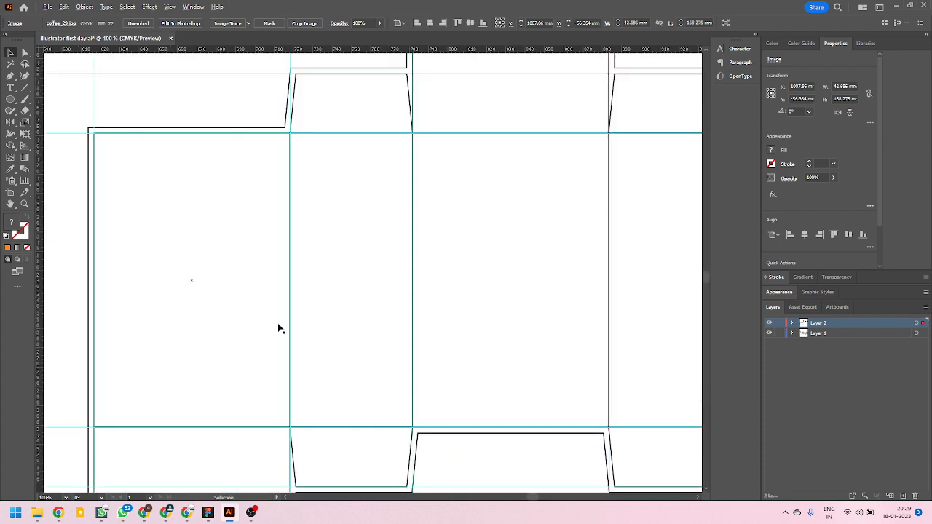
pyautogui.scroll(-5, 275, 251)
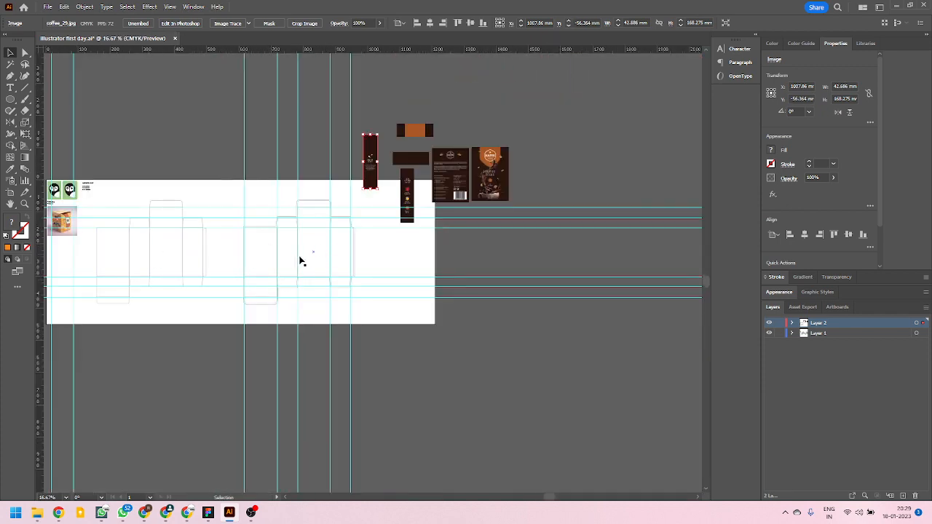
pyautogui.scroll(3, 102, 267)
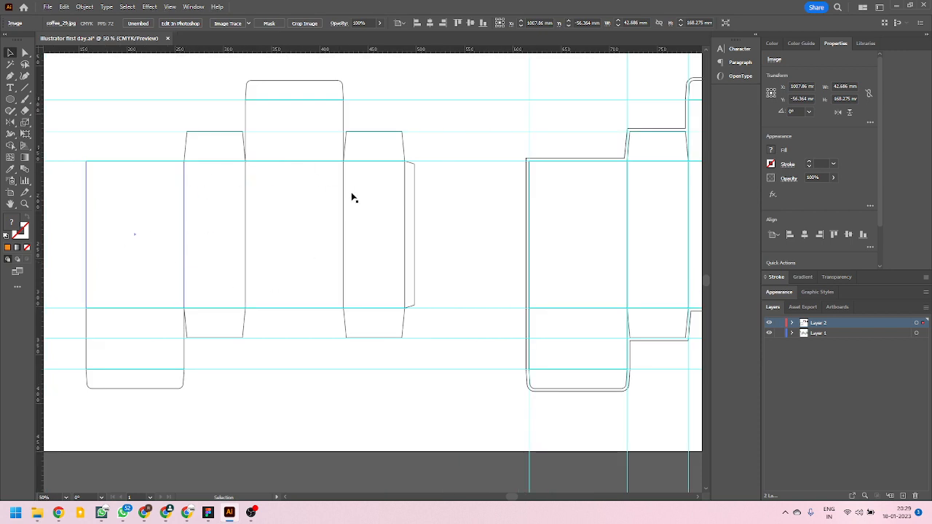
pyautogui.scroll(-4, 231, 266)
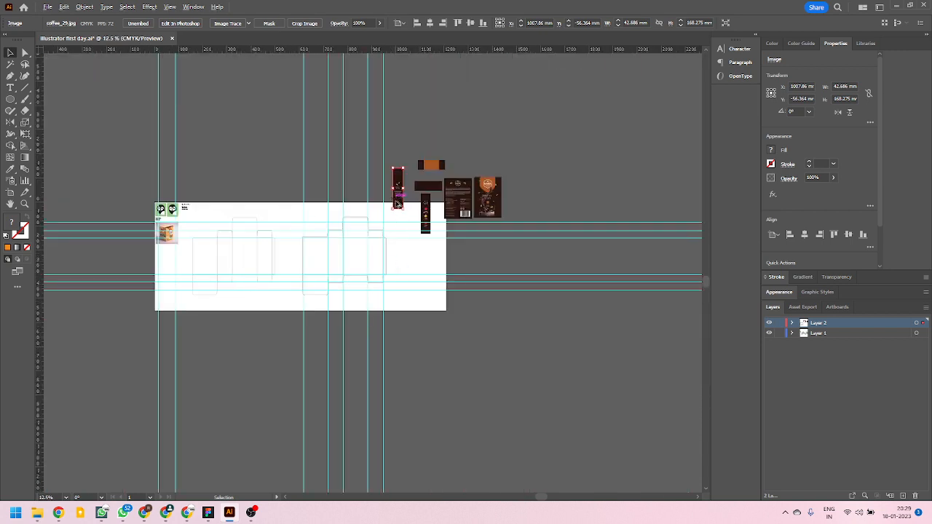
pyautogui.scroll(2, 397, 202)
pyautogui.scroll(-2, 329, 295)
pyautogui.scroll(-1, 225, 328)
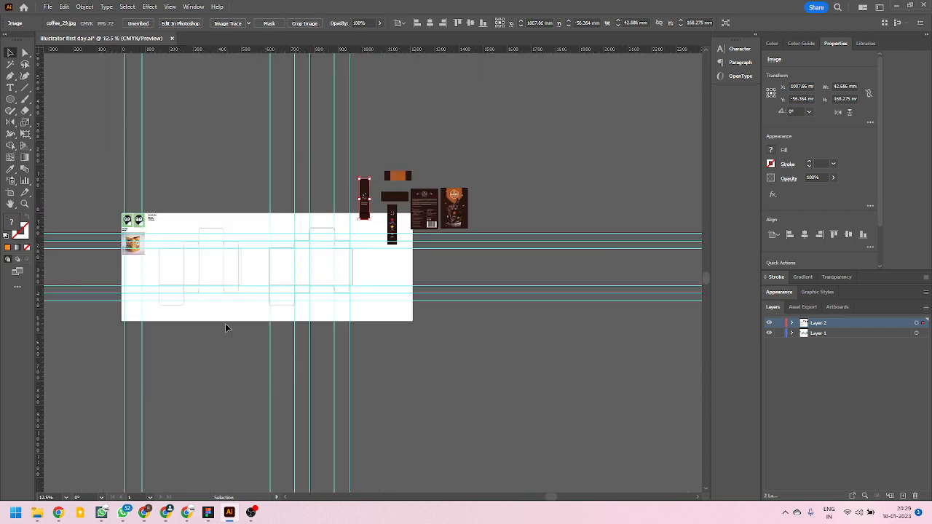
pyautogui.scroll(2, 188, 319)
pyautogui.scroll(1, 384, 276)
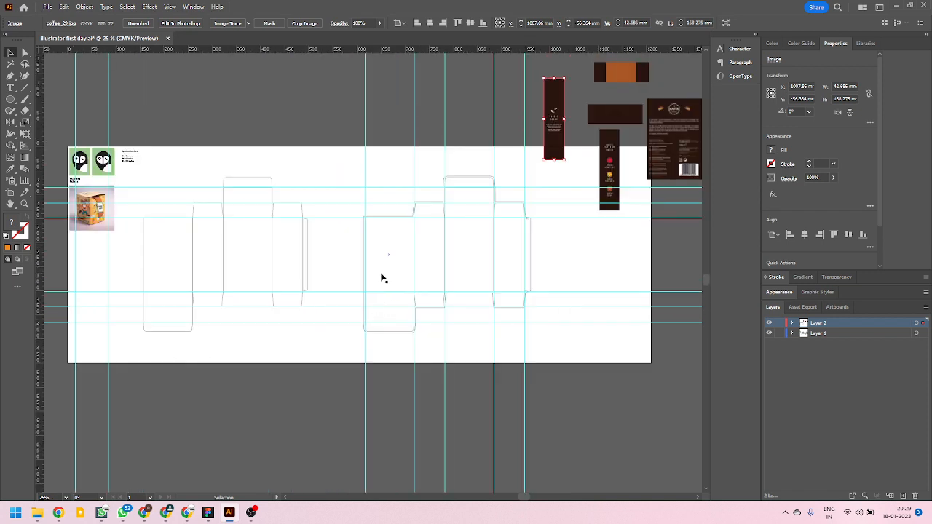
pyautogui.hotkey('ctrl', ';')
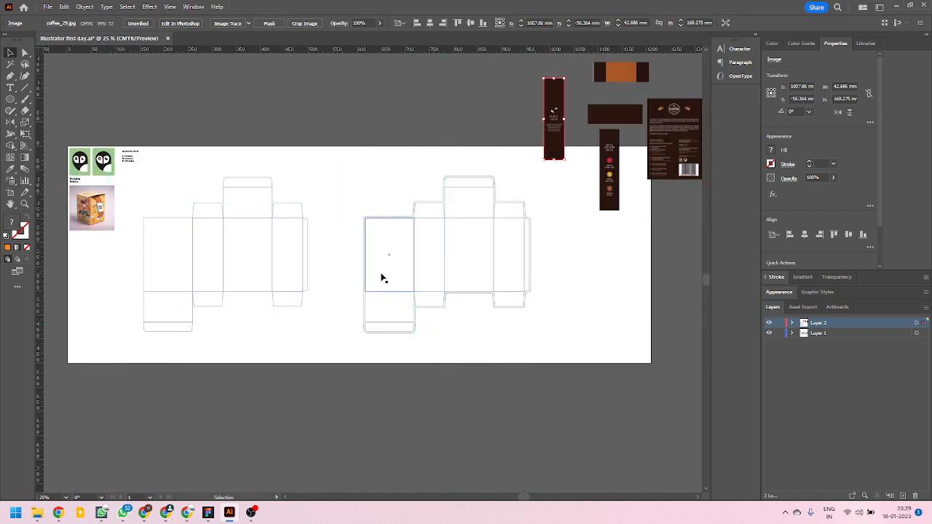
# Move the Kaffa front panel image down beside the artboard's right edge and apply a mask to it.
pyautogui.scroll(-1, 302, 286)
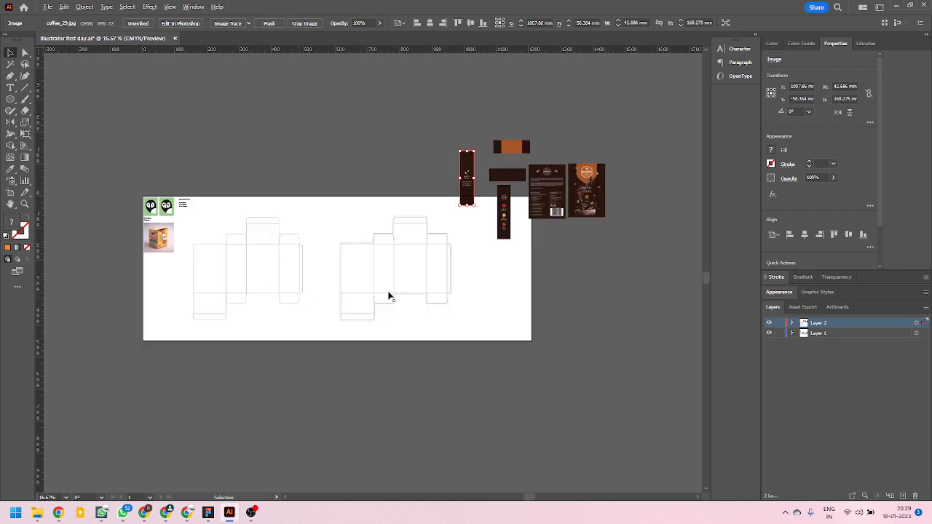
pyautogui.scroll(2, 500, 246)
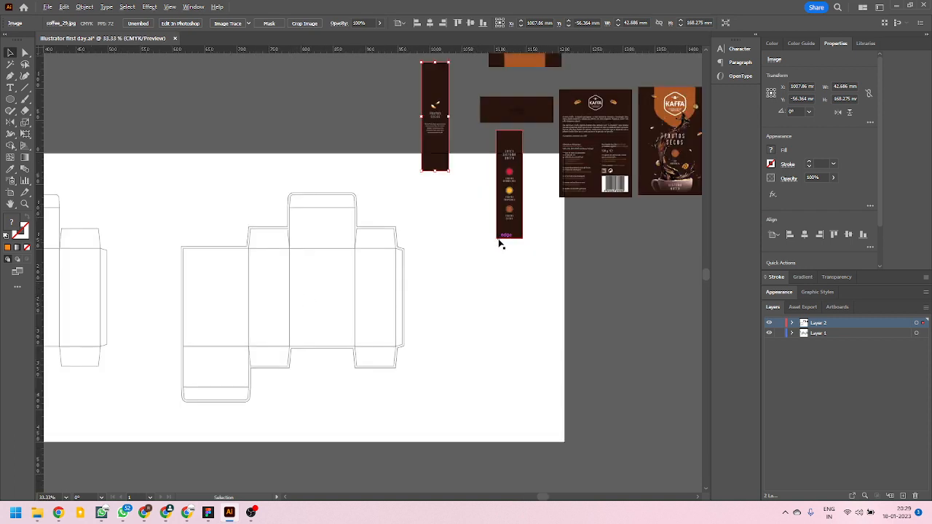
pyautogui.scroll(-2, 486, 217)
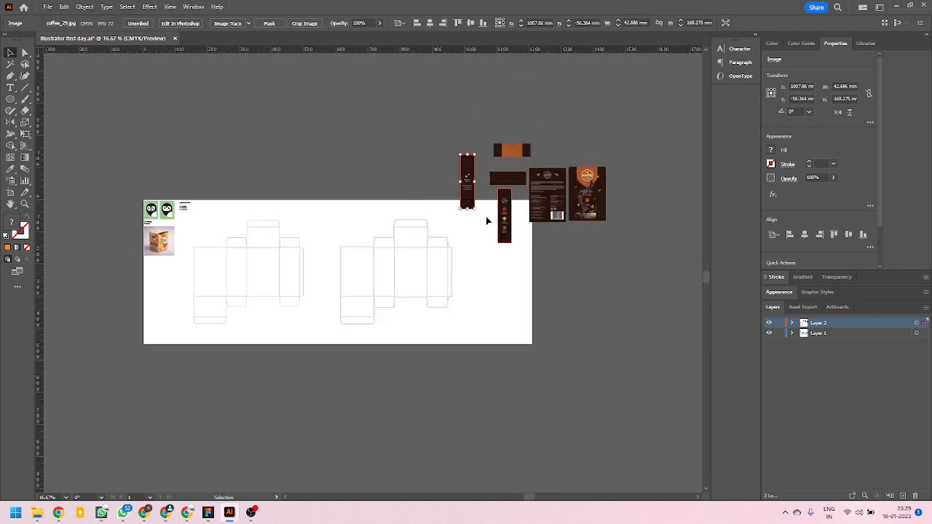
pyautogui.scroll(1, 489, 251)
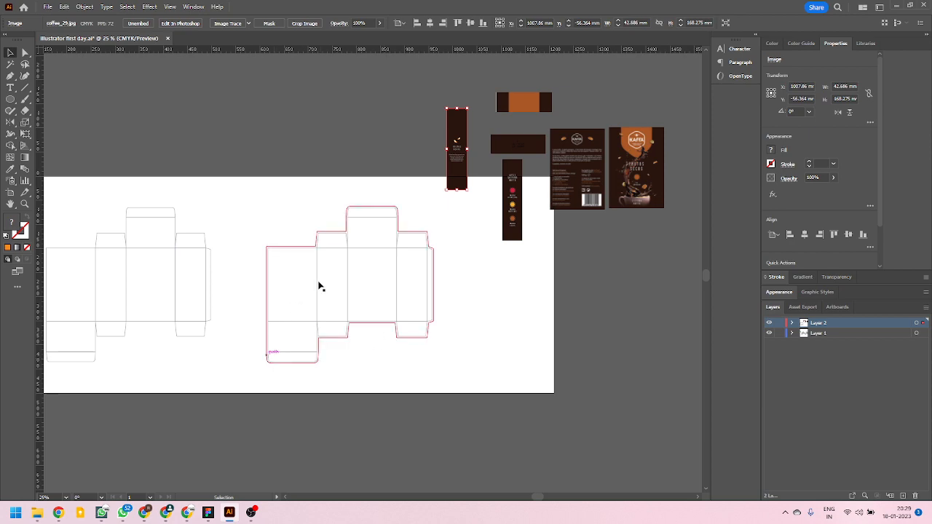
pyautogui.scroll(3, 510, 255)
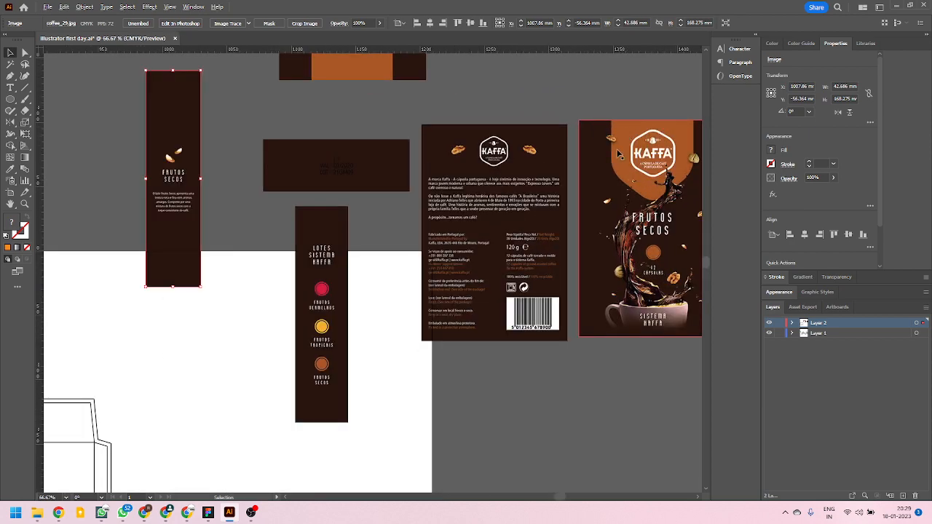
pyautogui.scroll(-2, 554, 236)
pyautogui.scroll(1, 554, 236)
pyautogui.moveTo(492, 219); pyautogui.dragTo(412, 357)
pyautogui.scroll(2, 376, 396)
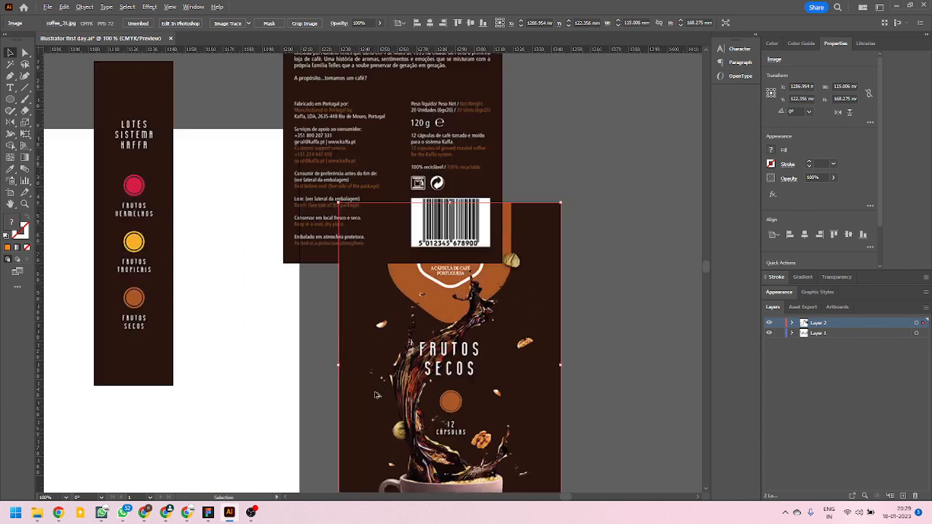
pyautogui.click(269, 22)
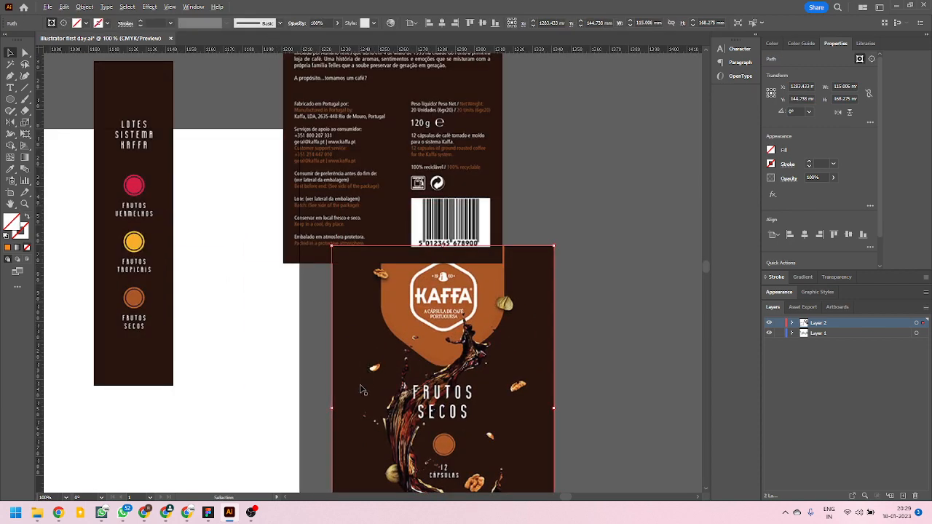
# Line up the Lotes Sistema Kaffa side panel and the back panel edge to edge, to the right of the front panel.
pyautogui.scroll(4, 356, 383)
pyautogui.moveTo(257, 474); pyautogui.dragTo(261, 475)
pyautogui.scroll(-5, 257, 366)
pyautogui.moveTo(299, 166); pyautogui.dragTo(564, 153)
pyautogui.moveTo(131, 239); pyautogui.dragTo(437, 362)
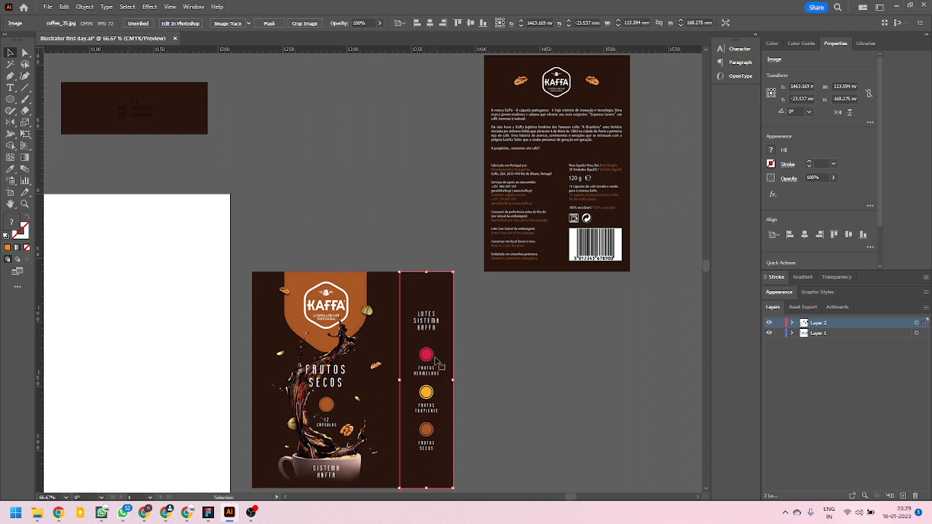
pyautogui.scroll(-2, 382, 362)
pyautogui.moveTo(477, 294); pyautogui.dragTo(461, 384)
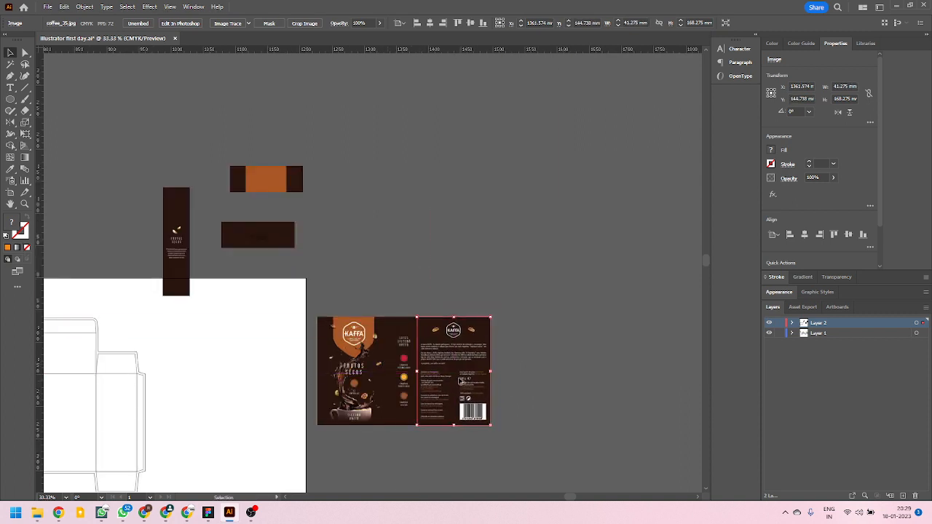
# Inspect the joined front, side and back panels and compare their order with the panels of both box dielines.
pyautogui.scroll(4, 407, 418)
pyautogui.scroll(-3, 410, 412)
pyautogui.scroll(2, 272, 346)
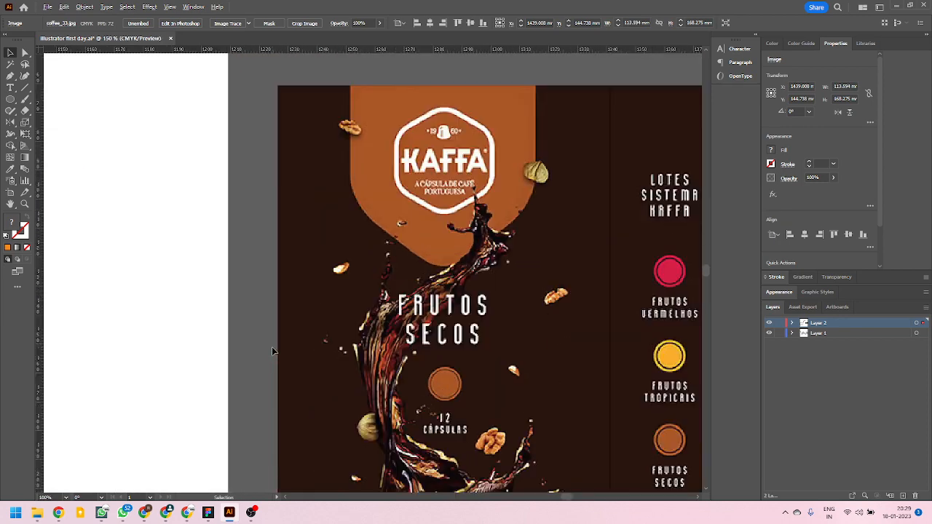
pyautogui.scroll(-2, 271, 347)
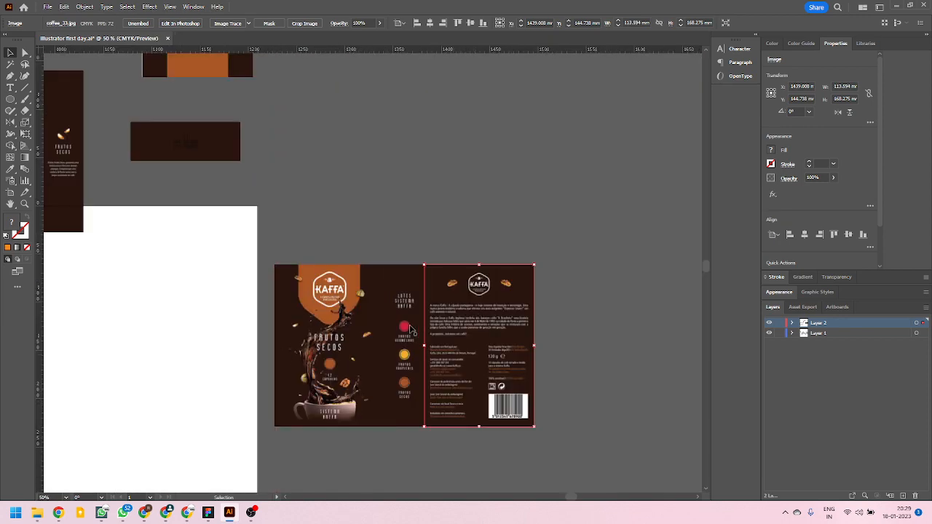
pyautogui.hscroll(-10, 170, 308)
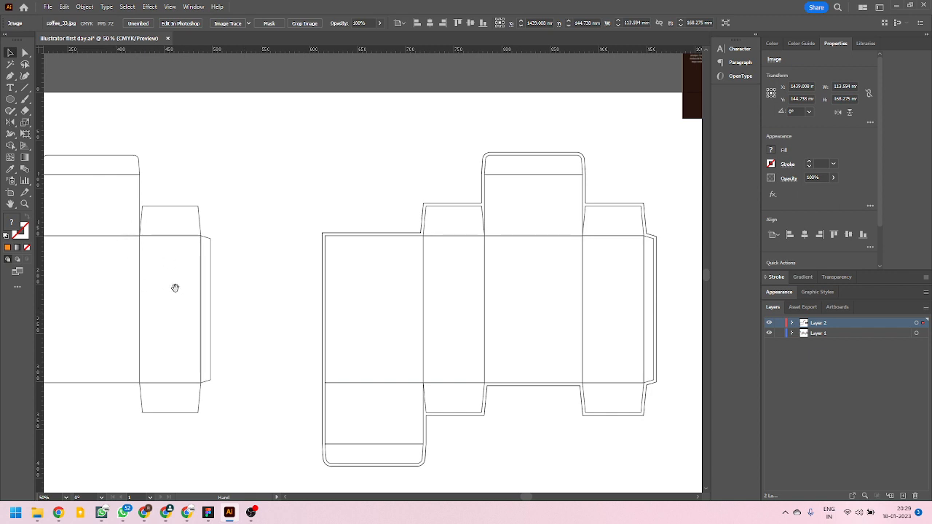
pyautogui.moveTo(441, 279); pyautogui.dragTo(495, 309)
pyautogui.moveTo(80, 332); pyautogui.dragTo(216, 328)
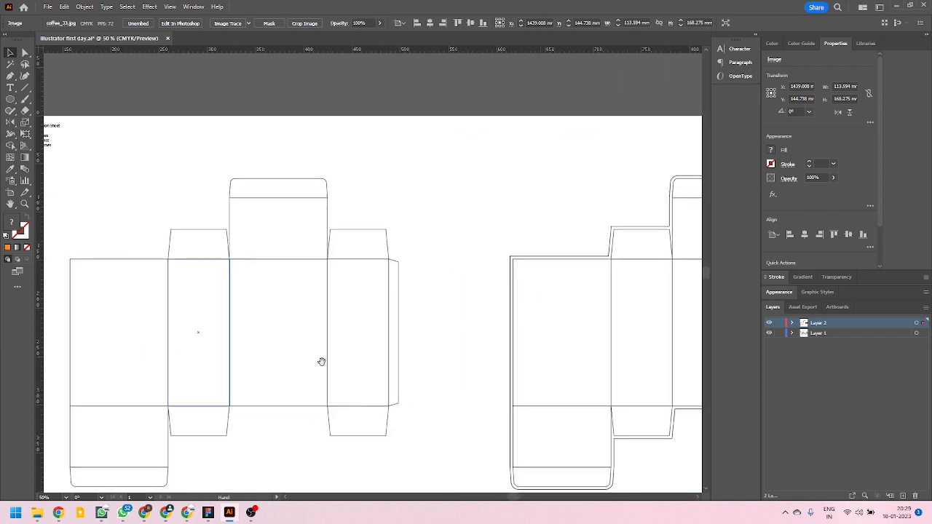
pyautogui.moveTo(567, 276); pyautogui.dragTo(113, 370)
pyautogui.moveTo(466, 321); pyautogui.dragTo(109, 294)
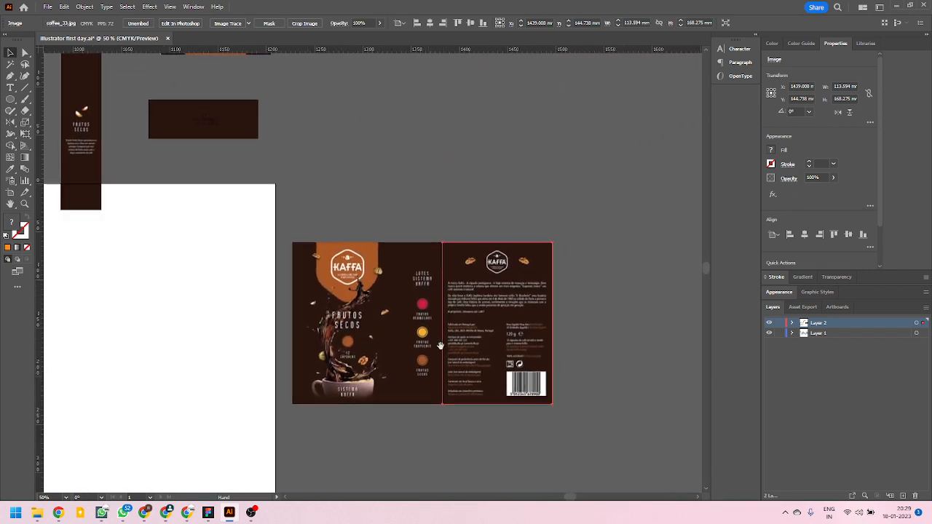
# Move the Frutos Secos side panel flush against the right edge of the back panel, completing the row.
pyautogui.click(456, 226)
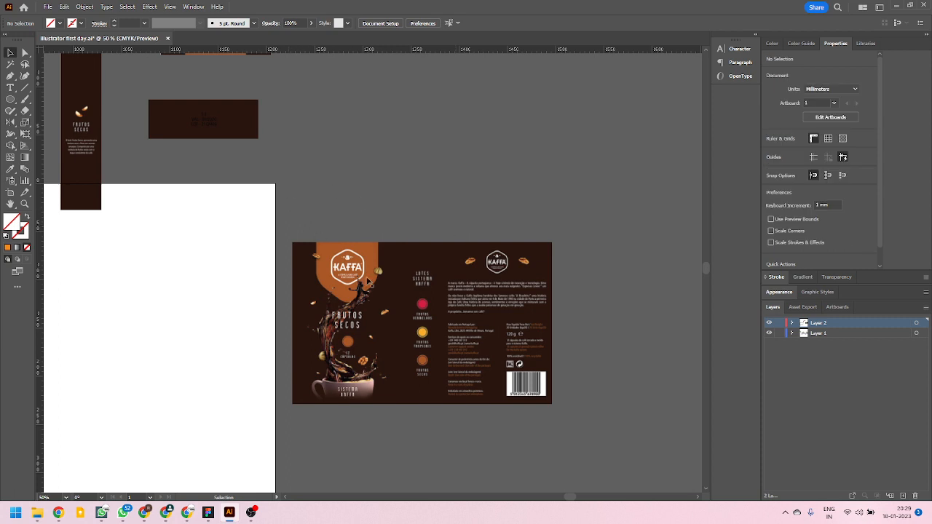
pyautogui.scroll(2, 313, 273)
pyautogui.moveTo(80, 177); pyautogui.dragTo(570, 372)
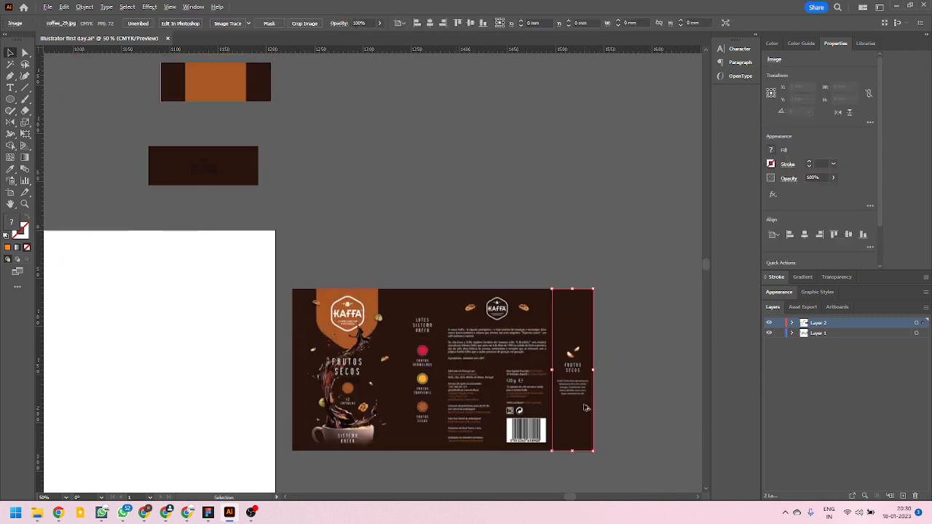
pyautogui.scroll(3, 584, 408)
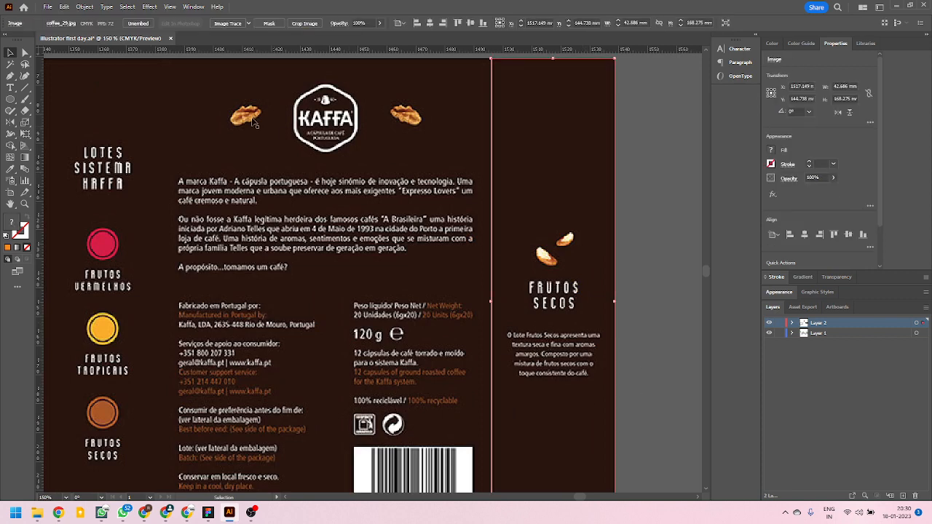
# Mask the Frutos Secos side panel image, trim its left edge to about 42 mm wide, and butt it against the back panel.
pyautogui.click(274, 24)
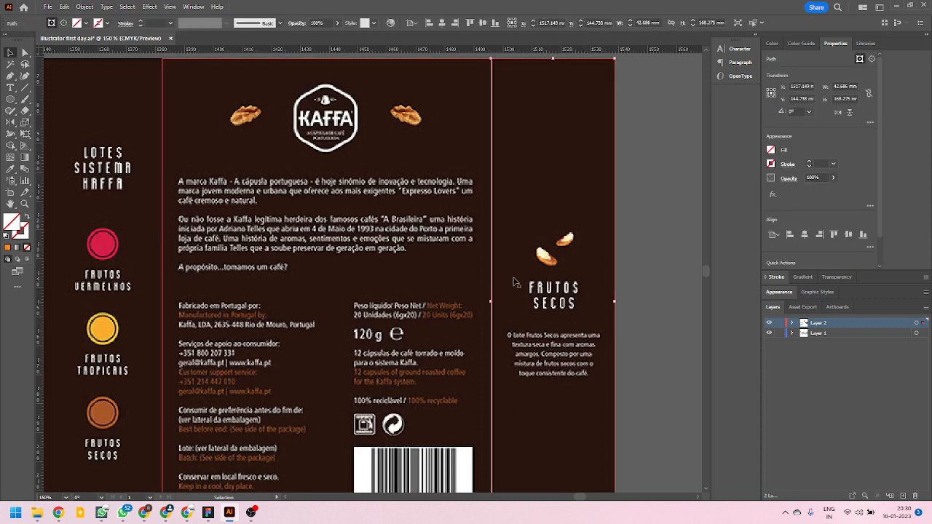
pyautogui.moveTo(491, 302); pyautogui.dragTo(495, 302)
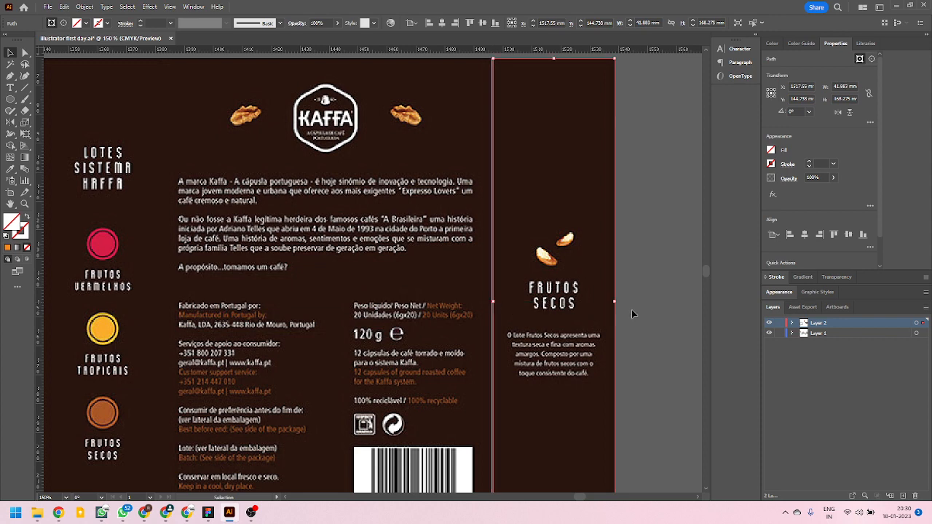
pyautogui.click(632, 310)
pyautogui.click(580, 333)
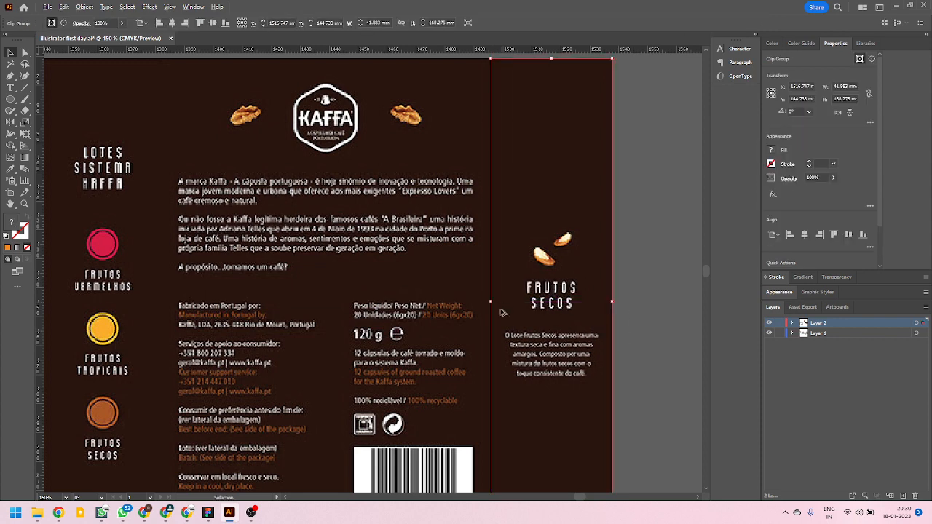
# Move the plain dark flap panel onto the top edge of the back panel.
pyautogui.scroll(-3, 507, 313)
pyautogui.click(212, 128)
pyautogui.moveTo(187, 117); pyautogui.dragTo(481, 220)
pyautogui.click(384, 175)
# Move the orange-centred flap panel onto the top edge of the Kaffa front panel, aligning their left edges.
pyautogui.scroll(-2, 532, 175)
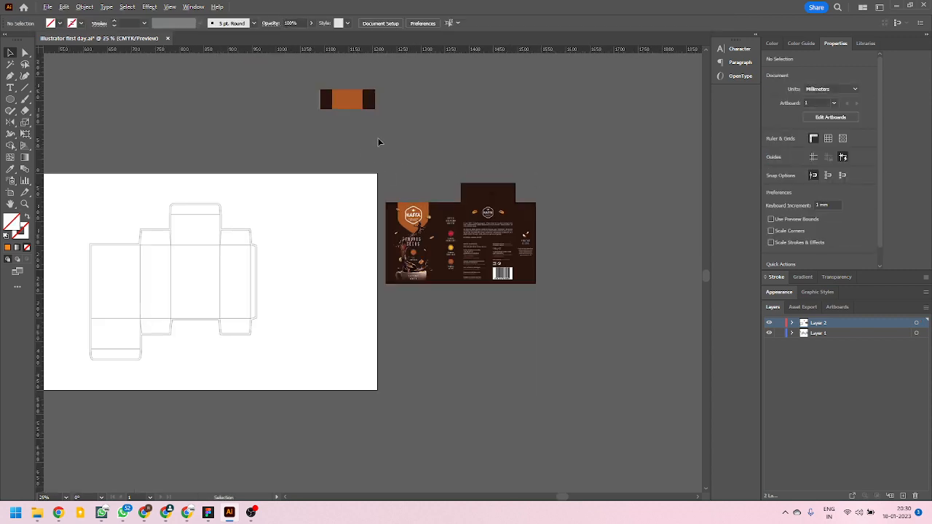
pyautogui.moveTo(366, 106); pyautogui.dragTo(433, 200)
pyautogui.scroll(1, 433, 200)
pyautogui.scroll(7, 426, 201)
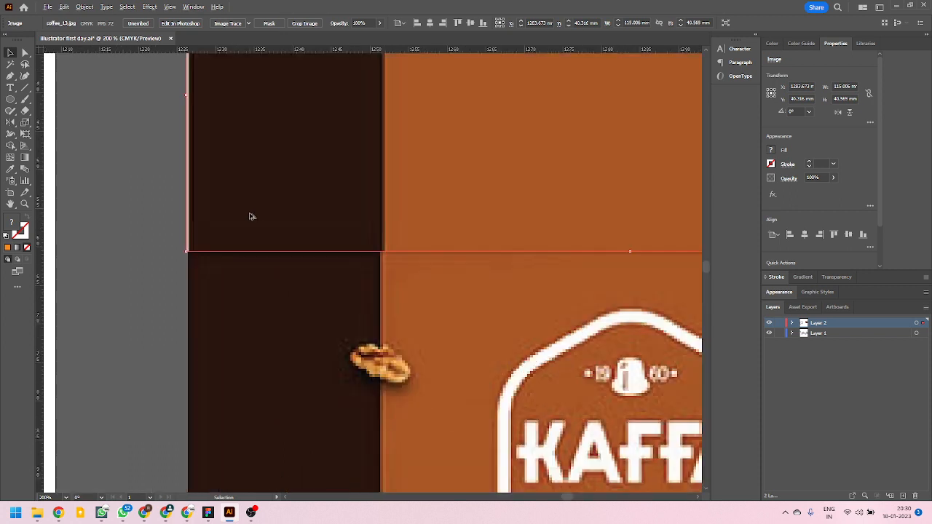
pyautogui.moveTo(223, 231)
pyautogui.mouseDown()
pyautogui.moveTo(223, 221)
pyautogui.moveTo(214, 224)
pyautogui.mouseUp()
pyautogui.scroll(-3, 201, 258)
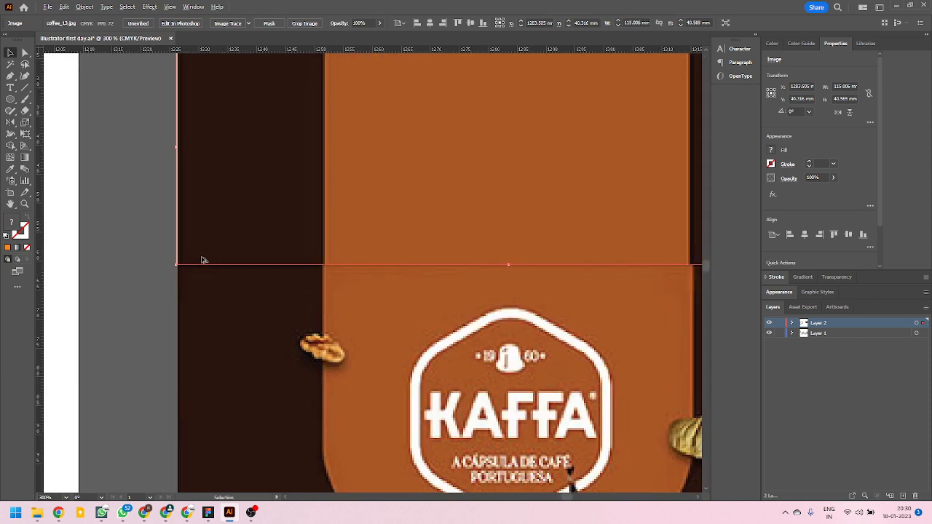
# Mask the orange-centred flap image and trim its left edge to line up with the front panel.
pyautogui.scroll(4, 665, 241)
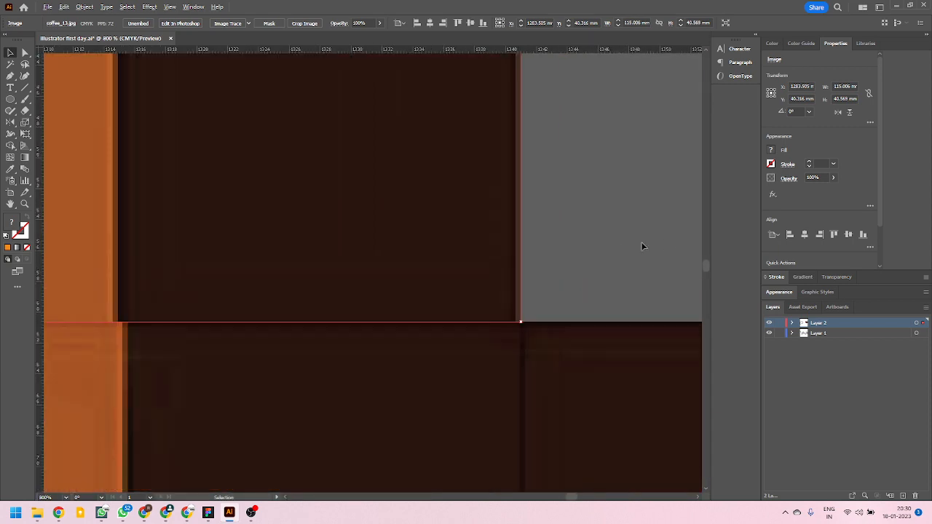
pyautogui.scroll(-4, 641, 243)
pyautogui.scroll(1, 261, 258)
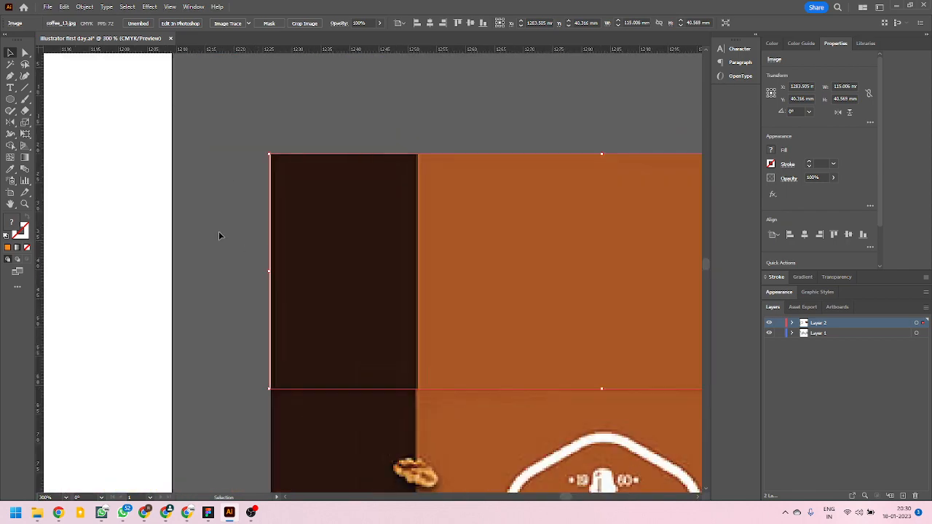
pyautogui.click(268, 23)
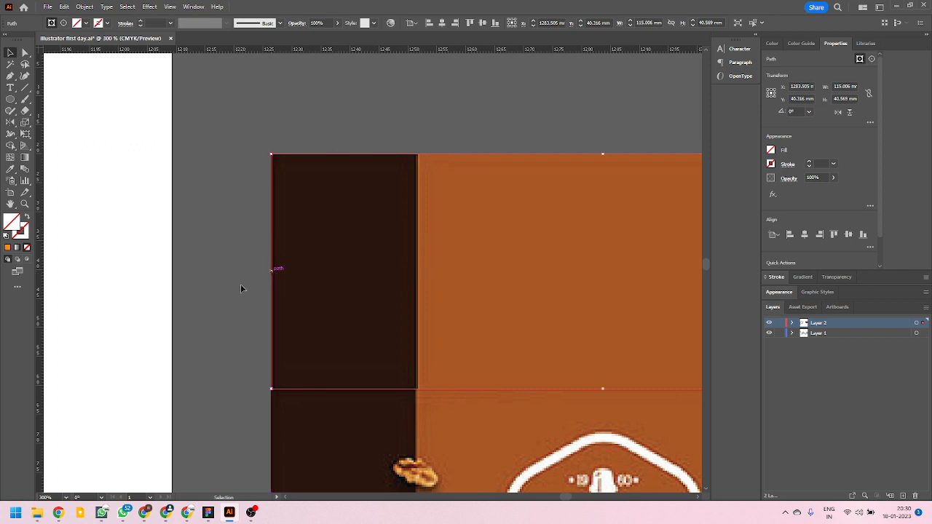
pyautogui.click(217, 286)
# Relocate the plain dark flap panel from above the back panel to the bottom edge of the front panel.
pyautogui.scroll(-7, 217, 287)
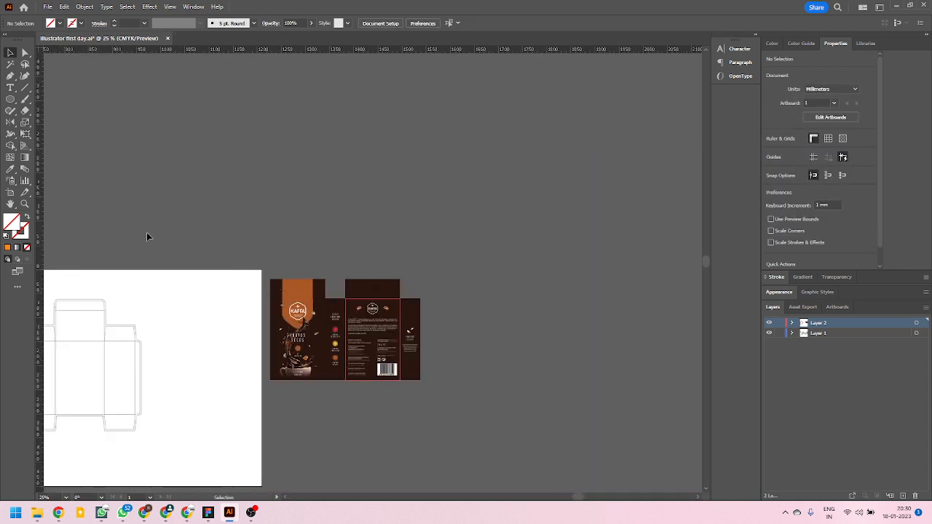
pyautogui.scroll(2, 309, 366)
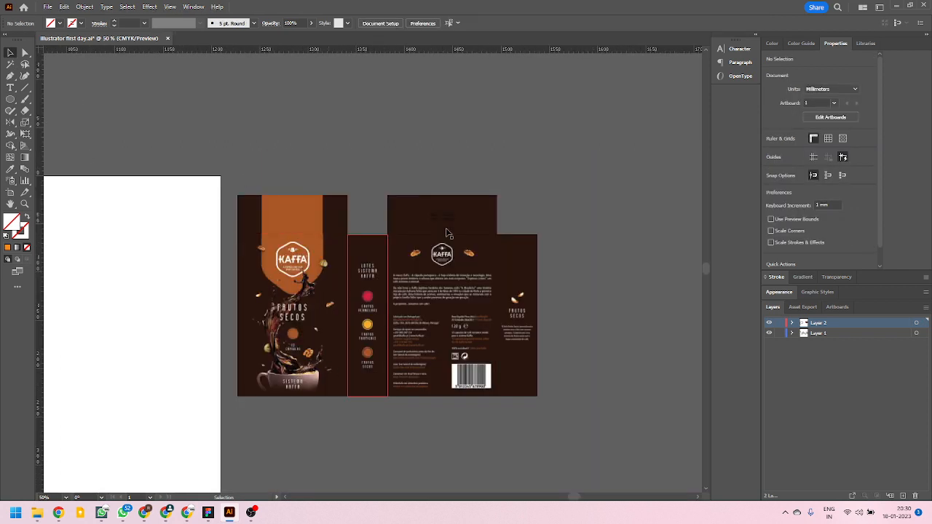
pyautogui.scroll(-3, 539, 310)
pyautogui.scroll(1, 503, 337)
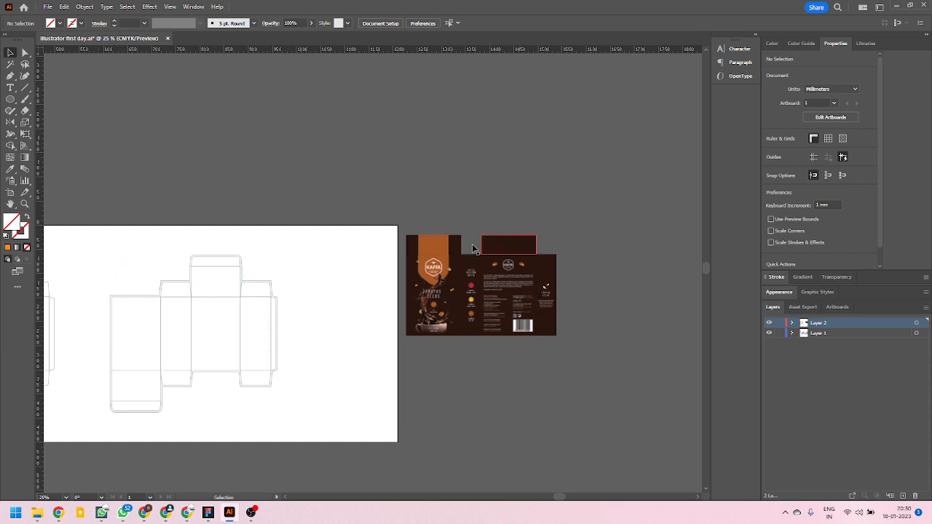
pyautogui.scroll(2, 477, 259)
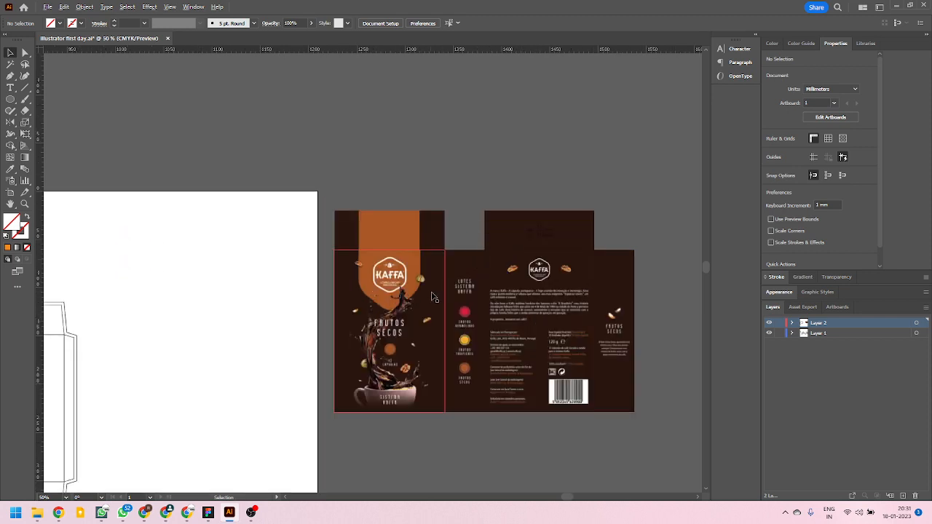
pyautogui.scroll(-1, 415, 261)
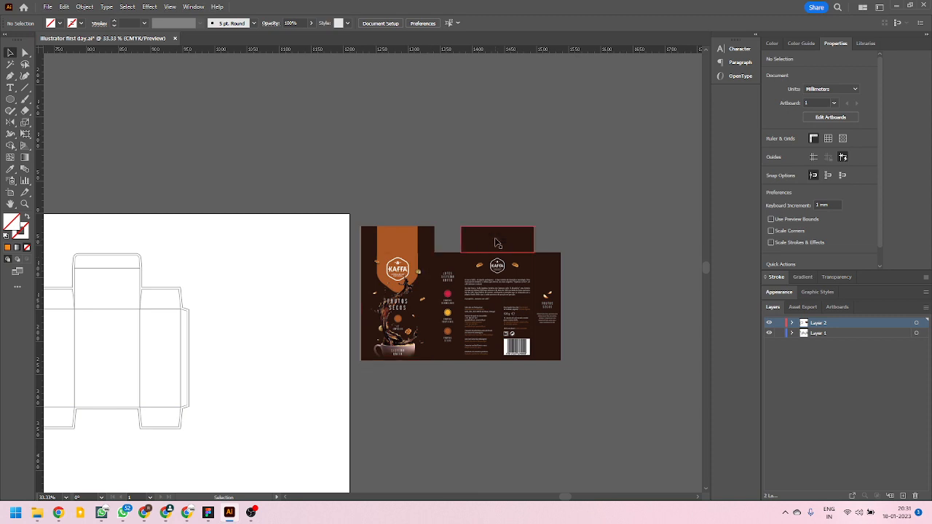
pyautogui.moveTo(493, 239); pyautogui.dragTo(386, 375)
pyautogui.scroll(4, 385, 373)
pyautogui.moveTo(331, 362); pyautogui.dragTo(340, 365)
pyautogui.scroll(-2, 289, 370)
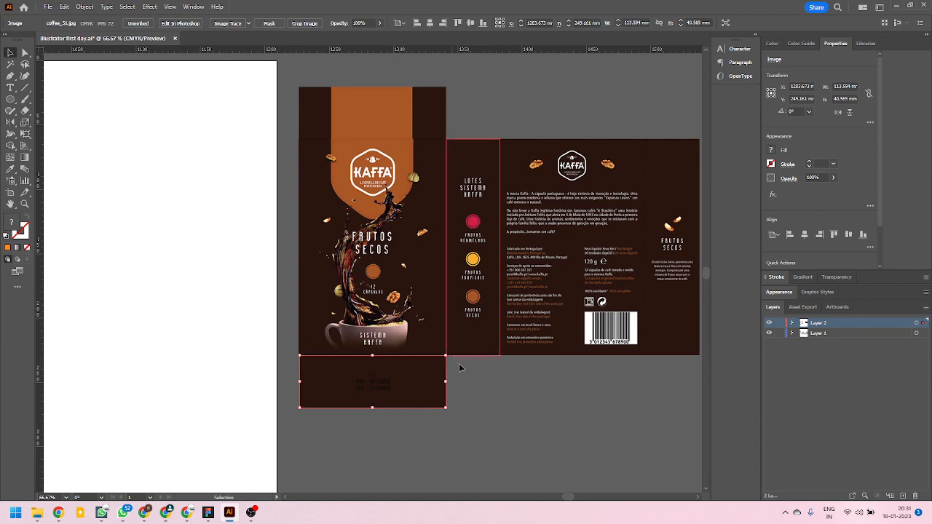
# Copy the orange-centred flap onto the back panel's top edge and delete the original above the front panel.
pyautogui.scroll(-2, 443, 373)
pyautogui.scroll(3, 393, 215)
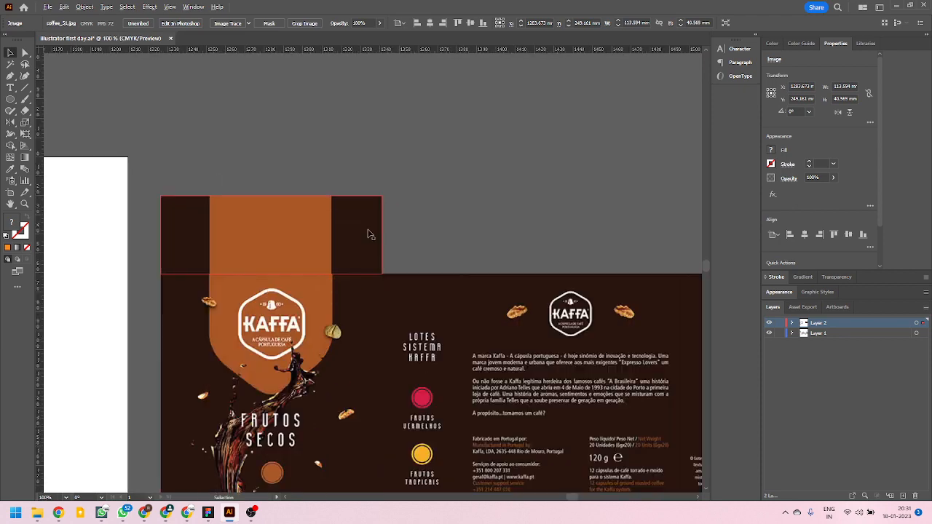
pyautogui.moveTo(339, 229); pyautogui.dragTo(530, 215)
pyautogui.scroll(-3, 390, 282)
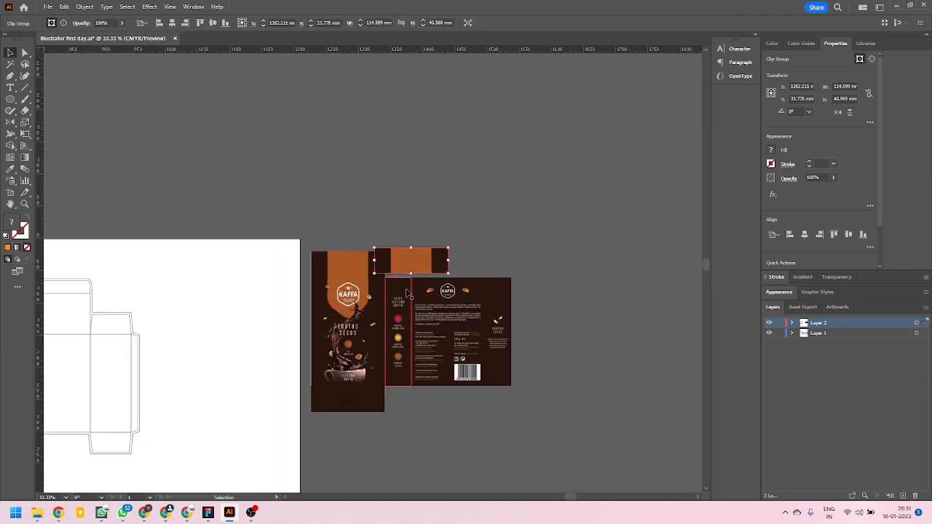
pyautogui.click(346, 264)
pyautogui.press('Delete')
pyautogui.scroll(3, 412, 294)
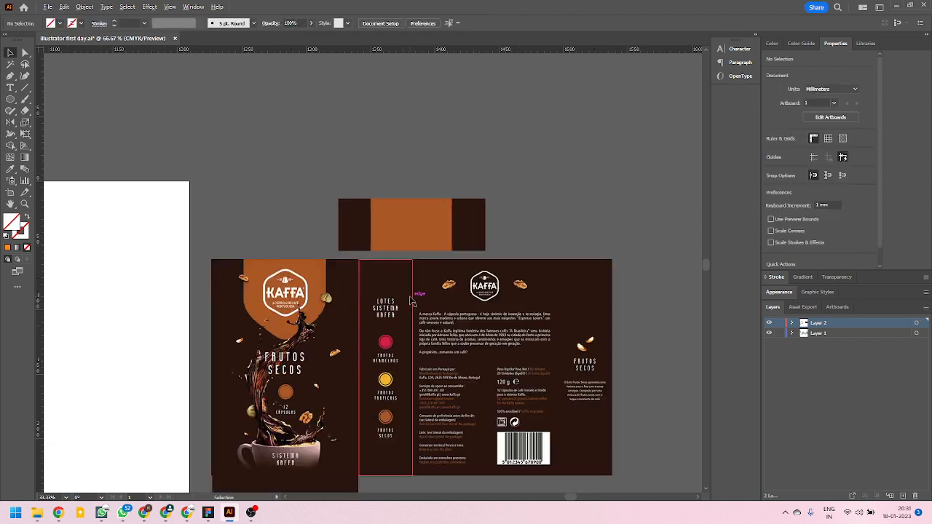
pyautogui.moveTo(430, 202); pyautogui.dragTo(533, 200)
pyautogui.scroll(-4, 439, 232)
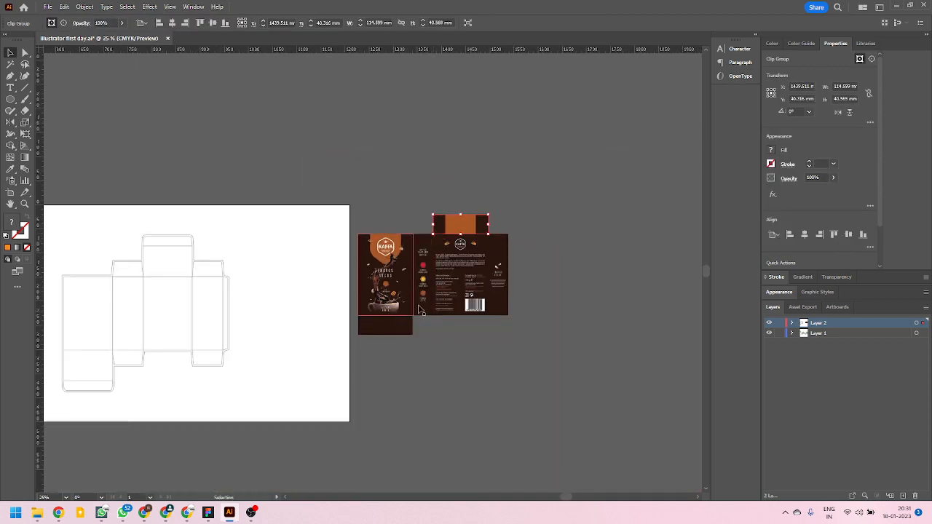
# Hide Layer 1, select all the assembled Kaffa panels and group them.
pyautogui.click(770, 333)
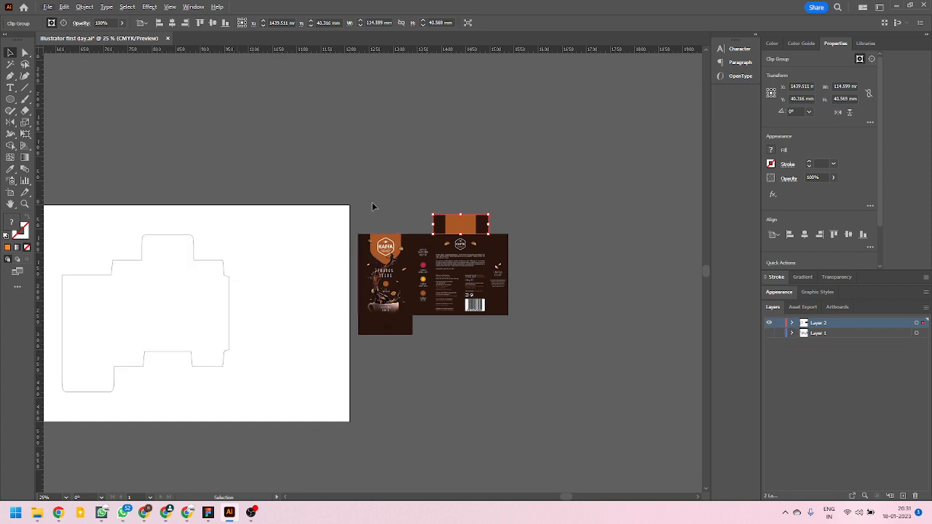
pyautogui.click(409, 311)
pyautogui.press('a')
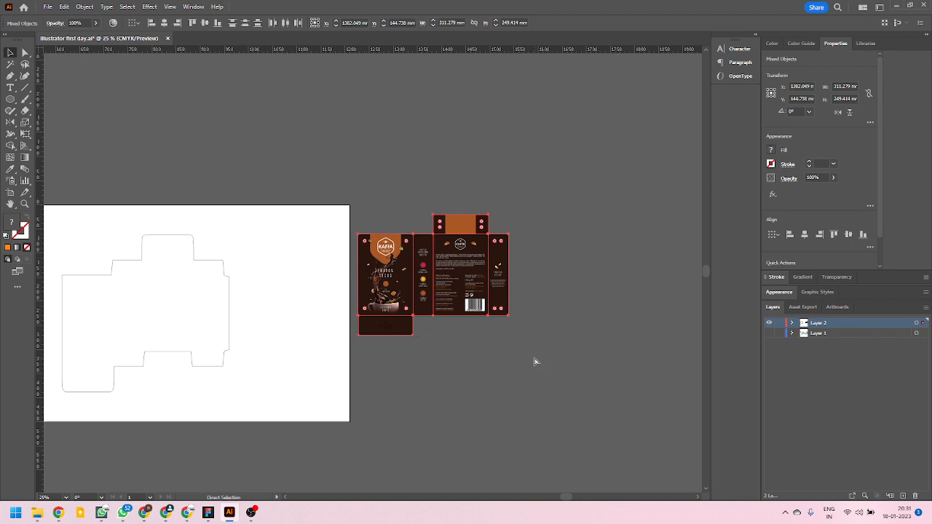
pyautogui.press('v')
# Move the grouped artwork onto the box outline and enlarge it proportionally to about 346 × 275 mm.
pyautogui.scroll(-2, 538, 358)
pyautogui.scroll(2, 309, 365)
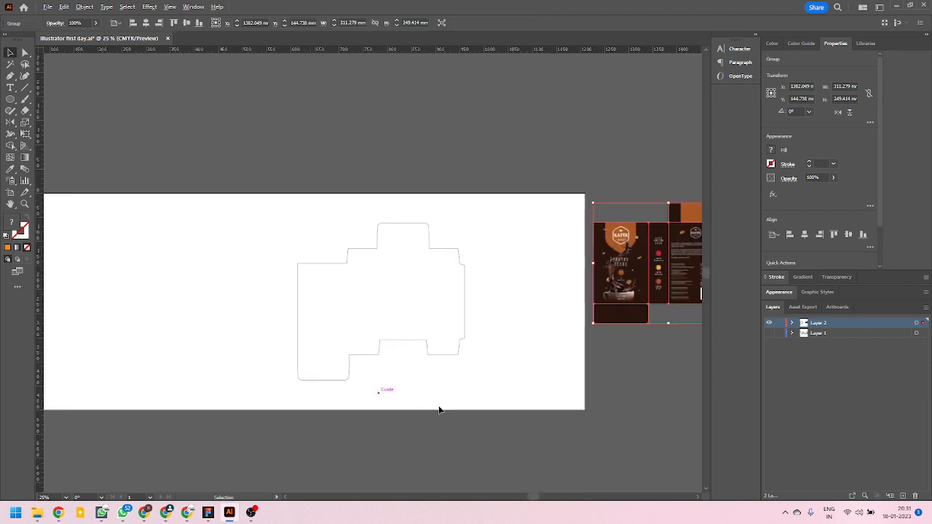
pyautogui.moveTo(663, 253); pyautogui.dragTo(369, 296)
pyautogui.scroll(2, 365, 329)
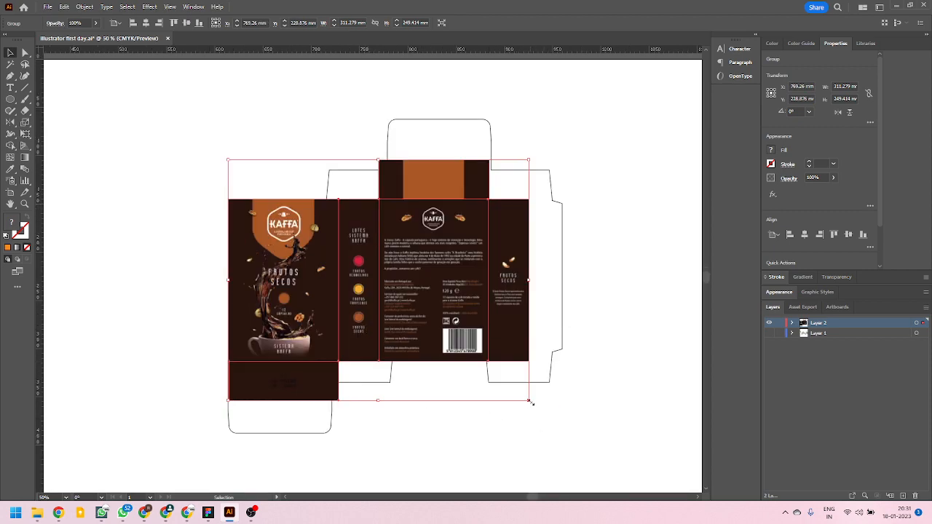
pyautogui.moveTo(530, 403); pyautogui.dragTo(562, 425)
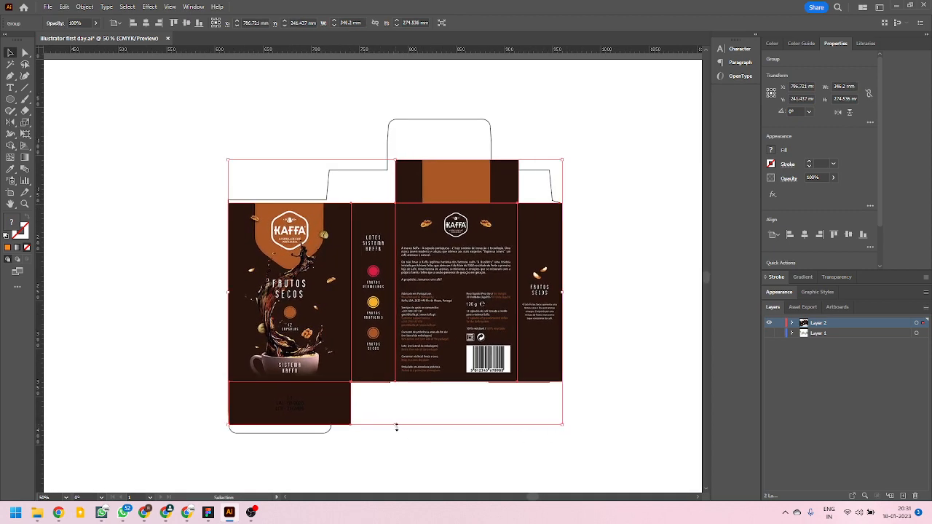
# Stretch the artwork group vertically to the outline's lower and upper edges, making it about 325 mm tall.
pyautogui.moveTo(396, 428)
pyautogui.mouseDown()
pyautogui.moveTo(383, 386)
pyautogui.moveTo(385, 435)
pyautogui.mouseUp()
pyautogui.moveTo(396, 159); pyautogui.dragTo(397, 119)
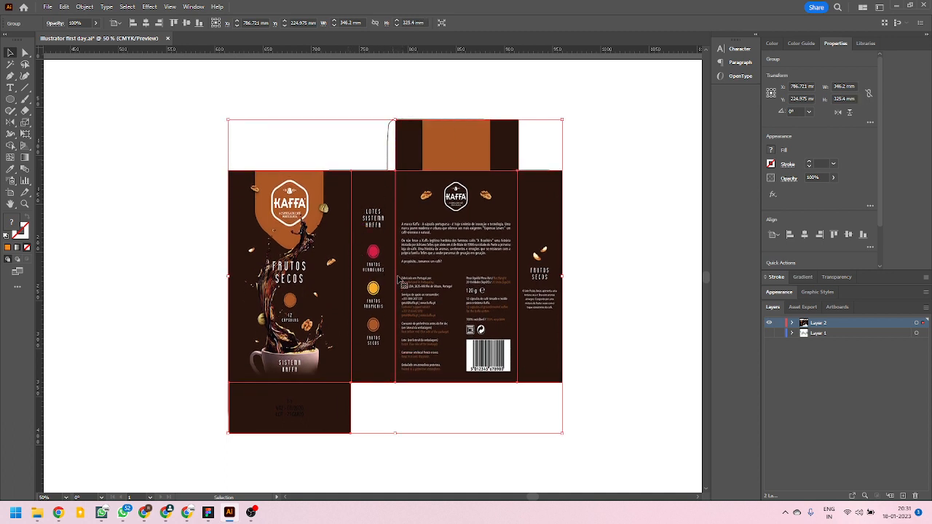
pyautogui.scroll(-1, 563, 348)
pyautogui.scroll(1, 461, 294)
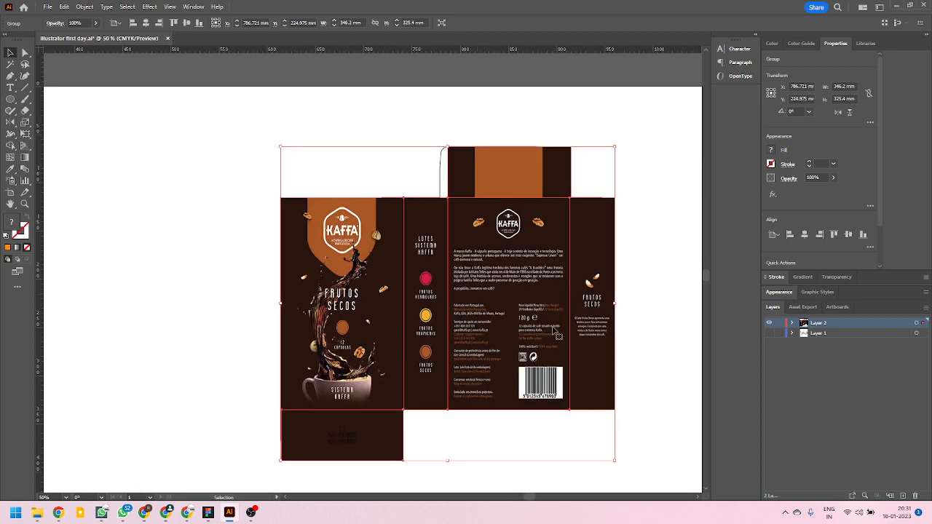
# Widen the artwork group leftward to about 365 mm and extend its height to about 330 mm to cover the outline.
pyautogui.moveTo(282, 303); pyautogui.dragTo(263, 304)
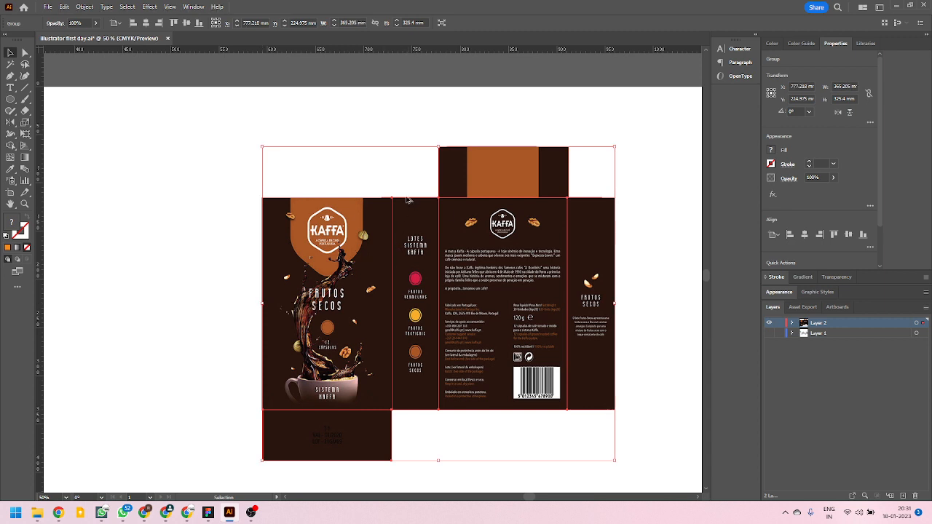
pyautogui.scroll(1, 409, 200)
pyautogui.moveTo(450, 128); pyautogui.dragTo(451, 123)
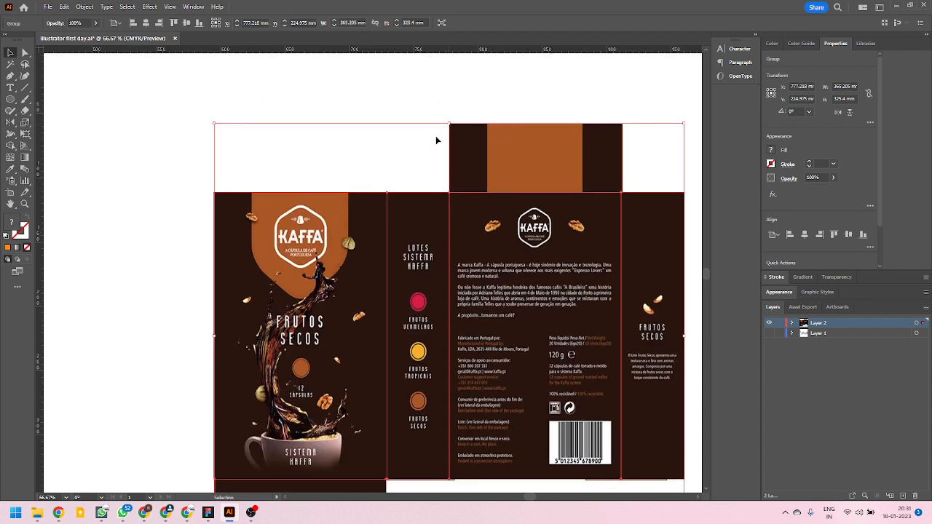
pyautogui.scroll(-2, 364, 214)
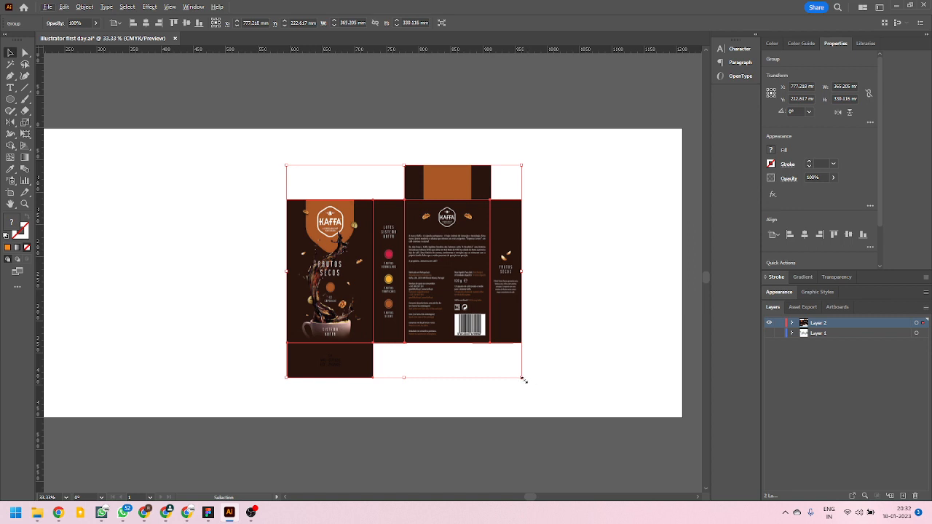
# Enlarge the artwork group evenly around its centre to about 379 × 343 mm.
pyautogui.moveTo(523, 379); pyautogui.dragTo(527, 382)
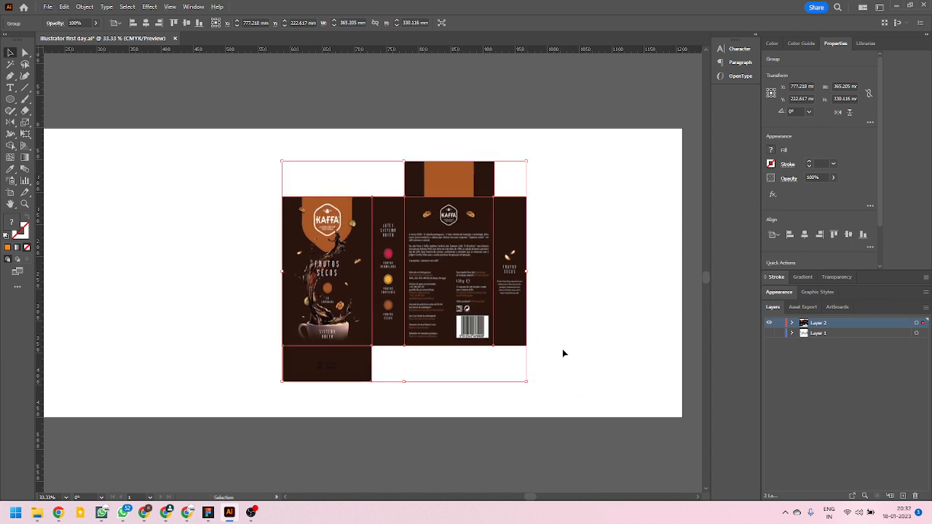
pyautogui.click(573, 313)
pyautogui.click(529, 275)
# Expand Layer 2 and its artwork group in the layer list, highlight all the guide entries, and deselect the artwork.
pyautogui.click(792, 324)
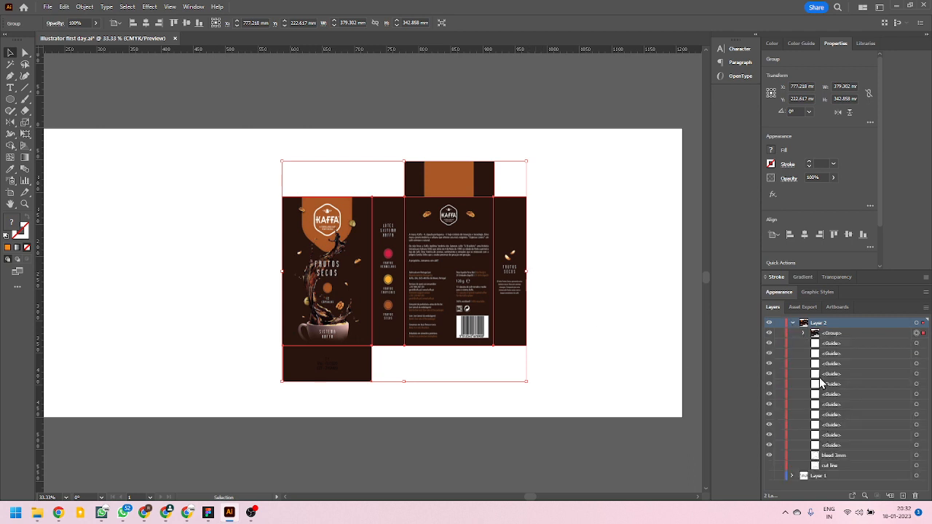
pyautogui.click(835, 344)
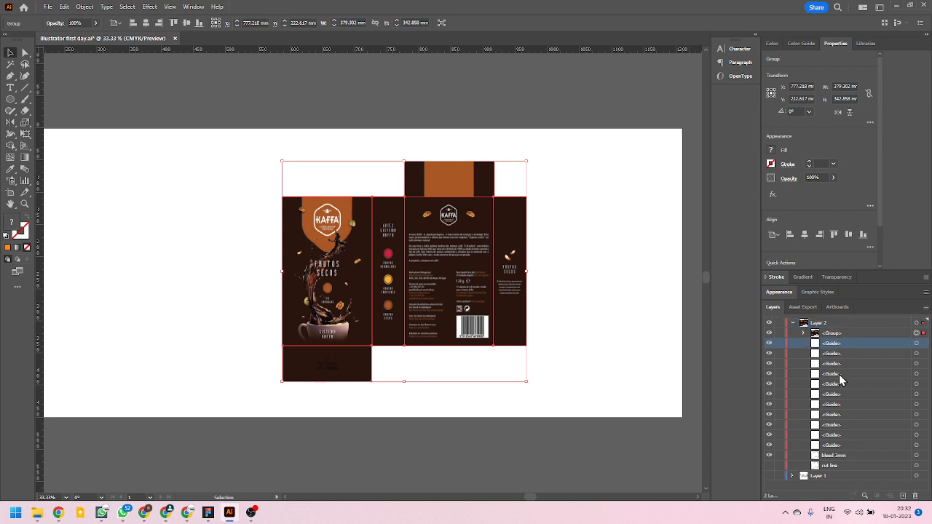
pyautogui.keyDown('shift'); pyautogui.click(846, 445); pyautogui.keyUp('shift')
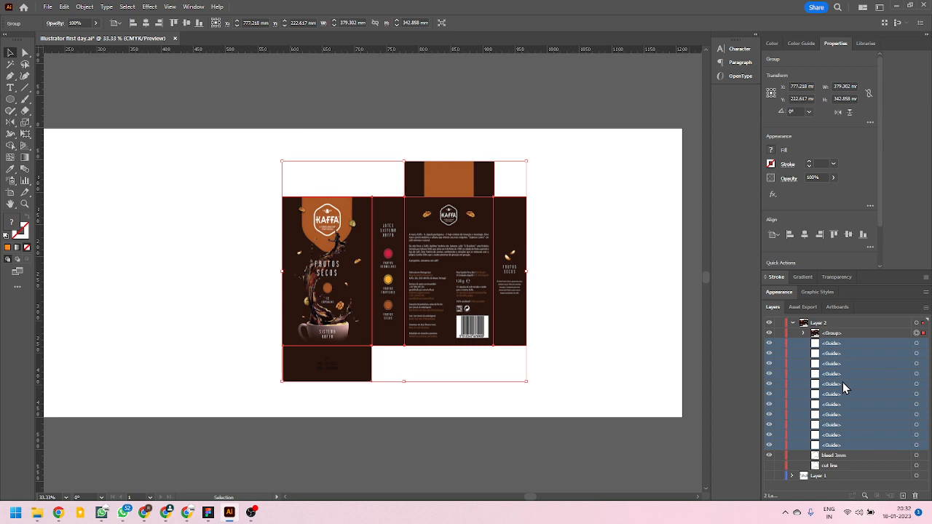
pyautogui.click(804, 334)
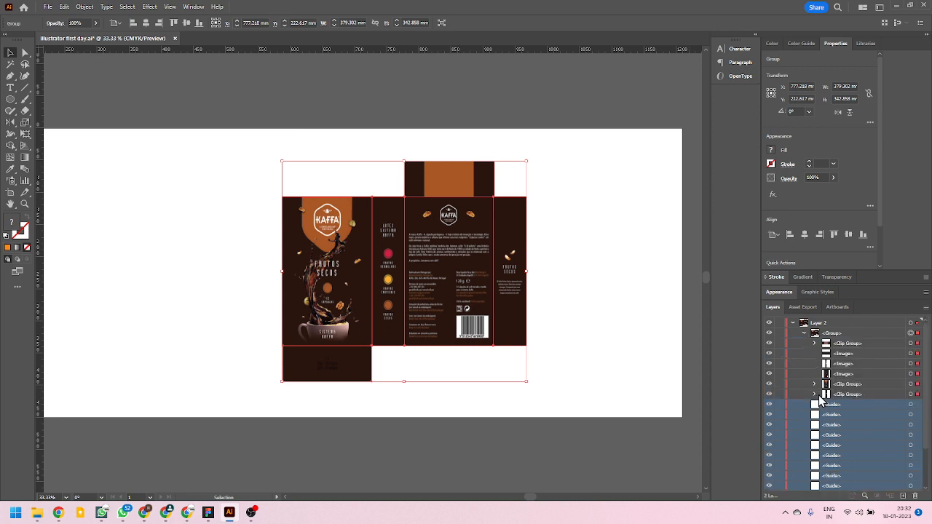
pyautogui.click(596, 292)
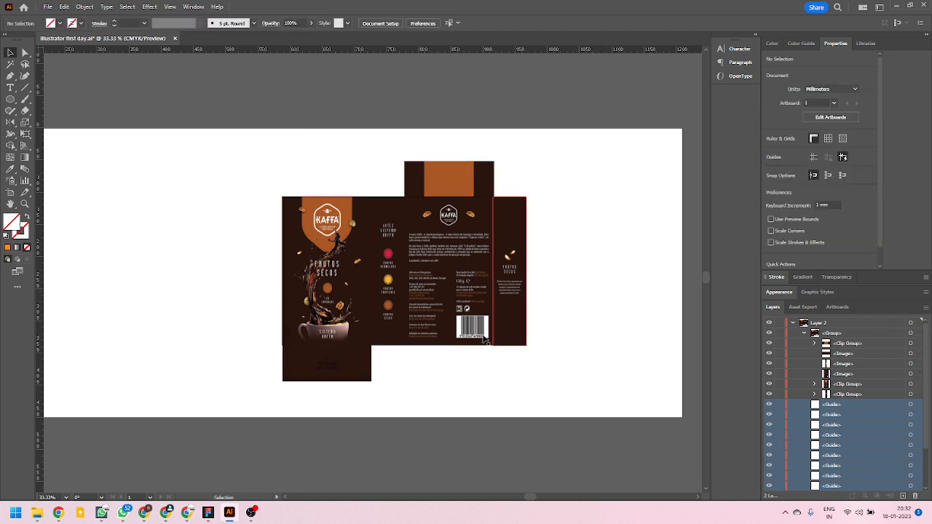
# Collapse the artwork group in the layer list and send it to the back of Layer 2, beneath the outlines.
pyautogui.click(804, 334)
pyautogui.click(456, 252)
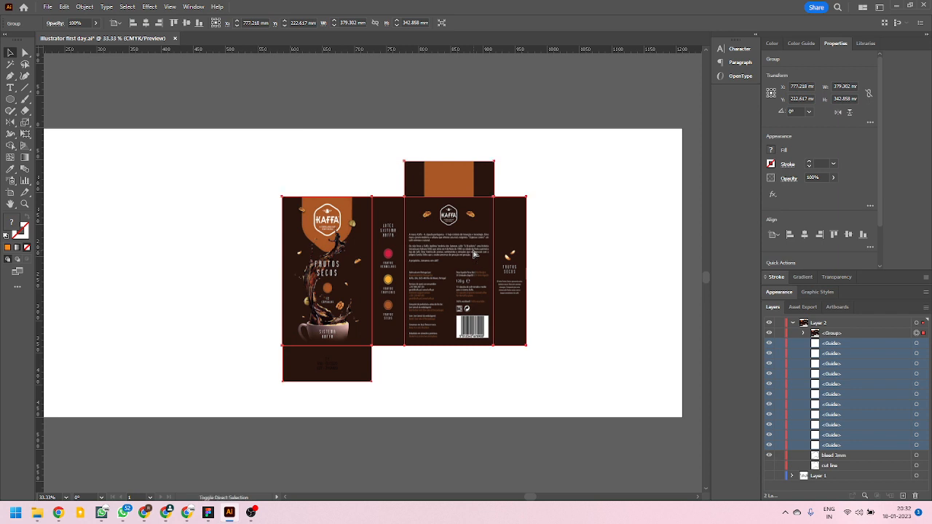
pyautogui.hotkey('ctrl', 'shift', '[')
pyautogui.click(539, 225)
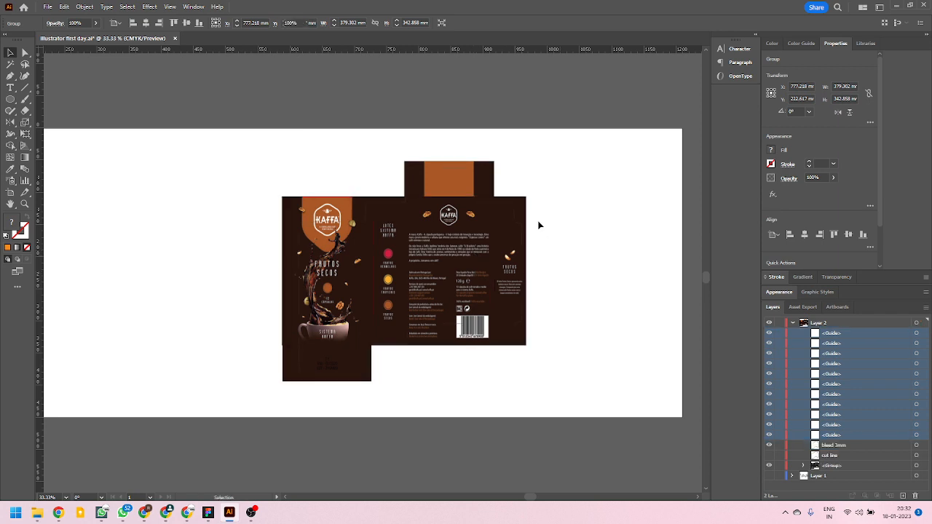
# Select the 3 mm bleed outline over the artwork and copy it.
pyautogui.click(514, 204)
pyautogui.scroll(4, 359, 202)
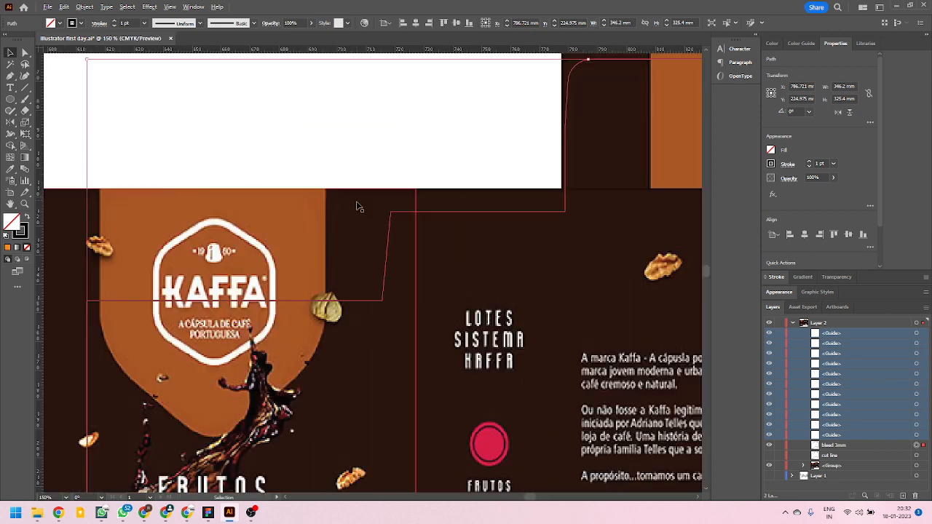
pyautogui.click(387, 141)
pyautogui.click(396, 213)
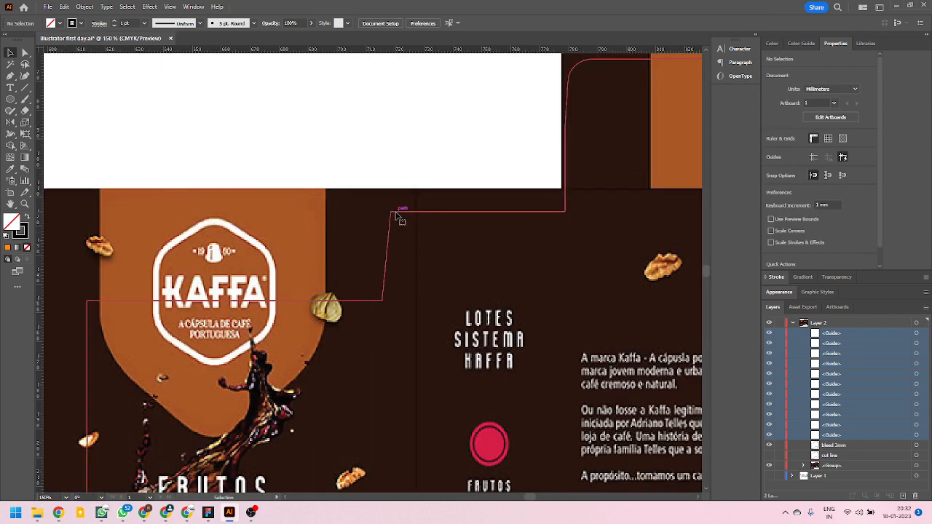
pyautogui.hotkey('ctrl', '0')
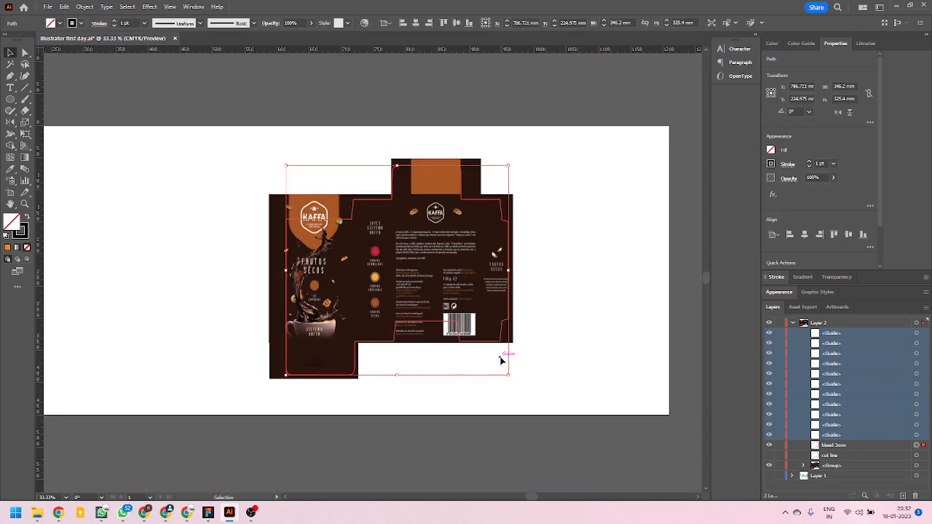
# Select the bleed outline together with the artwork group and make a clipping mask from them.
pyautogui.press('a')
pyautogui.press('v')
pyautogui.hotkey('ctrl', 'a')
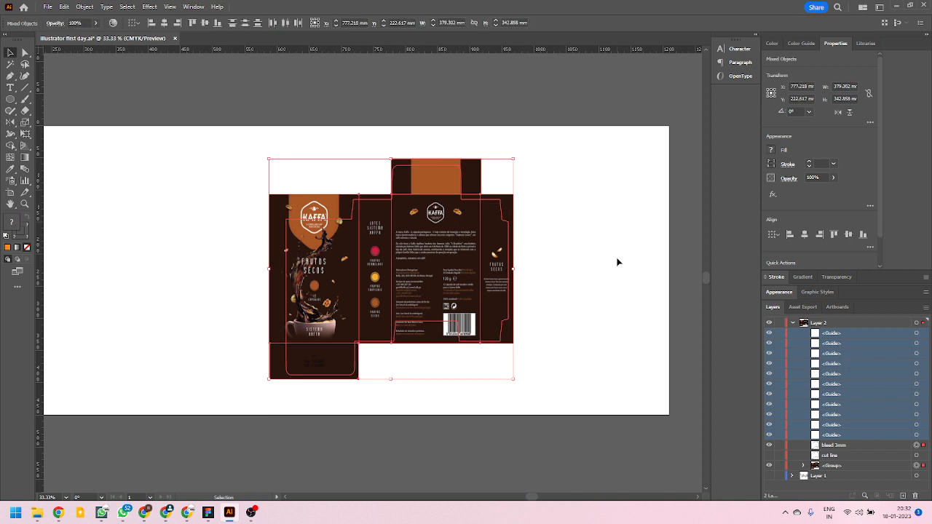
pyautogui.press('a')
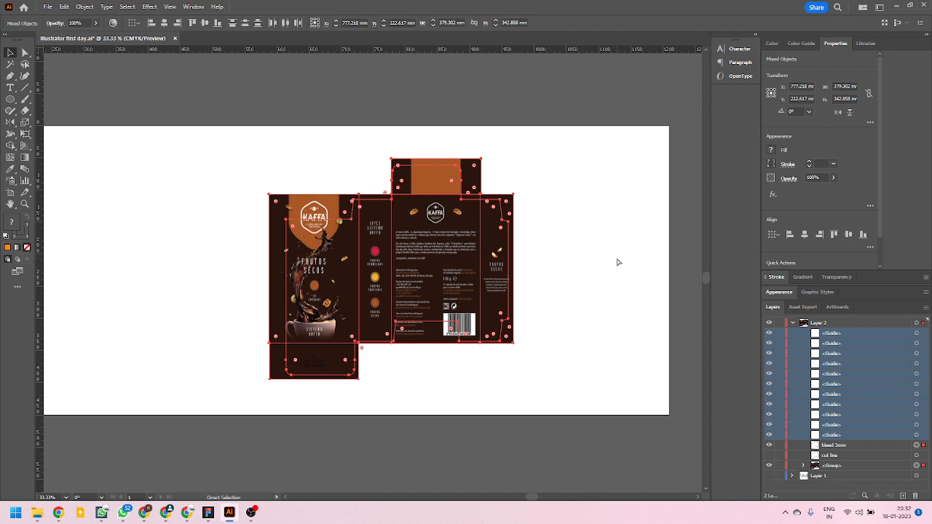
pyautogui.hotkey('ctrl', '7')
pyautogui.press('v')
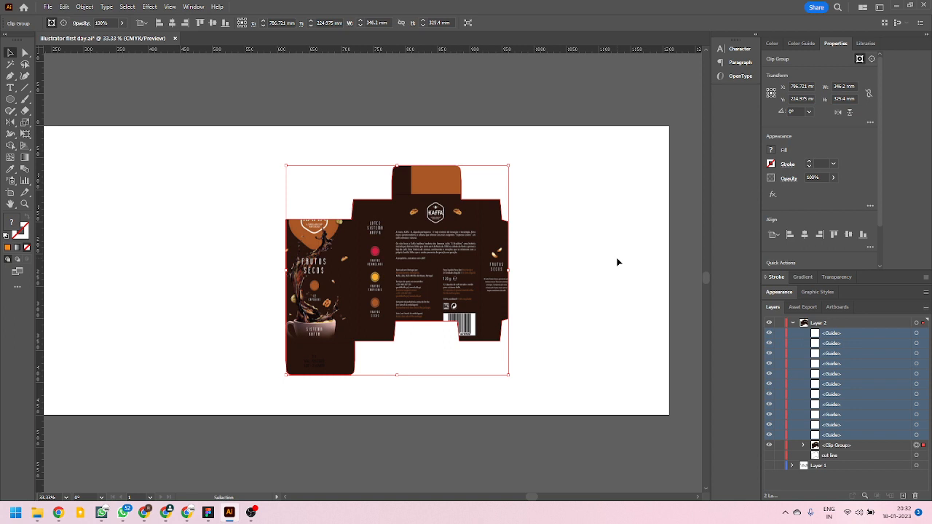
# Paste the bleed outline in place in front of the clipped artwork, hide it and highlight its layer entry.
pyautogui.hotkey('ctrl', 'f')
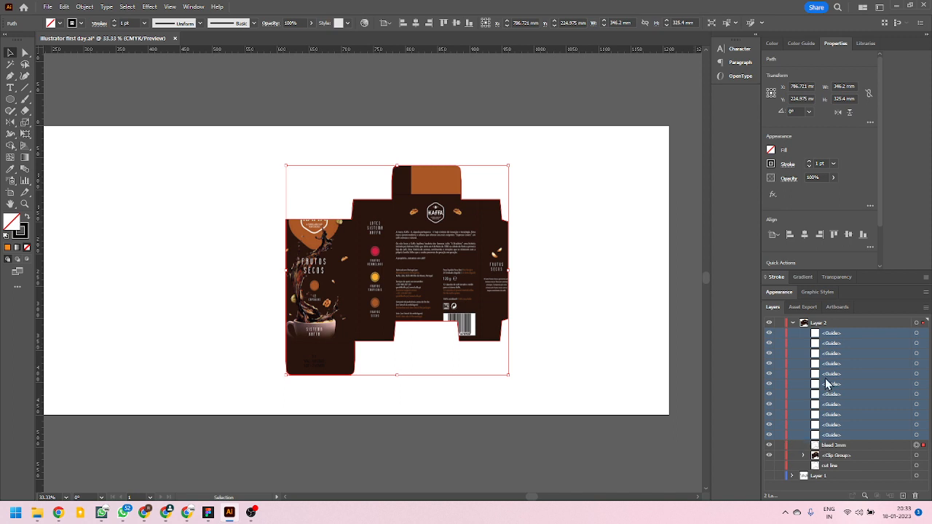
pyautogui.click(770, 445)
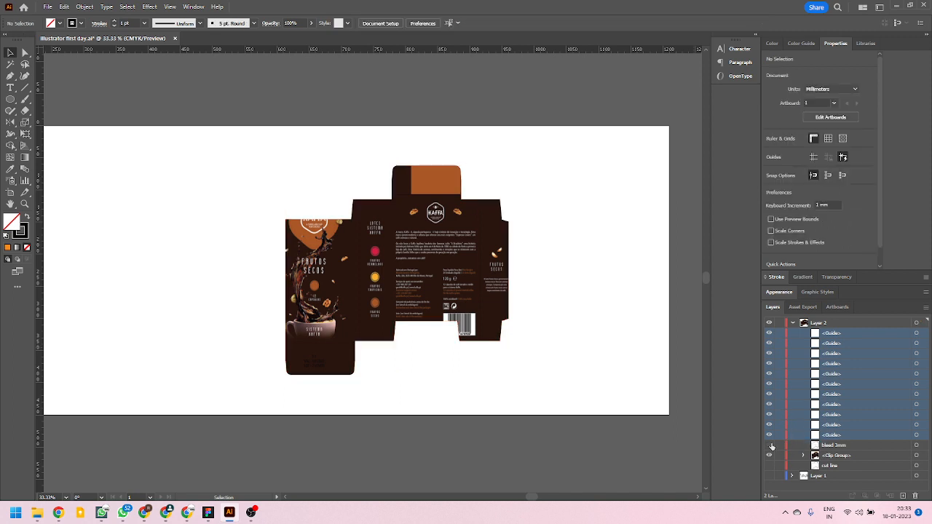
pyautogui.click(831, 445)
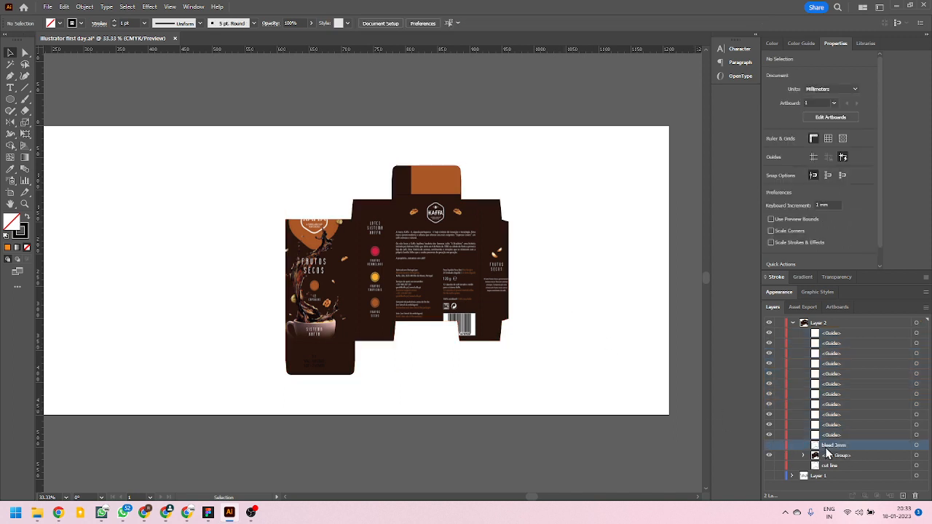
# Select the clipped artwork, collapse Layer 2 in the layer list and make Layer 1 visible.
pyautogui.click(472, 269)
pyautogui.scroll(3, 372, 245)
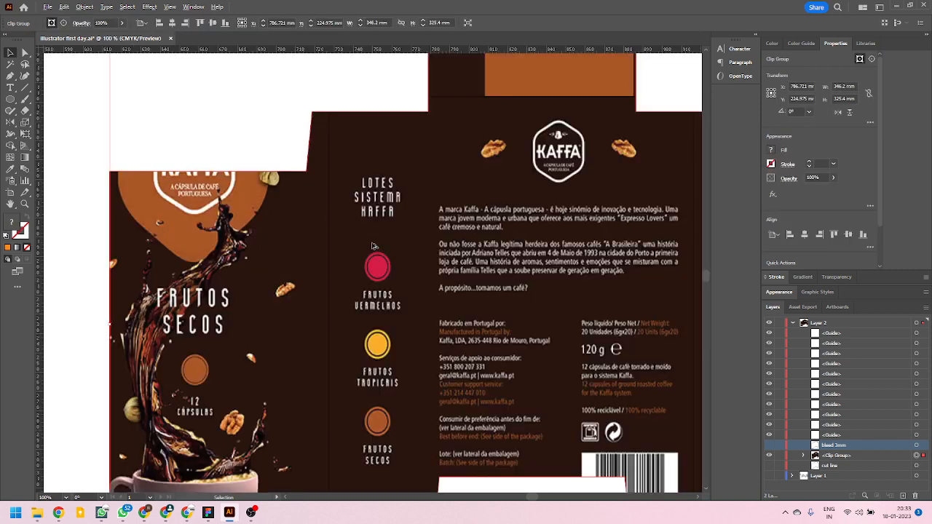
pyautogui.scroll(-3, 335, 255)
pyautogui.scroll(2, 403, 319)
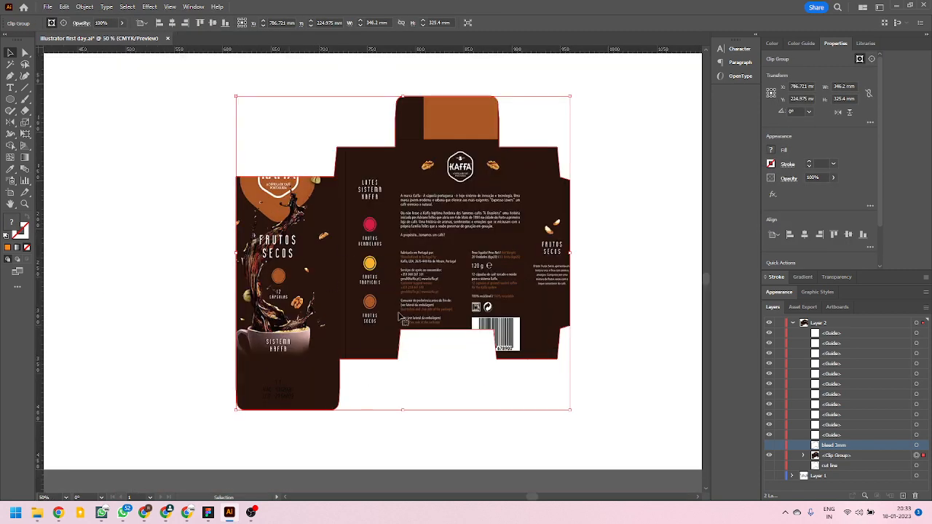
pyautogui.scroll(2, 504, 353)
pyautogui.scroll(-2, 397, 342)
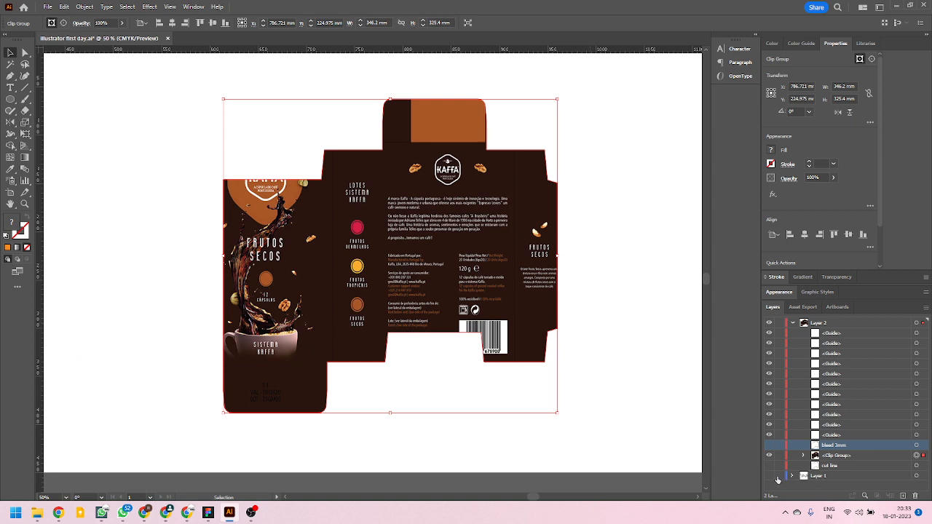
pyautogui.click(793, 323)
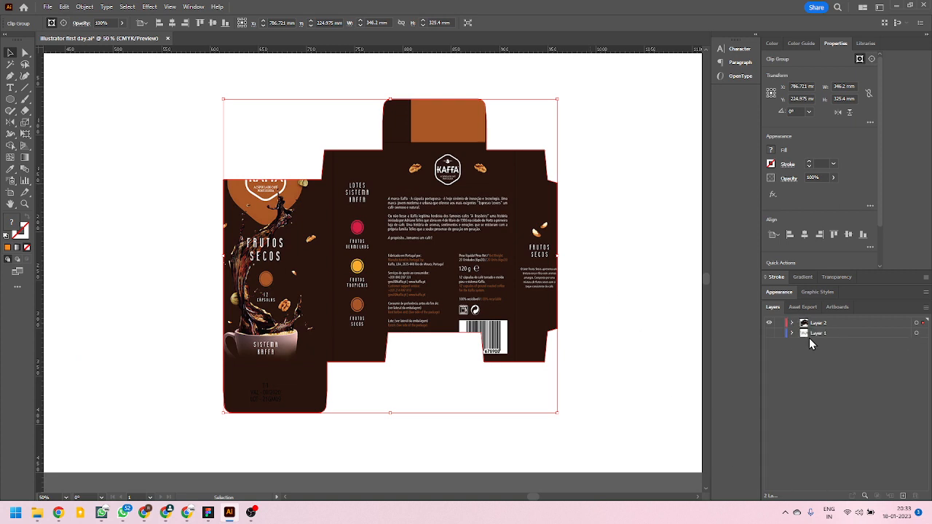
pyautogui.click(774, 334)
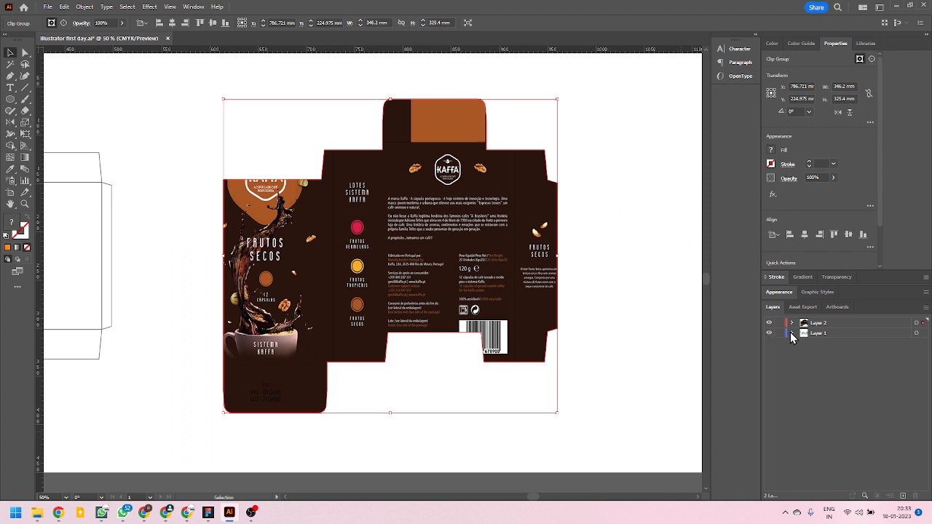
# Expand Layer 2, make the cut line visible and move it to the top of the layer.
pyautogui.click(792, 323)
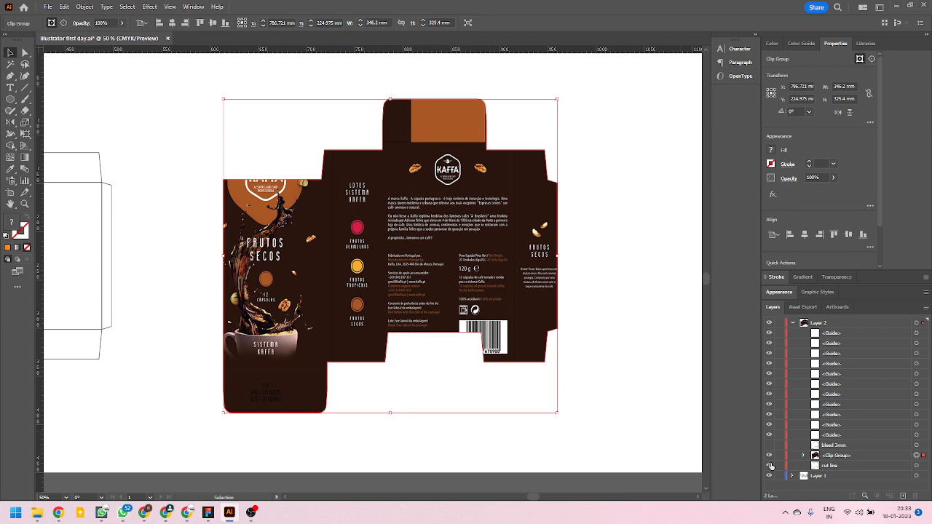
pyautogui.click(831, 466)
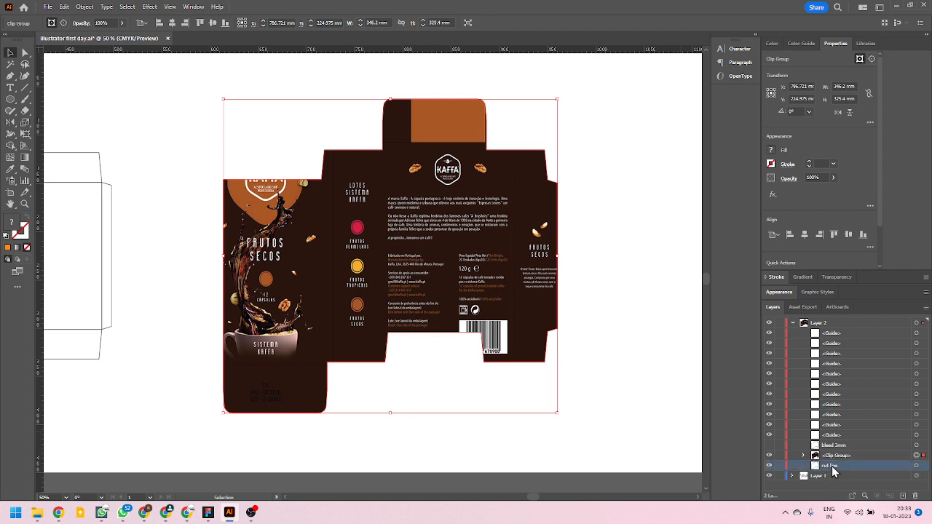
pyautogui.moveTo(834, 472); pyautogui.dragTo(841, 328)
pyautogui.click(587, 312)
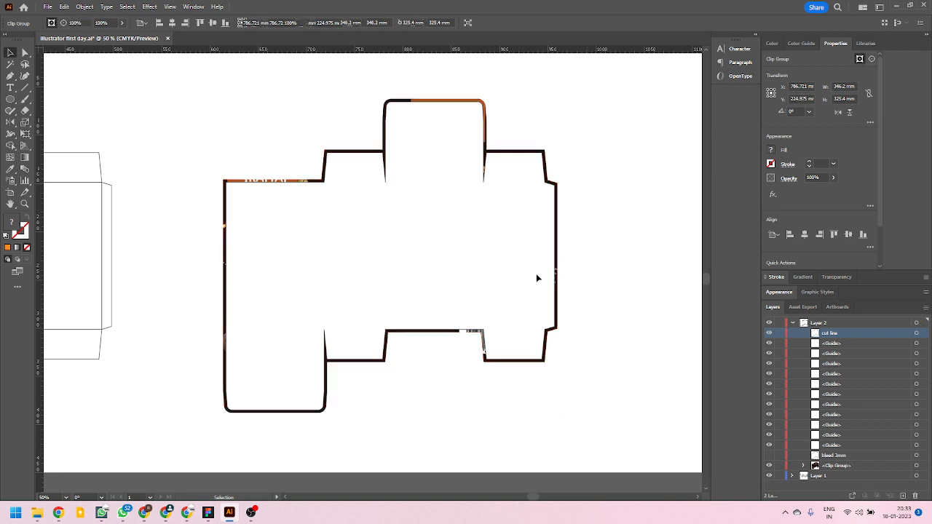
# Remove the cut line's fill and give it a yellow stroke.
pyautogui.click(498, 238)
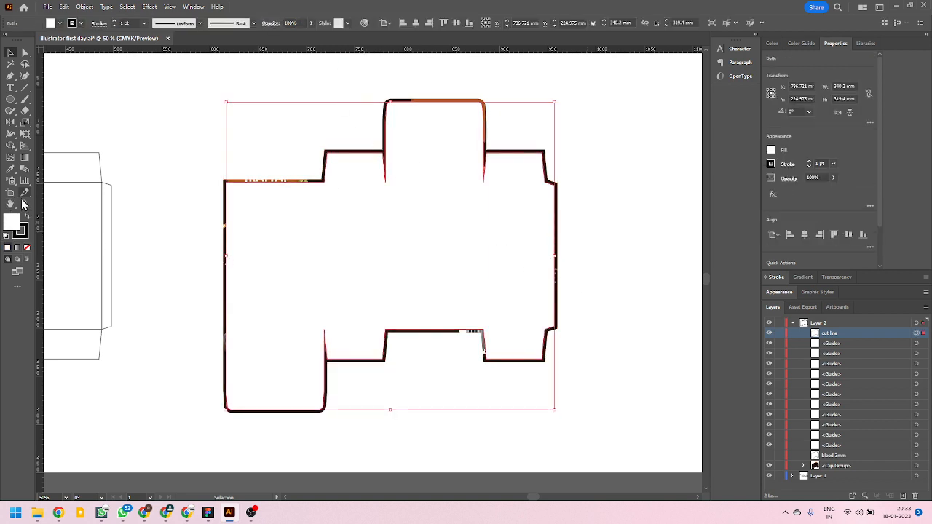
pyautogui.click(29, 252)
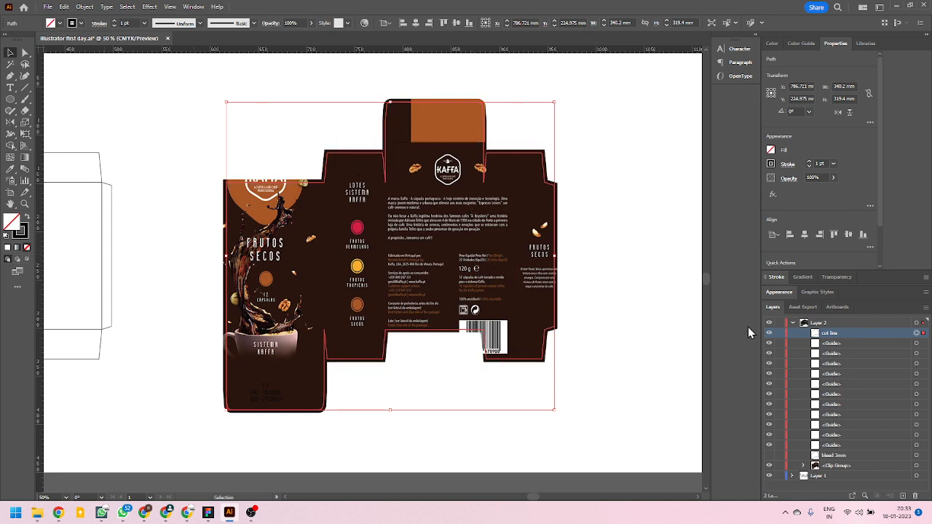
pyautogui.click(22, 233)
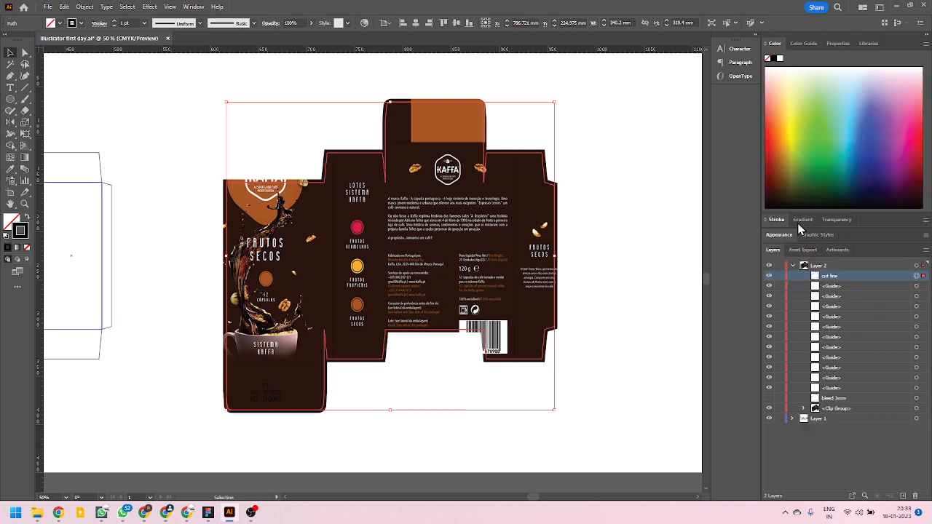
pyautogui.click(792, 125)
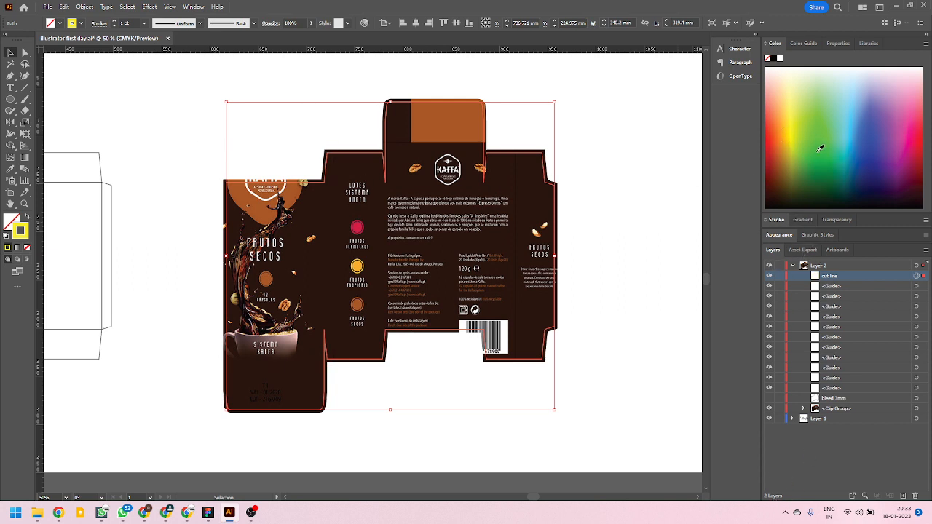
# Set the cut line's stroke weight to 2 pt and deselect it.
pyautogui.click(776, 249)
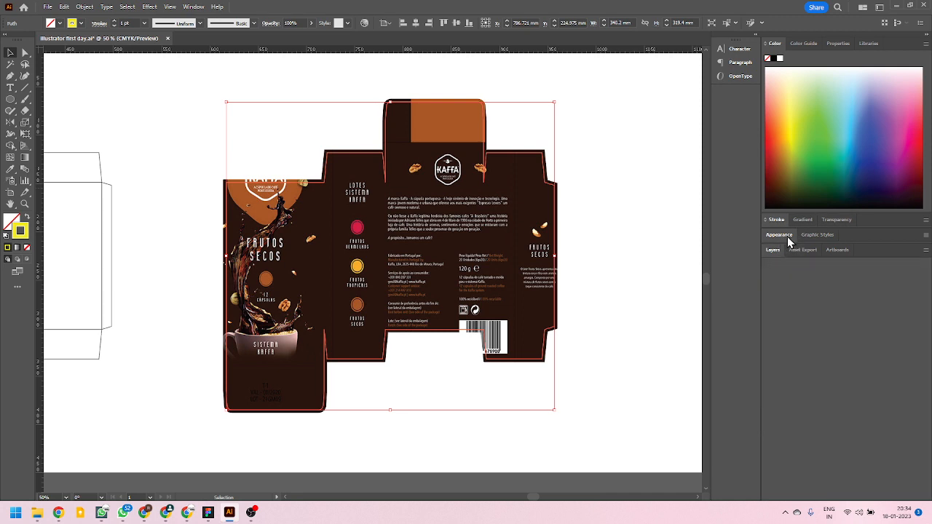
pyautogui.click(837, 44)
pyautogui.click(834, 164)
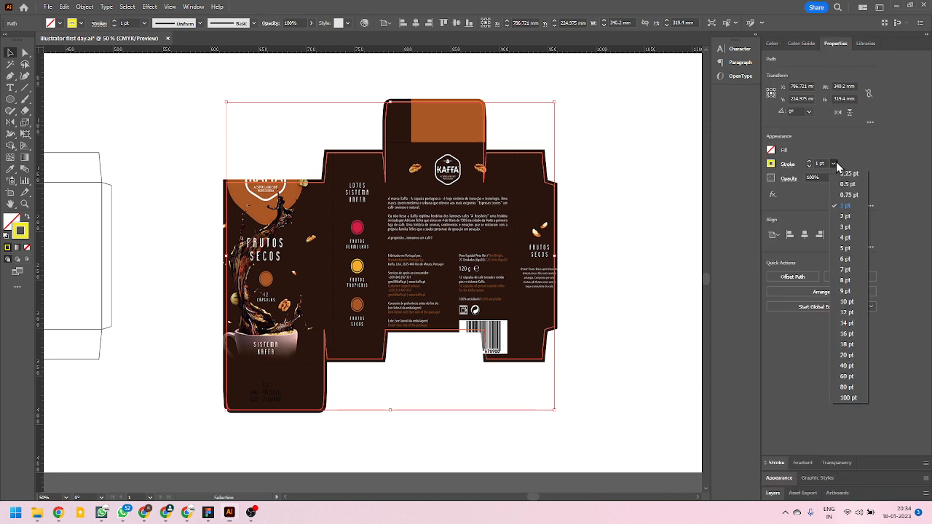
pyautogui.click(841, 220)
pyautogui.click(125, 104)
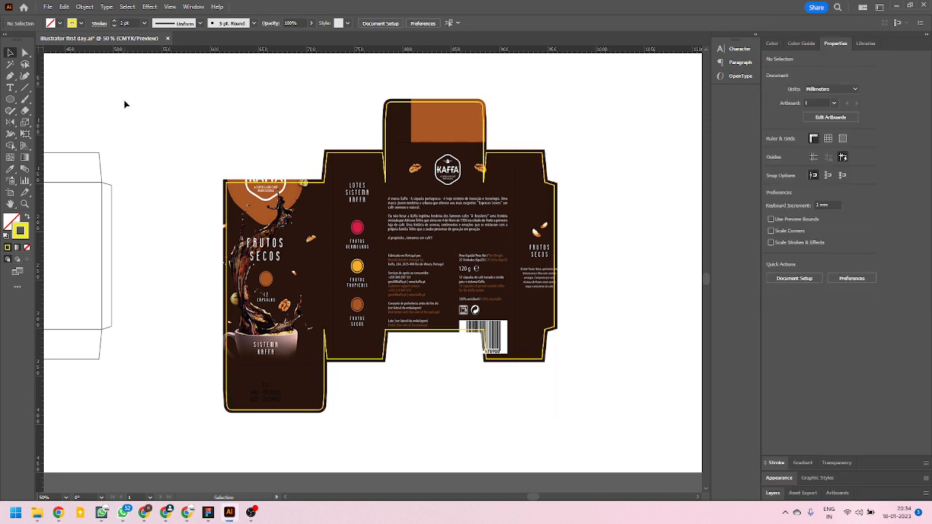
# Set the yellow cut line's stroke weight to 1 pt and deselect it.
pyautogui.scroll(2, 546, 236)
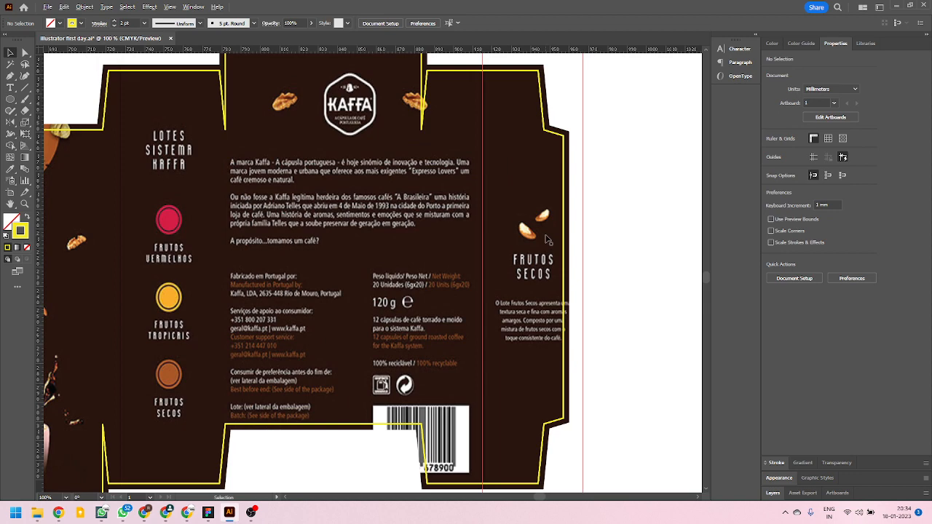
pyautogui.click(564, 291)
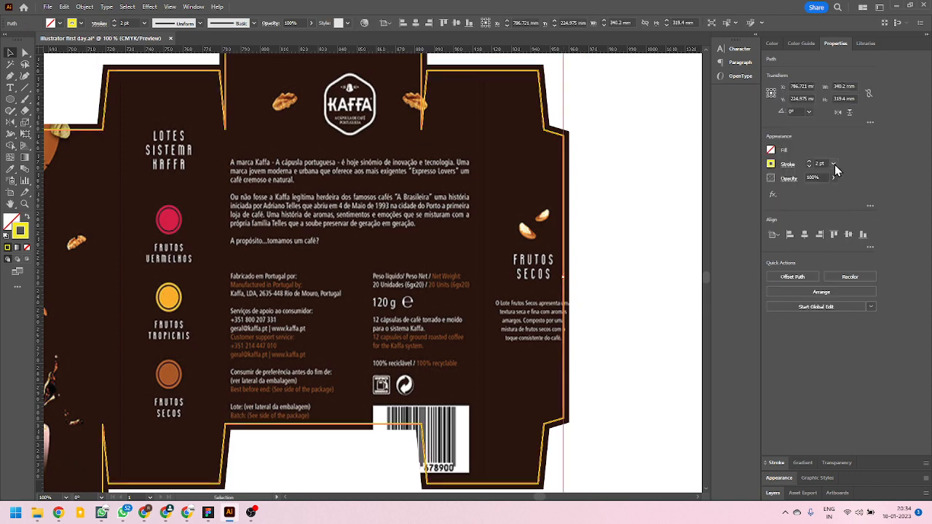
pyautogui.click(834, 165)
pyautogui.click(847, 207)
pyautogui.click(645, 220)
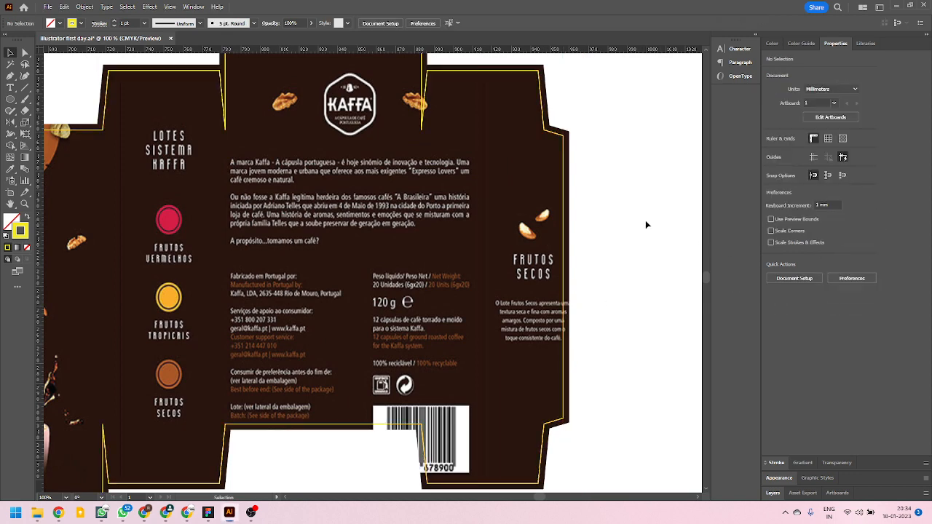
# Show the guides over the whole box layout.
pyautogui.scroll(-1, 642, 239)
pyautogui.scroll(-1, 642, 239)
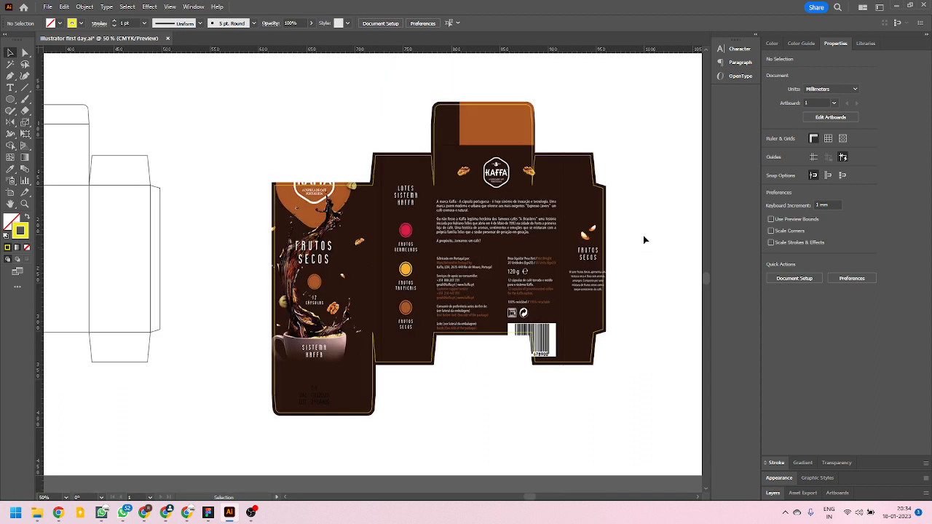
pyautogui.hotkey('ctrl', ';')
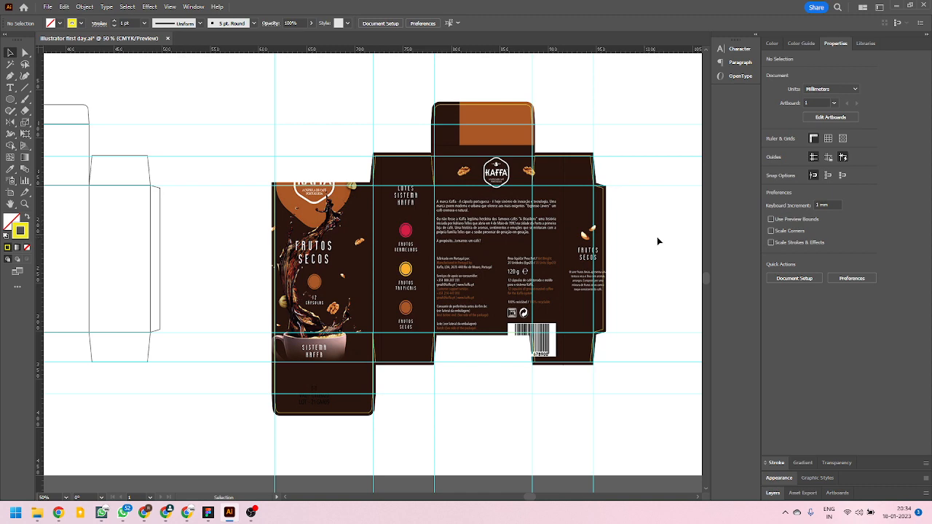
# Examine how the clipped artwork and cut line match the guides and the plain dieline beside them.
pyautogui.hscroll(-3, 427, 223)
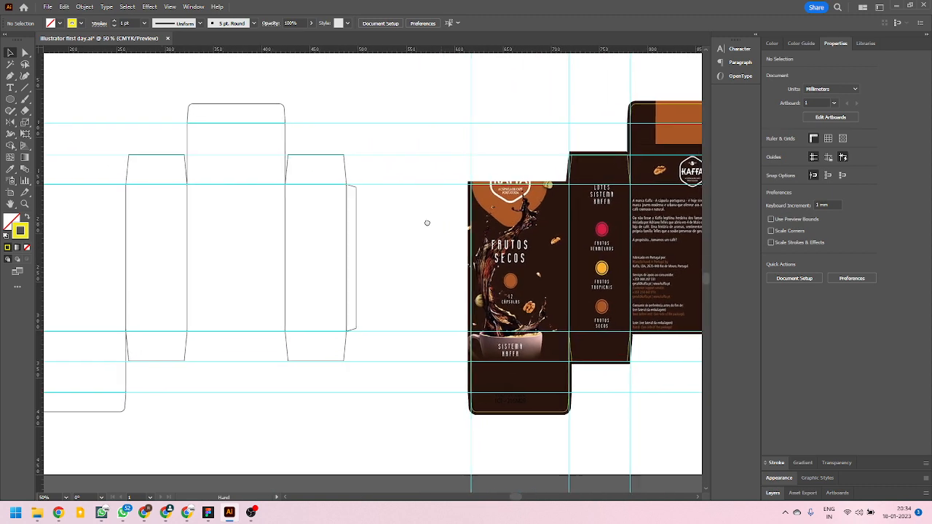
pyautogui.scroll(-2, 335, 248)
pyautogui.scroll(1, 293, 244)
pyautogui.scroll(2, 591, 324)
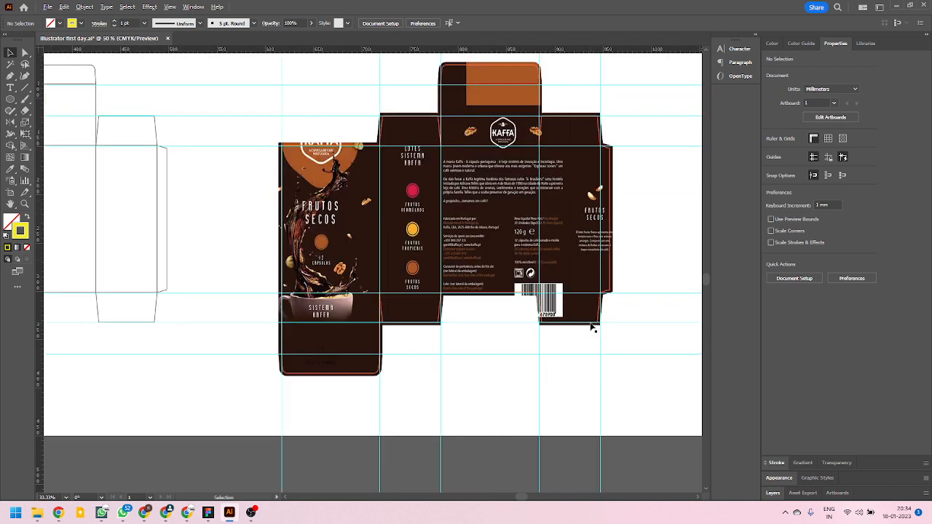
pyautogui.scroll(-1, 590, 328)
pyautogui.scroll(1, 582, 355)
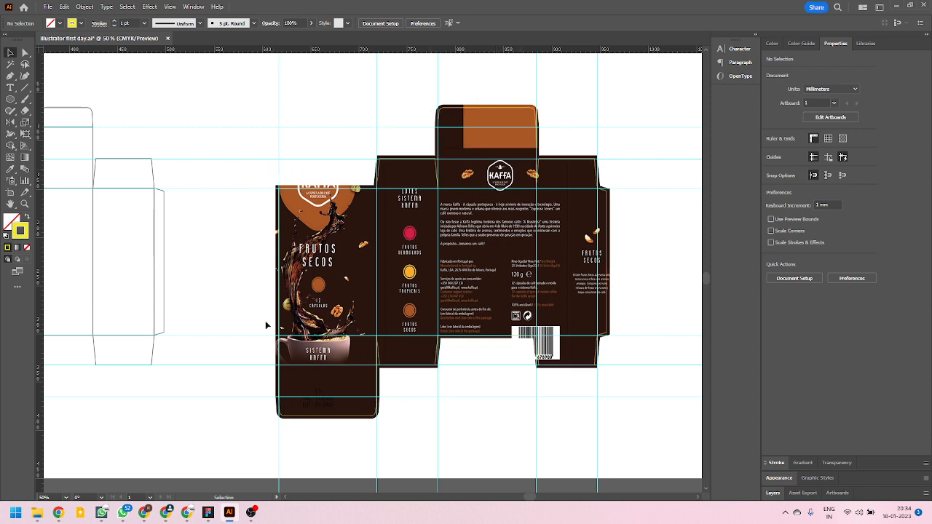
pyautogui.moveTo(183, 306); pyautogui.dragTo(294, 290)
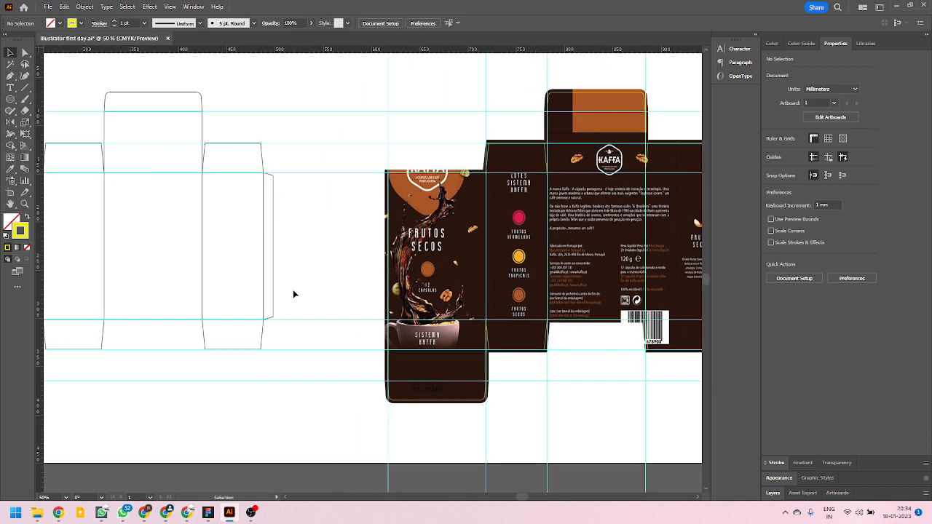
# Examine the packaging reference photo of the illustrated watch box beside the plain dieline.
pyautogui.scroll(-1, 311, 321)
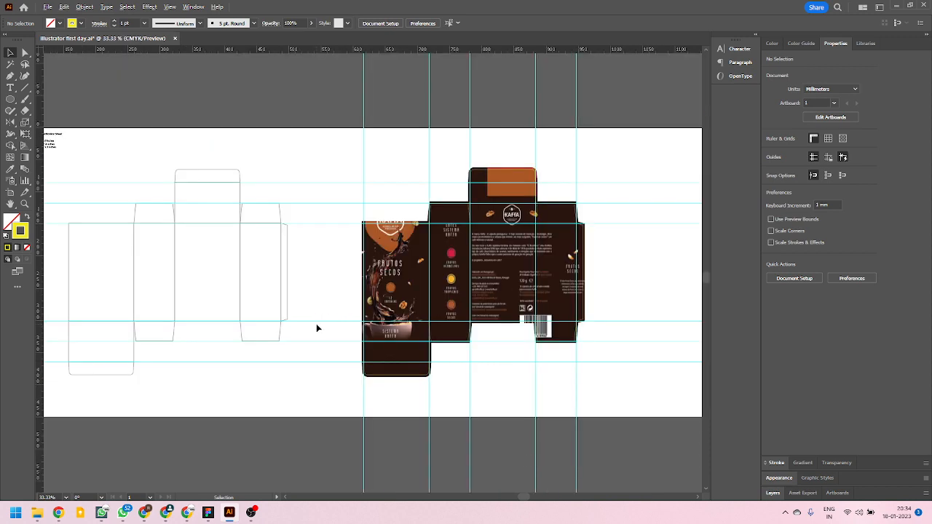
pyautogui.moveTo(293, 293); pyautogui.dragTo(372, 297)
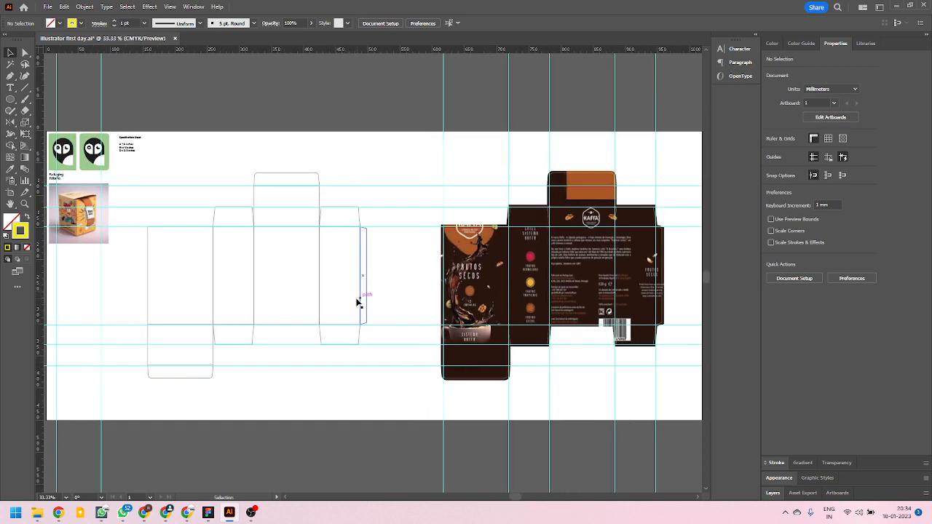
pyautogui.scroll(-3, 391, 304)
pyautogui.scroll(8, 260, 284)
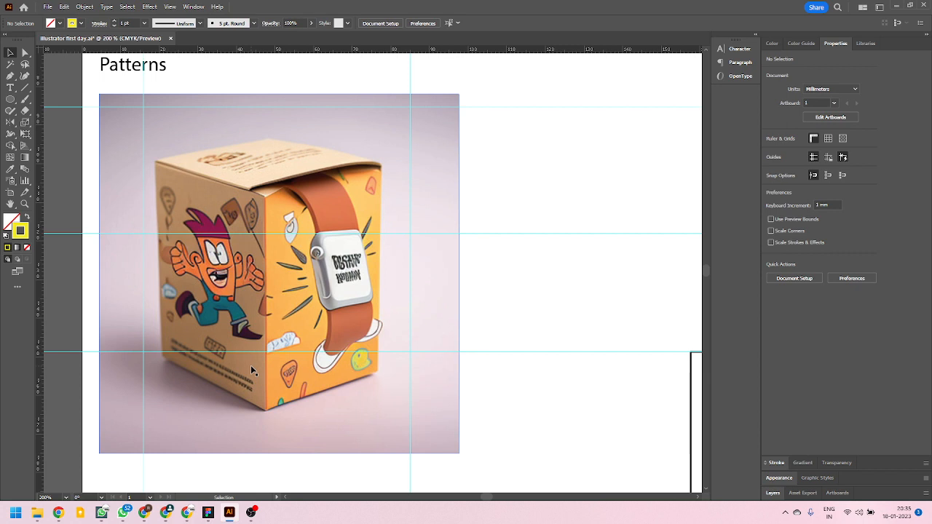
pyautogui.scroll(-2, 209, 307)
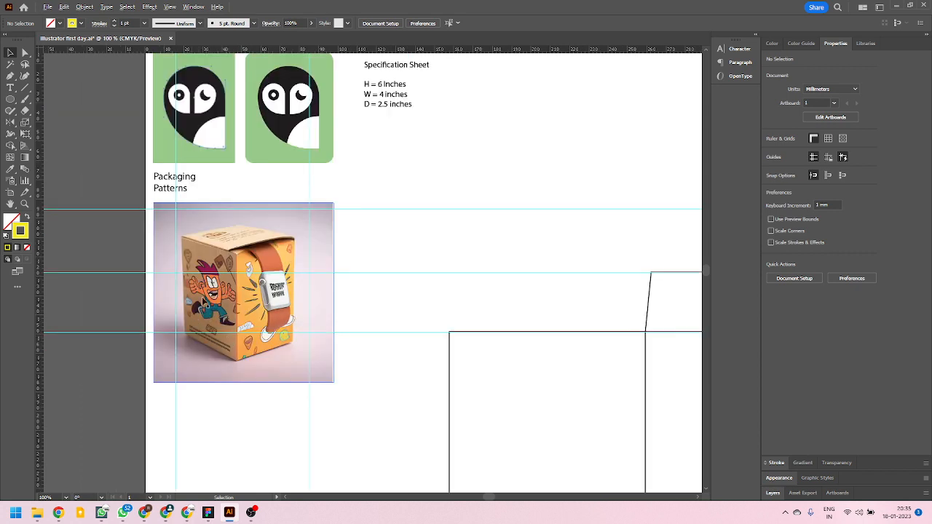
pyautogui.scroll(-6, 205, 303)
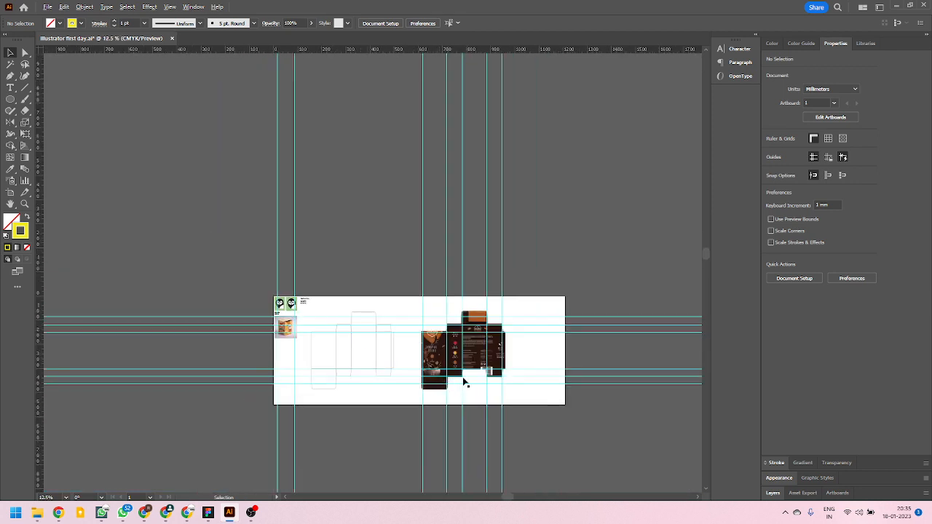
# Narrow the artboard to about 984 mm wide, trimming the empty space beyond the coffee box artwork, and save the document.
pyautogui.scroll(1, 464, 382)
pyautogui.scroll(1, 464, 381)
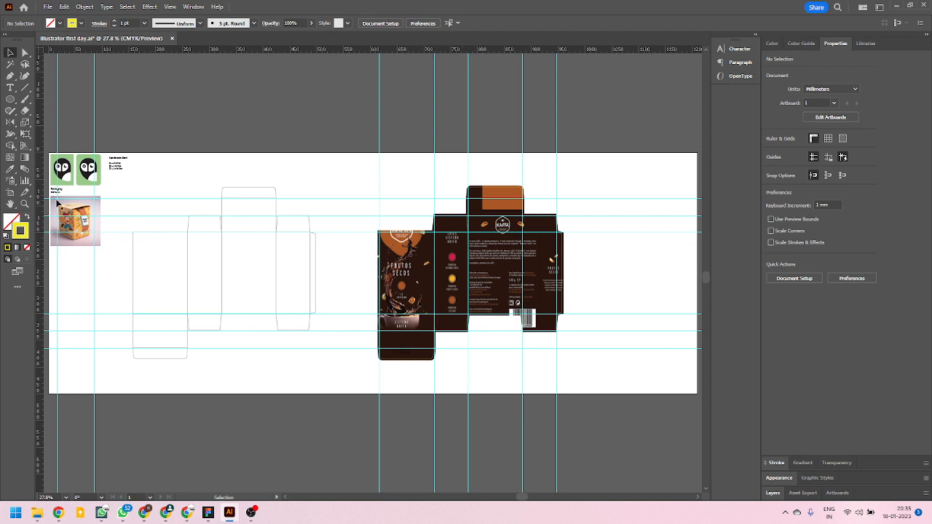
pyautogui.click(10, 192)
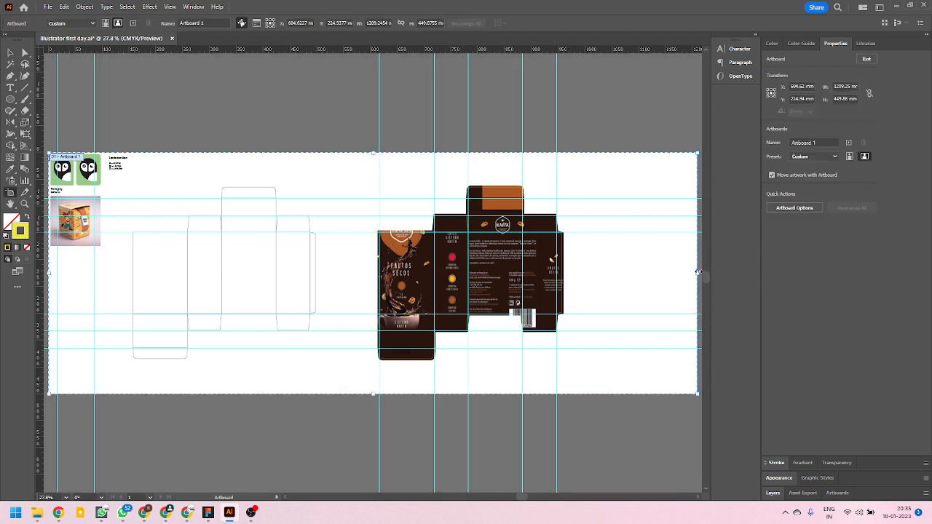
pyautogui.moveTo(698, 277); pyautogui.dragTo(577, 276)
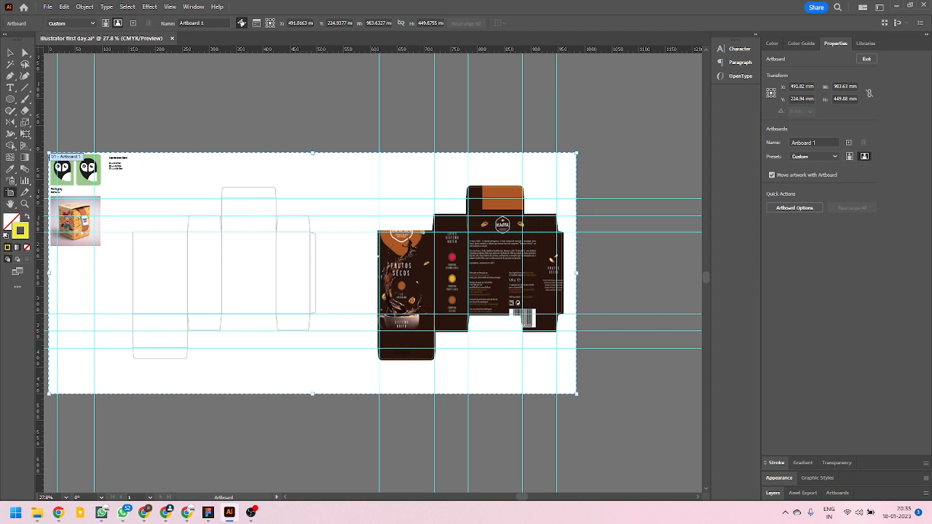
pyautogui.click(10, 52)
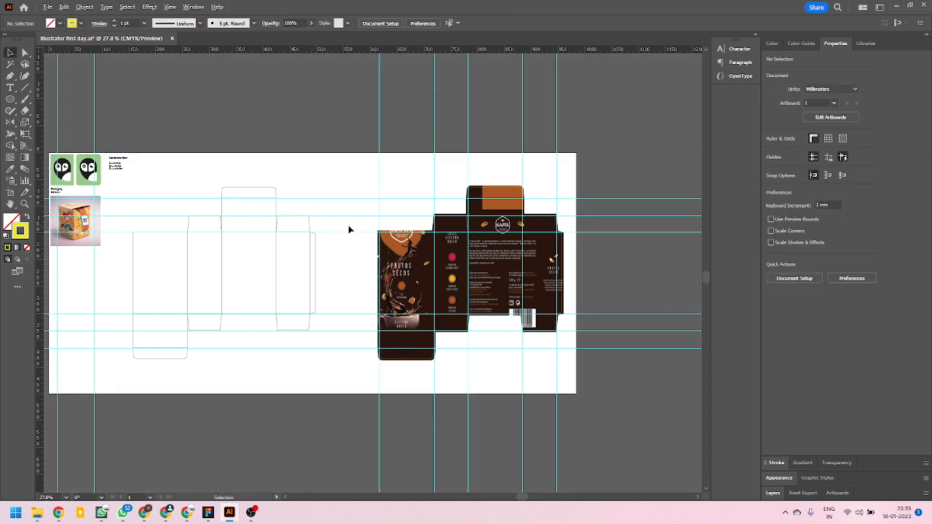
pyautogui.scroll(-2, 354, 247)
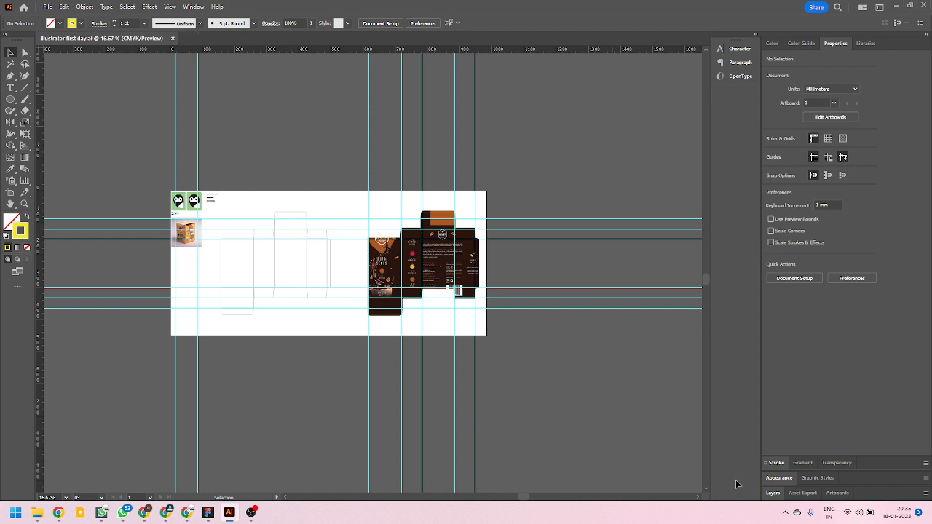
# Open the Windows notification centre and dismiss the Snipping Tool, Windows Security, WhatsApp and newest Creative Cloud notifications.
pyautogui.click(905, 516)
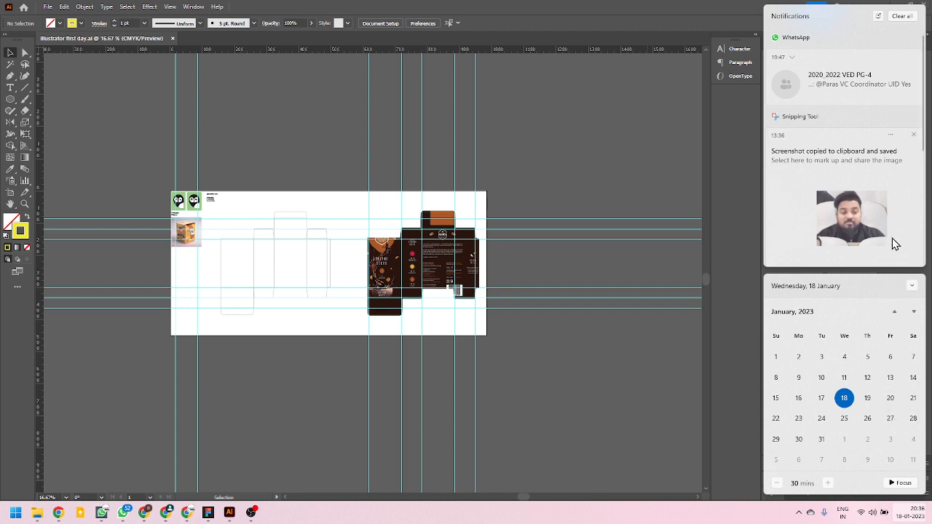
pyautogui.click(913, 135)
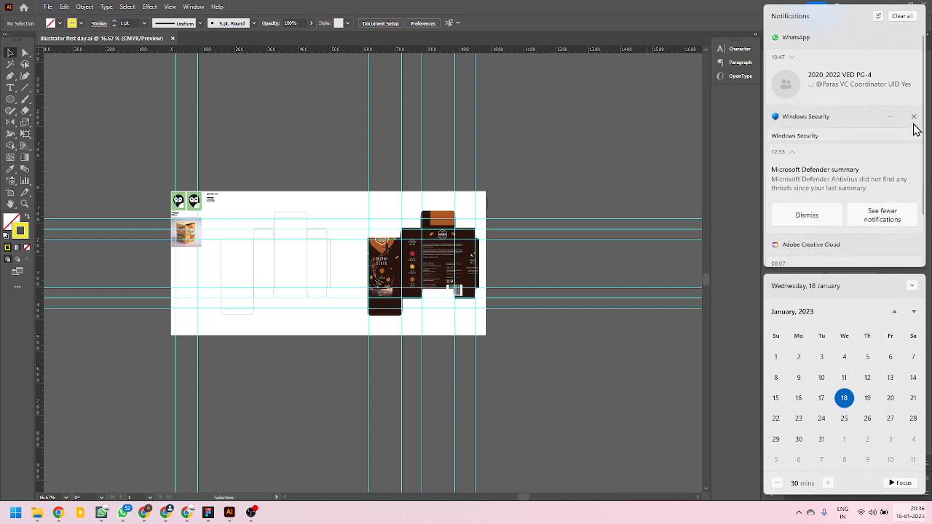
pyautogui.click(914, 118)
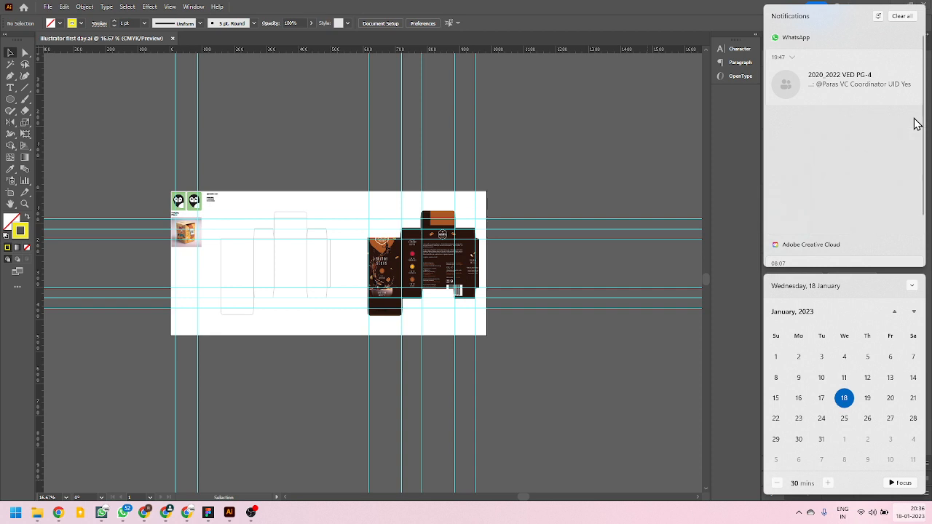
pyautogui.click(914, 58)
pyautogui.click(915, 58)
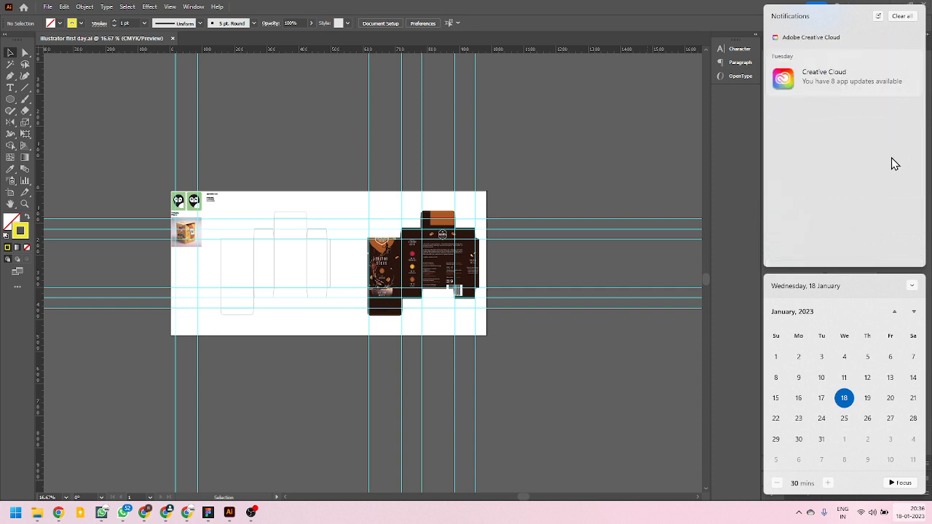